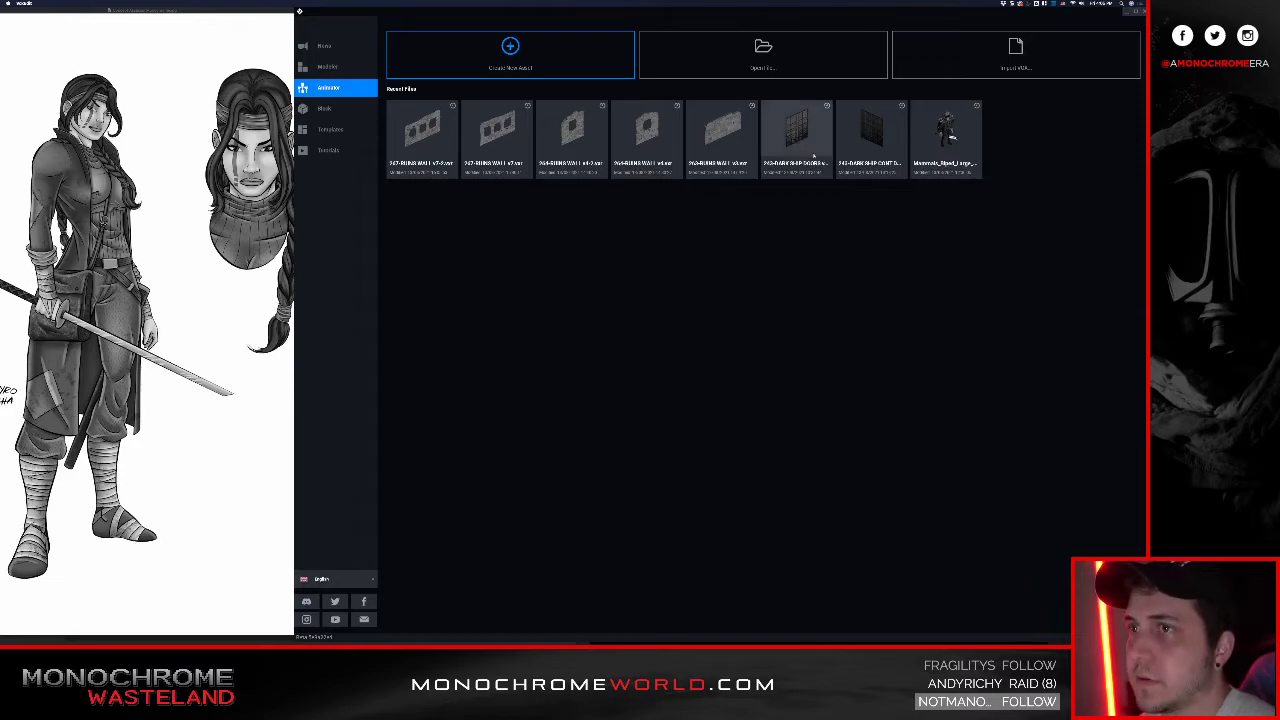
Step: Open the Avatar_V2 asset from its character folder in the avatars directory
click(754, 52)
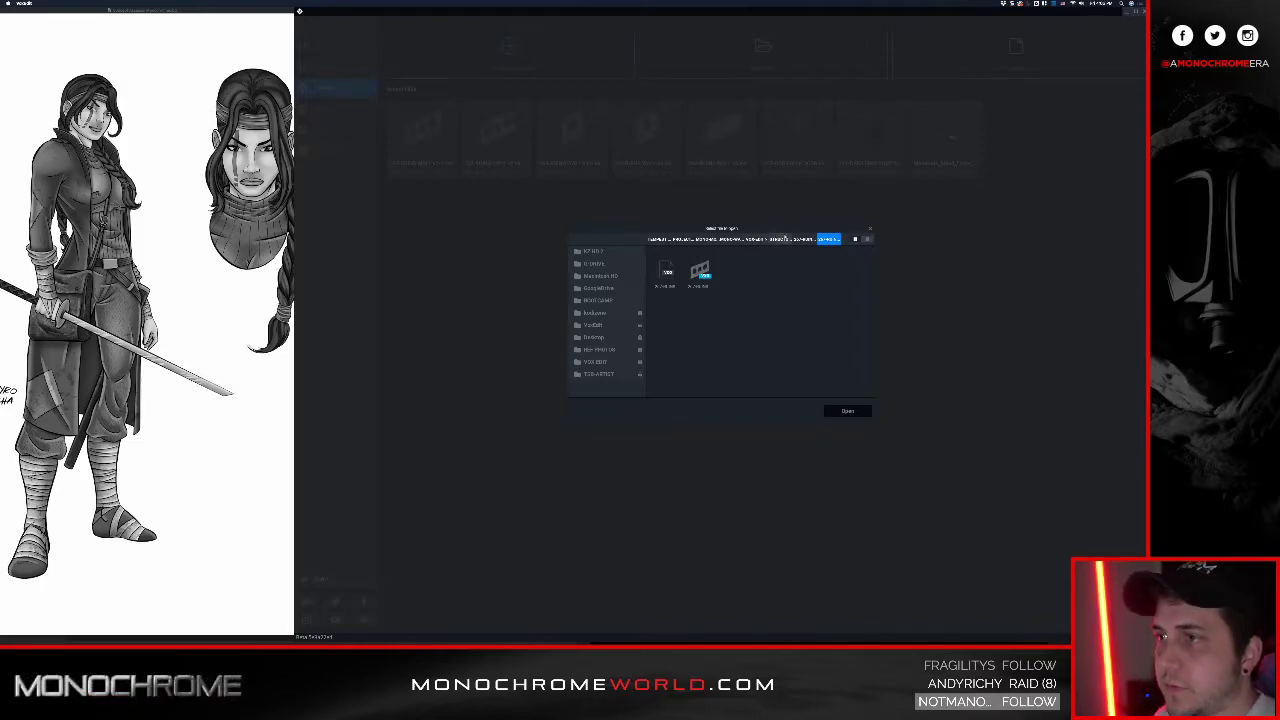
click(769, 239)
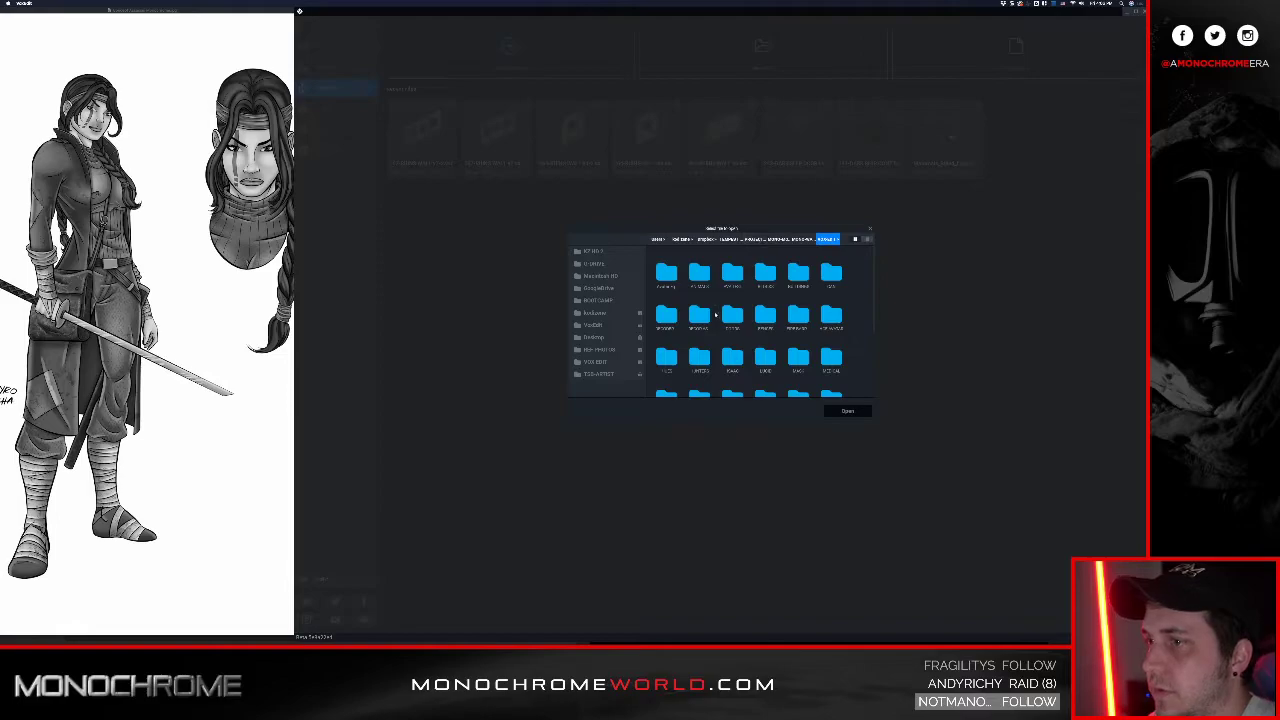
double_click(700, 356)
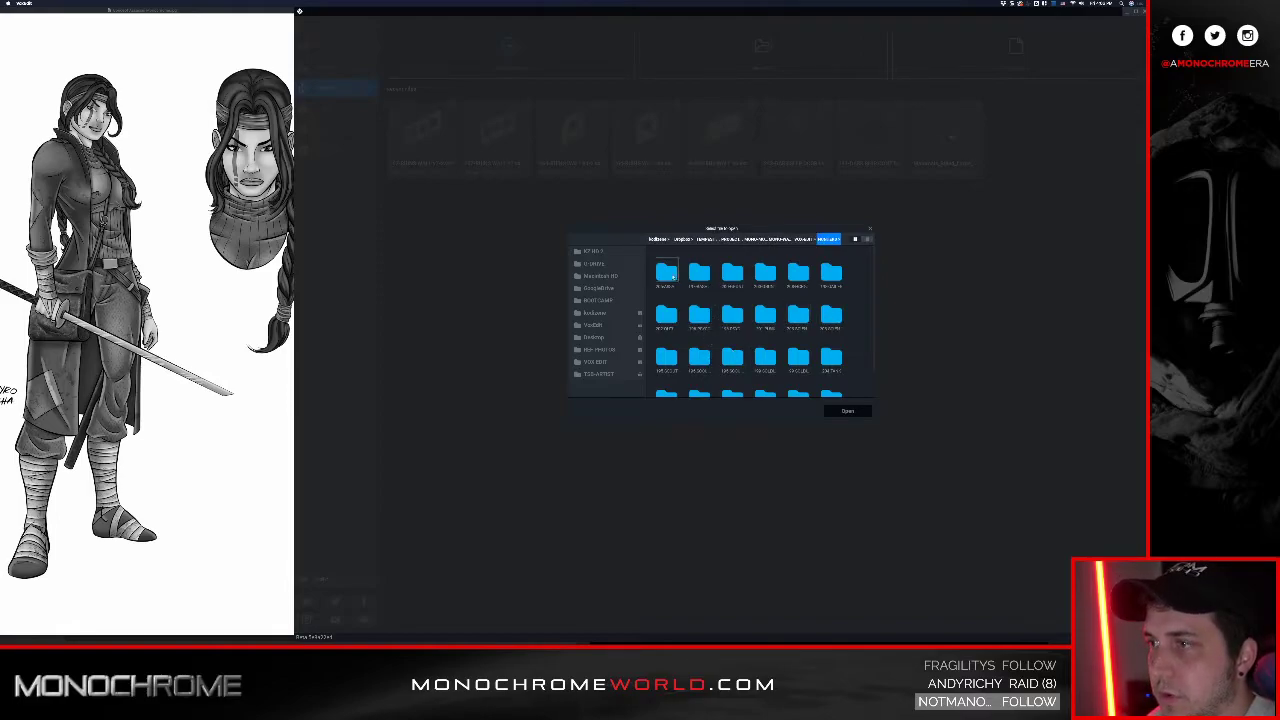
double_click(732, 356)
click(703, 270)
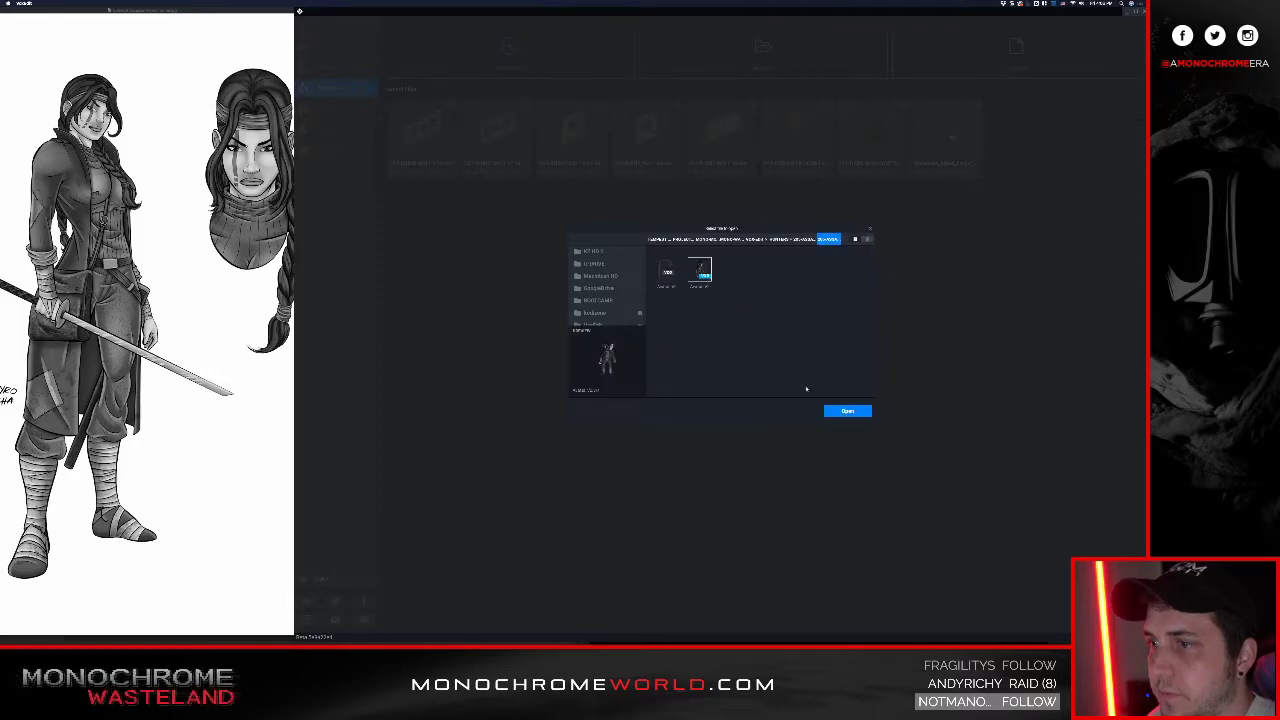
click(847, 411)
Step: Examine the avatar's head, torso and overall proportions from several angles against the reference drawing
middle_drag(721, 230, 709, 289)
scroll(709, 289, up, 5)
right_drag(709, 289, 688, 233)
scroll(686, 232, up, 3)
scroll(686, 232, down, 3)
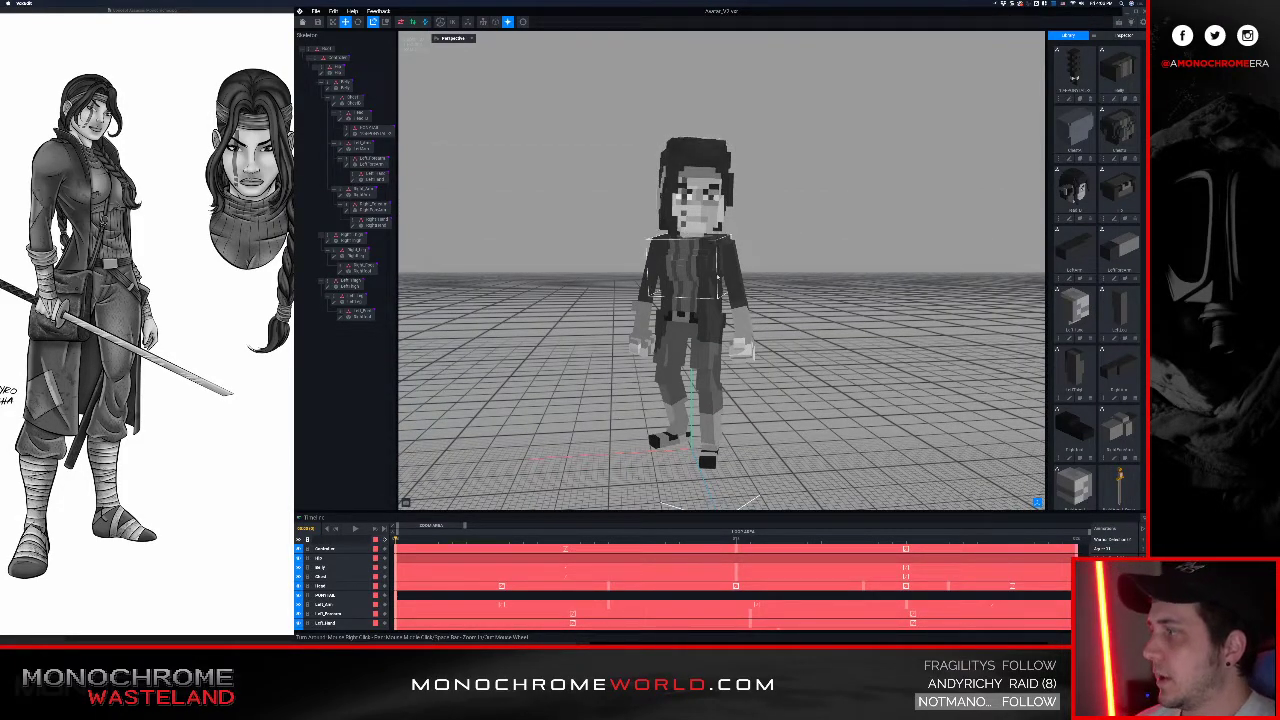
mouse_move(726, 250)
right_down()
mouse_move(697, 285)
mouse_move(712, 271)
right_up()
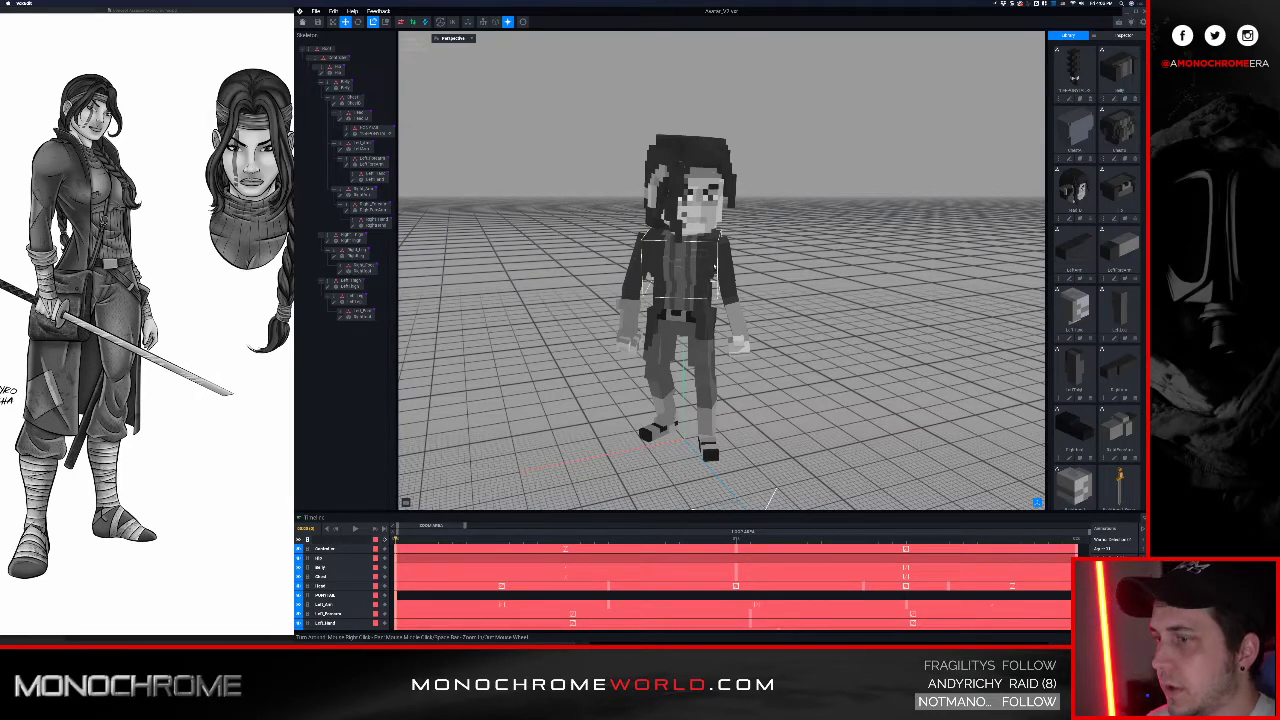
click(209, 67)
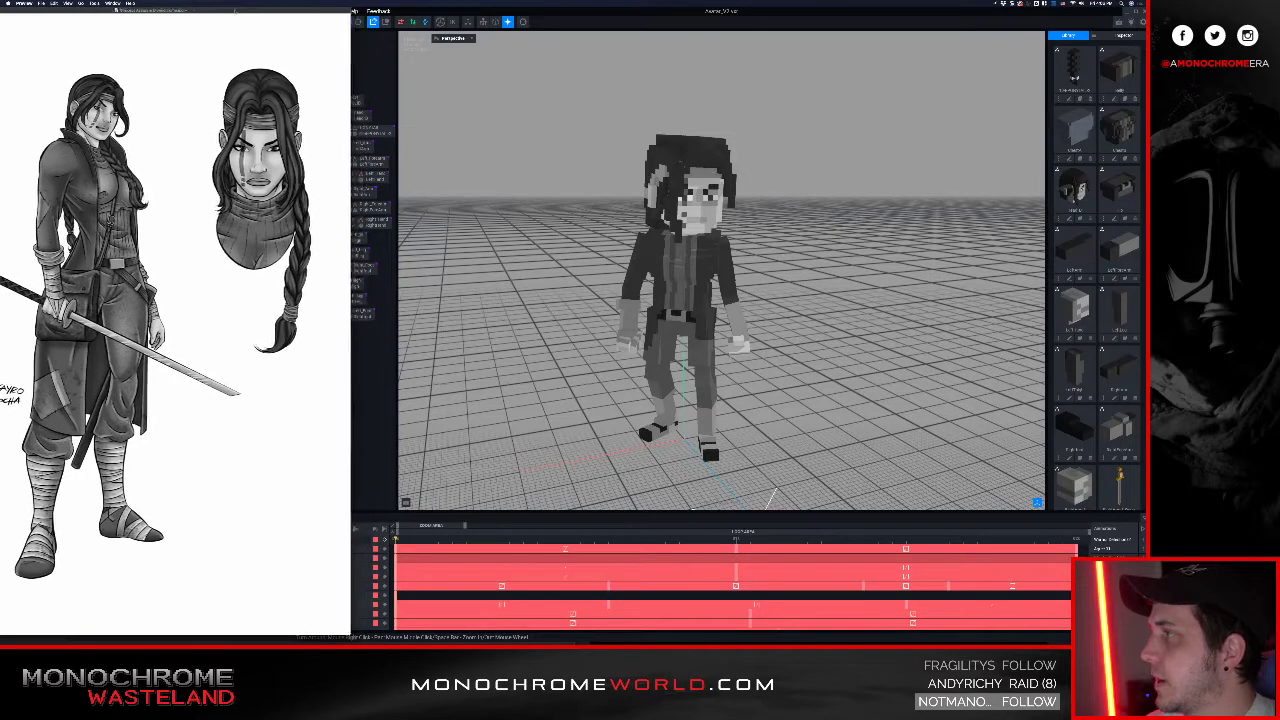
click(600, 150)
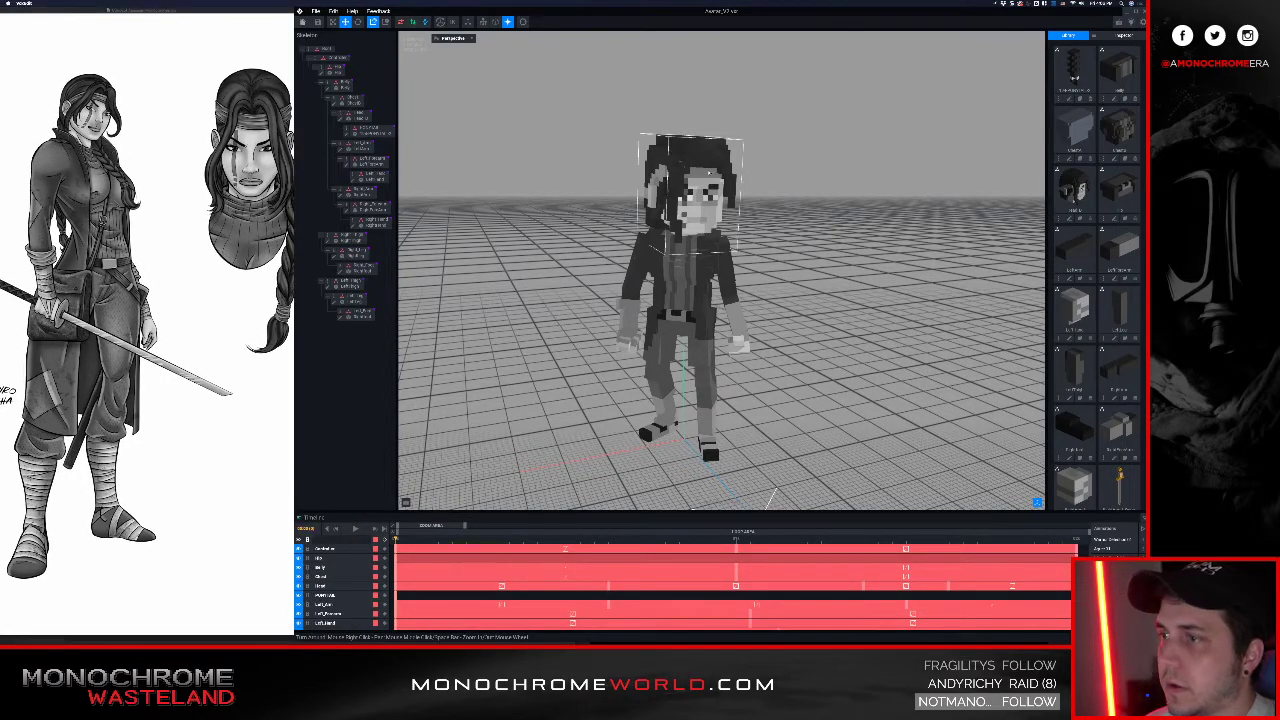
scroll(688, 190, up, 3)
right_drag(690, 282, 688, 283)
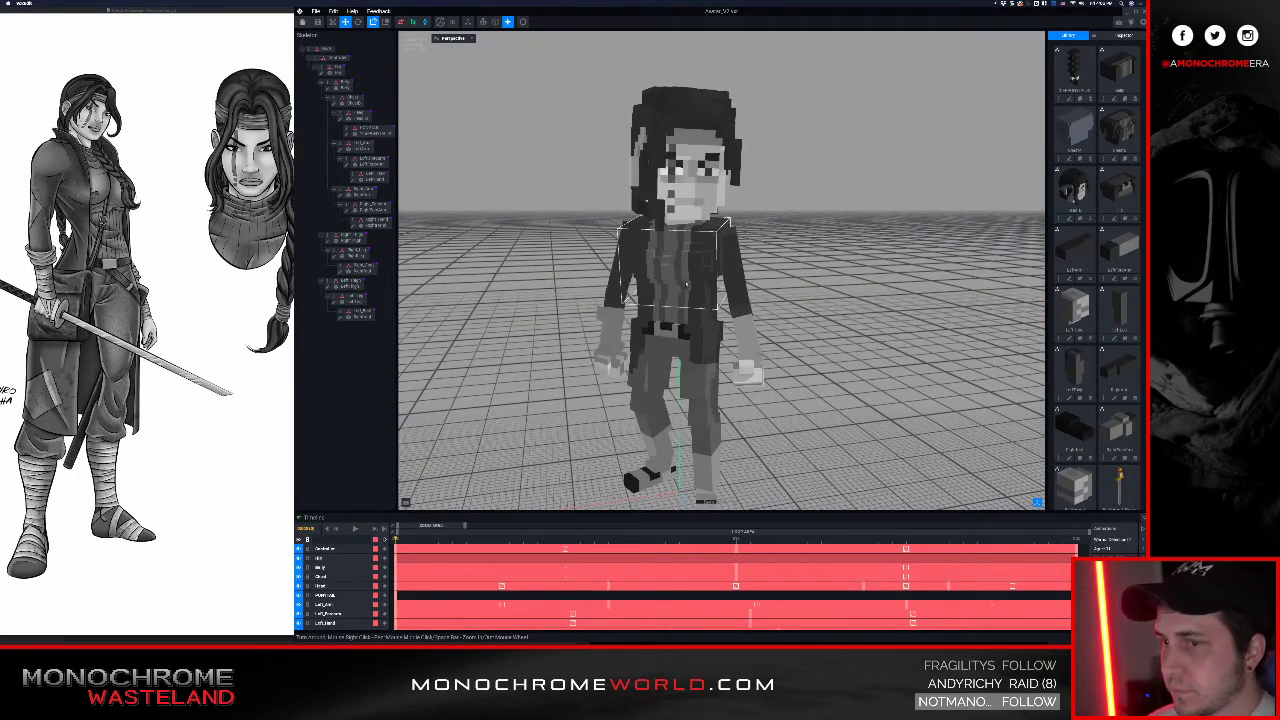
middle_drag(692, 290, 703, 260)
scroll(703, 260, down, 1)
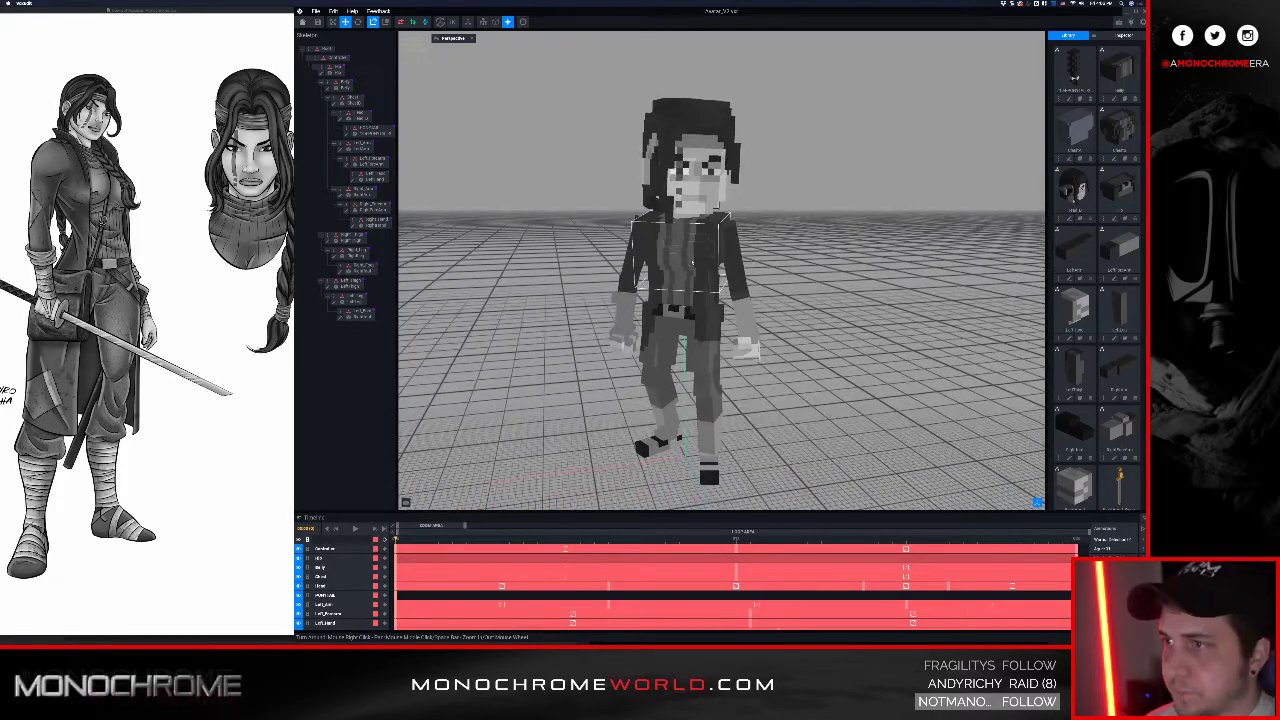
scroll(703, 260, down, 1)
mouse_move(703, 260)
right_down()
mouse_move(595, 245)
mouse_move(720, 260)
mouse_move(701, 263)
right_up()
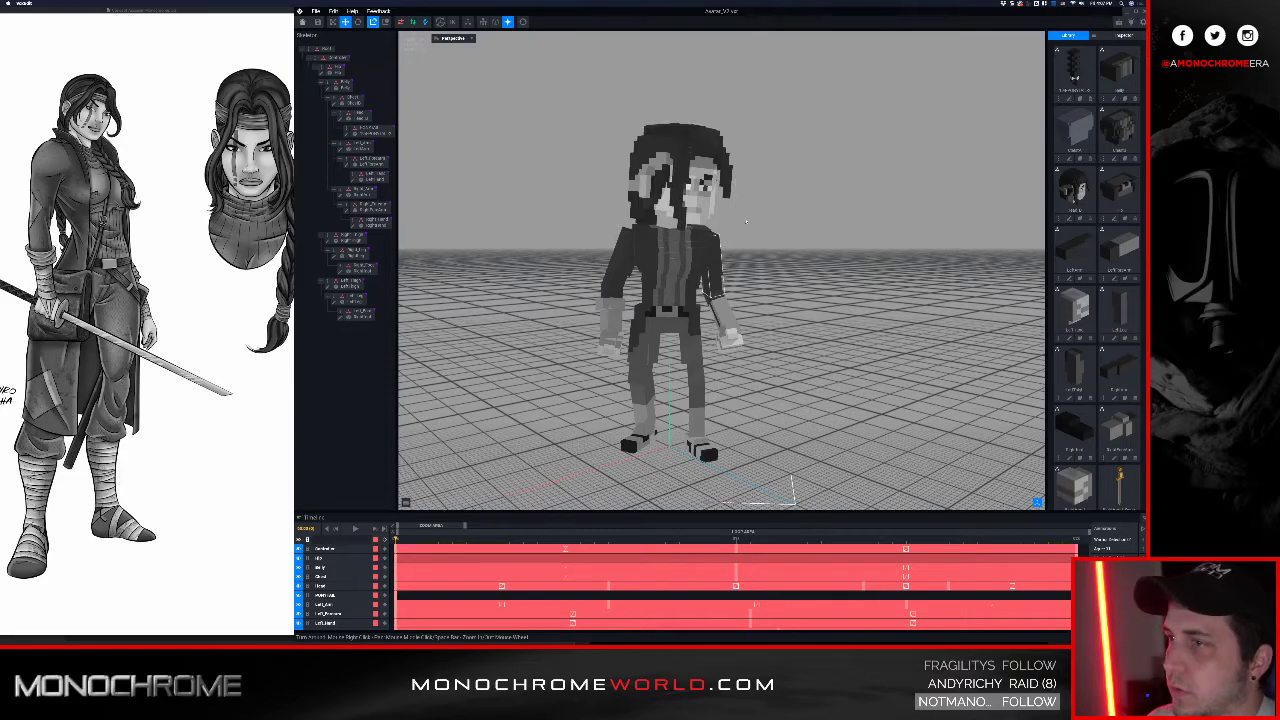
Step: Create a new model named SWORD in the avatar's library
click(1096, 35)
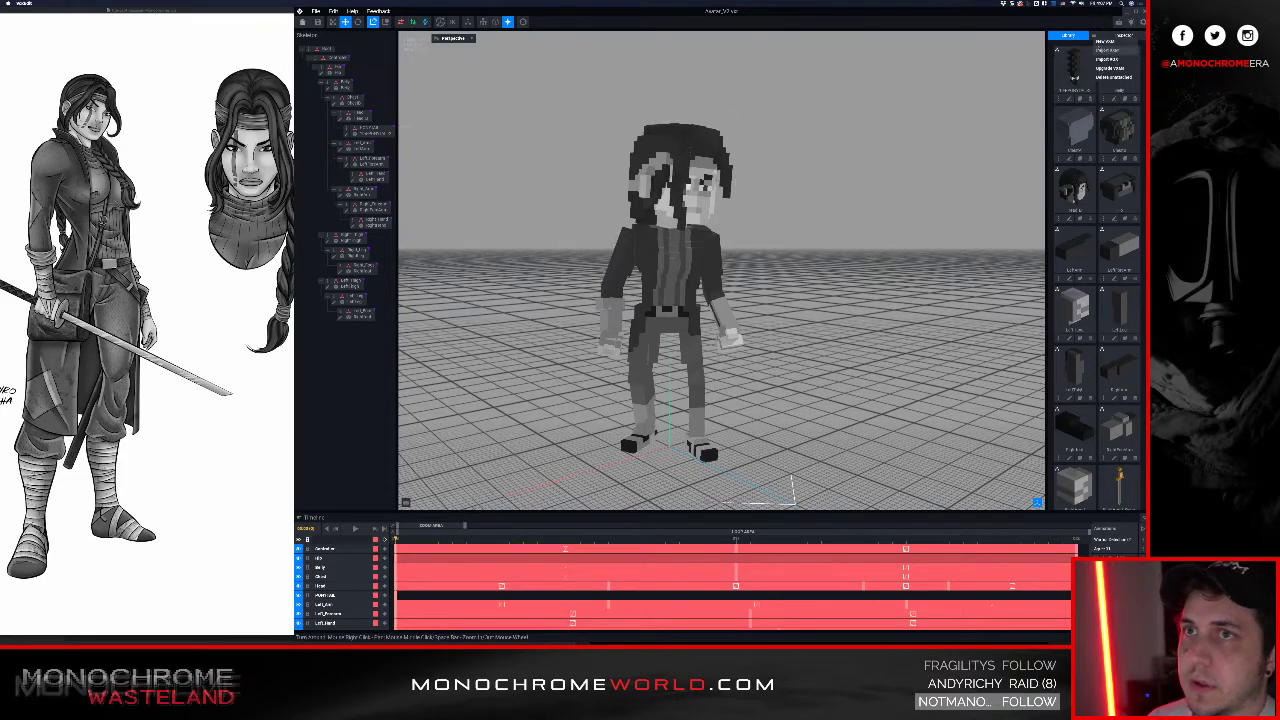
click(1101, 42)
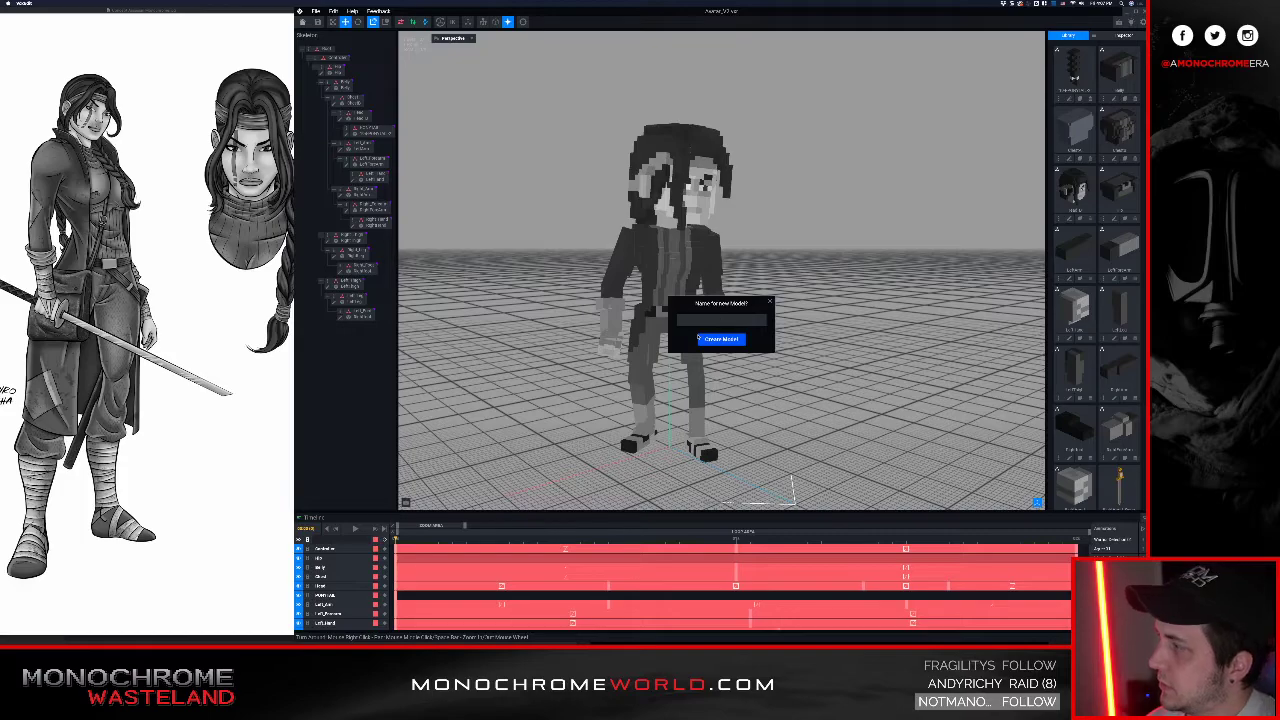
text(Ba)
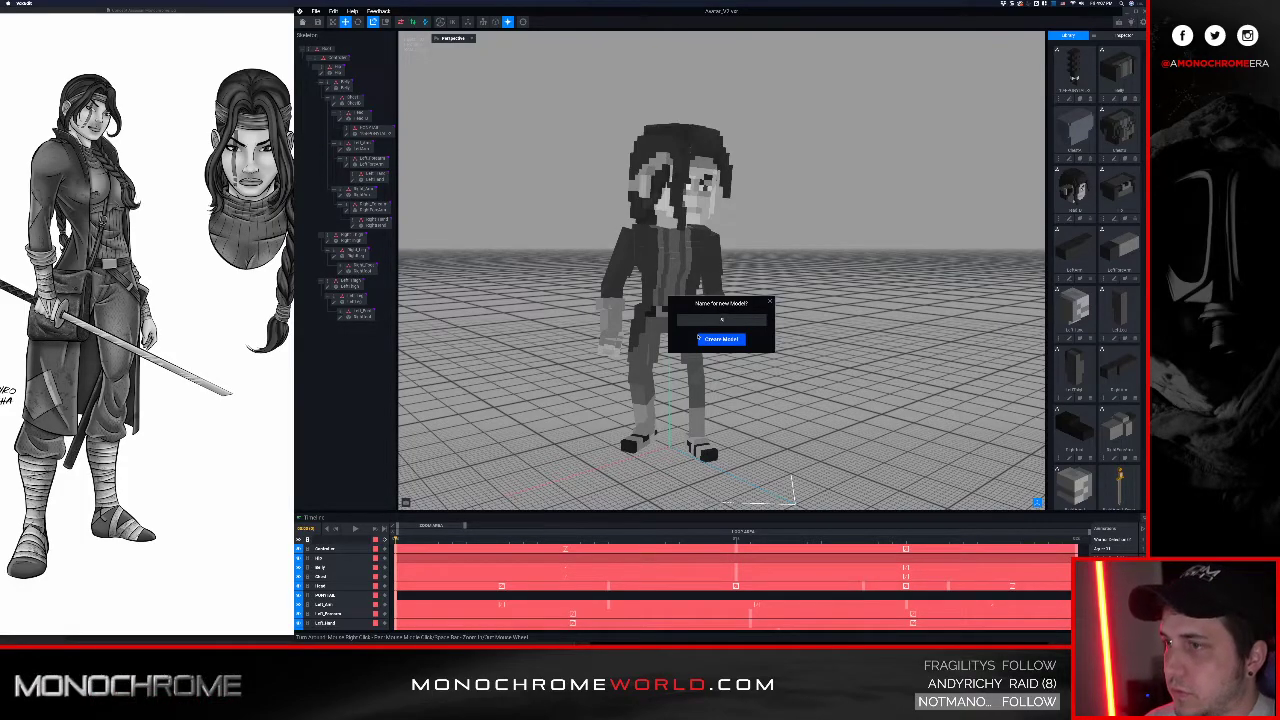
click(700, 338)
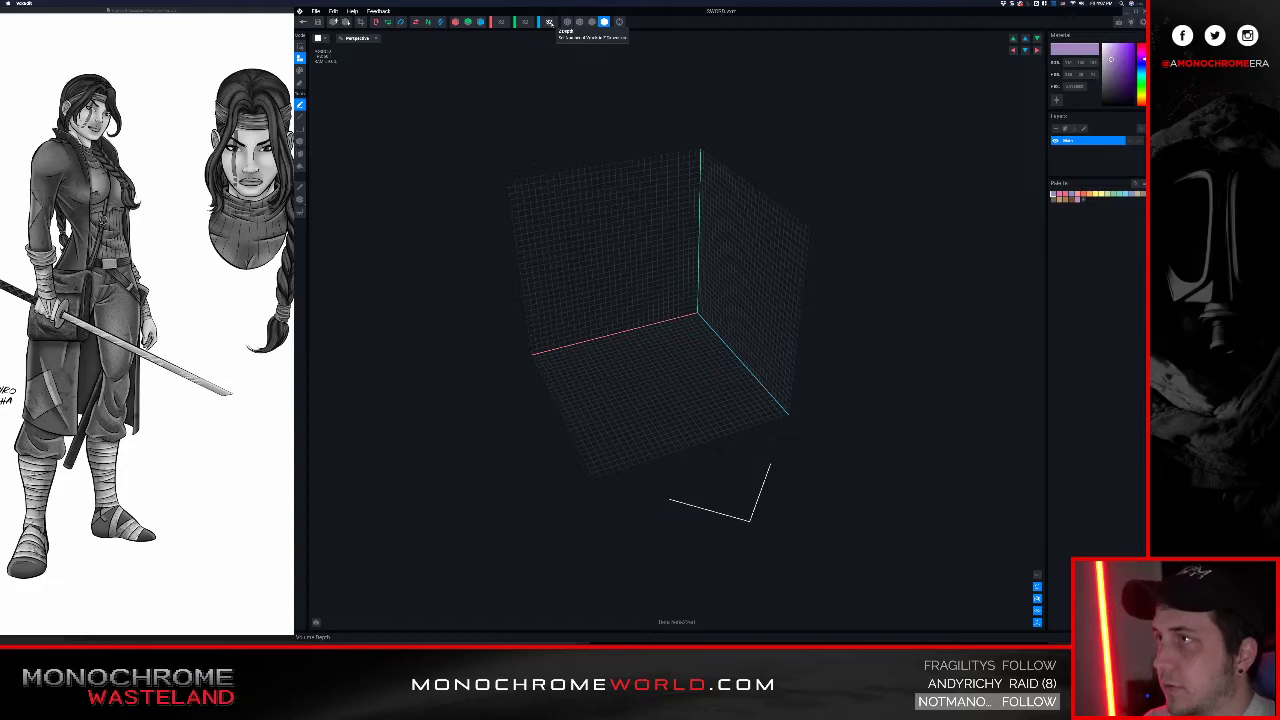
Step: Resize the new model's volume to a depth of 50, a width of 5 and a height of 5
text(50)
key(Return)
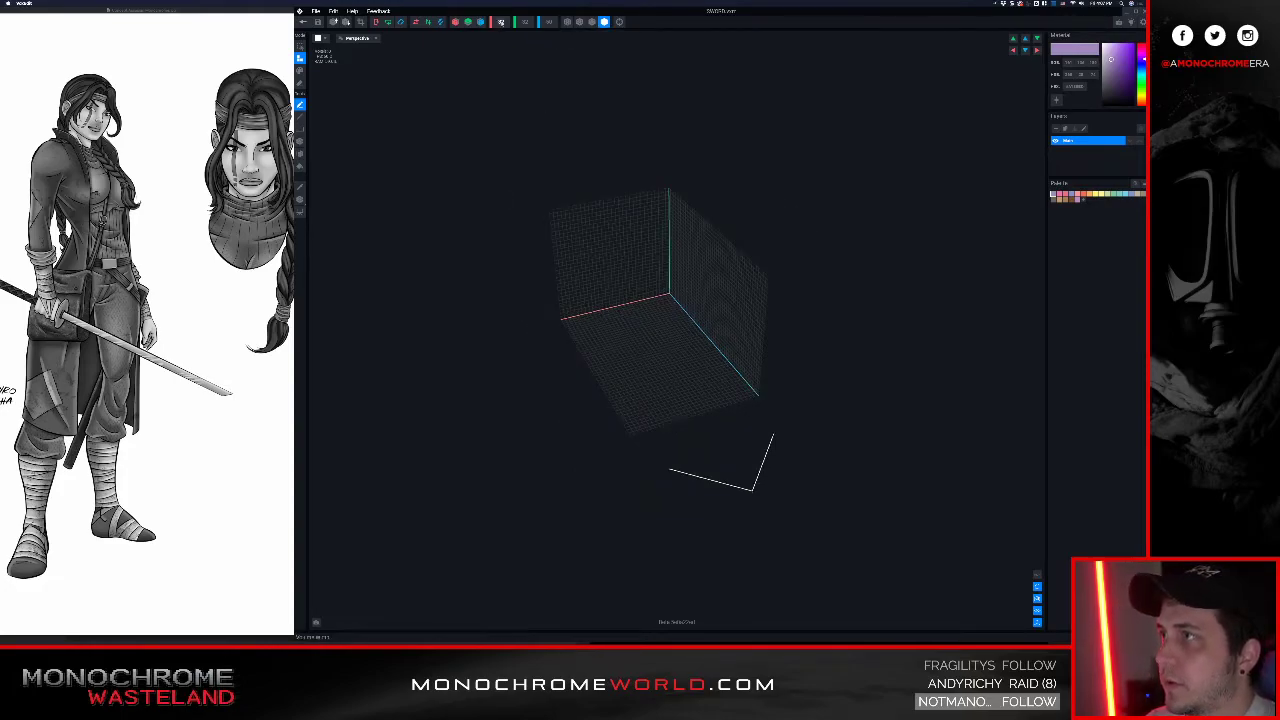
text(5)
key(Return)
scroll(594, 223, up, 5)
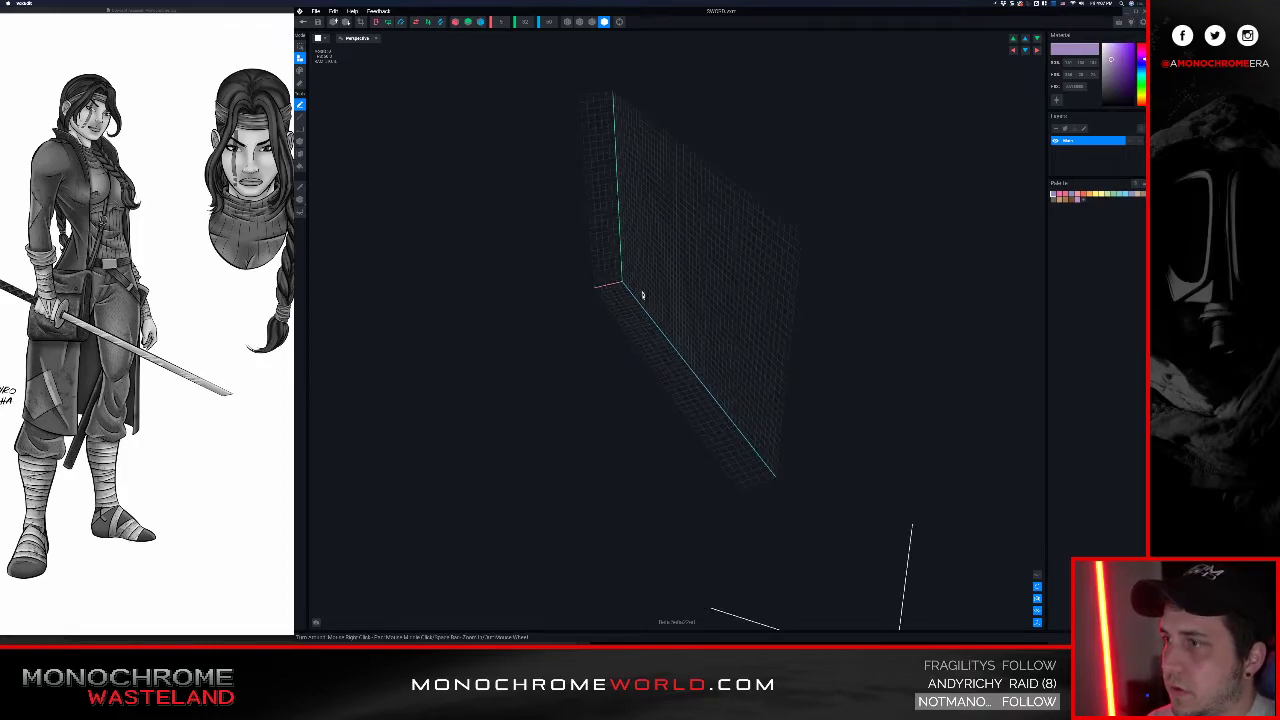
right_drag(640, 293, 618, 233)
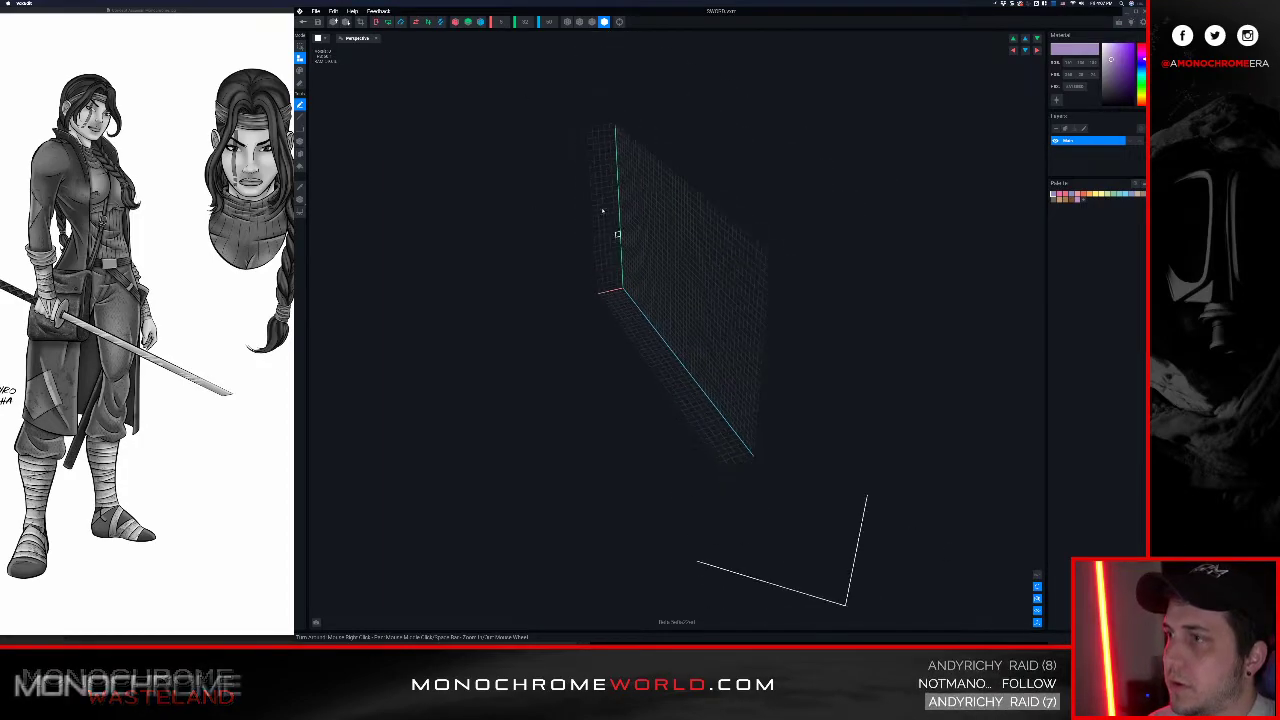
text(5)
key(Return)
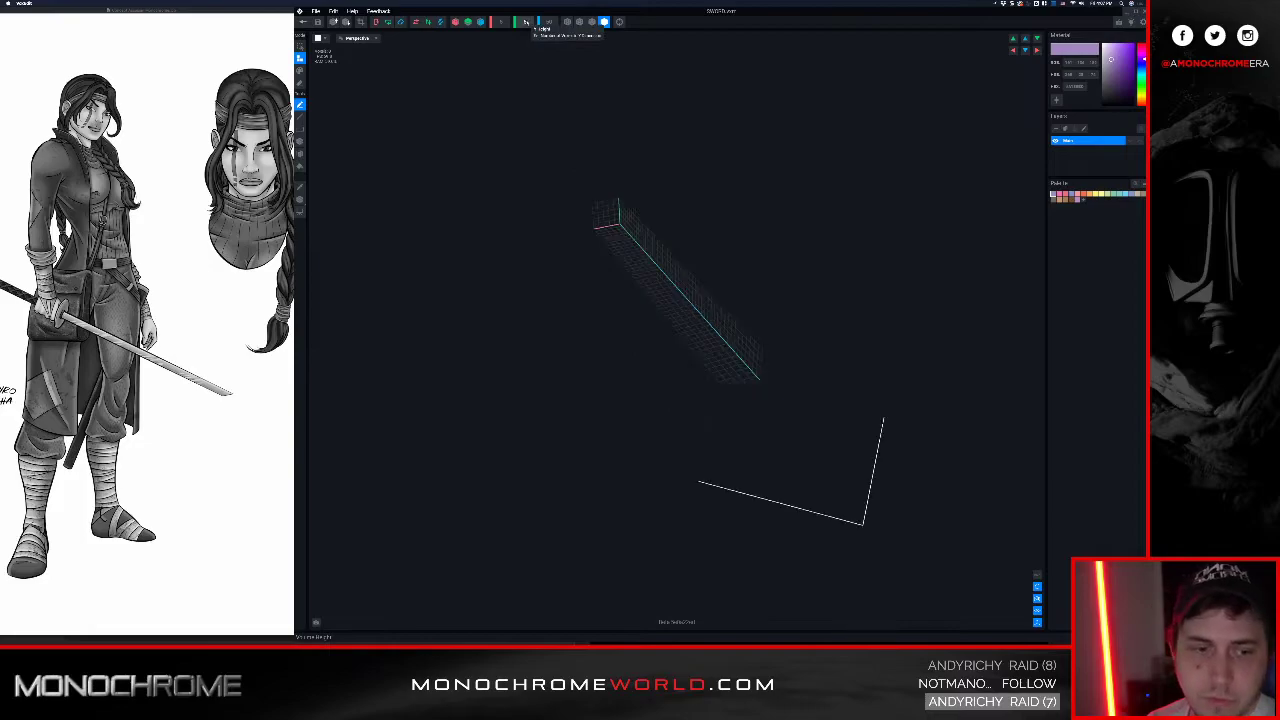
Step: Save and close the new sword model and the avatar asset, returning to the start screen
right_drag(539, 173, 620, 331)
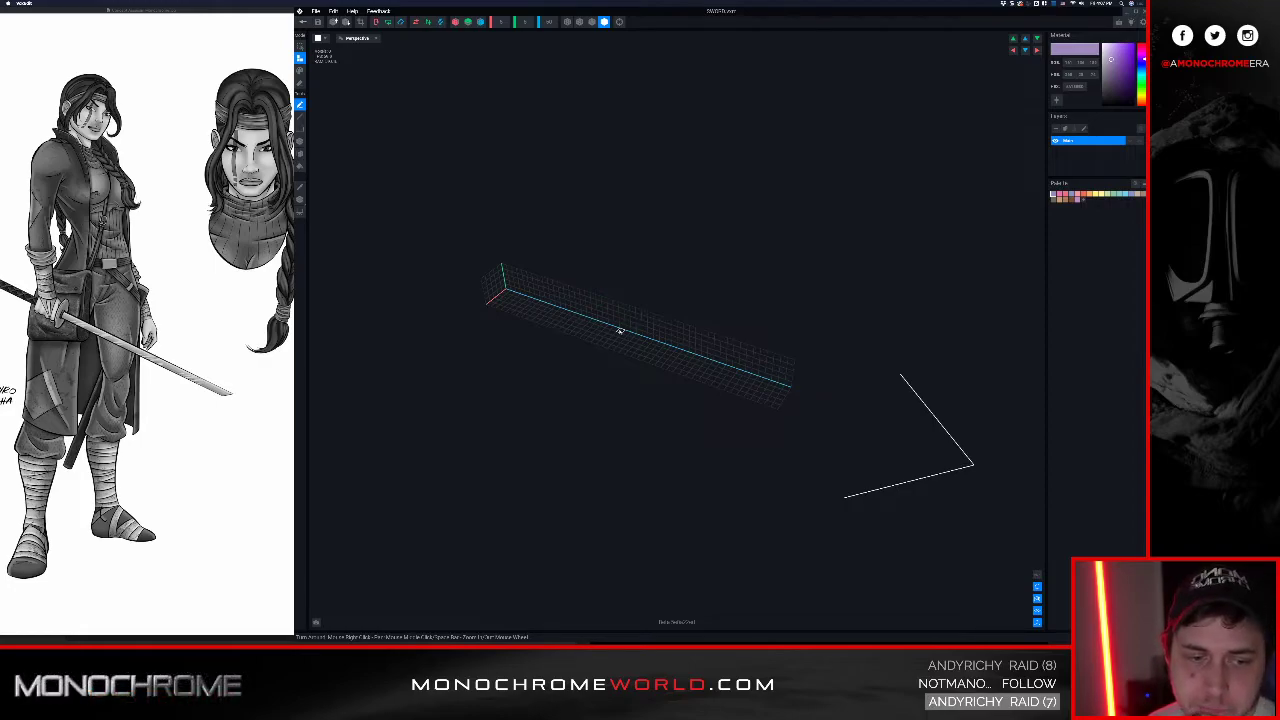
right_drag(620, 331, 623, 354)
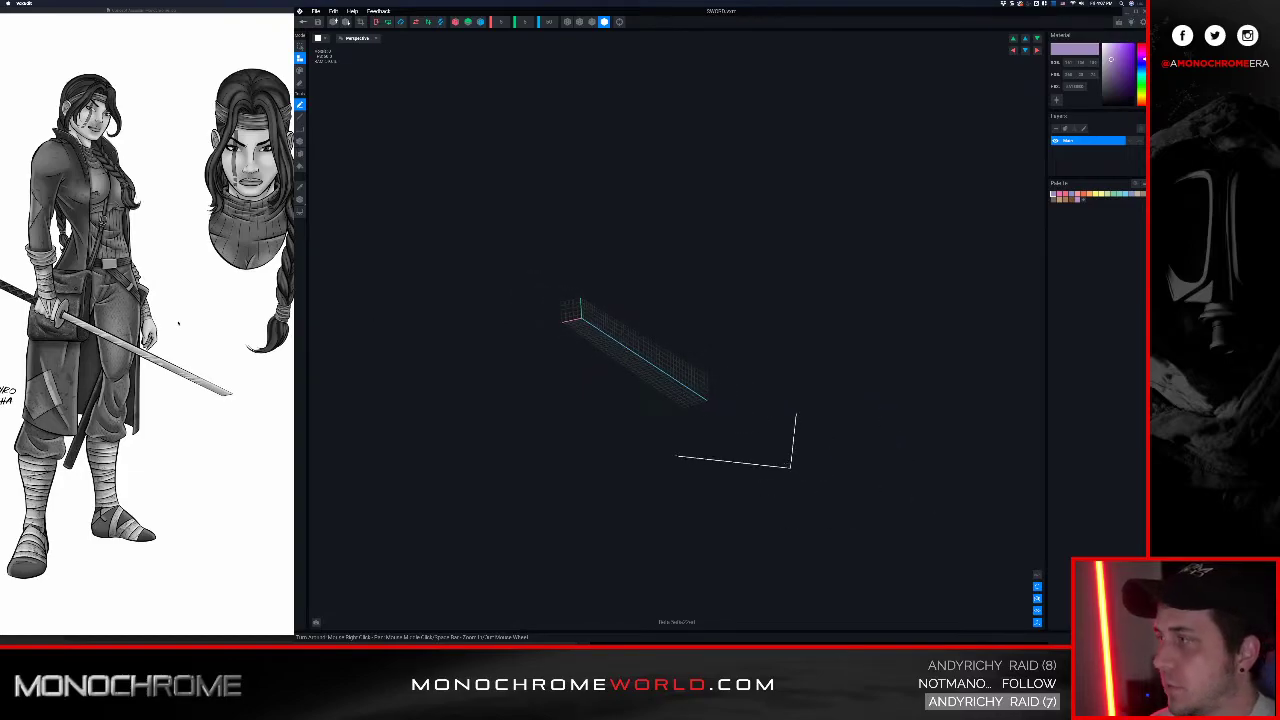
scroll(578, 325, up, 3)
scroll(590, 323, up, 2)
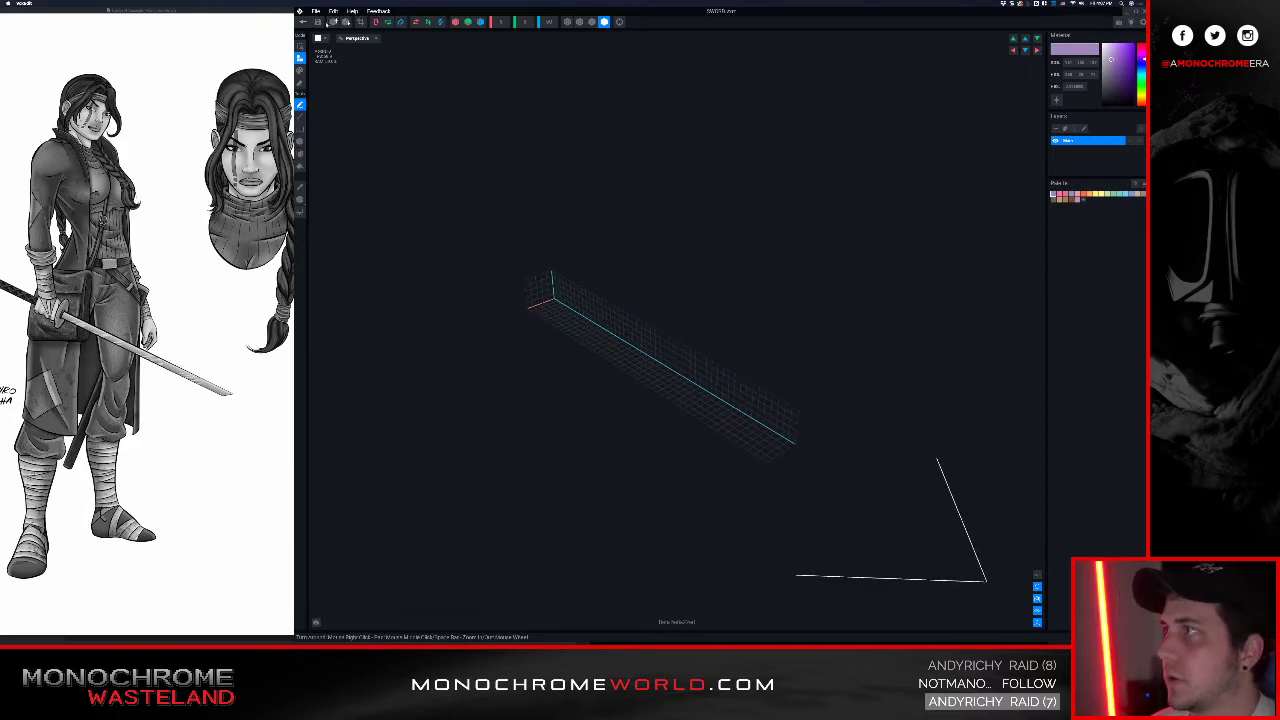
click(304, 22)
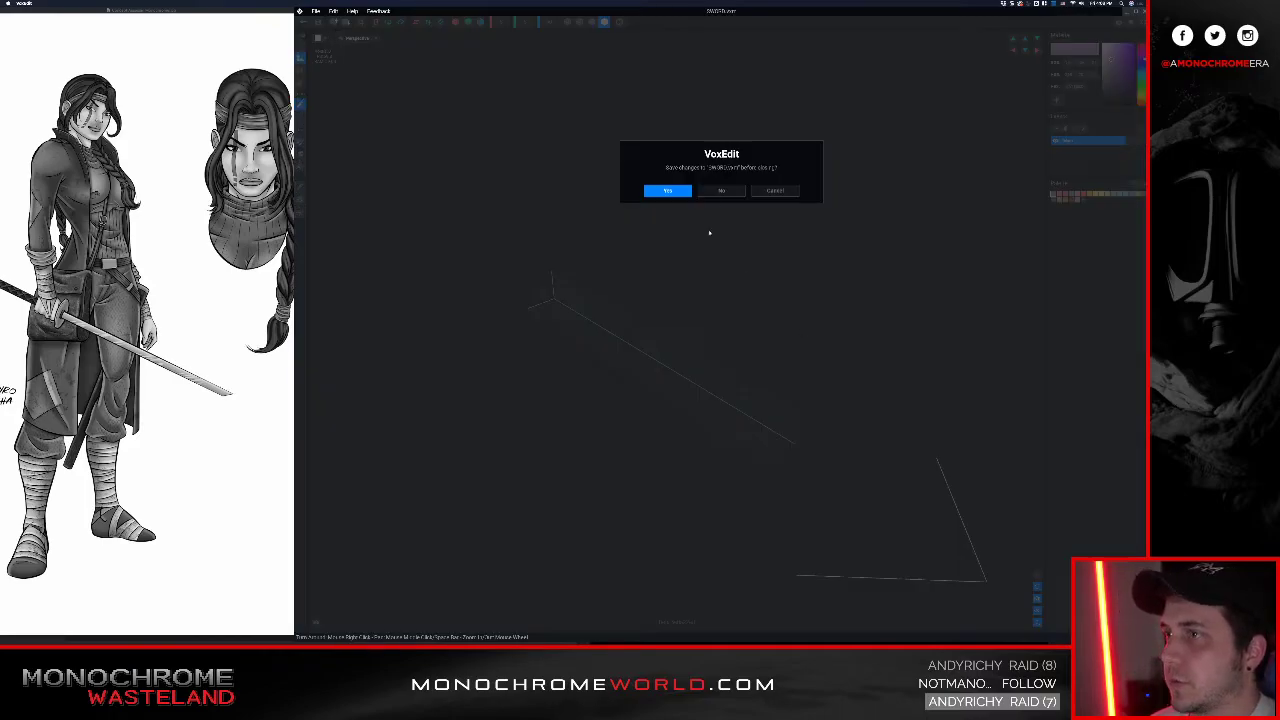
click(664, 190)
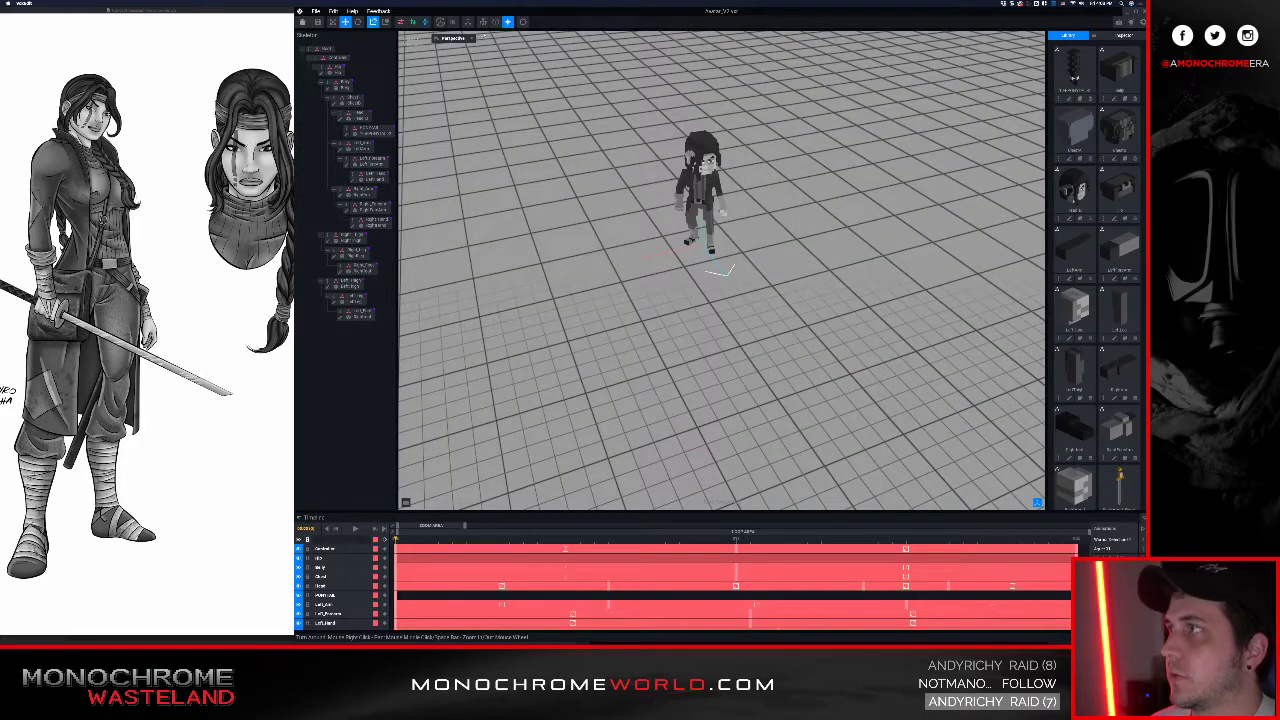
click(304, 22)
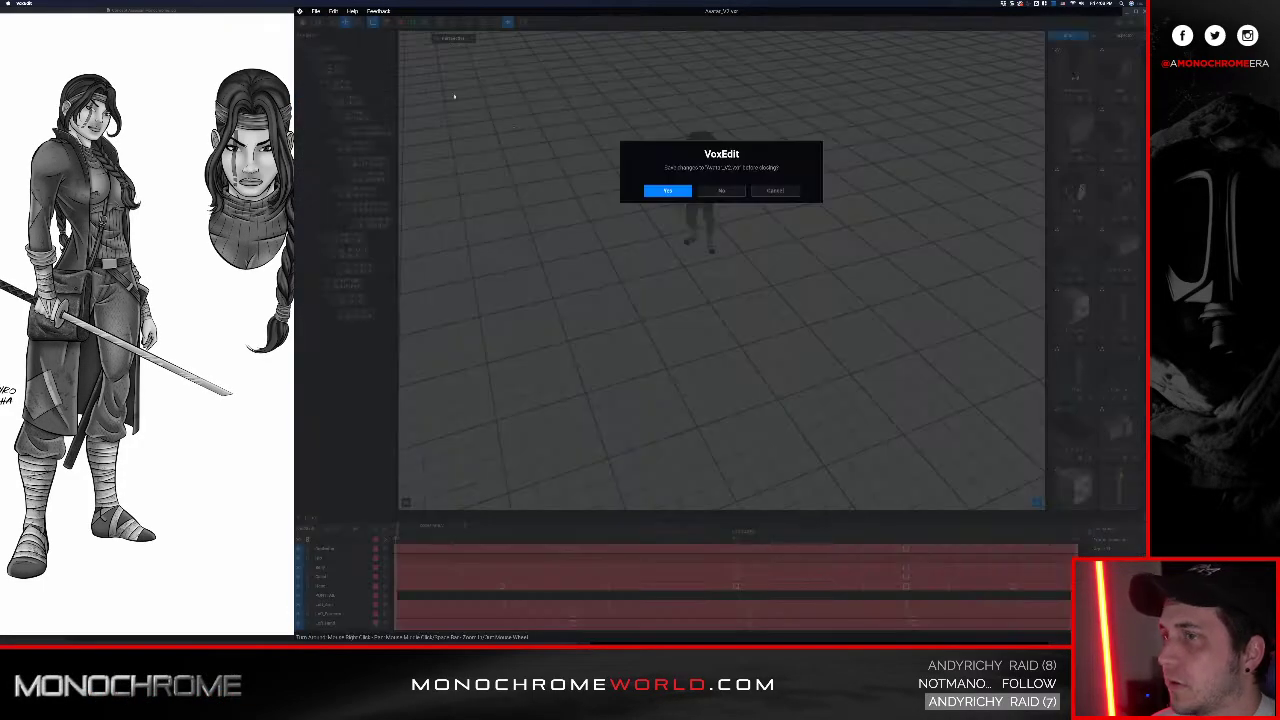
click(667, 190)
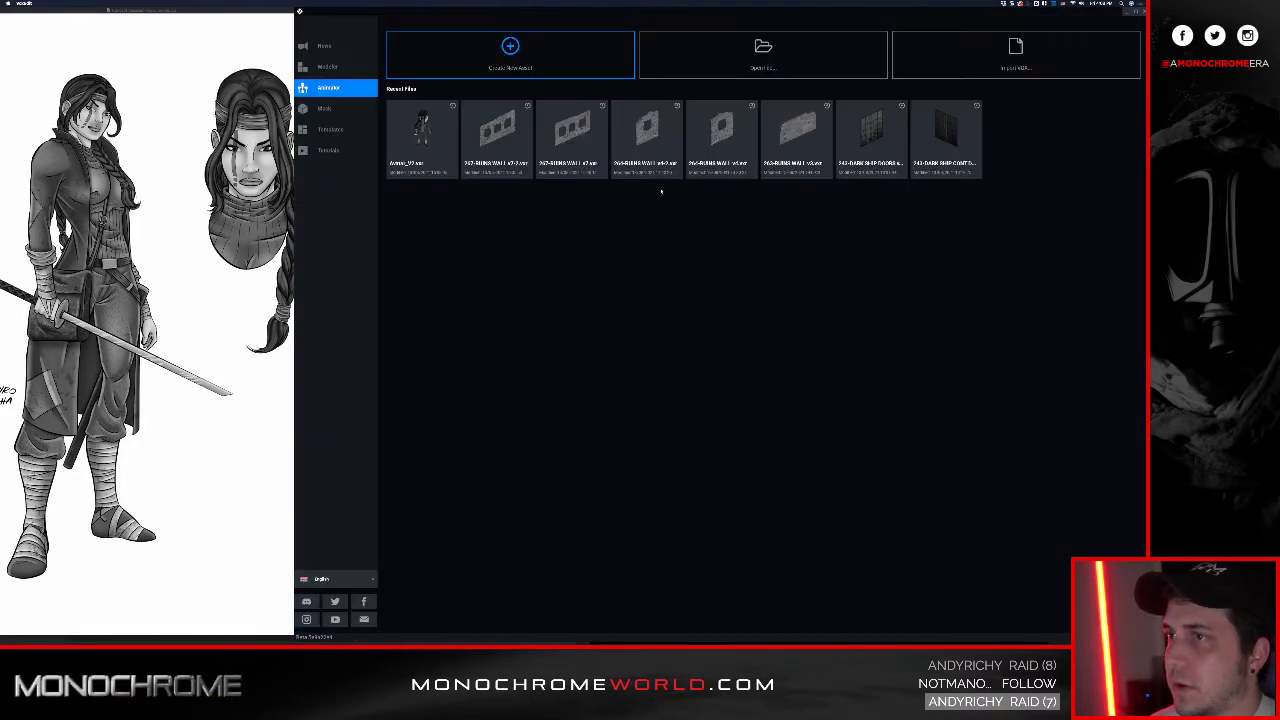
Step: Open the large human biped character asset from its folder
click(788, 59)
click(780, 240)
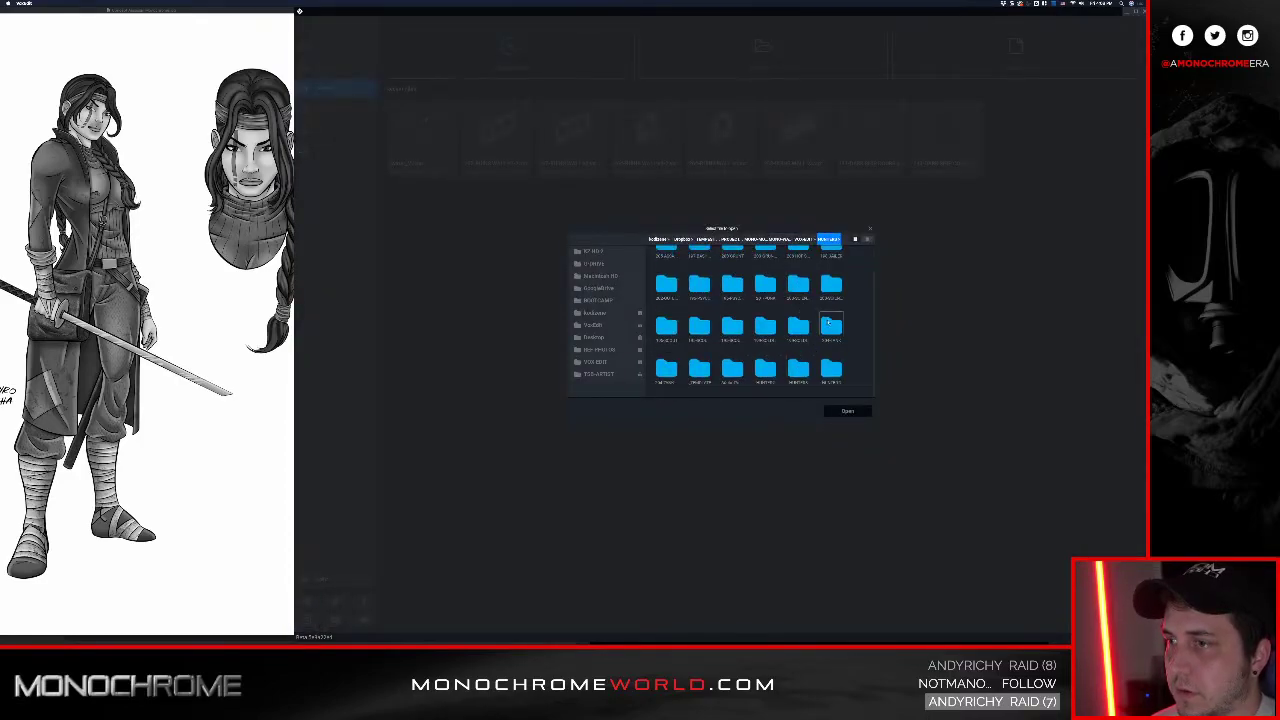
double_click(830, 322)
double_click(666, 275)
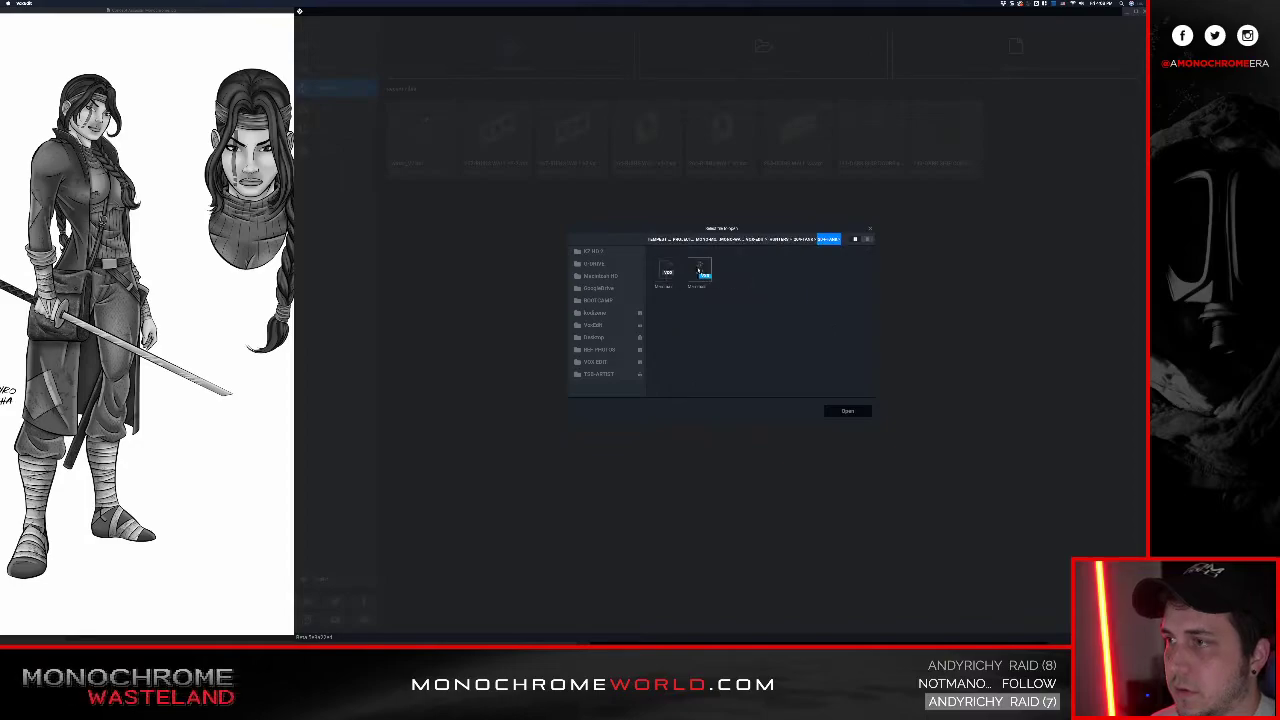
click(700, 272)
click(846, 411)
Step: Play the biped character's animations and examine its poses and how it holds its weapon
middle_drag(719, 219, 720, 325)
right_drag(720, 325, 705, 201)
scroll(705, 201, up, 4)
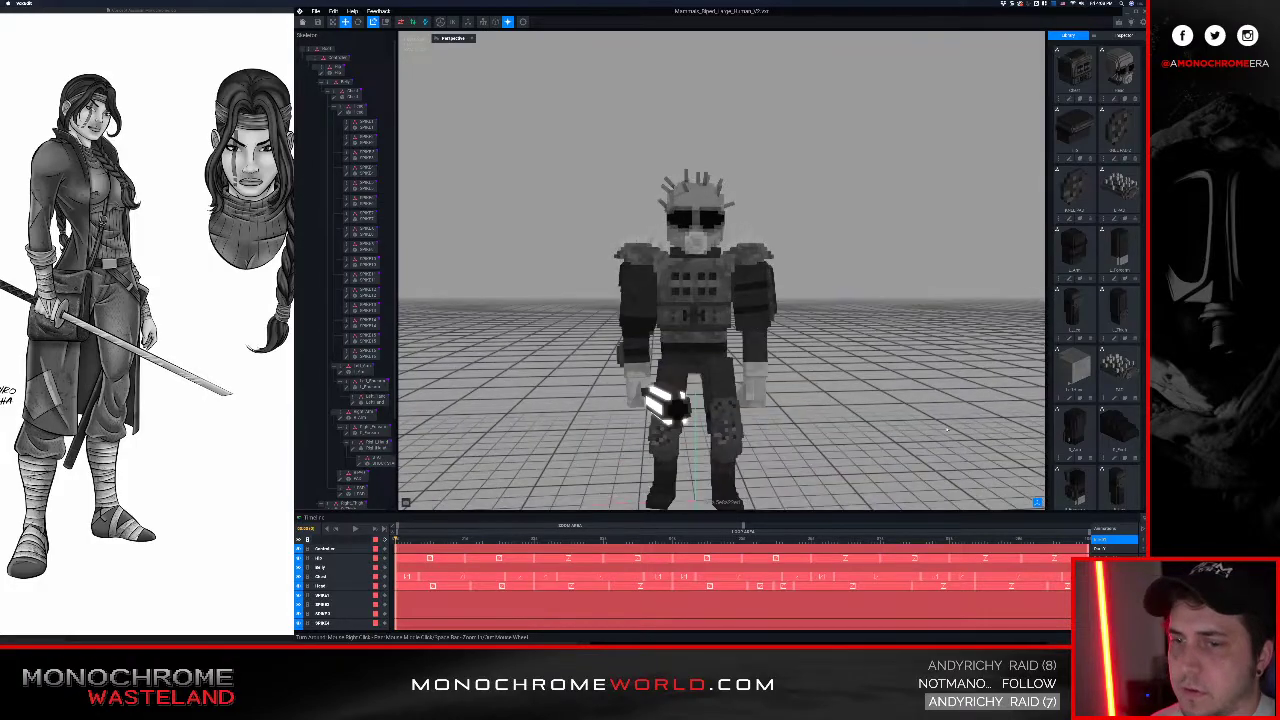
key(super+Tab)
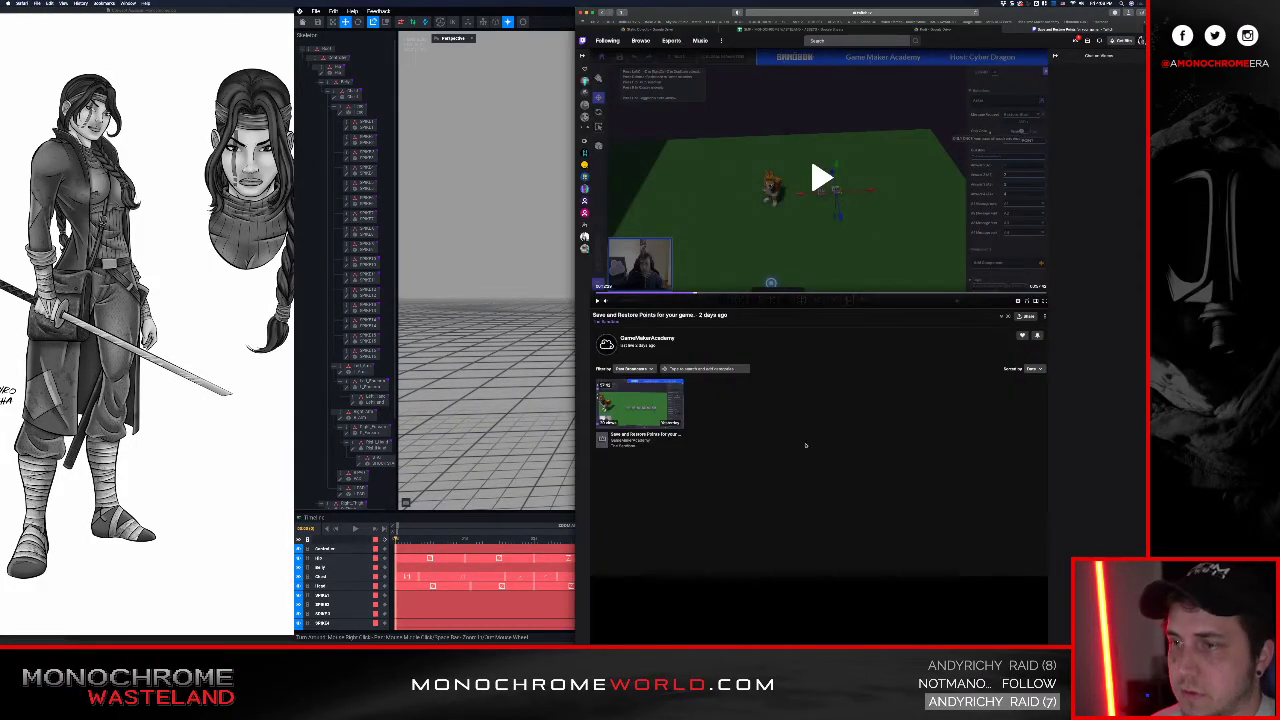
key(super+Tab)
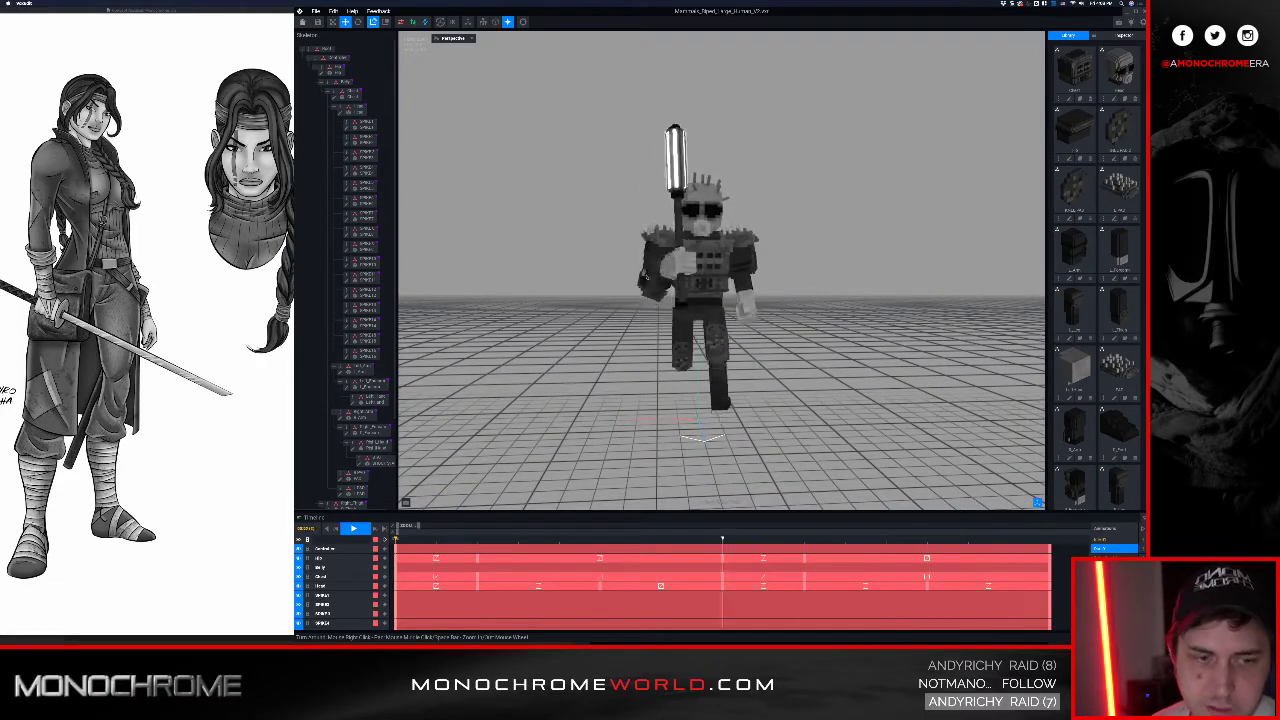
right_drag(768, 208, 757, 268)
key(space)
scroll(1113, 553, down, 4)
scroll(1113, 556, up, 1)
click(1113, 557)
key(space)
right_drag(628, 310, 703, 292)
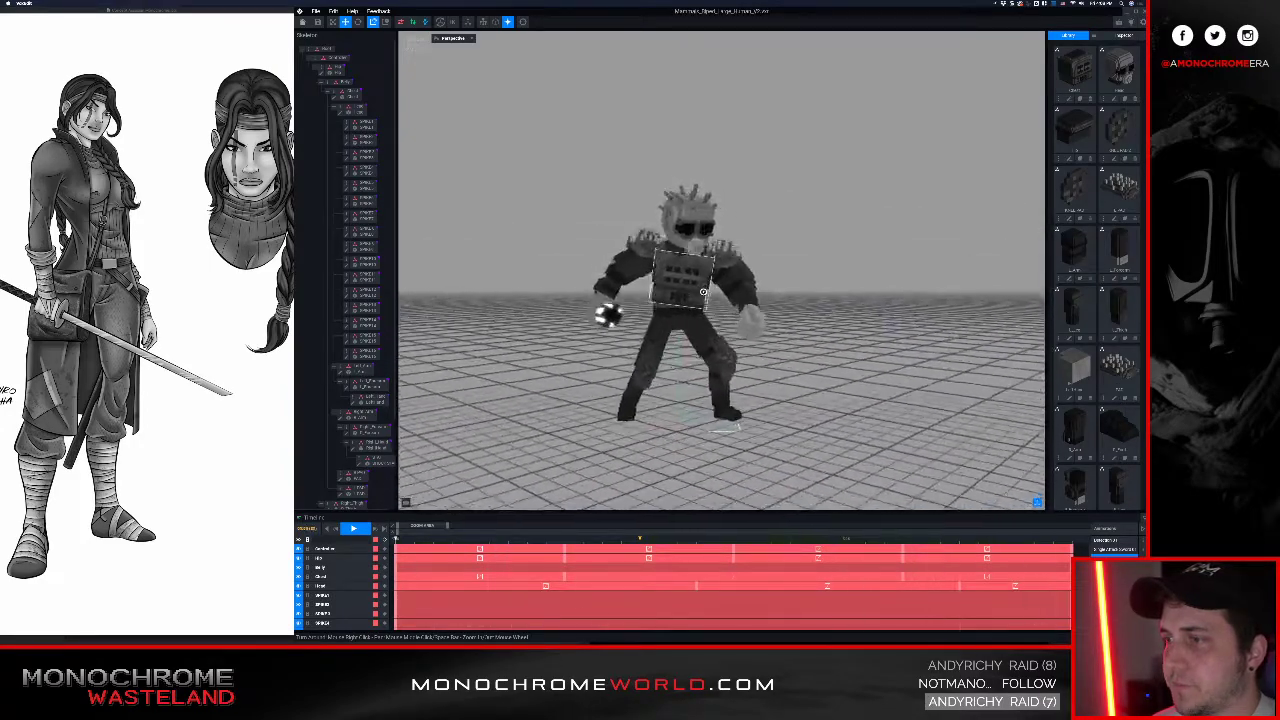
key(space)
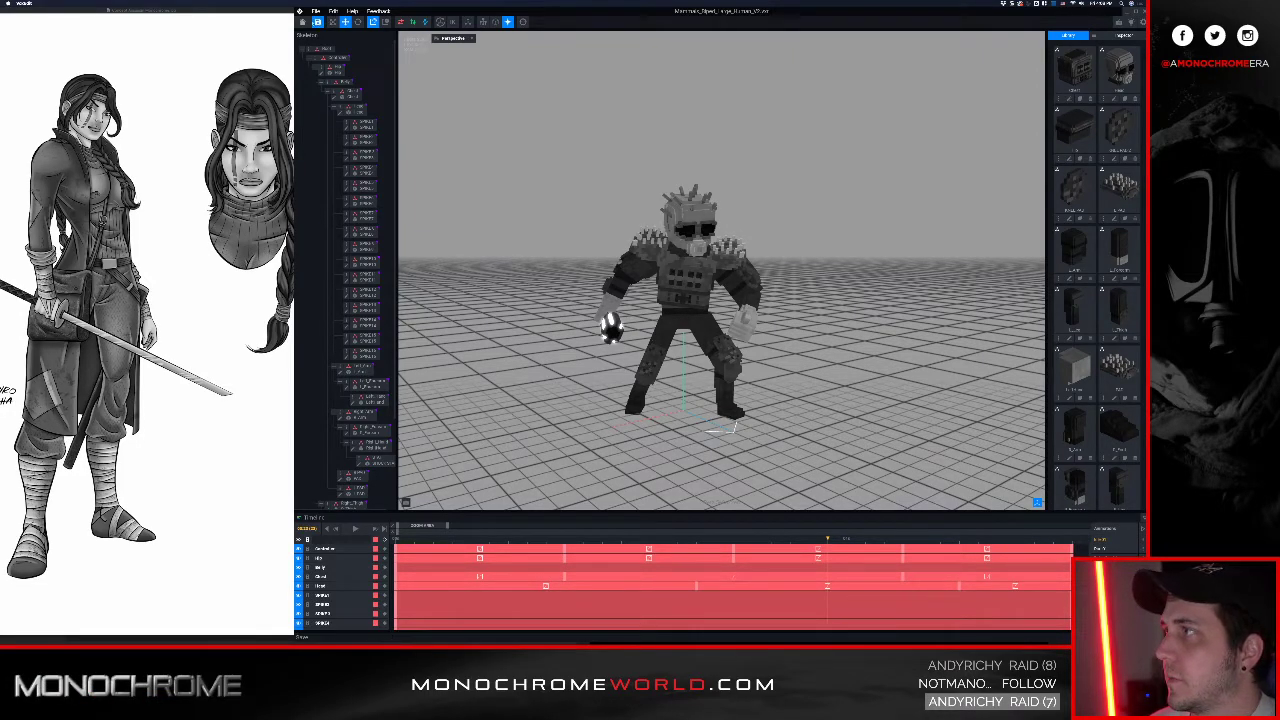
Step: Save and close the biped character and reopen the Avatar_V2 asset from the recent files
click(303, 22)
click(668, 191)
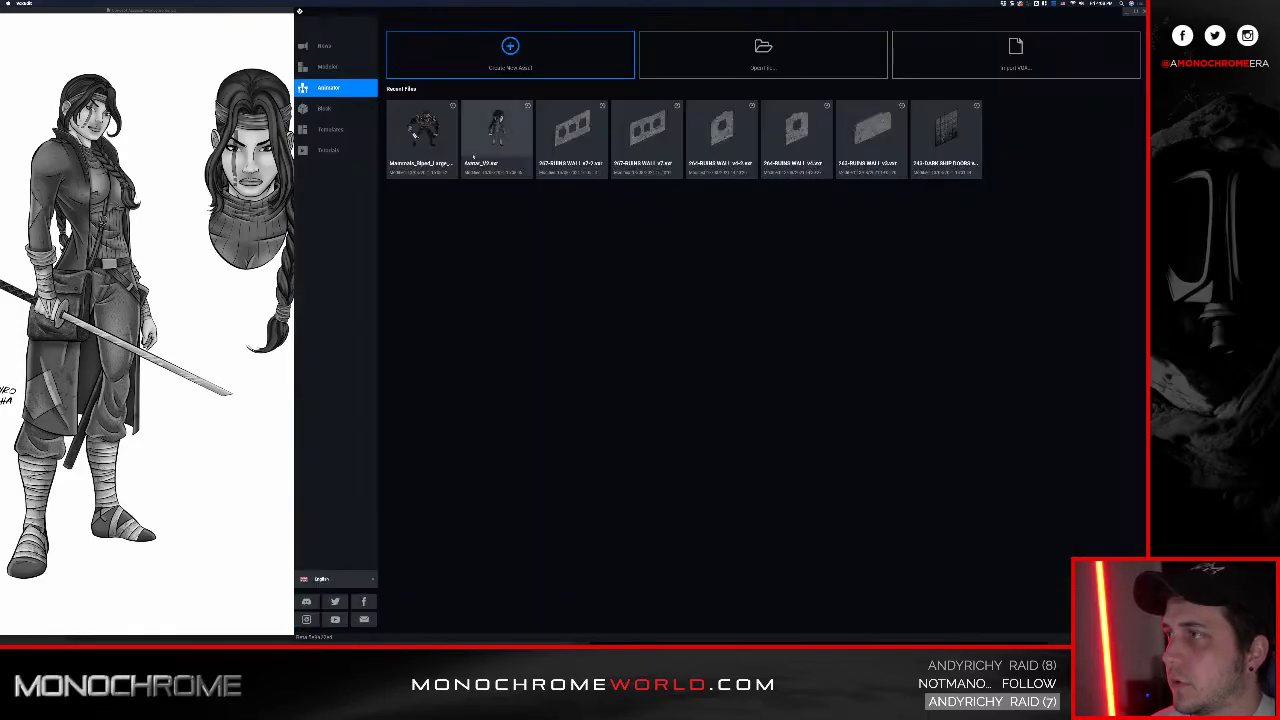
click(502, 121)
middle_drag(707, 126, 699, 210)
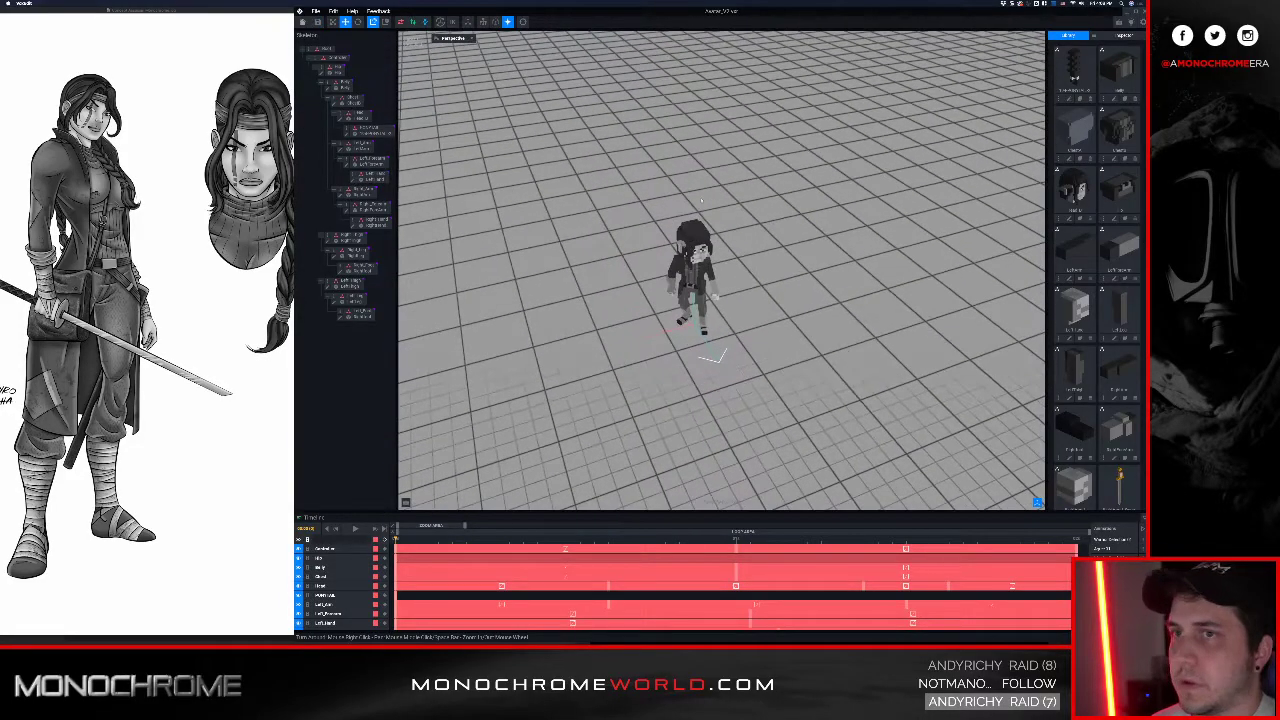
Step: Open the avatar's right-hand sword model for editing and frame the whole sword from the front
scroll(699, 210, up, 4)
right_drag(699, 210, 690, 150)
scroll(1120, 385, down, 3)
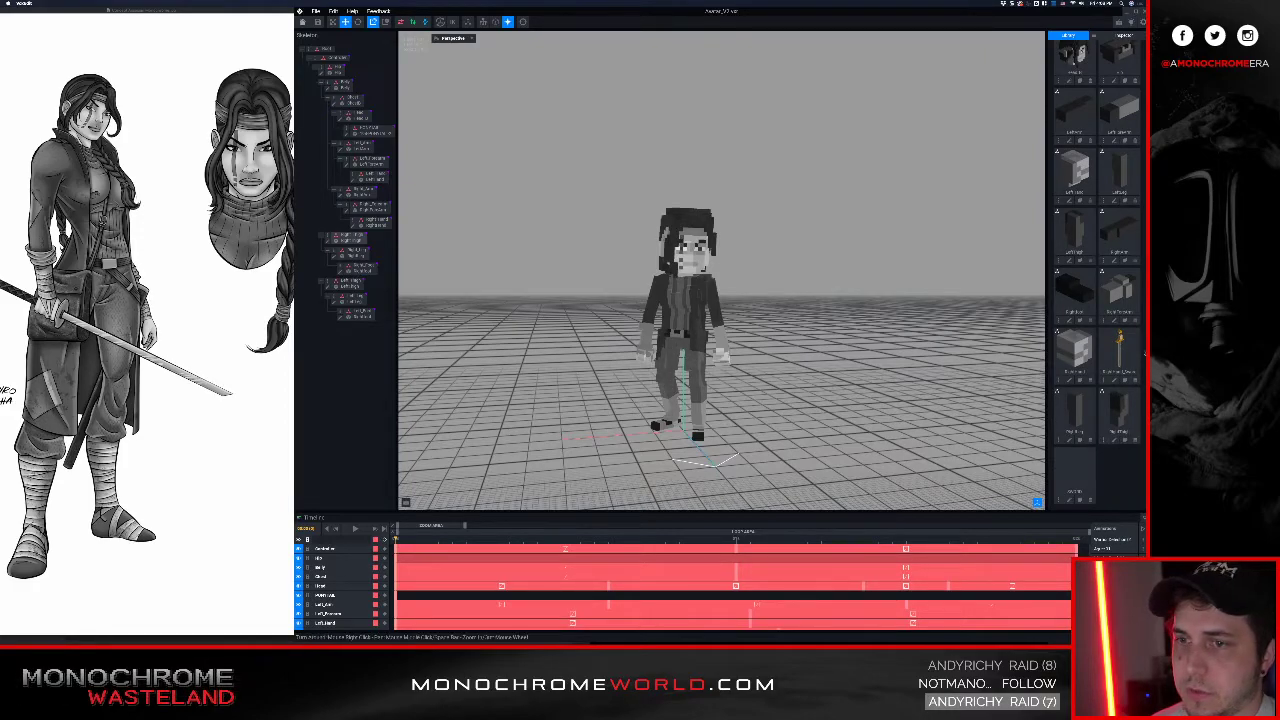
right_drag(697, 322, 711, 341)
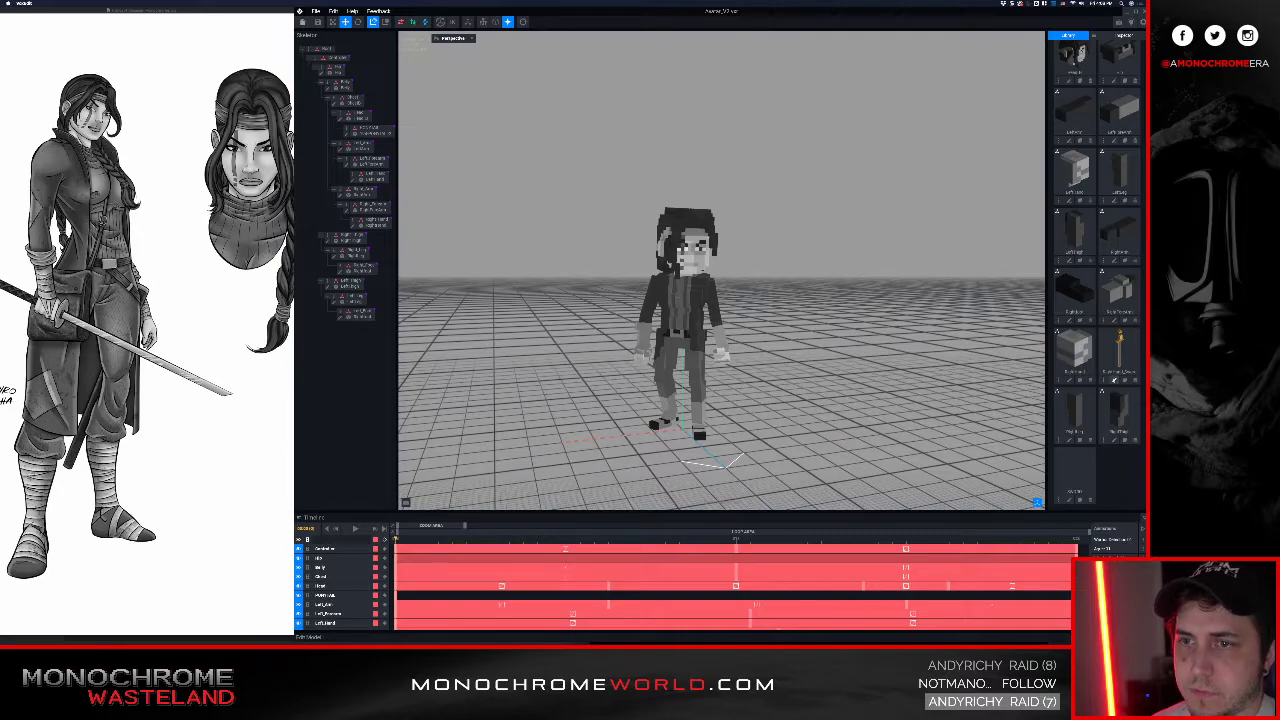
click(1114, 380)
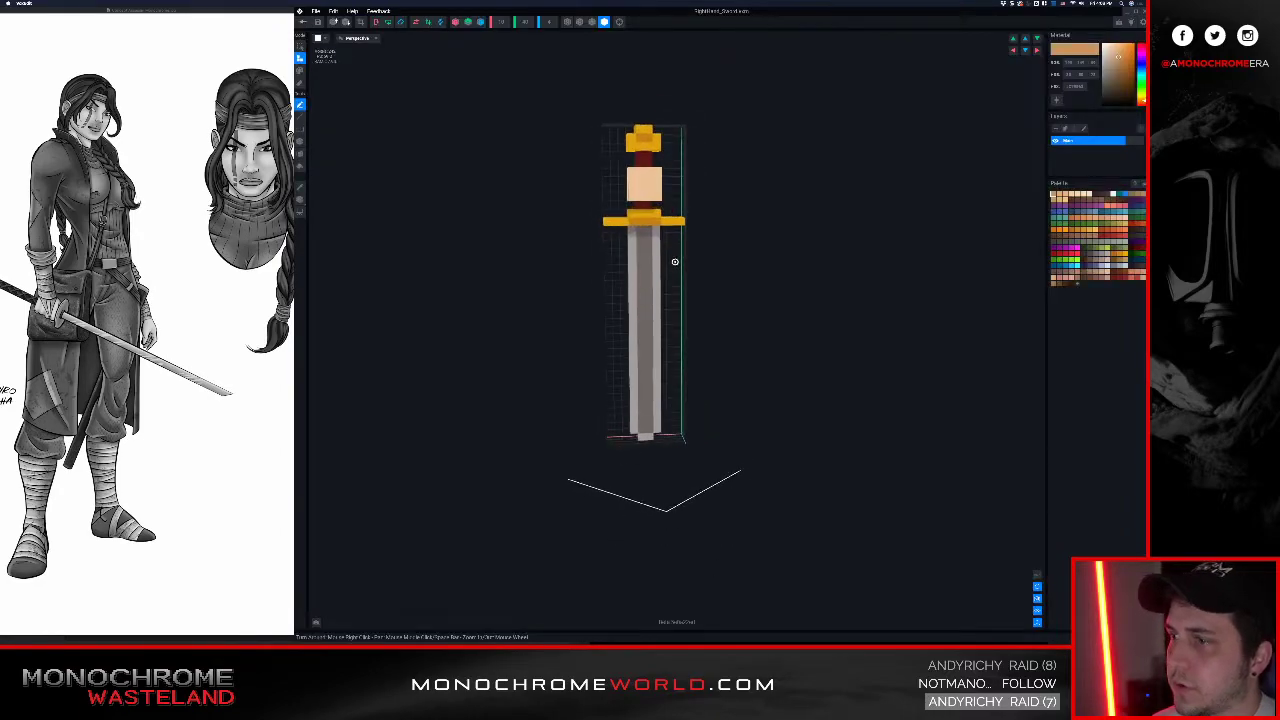
scroll(672, 266, up, 3)
right_drag(642, 300, 649, 349)
scroll(621, 244, down, 1)
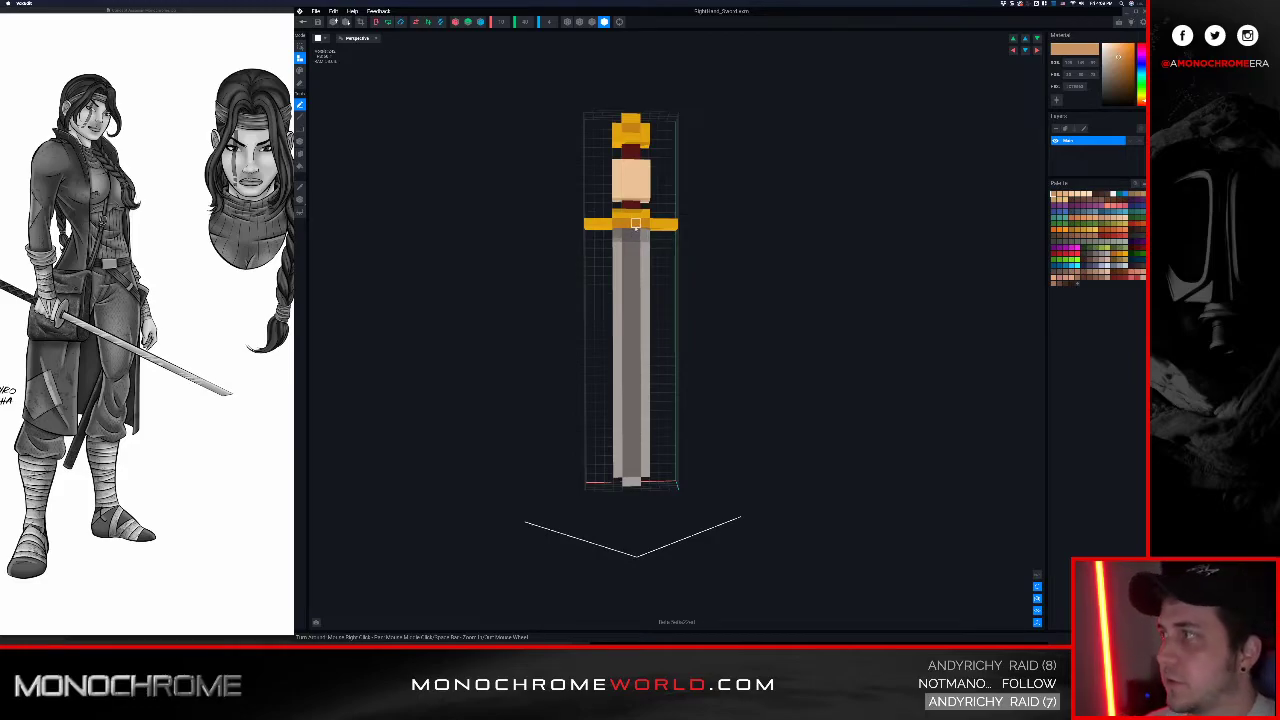
mouse_move(641, 238)
right_down()
mouse_move(642, 252)
mouse_move(641, 240)
right_up()
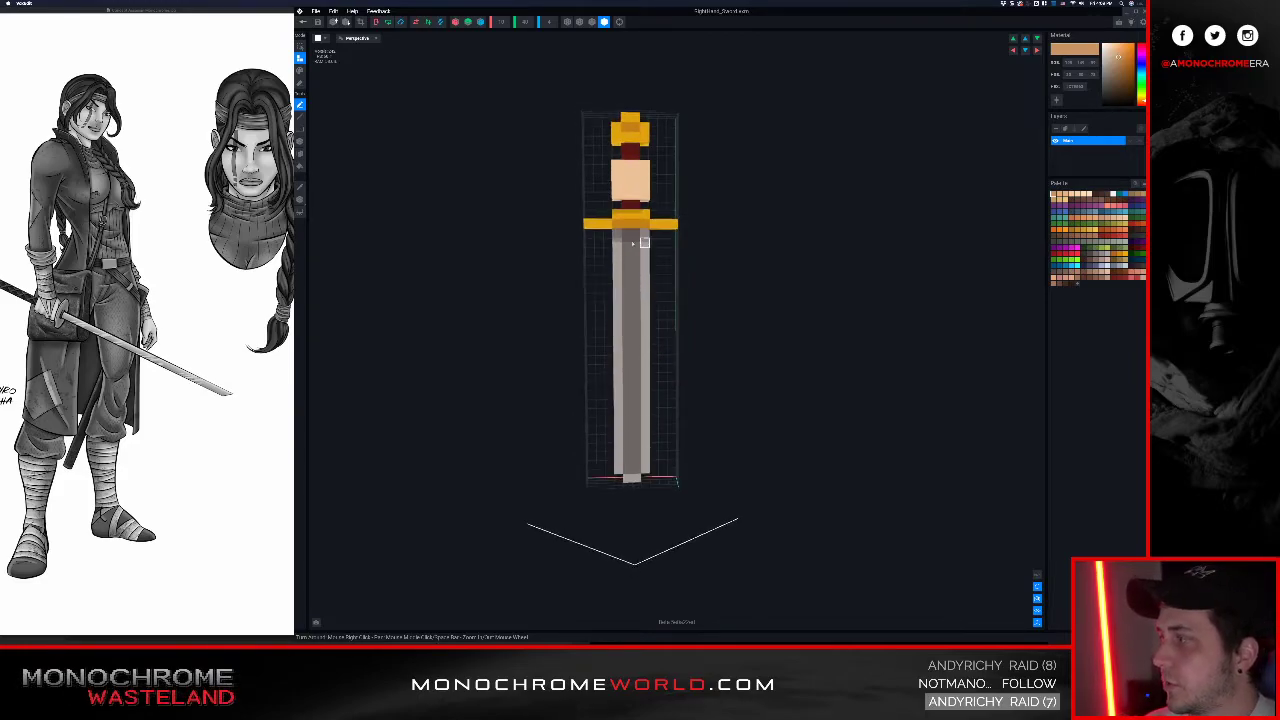
right_drag(625, 178, 632, 191)
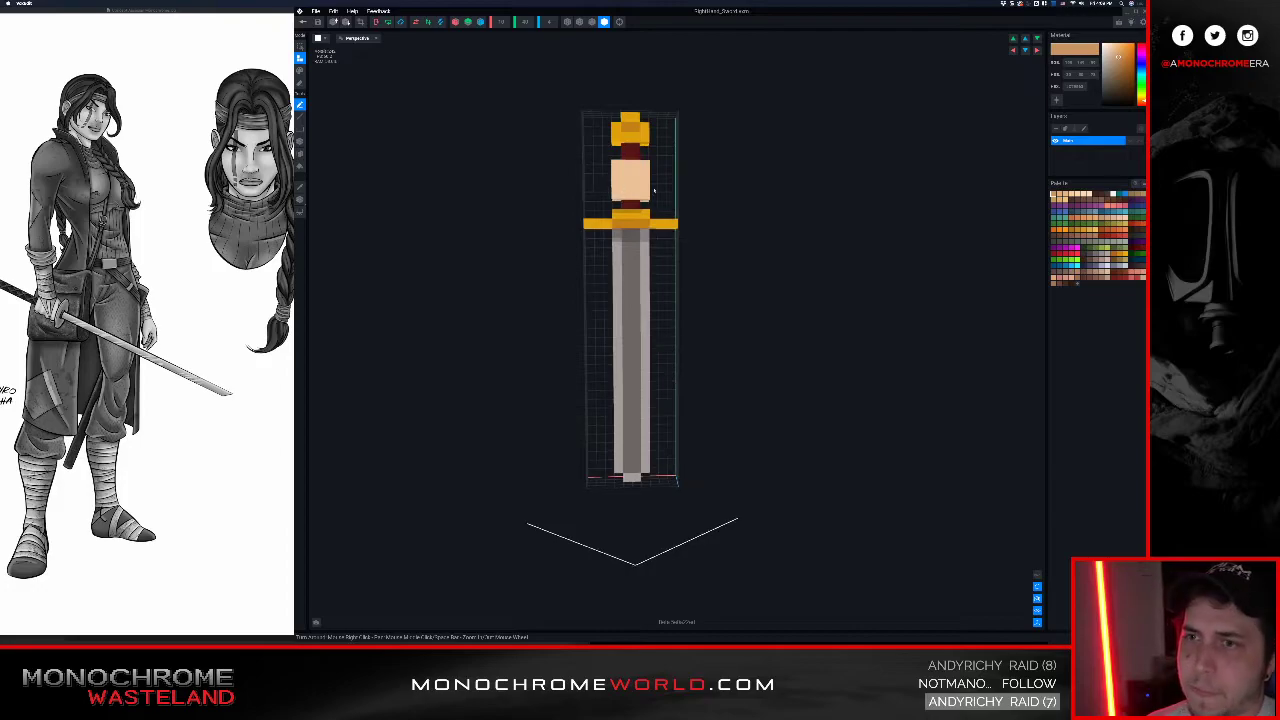
Step: Show the voxel edges and erase the voxels along one side of the skin-coloured hand block around the grip
key(e)
drag(645, 165, 644, 196)
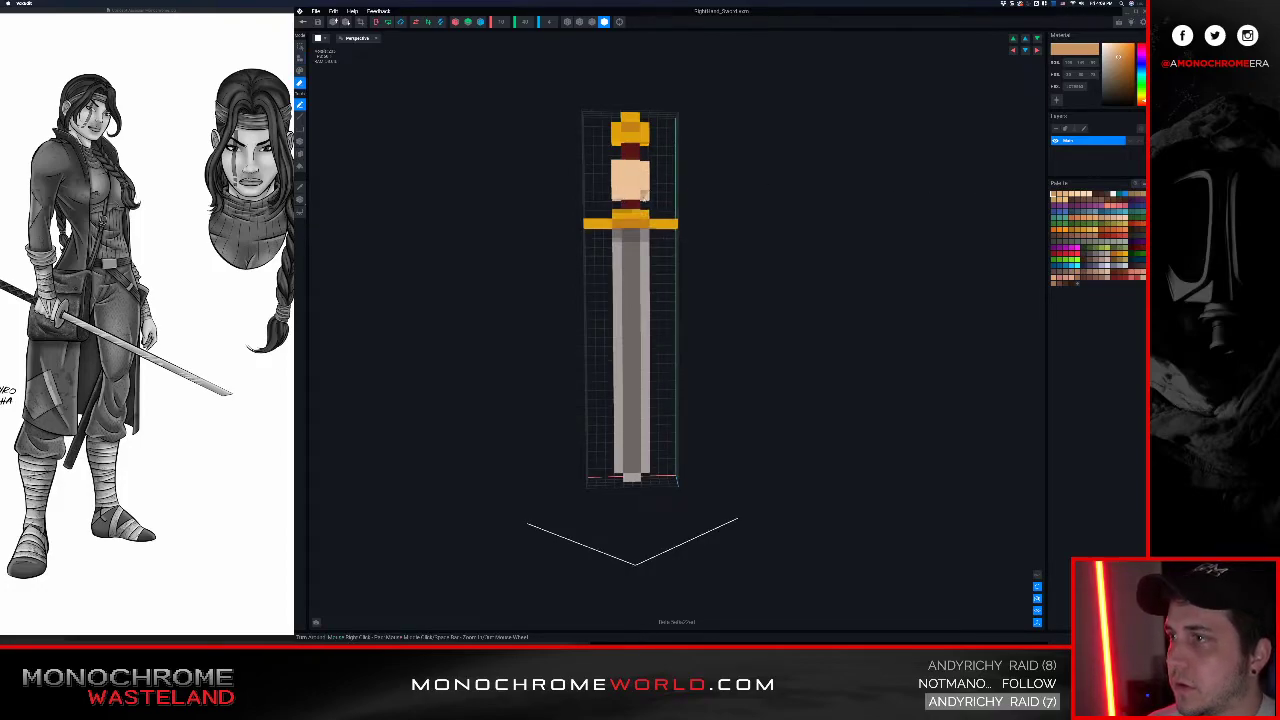
right_drag(648, 200, 634, 192)
scroll(636, 191, up, 4)
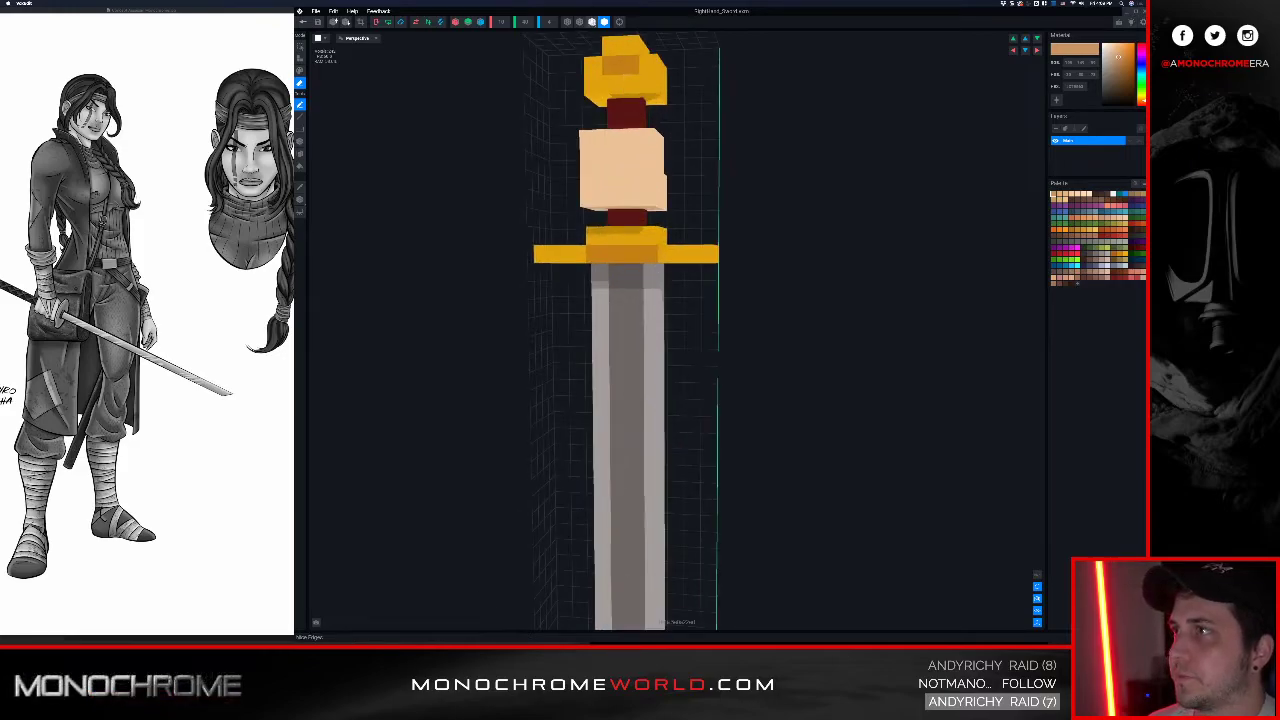
click(592, 22)
scroll(660, 125, down, 4)
right_drag(660, 128, 649, 175)
mouse_move(660, 147)
mouse_down()
mouse_move(671, 190)
mouse_move(649, 164)
mouse_move(653, 178)
mouse_up()
click(663, 189)
click(659, 145)
click(651, 194)
Step: Erase the rest of the protruding hand block from the other sides so the skin-coloured band is flush with the grip
right_drag(638, 172, 607, 173)
mouse_move(584, 151)
mouse_down()
mouse_move(601, 203)
mouse_move(588, 152)
mouse_up()
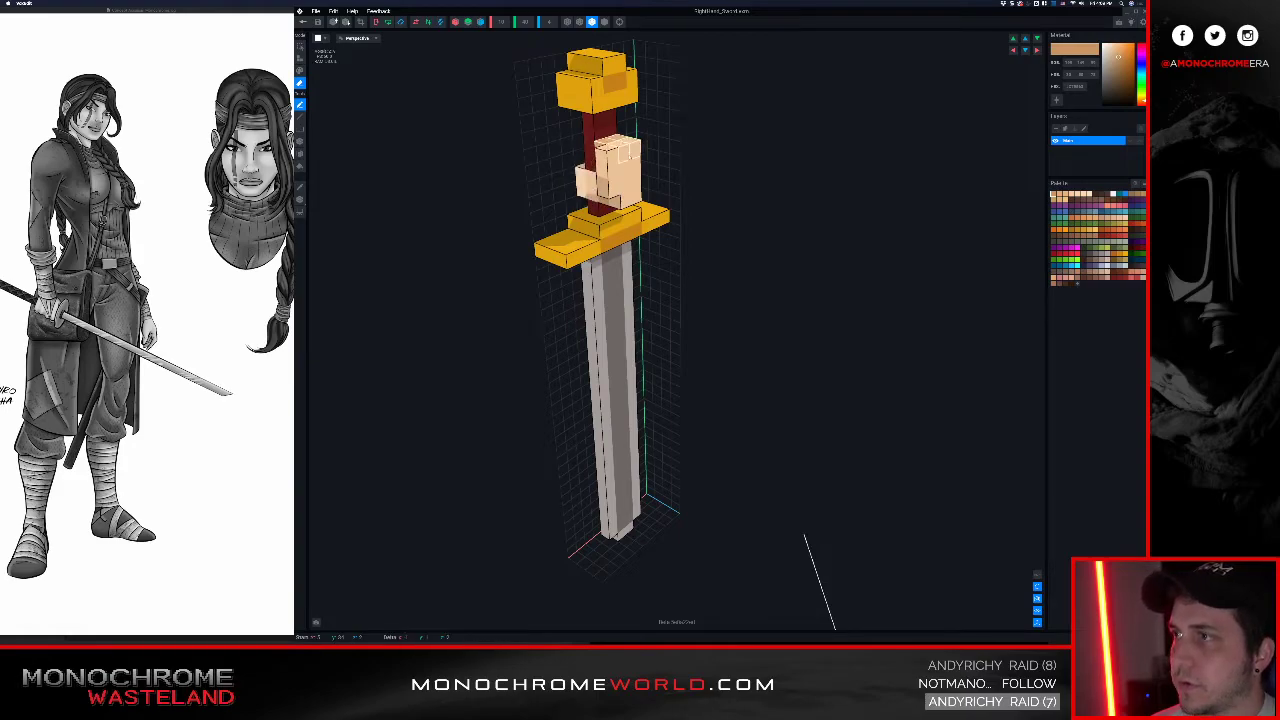
mouse_move(632, 199)
mouse_down()
mouse_move(611, 157)
mouse_move(621, 201)
mouse_up()
right_drag(604, 180, 650, 184)
right_drag(545, 183, 584, 180)
drag(562, 186, 576, 200)
click(560, 196)
mouse_move(650, 188)
right_down()
mouse_move(573, 185)
mouse_move(625, 200)
mouse_move(598, 222)
mouse_move(606, 250)
right_up()
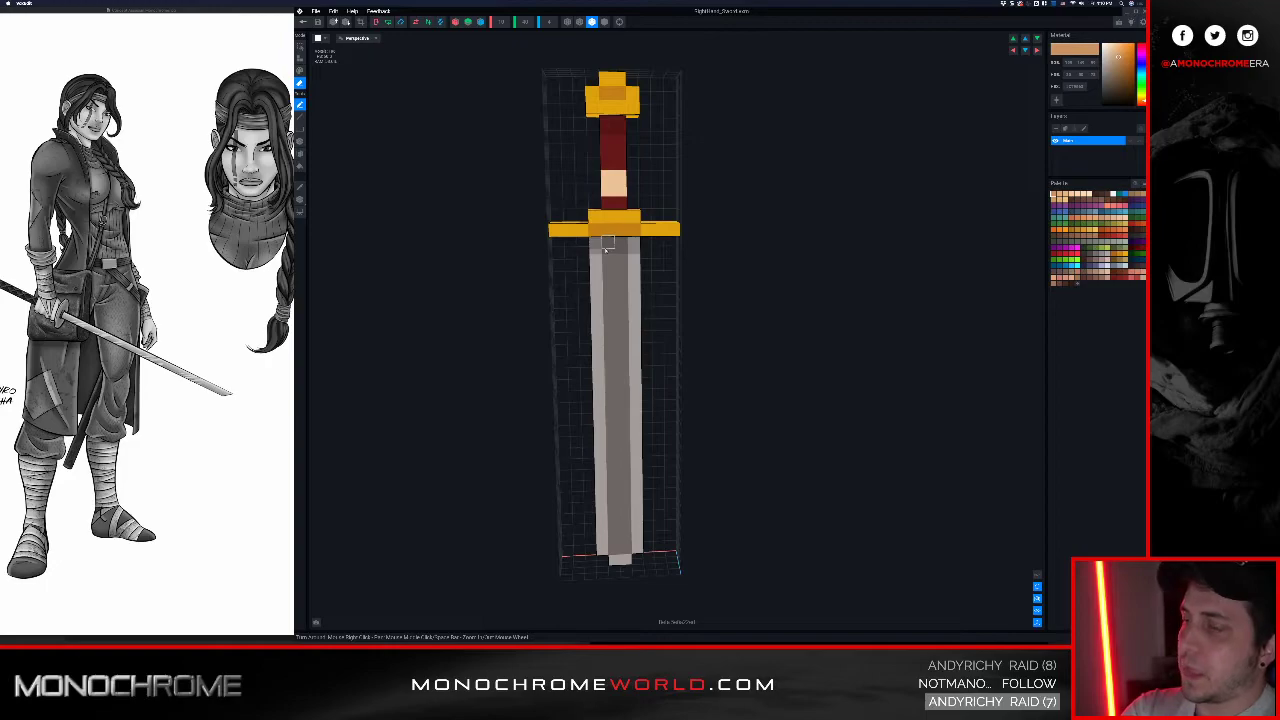
Step: Turn on X-axis symmetry and erase the light outer strips along both sides of the blade, leaving the dark centre
right_drag(607, 242, 617, 240)
middle_drag(619, 241, 624, 241)
scroll(629, 241, down, 1)
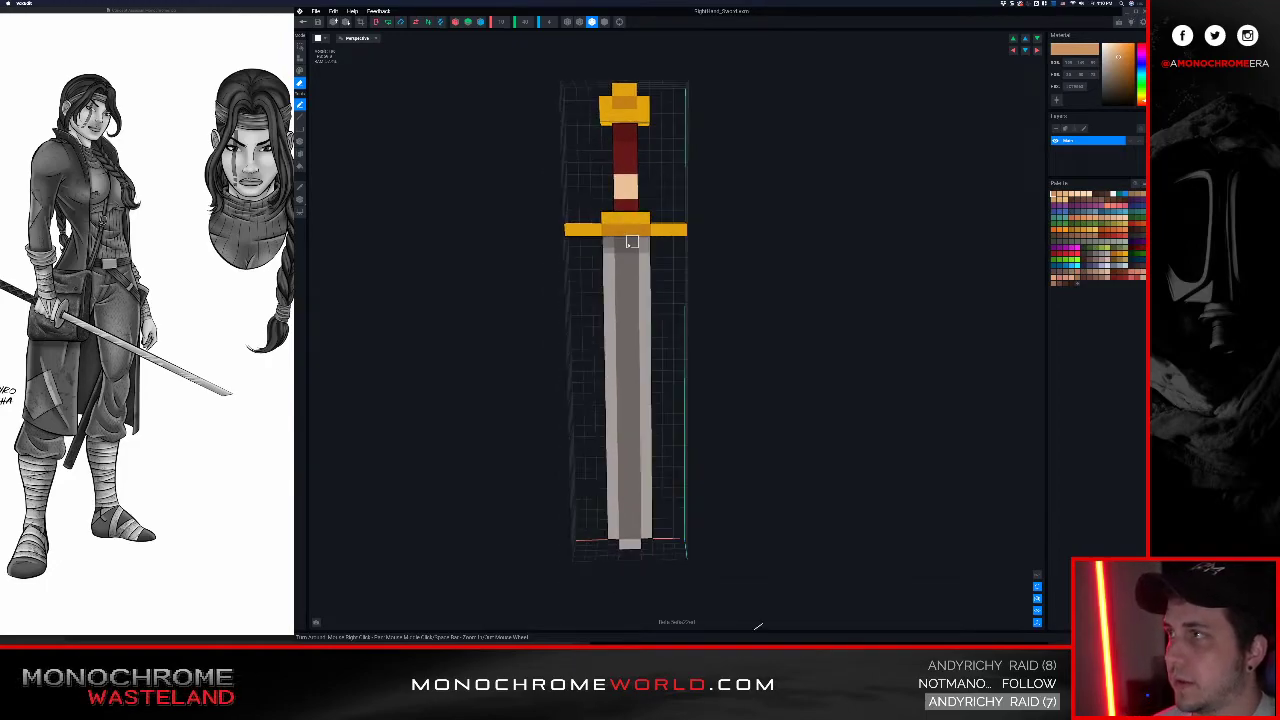
right_drag(627, 243, 630, 241)
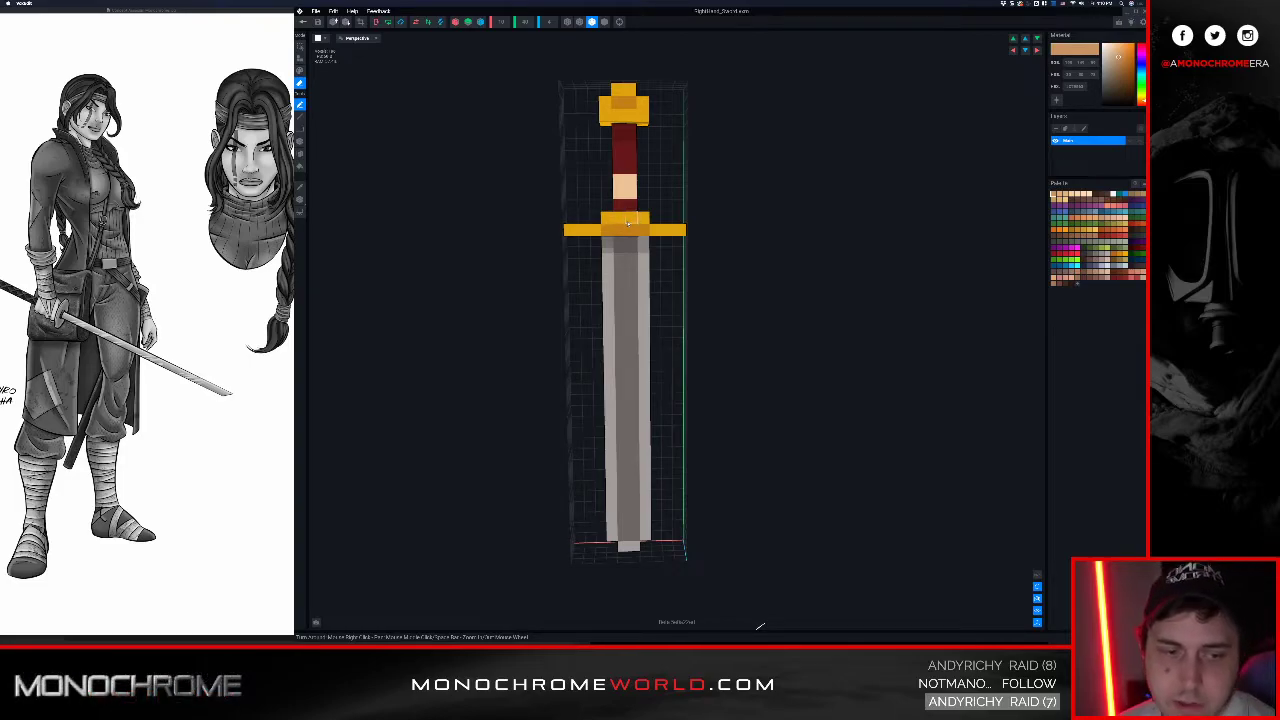
right_drag(642, 217, 632, 241)
scroll(636, 228, up, 4)
scroll(631, 238, down, 4)
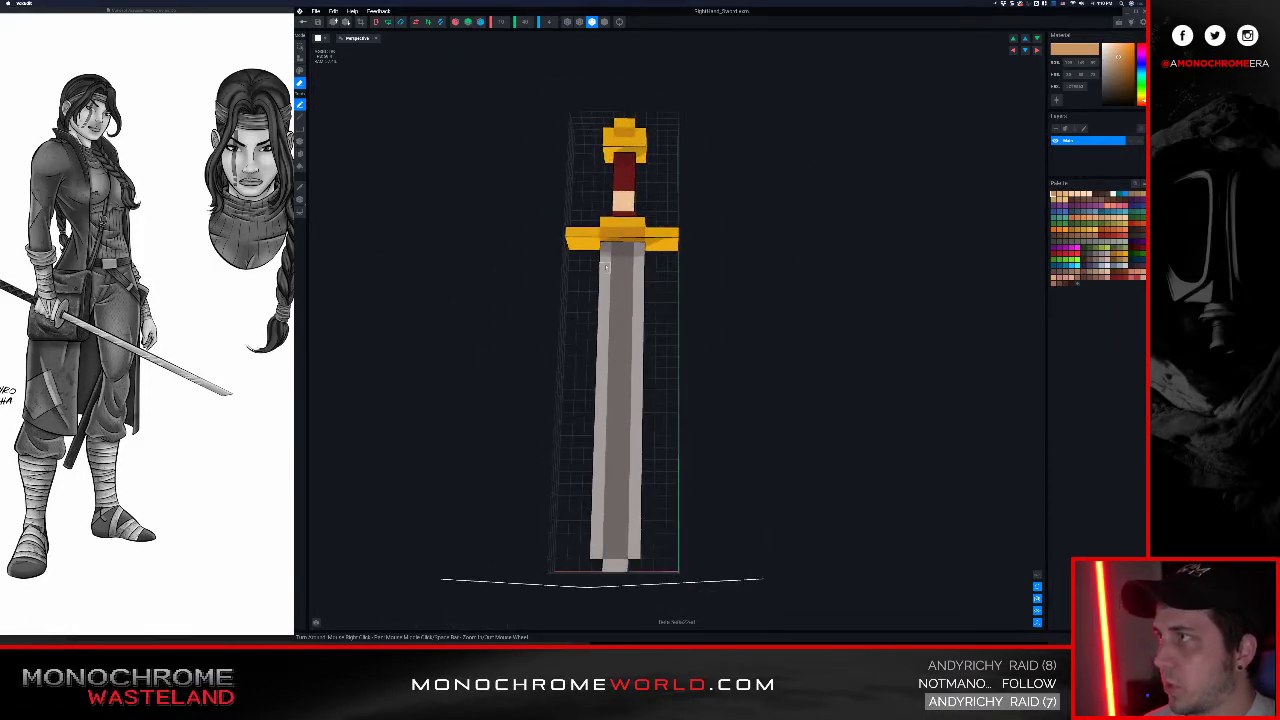
click(455, 22)
drag(605, 246, 586, 552)
key(l)
drag(598, 477, 605, 307)
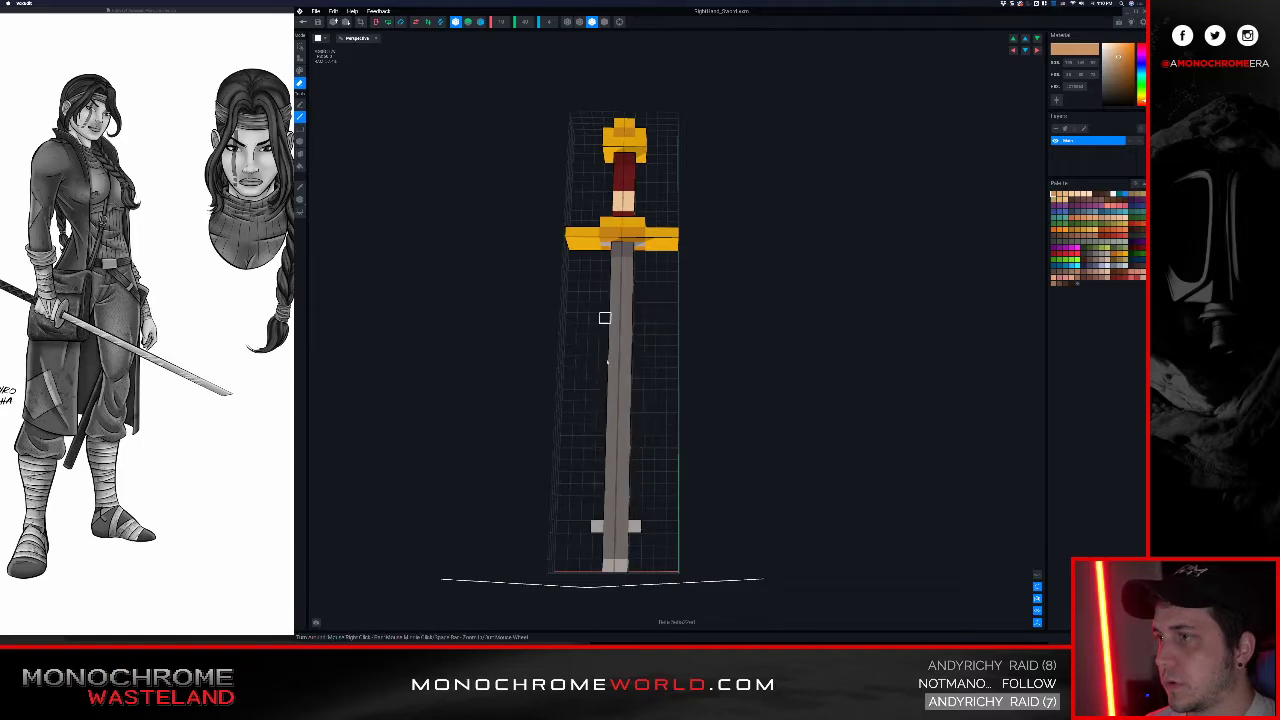
click(603, 524)
mouse_move(620, 496)
right_down()
mouse_move(617, 552)
mouse_move(614, 472)
right_up()
scroll(616, 543, down, 3)
right_drag(614, 354, 613, 354)
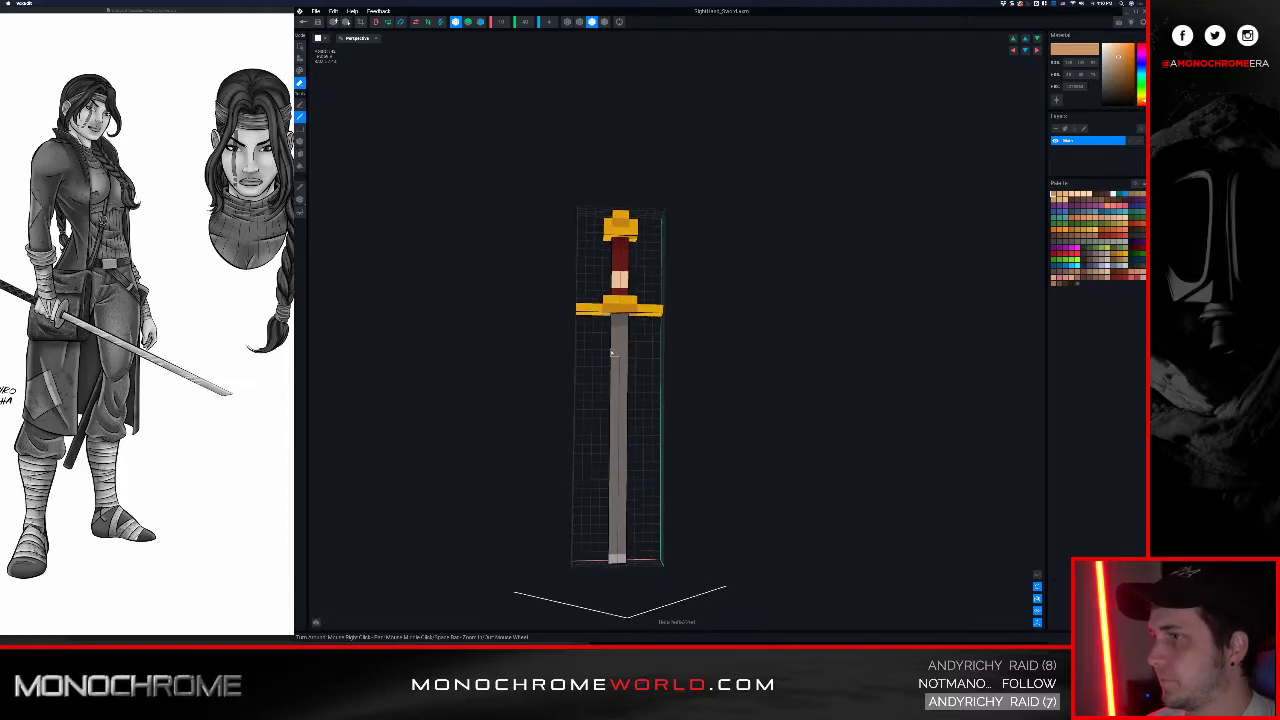
Step: Erase the outer voxels on both sides of the gold pommel, narrowing it to the width of the grip
scroll(608, 320, down, 3)
scroll(621, 254, up, 2)
right_drag(621, 252, 631, 273)
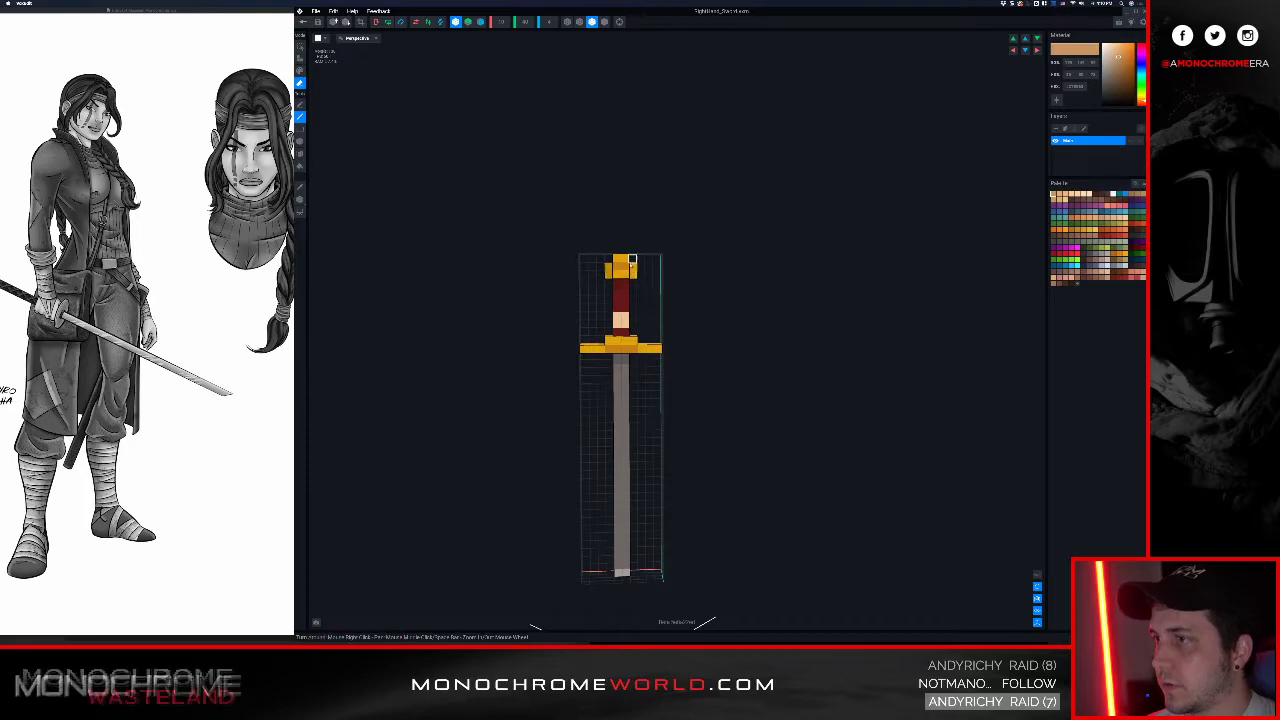
right_drag(624, 279, 605, 268)
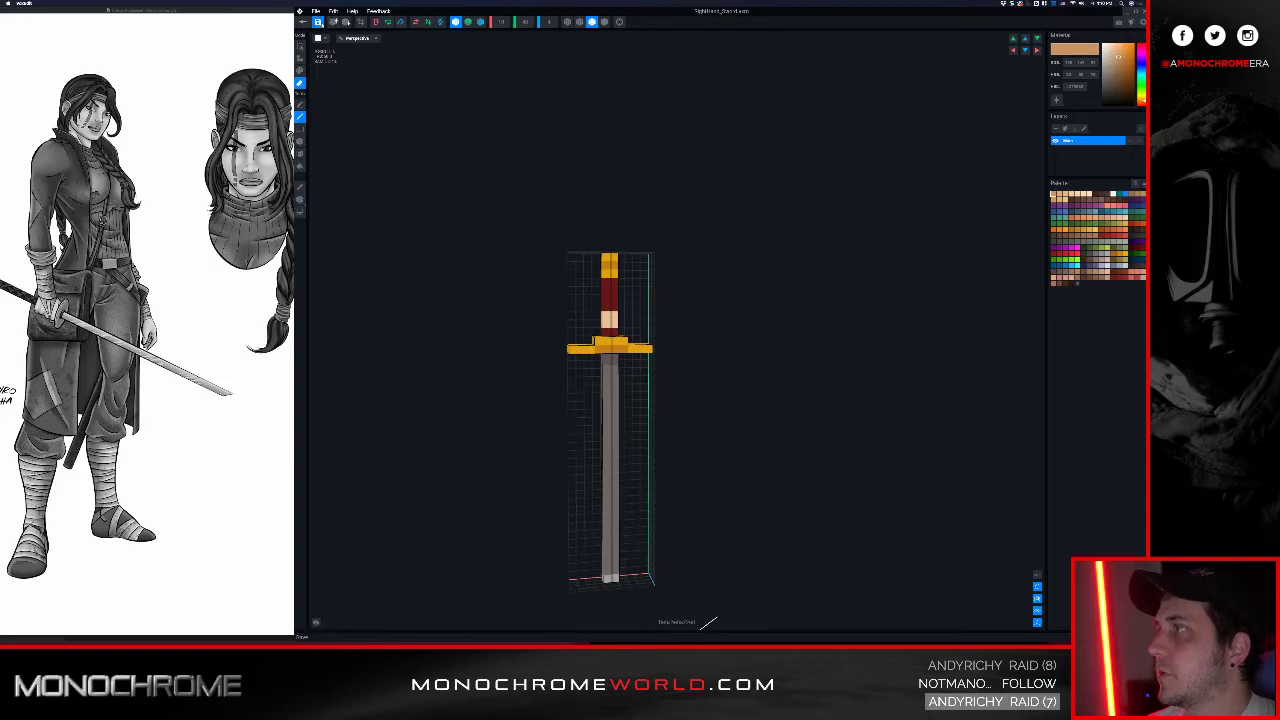
Step: Close the sword model and save its changes, returning to the avatar
click(304, 22)
click(675, 189)
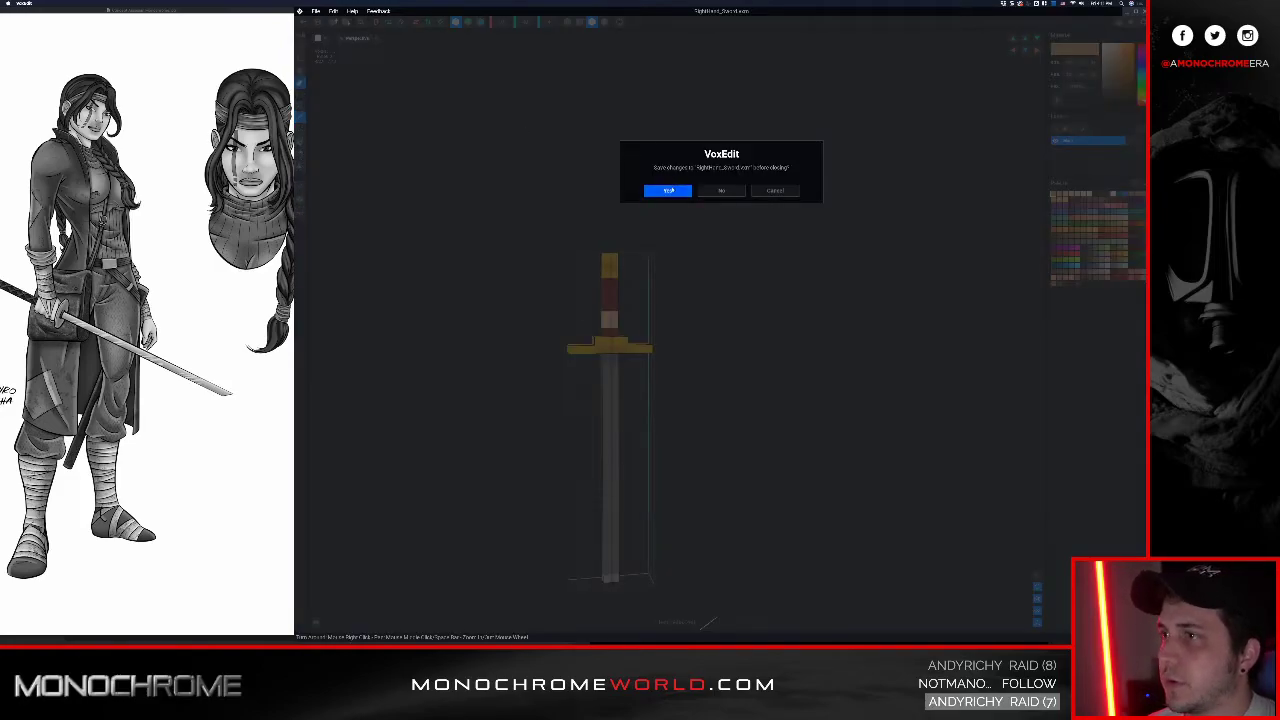
Step: Examine the avatar from the front and back, checking its body, hands and braid against the reference drawing
right_drag(696, 224, 668, 166)
scroll(696, 226, up, 5)
right_drag(752, 326, 629, 358)
scroll(651, 343, up, 4)
middle_drag(629, 360, 672, 308)
scroll(680, 305, down, 3)
right_drag(697, 298, 700, 316)
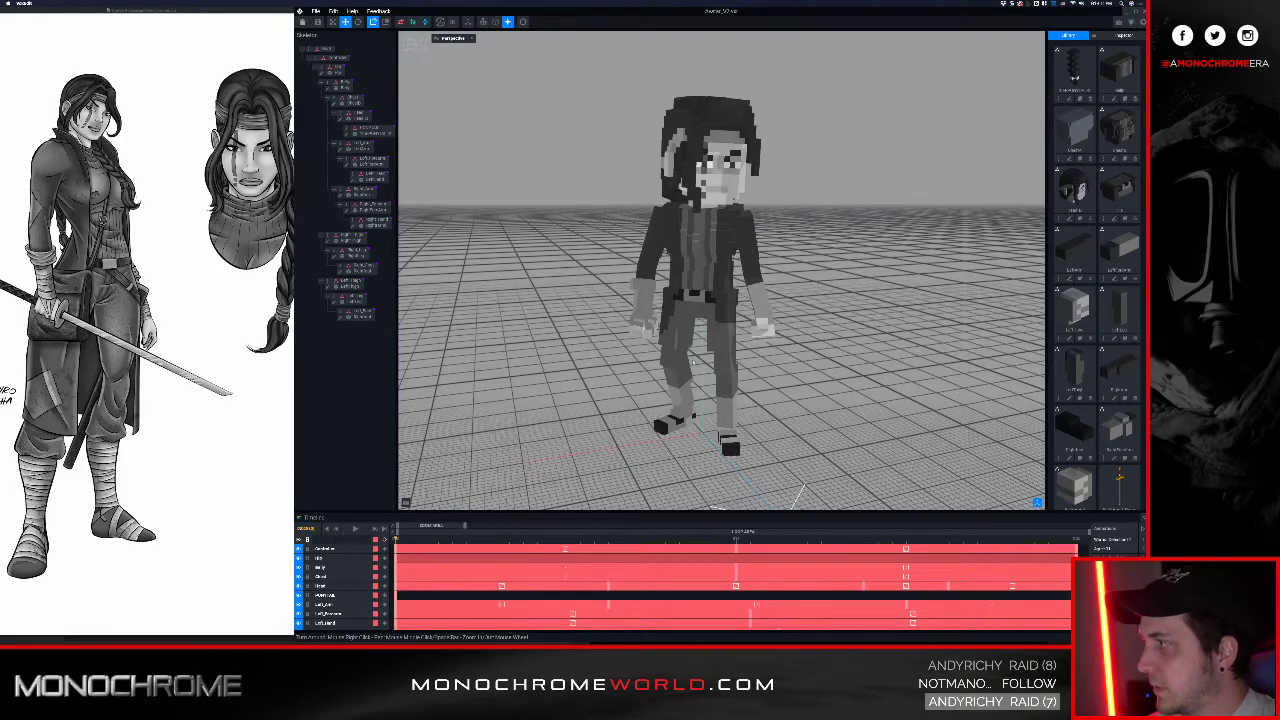
scroll(693, 362, down, 1)
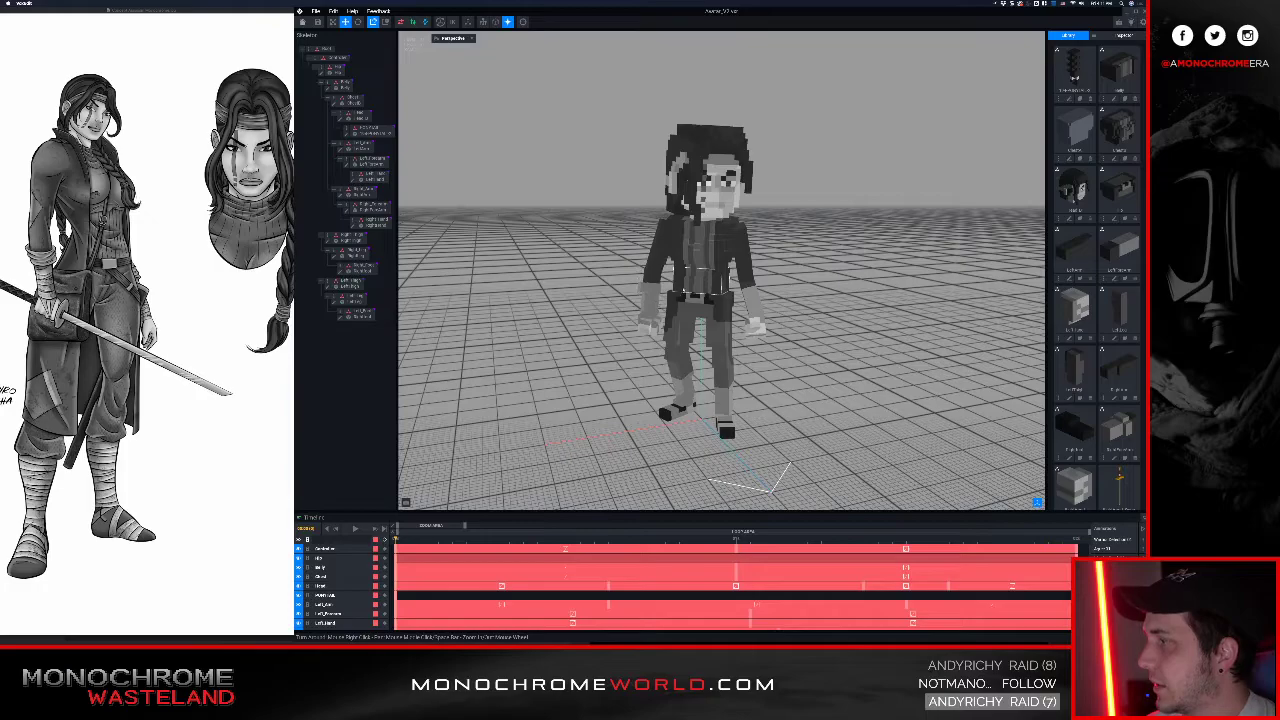
scroll(684, 285, up, 3)
scroll(688, 282, down, 2)
right_drag(696, 269, 550, 268)
mouse_move(703, 243)
right_down()
mouse_move(755, 253)
mouse_move(712, 242)
right_up()
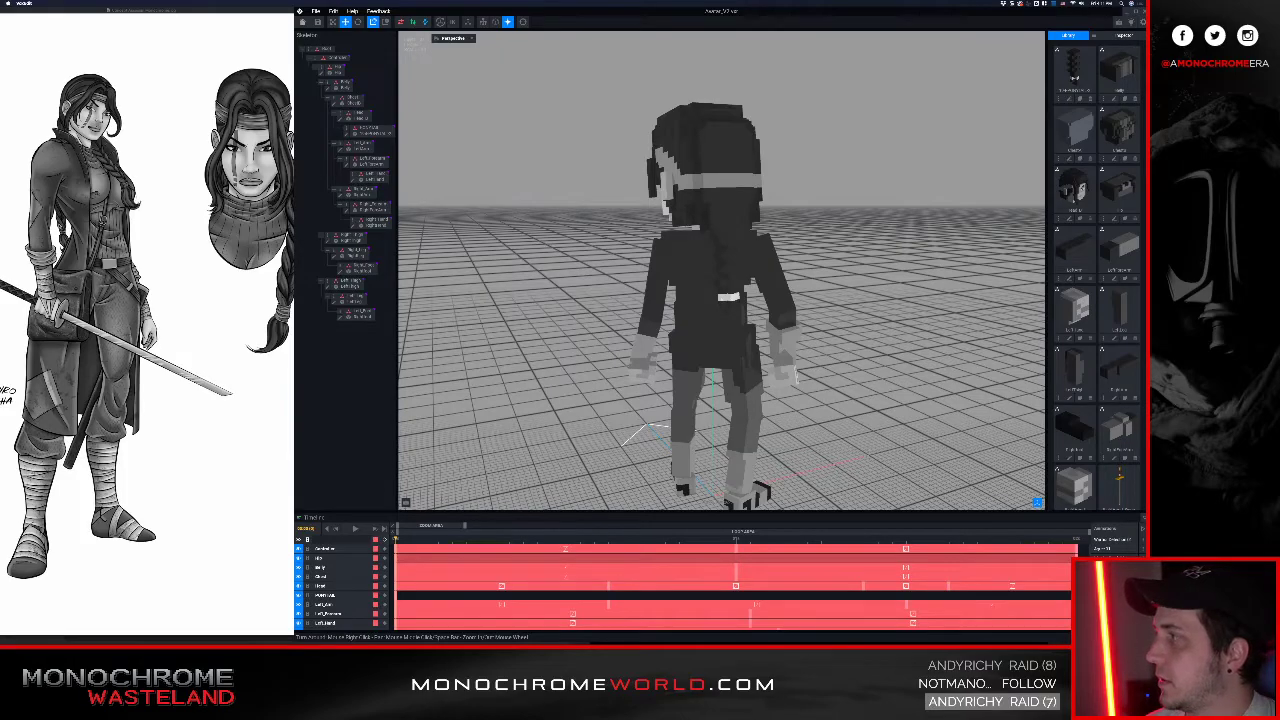
right_drag(720, 240, 434, 69)
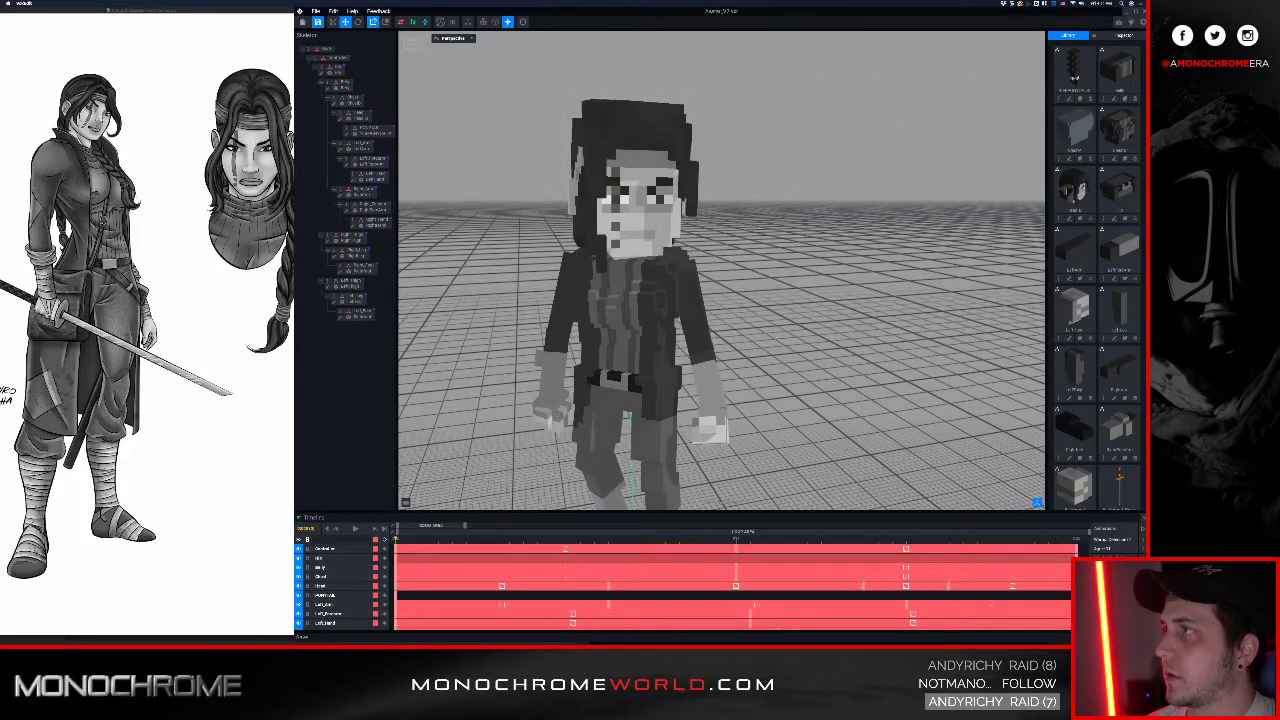
Step: Save and close the avatar, reopen Avatar_V2 from the recent files, and open its right-hand sword model for editing
click(302, 21)
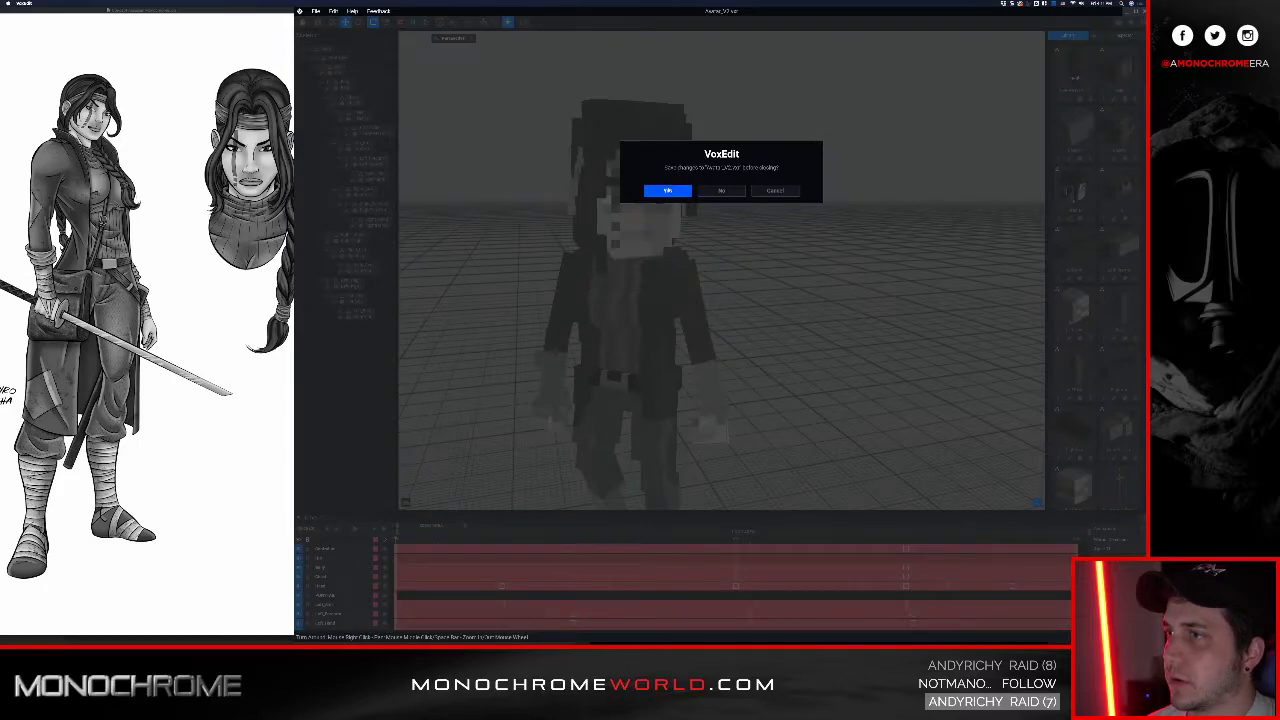
click(667, 191)
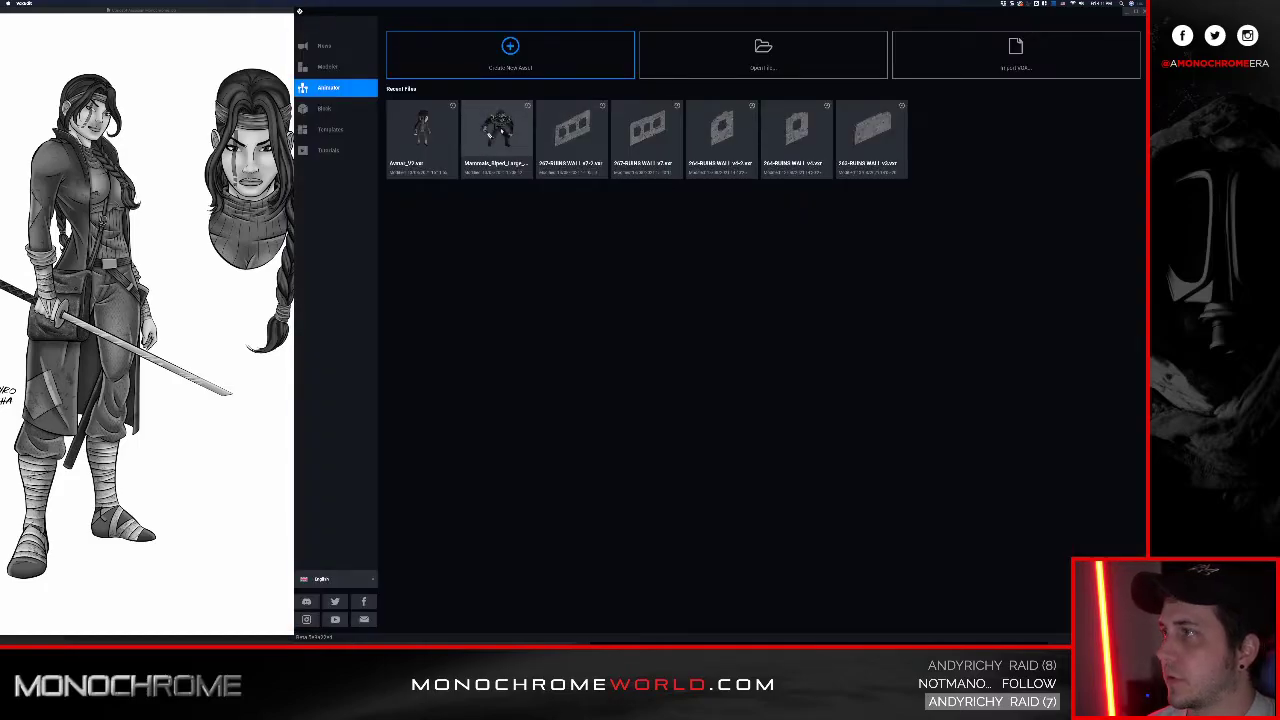
click(422, 135)
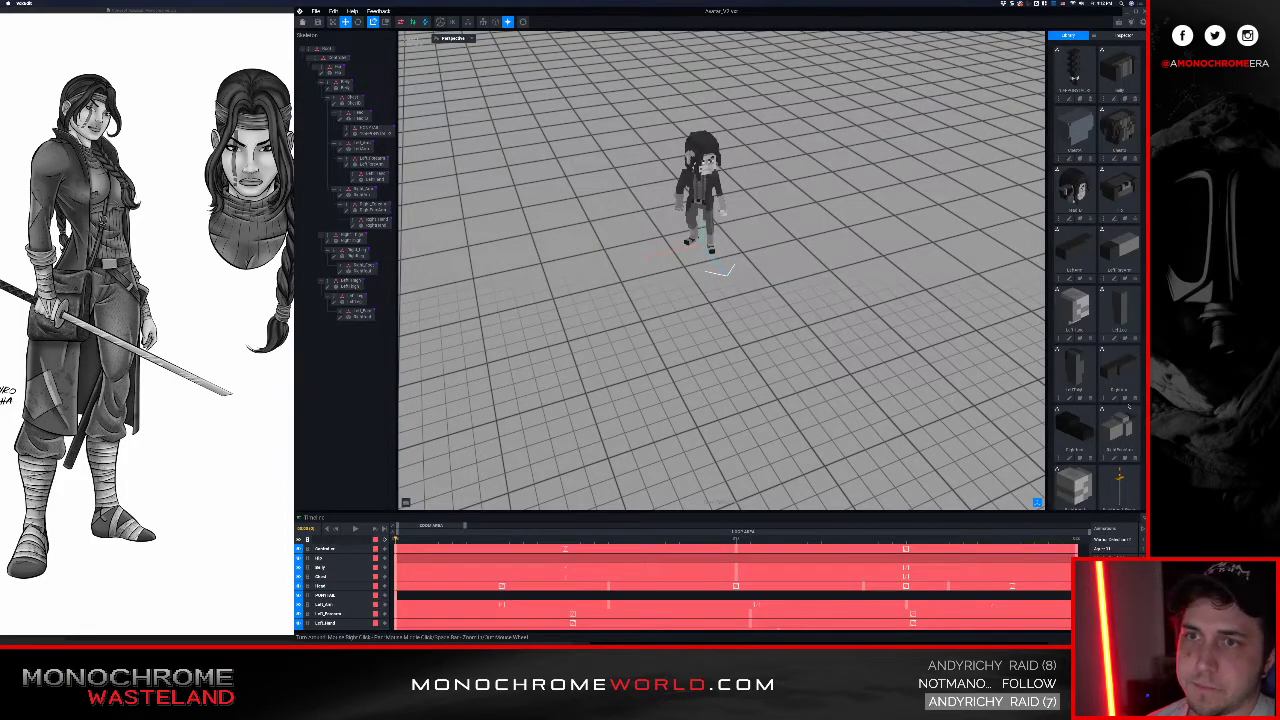
scroll(1098, 270, down, 1)
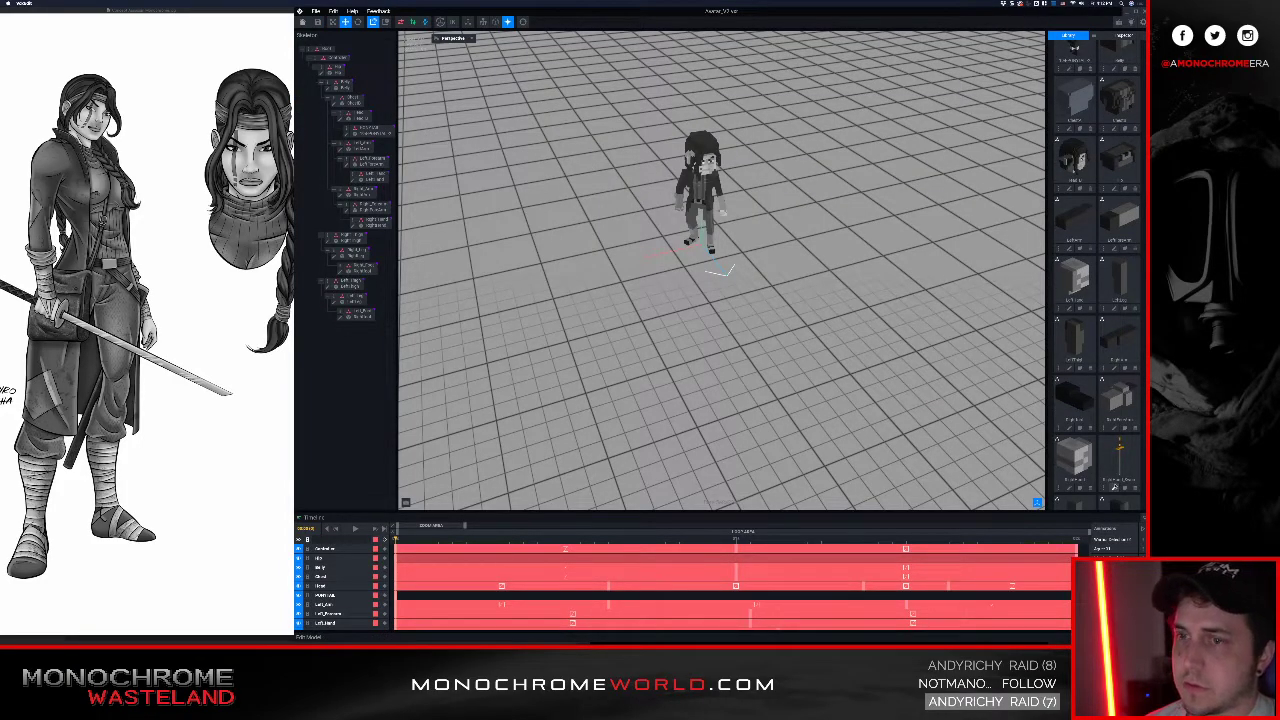
click(1116, 488)
Step: Erase the outermost voxels at both ends of the gold crossguard to shorten it
right_drag(648, 267, 648, 267)
key(e)
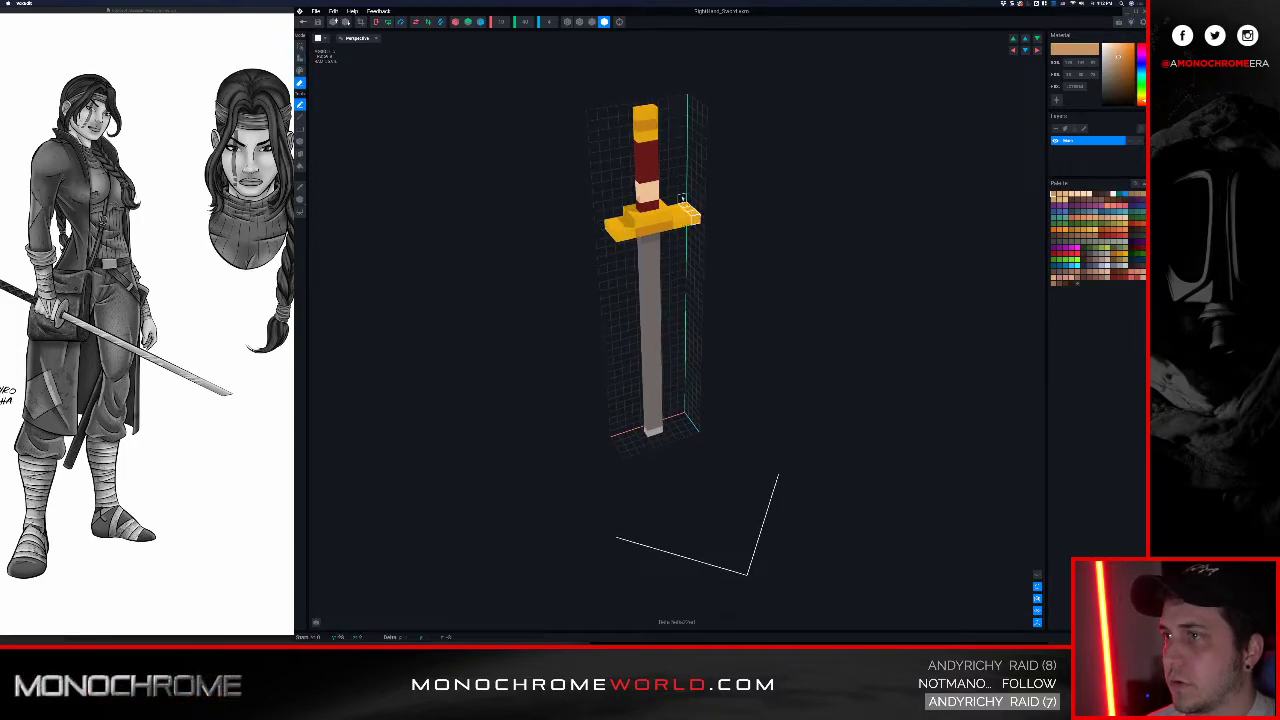
scroll(690, 220, up, 3)
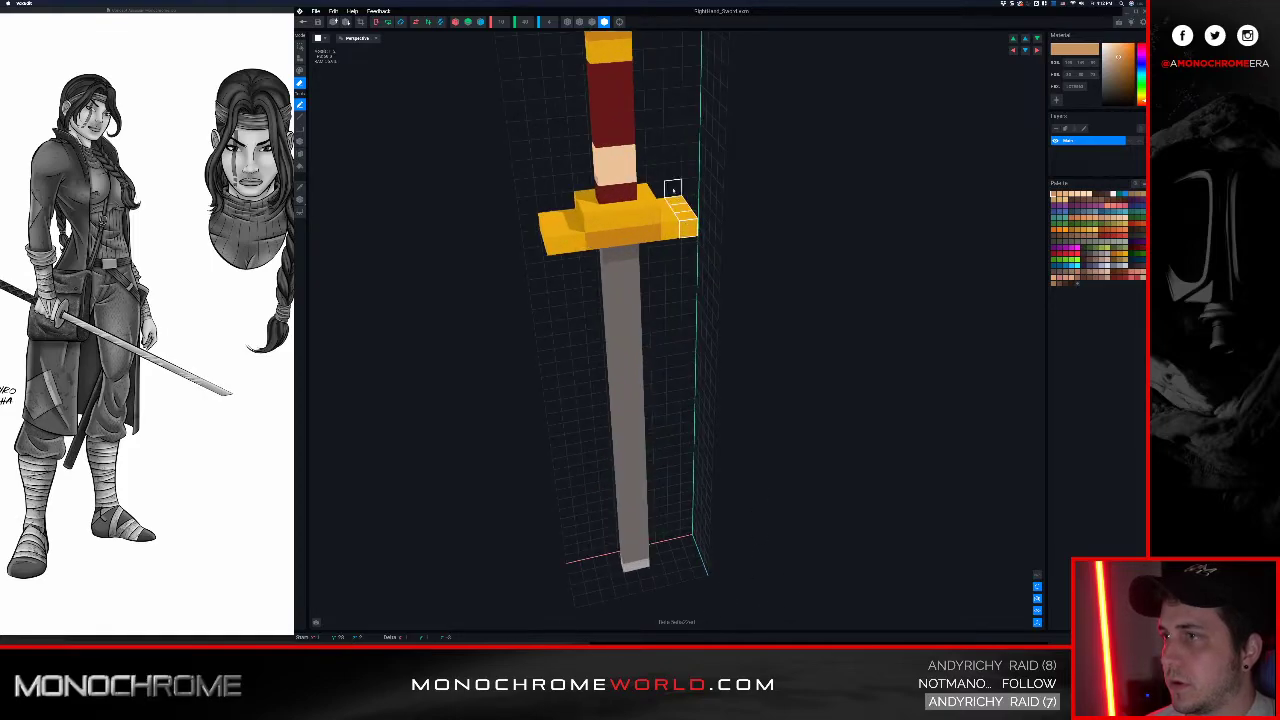
click(688, 226)
click(553, 232)
right_drag(590, 222, 645, 481)
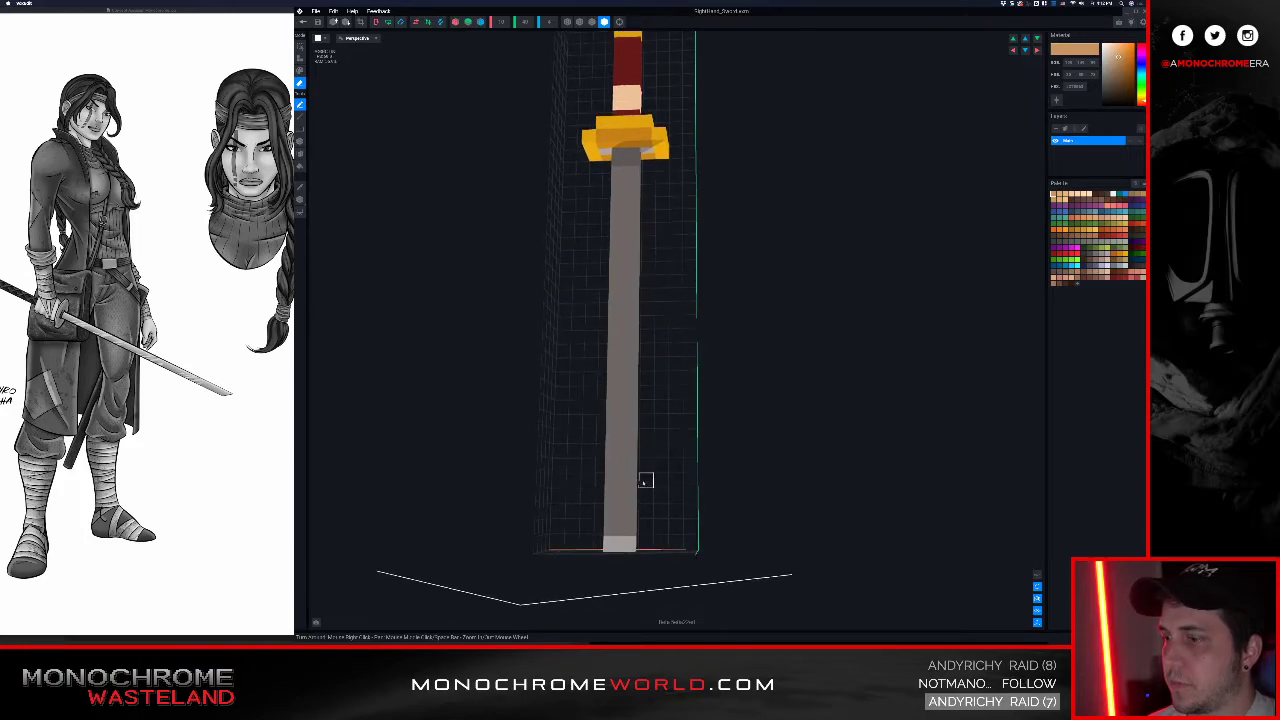
click(629, 542)
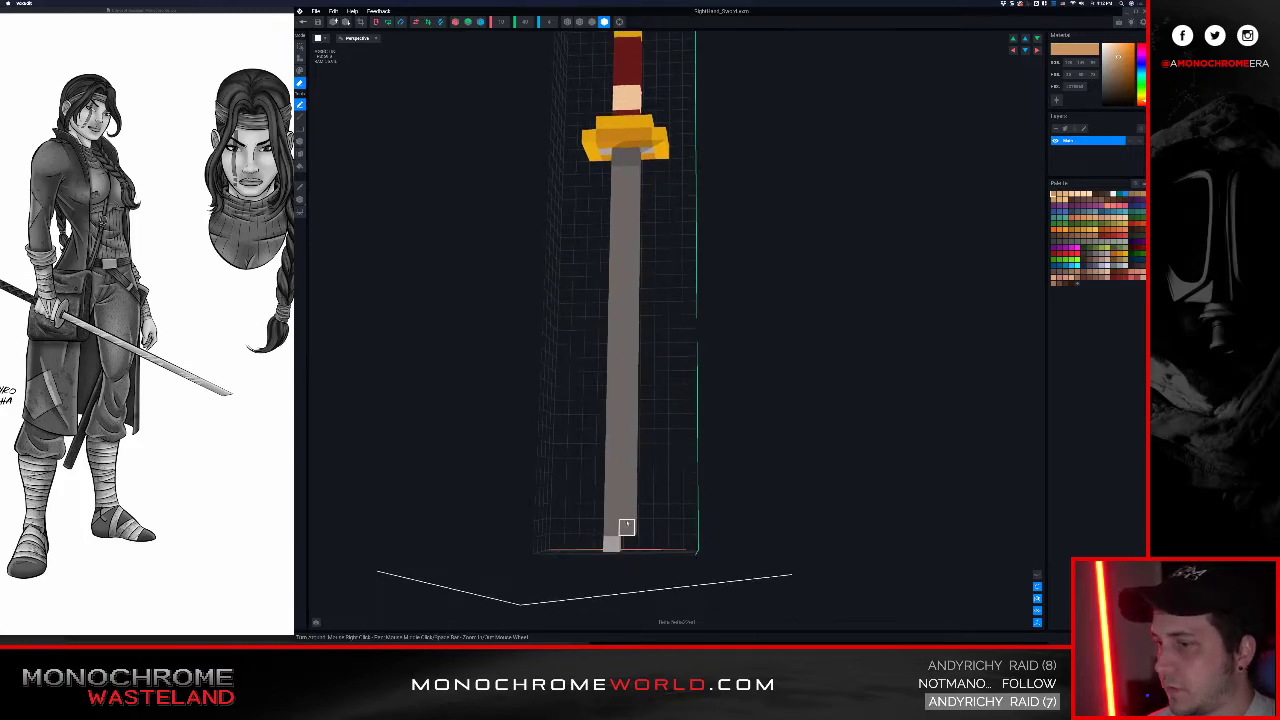
right_drag(609, 480, 609, 473)
key(super+z)
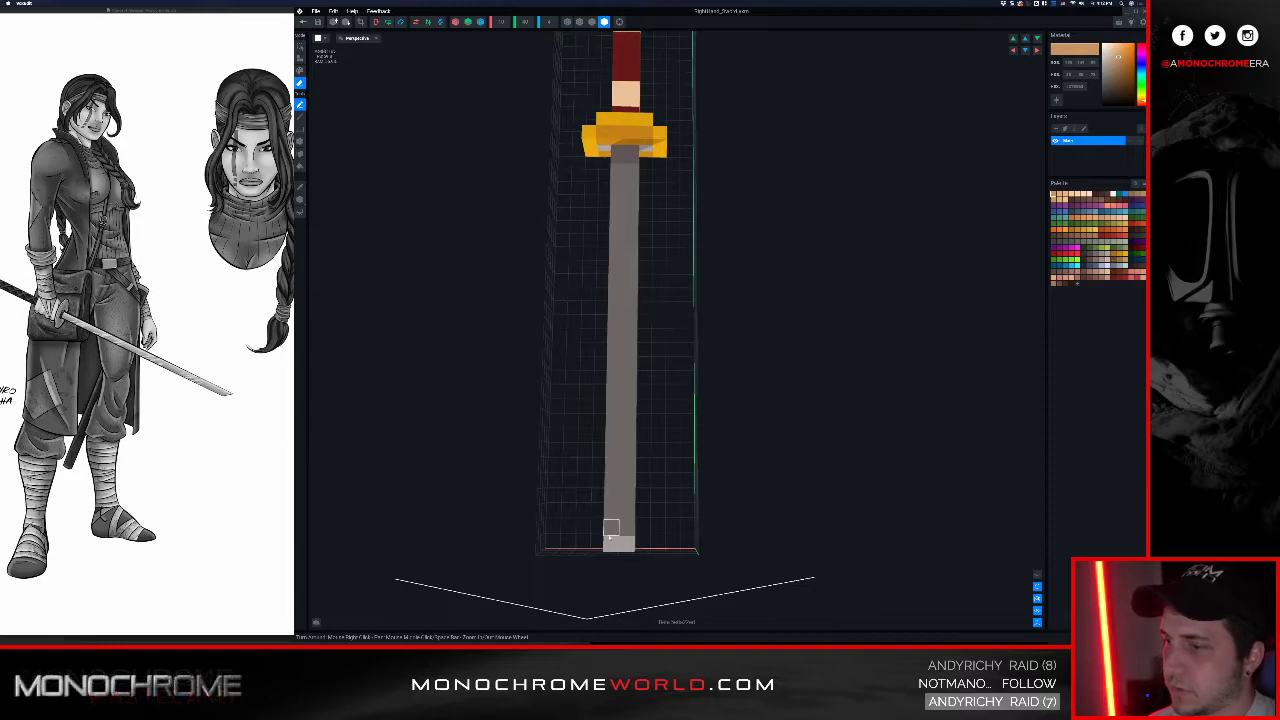
click(611, 527)
key(super+z)
Step: Erase the voxels on one side of the light blade tip to form a slanted, single-edged point
click(611, 542)
right_drag(612, 480, 610, 470)
scroll(607, 464, down, 2)
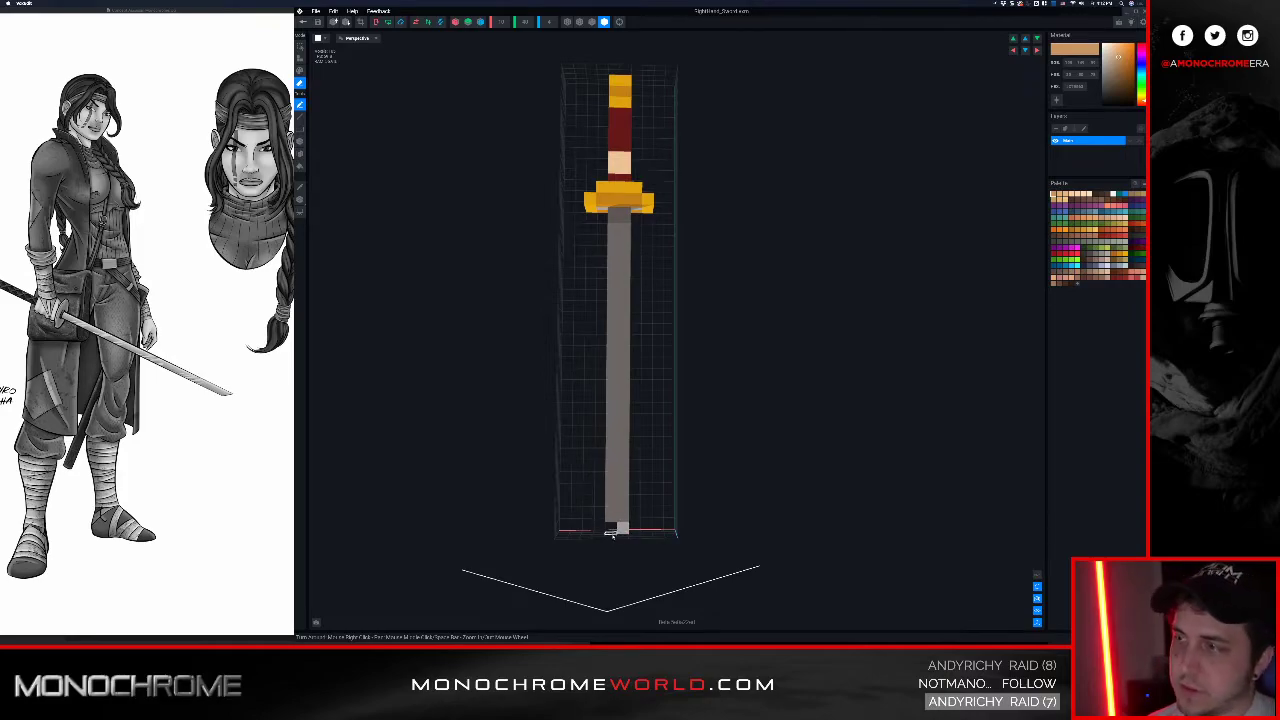
middle_drag(612, 412, 612, 467)
scroll(612, 470, down, 2)
right_drag(612, 256, 612, 266)
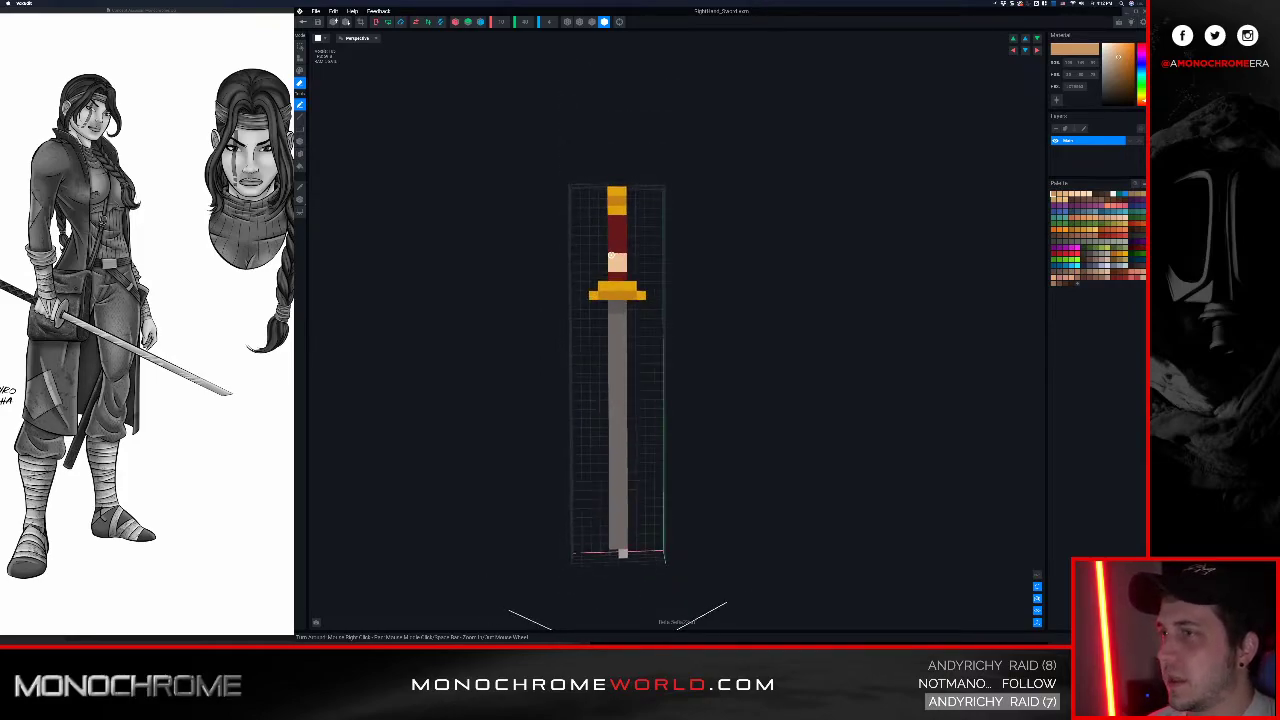
Step: Pick up the crossguard's gold colour and reduce the palette to only the colours used in the sword
scroll(612, 256, up, 3)
scroll(612, 233, up, 1)
click(632, 307)
right_drag(632, 307, 634, 307)
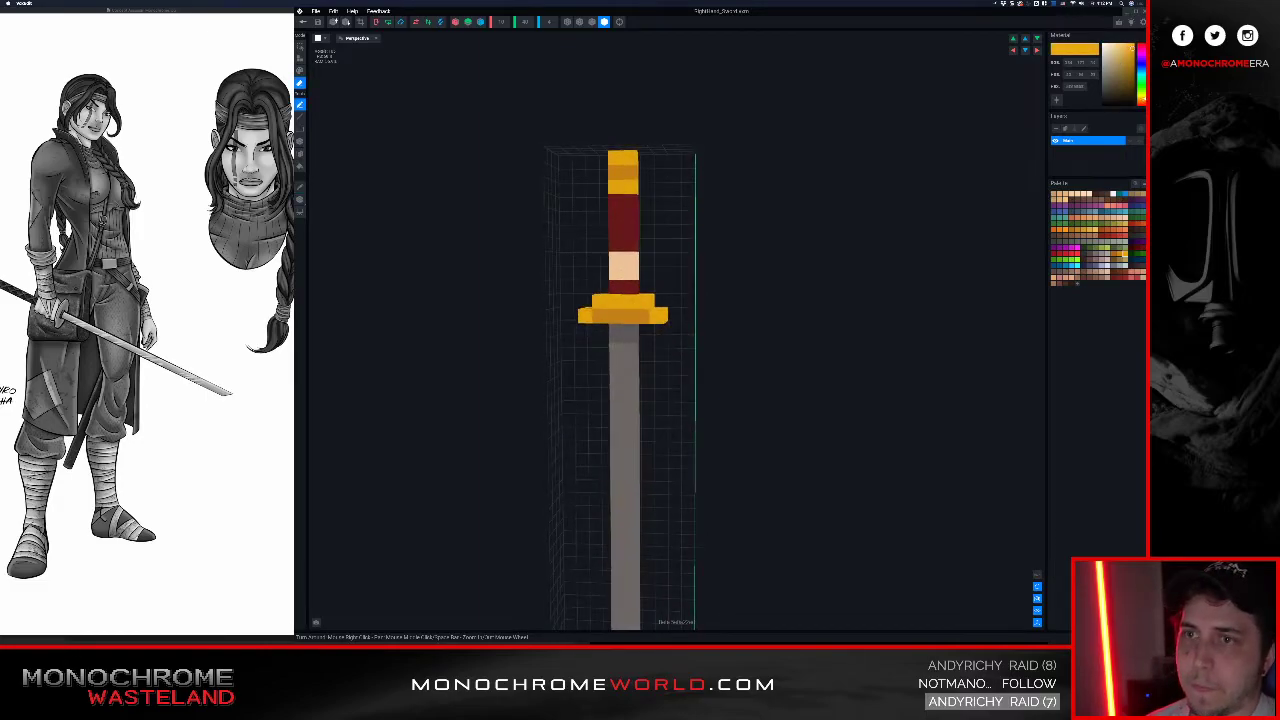
click(1137, 184)
click(1118, 203)
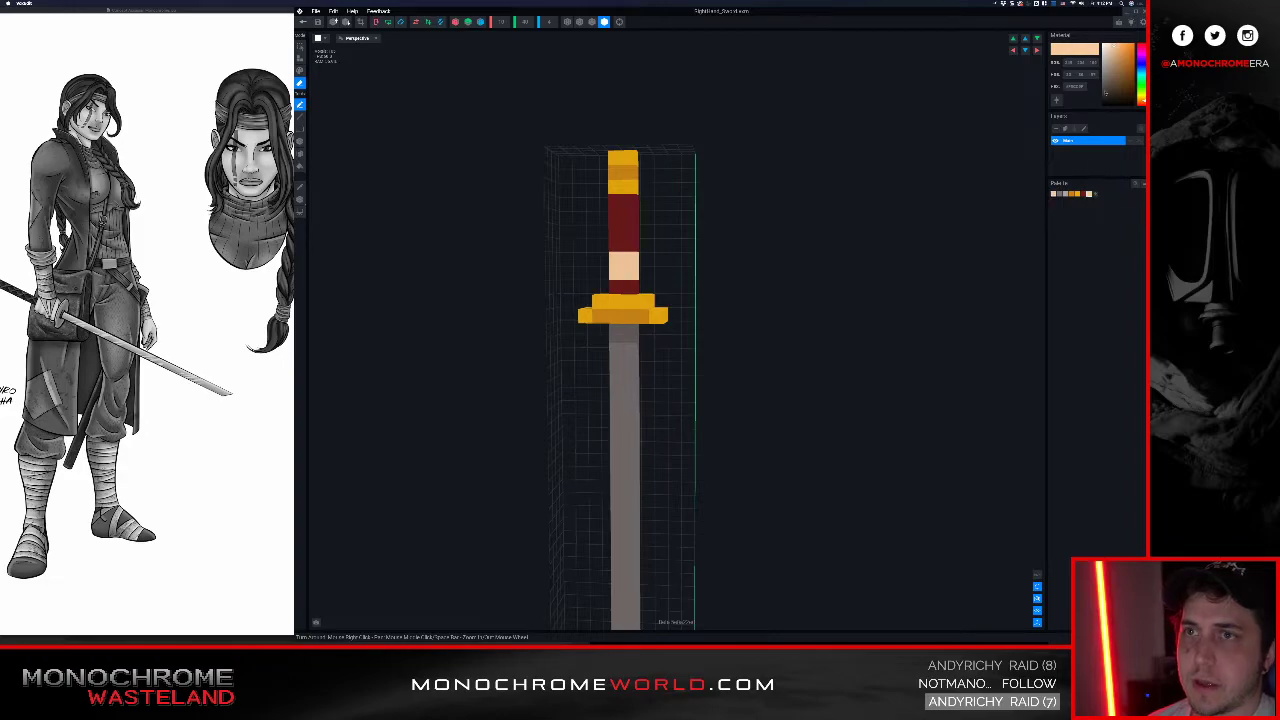
Step: Repaint the gold crossguard a neutral mid-grey and lighten the shade slightly
drag(1101, 91, 1103, 86)
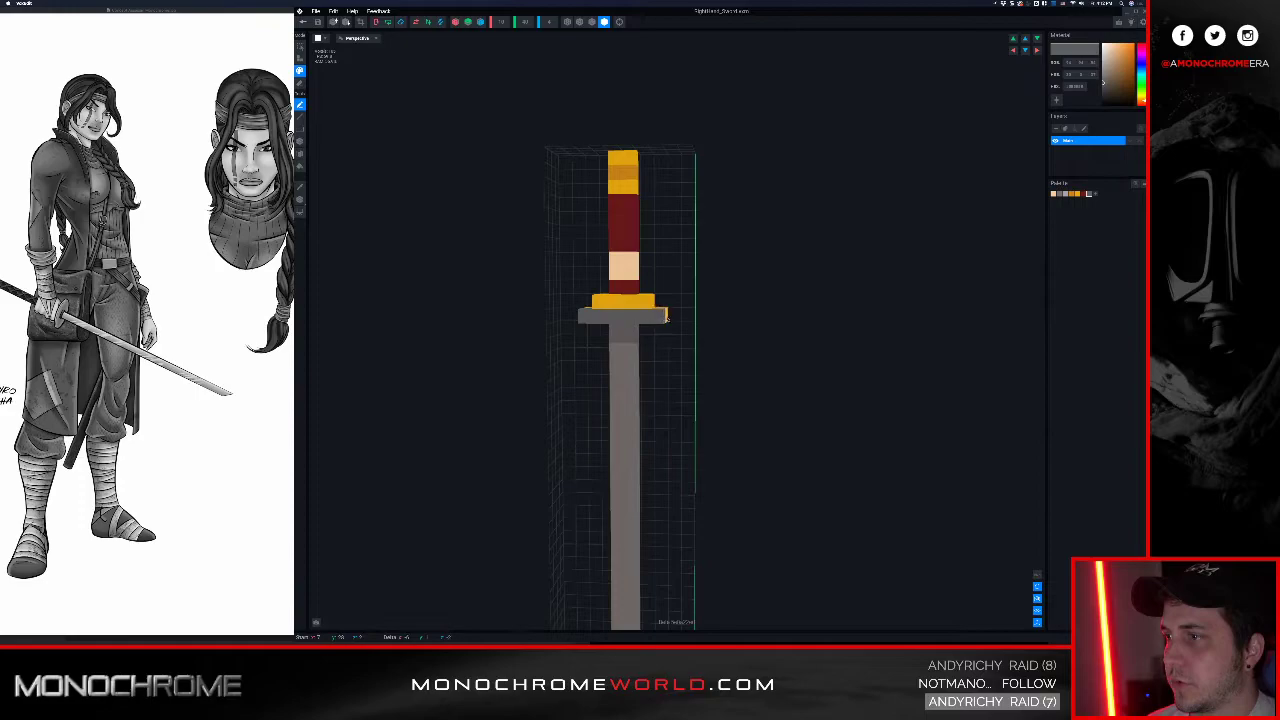
right_drag(585, 316, 577, 305)
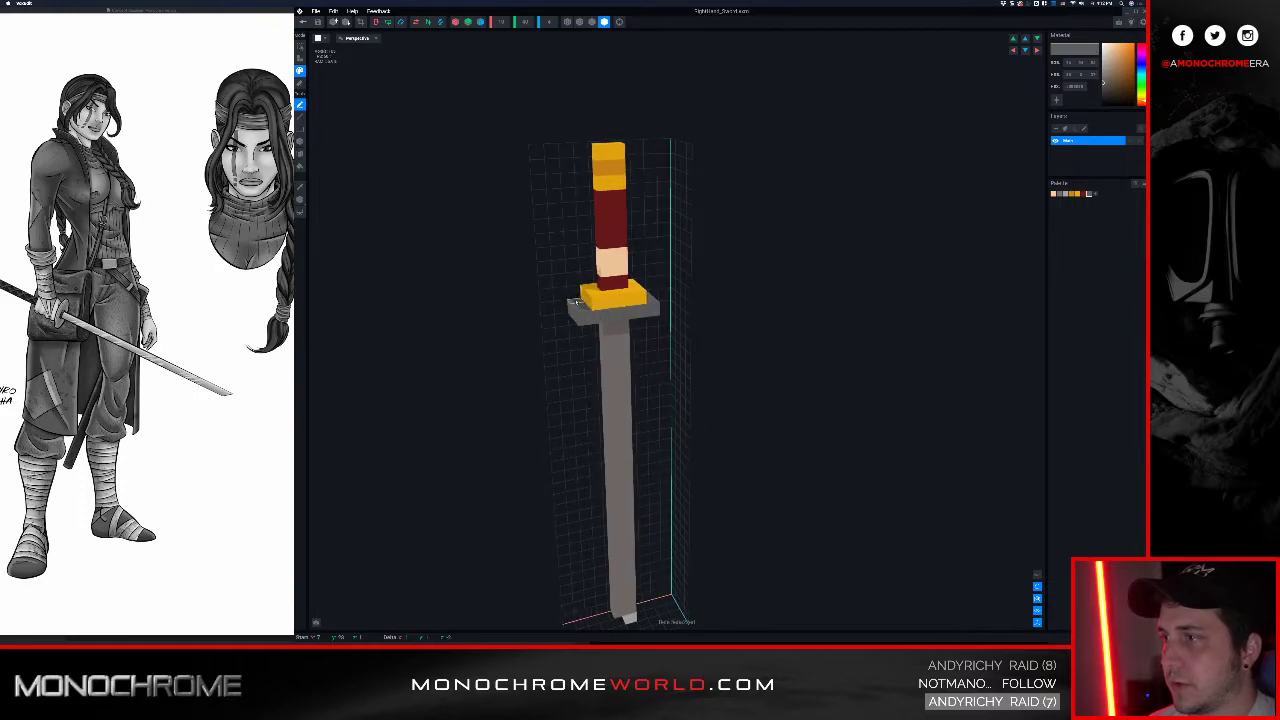
mouse_move(617, 294)
right_down()
mouse_move(600, 296)
mouse_move(607, 312)
right_up()
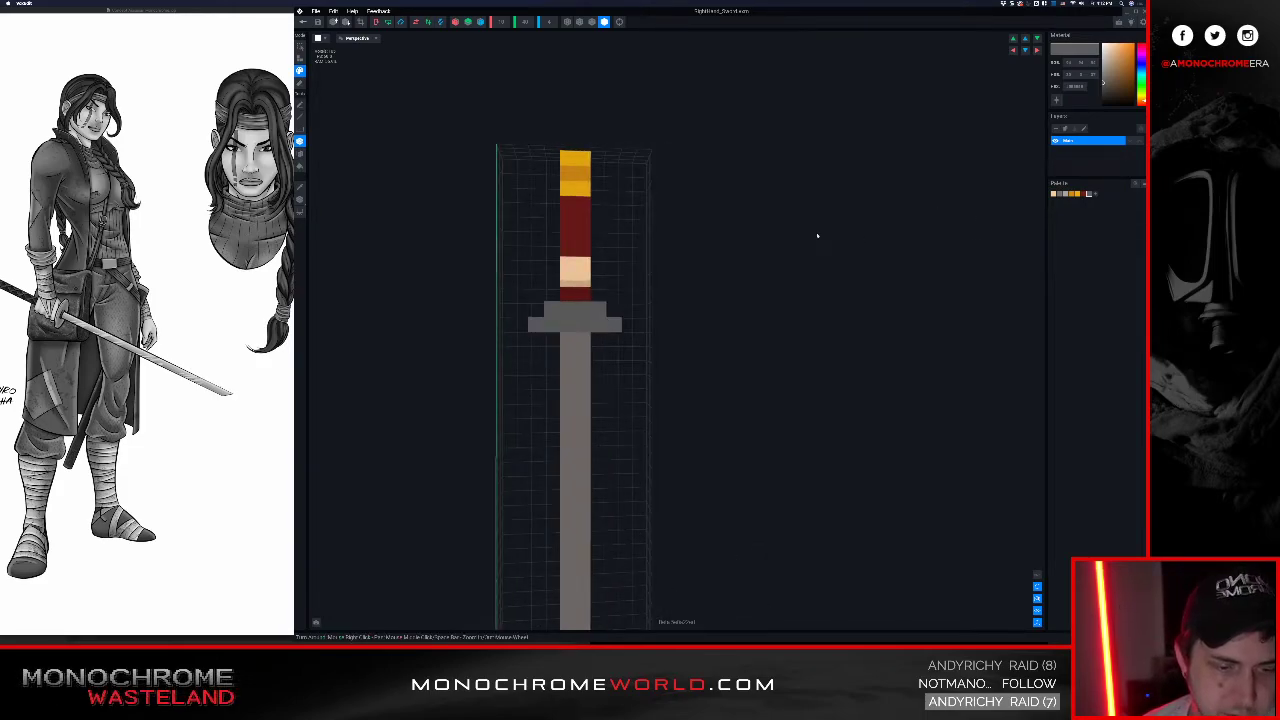
right_drag(578, 292, 622, 321)
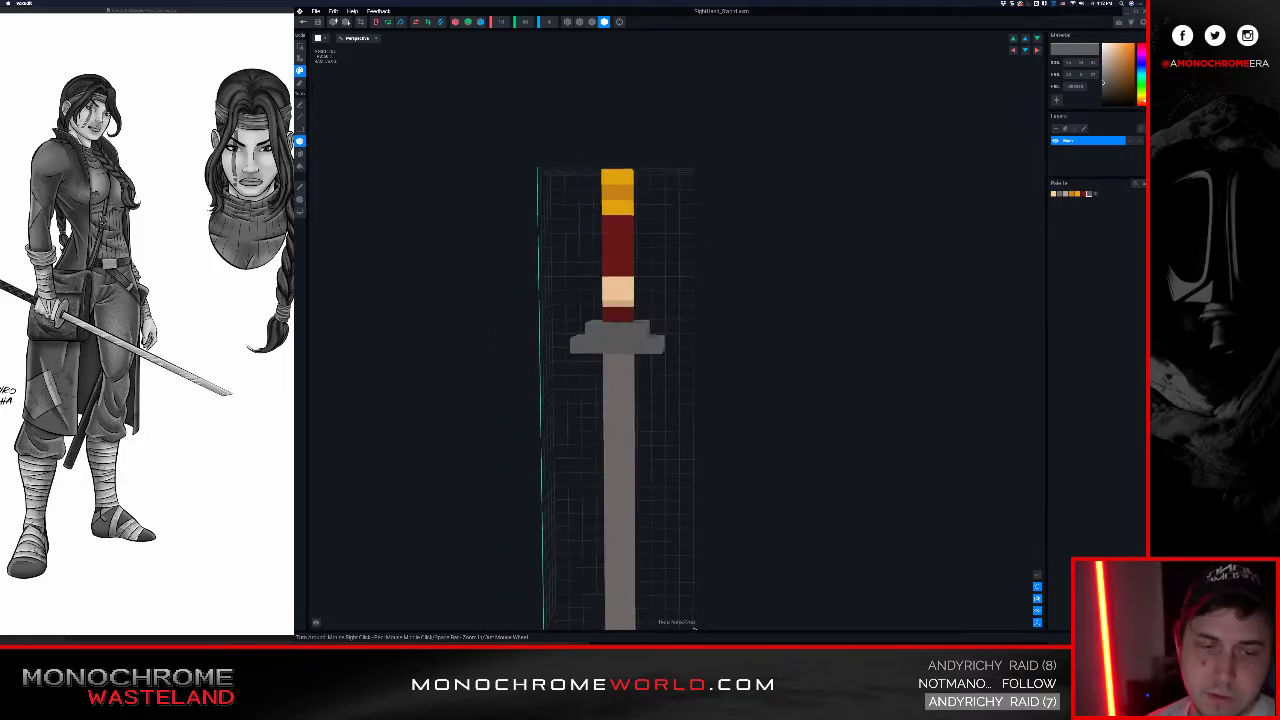
drag(1104, 84, 1102, 80)
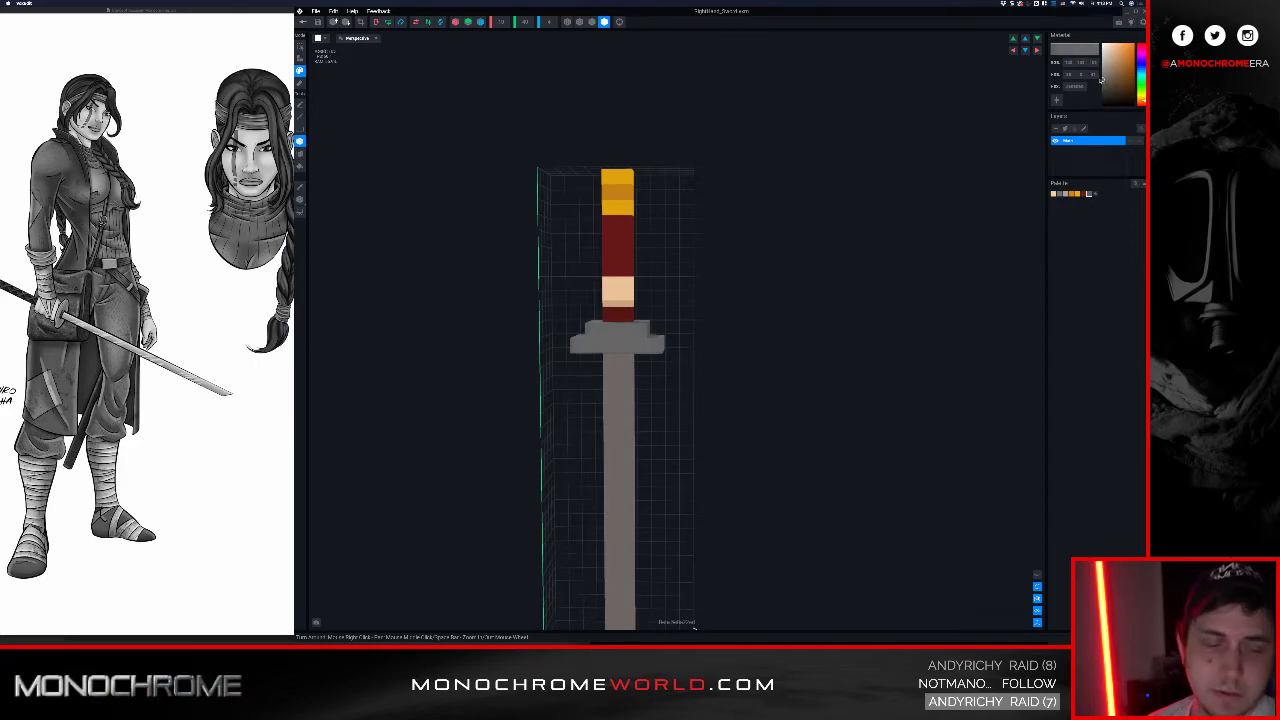
scroll(558, 310, up, 2)
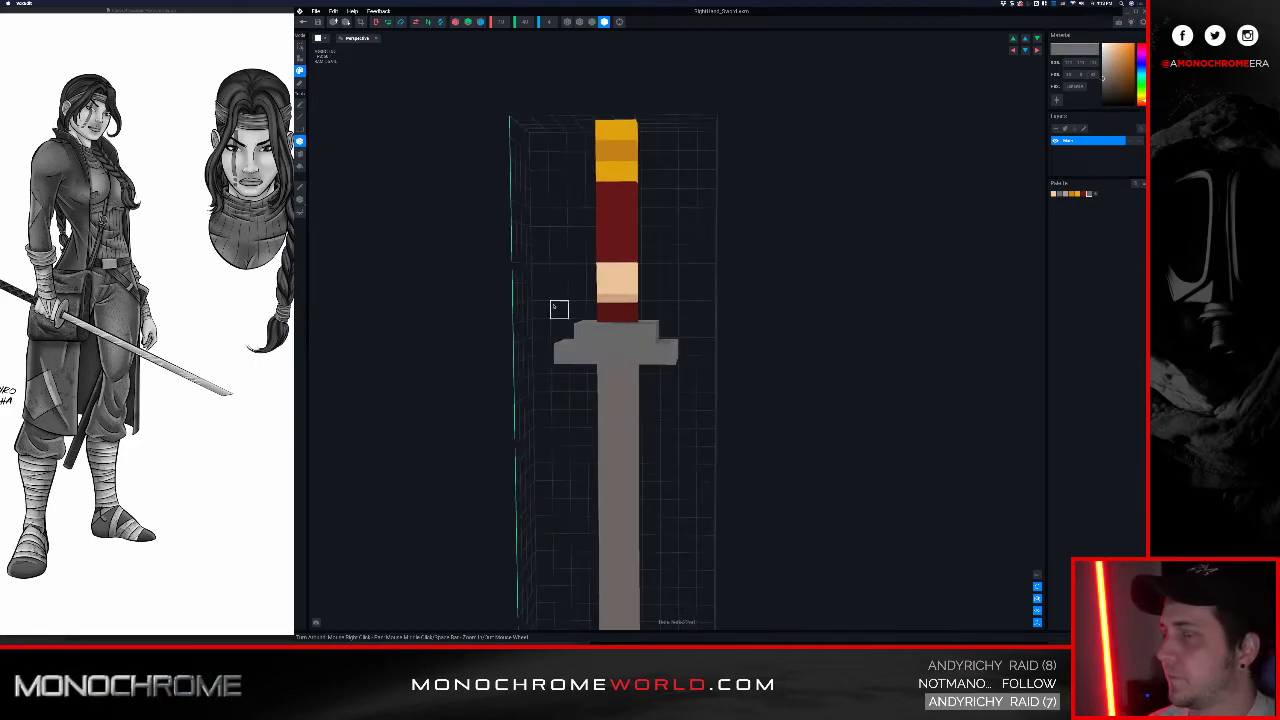
Step: Turn the handle's red to near-black, cover its cream and gold bands, and paint a dark-grey checker pattern along the grip
right_drag(627, 313, 632, 330)
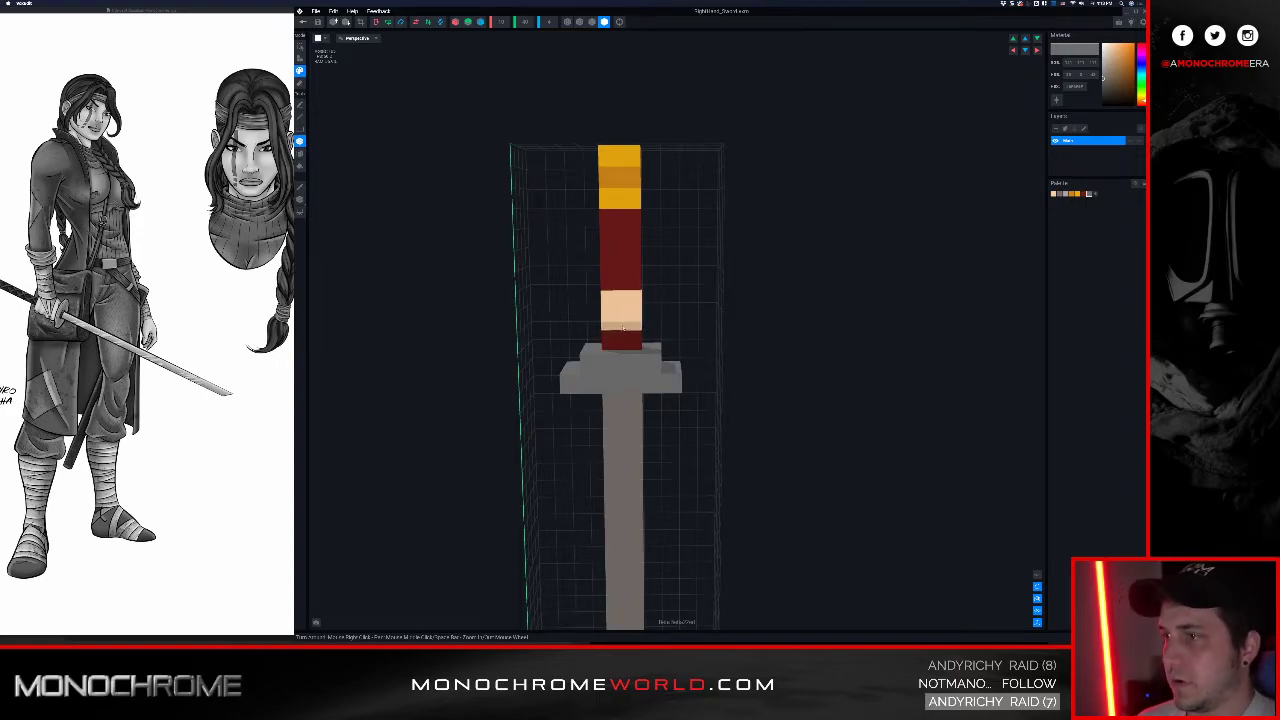
alt+click(625, 338)
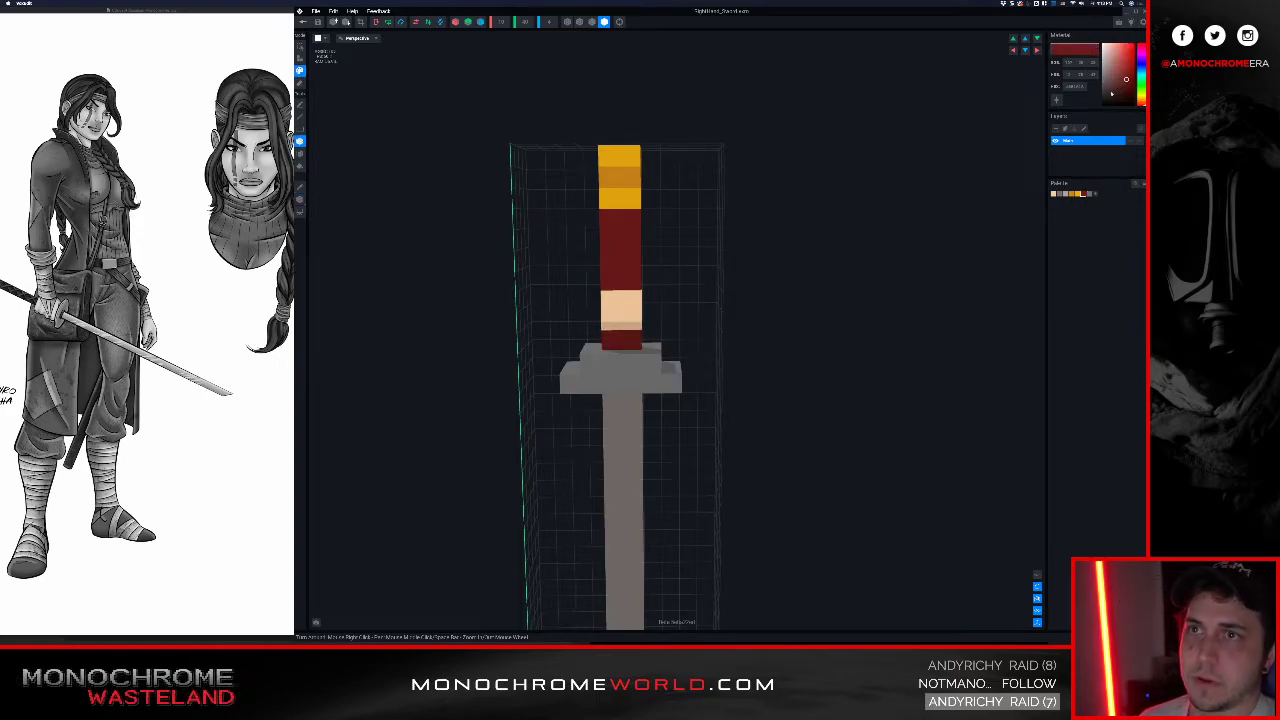
drag(1114, 92, 1088, 101)
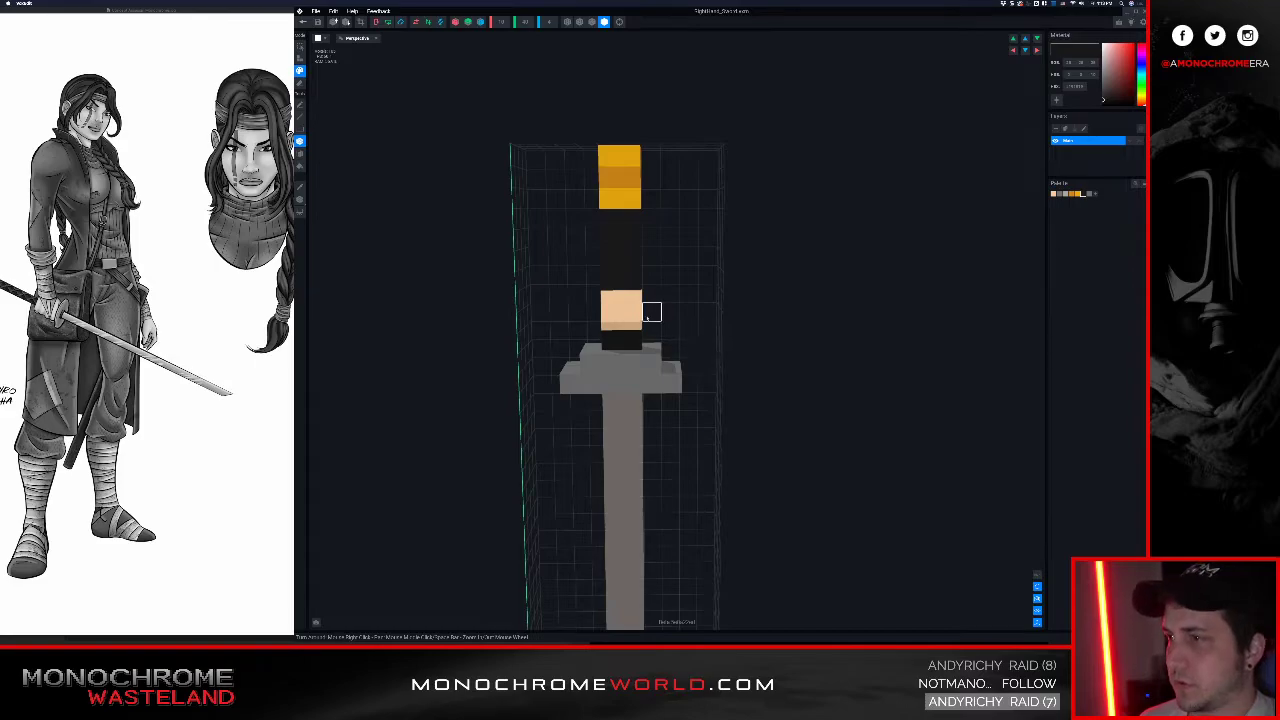
drag(631, 321, 611, 300)
drag(630, 199, 607, 156)
right_drag(631, 278, 614, 320)
scroll(611, 320, down, 3)
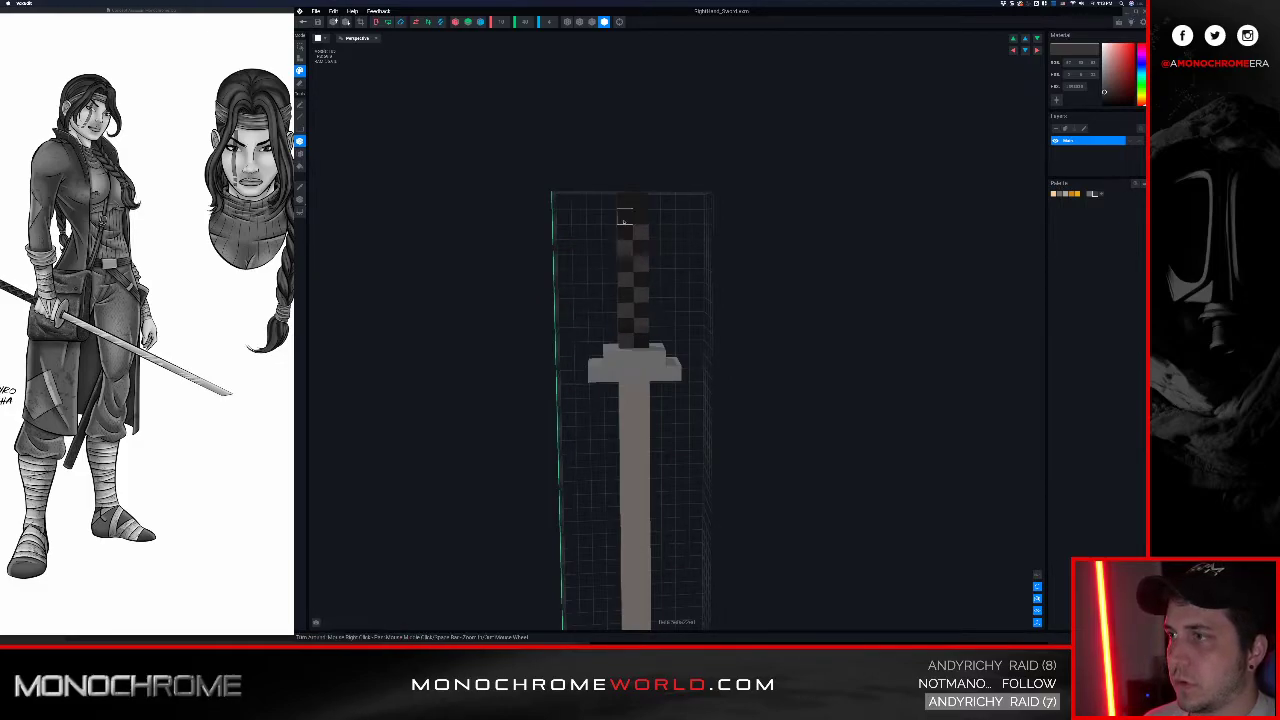
Step: Lighten the blade's colour to a light neutral grey
right_drag(640, 197, 630, 380)
scroll(630, 390, up, 4)
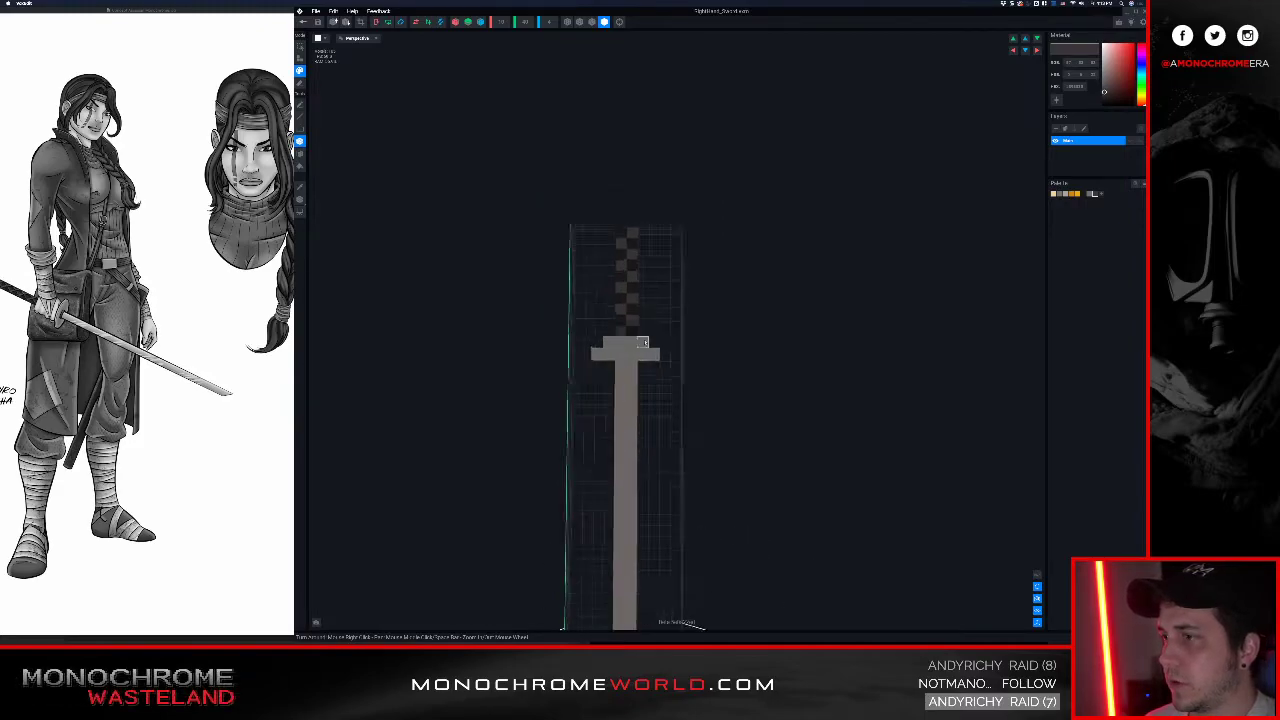
click(630, 406)
drag(1100, 77, 1092, 72)
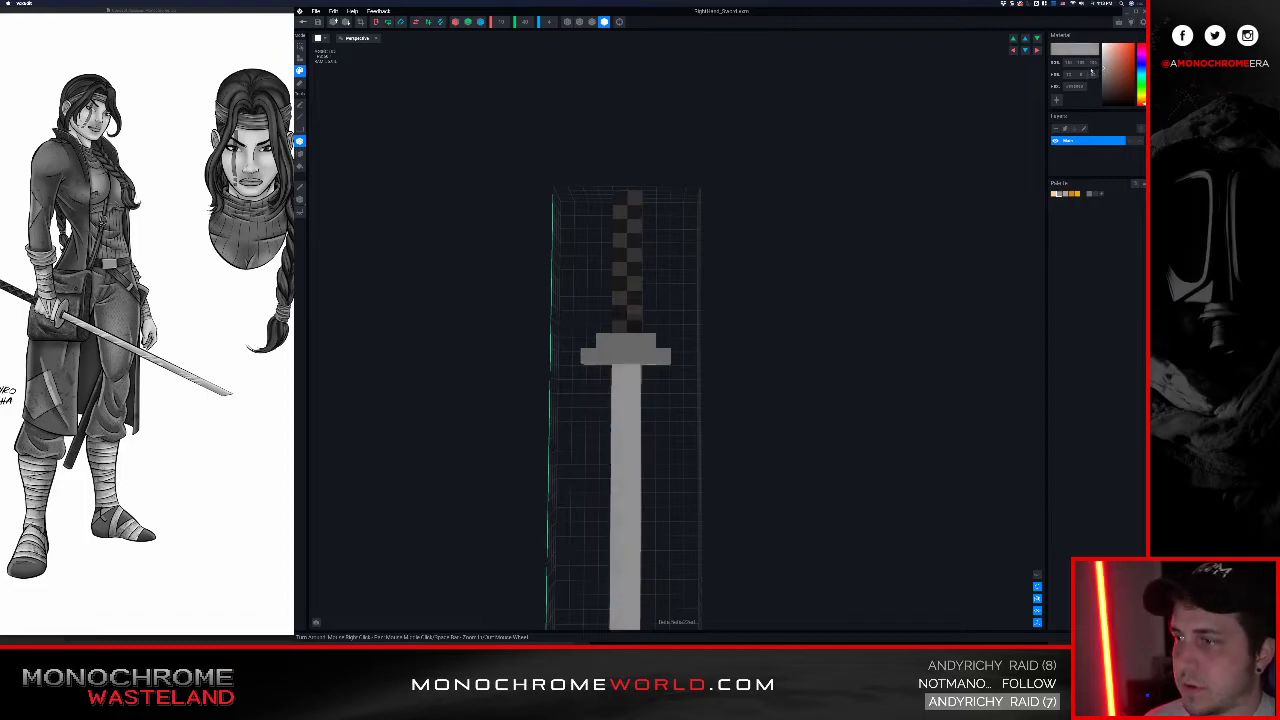
Step: Pick up the crossguard's grey and touch up the mismatched light voxels on its underside
right_drag(689, 373, 677, 372)
key(i)
click(664, 335)
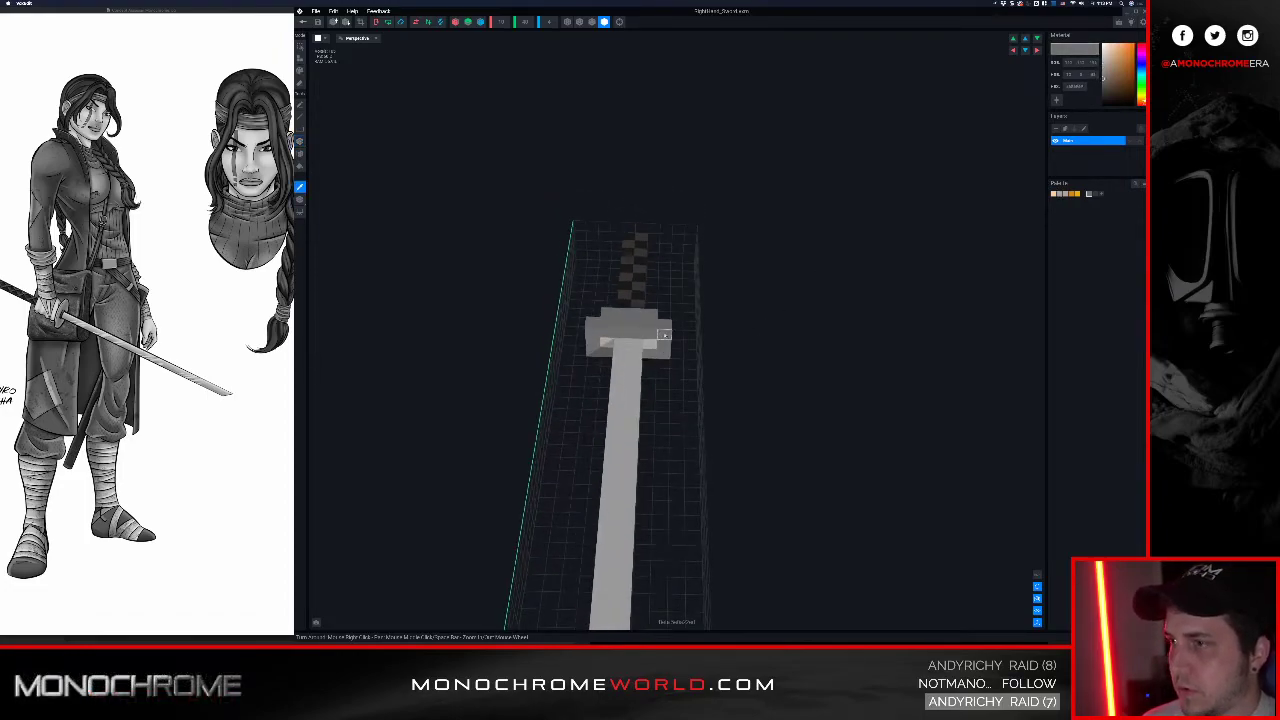
right_drag(596, 350, 626, 340)
scroll(675, 288, down, 6)
scroll(626, 340, up, 4)
scroll(441, 132, down, 1)
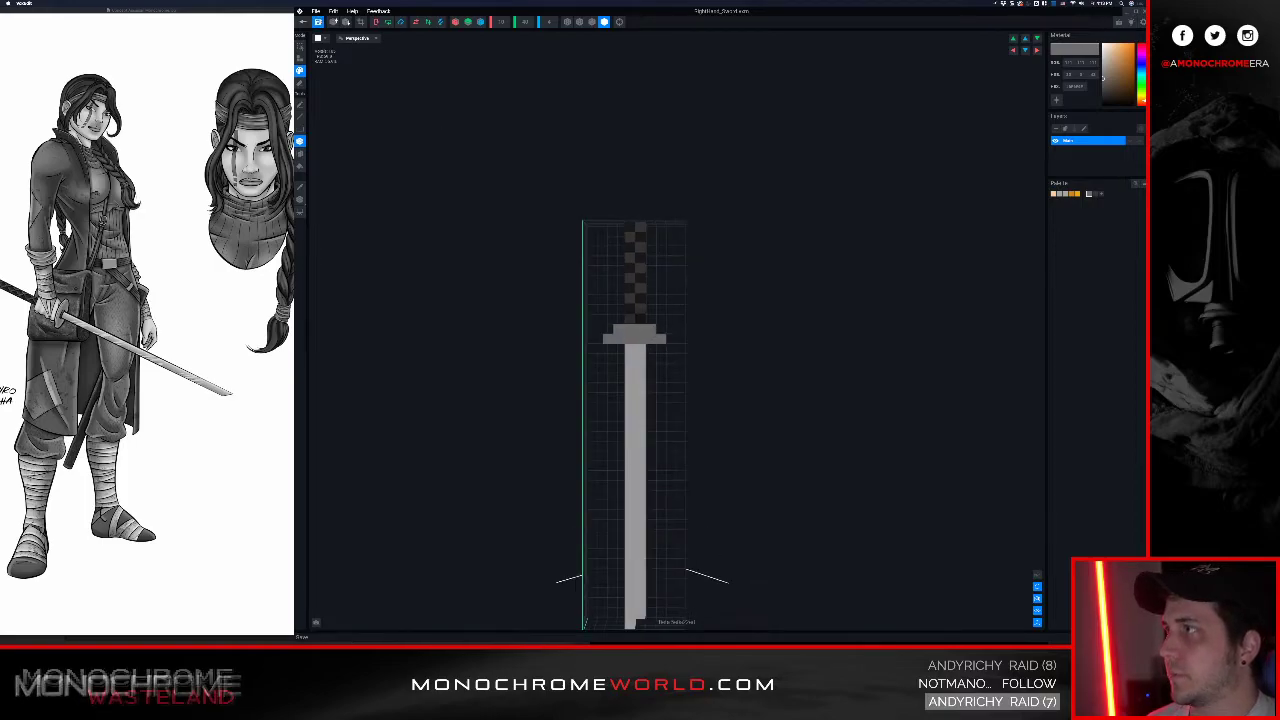
Step: Return to the avatar and create a child node named SWORD under the right hand
click(304, 22)
click(668, 193)
scroll(647, 185, up, 6)
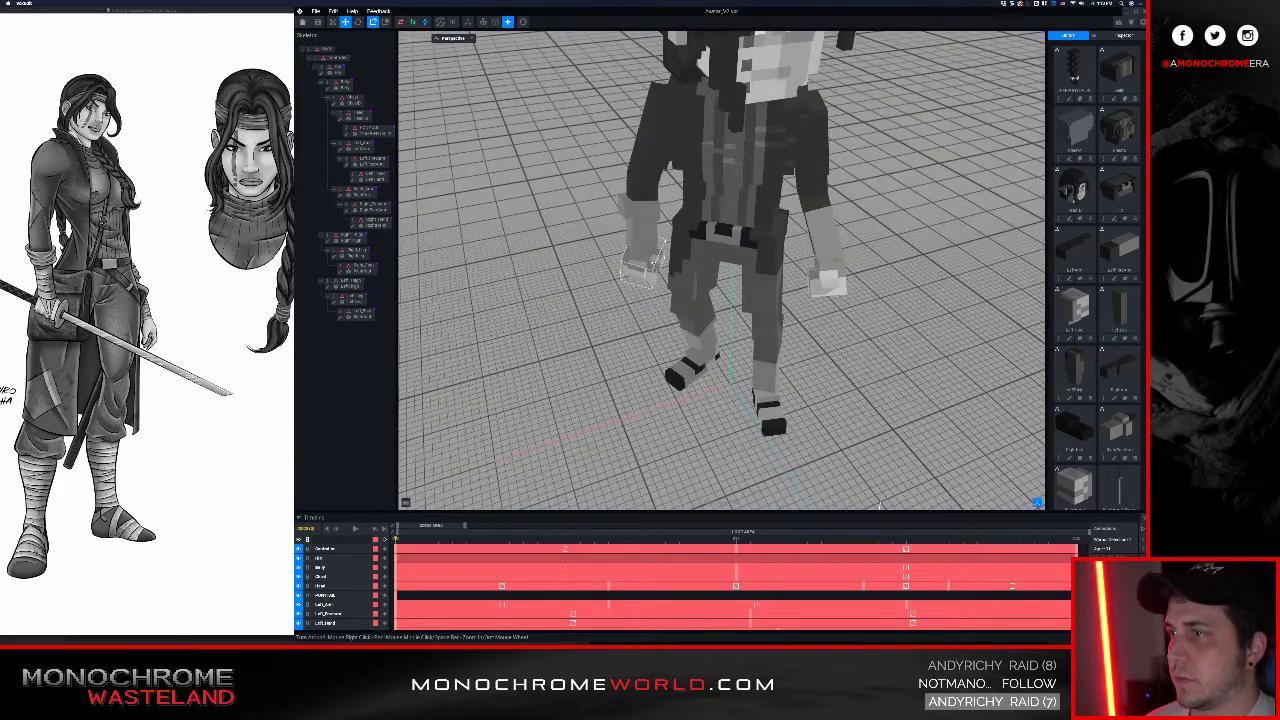
click(645, 260)
right_click(355, 222)
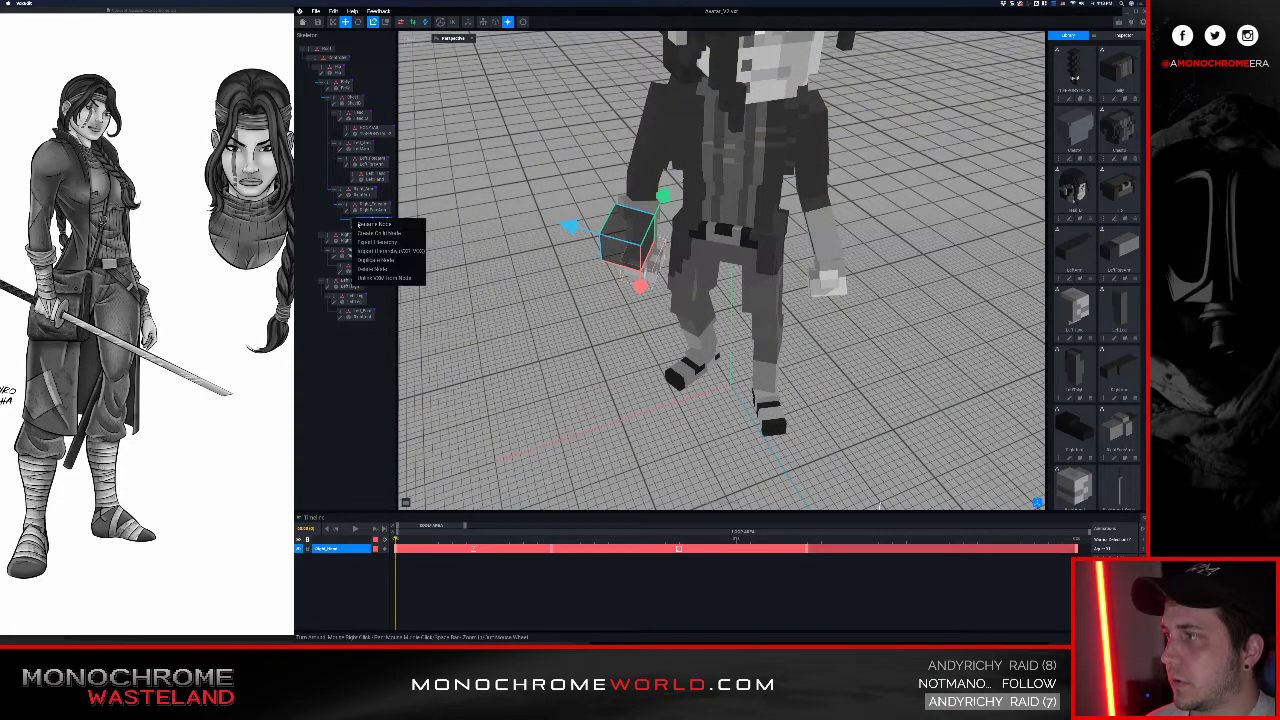
click(375, 233)
text(SWORD)
key(Return)
Step: Assign the sword model from the library to the SWORD node and deselect it
scroll(1122, 324, down, 5)
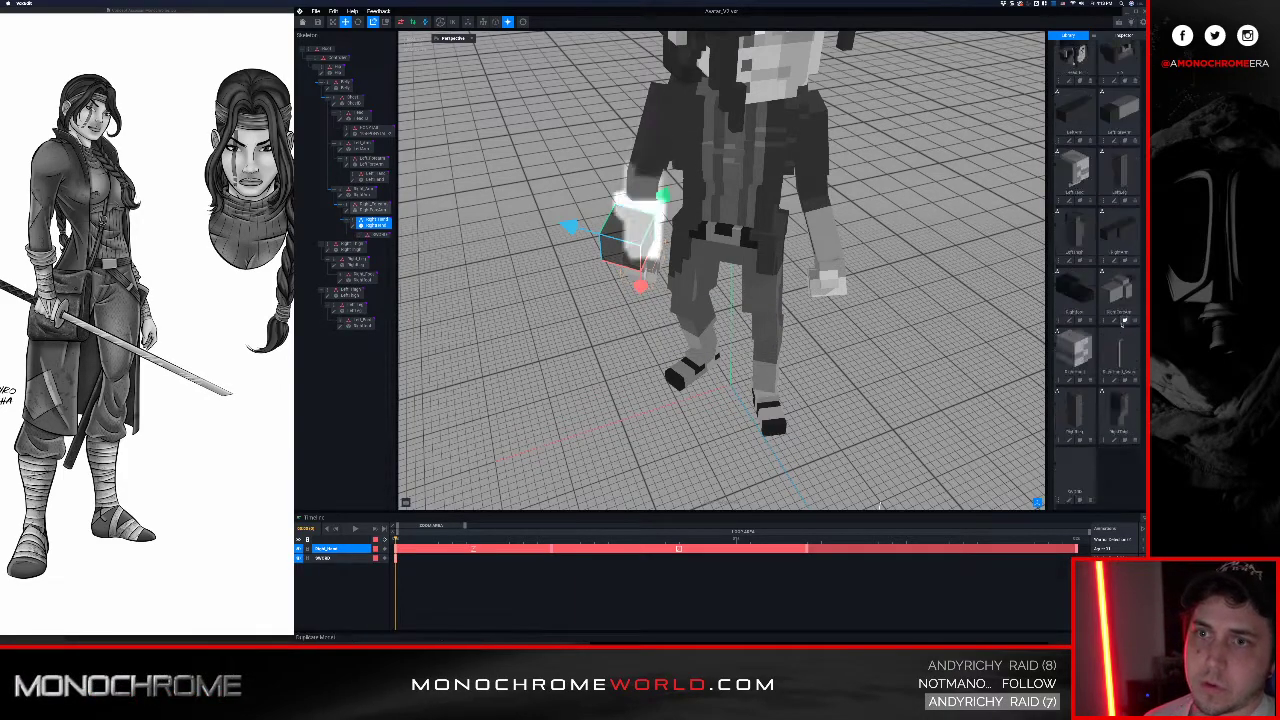
drag(472, 258, 379, 235)
scroll(534, 301, down, 5)
click(534, 301)
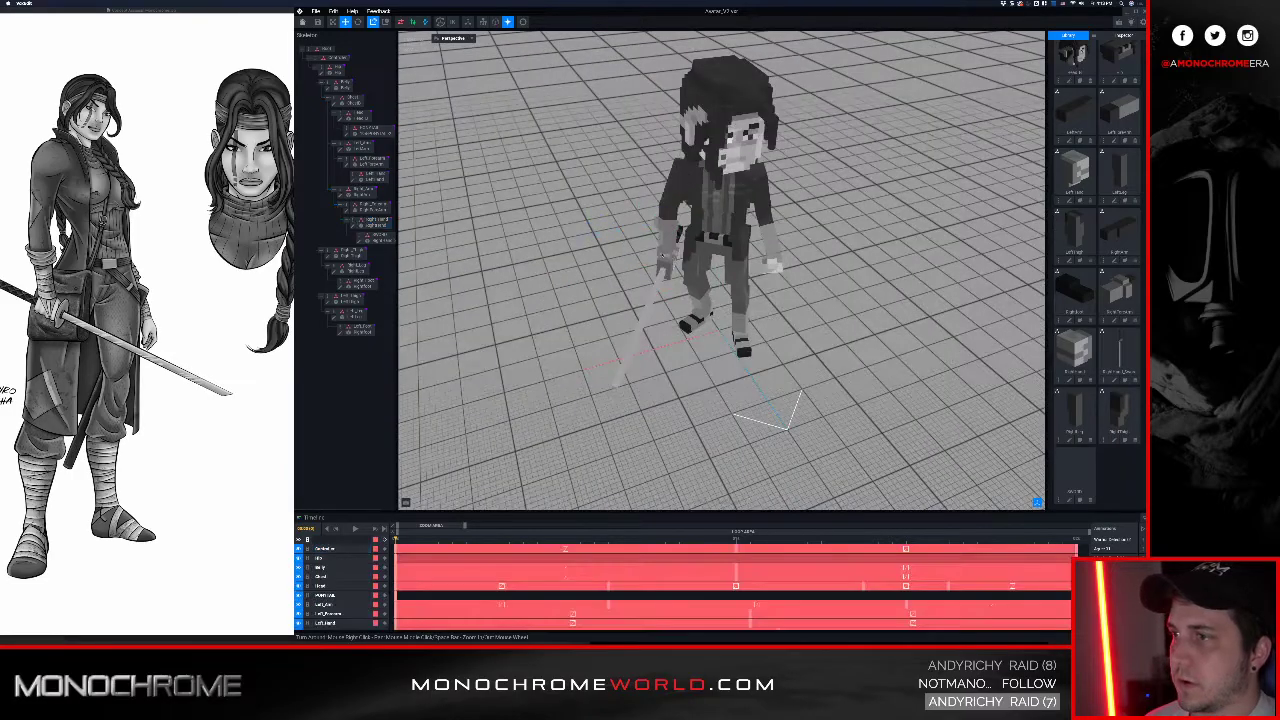
Step: Examine how the sword sits in the character's right hand from several angles
right_drag(668, 256, 768, 248)
scroll(685, 290, up, 5)
right_drag(685, 340, 712, 277)
middle_drag(712, 277, 935, 315)
right_drag(738, 205, 663, 221)
scroll(663, 221, up, 3)
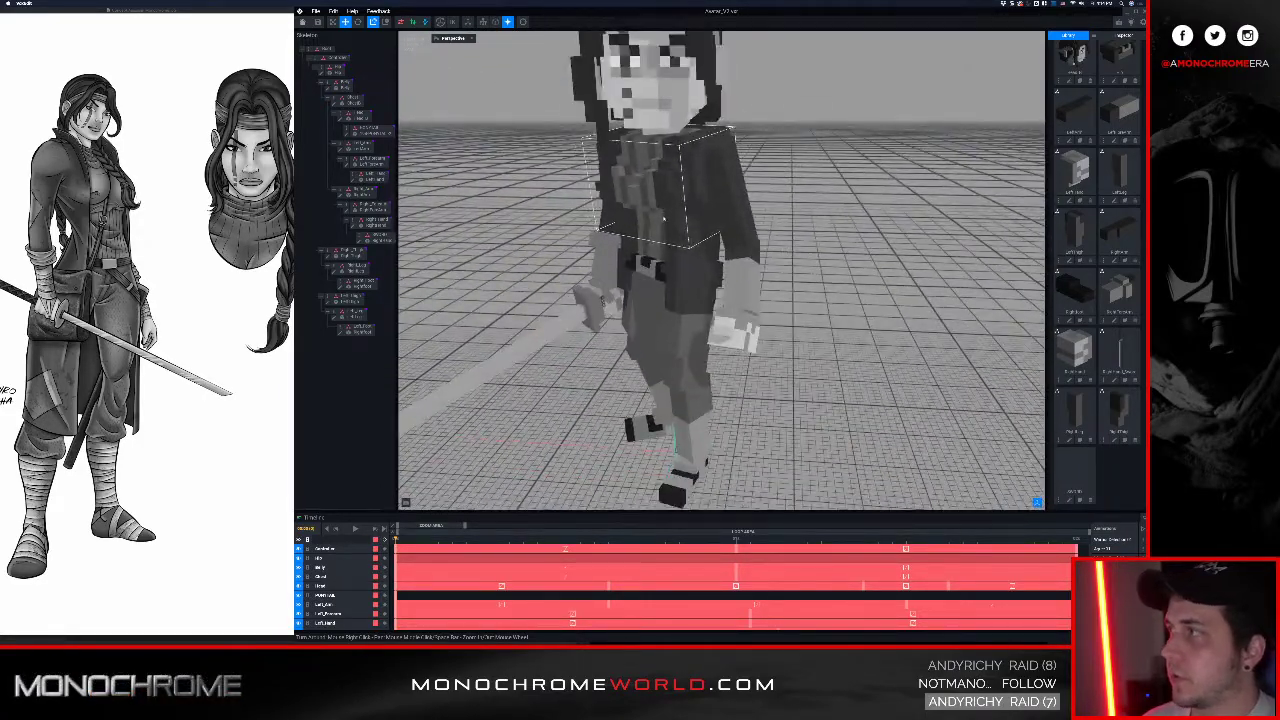
right_drag(653, 237, 653, 237)
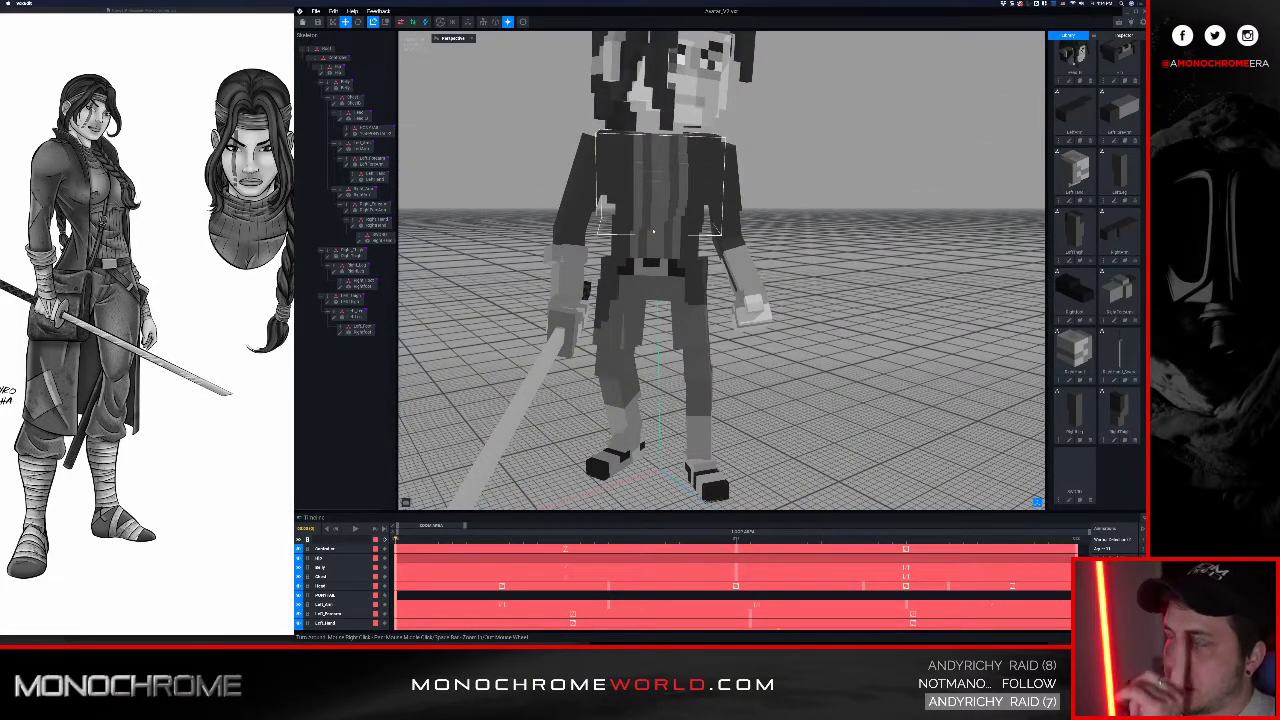
scroll(653, 232, down, 3)
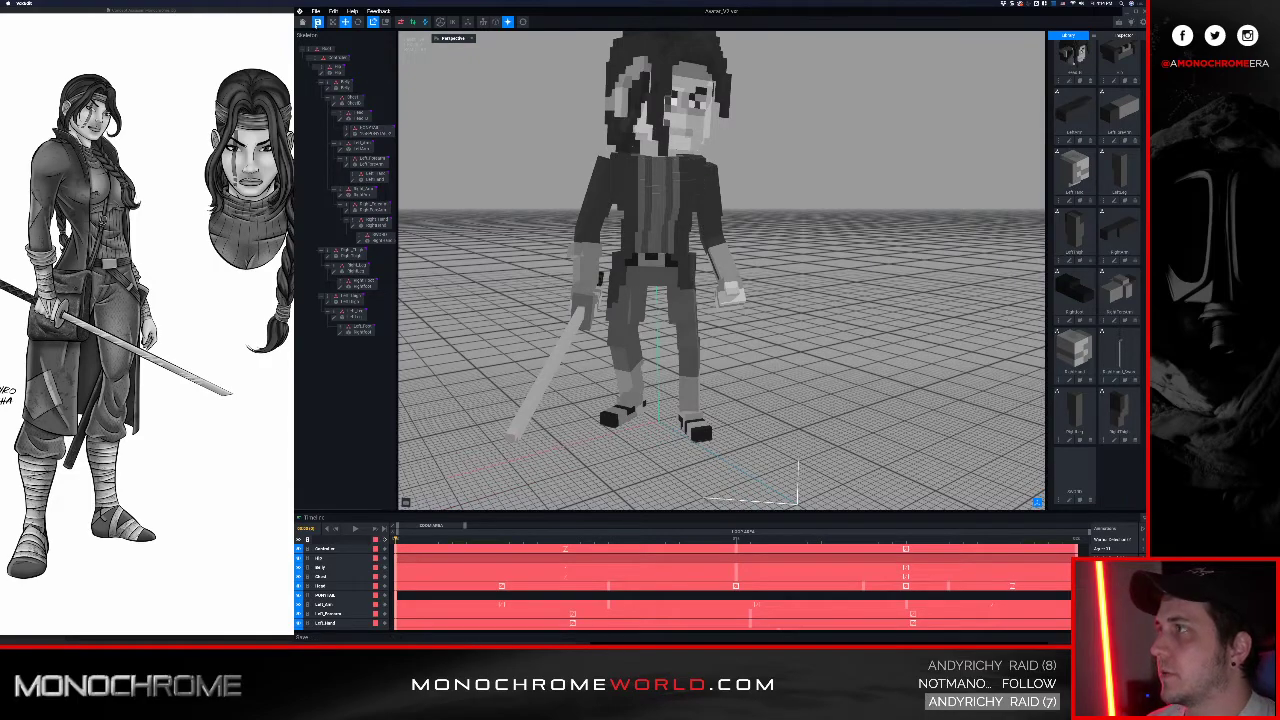
Step: Save and close the avatar, and open a different character's avatar file from another project folder
click(304, 23)
click(670, 193)
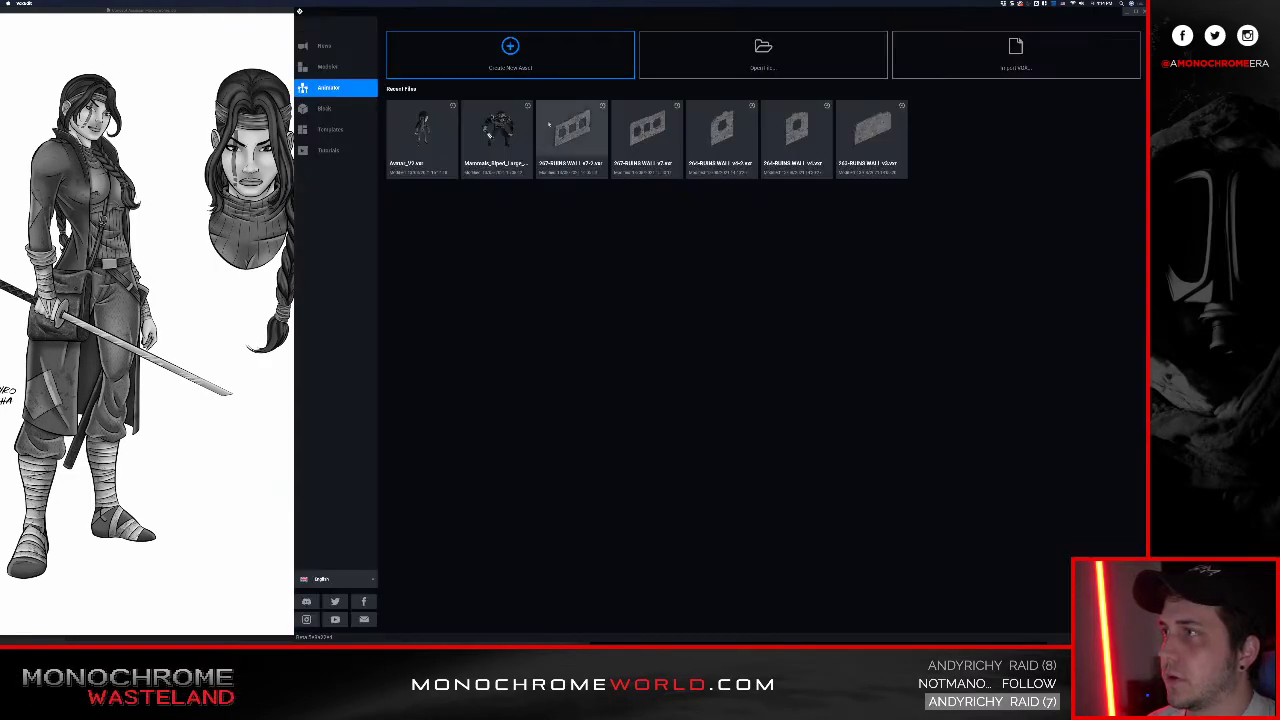
click(754, 60)
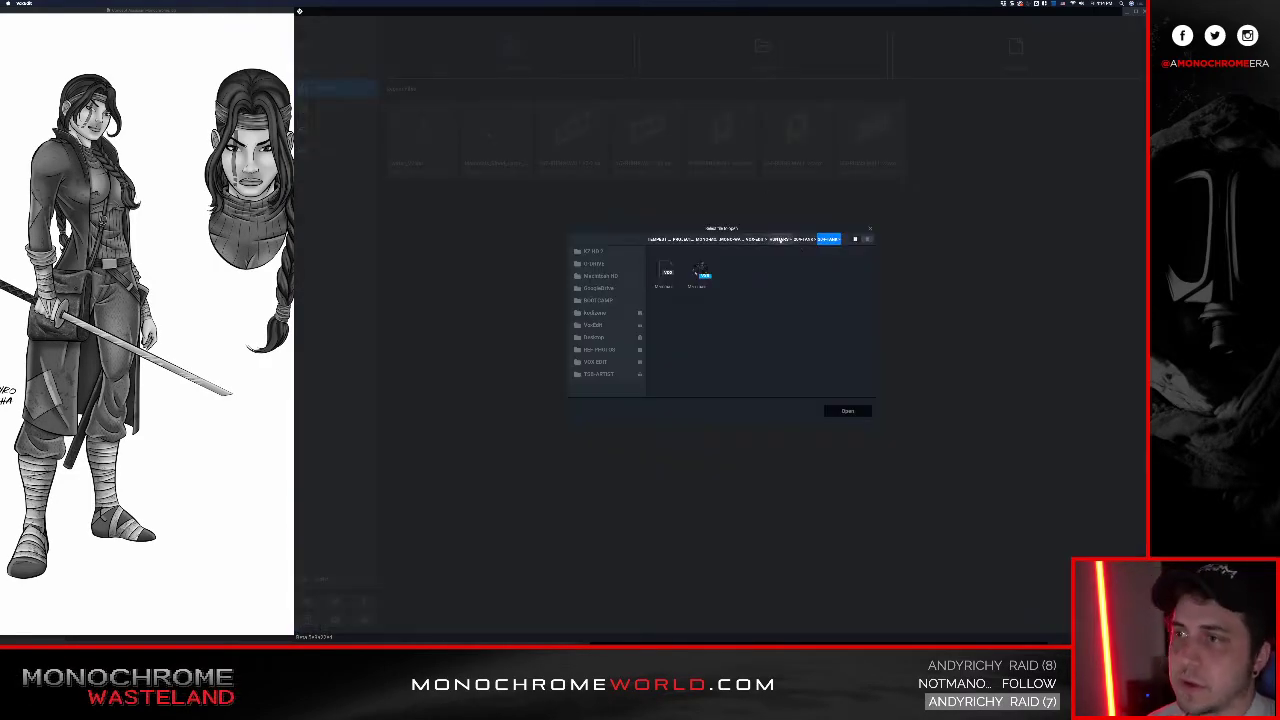
click(778, 240)
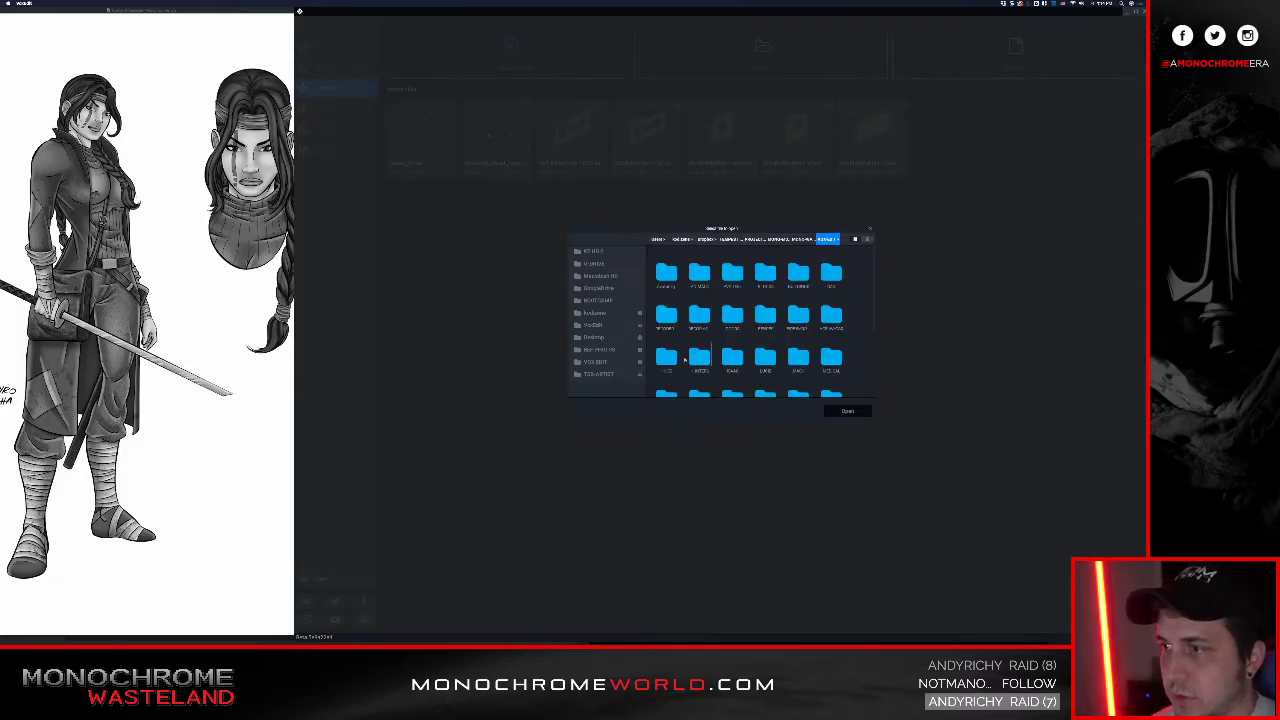
double_click(697, 358)
double_click(670, 278)
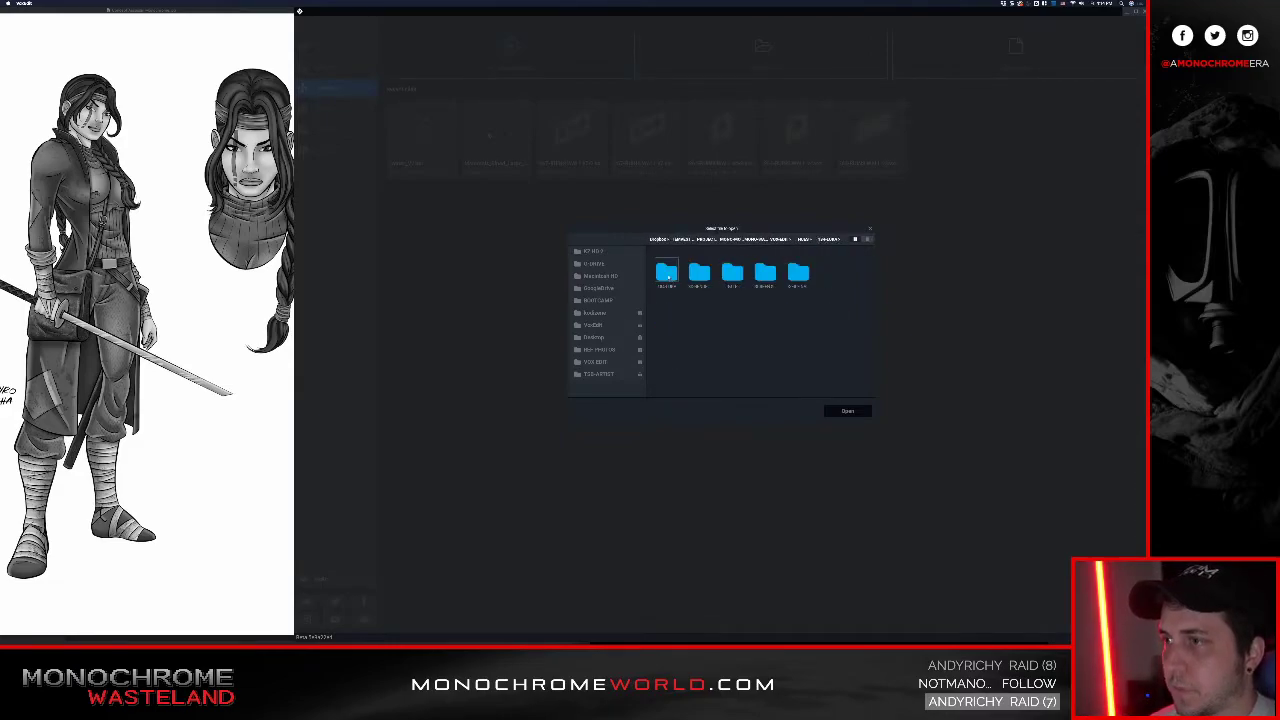
double_click(668, 275)
click(669, 272)
click(848, 411)
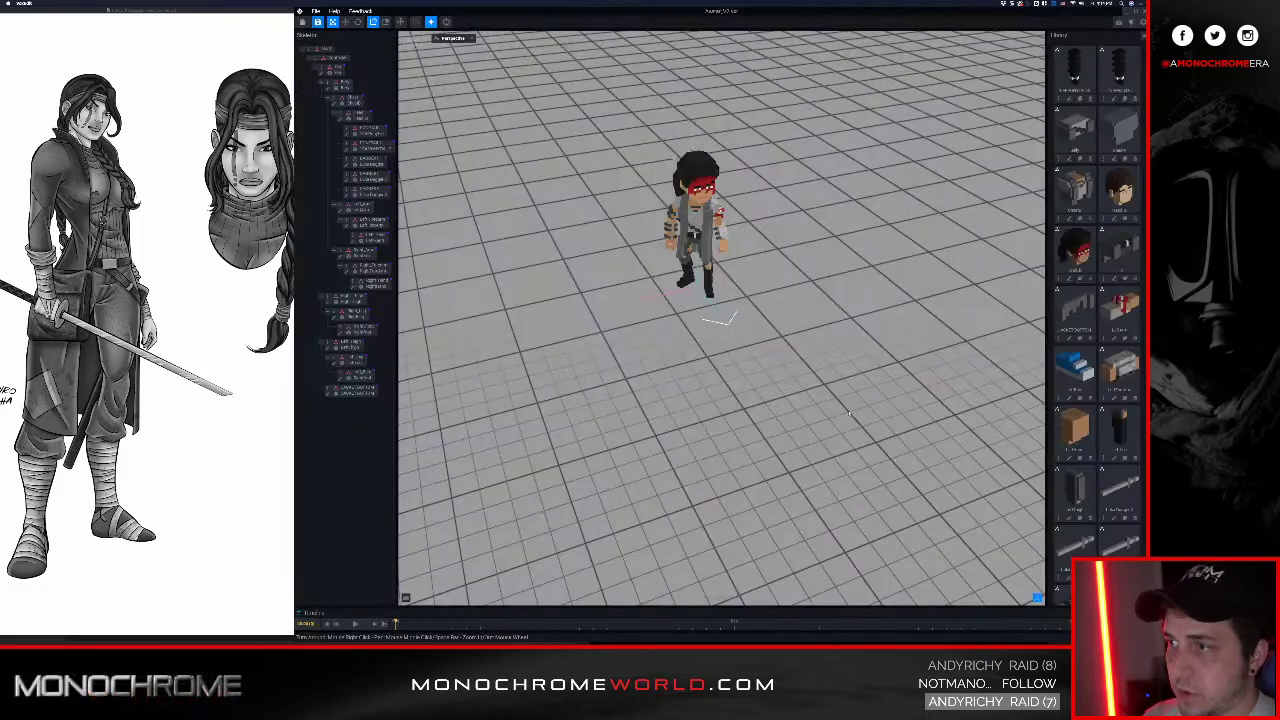
Step: Examine the red-face-painted character's hair, clothing and arm details from the front, back and side
middle_drag(711, 244, 714, 310)
right_drag(714, 340, 558, 322)
scroll(718, 291, up, 5)
scroll(729, 317, up, 5)
mouse_move(729, 317)
right_down()
mouse_move(729, 335)
mouse_move(740, 328)
right_up()
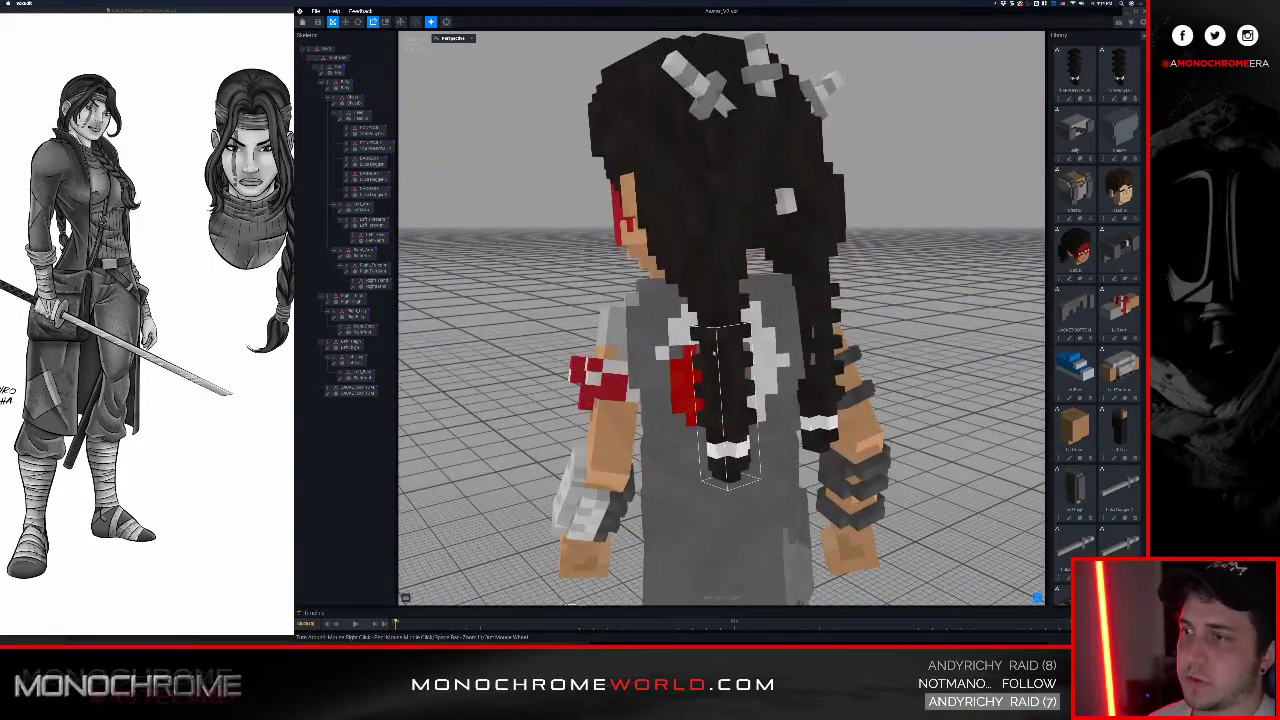
right_drag(724, 388, 840, 376)
scroll(721, 387, down, 2)
scroll(721, 387, down, 7)
right_drag(721, 387, 820, 342)
middle_drag(681, 505, 681, 455)
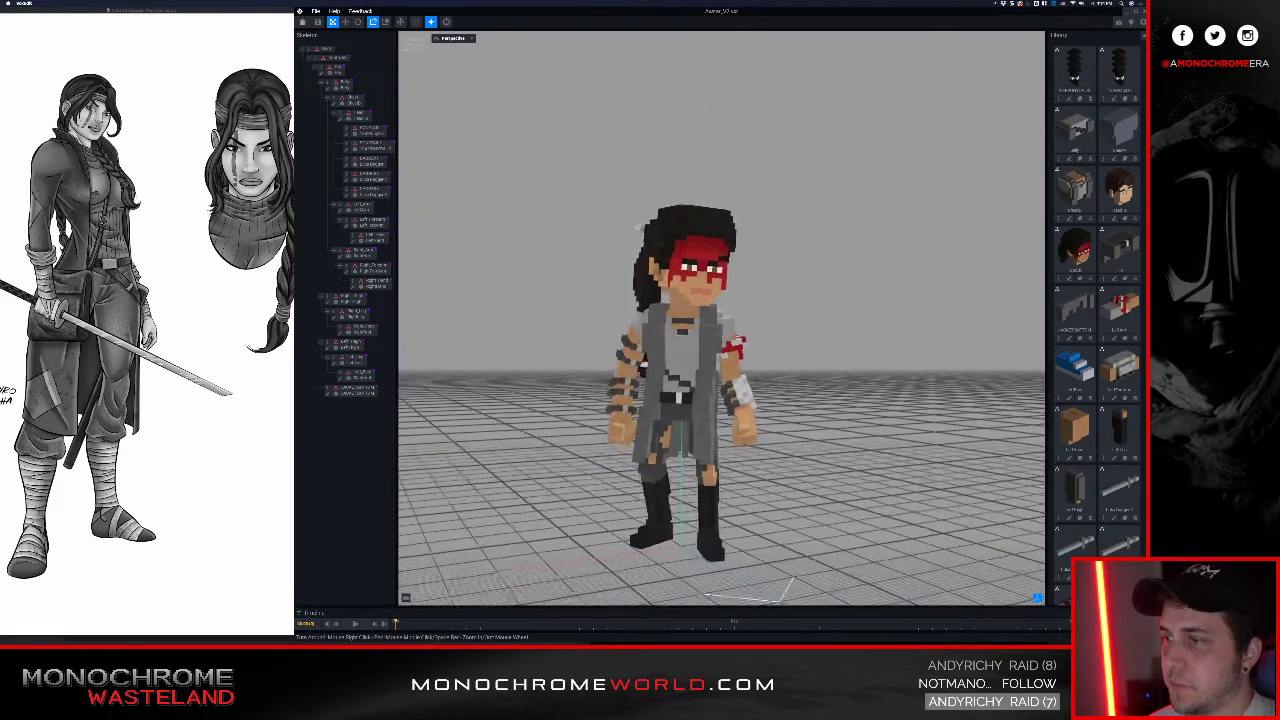
scroll(721, 387, up, 3)
right_drag(646, 380, 720, 415)
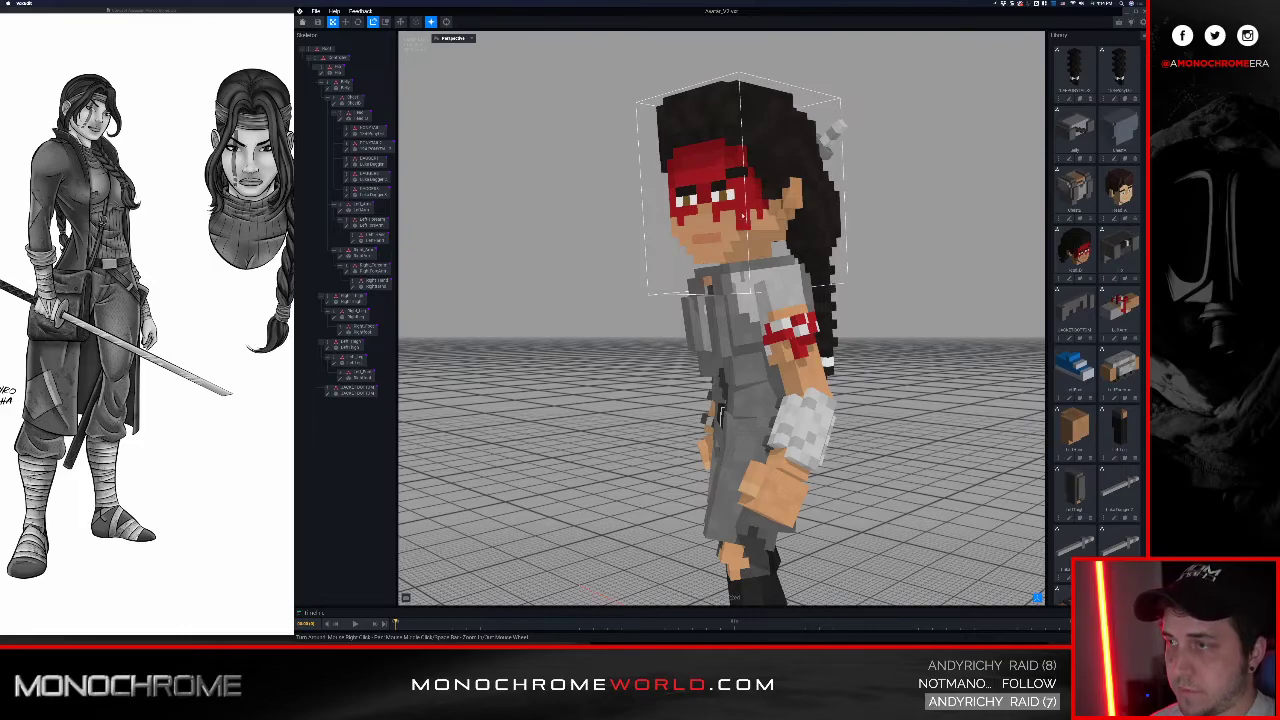
scroll(720, 410, down, 3)
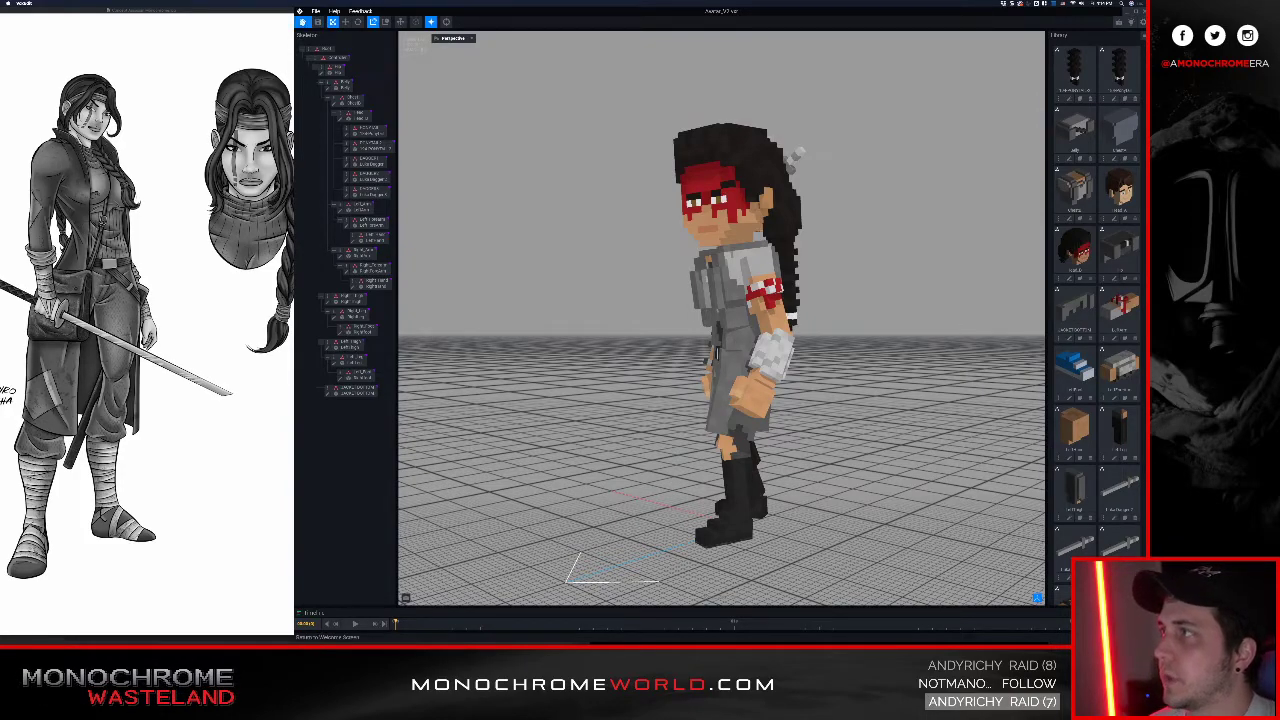
Step: Close this character and reopen the greyscale Avatar_V2 from the recent files
click(300, 12)
click(668, 191)
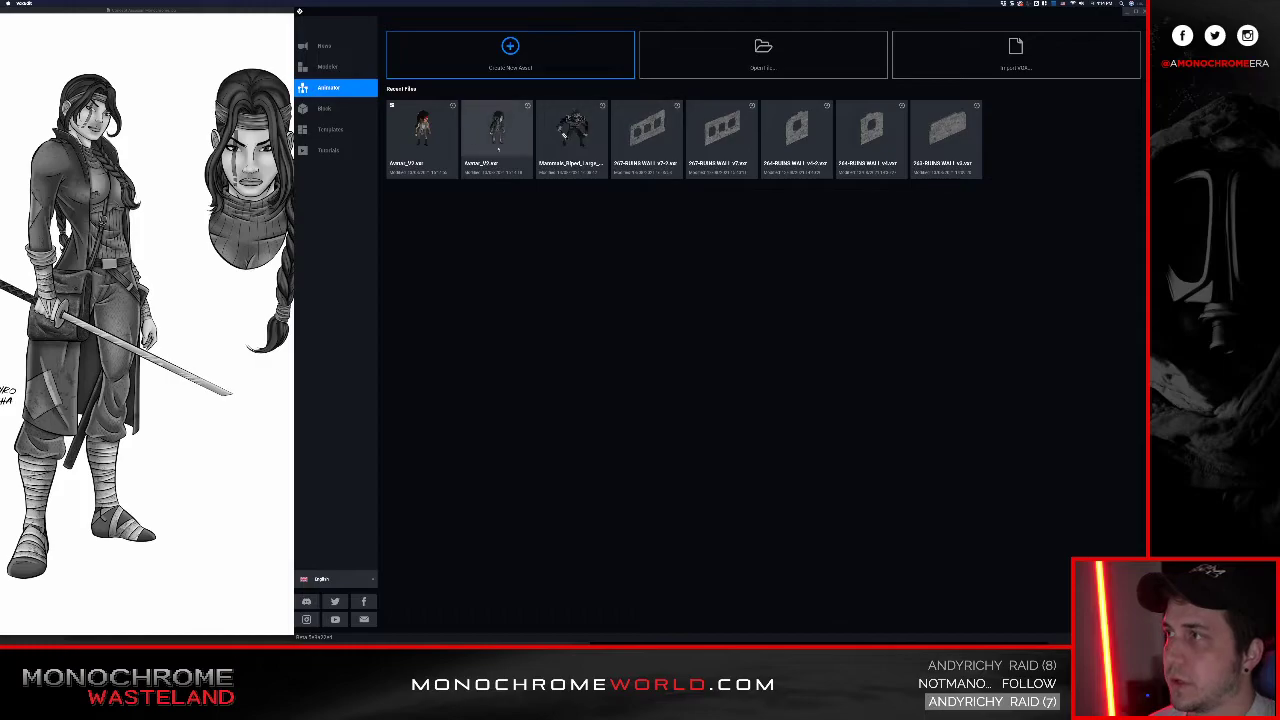
click(498, 141)
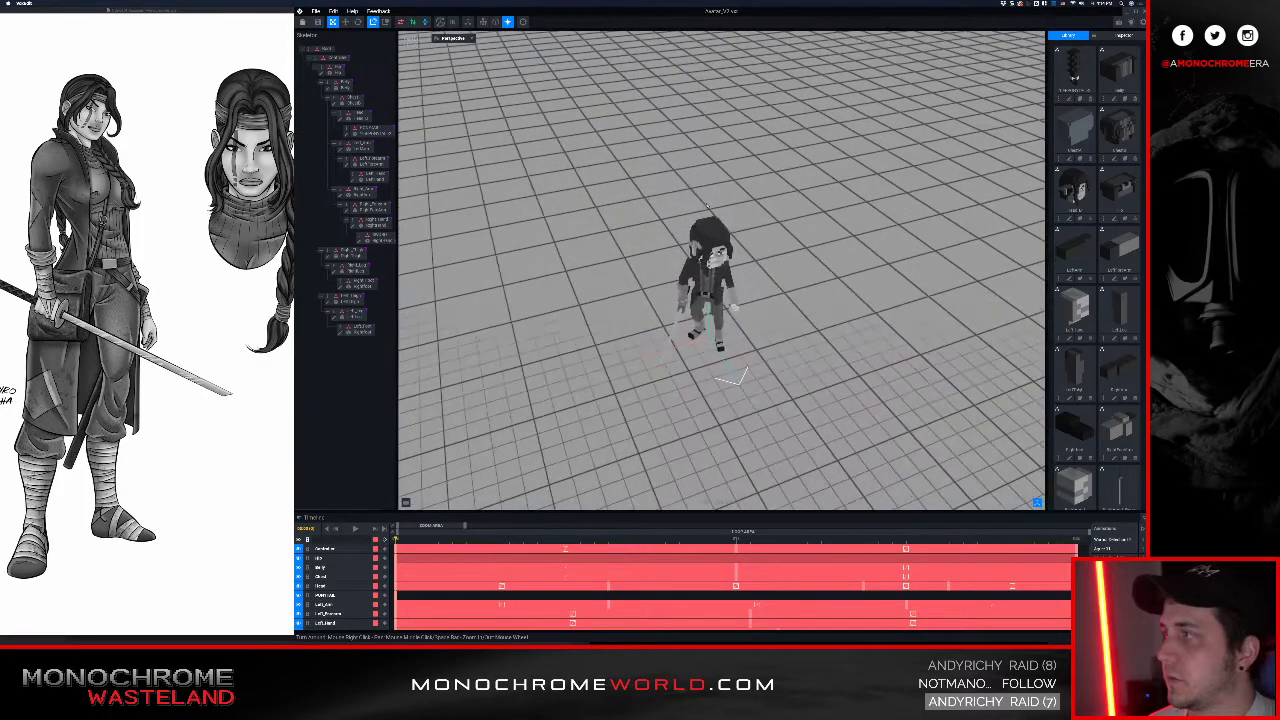
Step: Select the sword in the character's right hand and open its model for editing
middle_drag(716, 321, 703, 240)
mouse_move(600, 312)
right_down()
mouse_move(654, 318)
mouse_move(658, 346)
mouse_move(622, 313)
mouse_move(640, 332)
mouse_move(603, 319)
right_up()
scroll(653, 317, up, 5)
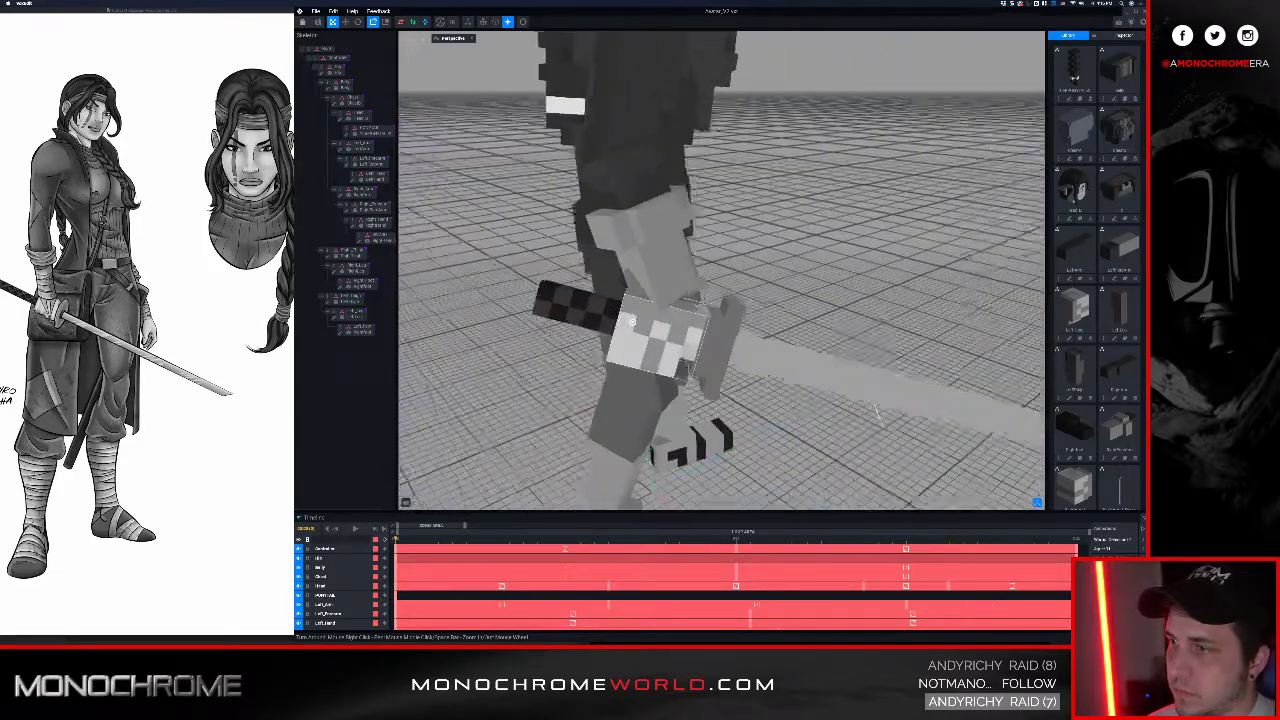
scroll(658, 346, down, 5)
click(640, 332)
click(603, 319)
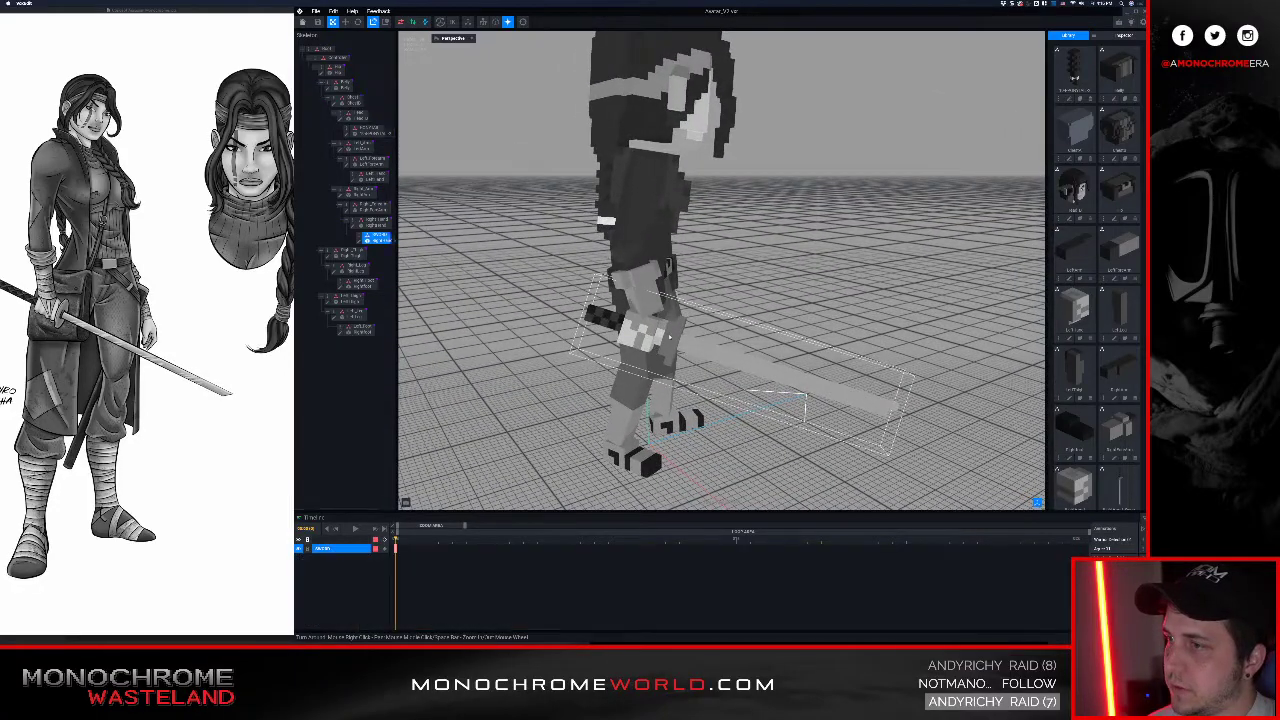
click(359, 241)
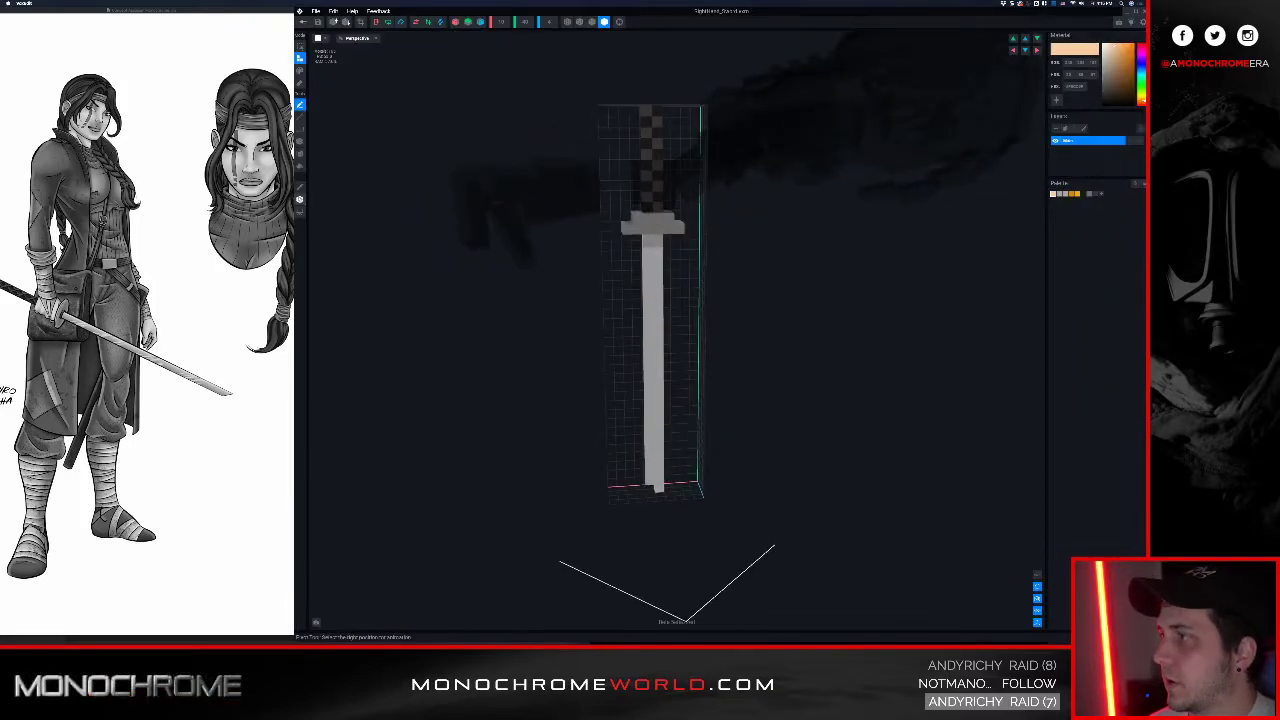
Step: Raise the sword's pivot point along the grip, and save the model while returning to the avatar
click(299, 200)
drag(675, 84, 673, 72)
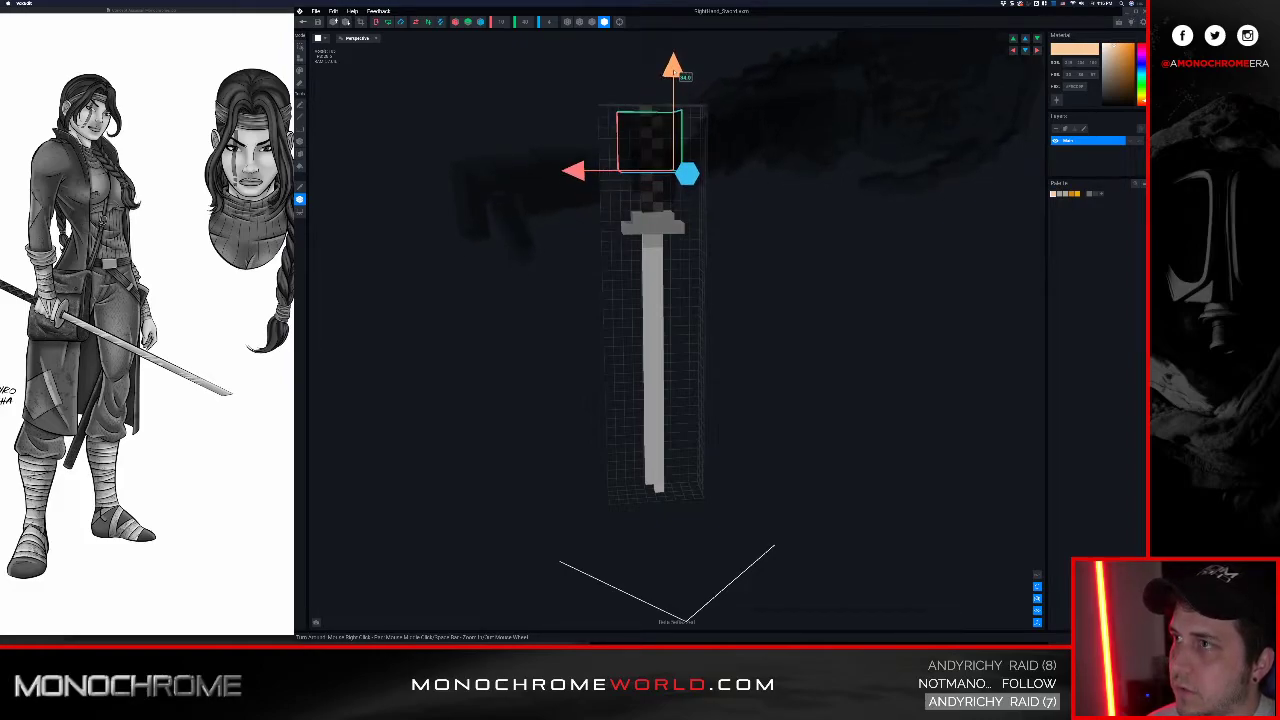
right_drag(655, 222, 586, 197)
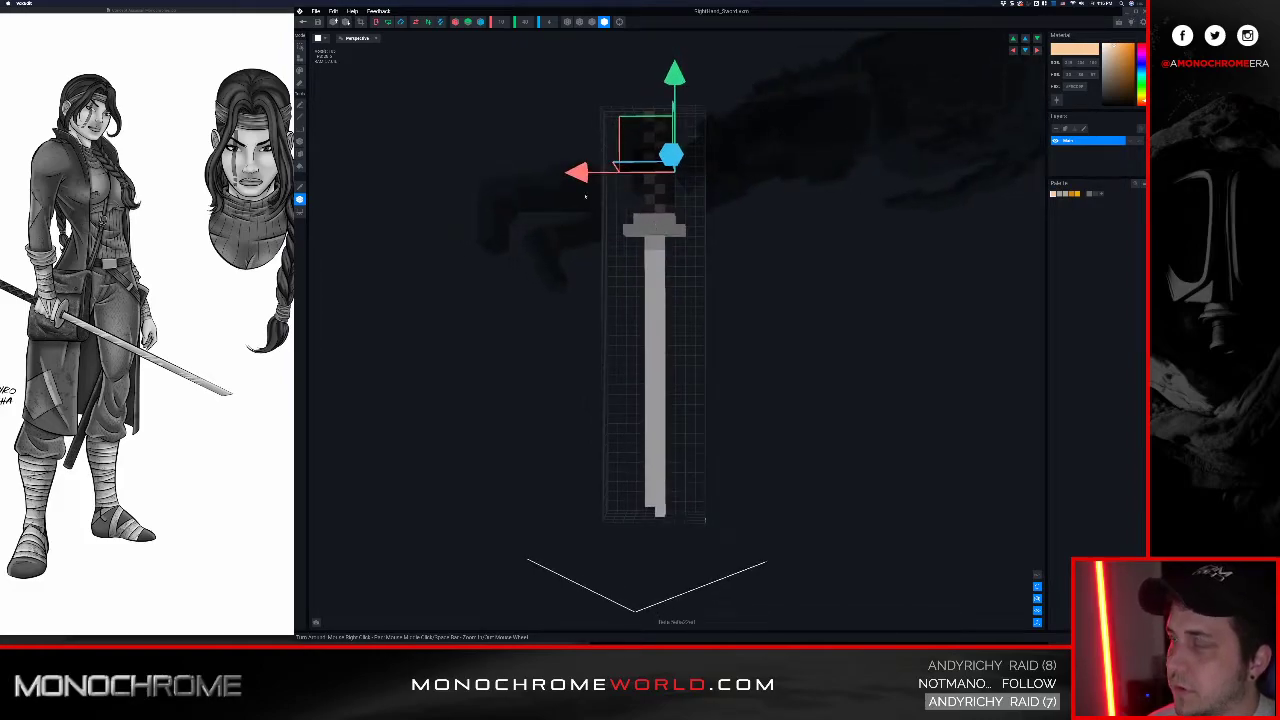
click(304, 22)
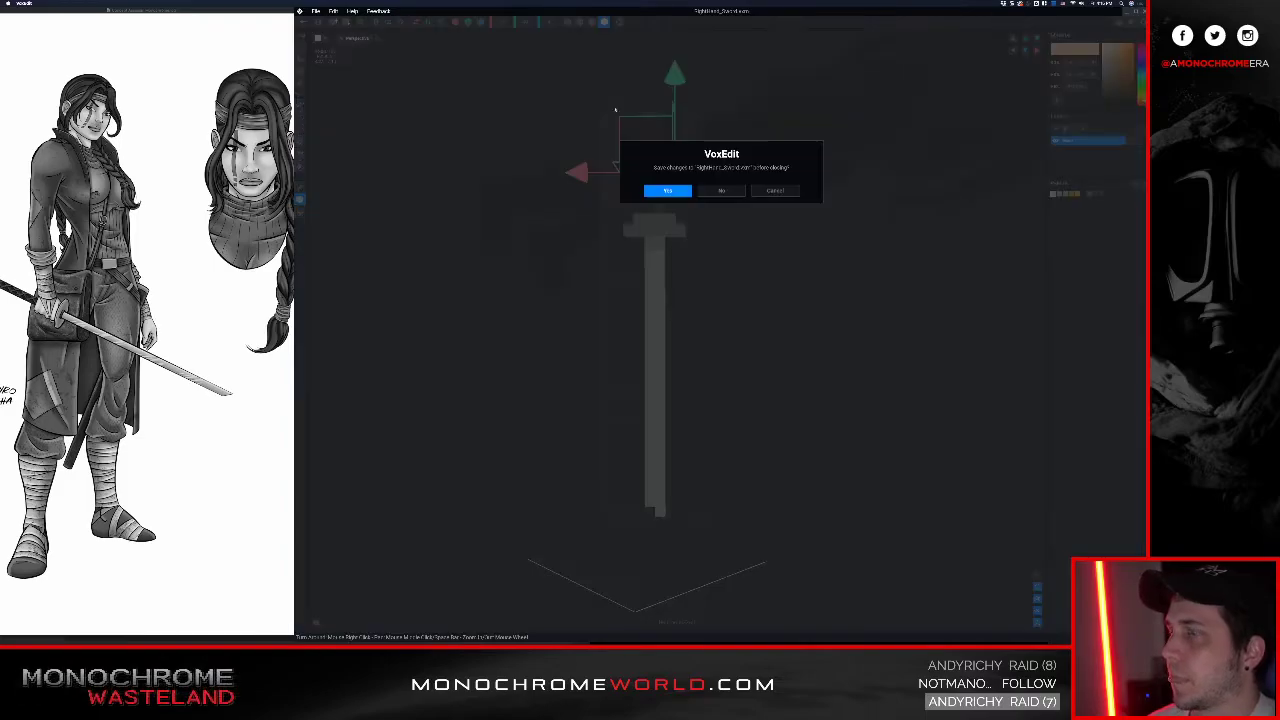
click(668, 191)
Step: Inspect from the side and above how the sword's grip and guard sit in the right hand
scroll(718, 232, up, 5)
right_drag(719, 232, 848, 336)
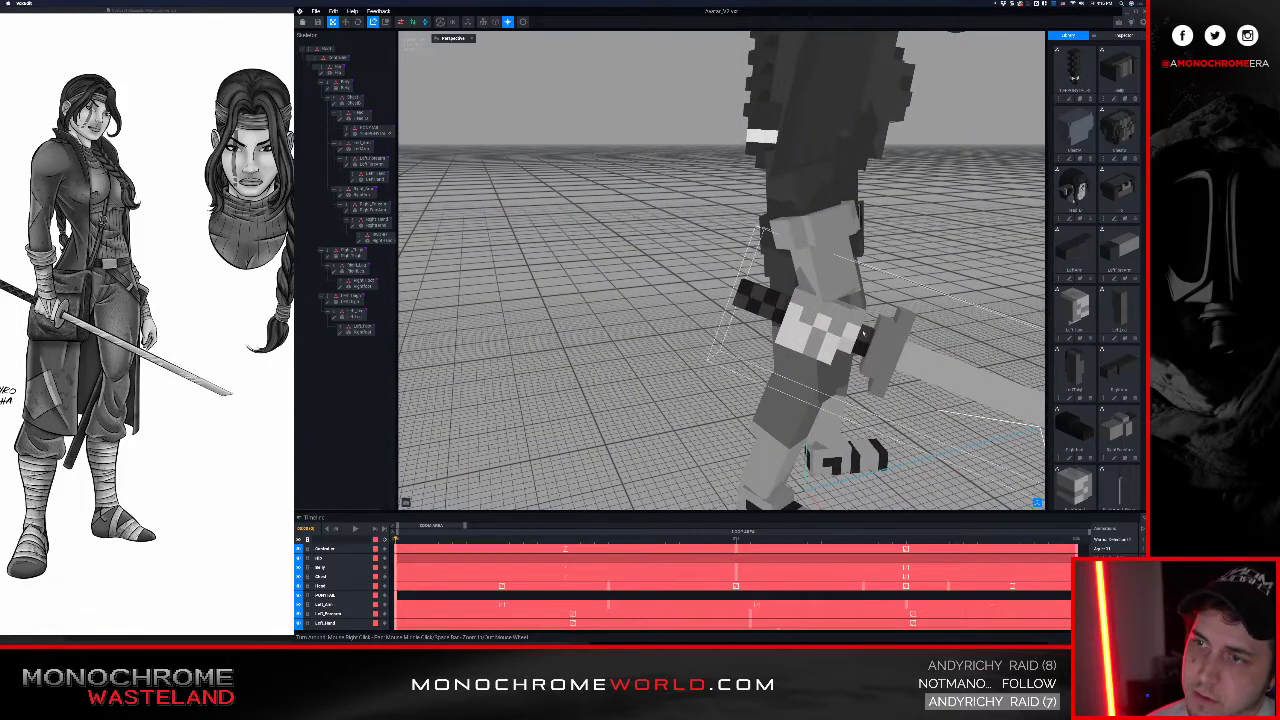
middle_drag(872, 338, 740, 271)
scroll(884, 354, down, 2)
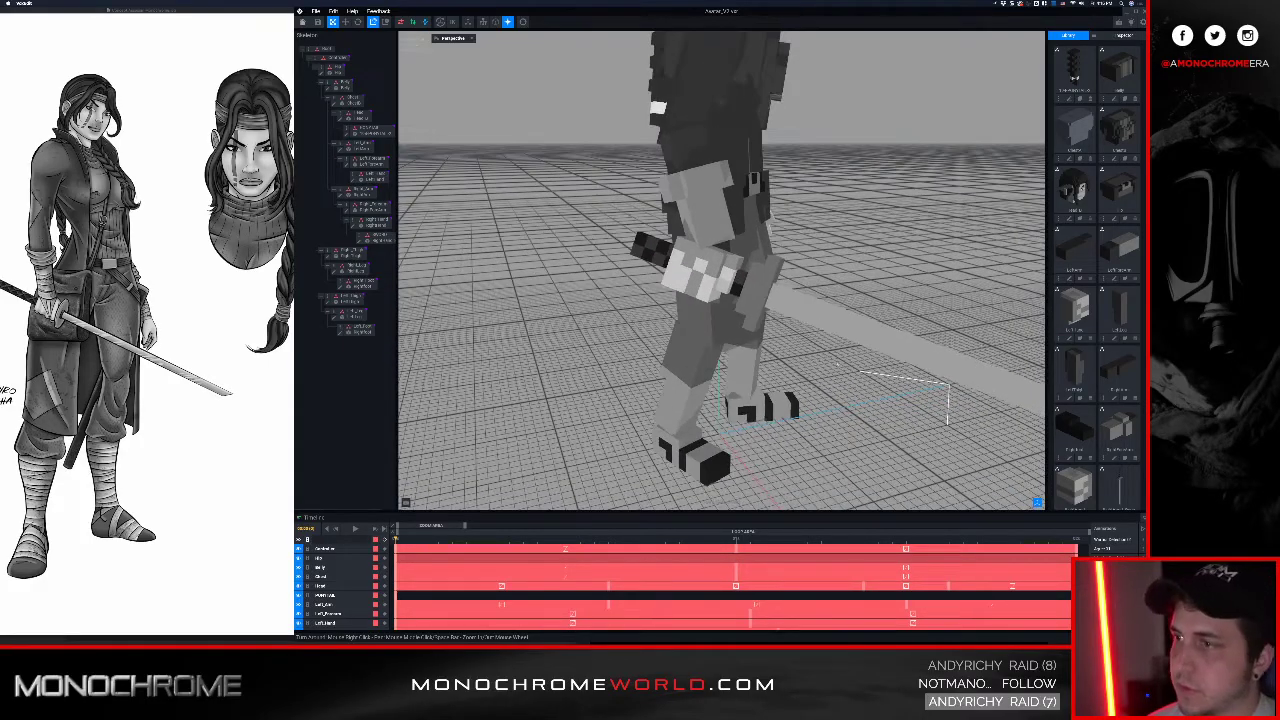
scroll(720, 255, up, 2)
right_drag(705, 245, 753, 289)
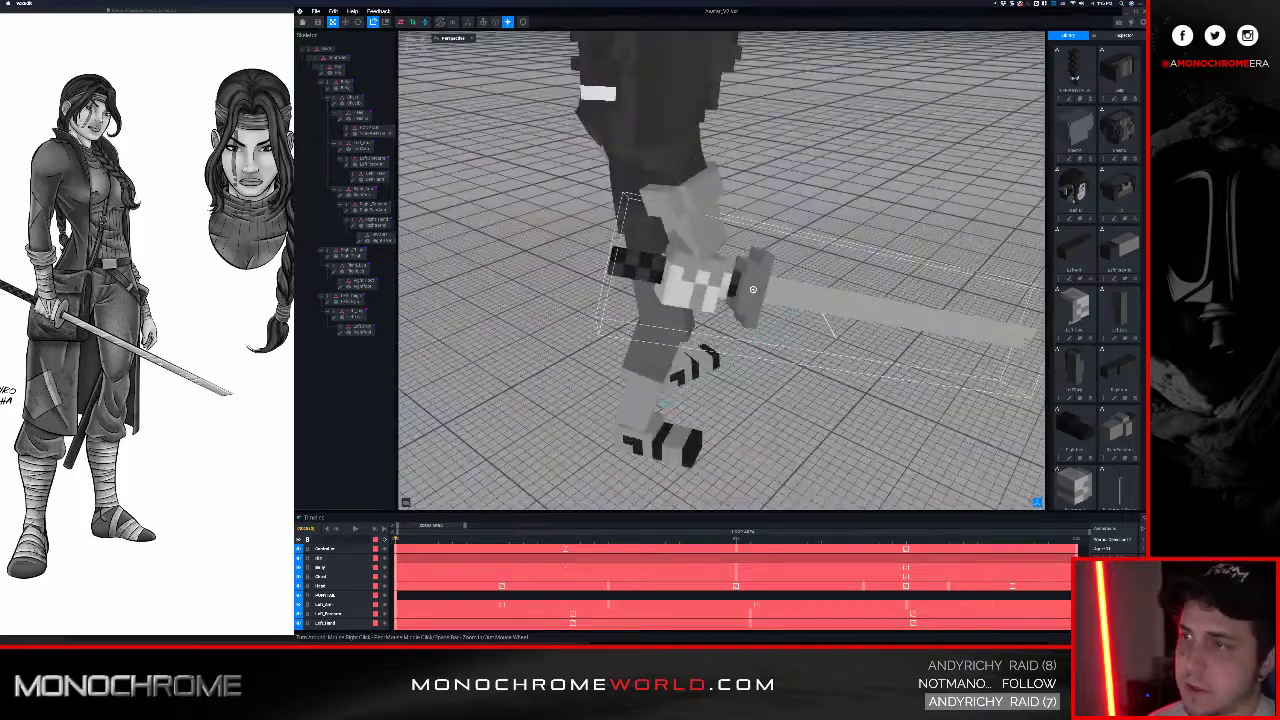
Step: Reopen the model of the sword in the right hand, sample the dark colour of its grip and save it
click(655, 263)
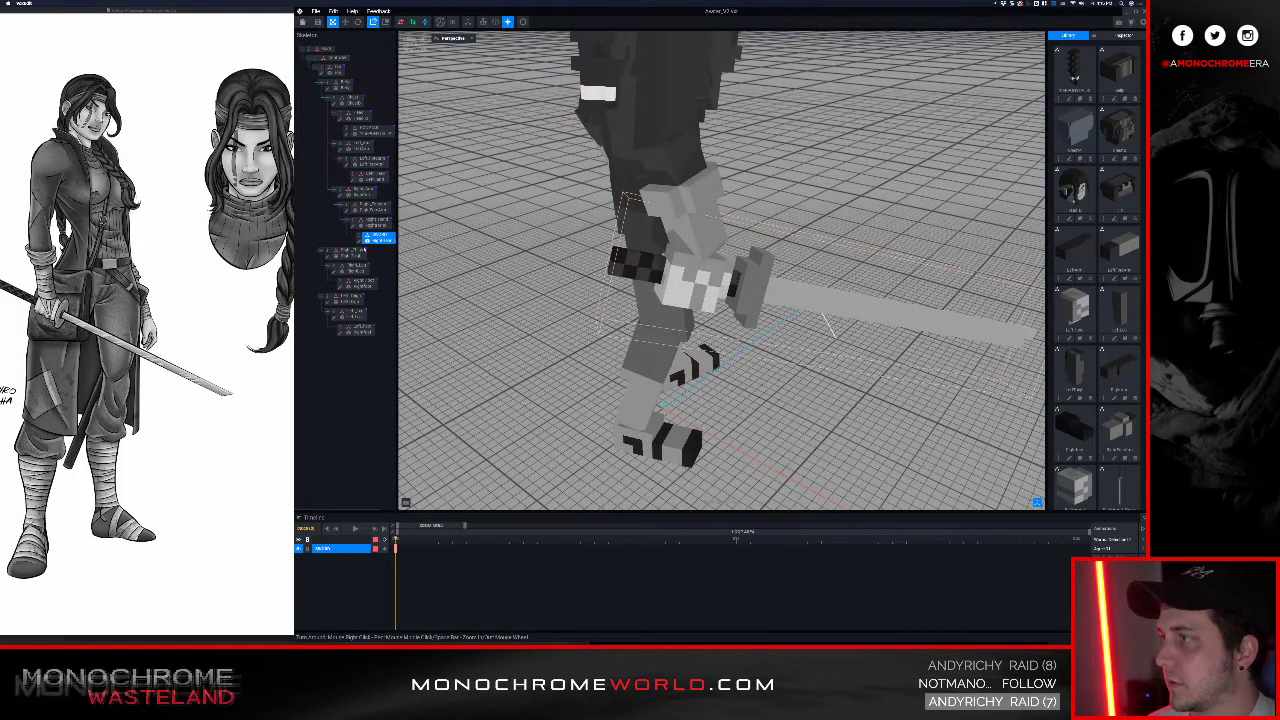
click(360, 242)
scroll(643, 197, up, 5)
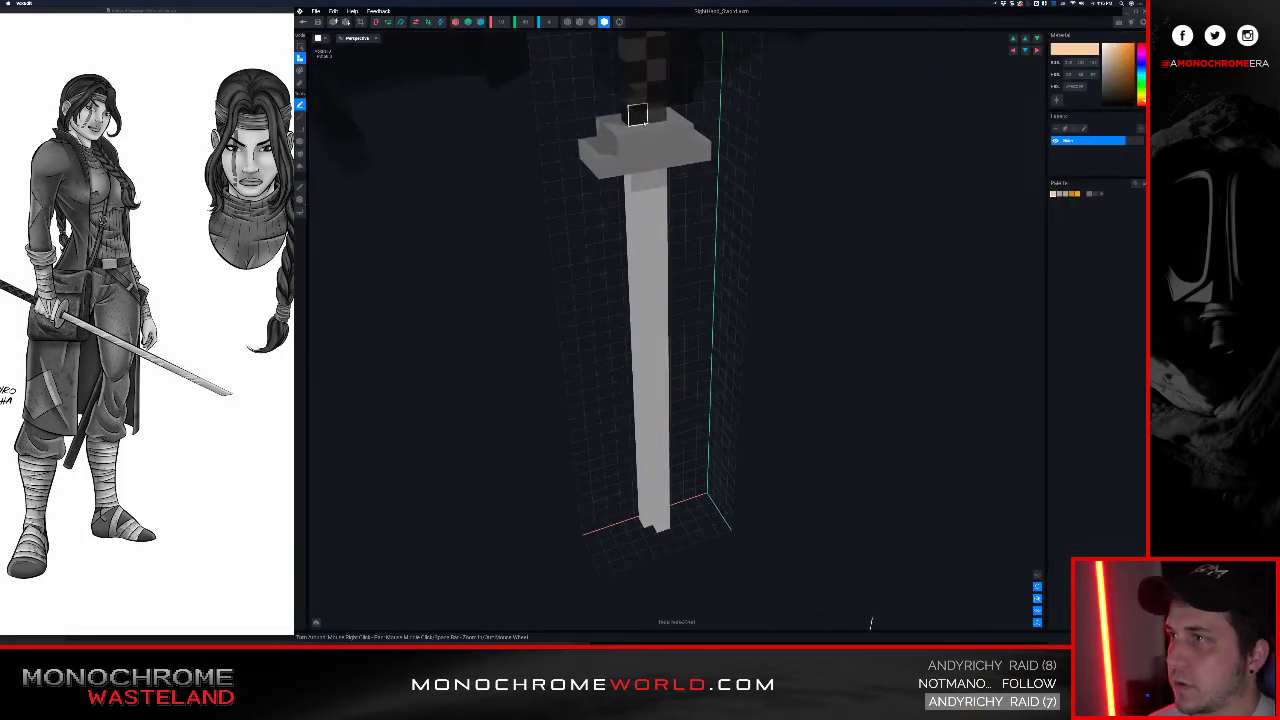
click(636, 84)
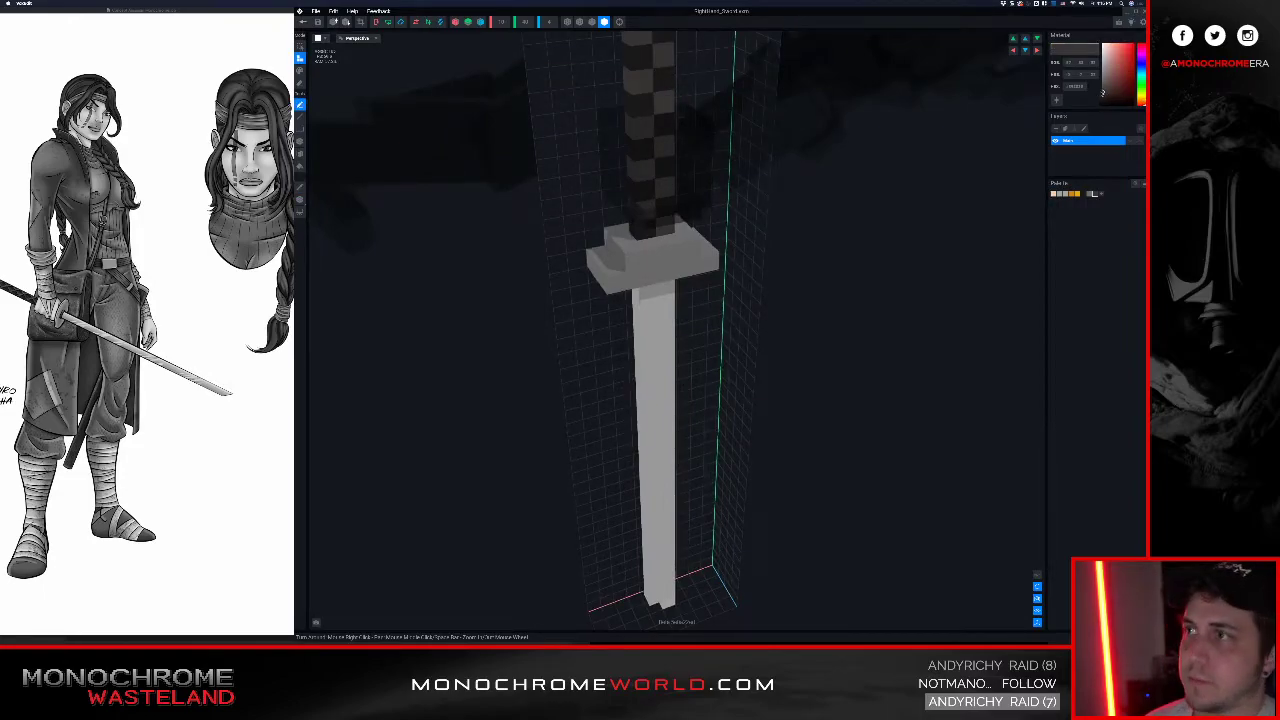
click(317, 21)
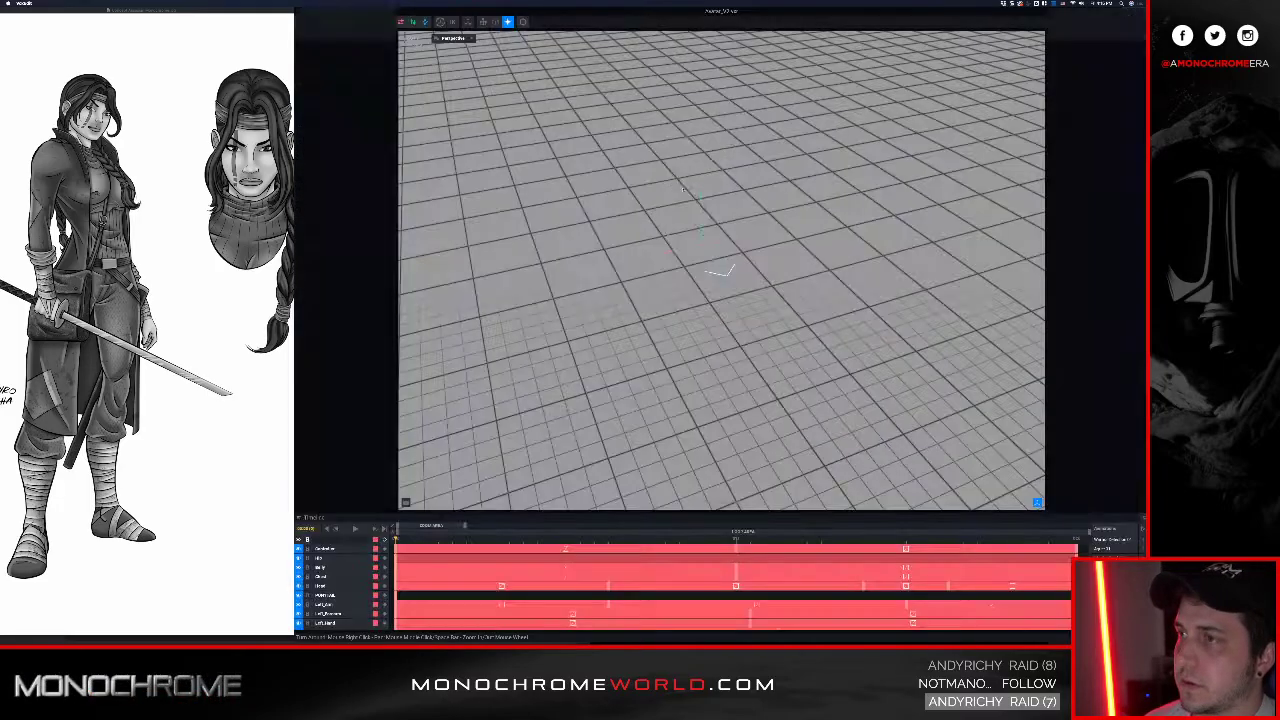
Step: Examine the held sword's overall angle and the shape of its blade tip up close
right_drag(713, 212, 730, 294)
scroll(730, 294, down, 5)
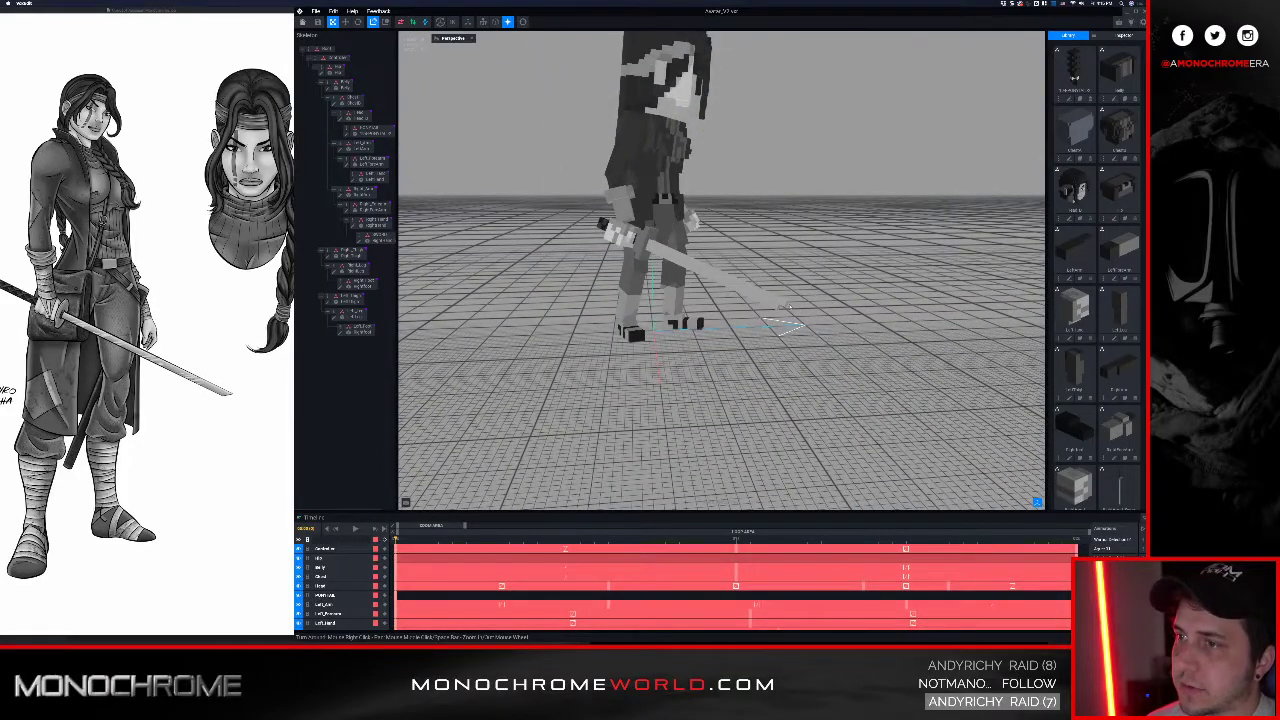
scroll(790, 309, up, 10)
scroll(794, 314, down, 3)
right_drag(794, 314, 893, 325)
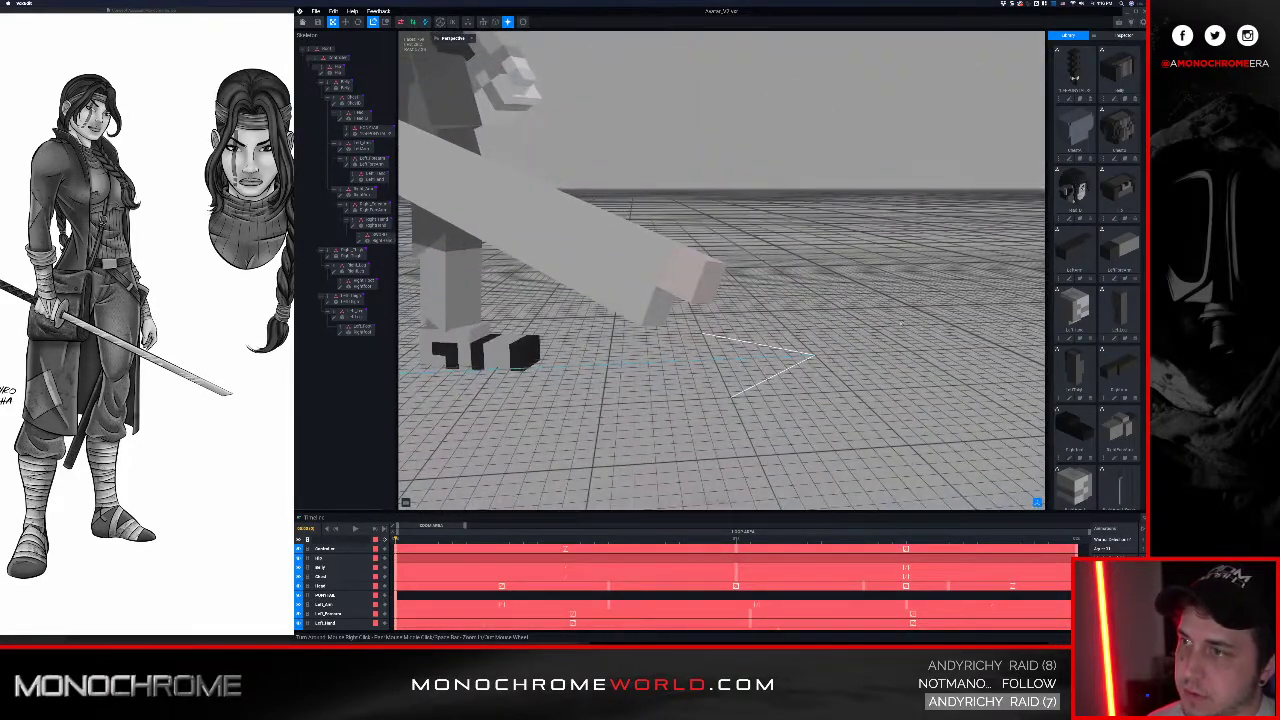
scroll(711, 303, down, 5)
scroll(711, 303, down, 3)
right_drag(711, 303, 660, 265)
Step: Select the sword on the avatar and open its model to work on the blade
click(666, 263)
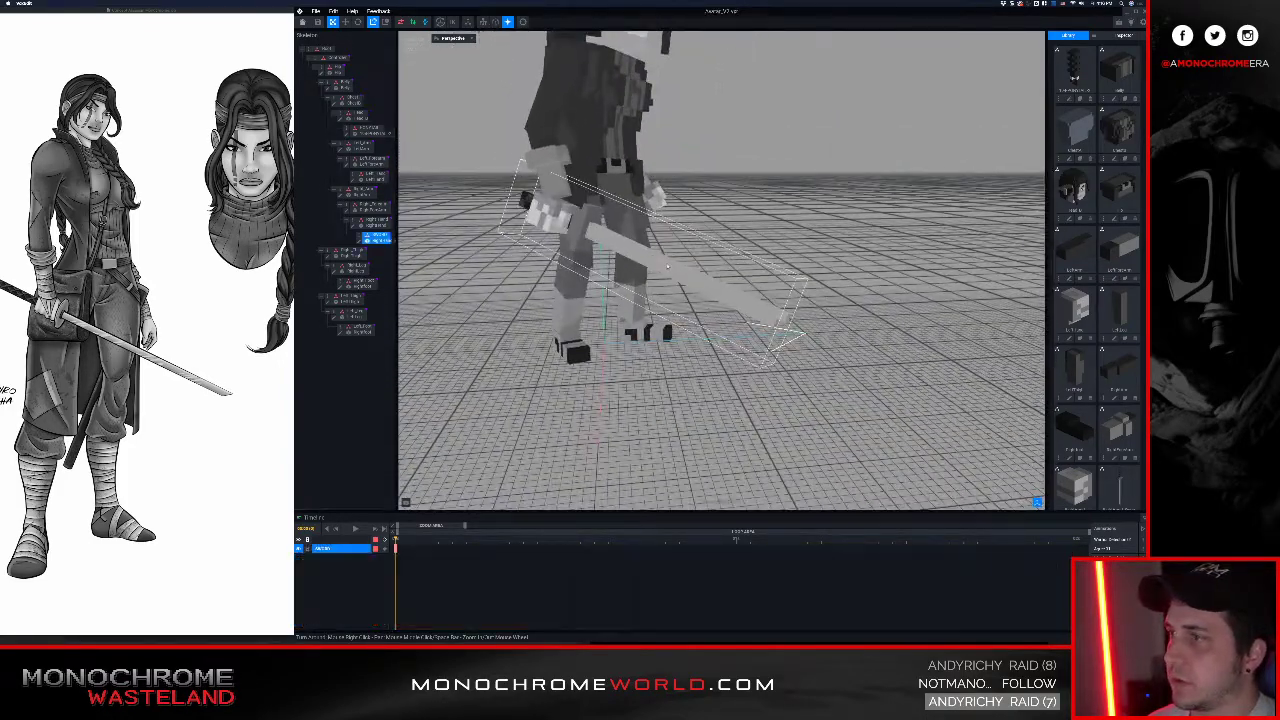
click(361, 241)
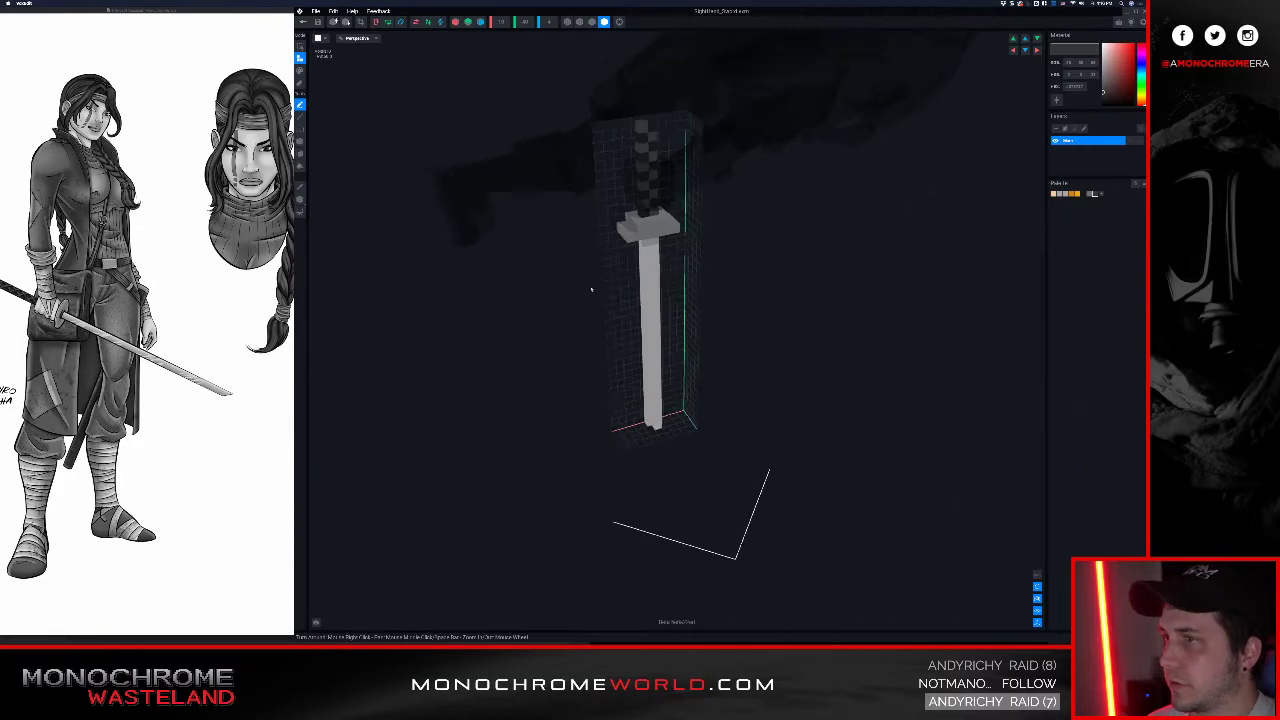
scroll(636, 289, down, 1)
right_drag(662, 296, 660, 308)
scroll(658, 312, up, 4)
right_drag(644, 413, 649, 406)
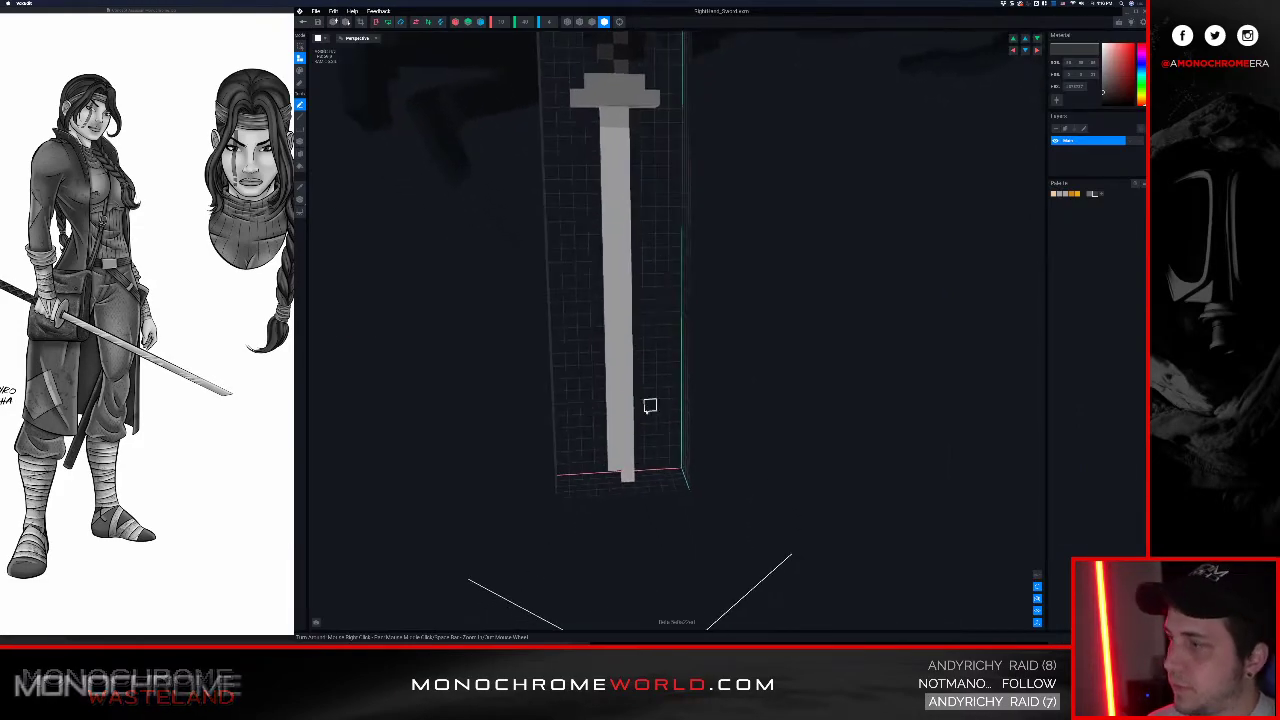
Step: Sample the blade's grey near the tip and switch to painting existing voxels
scroll(614, 474, up, 3)
right_drag(612, 477, 618, 492)
scroll(618, 492, up, 2)
middle_drag(618, 492, 624, 475)
key(i)
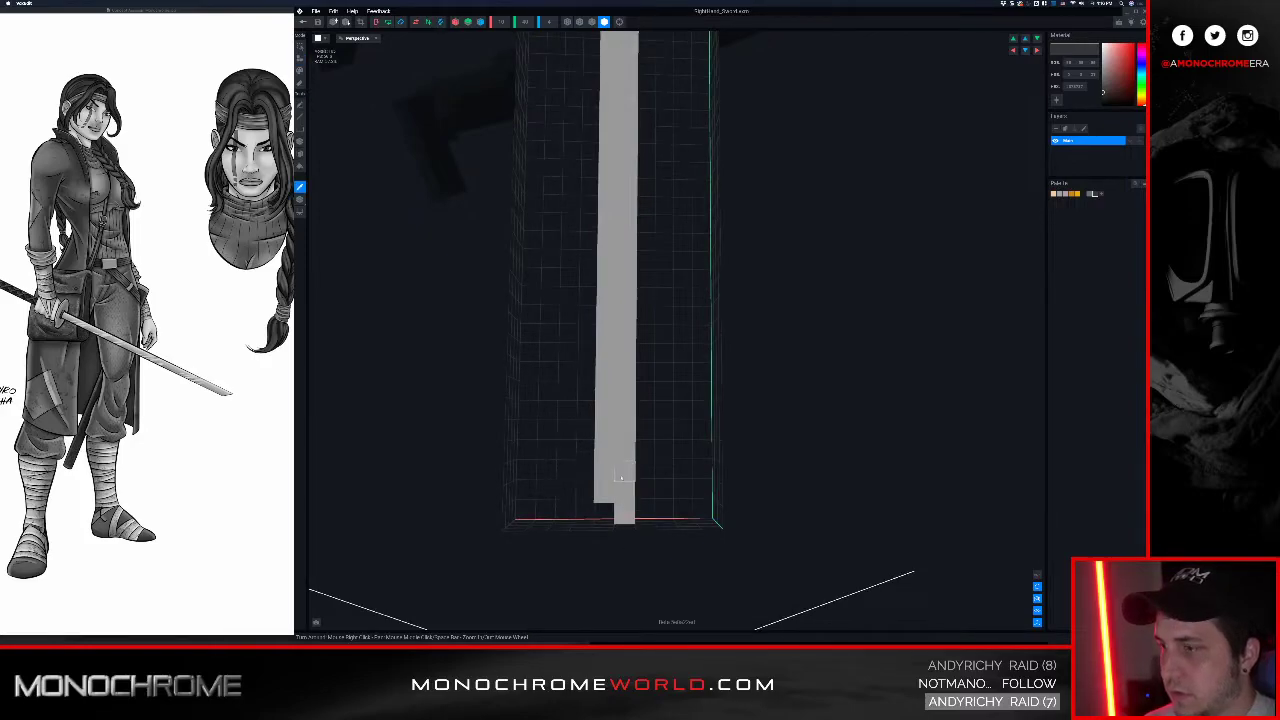
click(621, 478)
key(p)
scroll(614, 434, down, 3)
right_drag(614, 434, 617, 434)
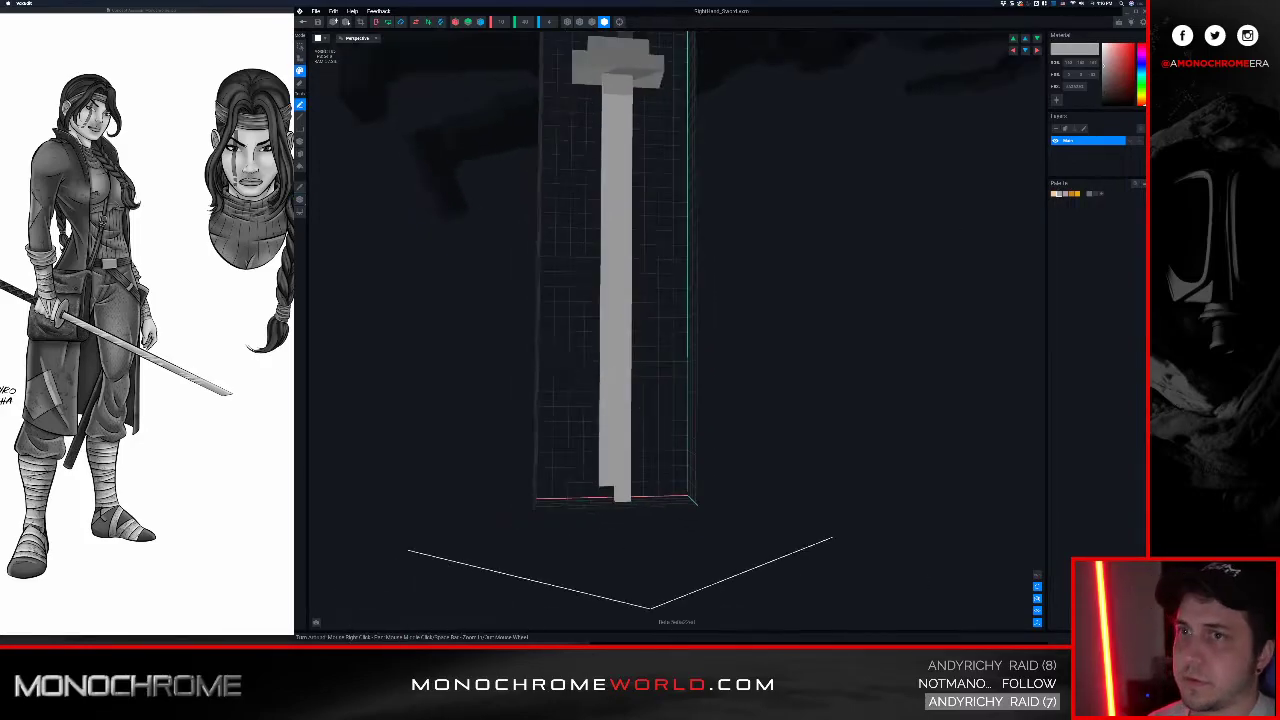
Step: Choose a lighter grey and paint staggered pairs of highlight voxels at intervals along the blade down to its tip
drag(1104, 67, 1104, 58)
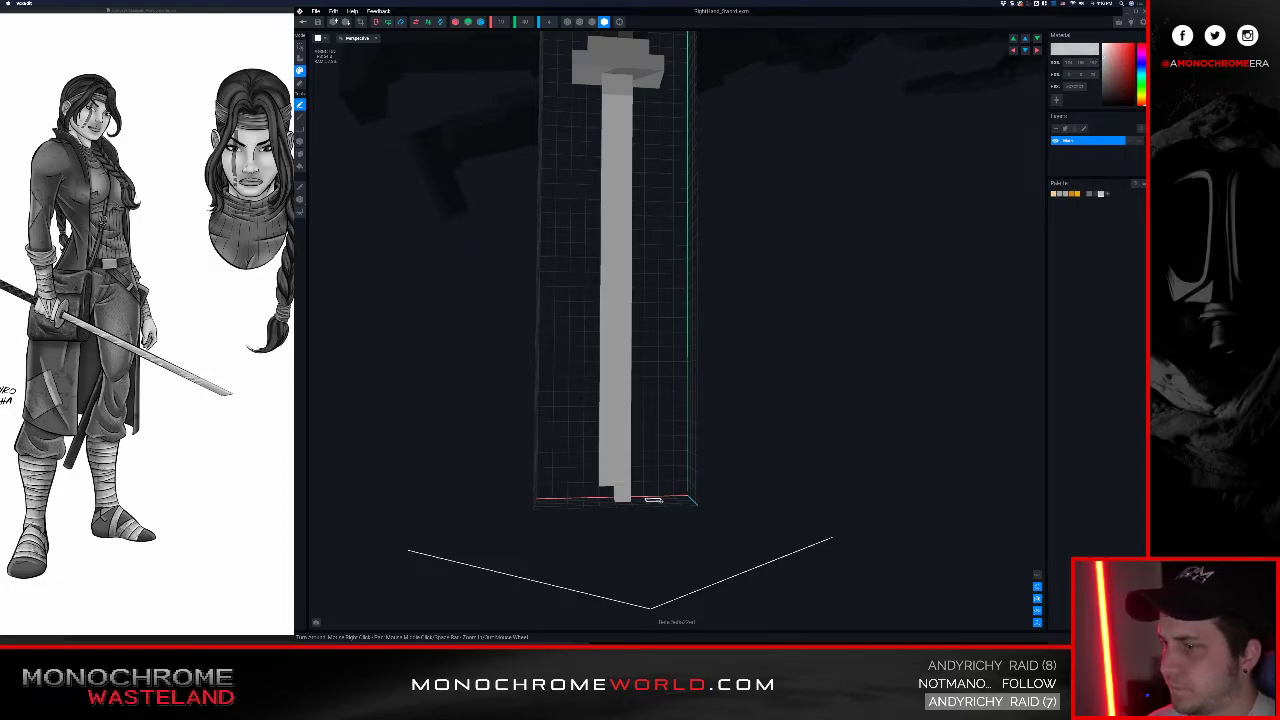
click(609, 171)
click(624, 185)
click(607, 244)
click(607, 369)
click(623, 384)
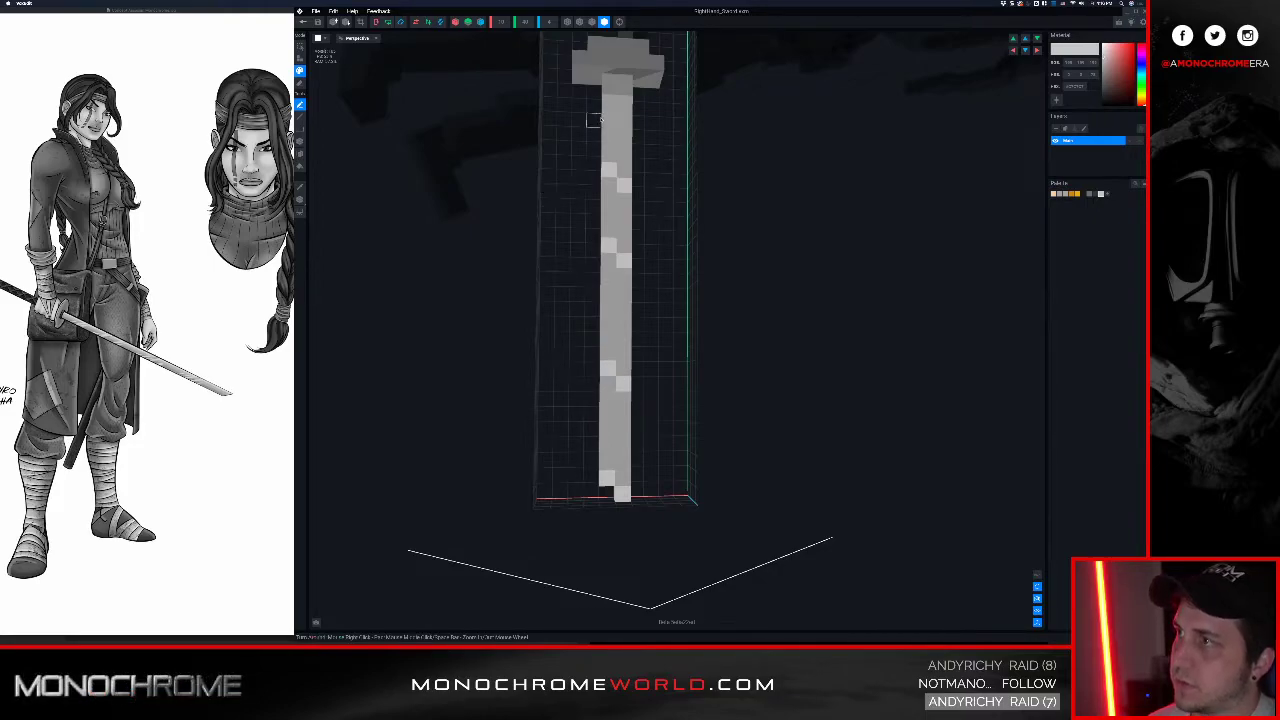
scroll(618, 398, down, 3)
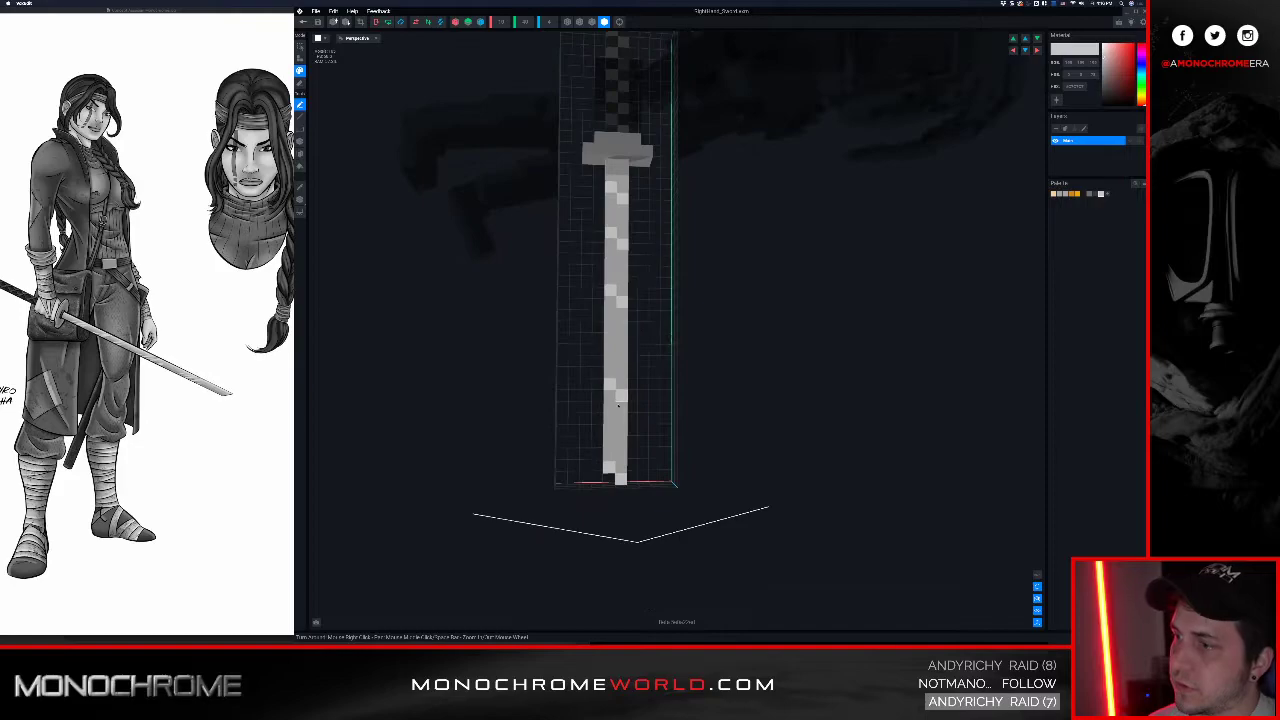
right_drag(616, 292, 611, 302)
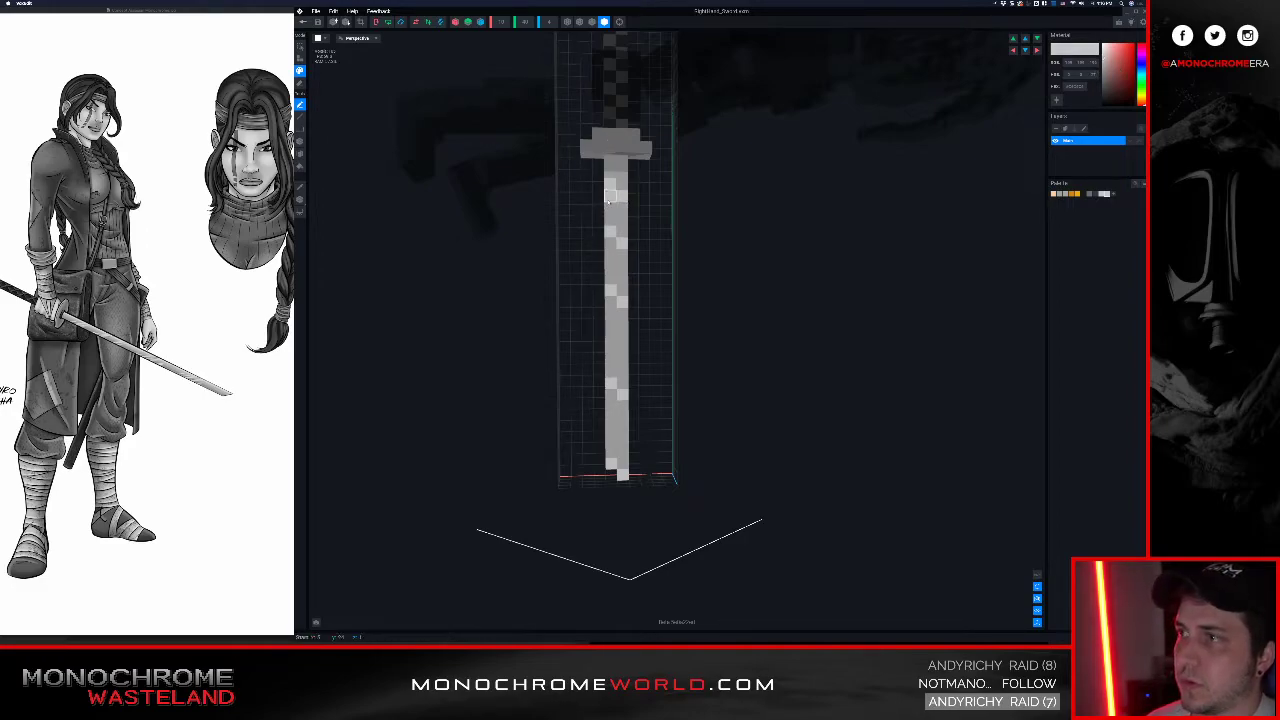
Step: Paint one lengthwise column of the blade in a slightly darker grey between the highlight voxels
drag(1101, 62, 1097, 64)
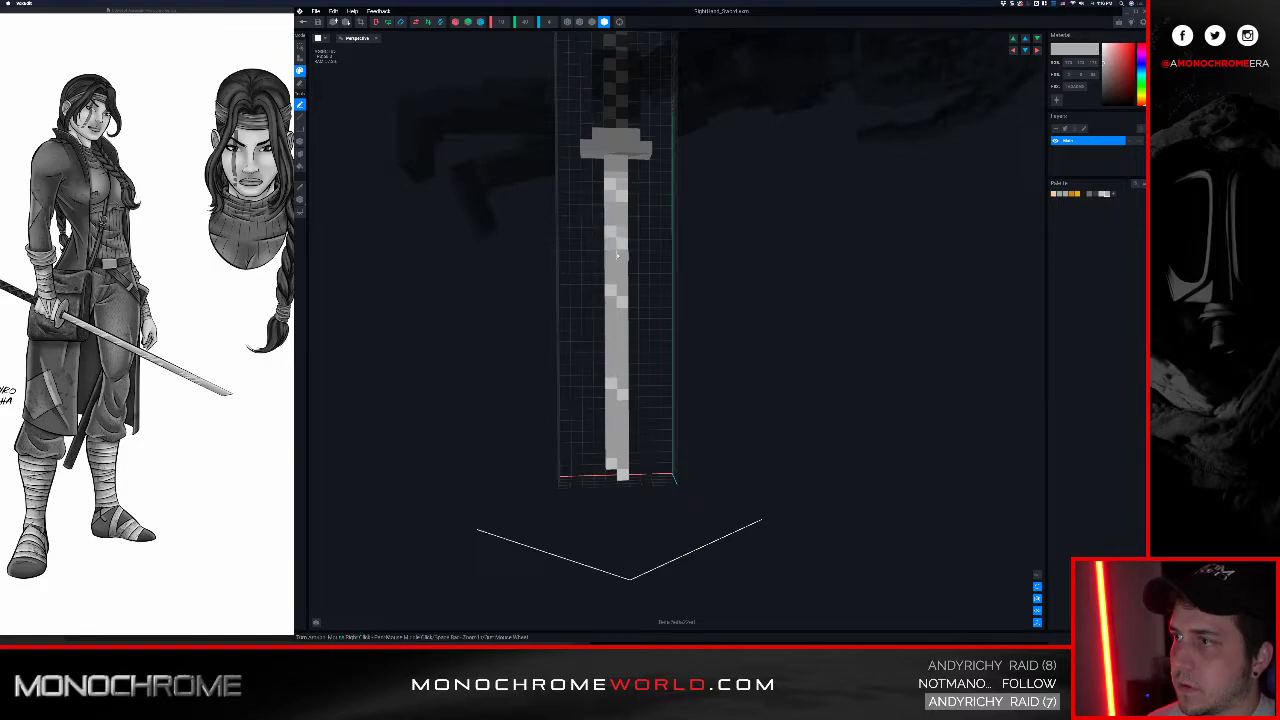
alt+click(612, 188)
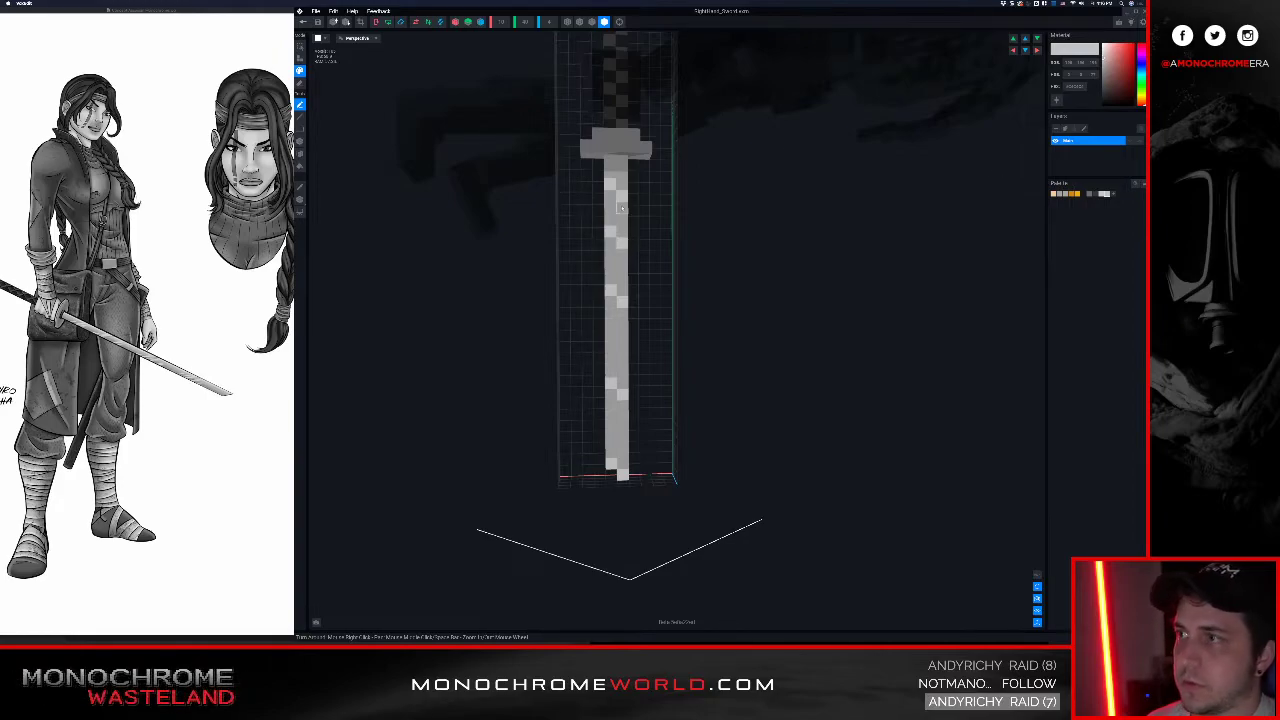
alt+click(623, 171)
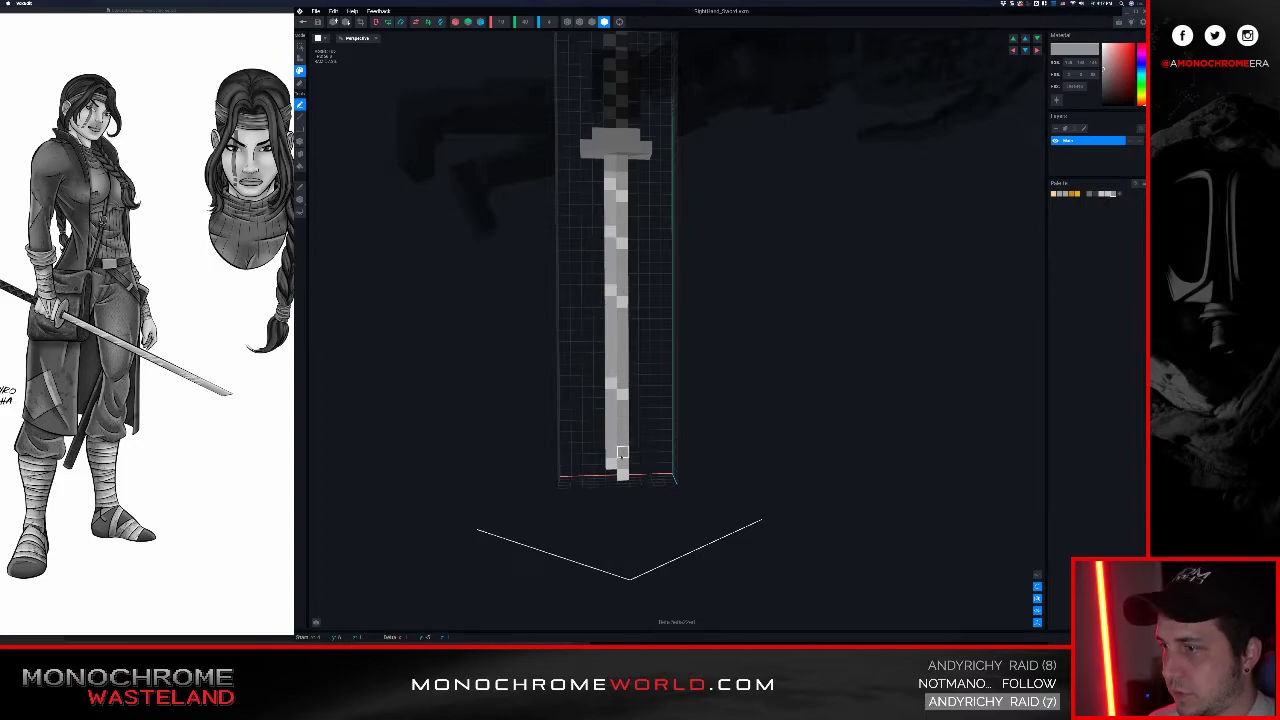
mouse_move(618, 366)
right_down()
mouse_move(710, 345)
mouse_move(675, 362)
mouse_move(624, 360)
right_up()
scroll(624, 360, up, 3)
middle_drag(624, 359, 628, 369)
right_drag(638, 369, 568, 255)
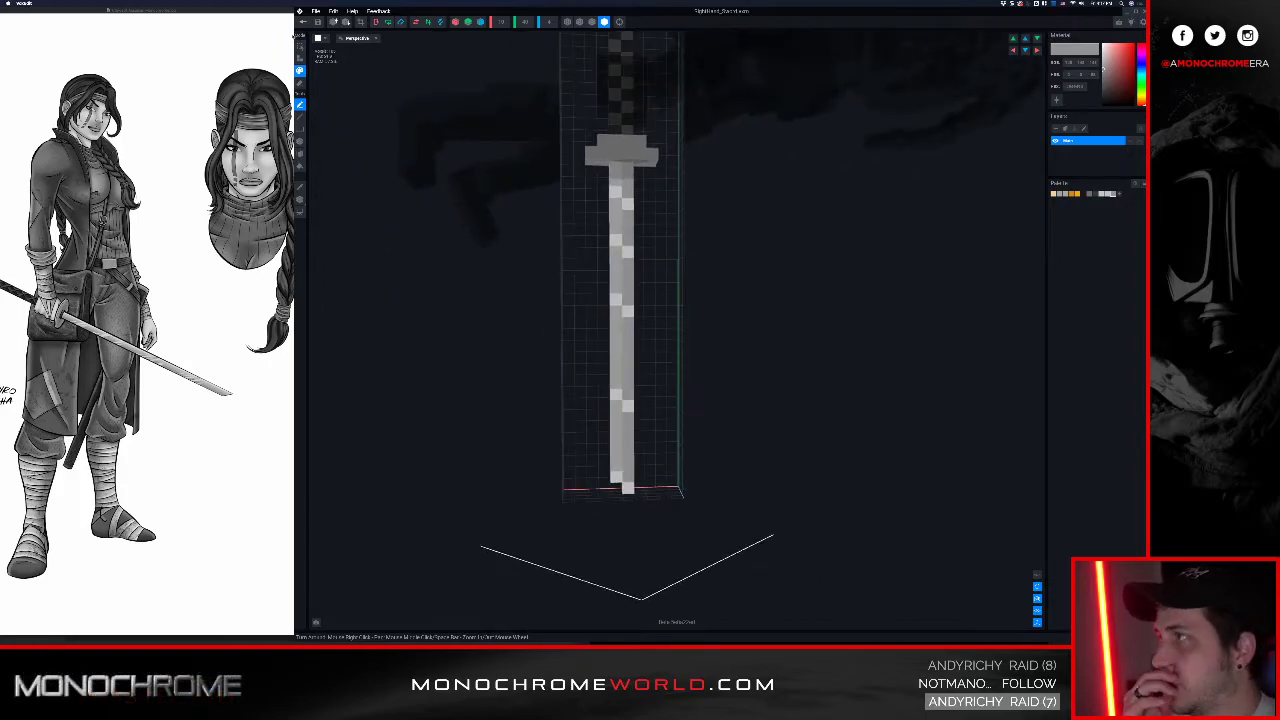
Step: Check the shading below the guard, then save the sword model and return to the avatar
mouse_move(636, 142)
right_down()
mouse_move(606, 143)
mouse_move(642, 128)
right_up()
scroll(643, 134, up, 3)
scroll(643, 134, up, 3)
right_drag(646, 182, 647, 183)
scroll(648, 184, down, 3)
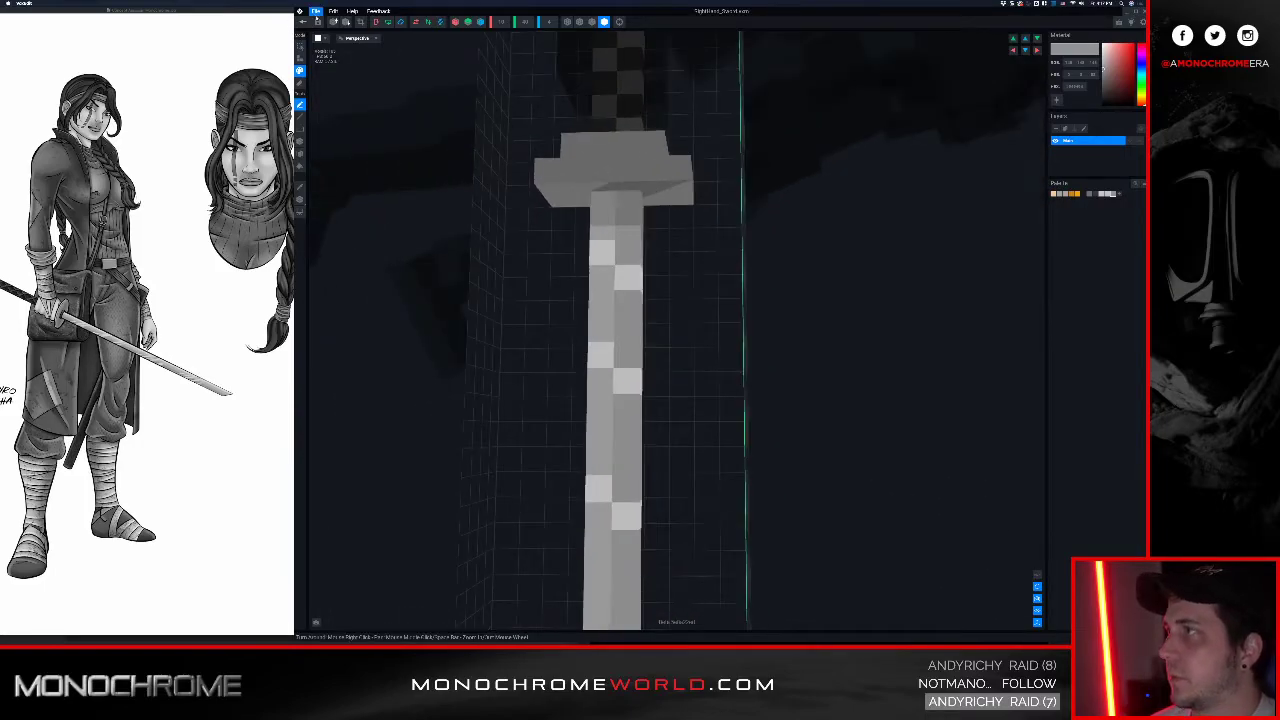
click(304, 21)
click(670, 192)
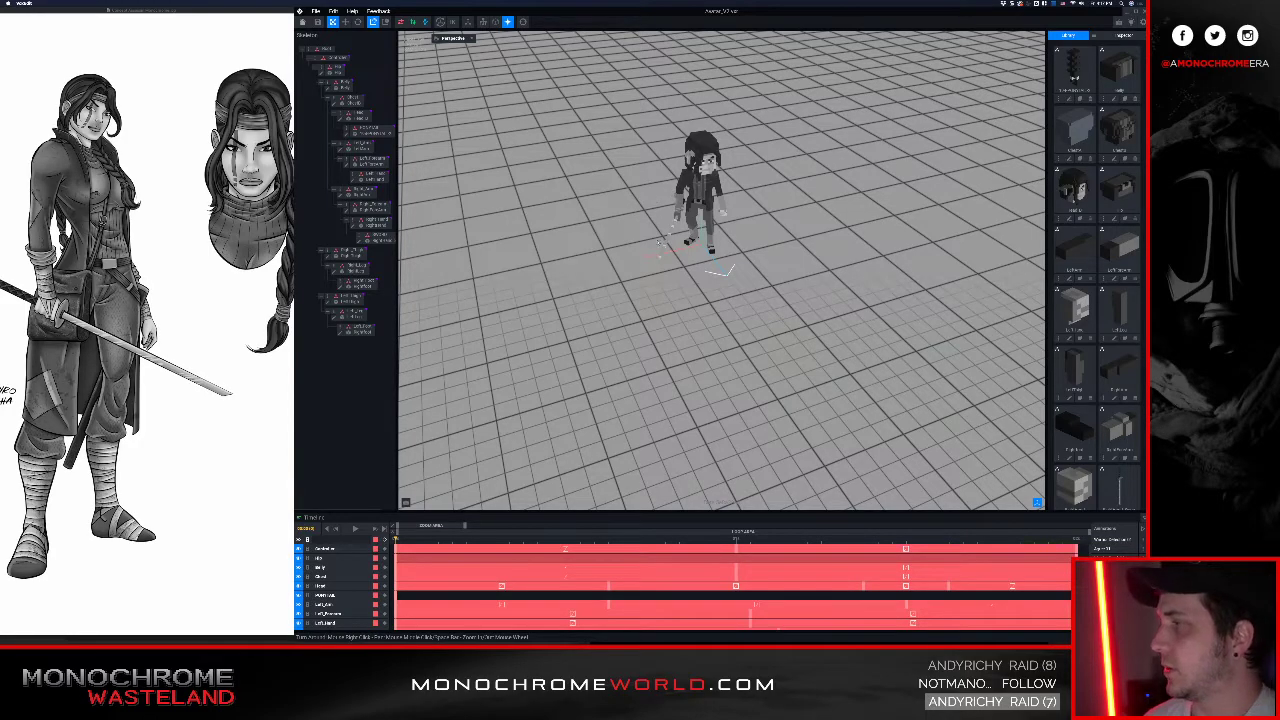
Step: Examine the shaded blade and checkered grip in the character's right hand from the side
middle_drag(690, 210, 692, 290)
scroll(690, 290, up, 5)
right_drag(560, 370, 680, 300)
scroll(680, 300, up, 6)
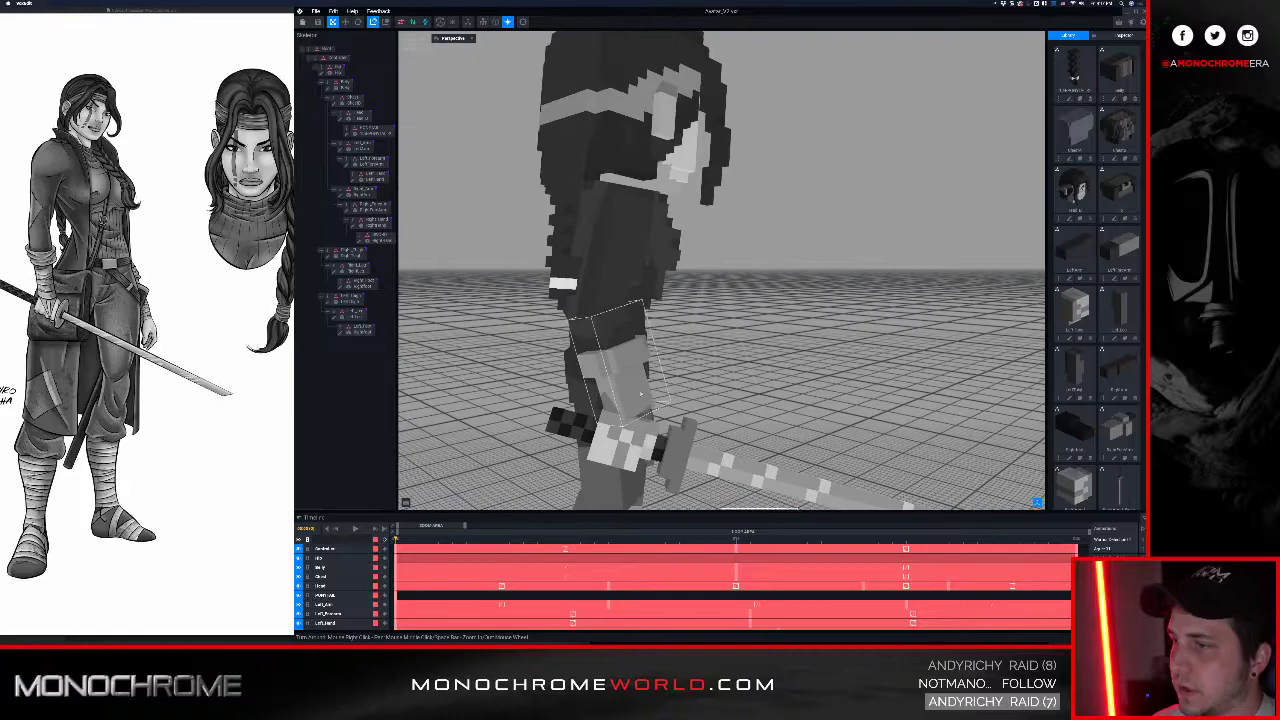
scroll(672, 414, up, 2)
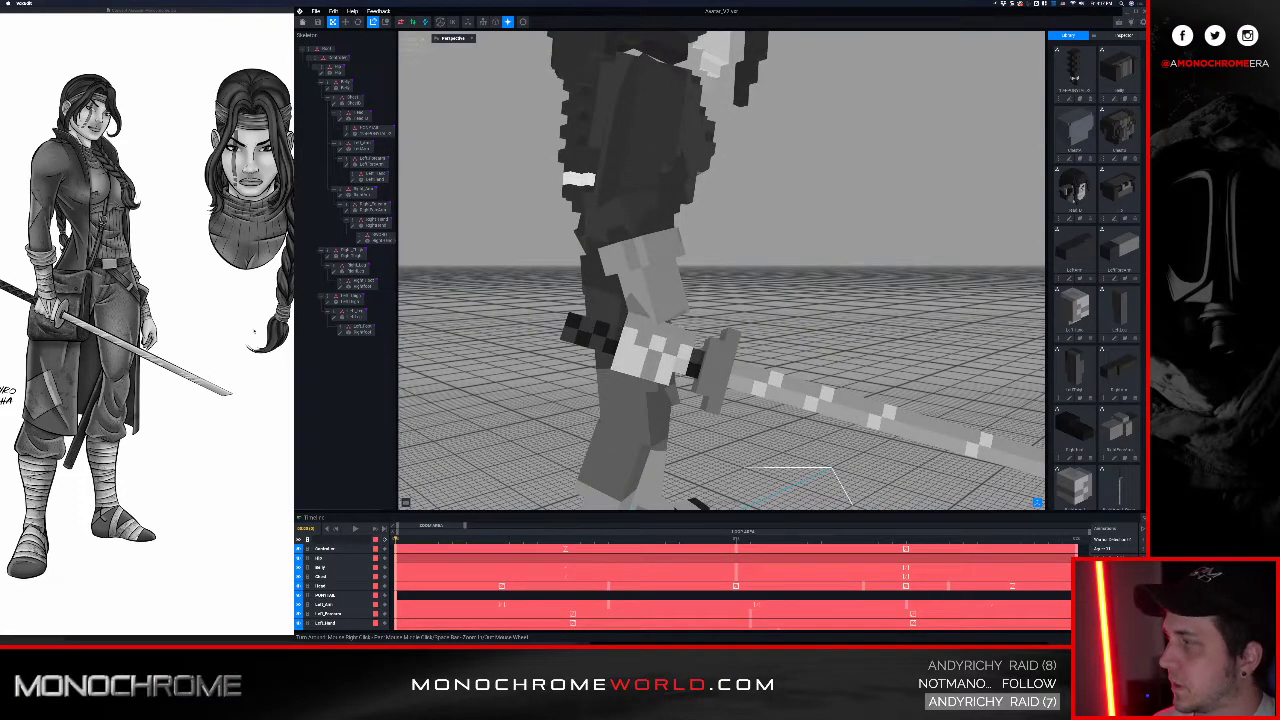
Step: Reposition and slightly widen the reference drawing's window to show the whole sword including its pommel
drag(185, 9, 212, 10)
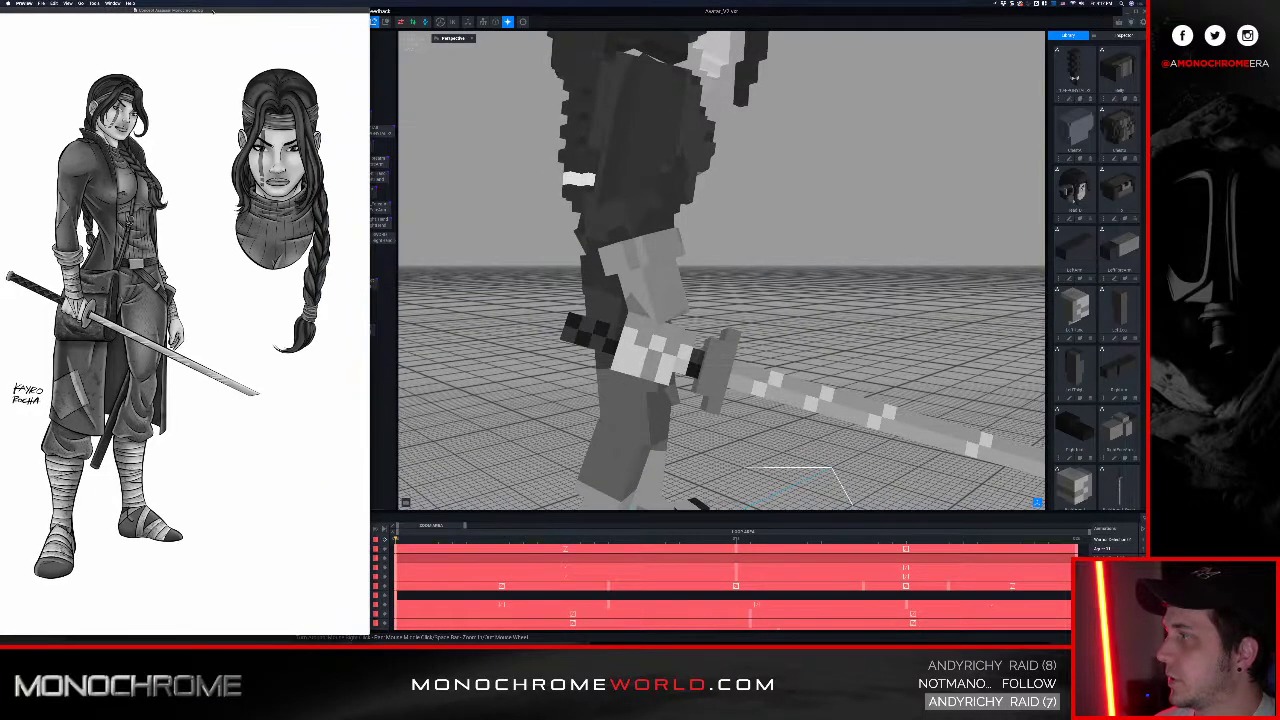
drag(369, 97, 372, 97)
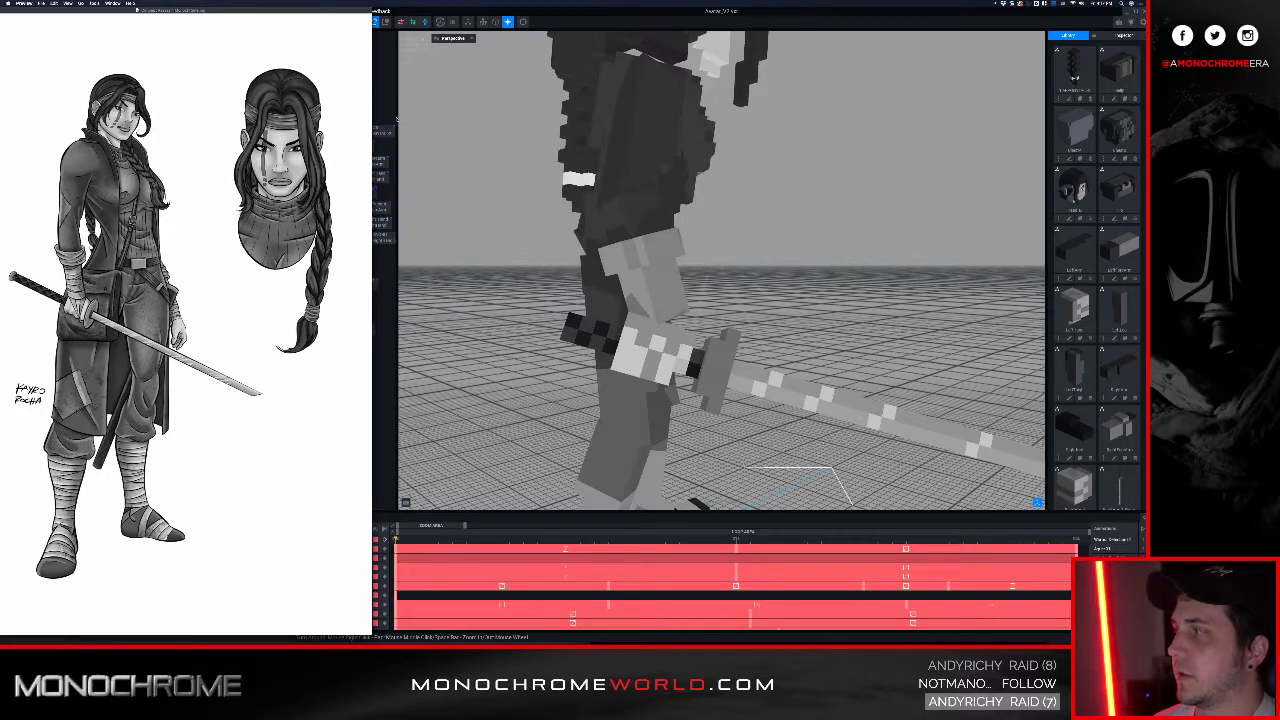
click(600, 342)
Step: Open the held sword's model again and set its grid height to 44, making room above the grip
click(710, 378)
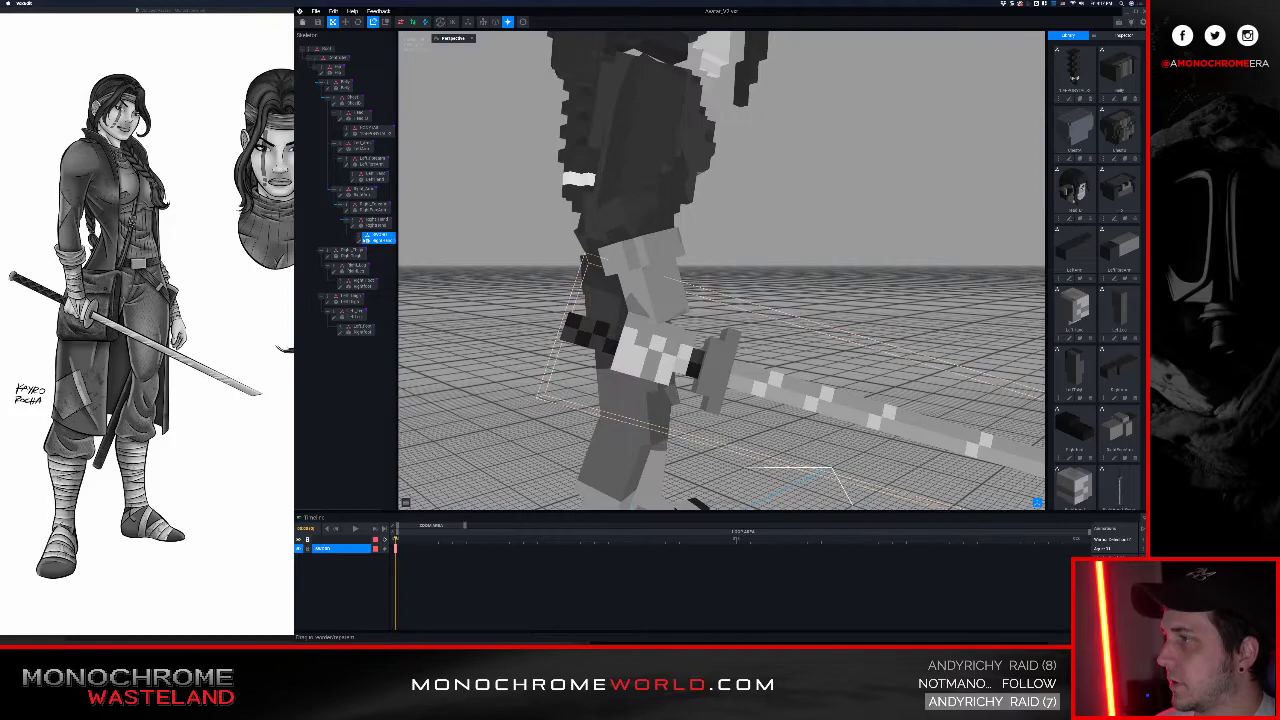
double_click(372, 238)
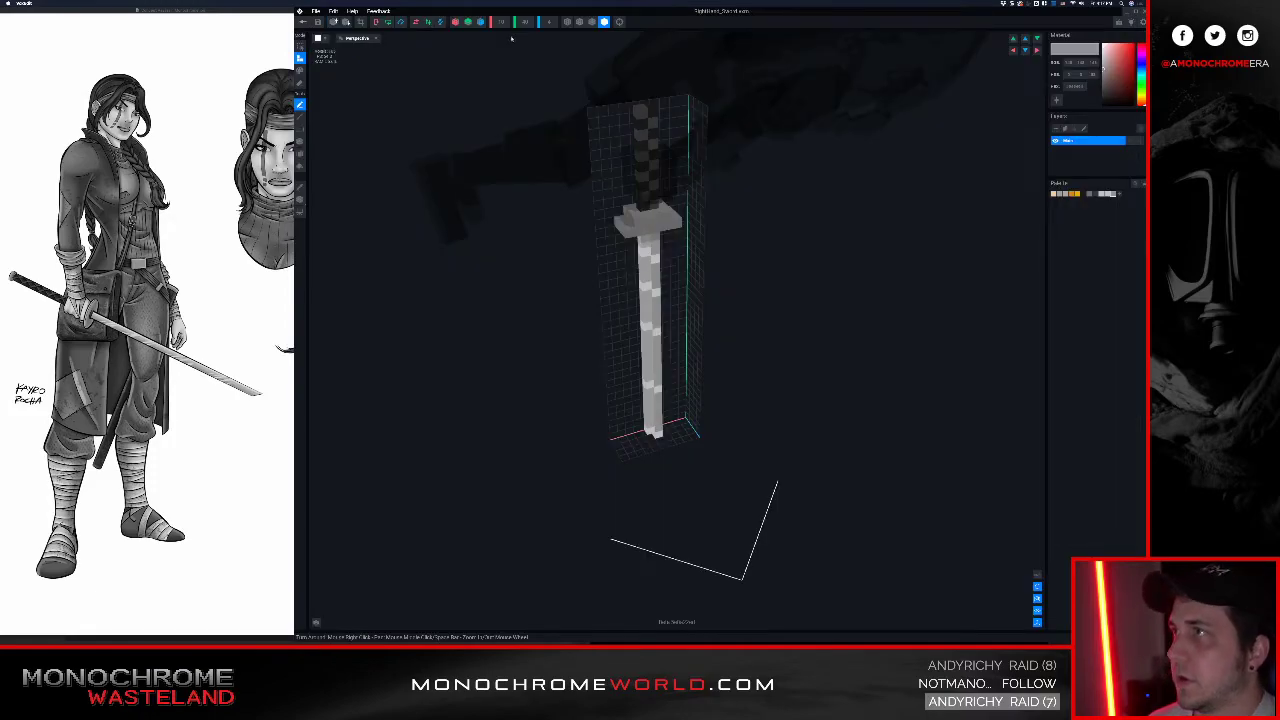
text(44)
key(Return)
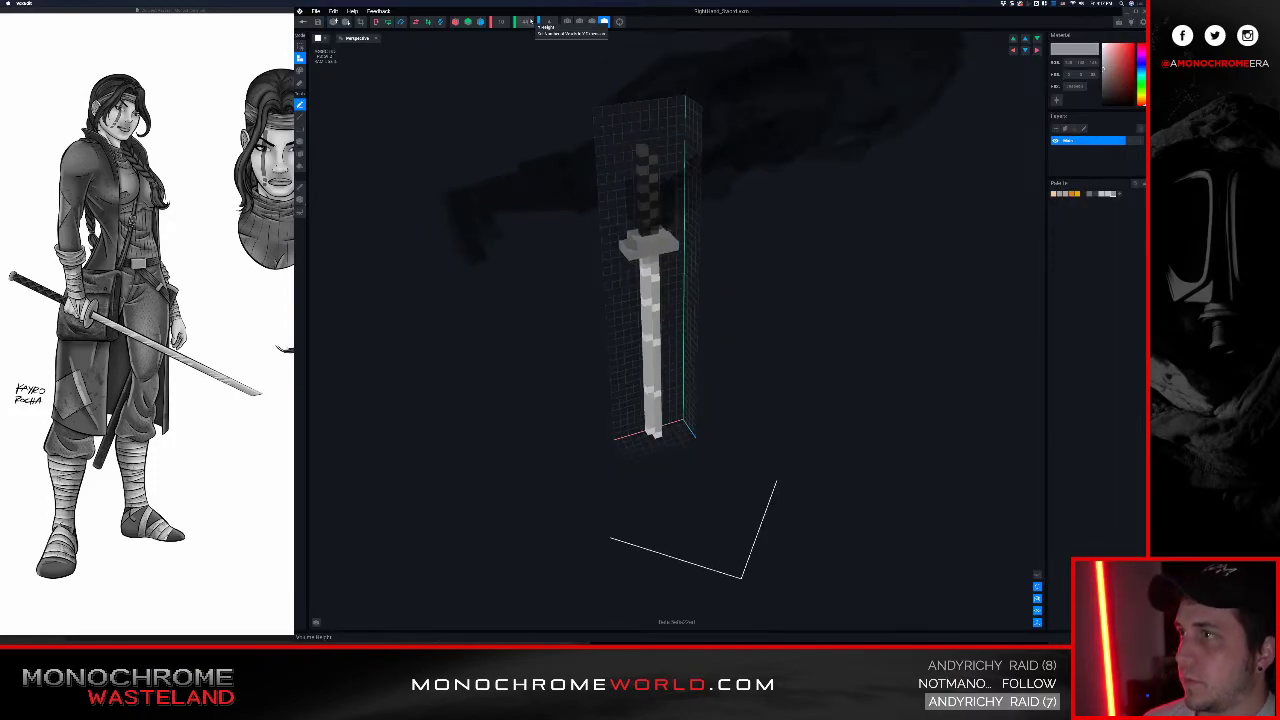
scroll(687, 174, up, 5)
scroll(634, 156, up, 4)
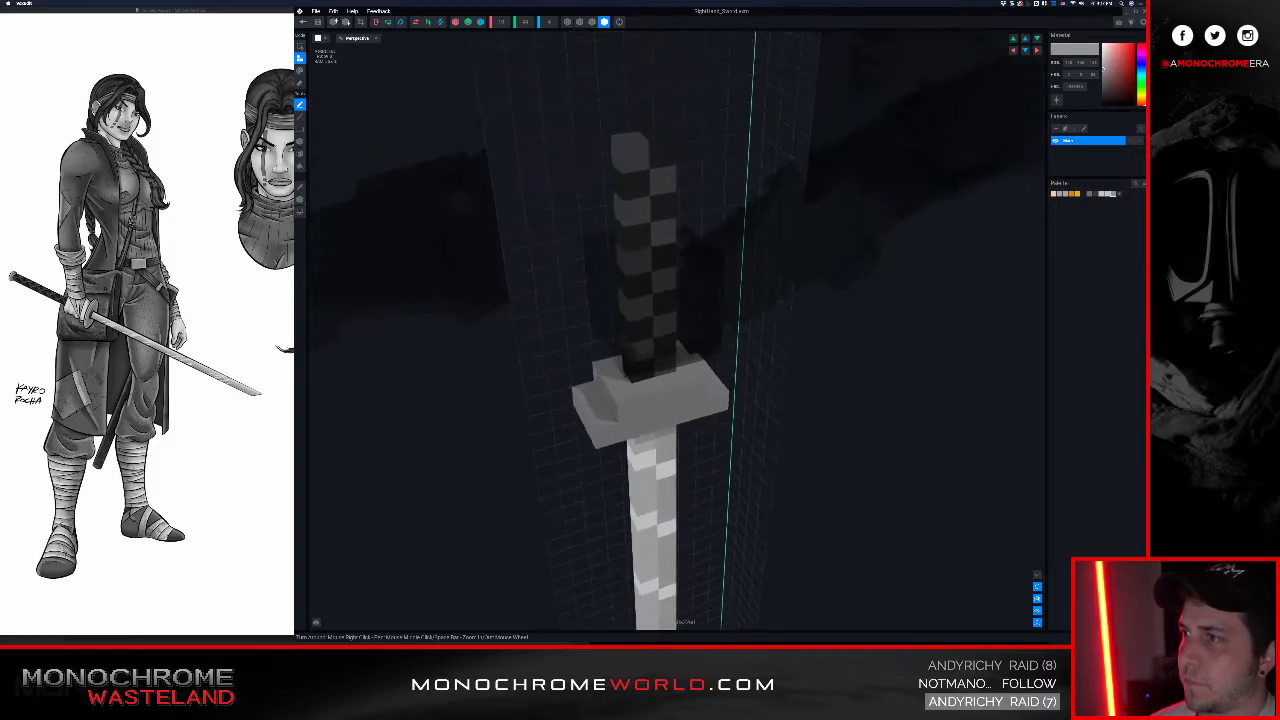
Step: Extend the katana's grip upward by adding dark grey voxels to its top end
scroll(634, 156, up, 2)
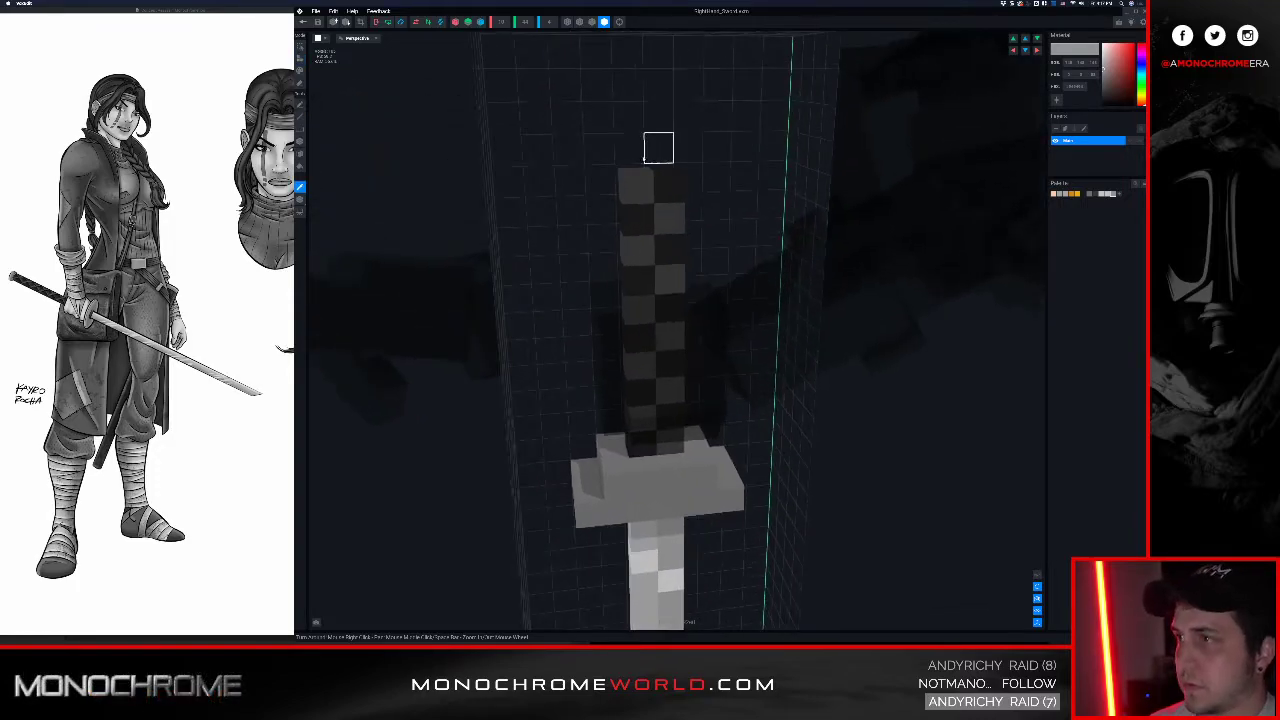
right_drag(657, 172, 668, 186)
click(636, 166)
click(664, 163)
click(634, 138)
click(660, 129)
right_drag(666, 137, 637, 157)
drag(674, 162, 661, 161)
Step: Continue the grip's alternating dark and lighter grey checker pattern on the added voxels
right_drag(654, 158, 649, 164)
click(660, 260)
click(683, 229)
click(656, 197)
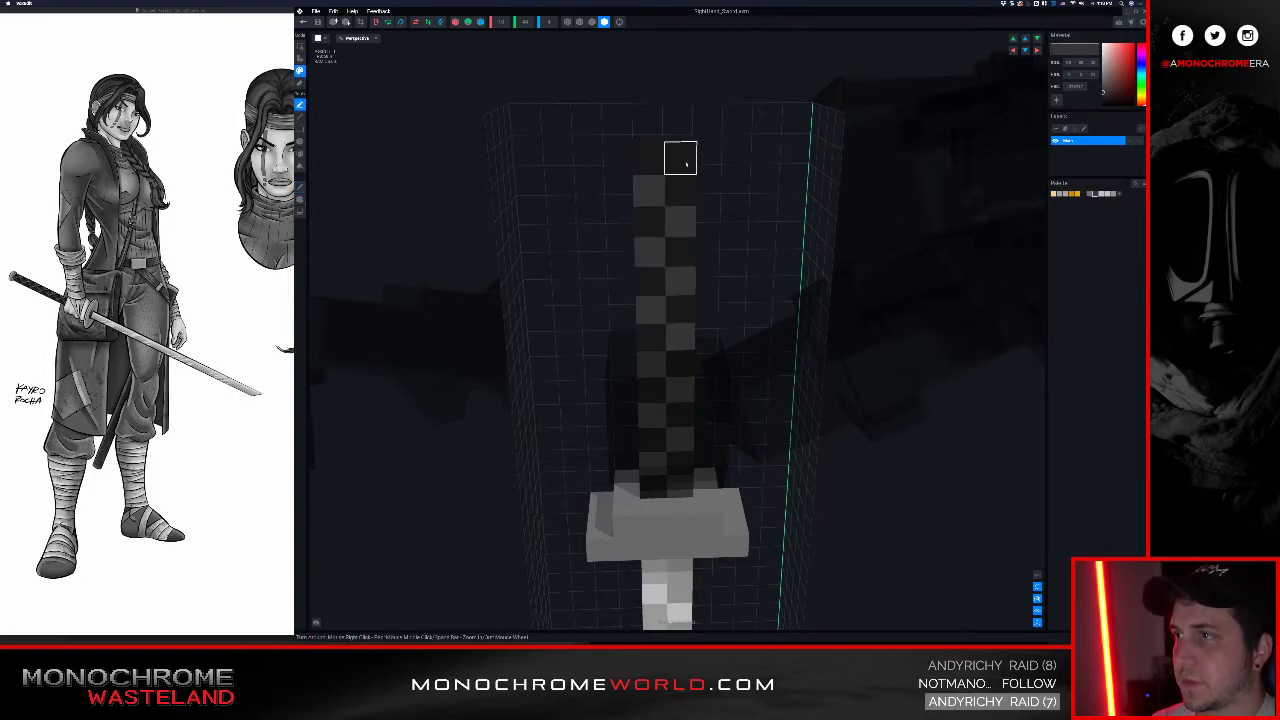
right_drag(649, 277, 672, 246)
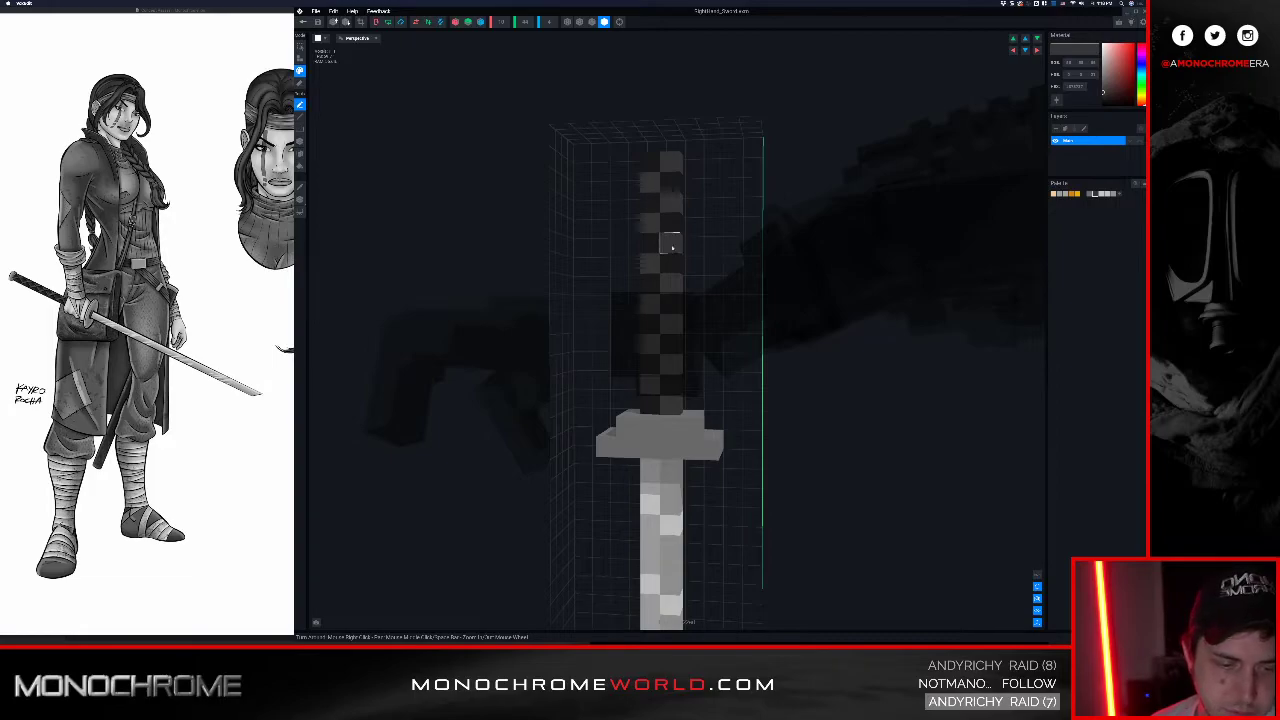
Step: Save the sword with its lengthened grip, return to the avatar and check it in the right hand
middle_drag(678, 440, 661, 381)
scroll(662, 382, up, 1)
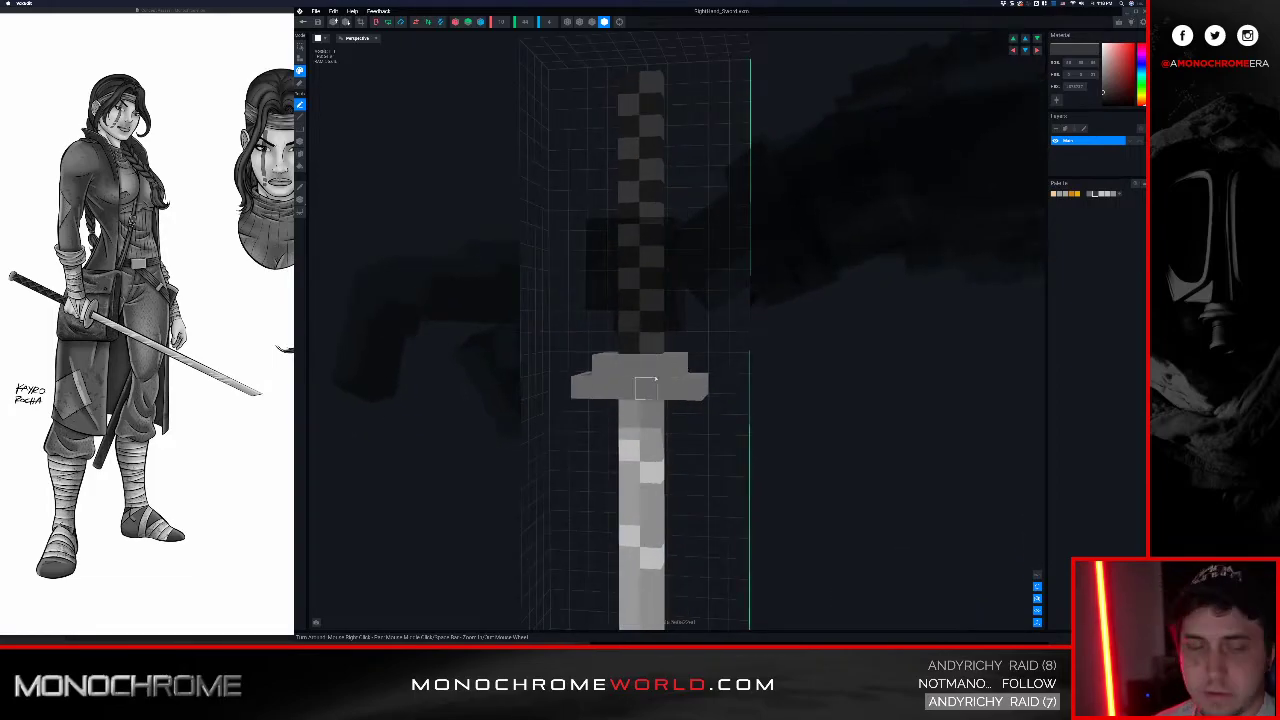
middle_drag(632, 387, 626, 374)
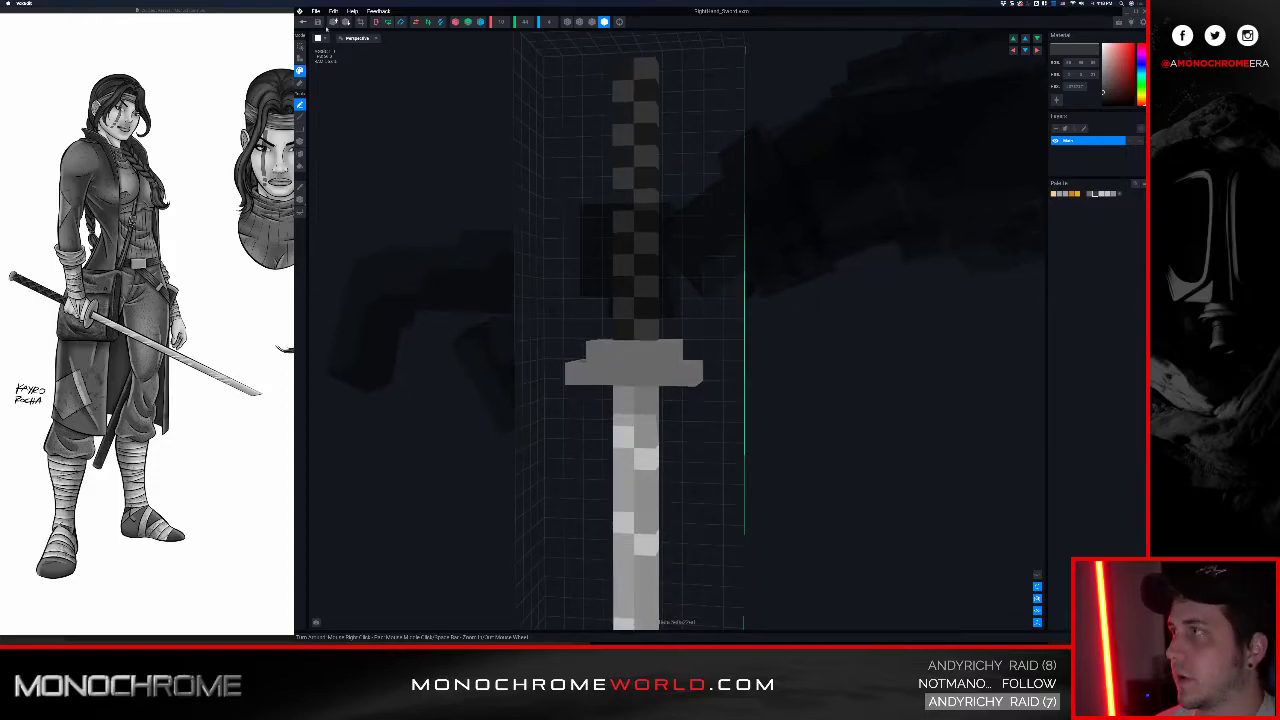
click(304, 22)
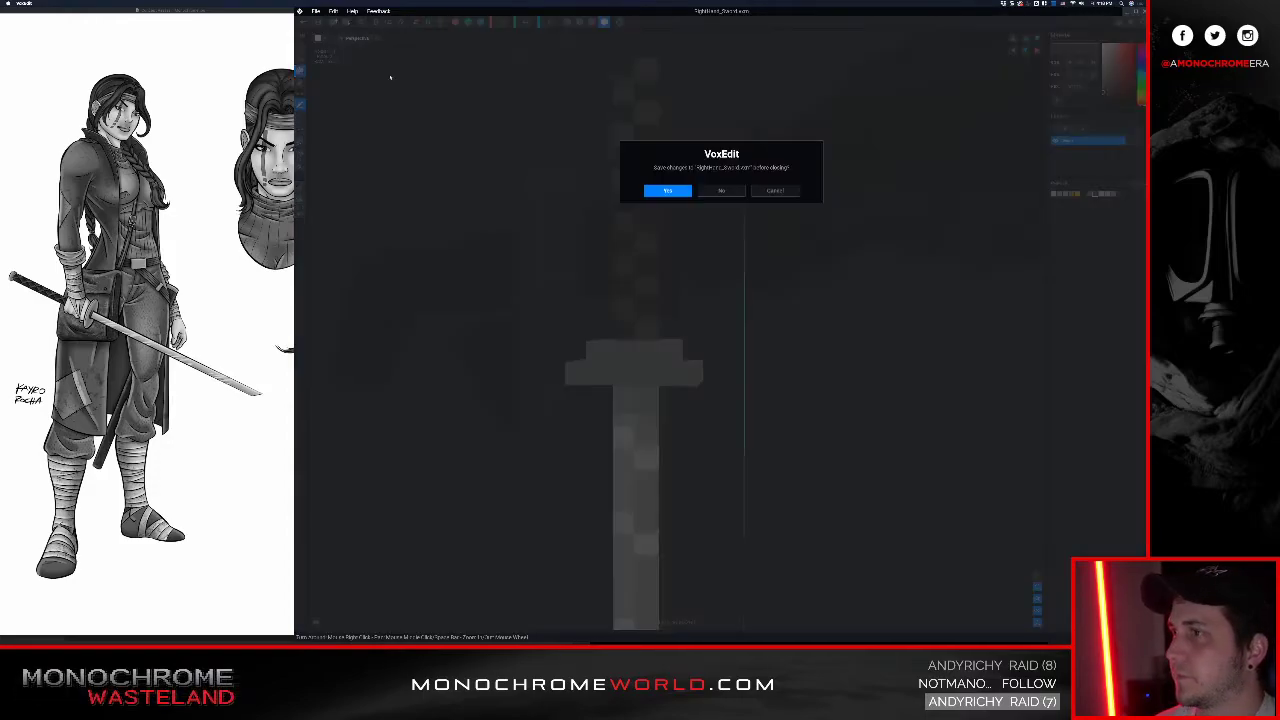
click(667, 192)
scroll(858, 306, up, 5)
right_drag(915, 380, 760, 298)
right_drag(646, 286, 624, 286)
middle_drag(705, 216, 647, 236)
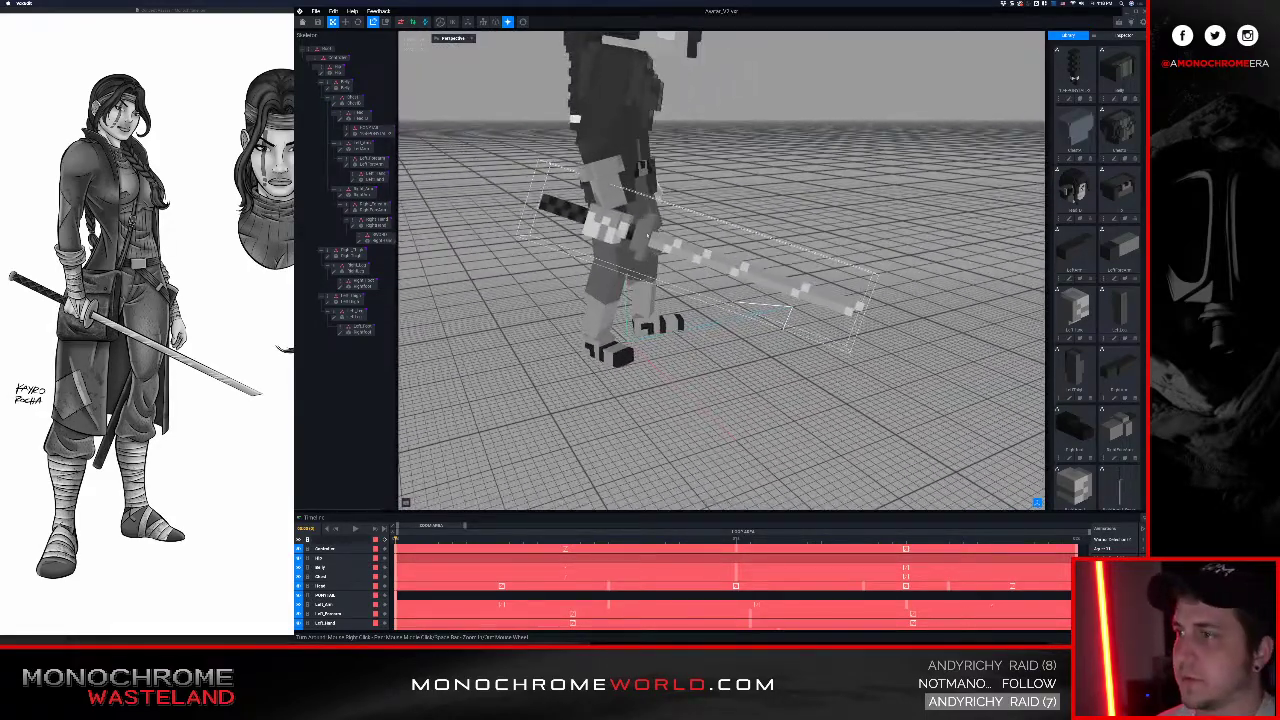
scroll(652, 240, down, 1)
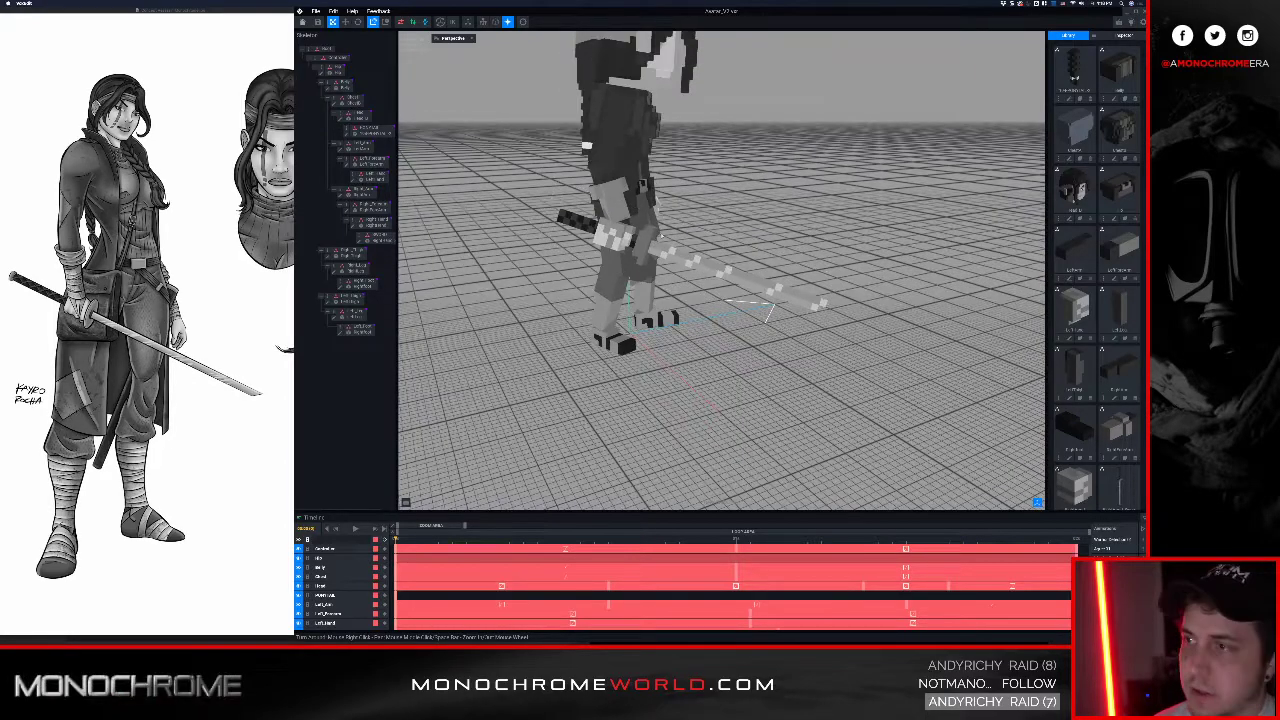
scroll(678, 269, down, 1)
Step: Reopen the held sword's model, soften the blade's bright highlight voxels to a darker light grey, and save it
click(684, 268)
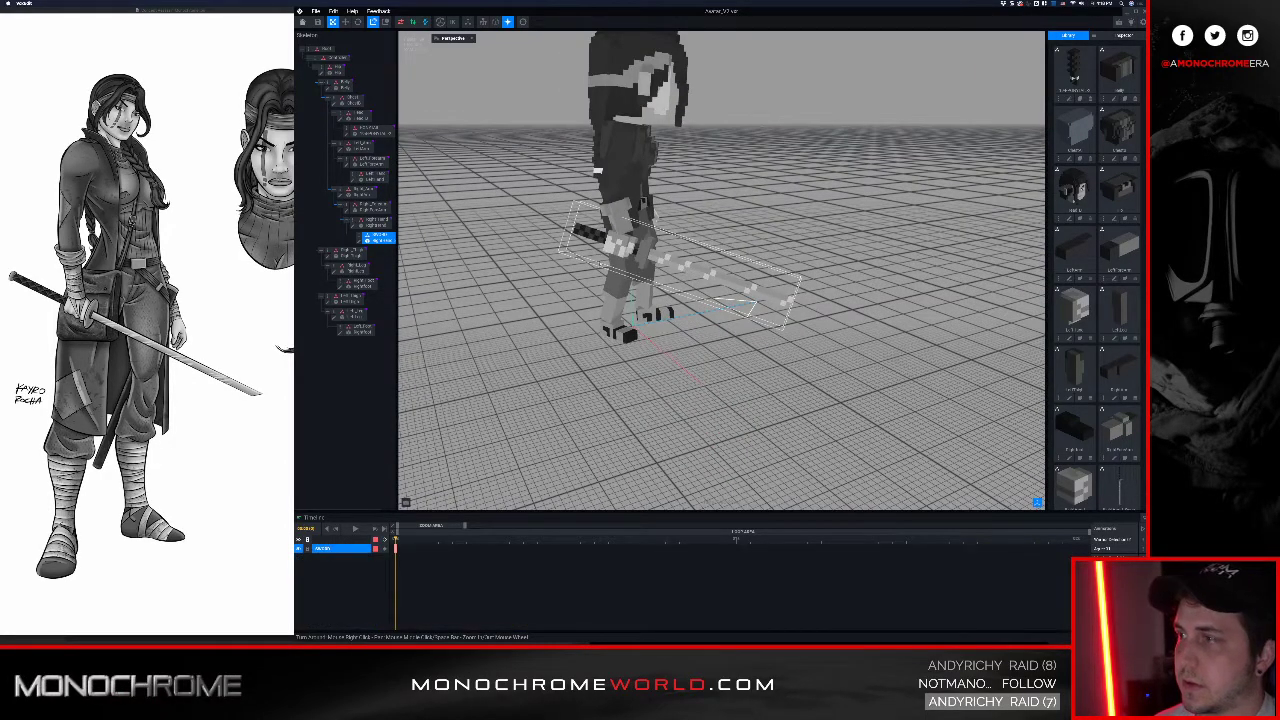
click(360, 241)
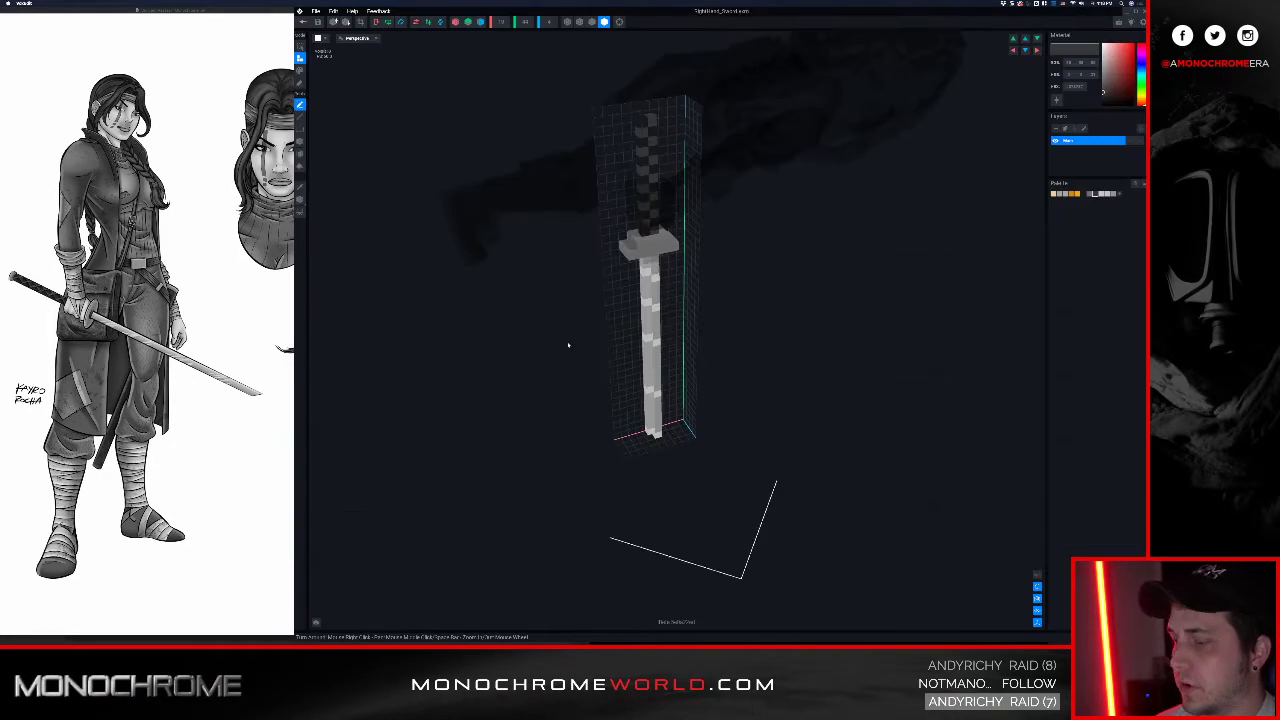
click(646, 272)
drag(1110, 58, 1092, 64)
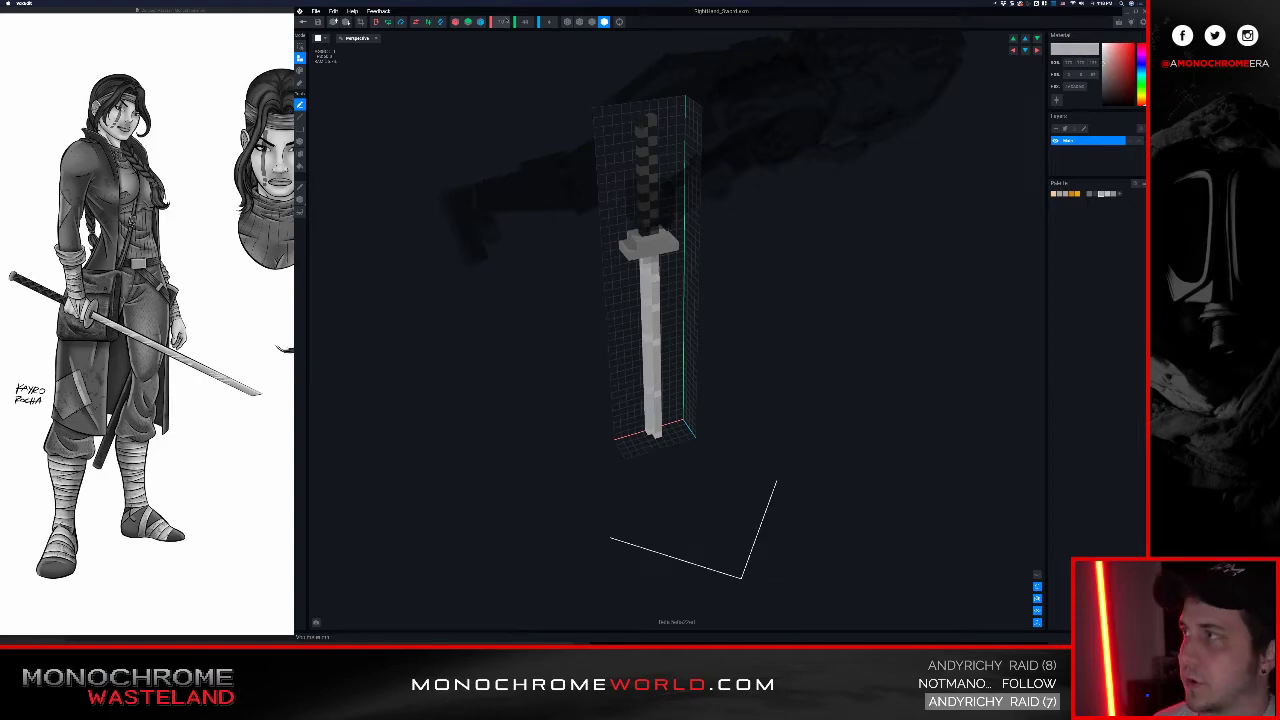
click(303, 22)
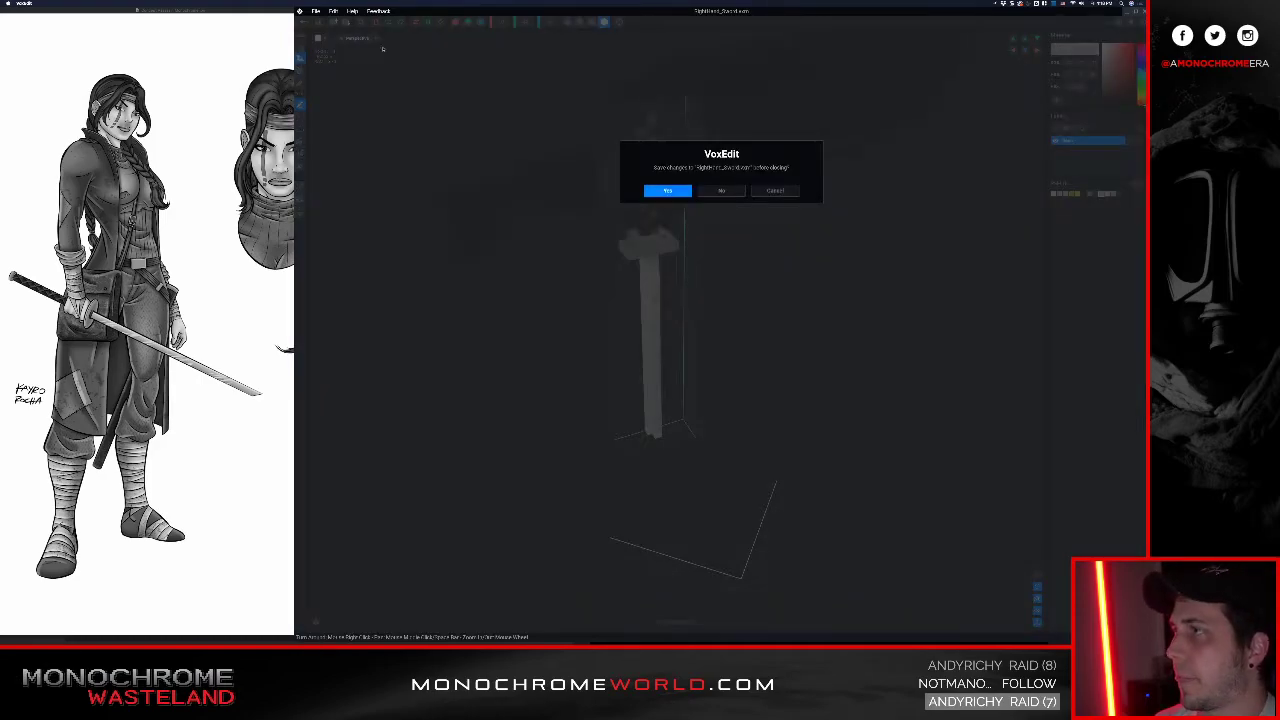
click(676, 194)
Step: Play the current animation and a wide-stance sword animation to check the sword in the character's right hand
right_drag(712, 192, 635, 251)
scroll(681, 258, up, 5)
scroll(740, 268, down, 5)
click(355, 528)
click(355, 528)
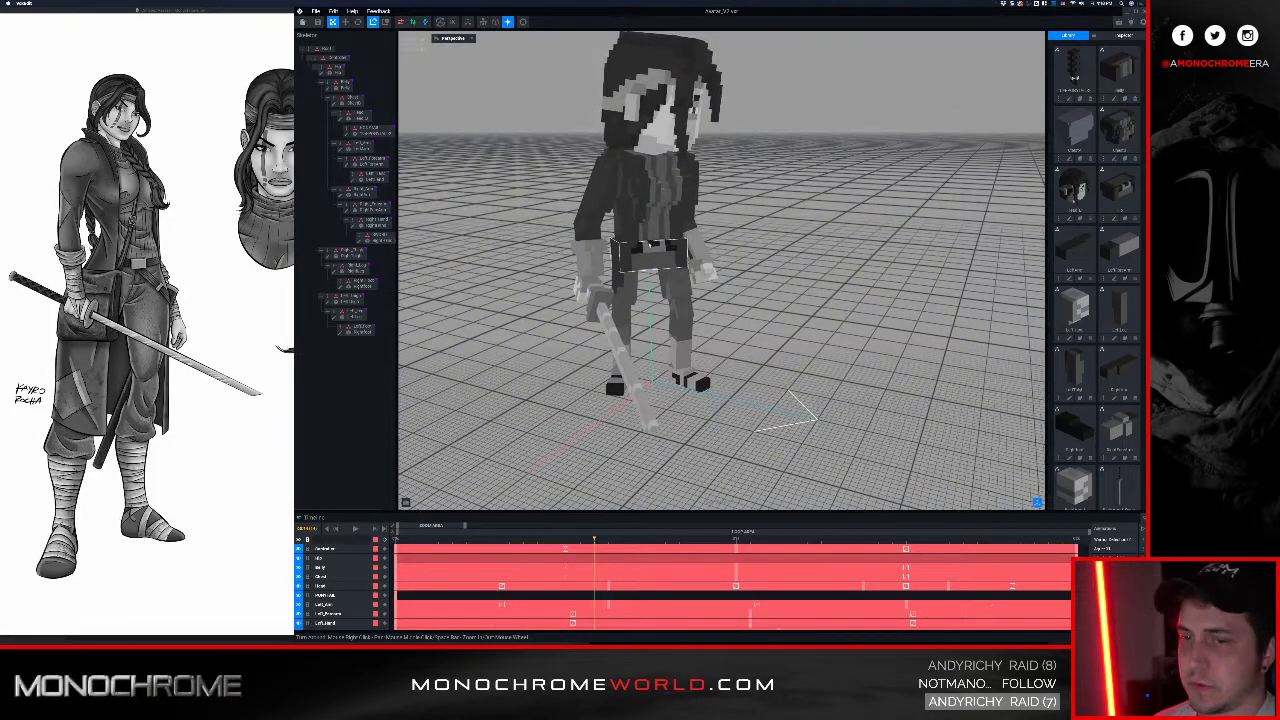
click(1107, 558)
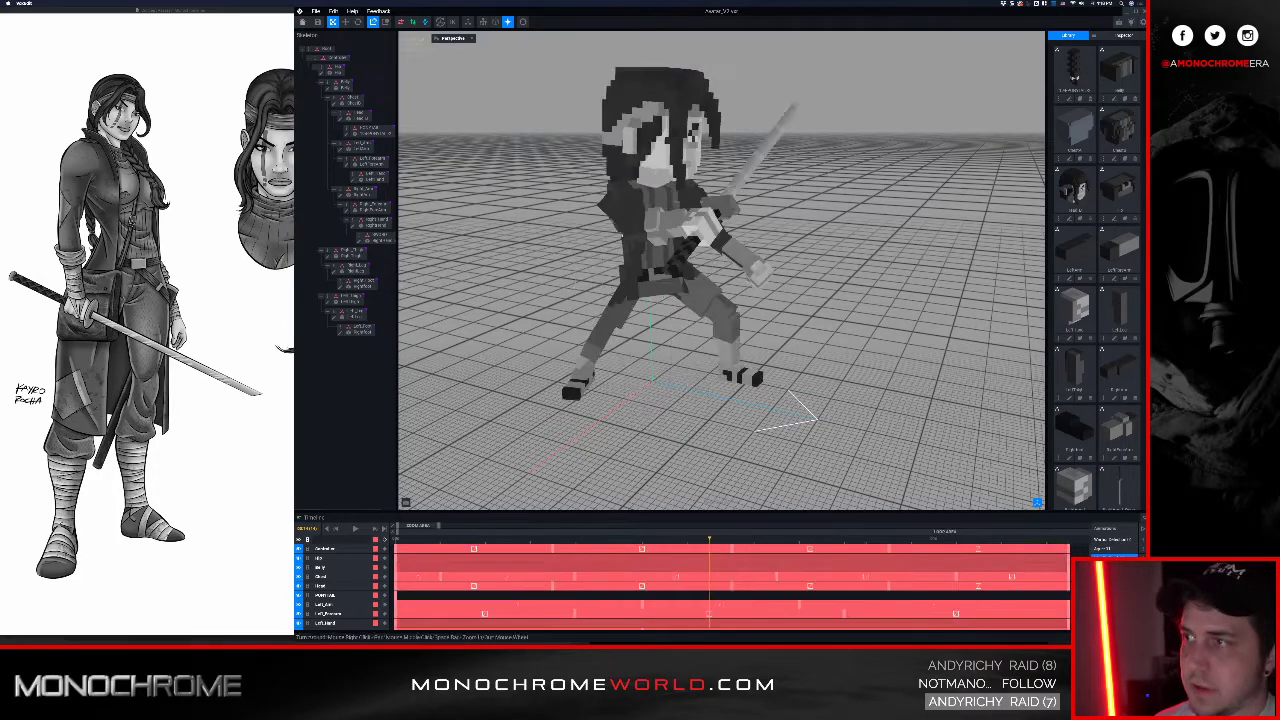
key(space)
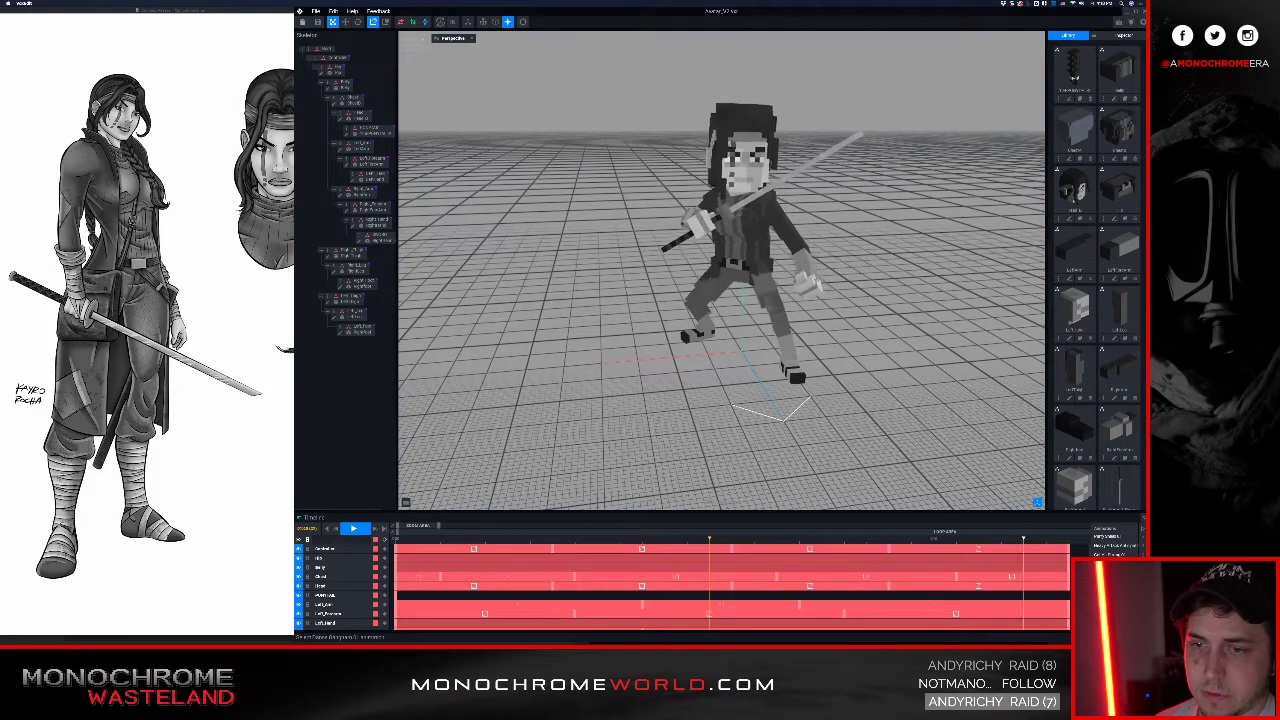
Step: Preview several further animations to check the sword's movement, then return to the walking pose at its start
click(1107, 582)
click(1108, 590)
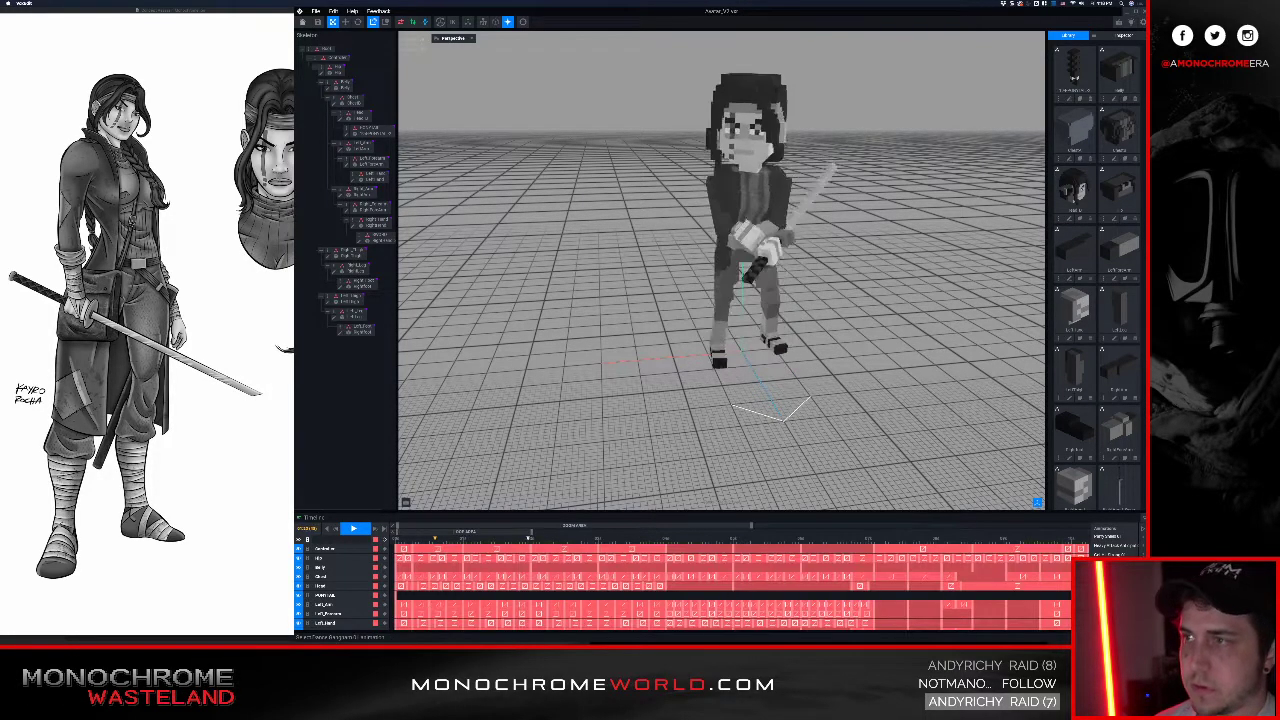
scroll(1108, 590, down, 3)
click(1108, 590)
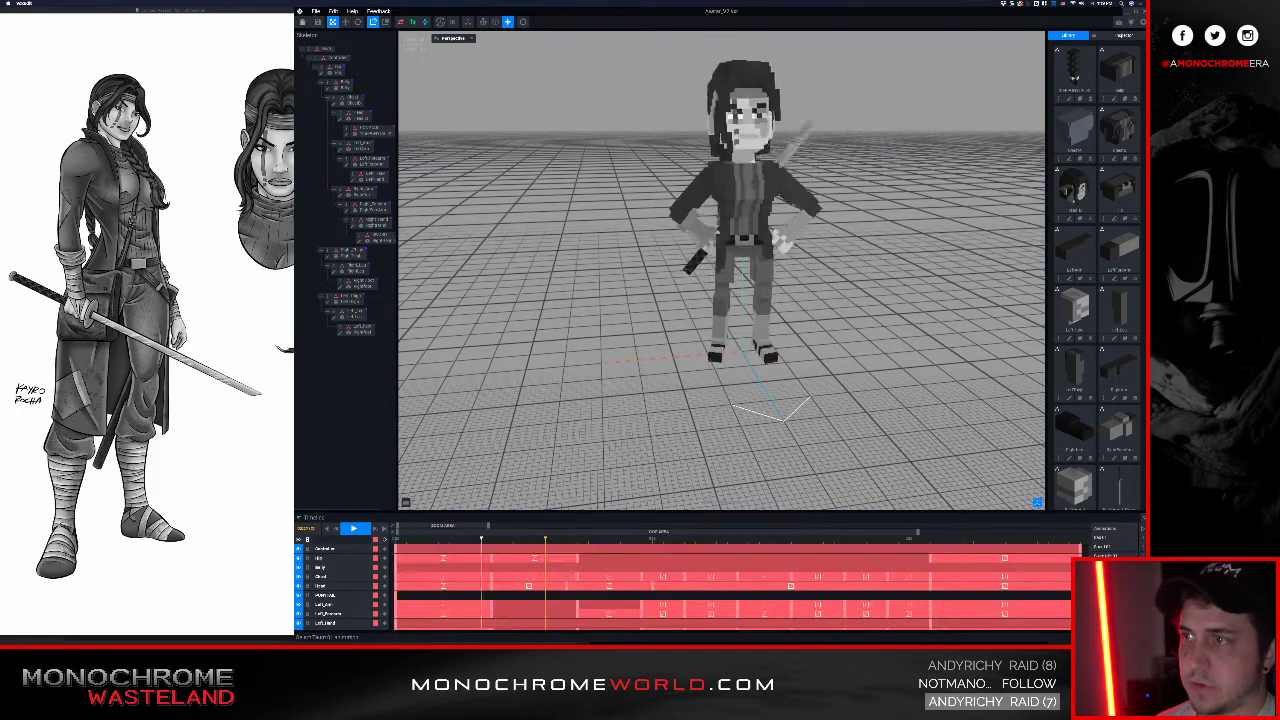
scroll(1108, 590, down, 3)
click(1108, 590)
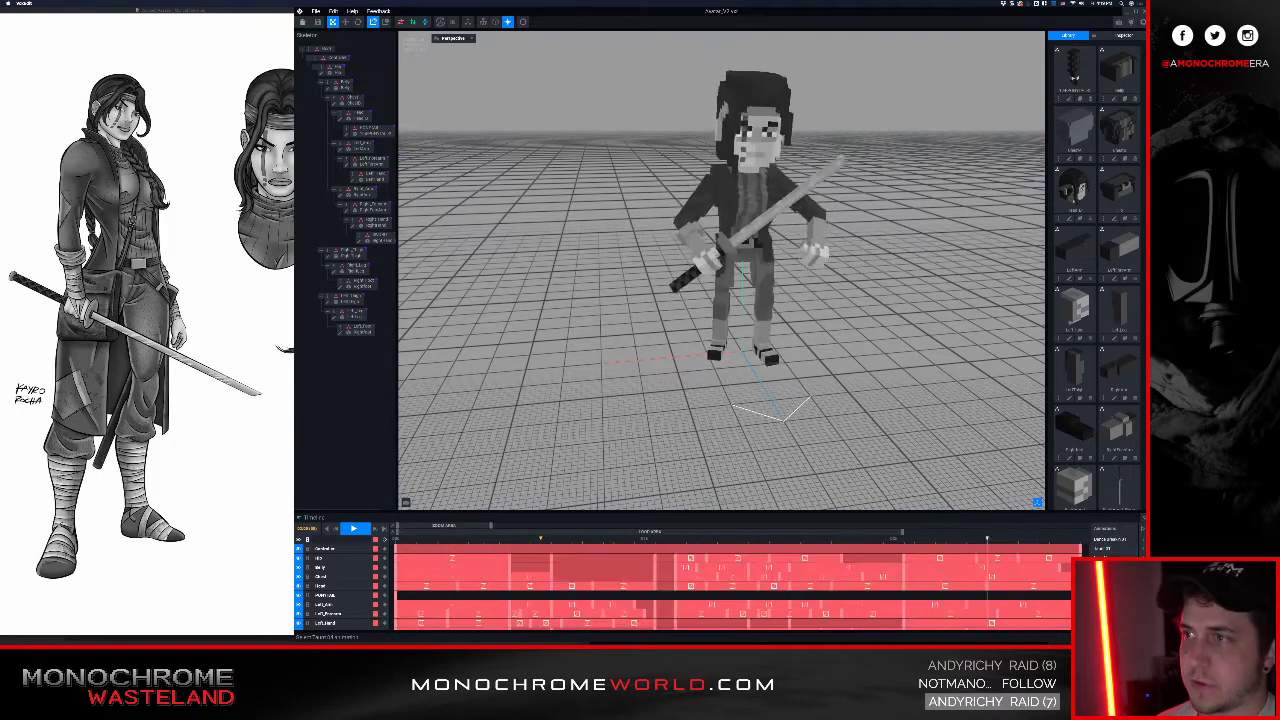
key(space)
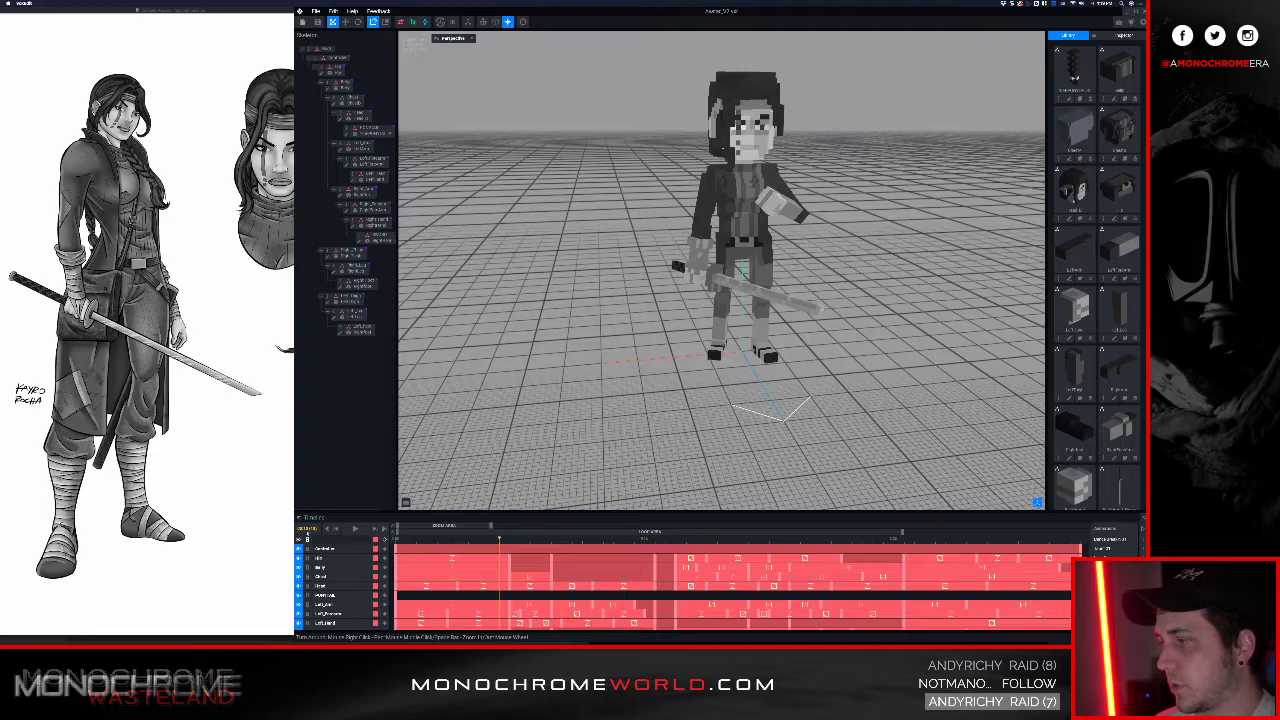
click(327, 529)
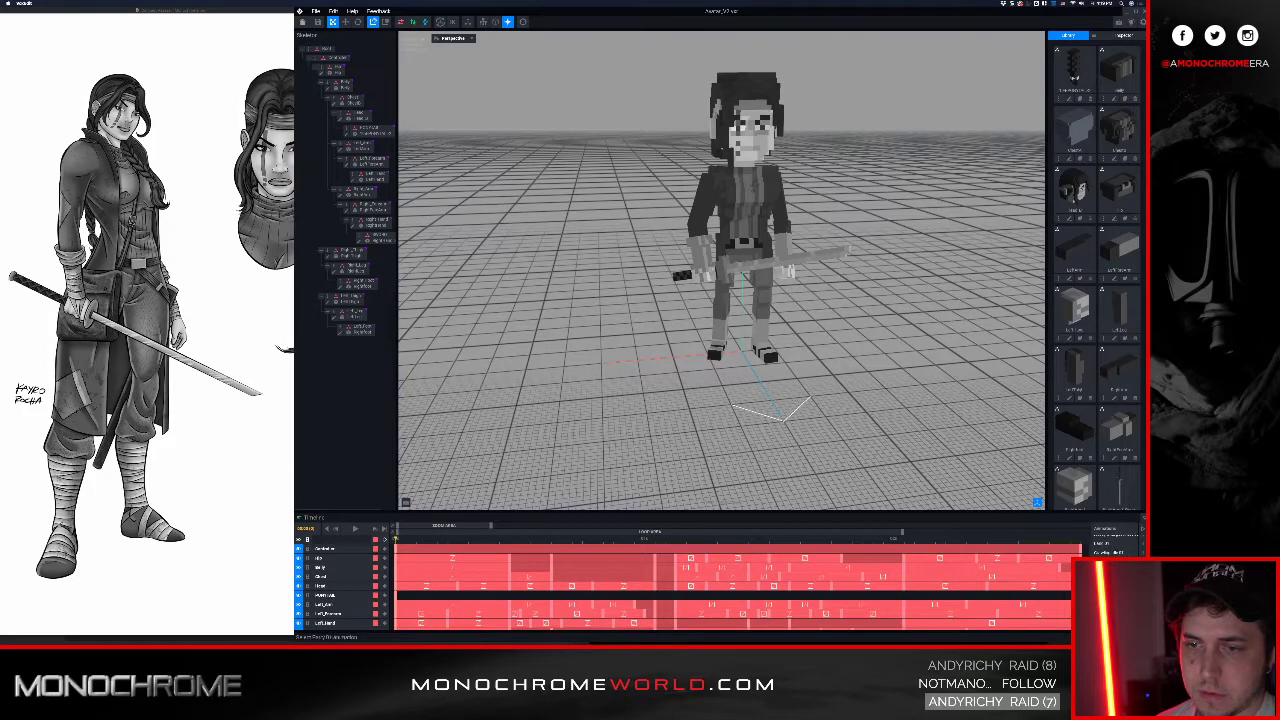
click(1102, 555)
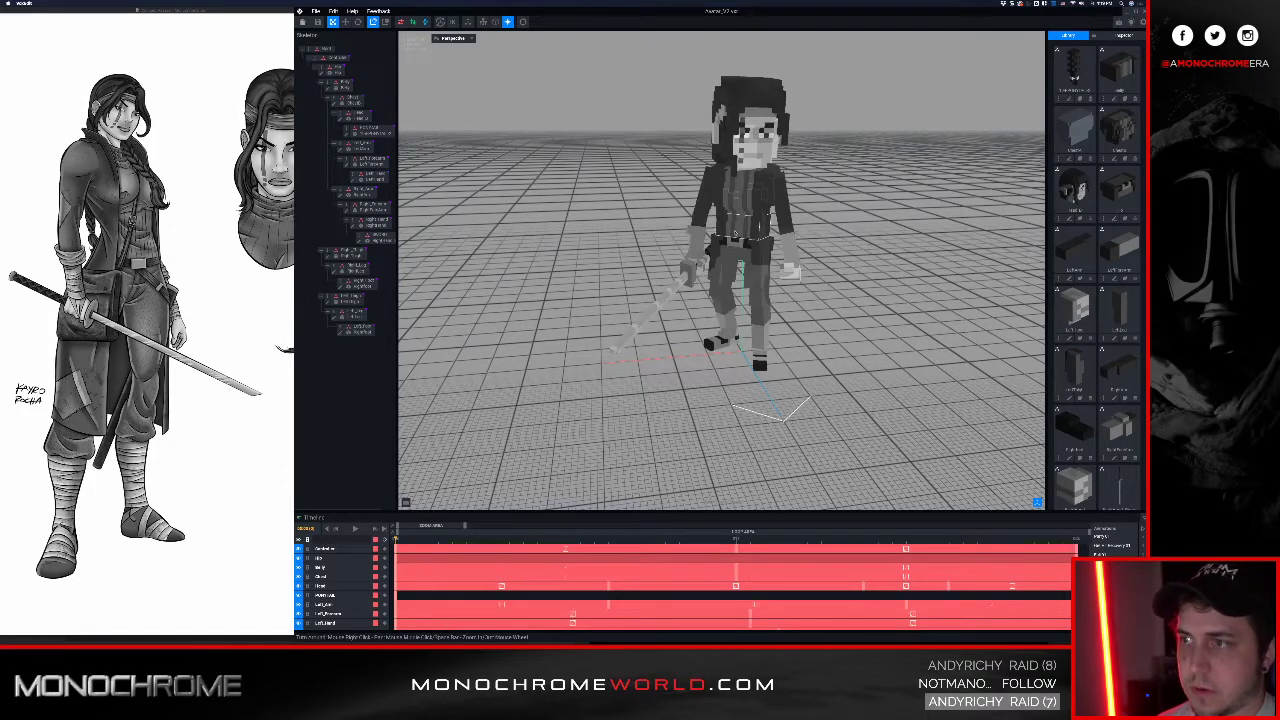
Step: Examine closely where the sword's grip passes through the character's right hand
scroll(735, 233, up, 3)
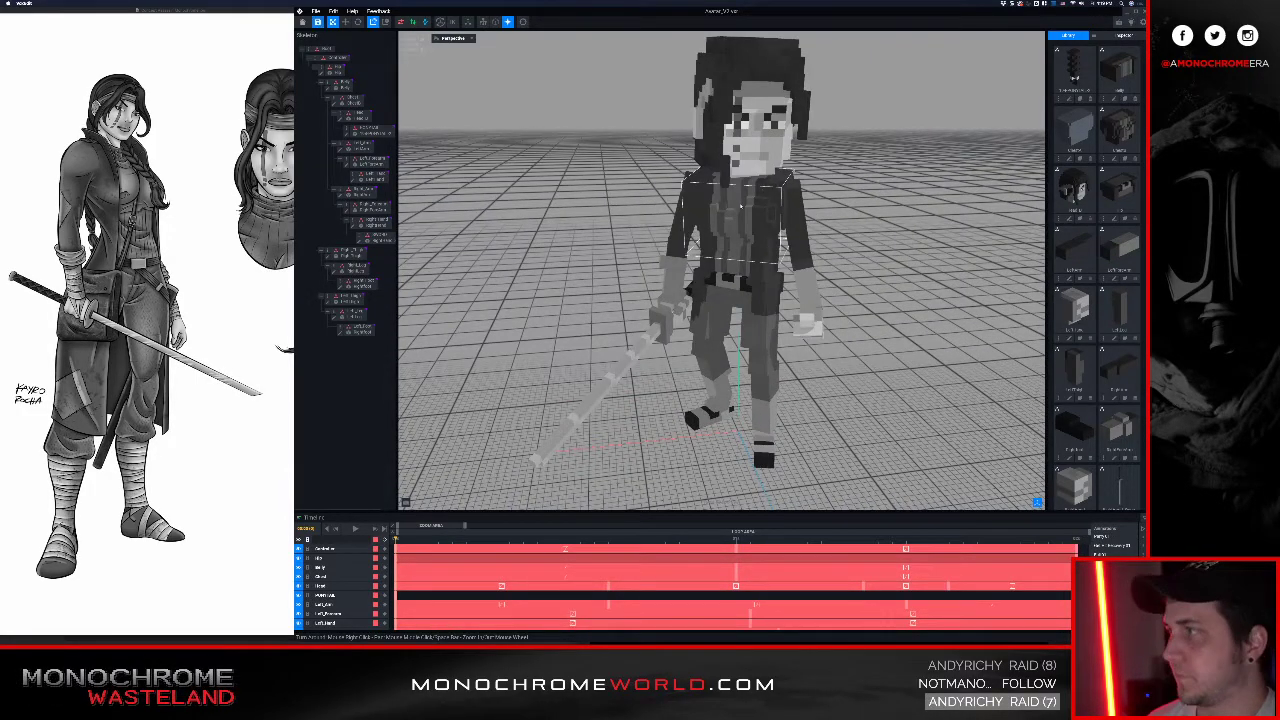
scroll(741, 205, down, 2)
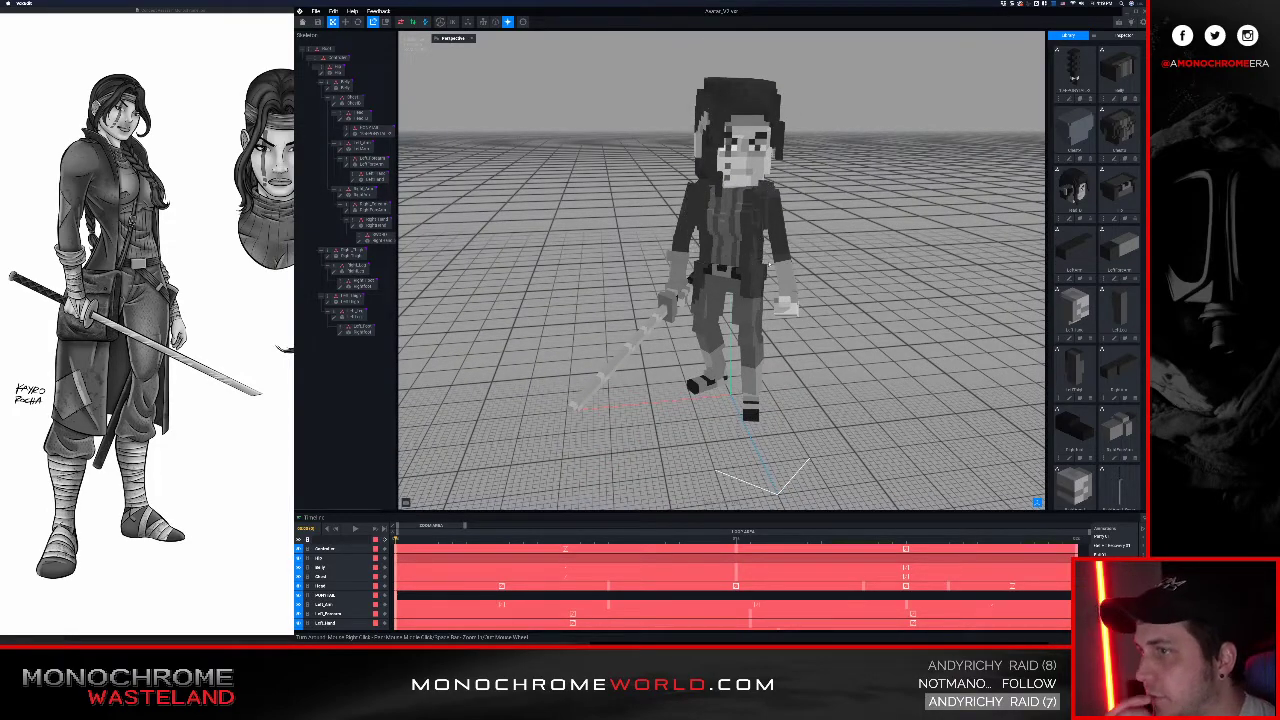
right_drag(742, 323, 698, 288)
scroll(741, 318, up, 3)
scroll(718, 302, up, 1)
scroll(690, 284, up, 5)
middle_drag(623, 254, 702, 282)
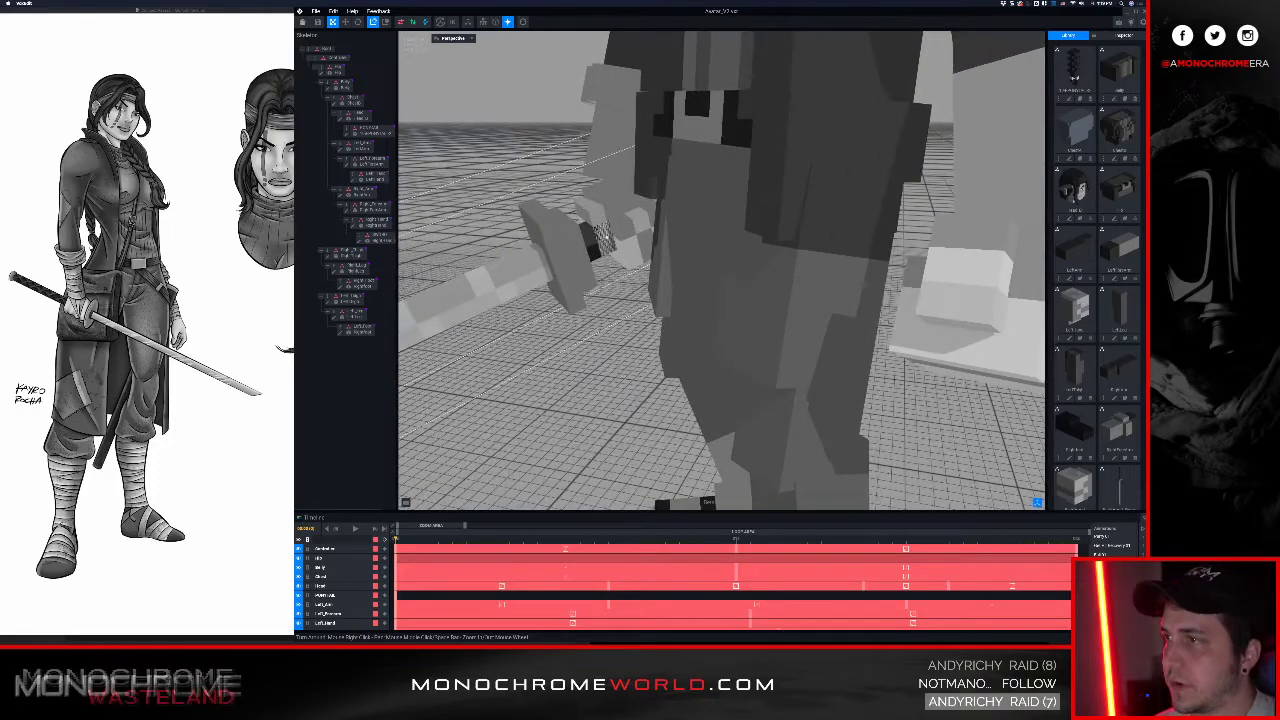
right_drag(702, 240, 611, 228)
Step: Open the held sword's model and erase the grip section inside the hand, keeping the row above the guard
click(368, 238)
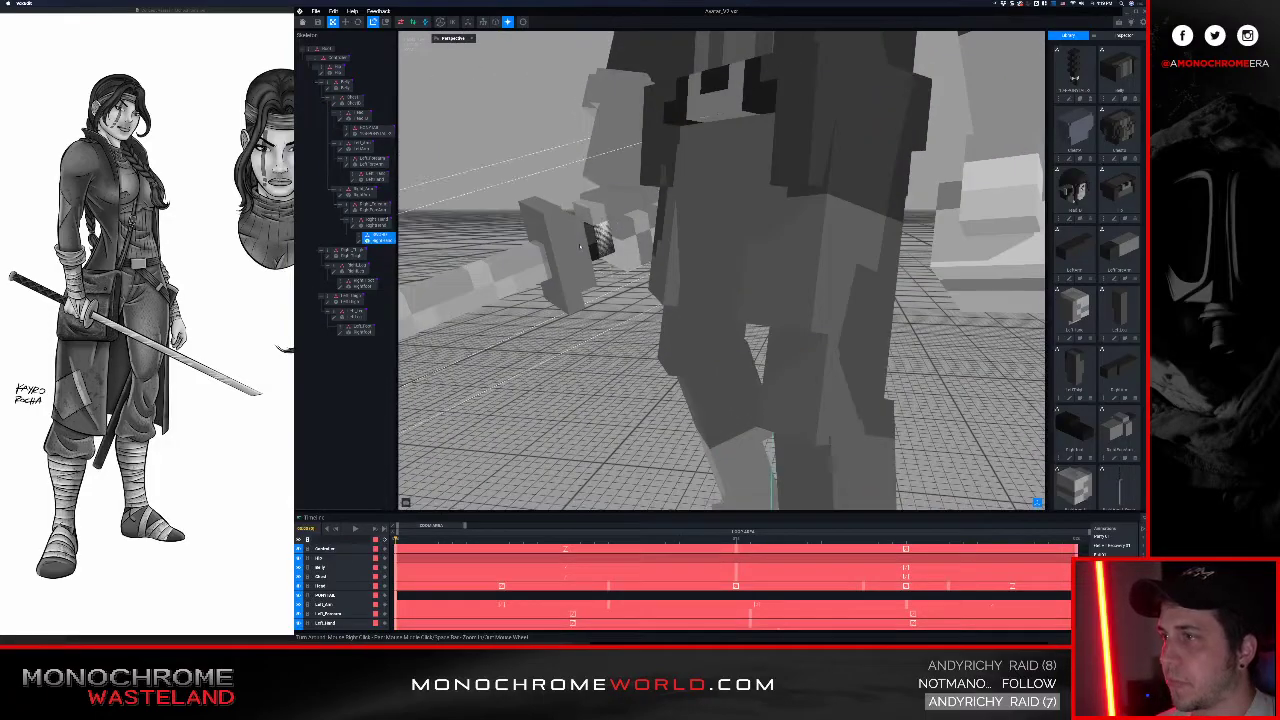
click(358, 243)
right_drag(620, 208, 662, 204)
scroll(662, 204, up, 5)
middle_drag(662, 204, 686, 330)
scroll(666, 149, up, 2)
middle_drag(666, 149, 663, 188)
middle_drag(666, 119, 671, 146)
right_drag(671, 146, 680, 160)
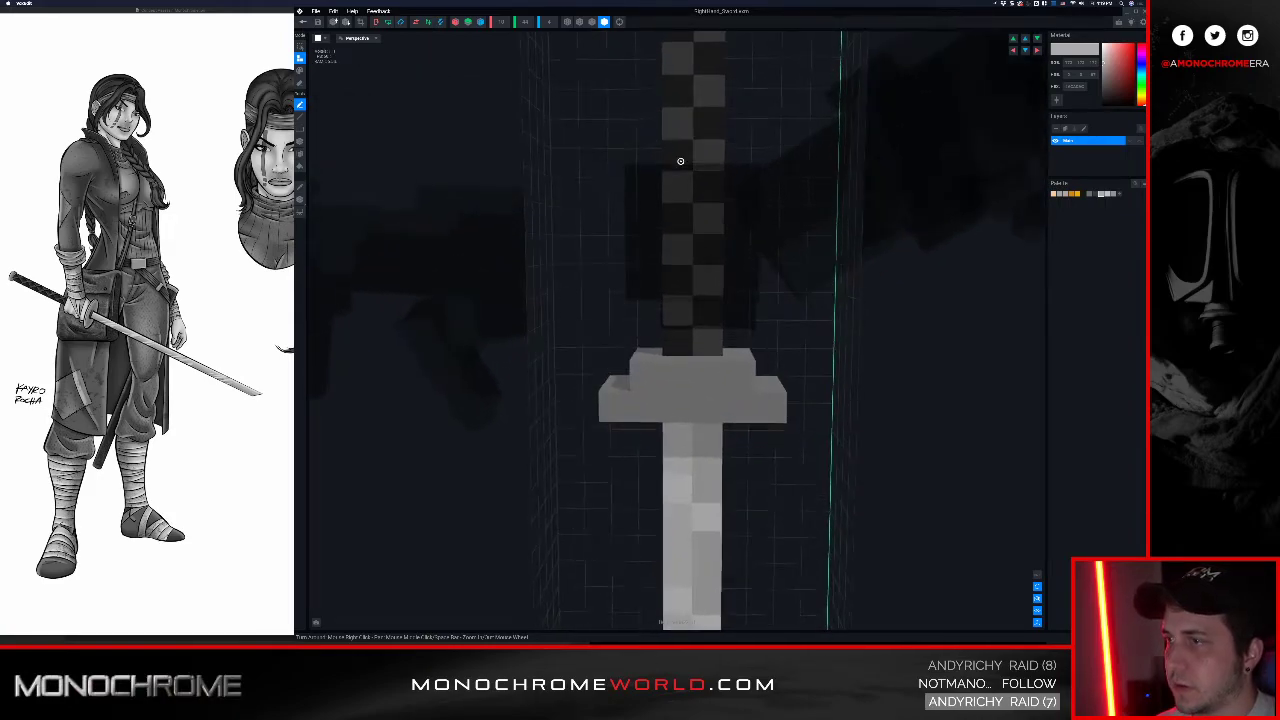
key(e)
right_drag(715, 285, 714, 284)
mouse_move(686, 321)
mouse_down()
mouse_move(720, 285)
mouse_move(721, 186)
mouse_up()
right_drag(700, 223, 700, 234)
Step: Save the sword model, return to the avatar and check the erased grip section inside the closed hand
click(299, 23)
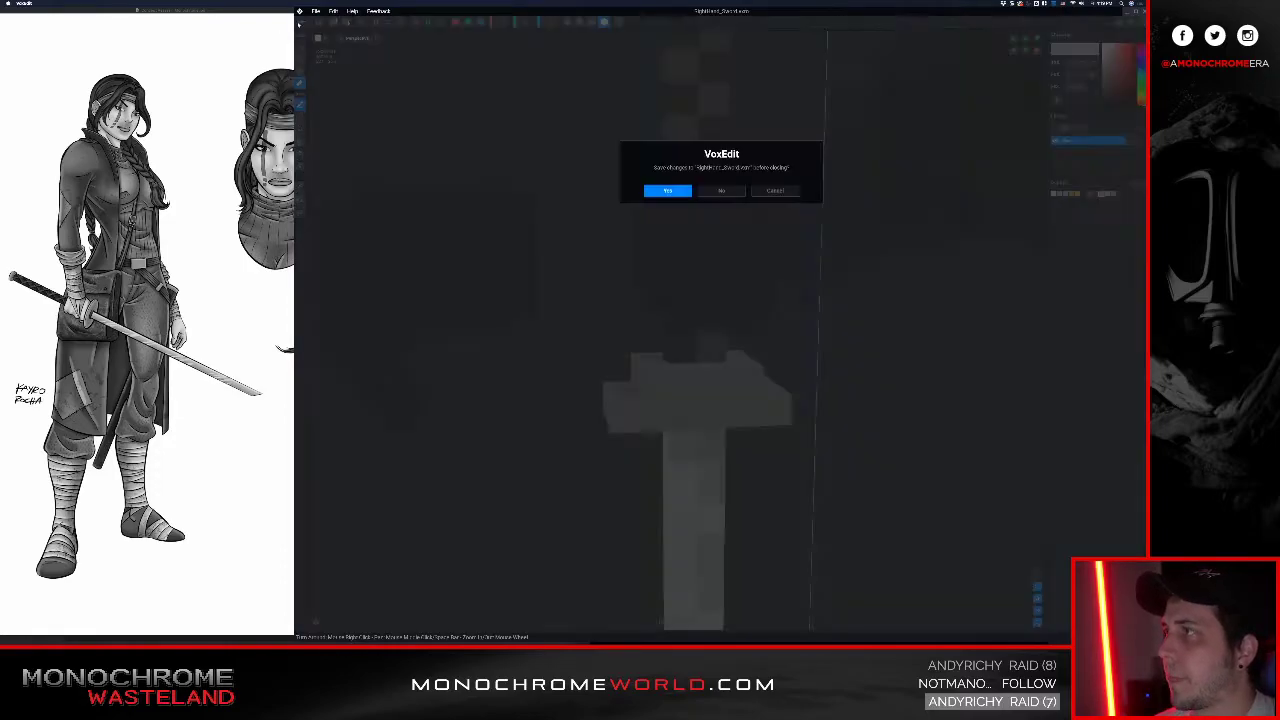
click(678, 191)
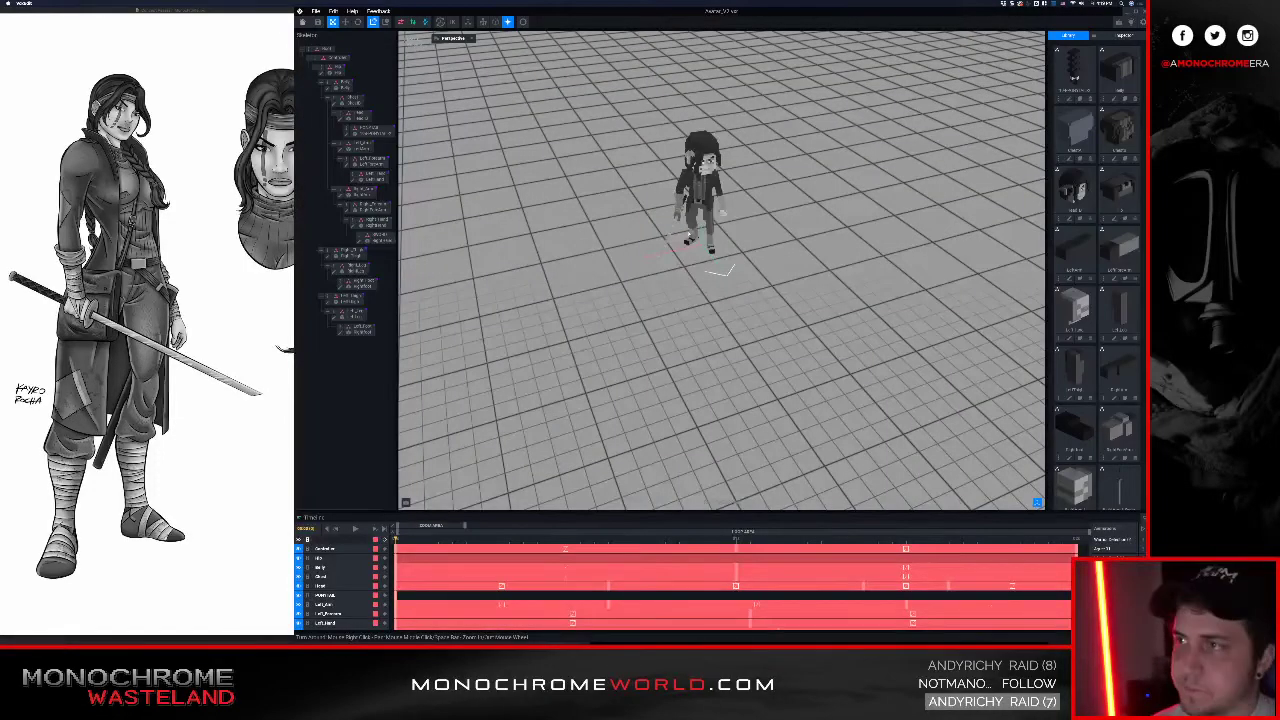
right_drag(680, 193, 590, 115)
scroll(580, 115, up, 5)
middle_drag(500, 105, 576, 106)
scroll(603, 122, up, 3)
right_drag(590, 125, 594, 112)
right_drag(655, 184, 762, 300)
Step: Examine the whole character holding the finished sword from the front, the side and the back
scroll(770, 305, down, 6)
middle_drag(805, 133, 742, 204)
scroll(783, 181, down, 3)
mouse_move(742, 204)
right_down()
mouse_move(688, 226)
mouse_move(725, 233)
mouse_move(742, 190)
right_up()
middle_drag(742, 190, 737, 227)
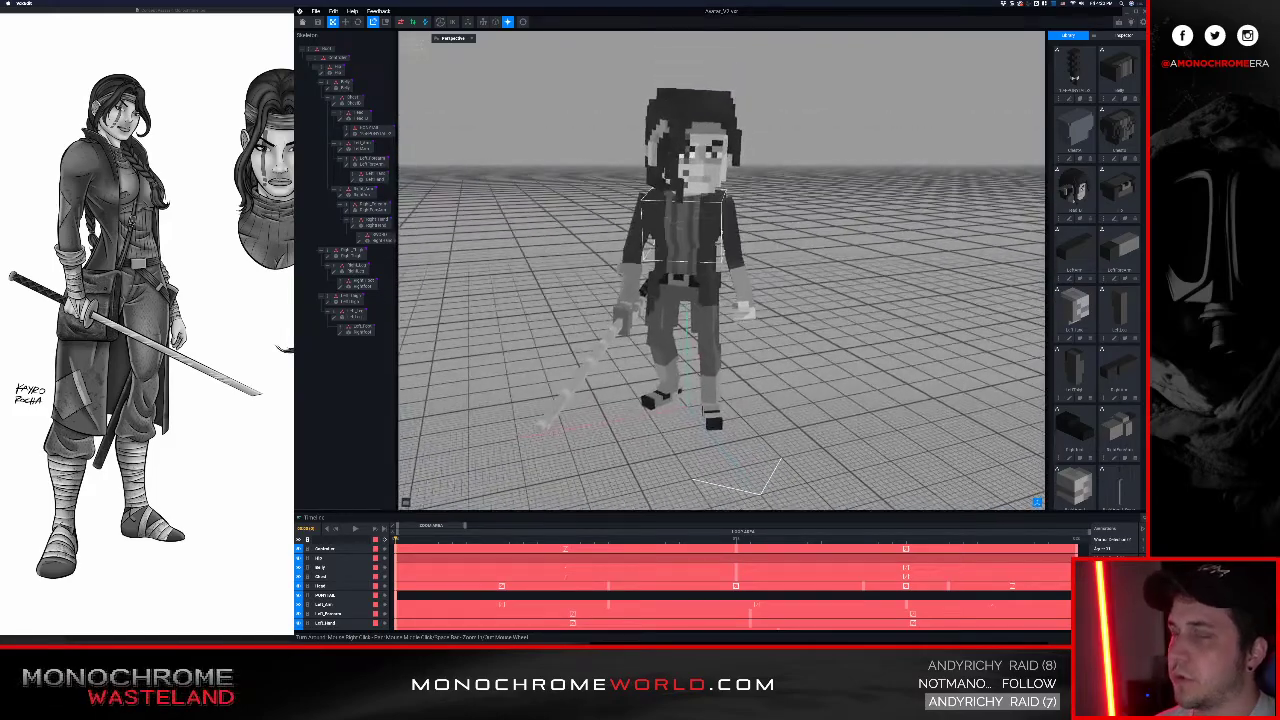
scroll(737, 227, up, 3)
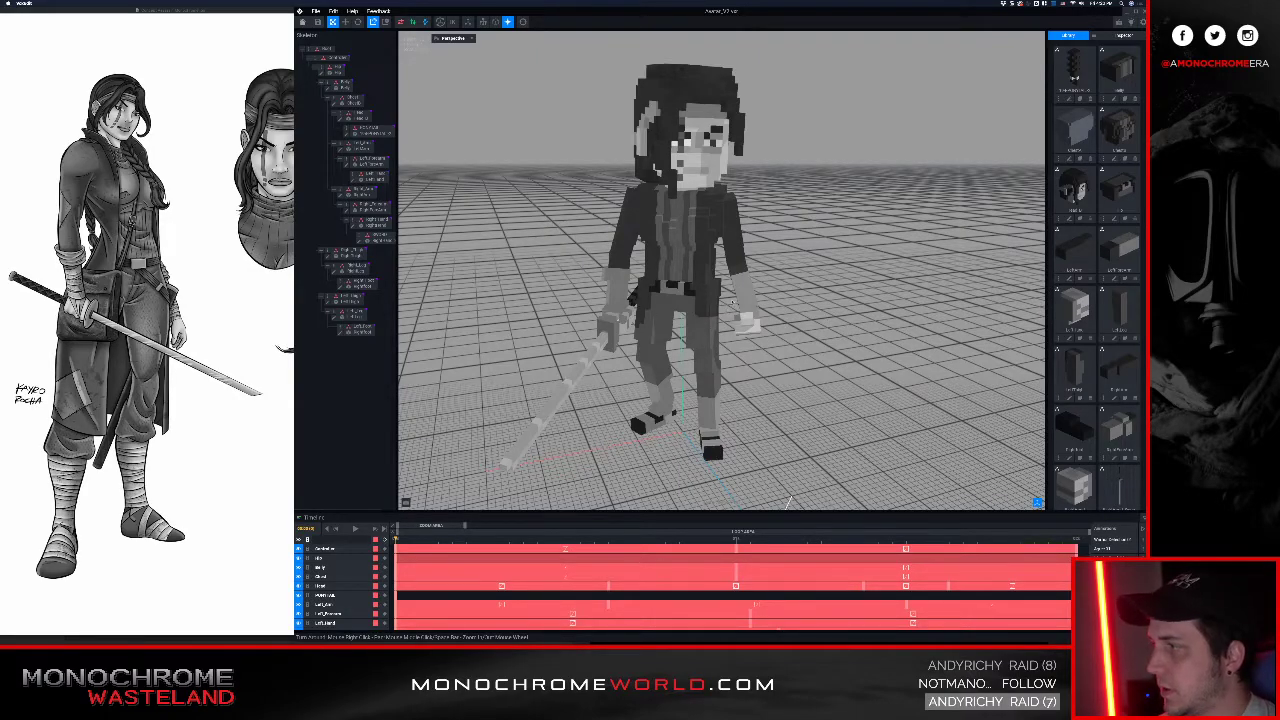
right_drag(736, 335, 706, 303)
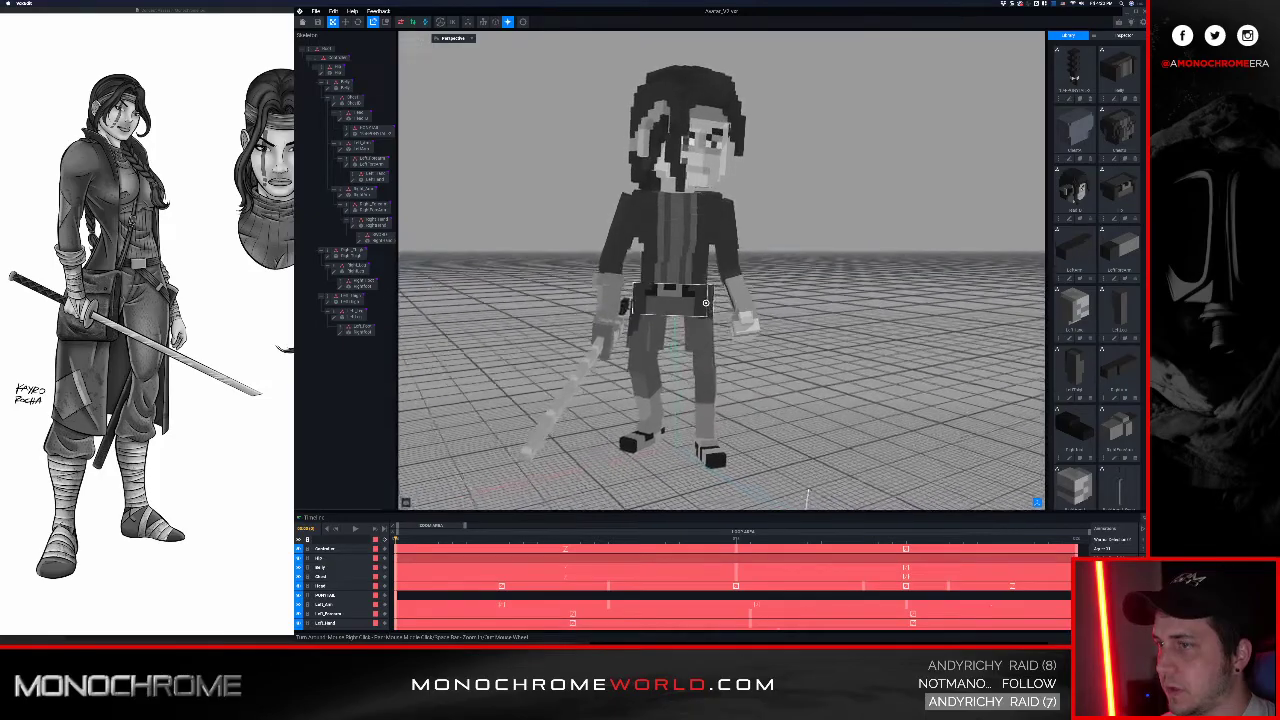
right_drag(706, 303, 738, 238)
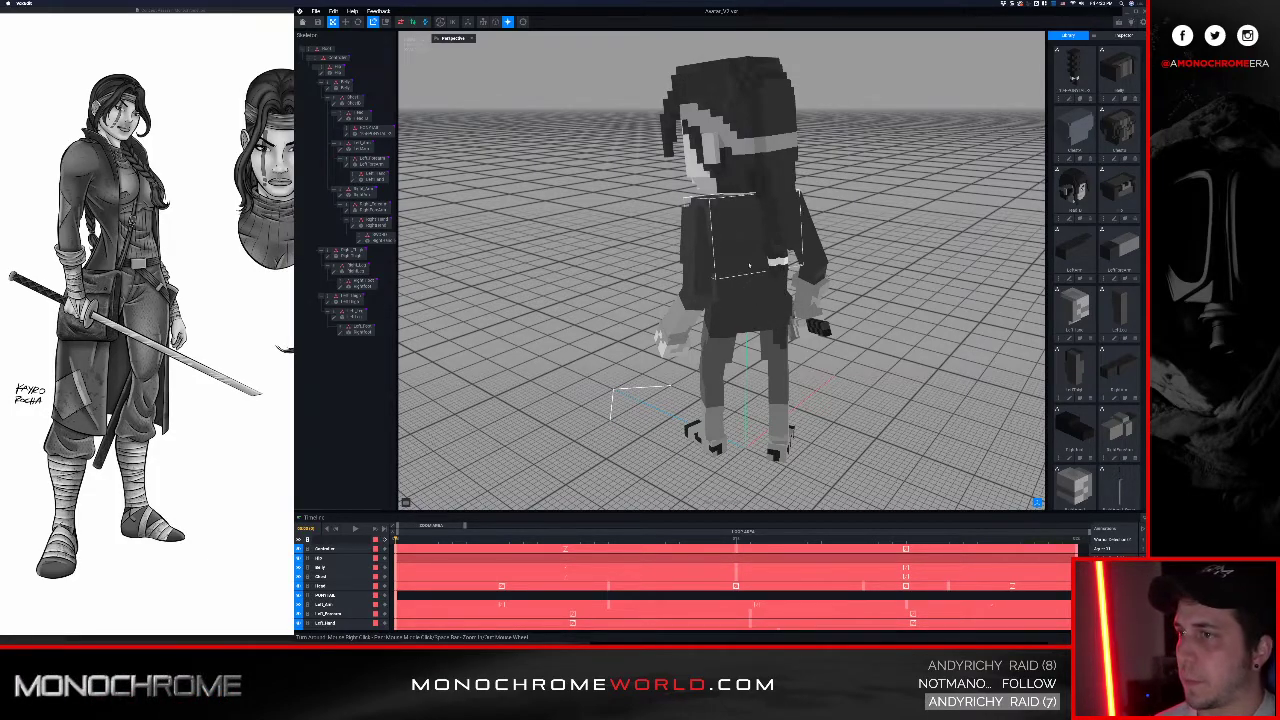
mouse_move(751, 256)
right_down()
mouse_move(705, 236)
mouse_move(582, 316)
mouse_move(748, 240)
right_up()
scroll(743, 256, up, 3)
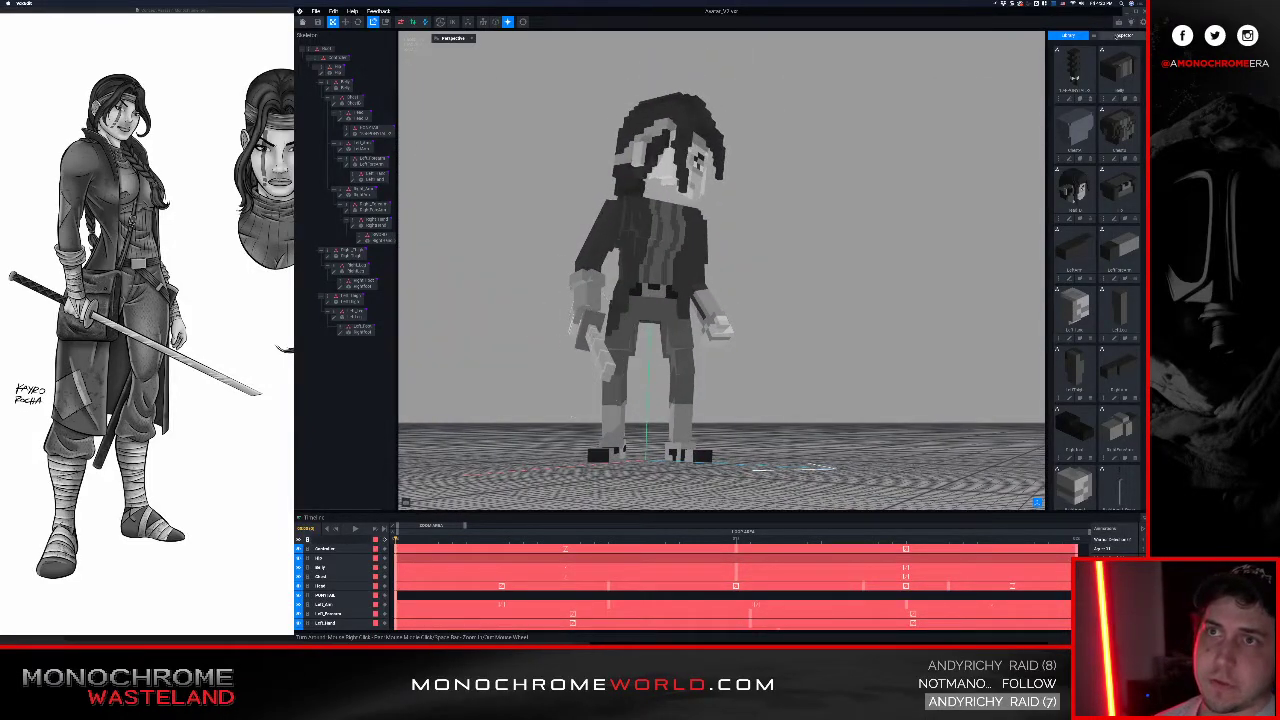
Step: Create a new, named, empty voxel model in the avatar's library
click(1094, 36)
click(1104, 48)
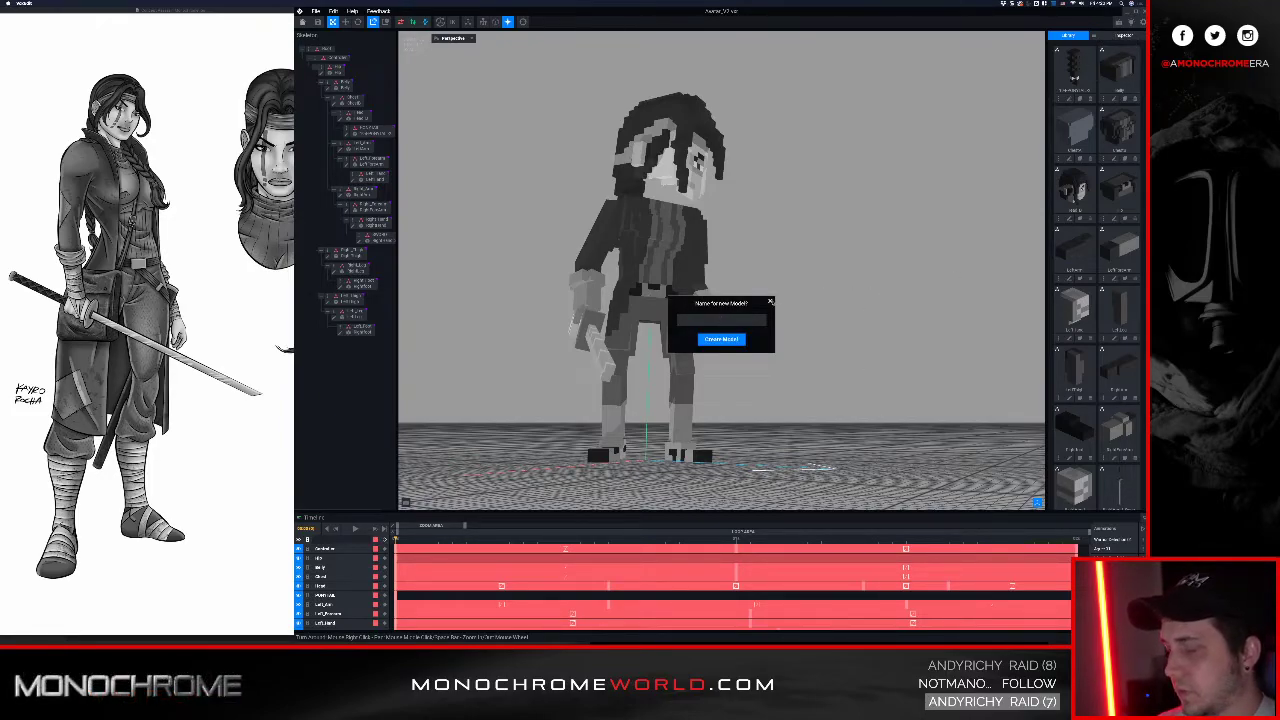
click(721, 339)
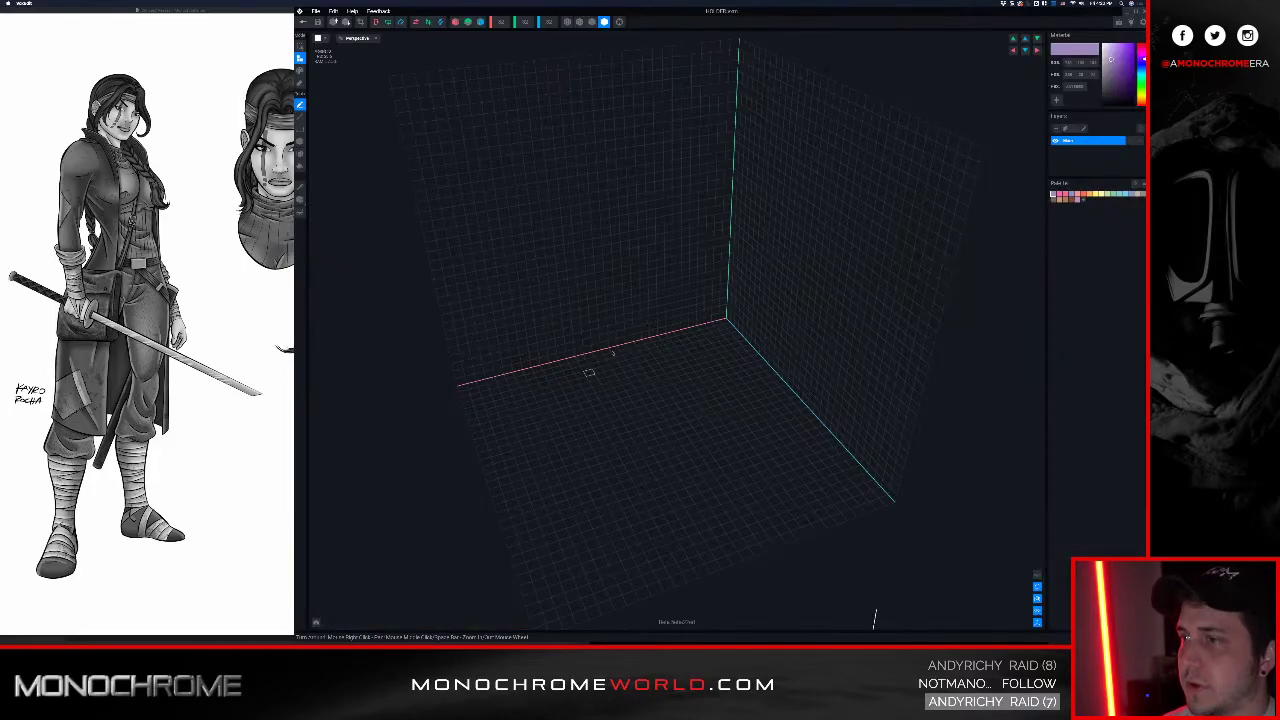
Step: Pick a near-black colour for the new model and set its volume height to 55
click(1101, 96)
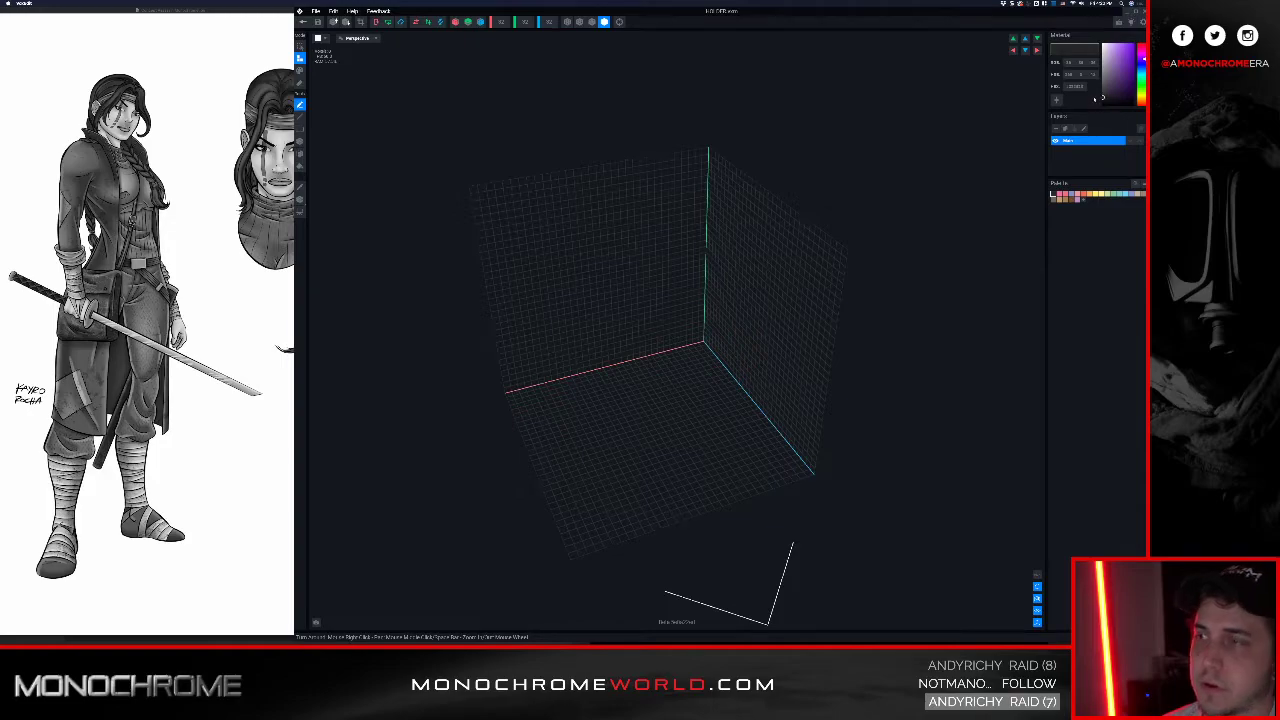
scroll(638, 172, down, 3)
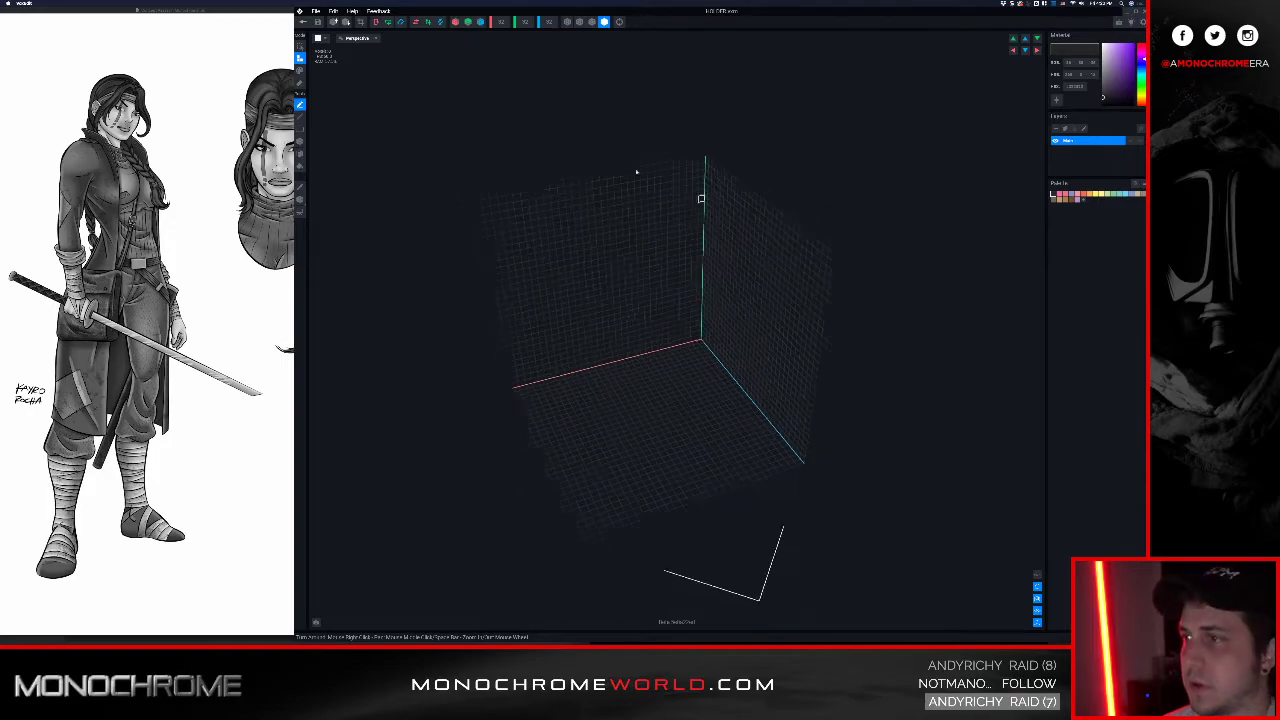
click(528, 26)
text(55)
key(Return)
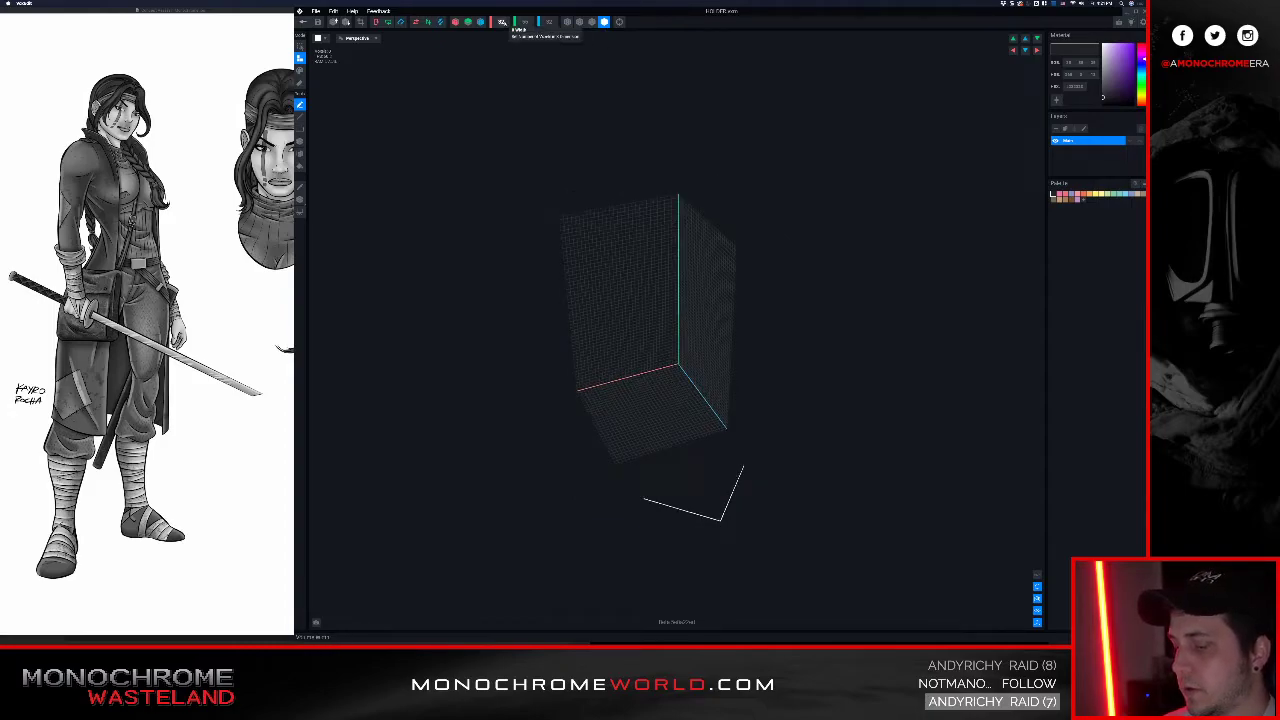
Step: Set the volume's width to 4 and its depth to 4
click(504, 24)
text(4)
key(Return)
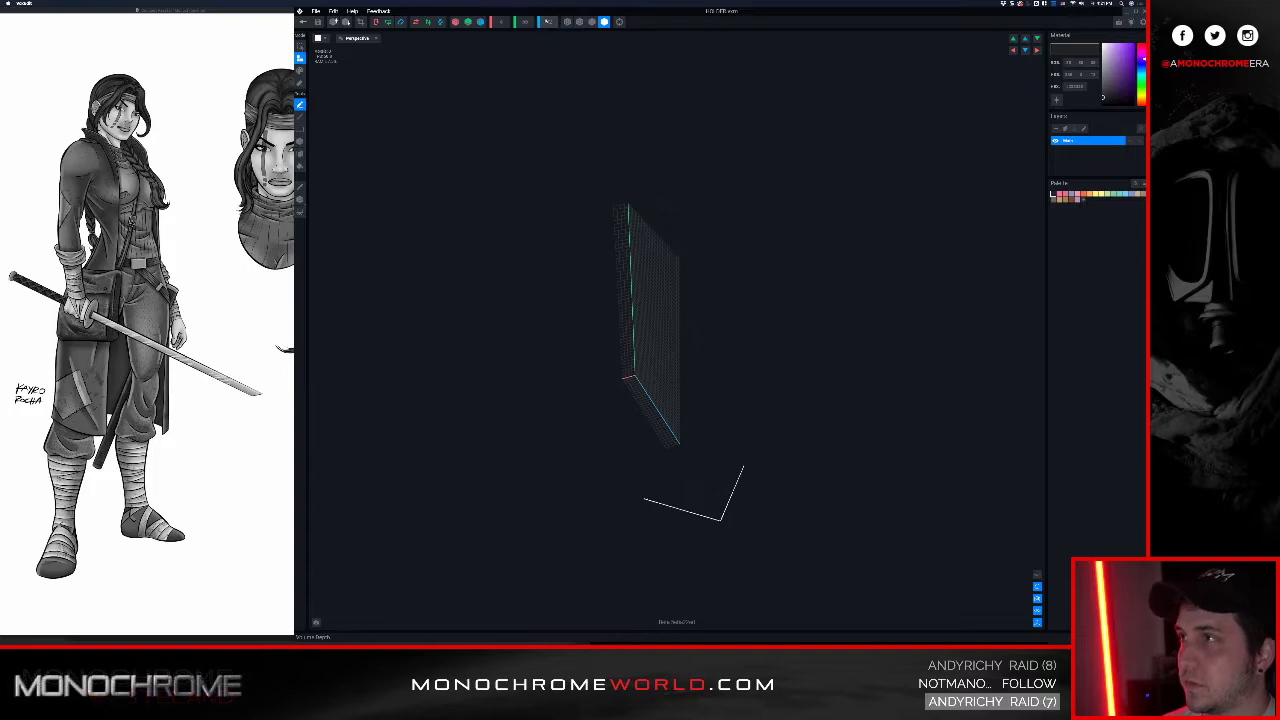
click(549, 24)
text(4)
key(Return)
right_drag(645, 166, 634, 296)
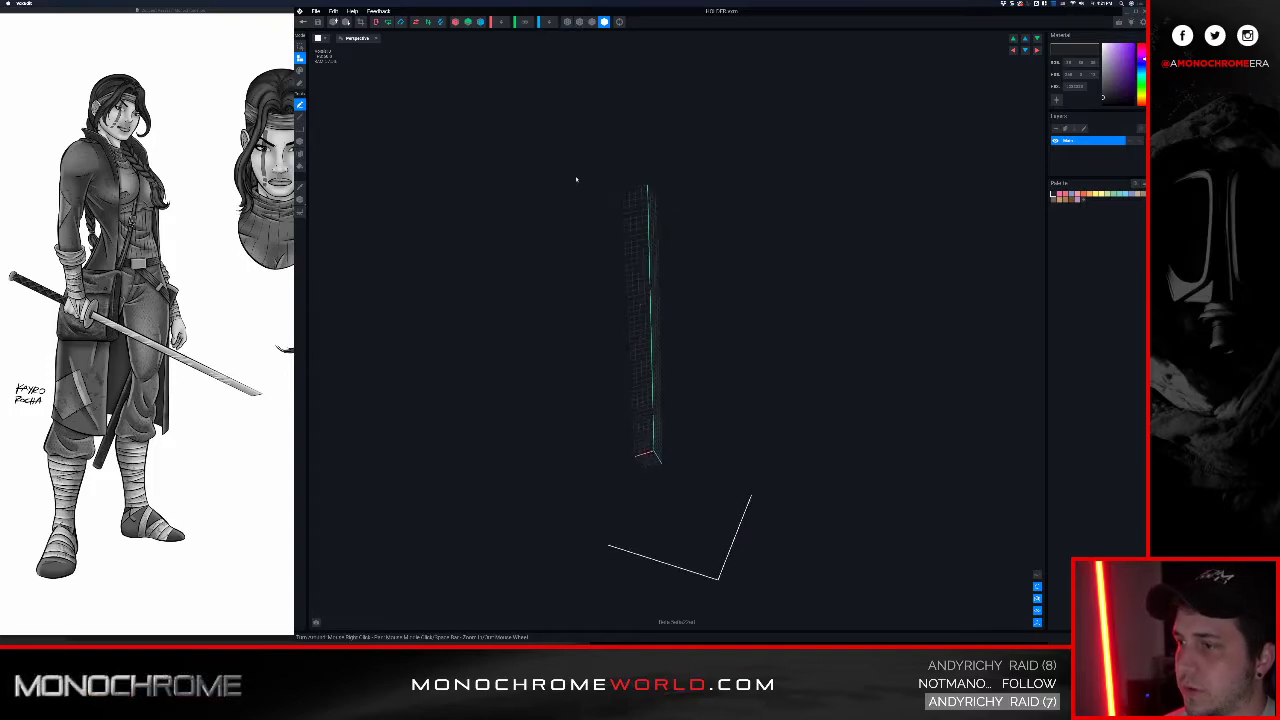
Step: Try a volume width of 2 and undo it
click(502, 23)
text(2)
key(Return)
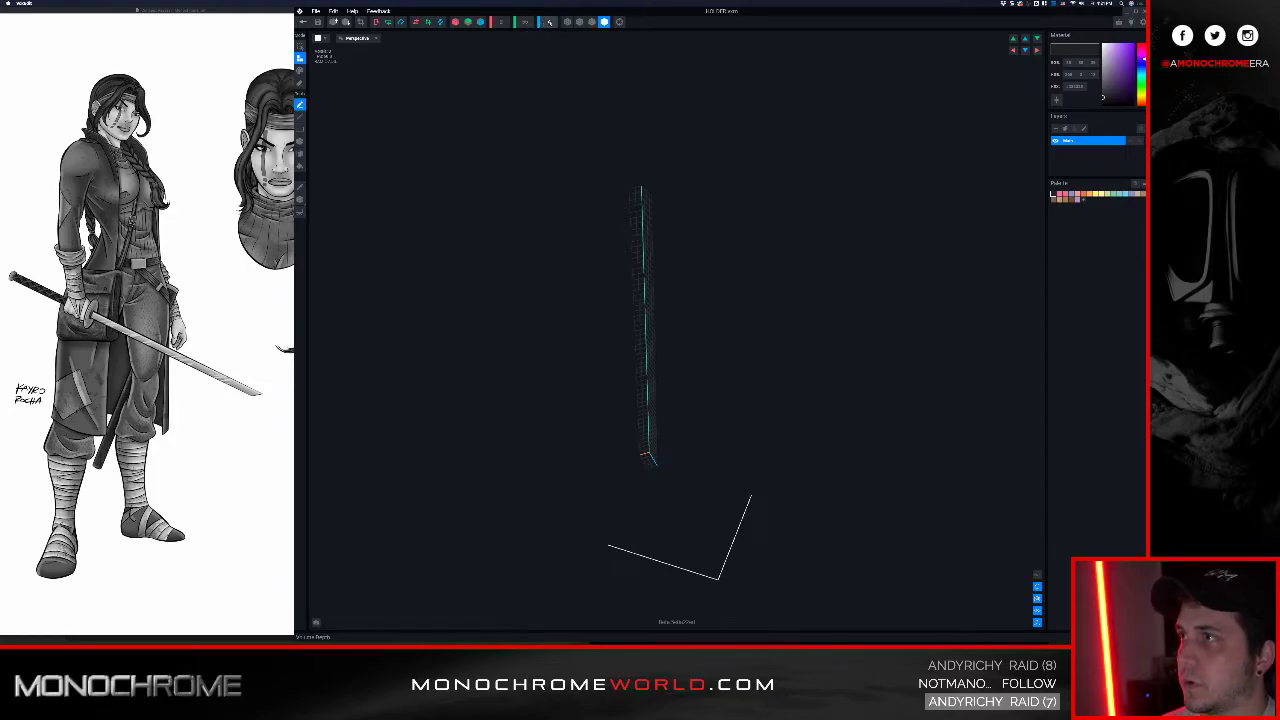
key(super+z)
Step: Set the volume's depth to 2 and its width to 3
click(545, 23)
text(2)
key(Return)
click(503, 23)
text(3)
key(Return)
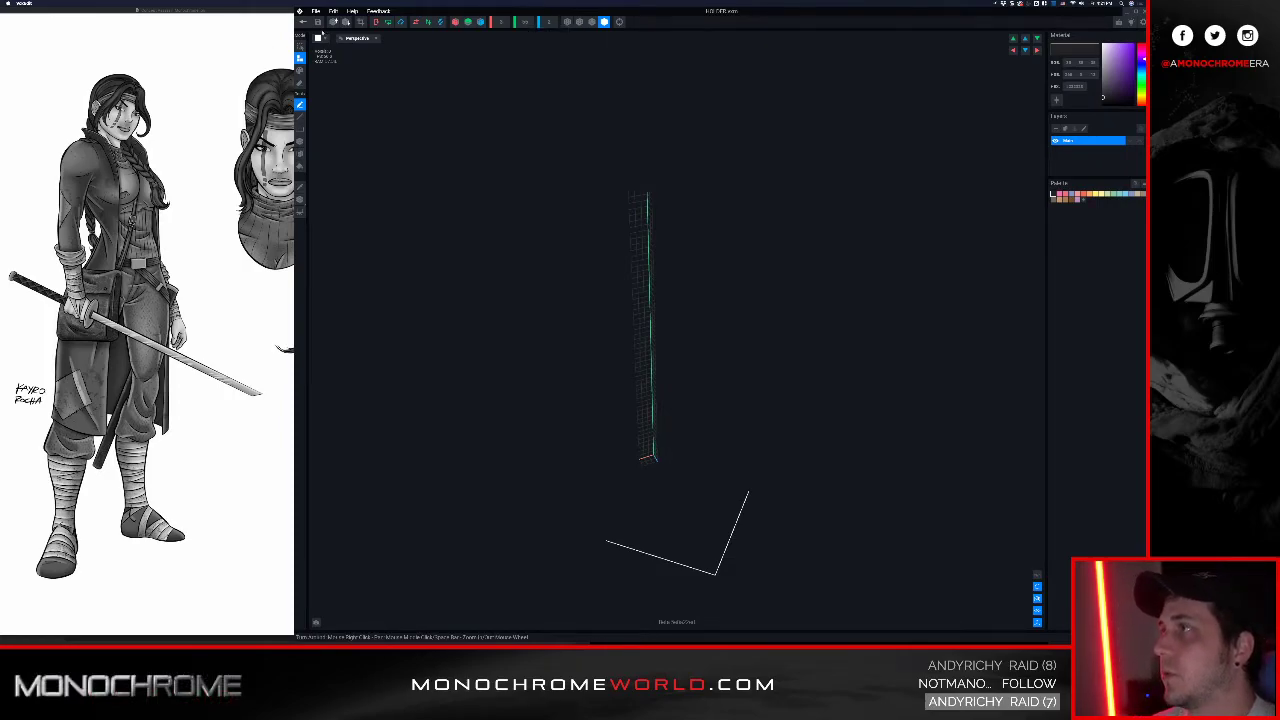
Step: Save the resized empty model and return to the avatar
click(318, 22)
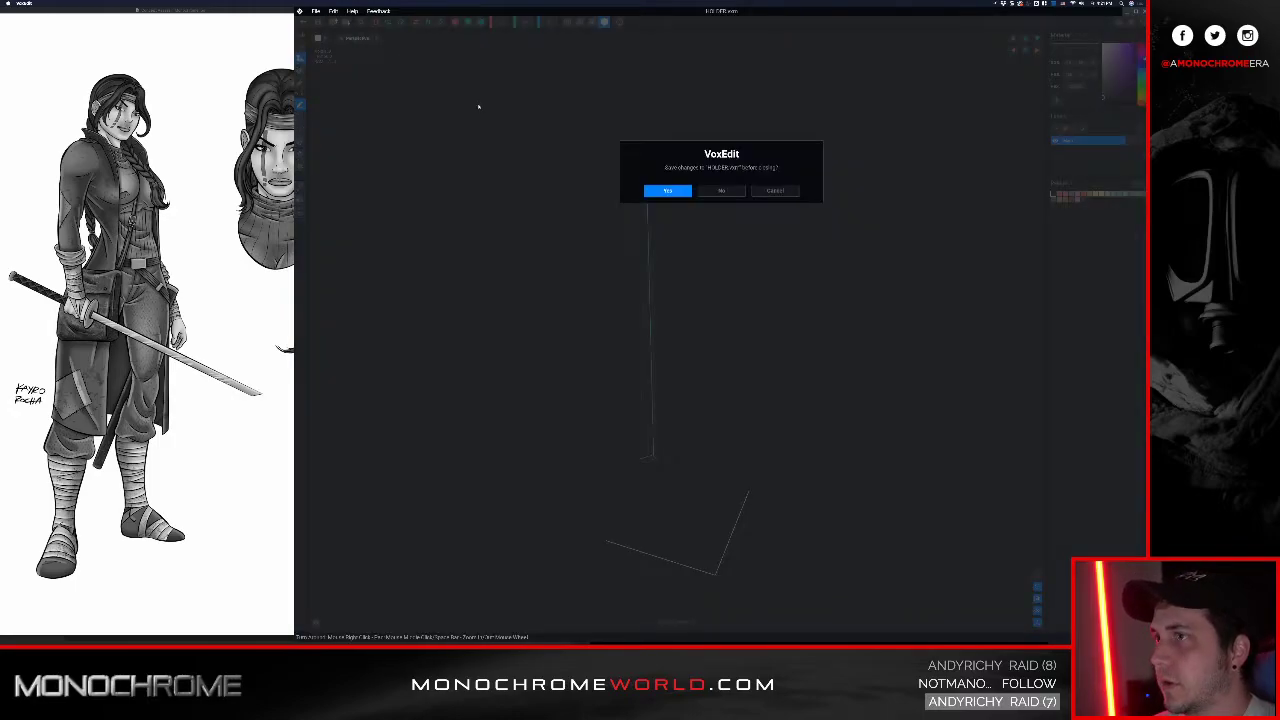
click(666, 191)
scroll(697, 188, up, 5)
right_drag(697, 188, 700, 105)
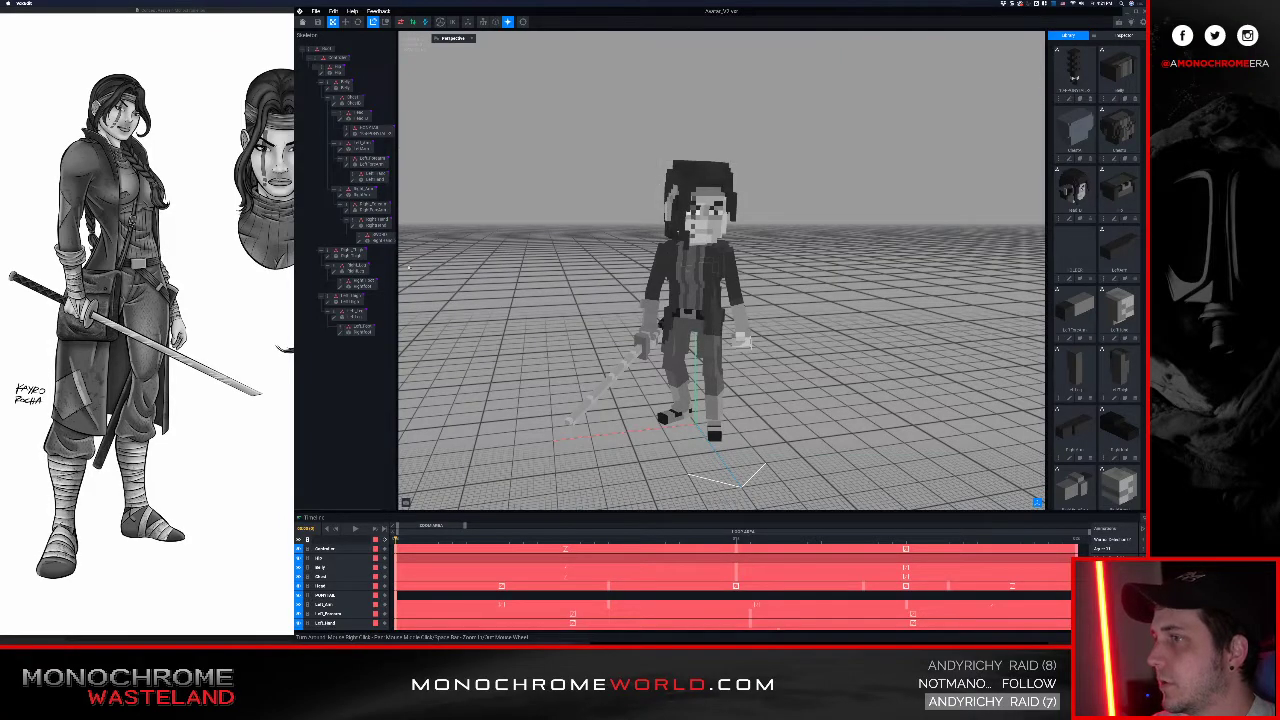
Step: Examine the character holding the sword from the side and the front
right_drag(707, 317, 707, 315)
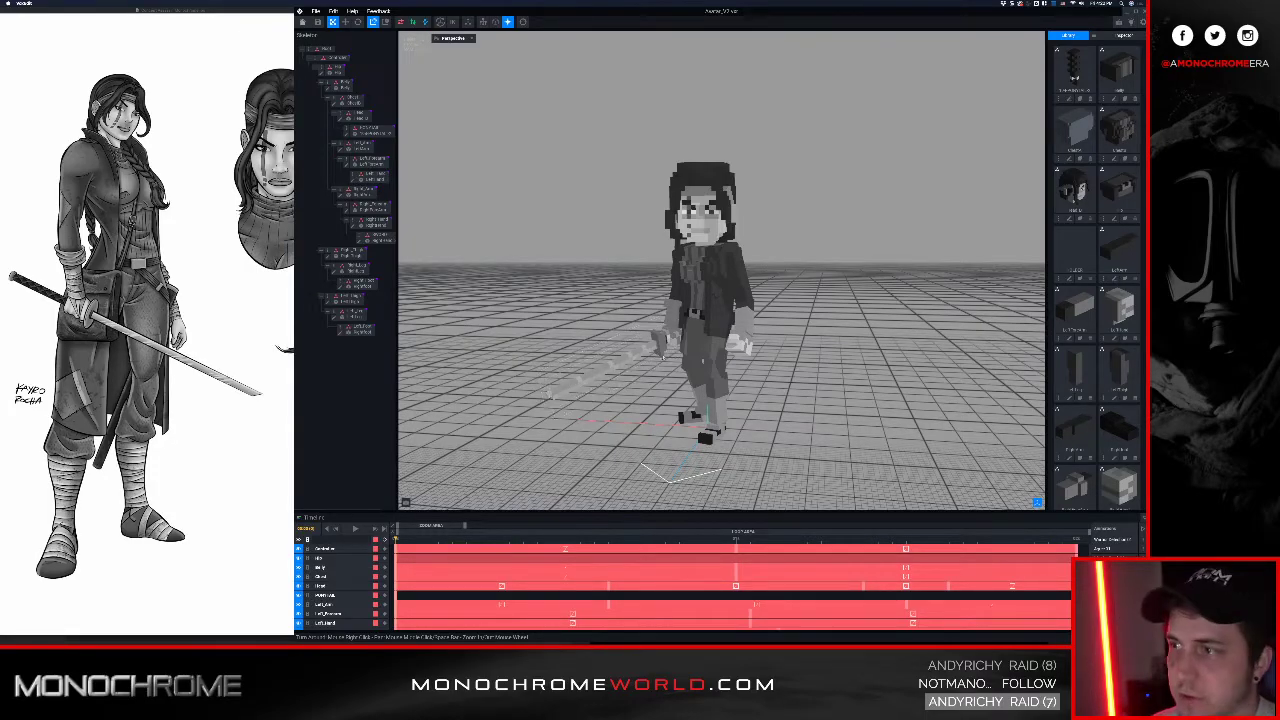
right_drag(716, 318, 716, 318)
scroll(660, 461, up, 5)
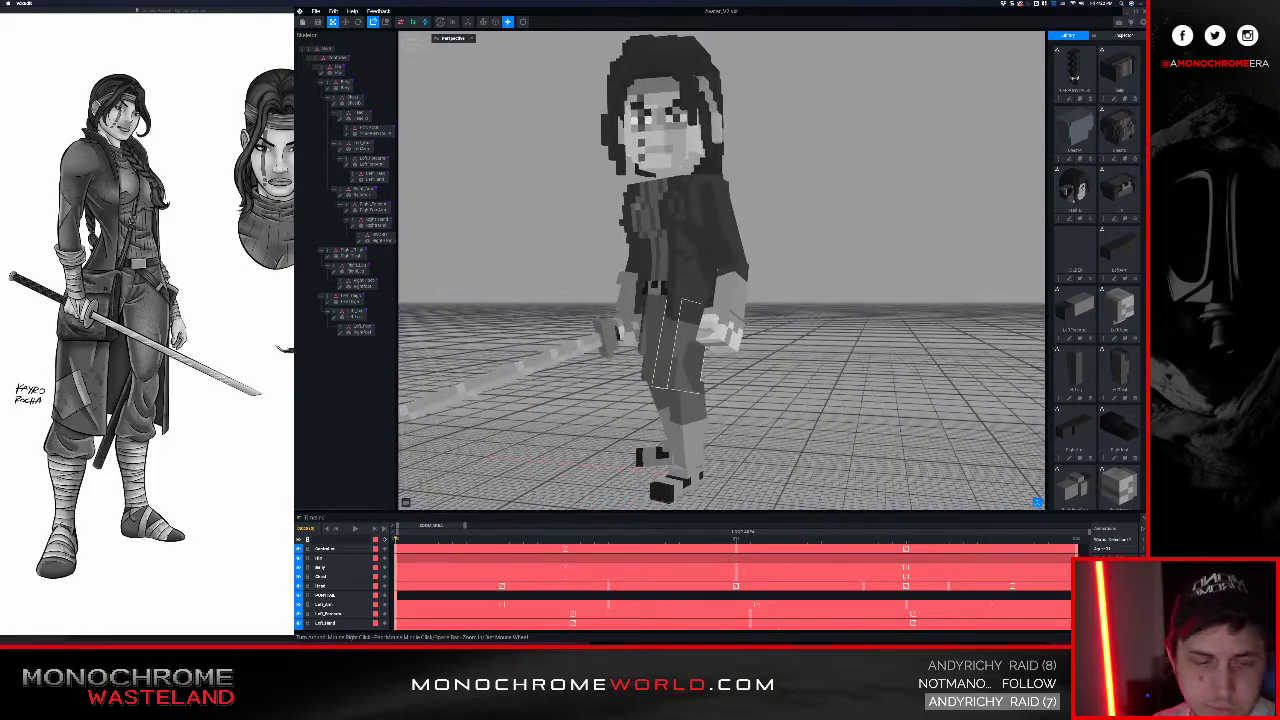
scroll(676, 331, down, 2)
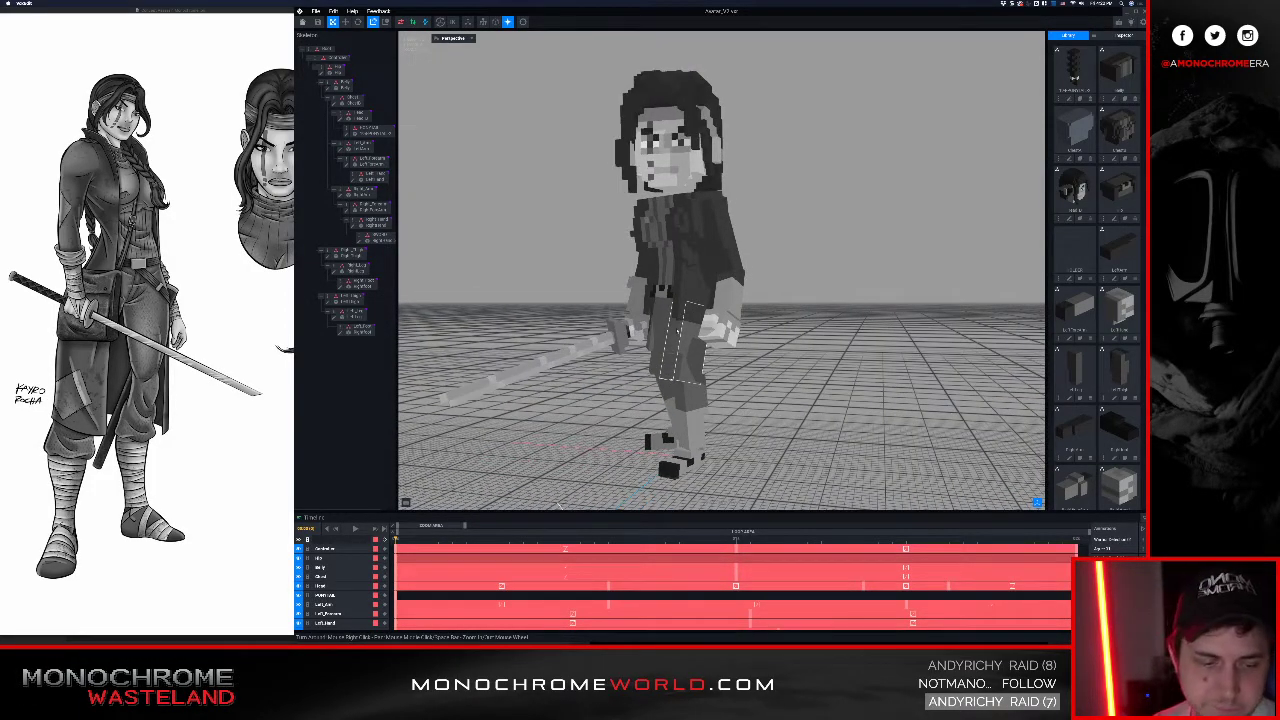
right_drag(679, 274, 690, 282)
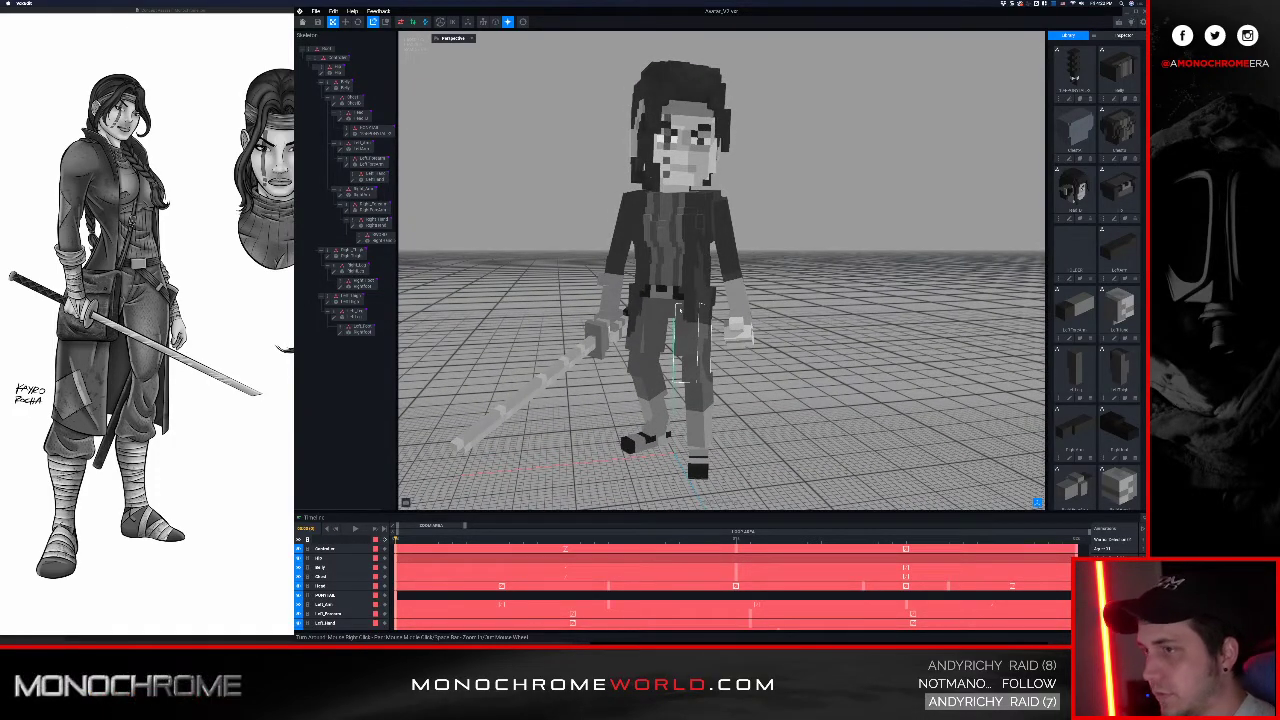
click(627, 208)
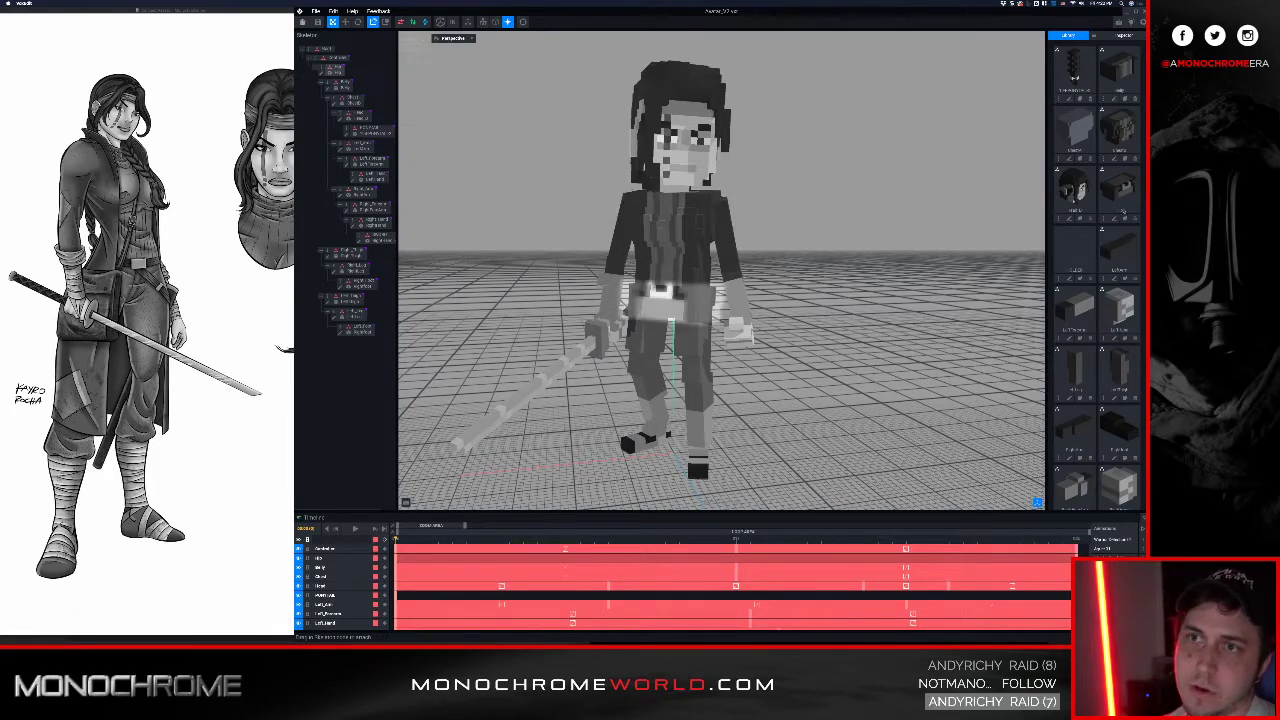
Step: Reopen the empty tall model from the library and fill its entire volume with solid near-black voxels
scroll(1127, 424, down, 3)
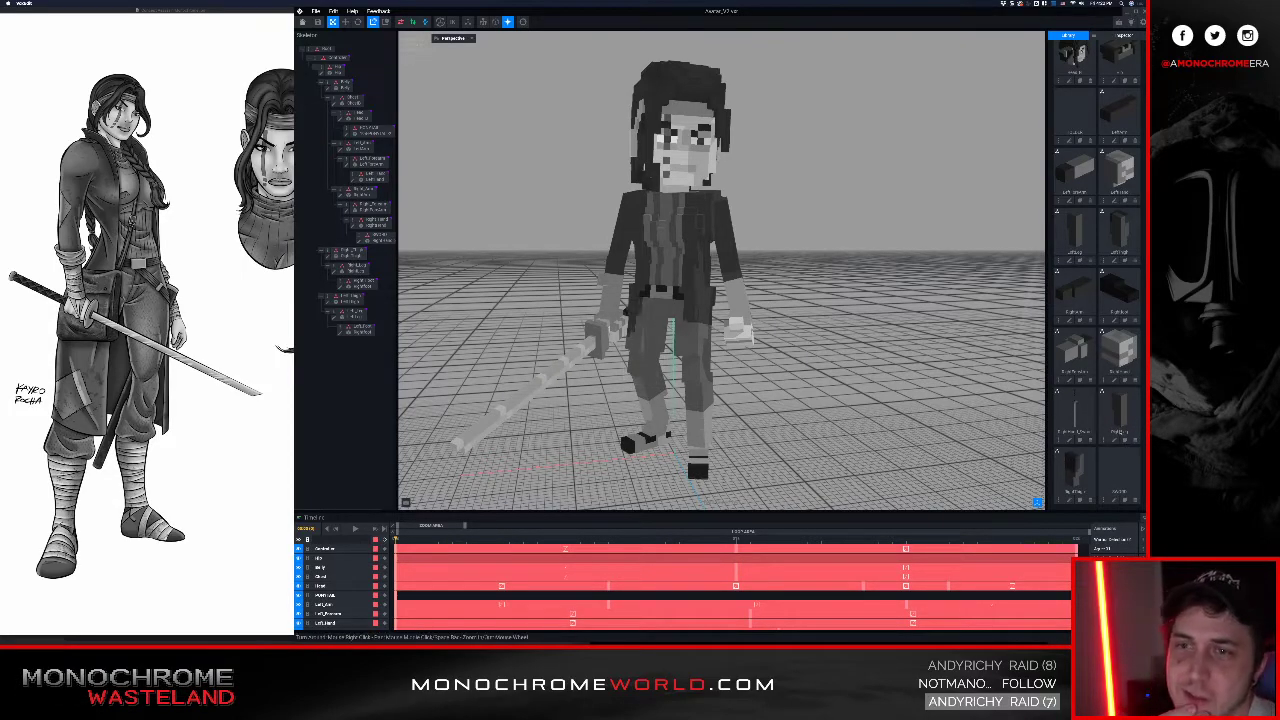
scroll(1074, 257, up, 3)
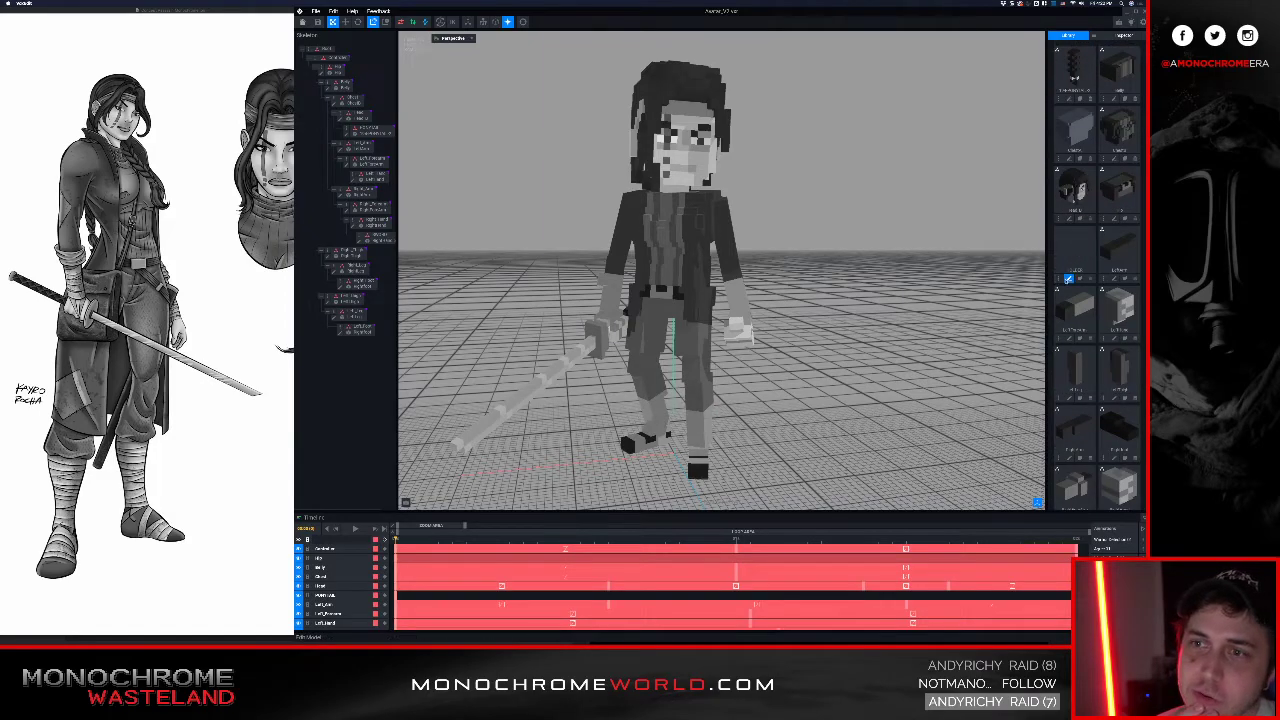
click(1070, 279)
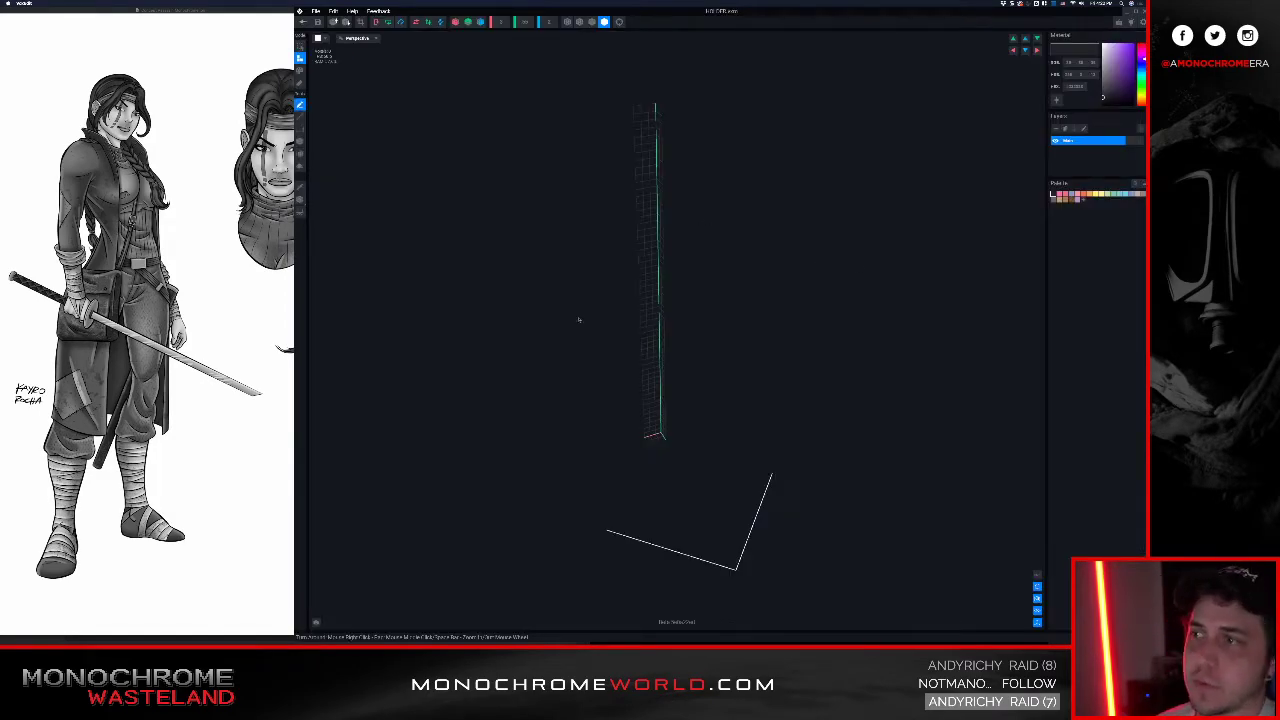
click(299, 141)
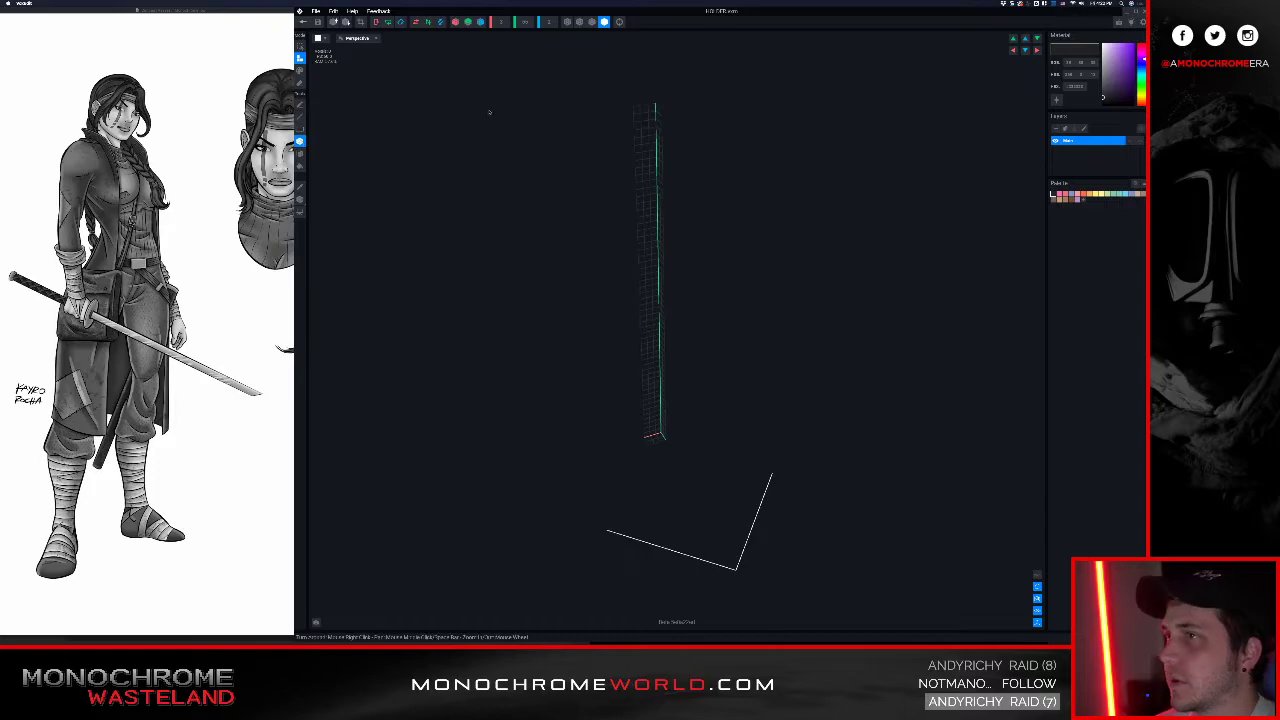
drag(646, 109, 647, 208)
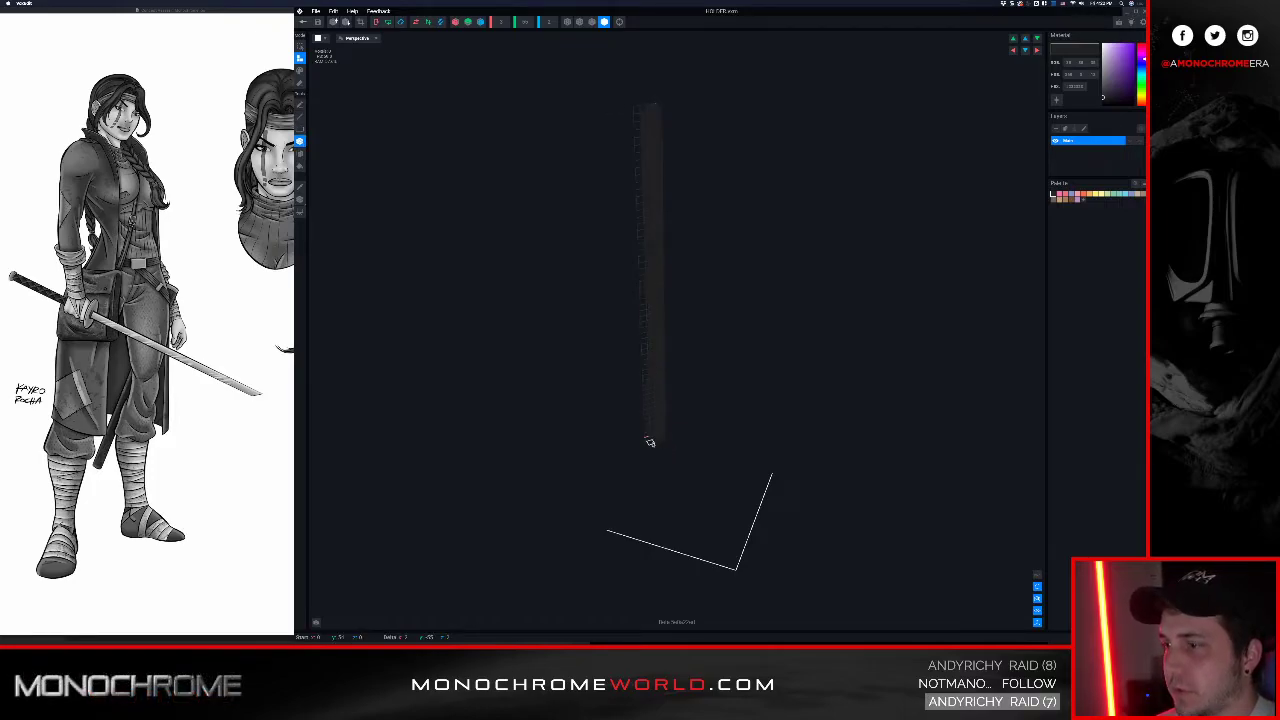
right_drag(655, 323, 655, 323)
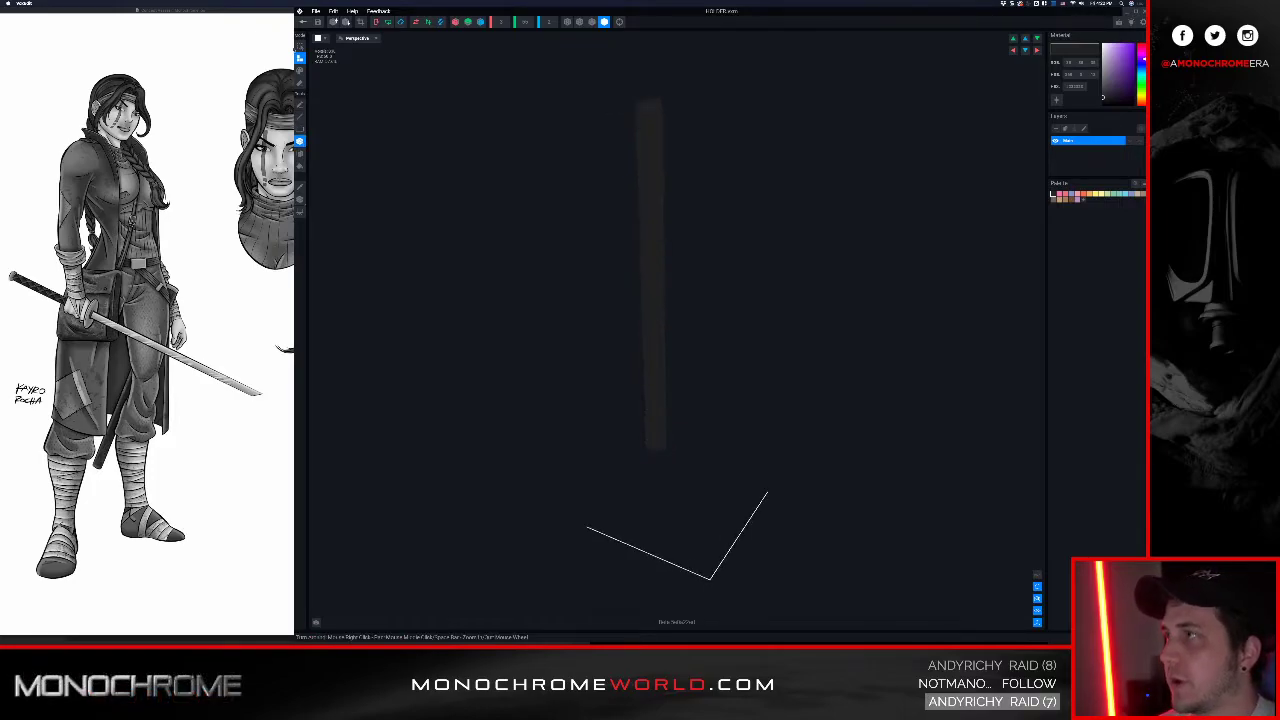
Step: Save the filled column model and return to a close front view of the avatar
click(303, 22)
click(683, 194)
scroll(700, 178, up, 3)
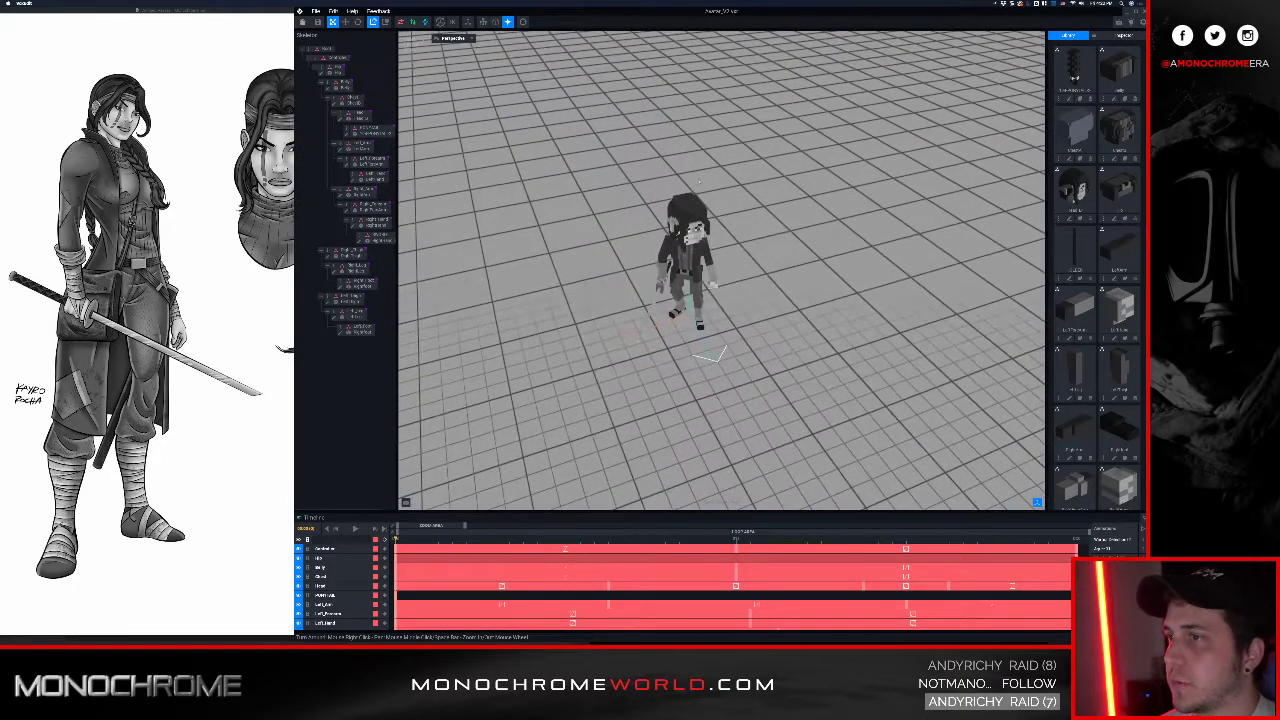
right_drag(698, 240, 697, 326)
scroll(698, 318, up, 5)
Step: Play the avatar's current animation, switch to another animation and play that one with the character centred
key(space)
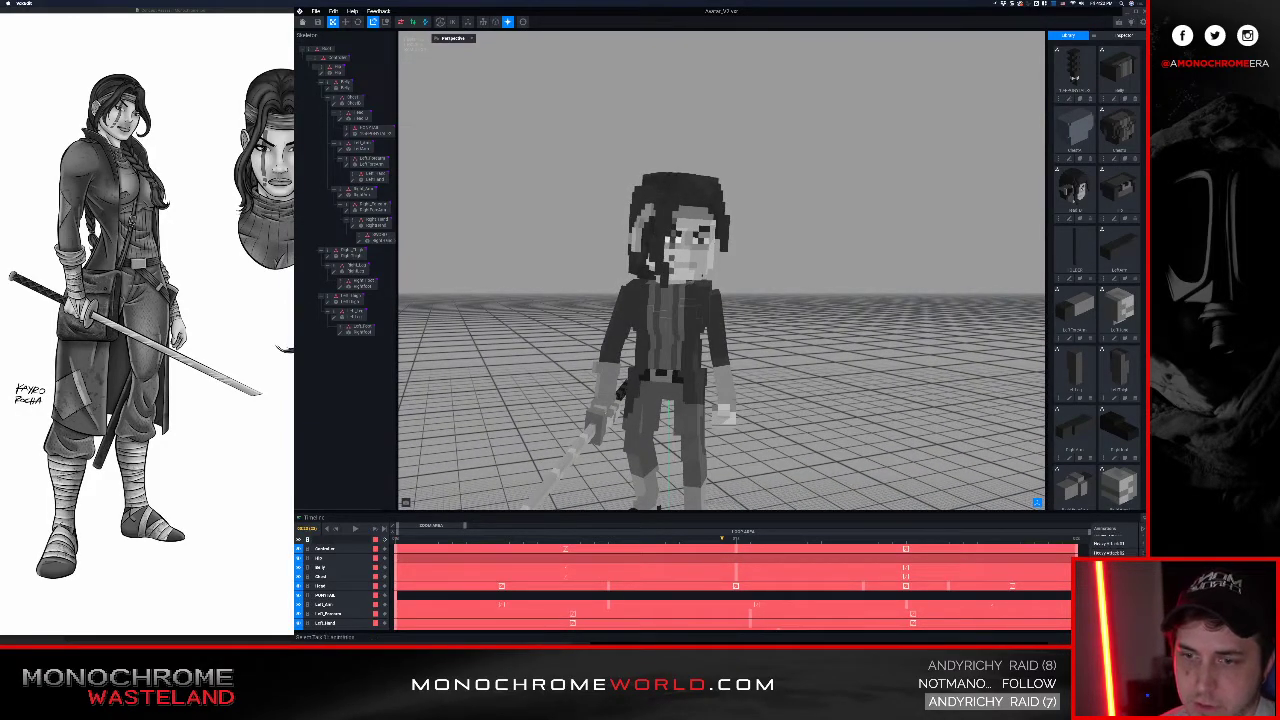
click(1112, 570)
scroll(690, 350, down, 6)
right_drag(692, 352, 670, 372)
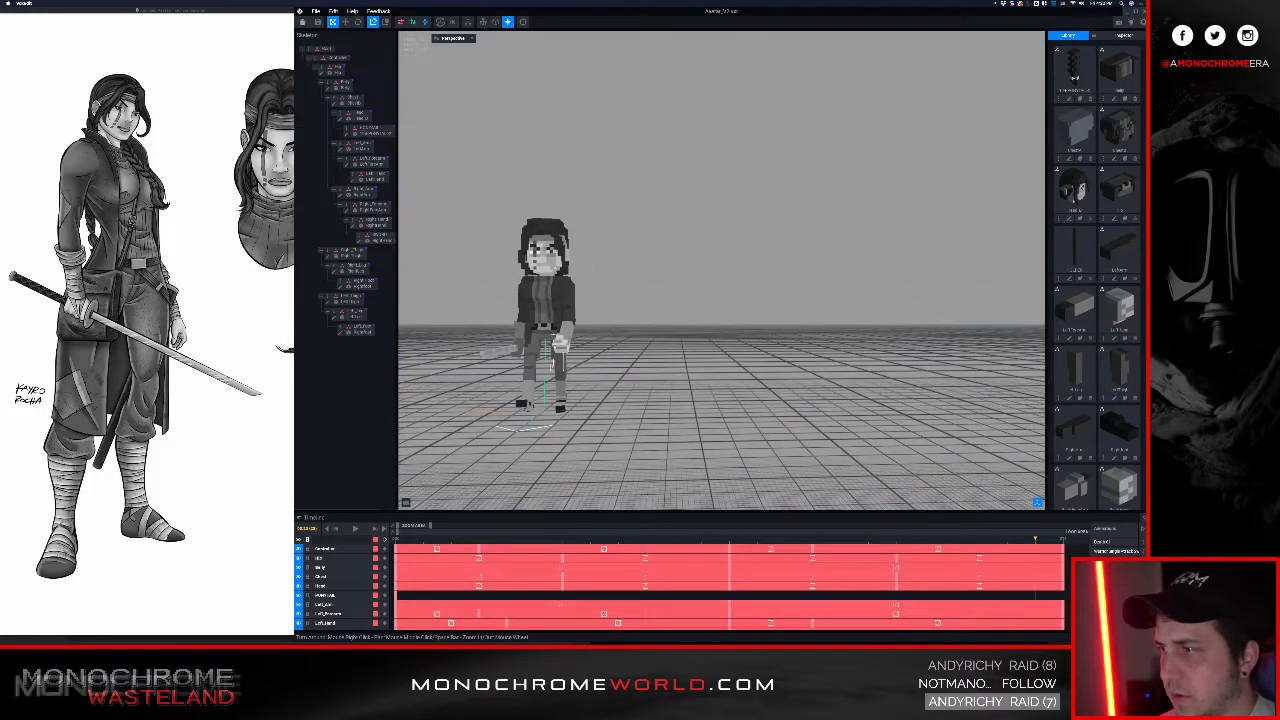
middle_drag(512, 317, 624, 345)
key(space)
Step: Examine the moving character's hands, belt area and back during playback, and stop the animation
scroll(624, 345, up, 6)
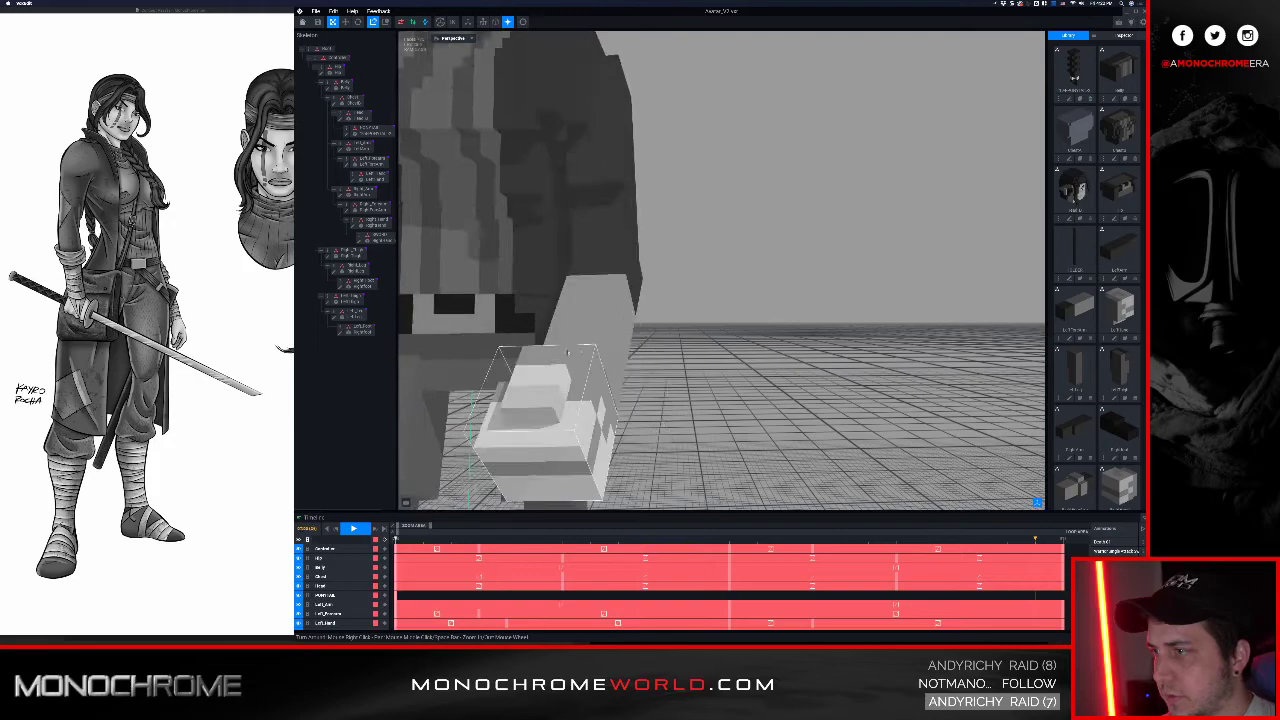
scroll(600, 350, down, 6)
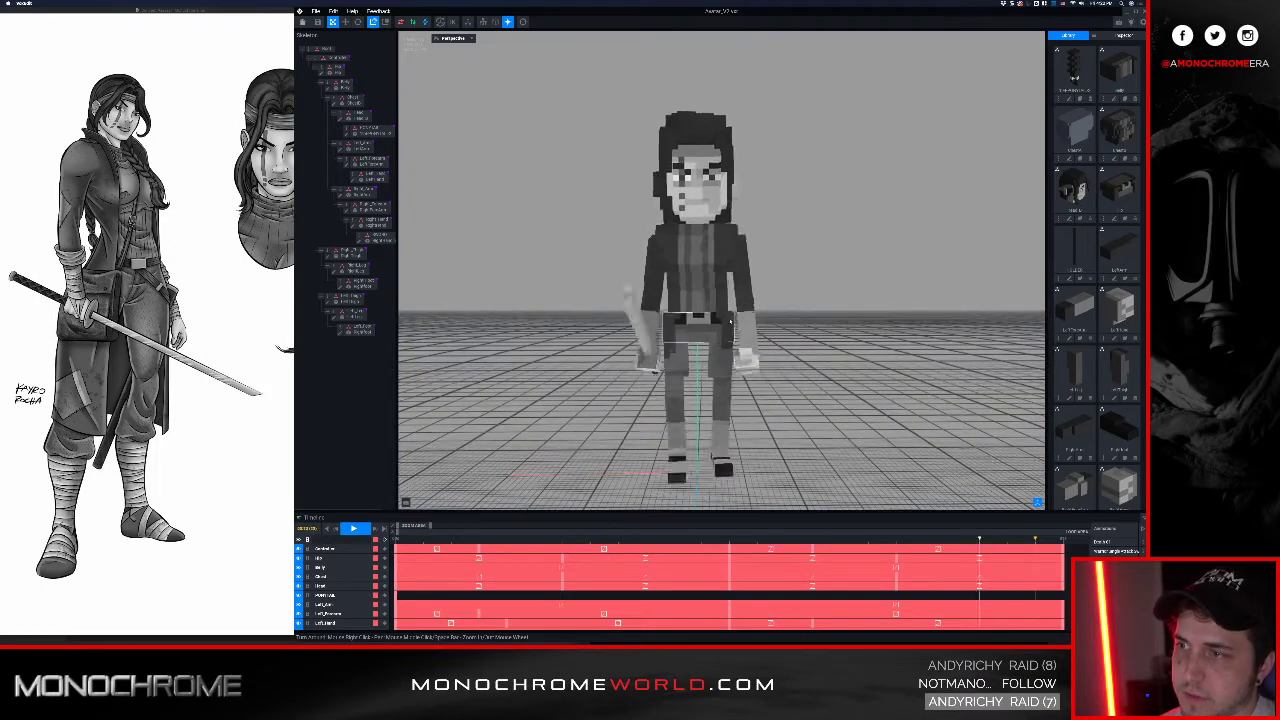
scroll(730, 320, up, 8)
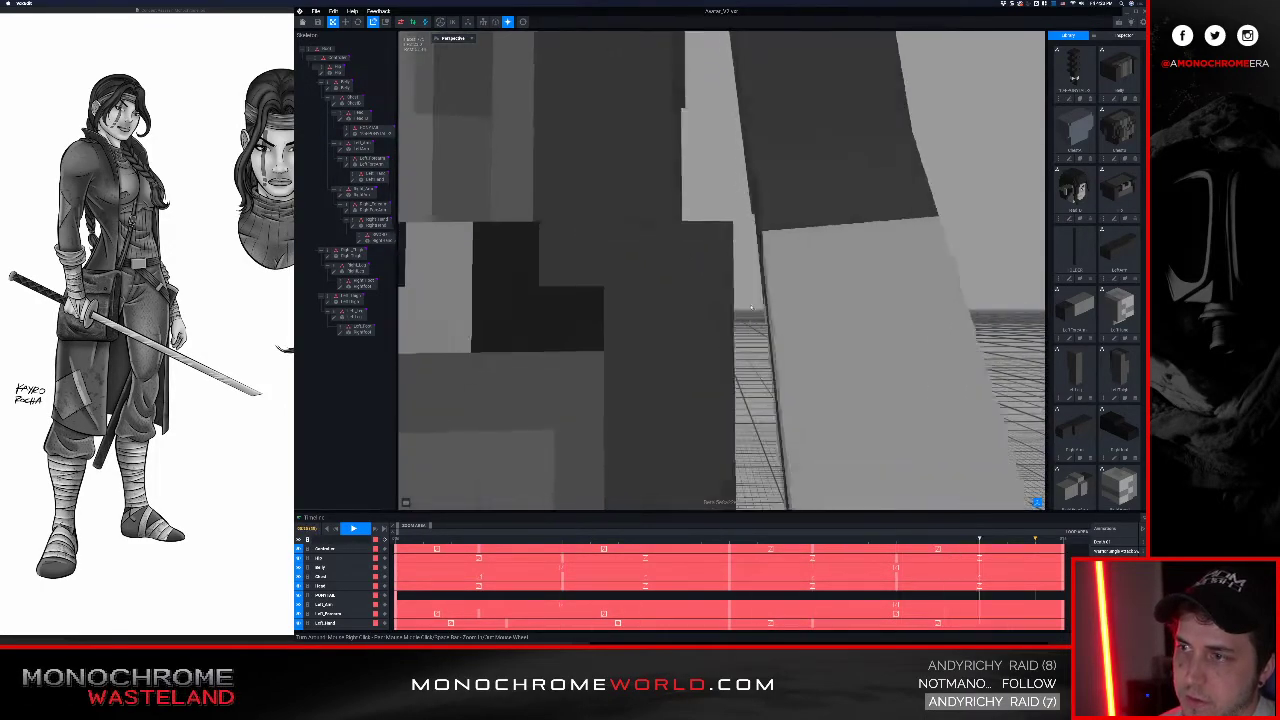
scroll(740, 312, down, 5)
scroll(725, 318, down, 5)
right_drag(725, 320, 757, 314)
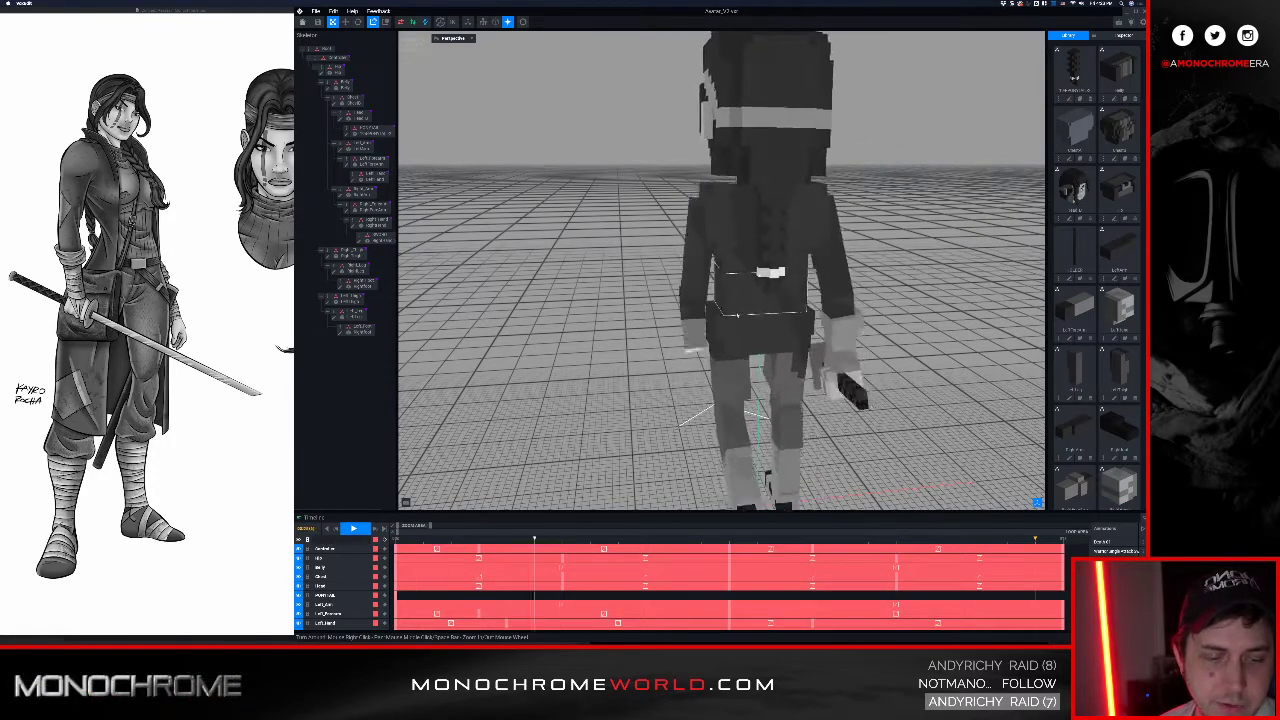
key(space)
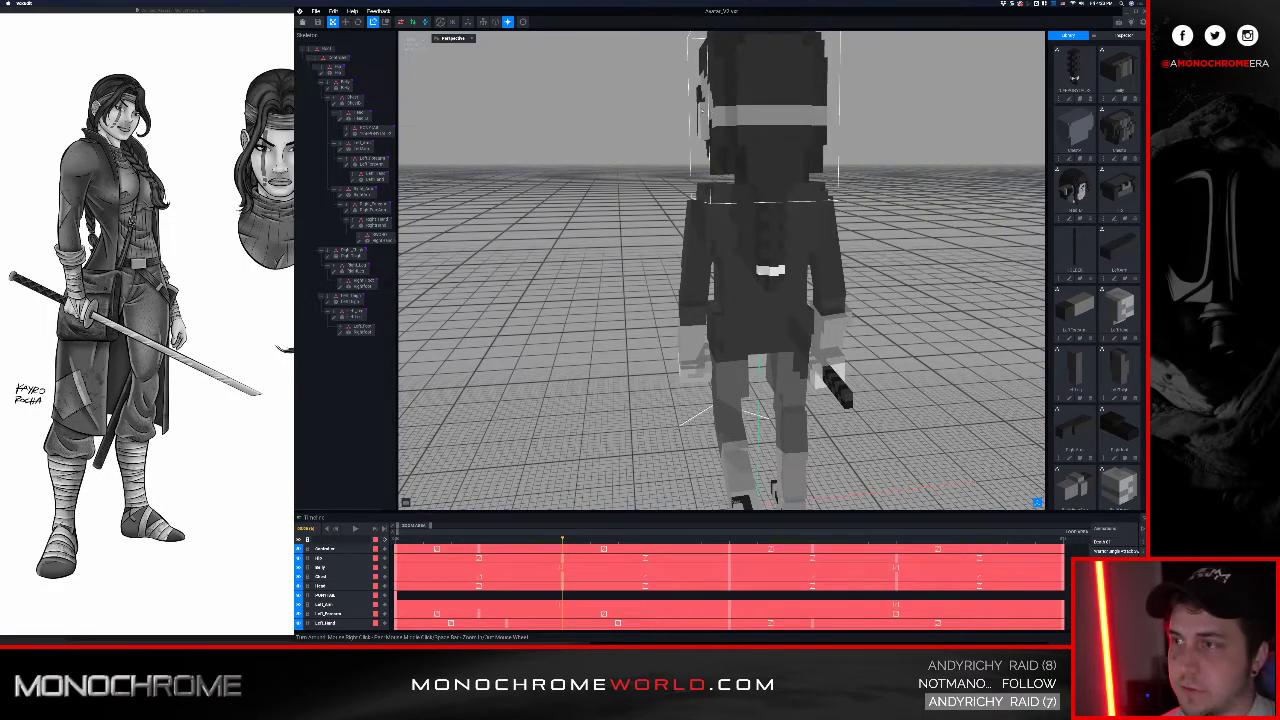
Step: Select the chest from behind and create a new named child node under it in the skeleton
right_drag(757, 181, 687, 284)
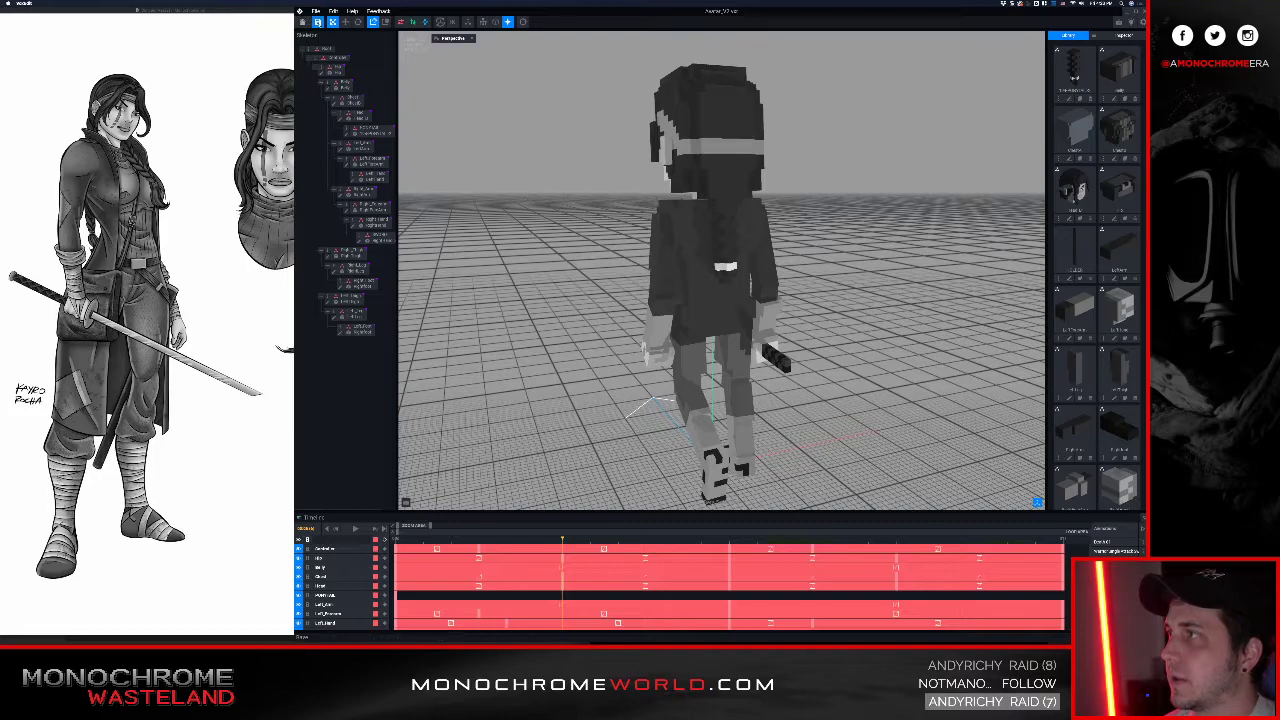
click(694, 222)
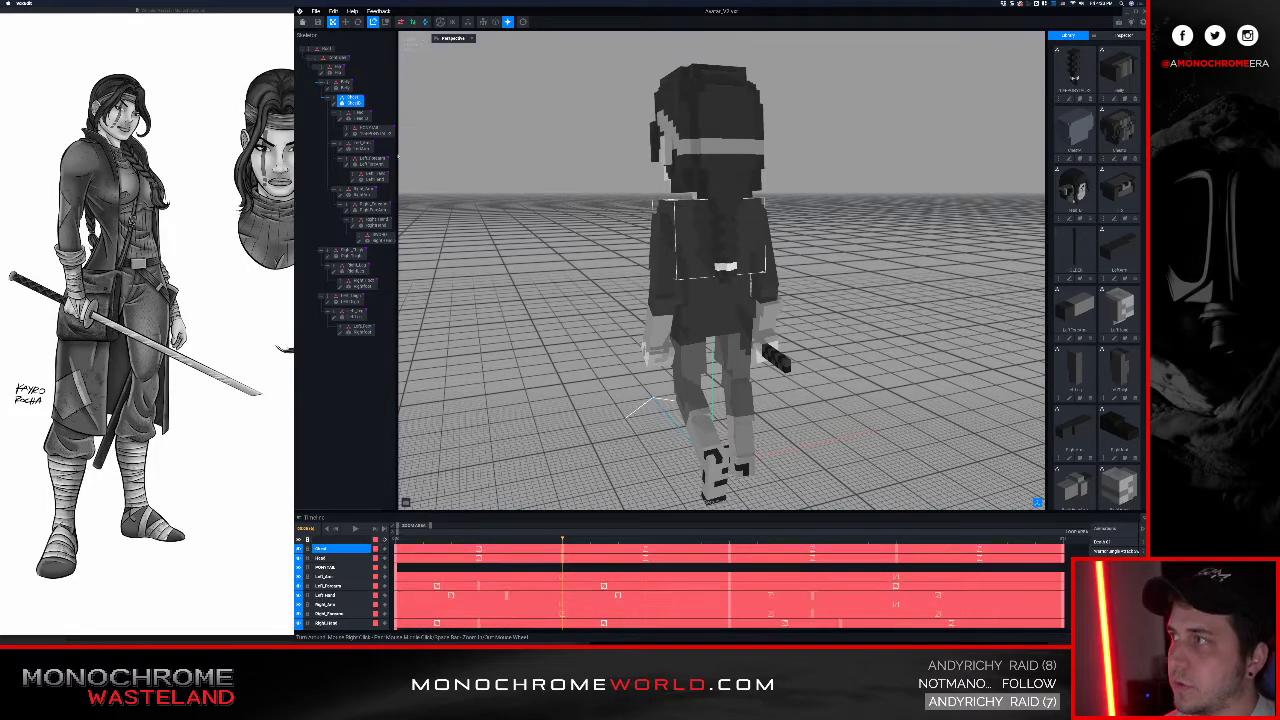
right_click(335, 97)
click(367, 113)
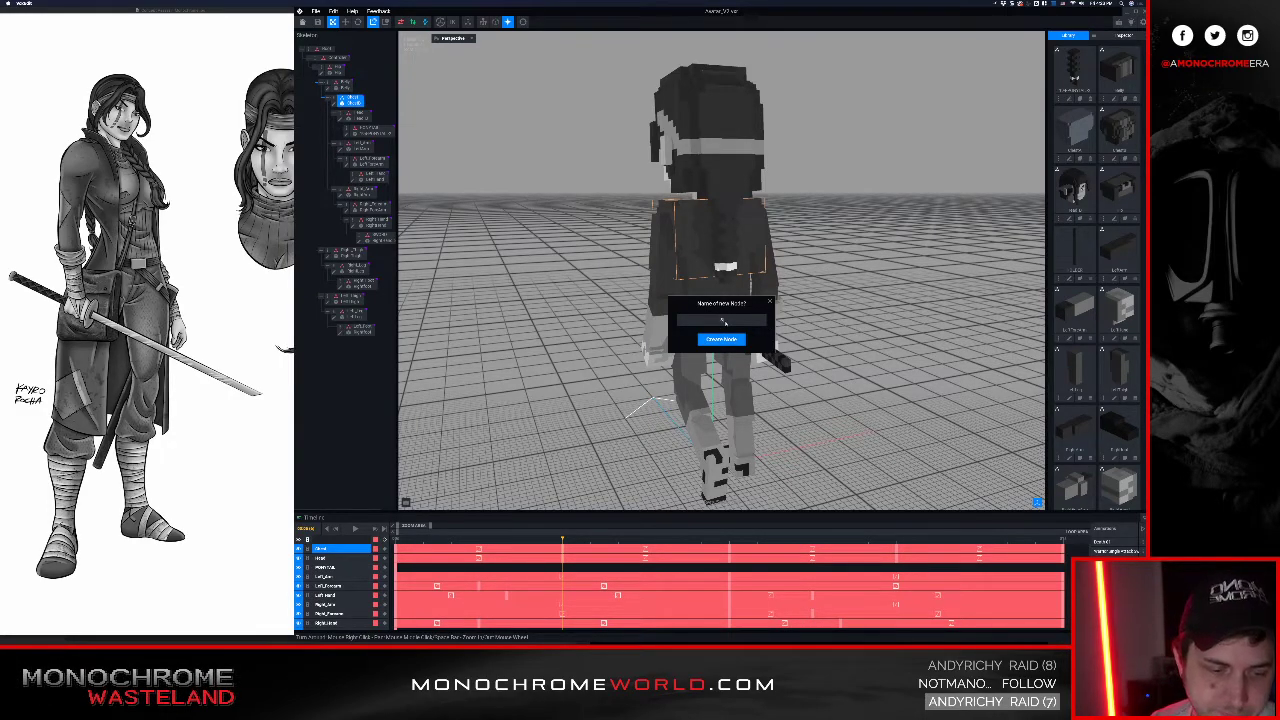
key(Return)
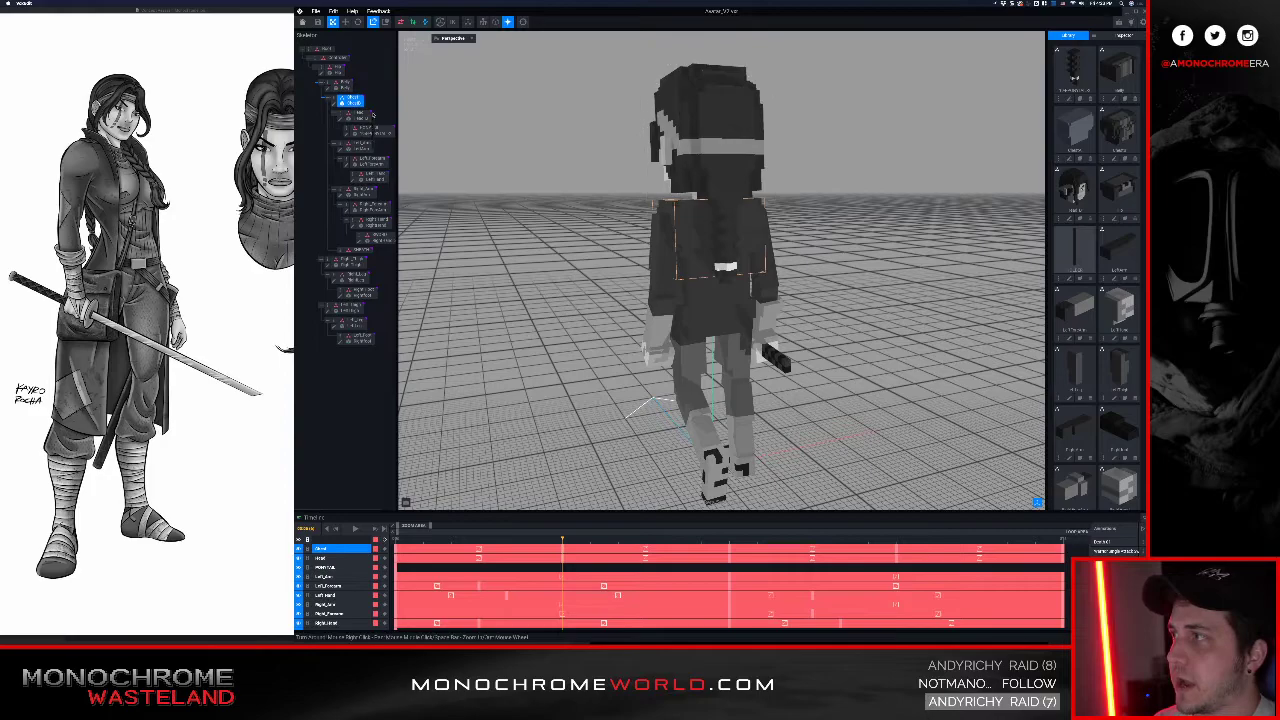
Step: Attach the near-black column model from the library to the new node under the chest
drag(403, 190, 364, 251)
scroll(640, 195, down, 5)
scroll(636, 235, up, 4)
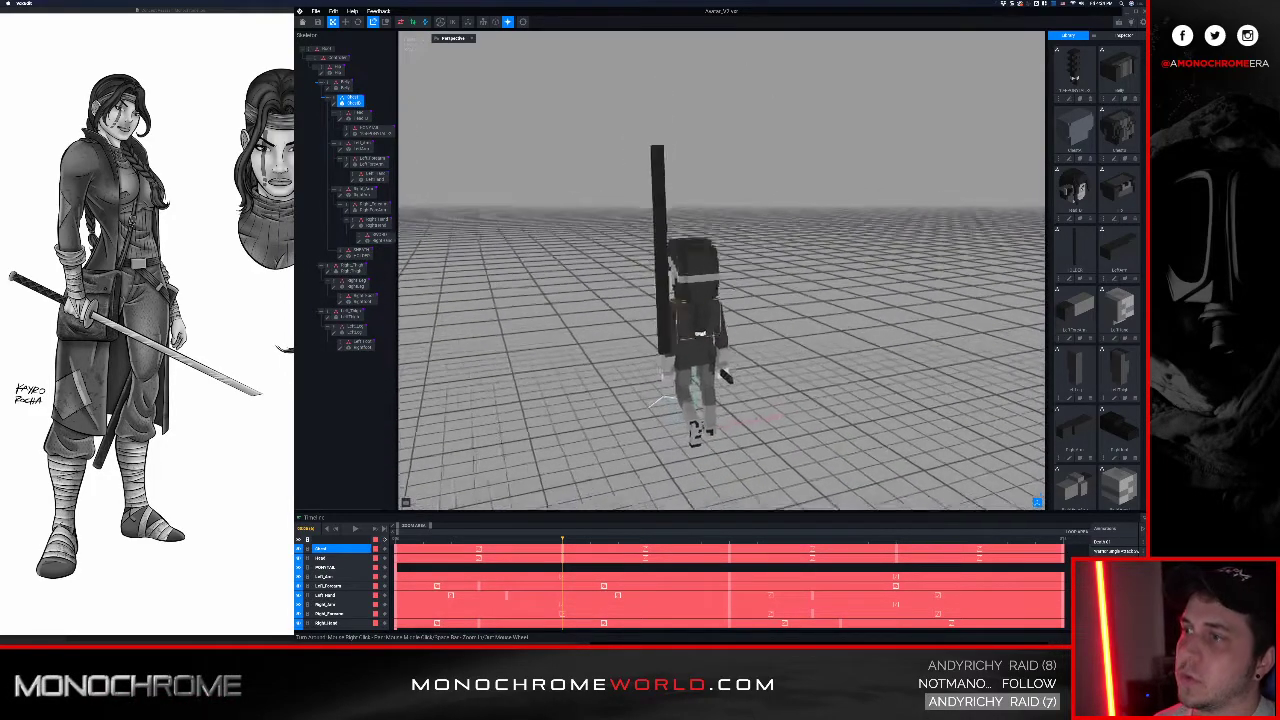
Step: Select the new node under the chest and open its column model for editing within the avatar
click(345, 254)
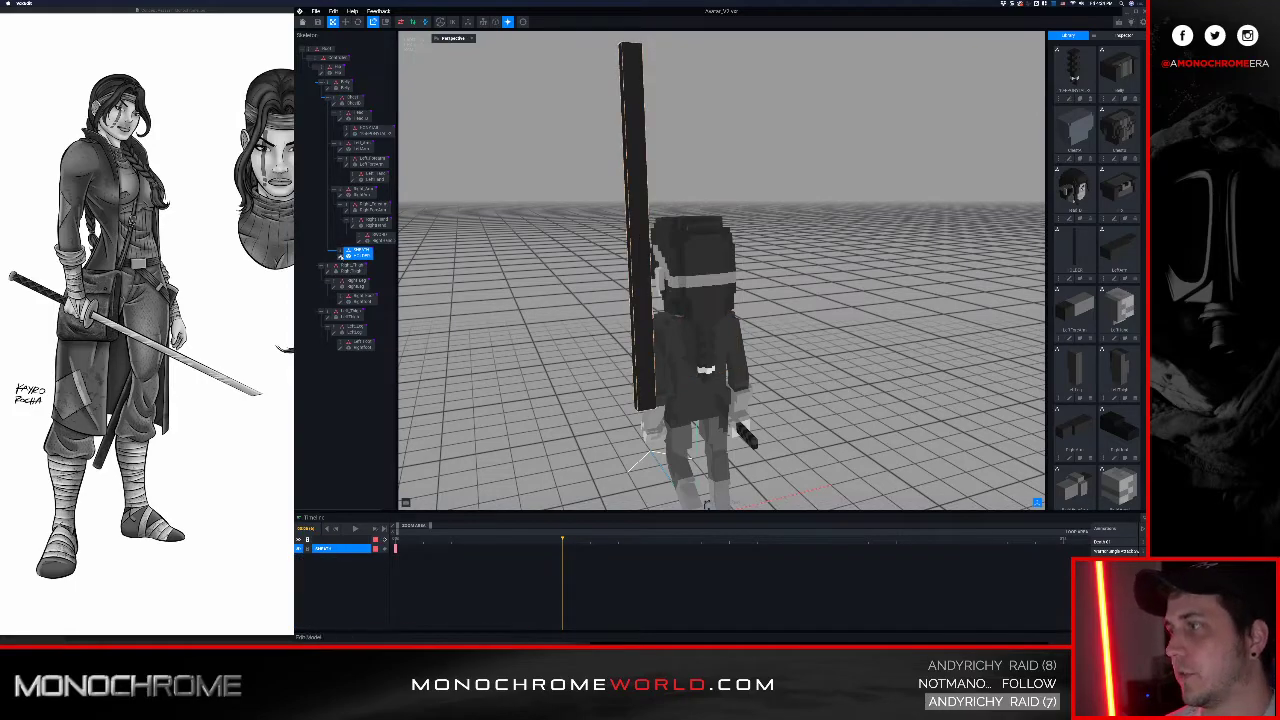
click(340, 257)
scroll(690, 250, down, 3)
right_drag(652, 297, 652, 297)
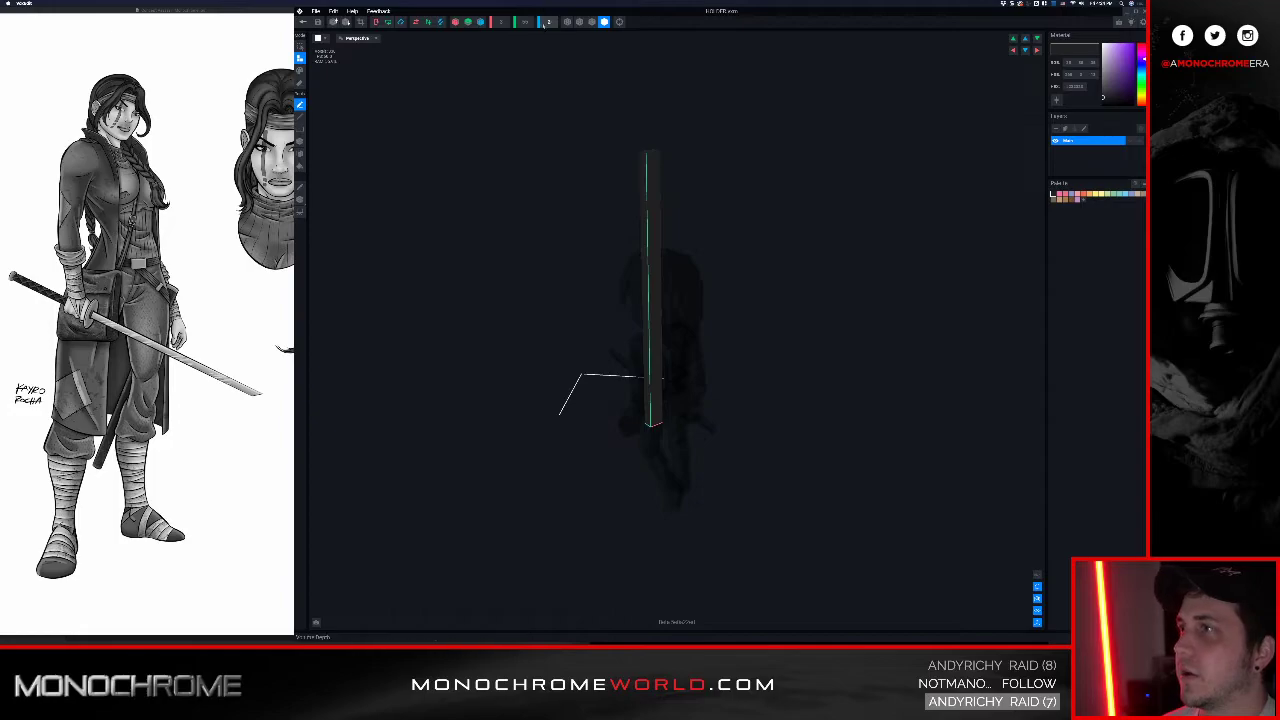
Step: Reduce the volume height of the near-black column model to shorten it
scroll(525, 25, down, 15)
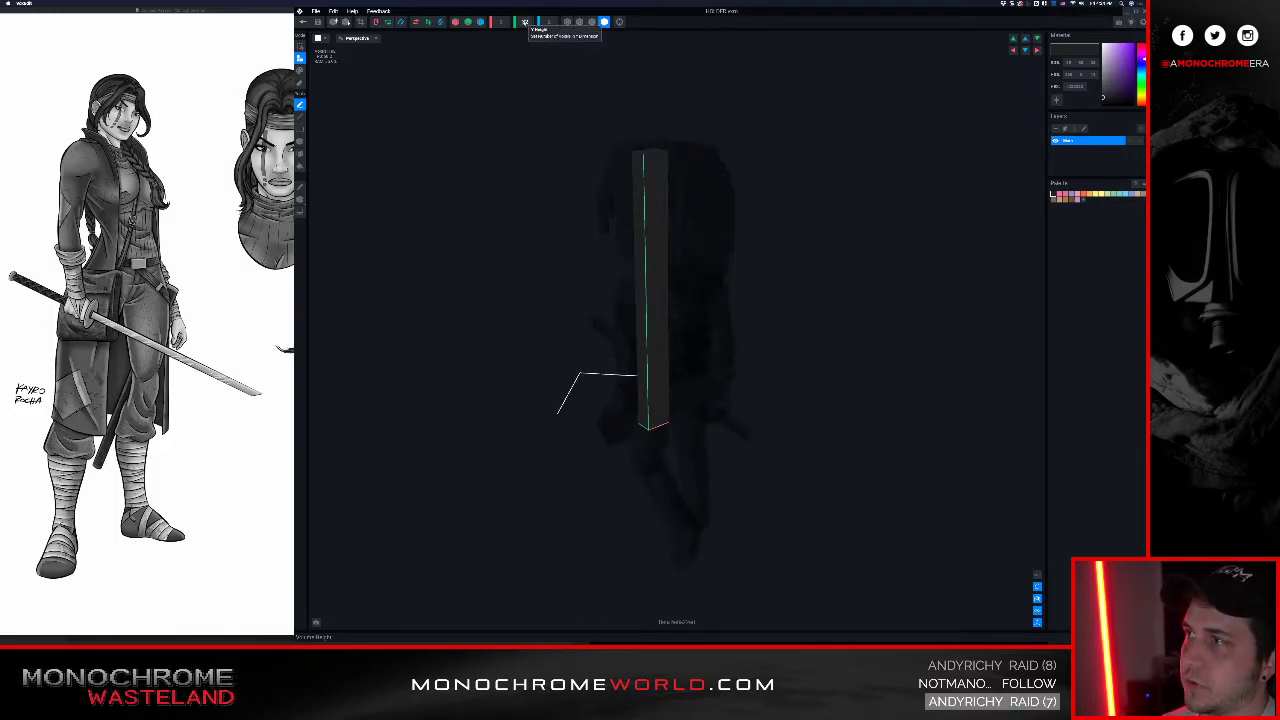
scroll(525, 23, up, 5)
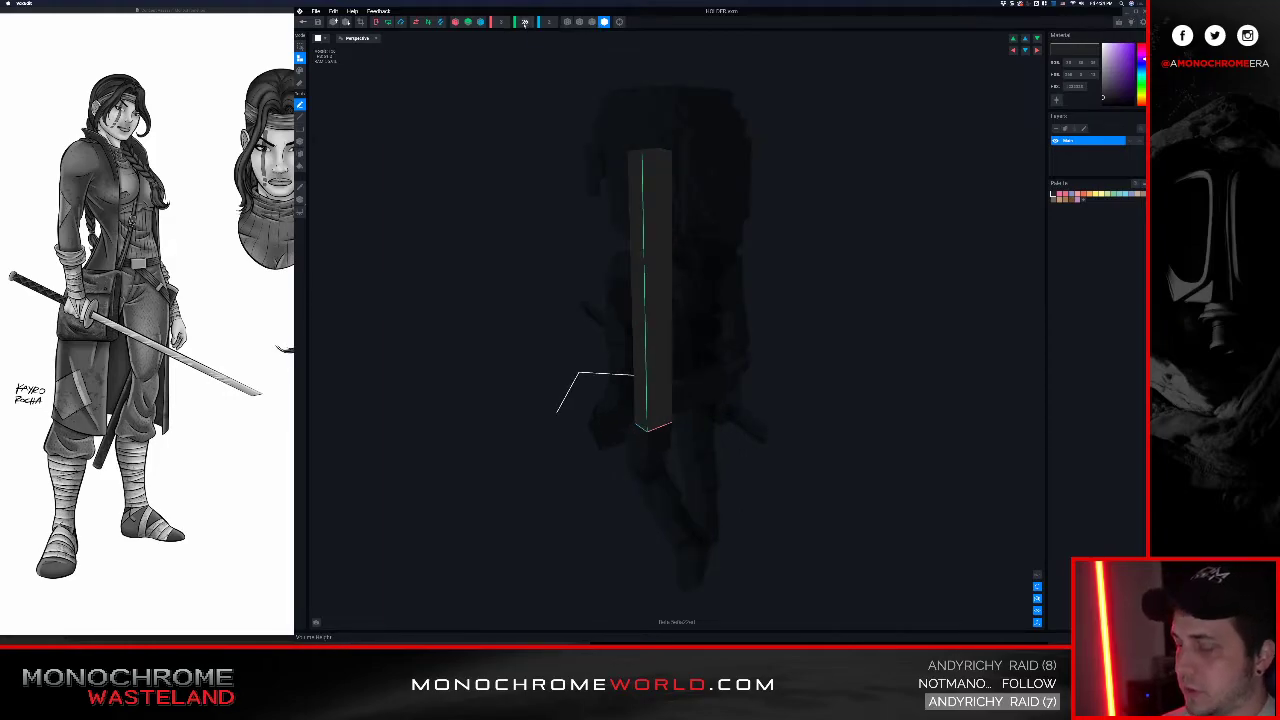
scroll(525, 23, down, 5)
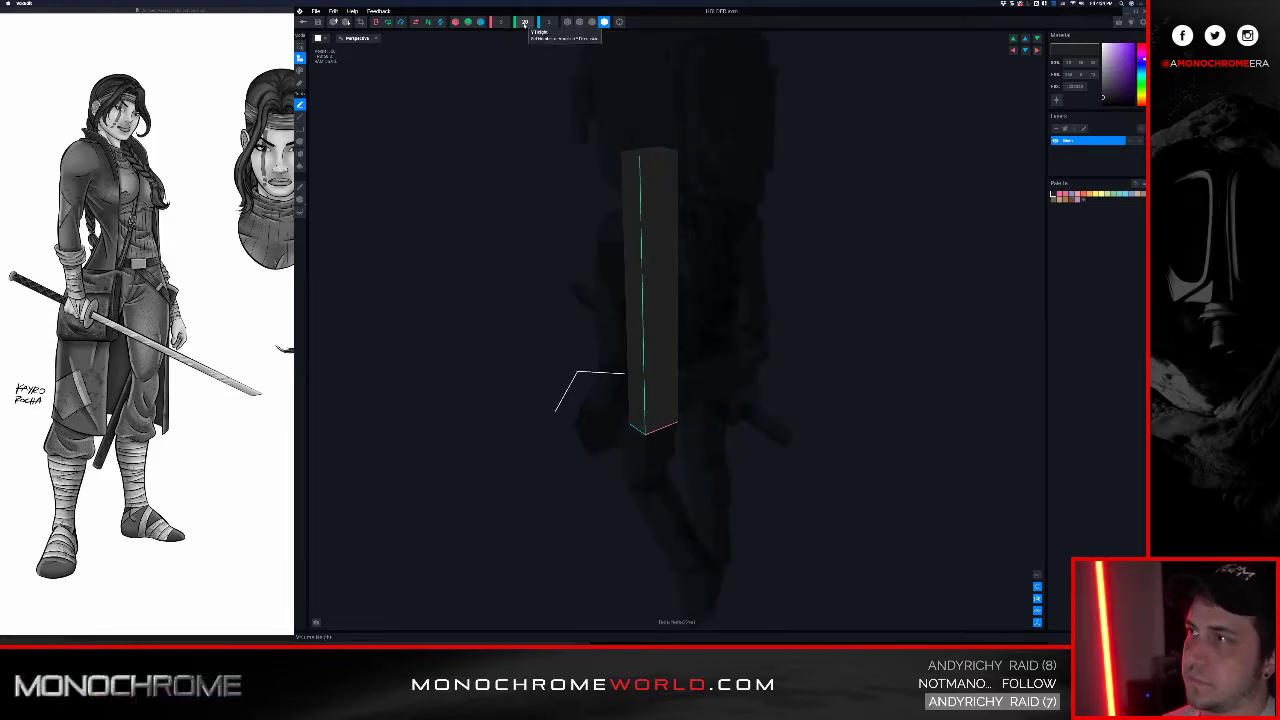
scroll(525, 23, down, 3)
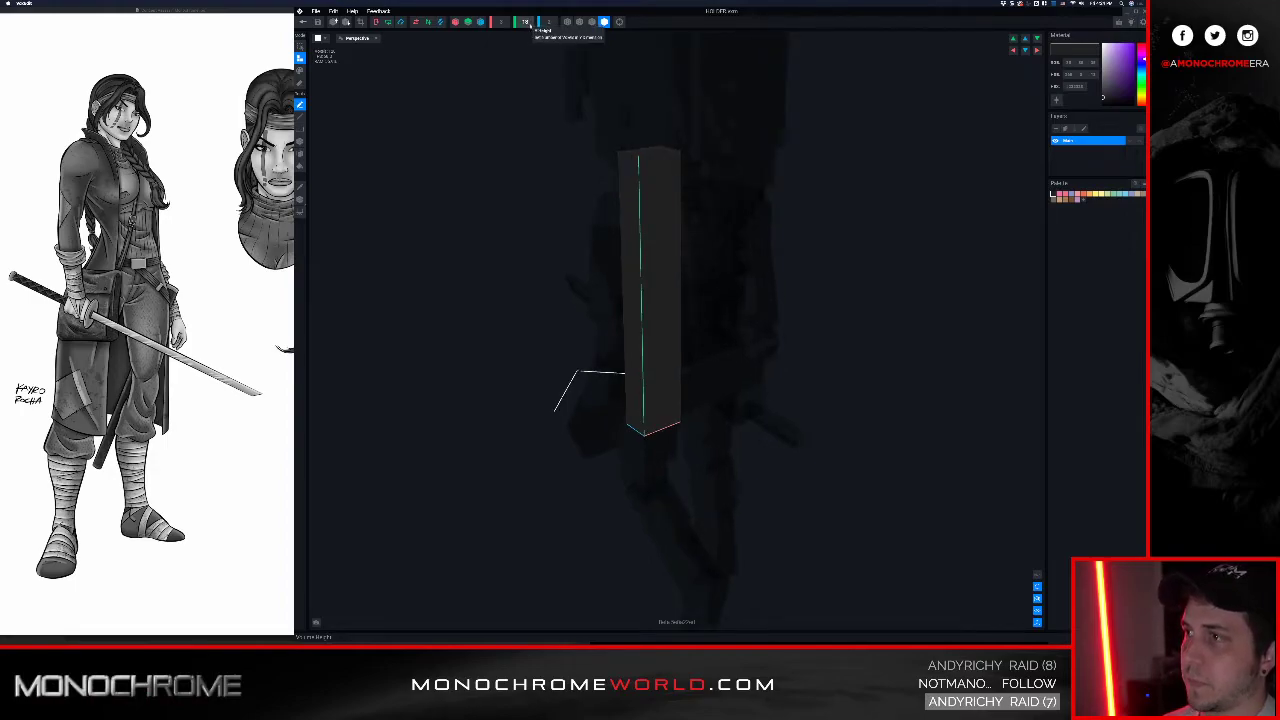
right_drag(650, 182, 659, 172)
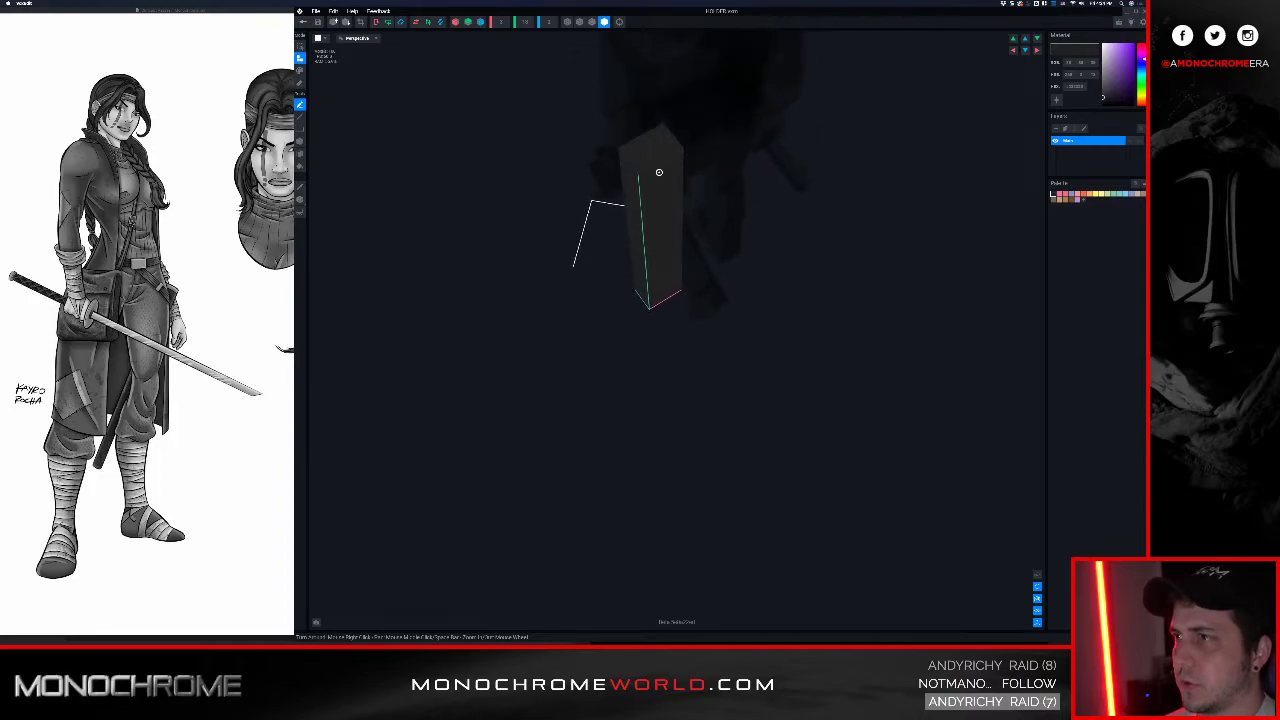
Step: Set the column's volume width to 2 and depth to 1, and save the model
double_click(501, 25)
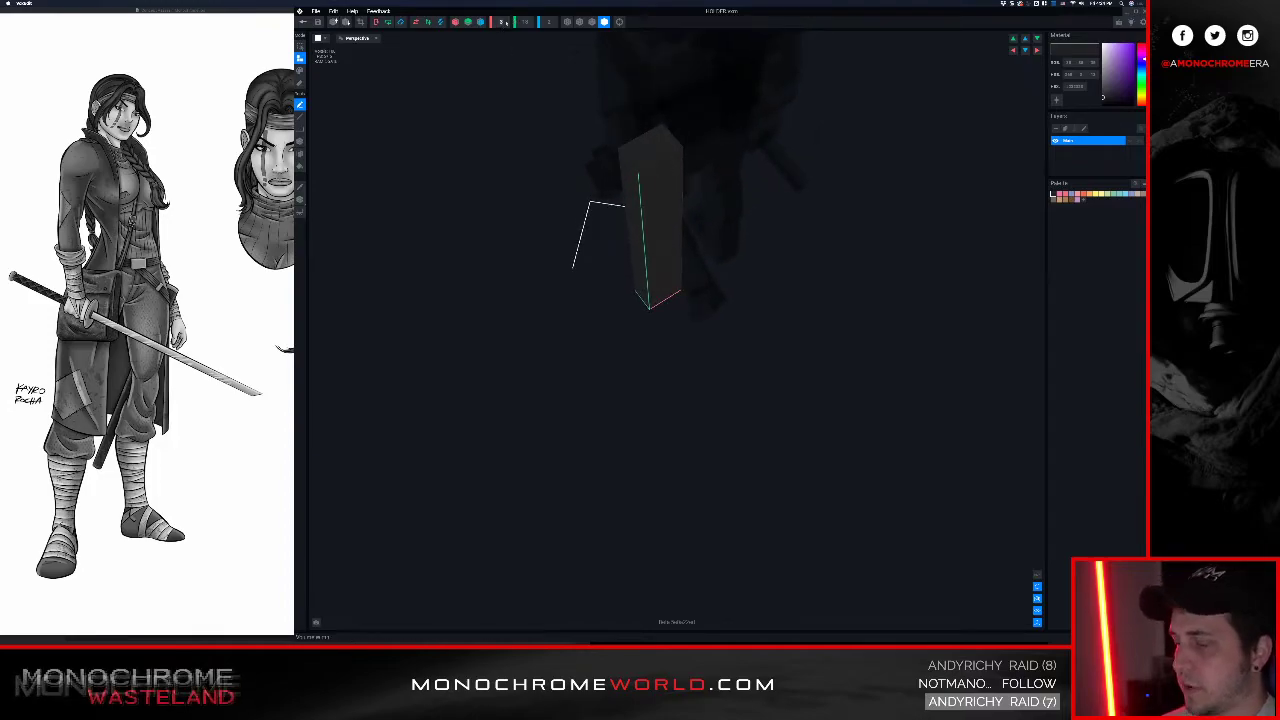
text(2)
key(Return)
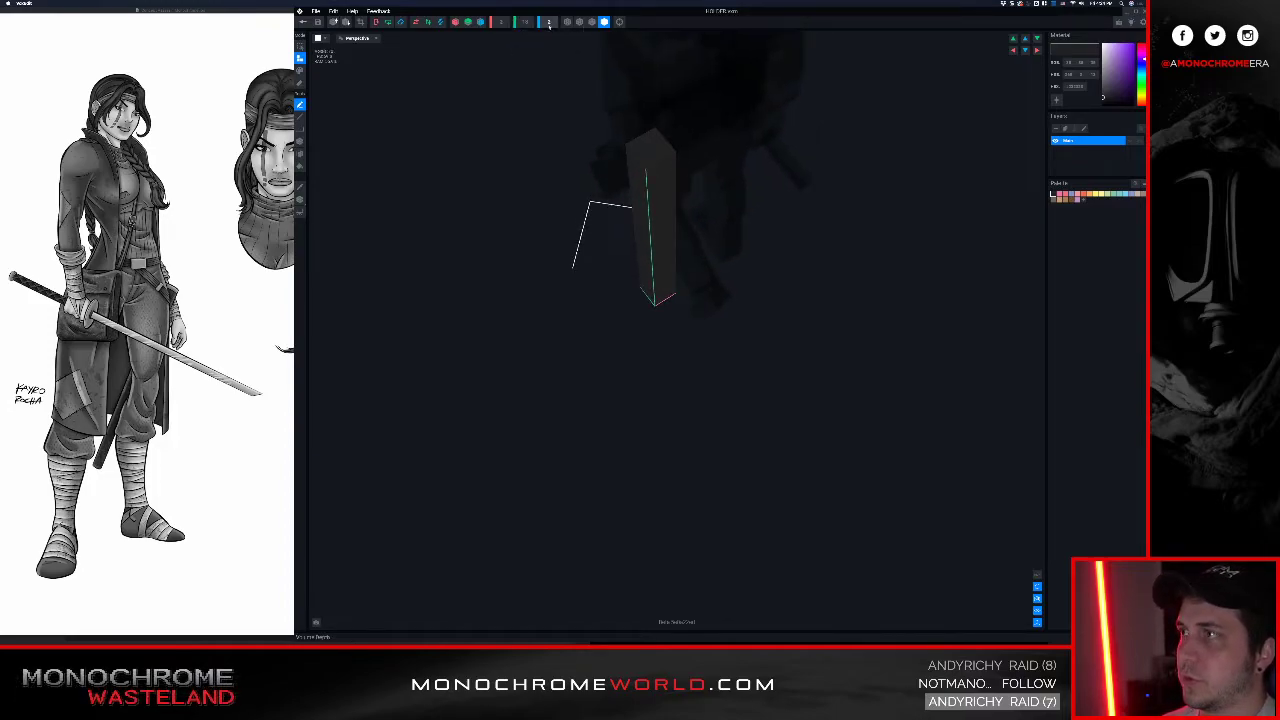
text(1)
key(Return)
right_drag(661, 140, 647, 169)
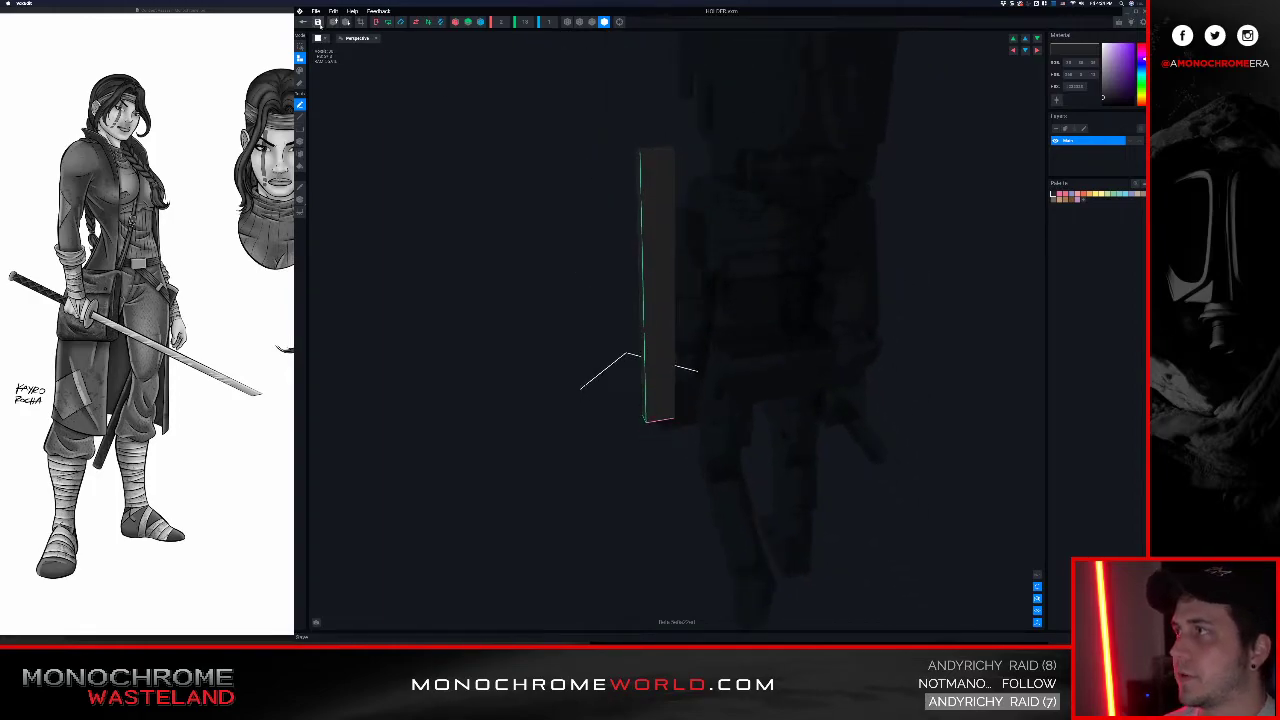
click(318, 22)
Step: Activate the column's pivot point and shift it along the red width axis toward the column
scroll(754, 234, down, 2)
mouse_move(754, 234)
middle_down()
mouse_move(716, 262)
mouse_move(732, 246)
middle_up()
scroll(769, 237, down, 1)
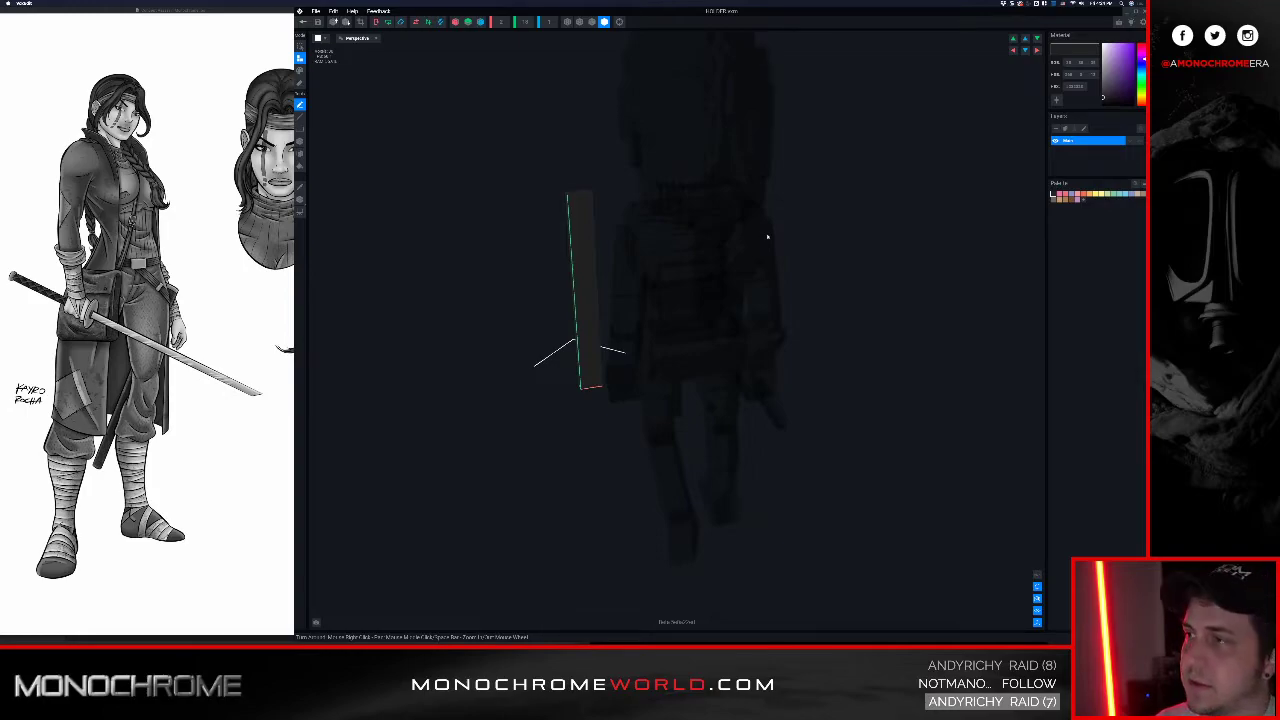
scroll(761, 244, up, 1)
middle_drag(702, 261, 700, 281)
scroll(694, 286, up, 1)
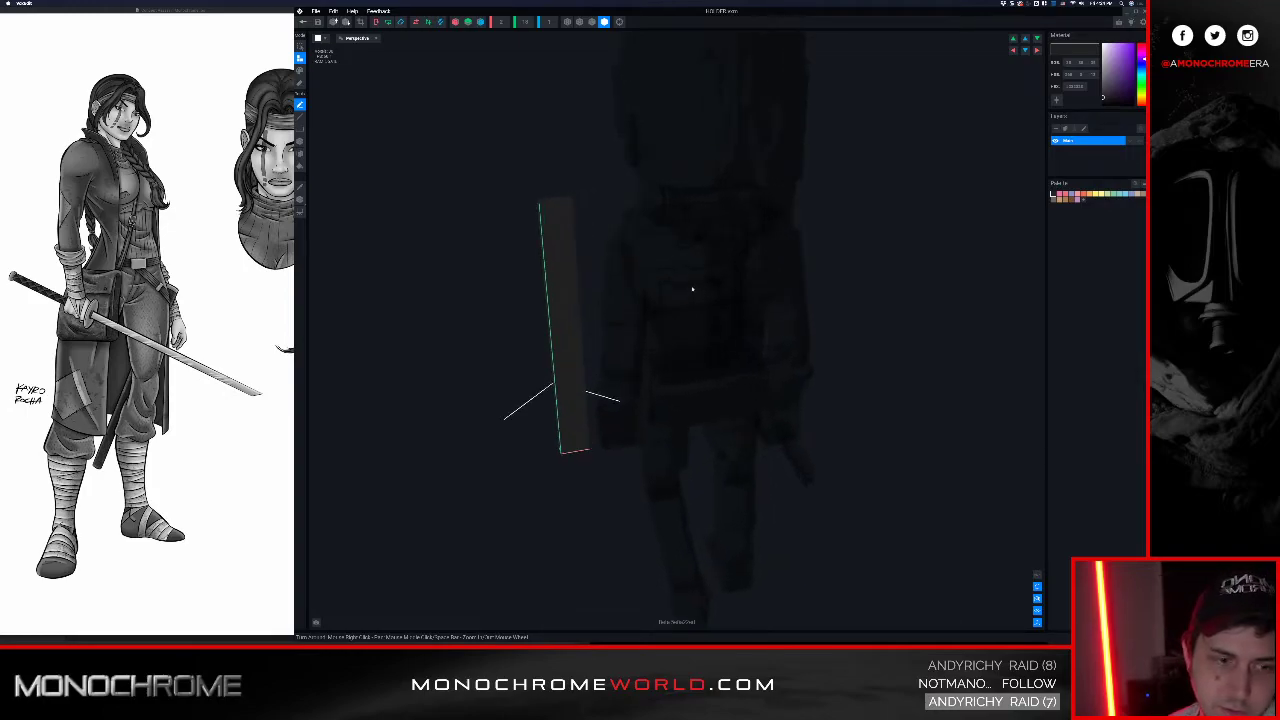
click(300, 199)
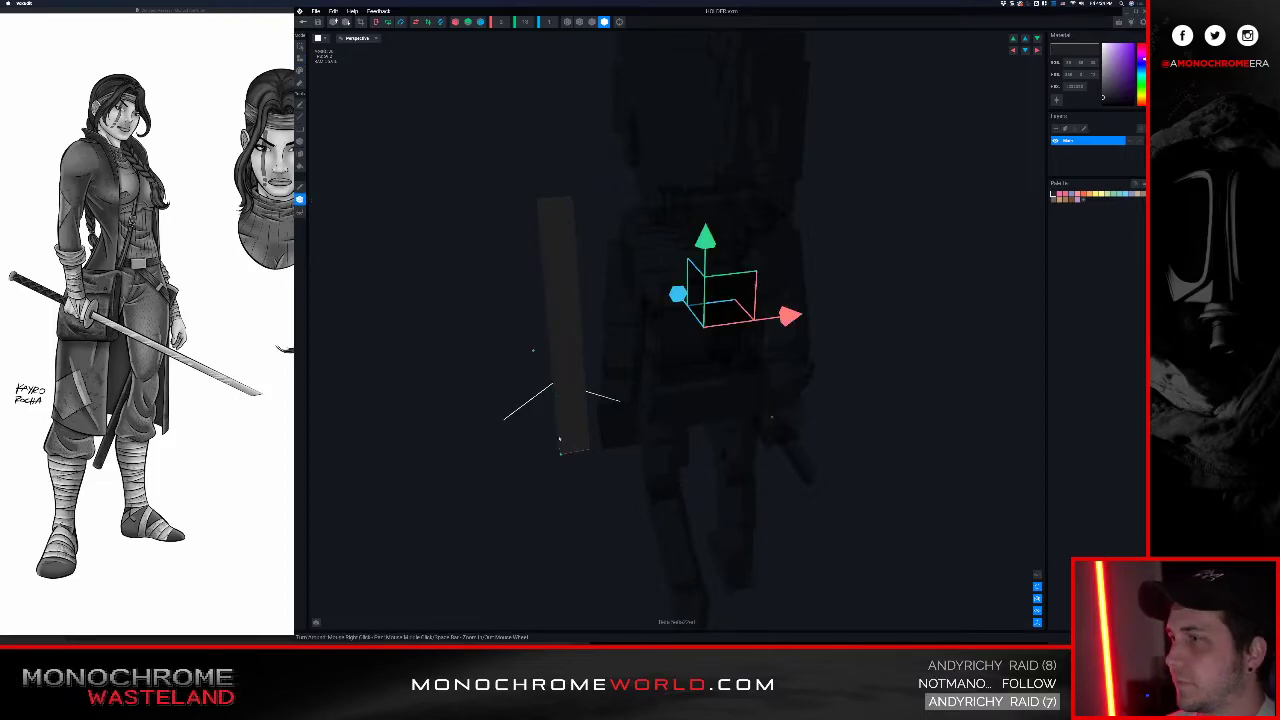
middle_drag(622, 381, 596, 352)
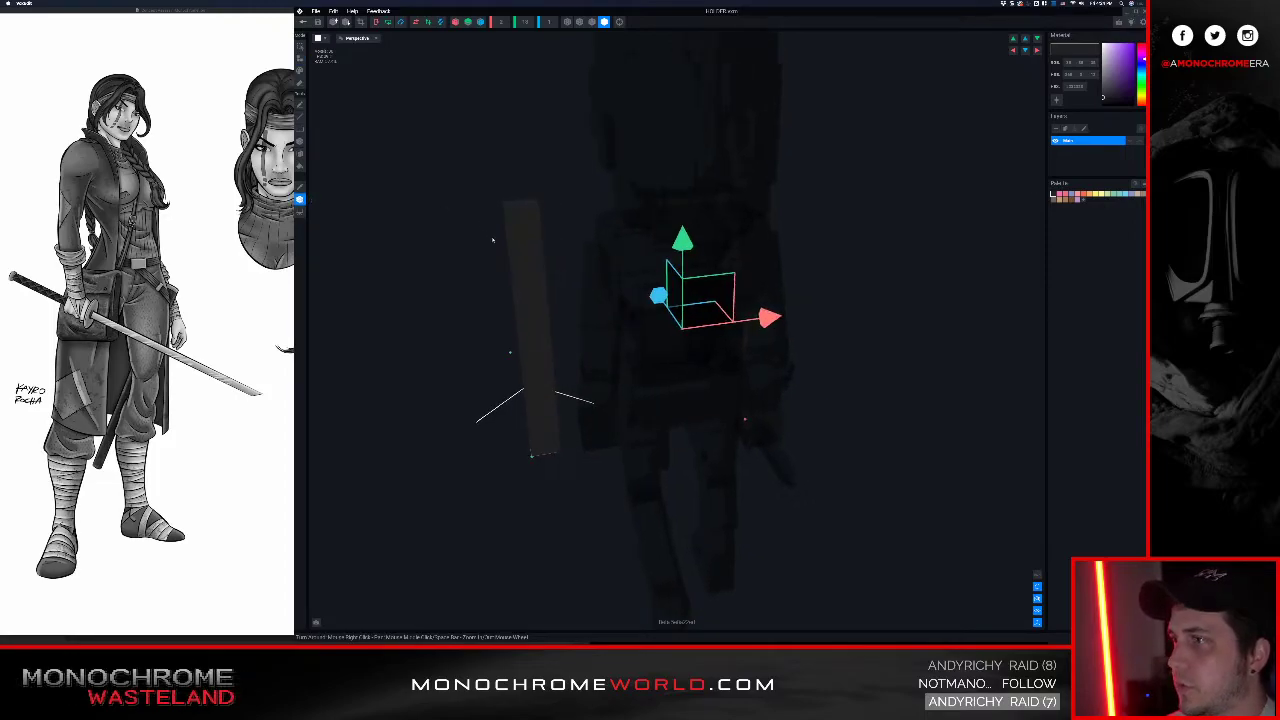
right_drag(636, 257, 648, 169)
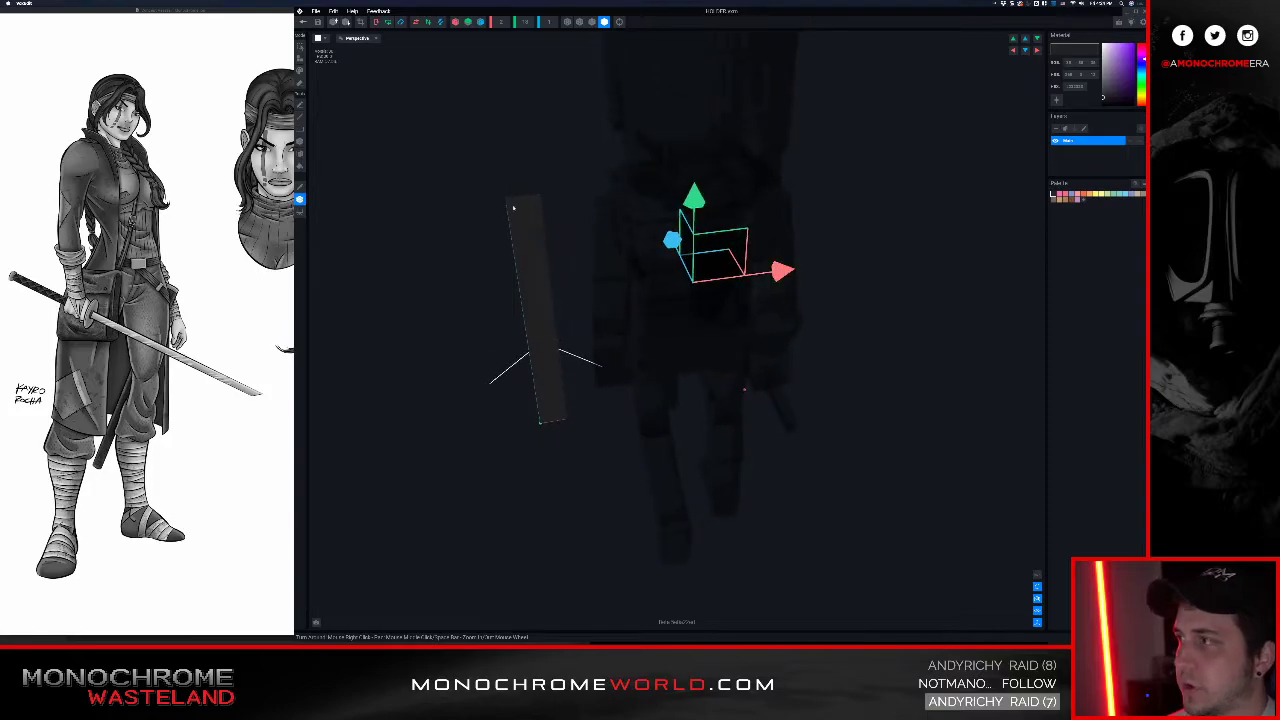
drag(731, 282, 619, 302)
Step: Move the pivot along the depth axis toward the column and raise it, then return to the avatar with the changes saved
right_drag(609, 348, 554, 368)
middle_drag(554, 368, 664, 319)
drag(427, 380, 563, 406)
right_drag(586, 174, 646, 169)
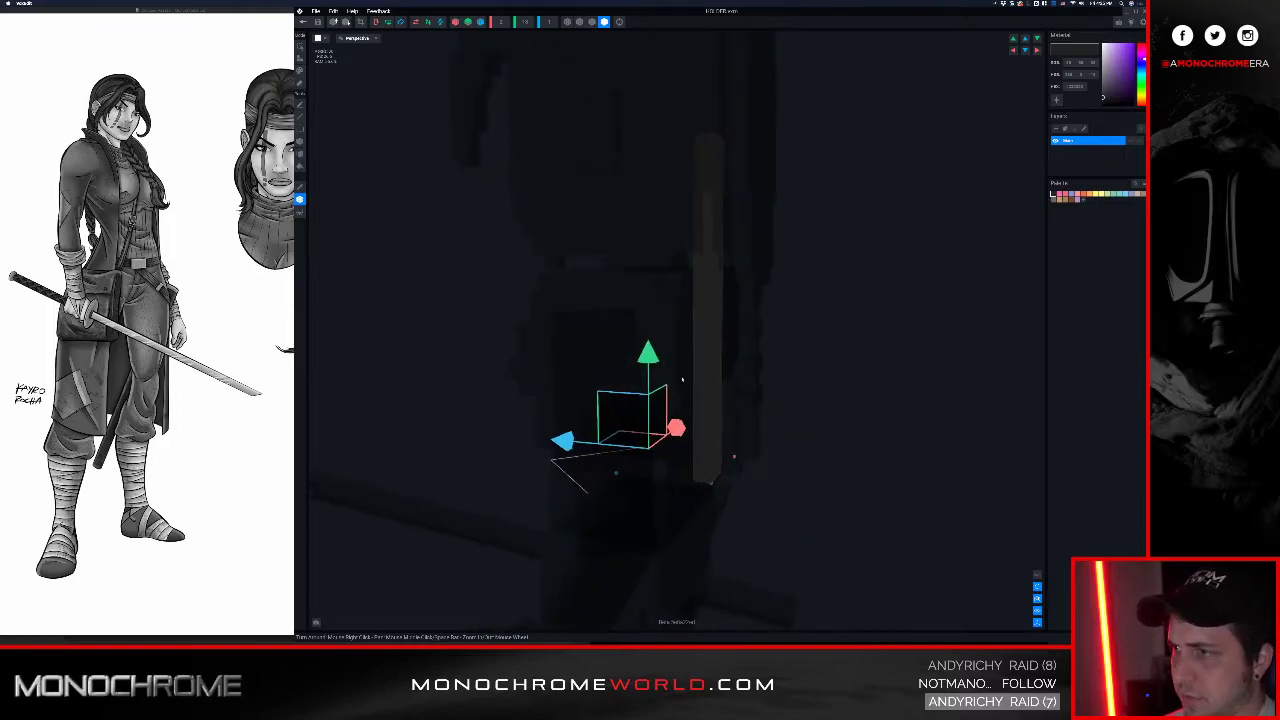
drag(648, 354, 649, 263)
right_drag(726, 217, 718, 212)
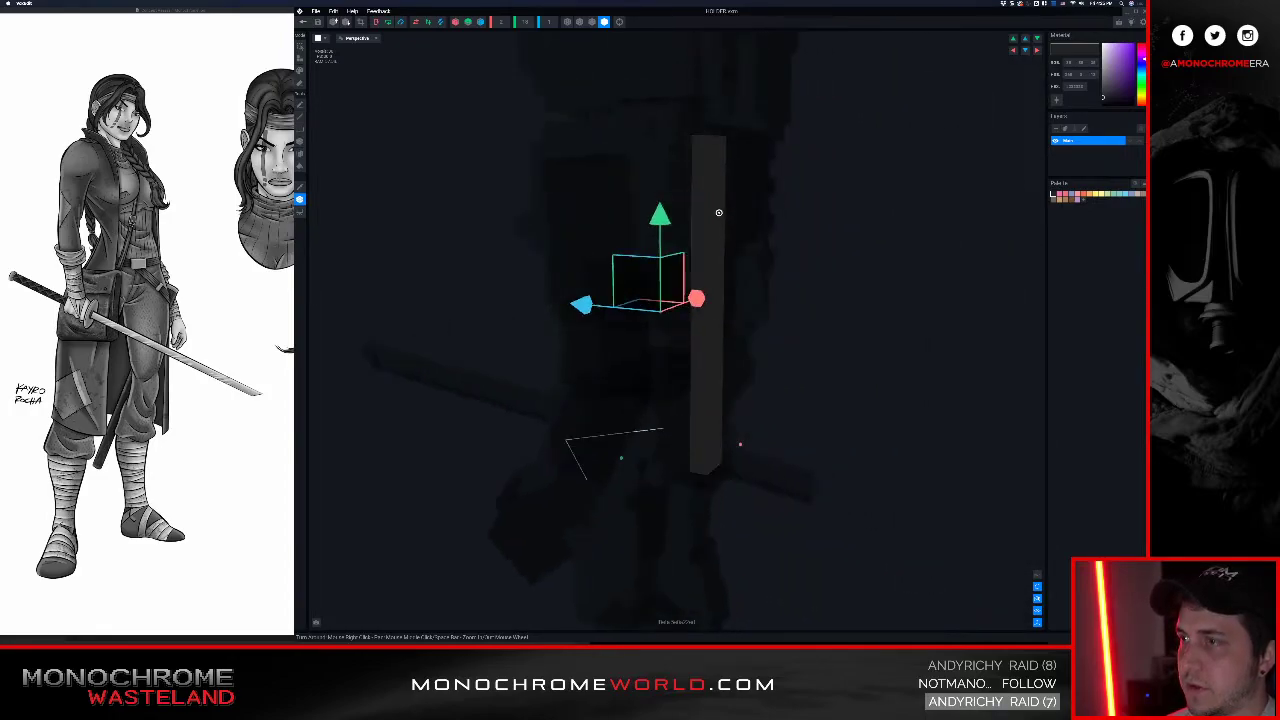
click(304, 22)
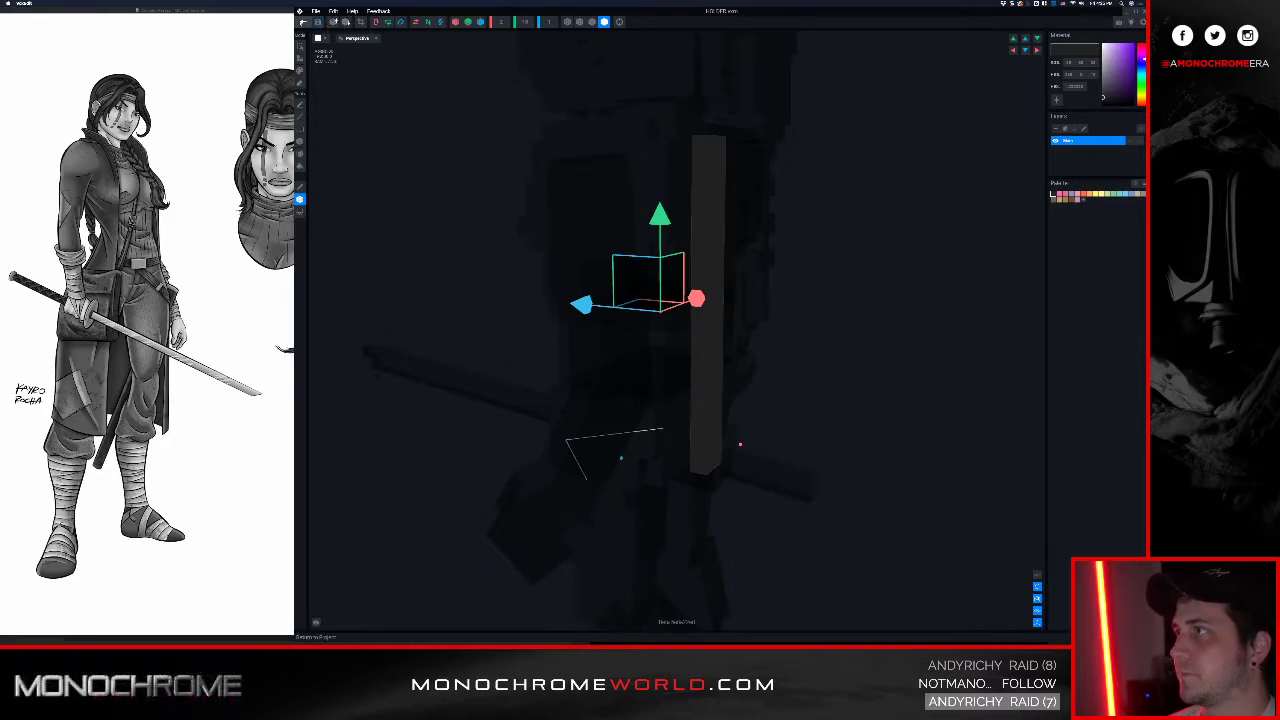
click(672, 191)
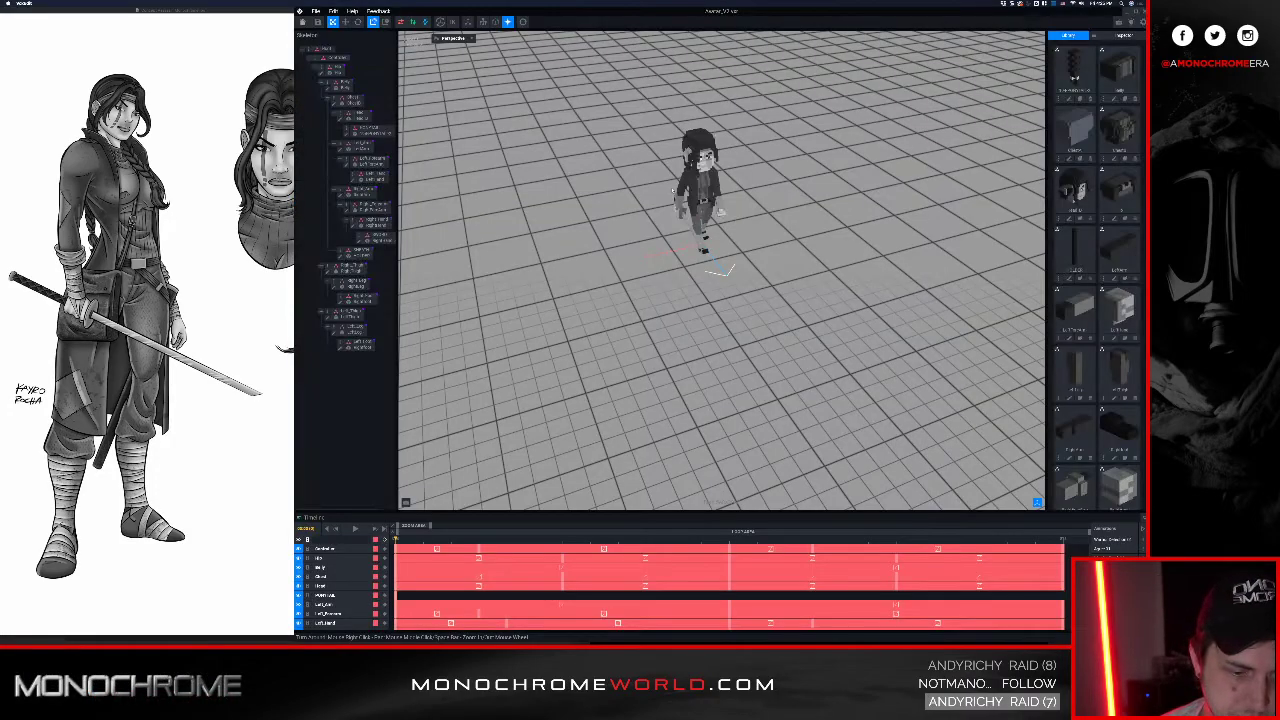
Step: Examine the holder on the character's back from behind and from the side during playback, and stop the animation
middle_drag(714, 194, 676, 270)
scroll(676, 270, up, 5)
right_drag(625, 268, 690, 280)
scroll(687, 275, up, 5)
scroll(705, 301, down, 5)
scroll(705, 301, up, 5)
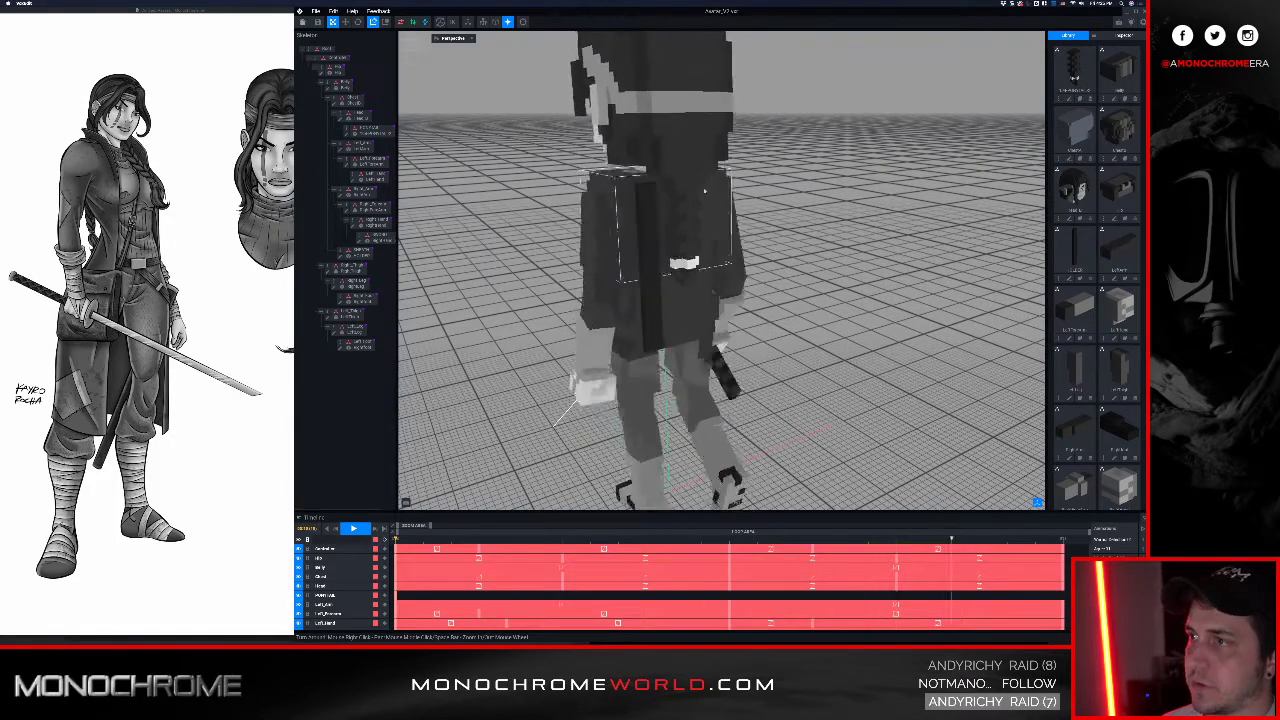
right_drag(655, 262, 655, 262)
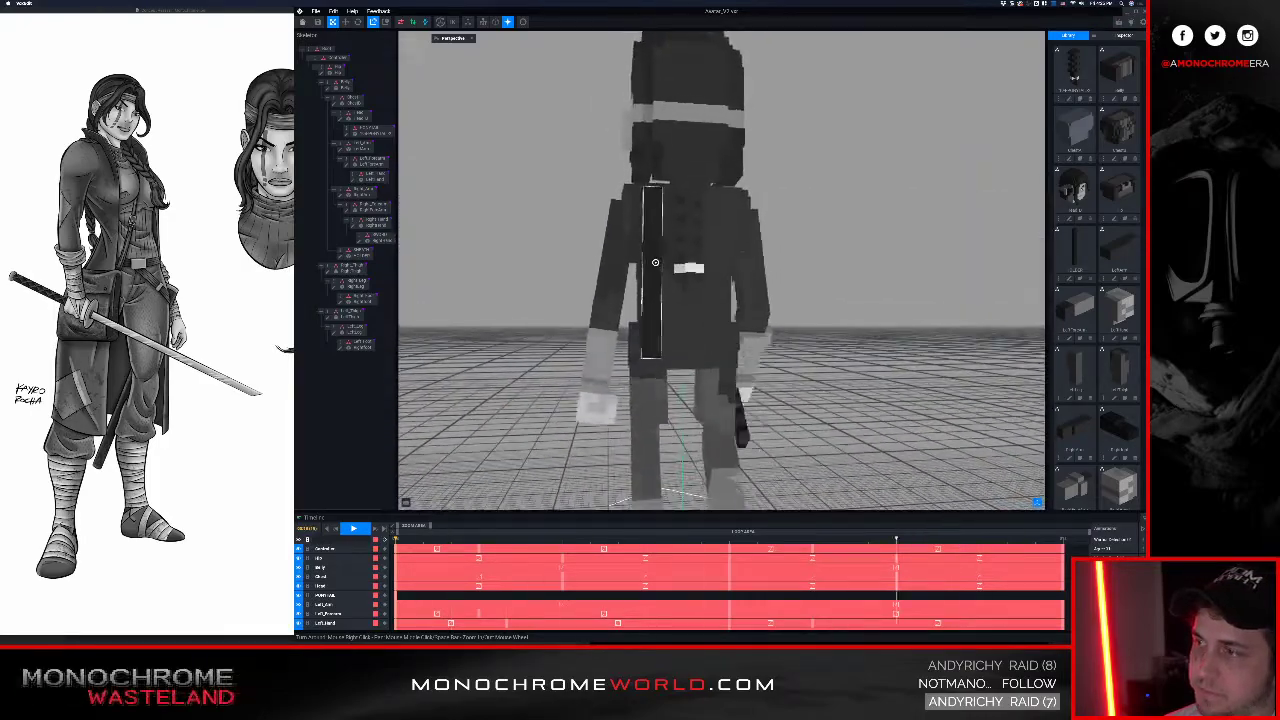
mouse_move(655, 262)
right_down()
mouse_move(632, 271)
mouse_move(713, 243)
mouse_move(675, 253)
right_up()
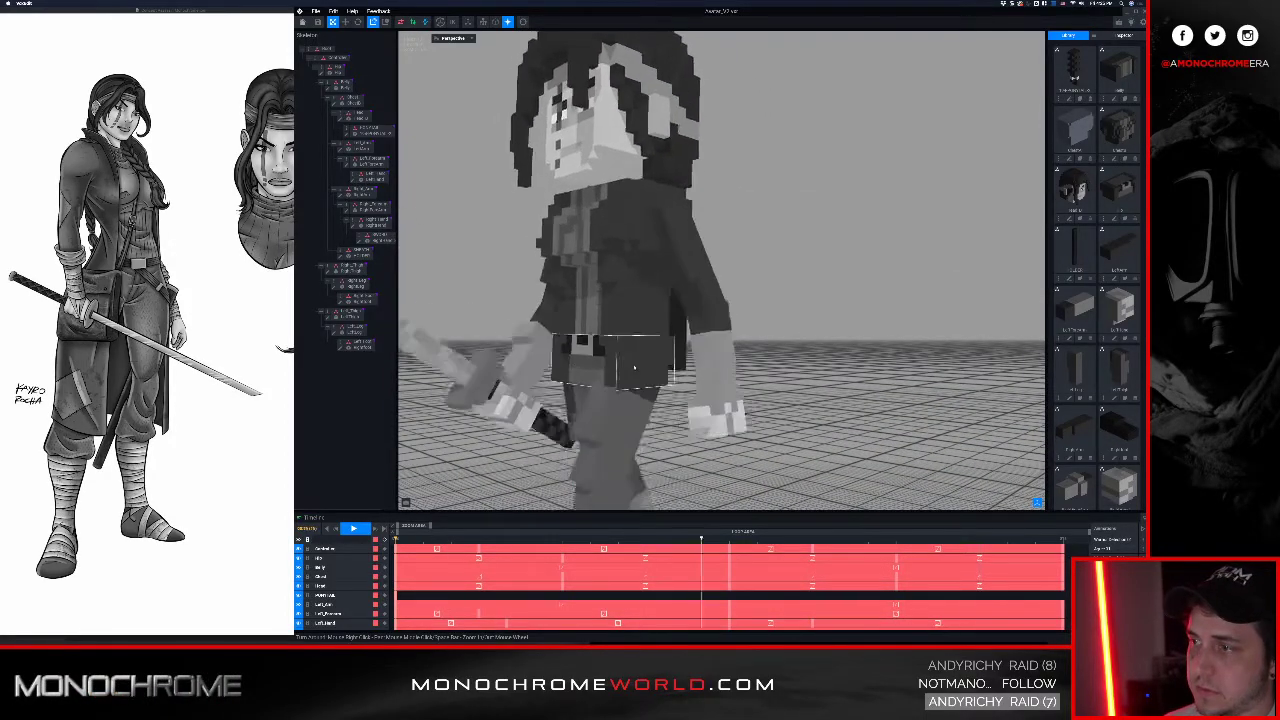
key(space)
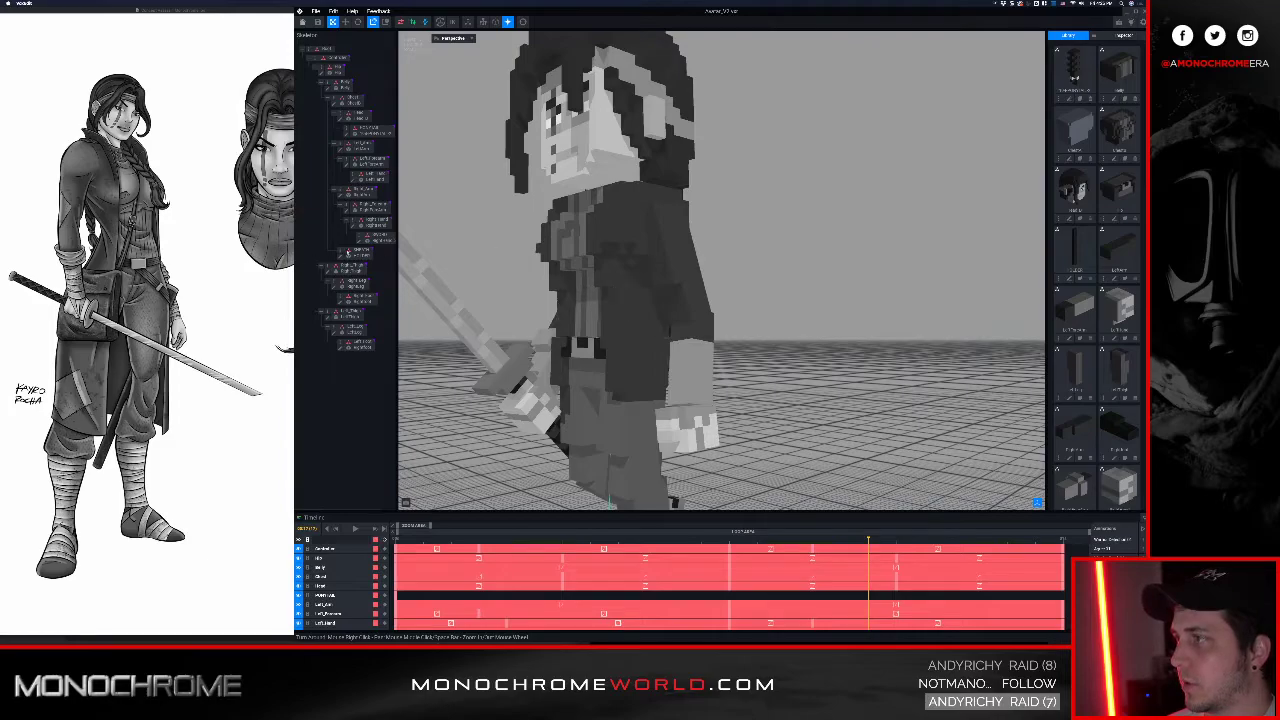
Step: Reparent the holder node from the chest to the hip in the skeleton and select the holder column
click(411, 250)
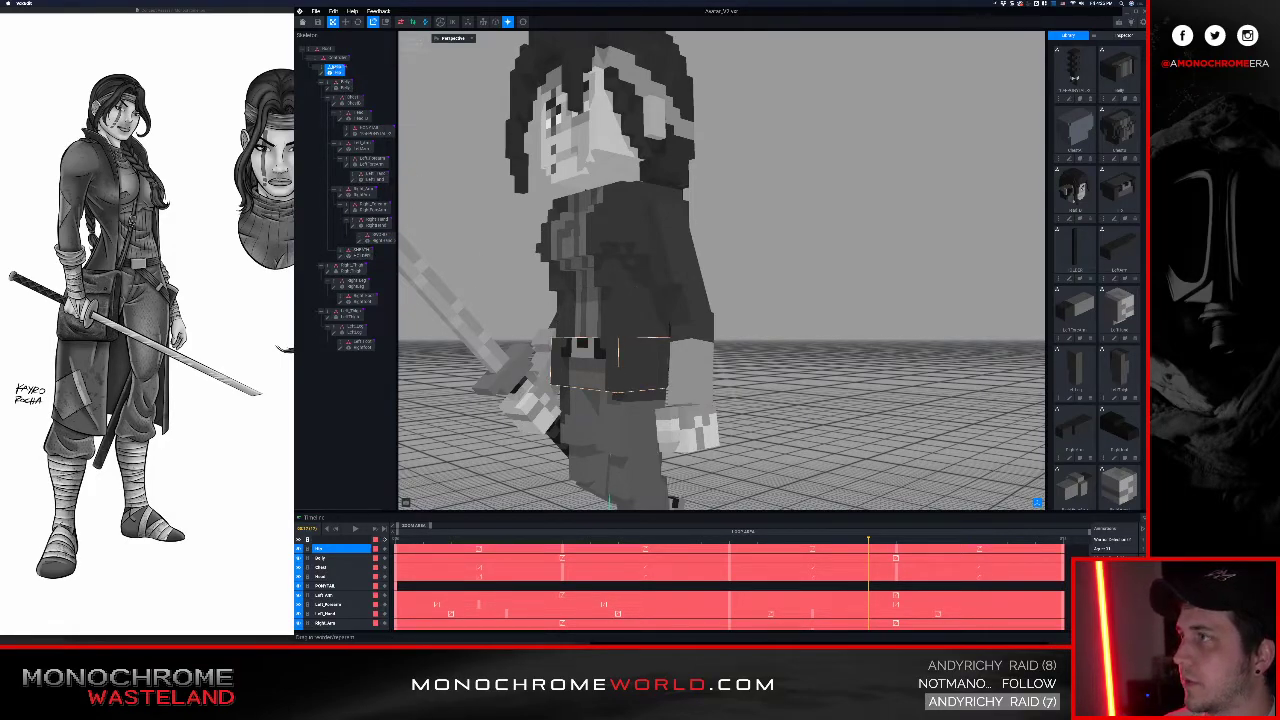
drag(337, 69, 336, 69)
right_drag(648, 337, 697, 378)
click(697, 380)
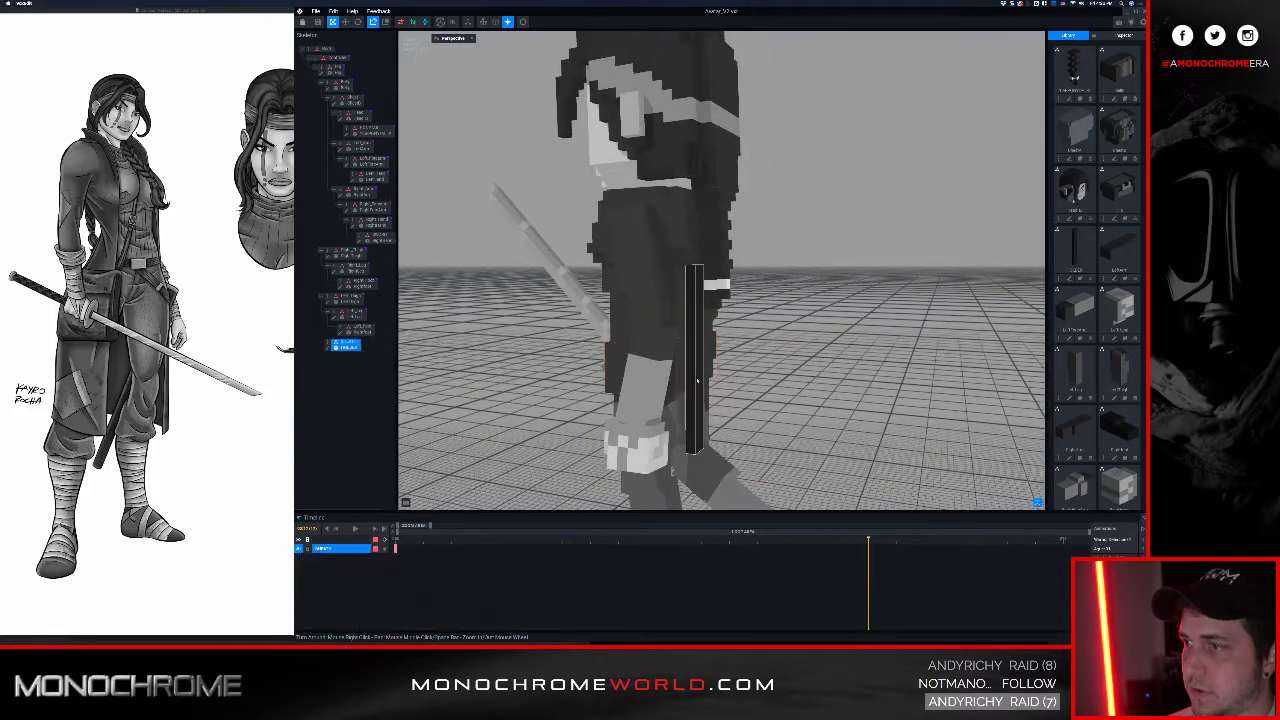
Step: Open the holder's column model for editing and rotate it a quarter turn about its vertical axis
double_click(330, 347)
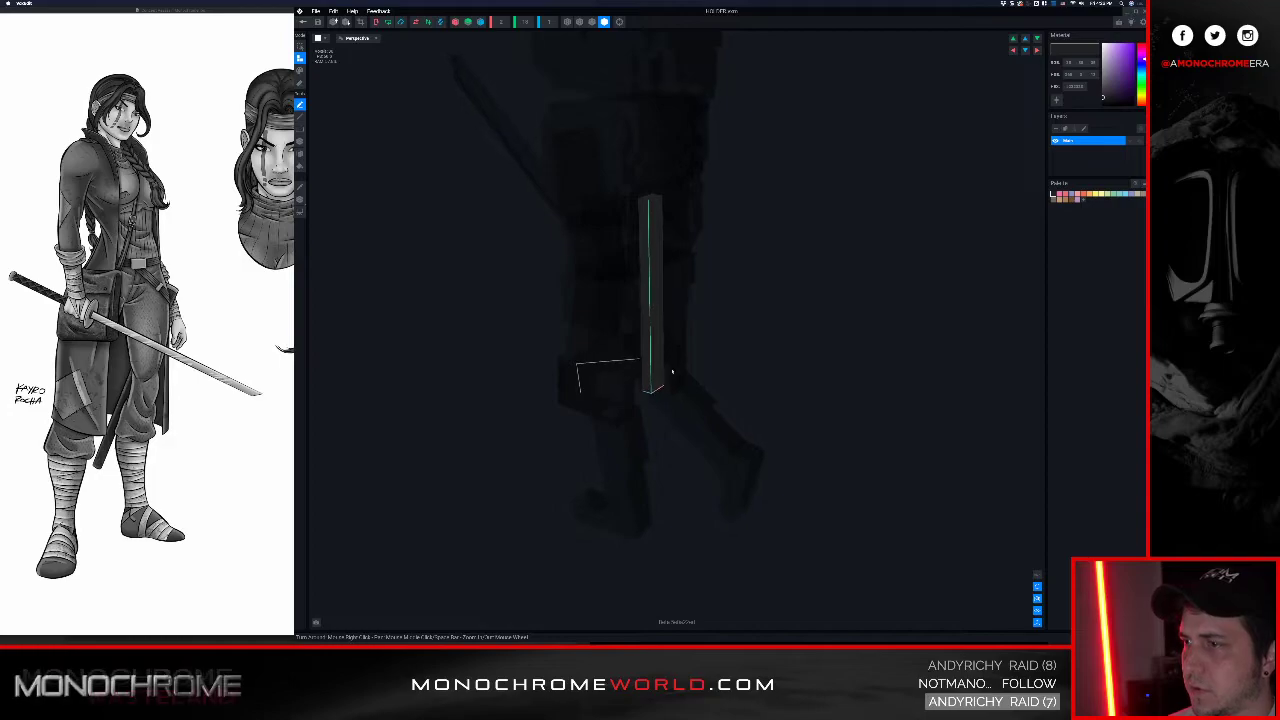
scroll(637, 290, up, 3)
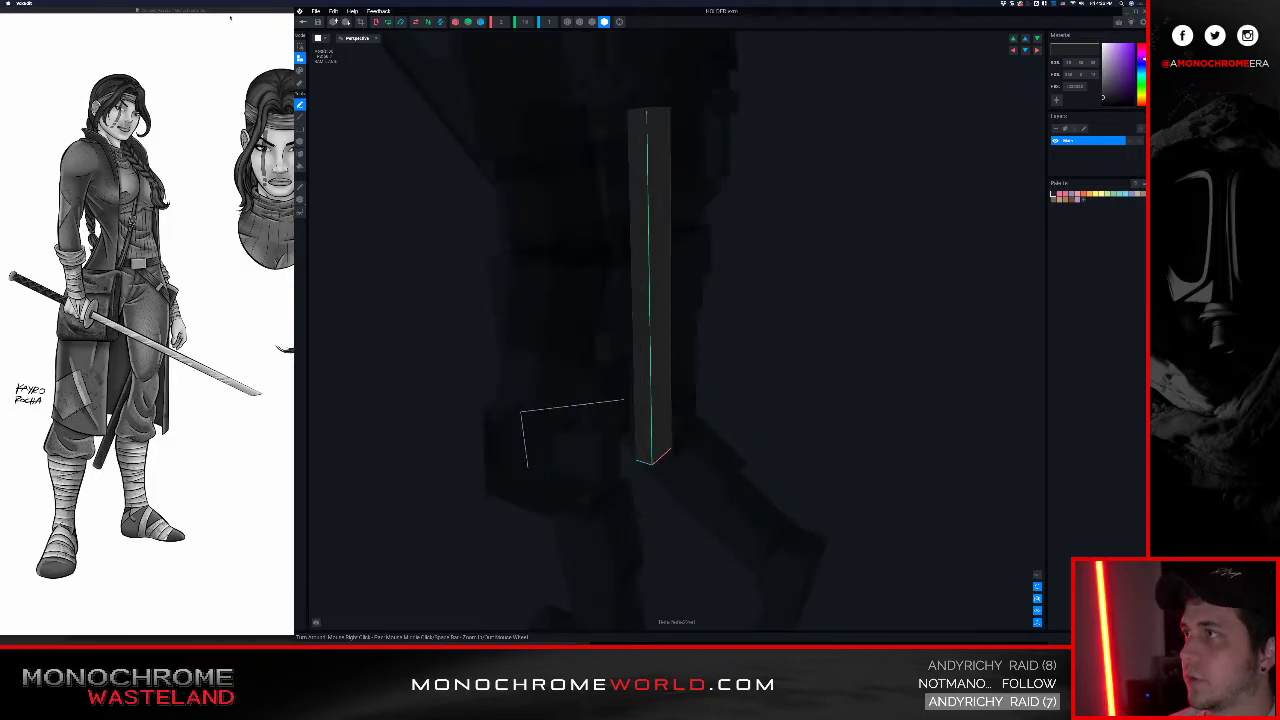
click(388, 23)
right_drag(659, 267, 659, 267)
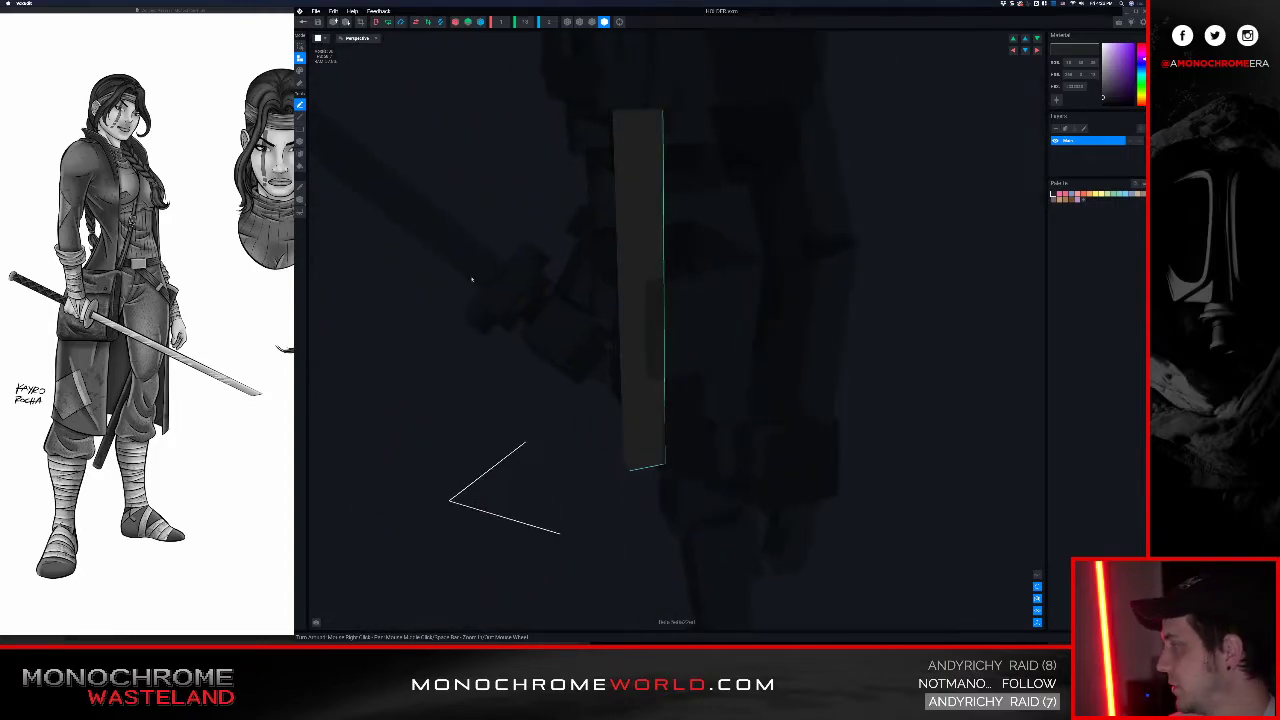
Step: Reposition the column's pivot on all three axes to place it beside the hip, and return to the avatar saving the changes
click(300, 201)
drag(593, 303, 511, 307)
right_drag(650, 328, 650, 328)
drag(851, 318, 880, 318)
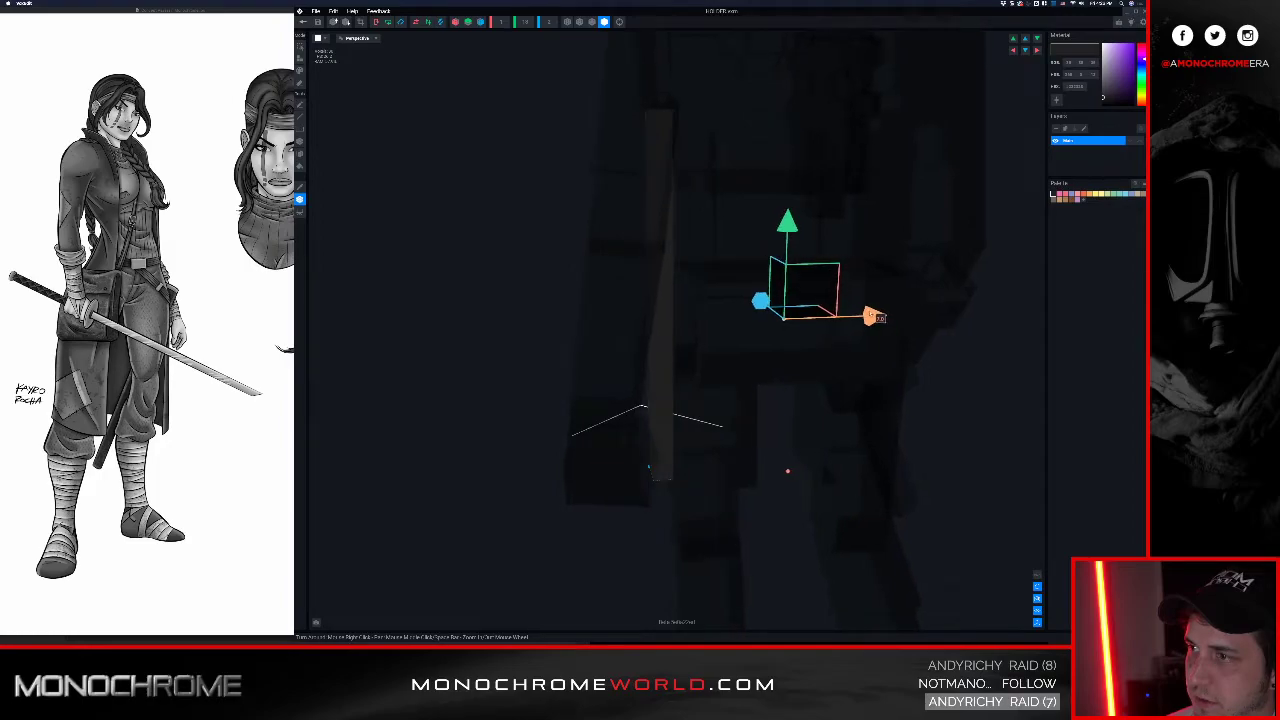
right_drag(650, 328, 650, 328)
drag(776, 228, 752, 52)
right_drag(654, 135, 654, 137)
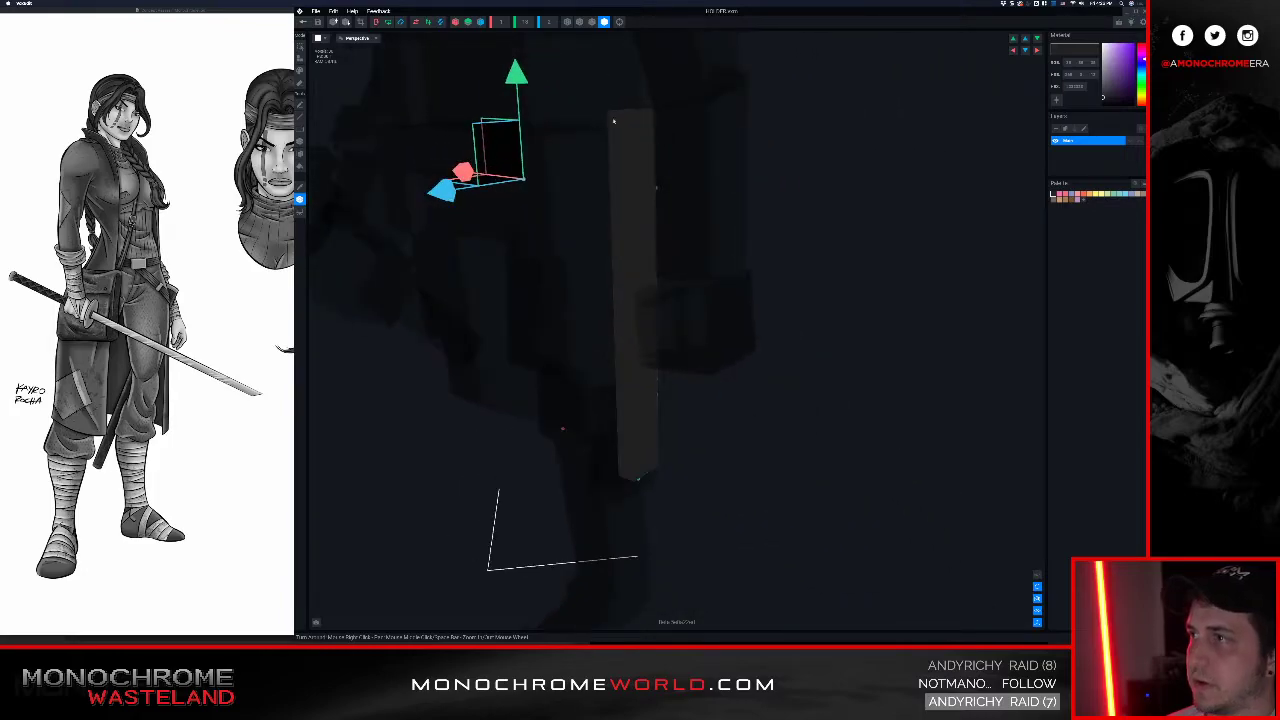
click(304, 23)
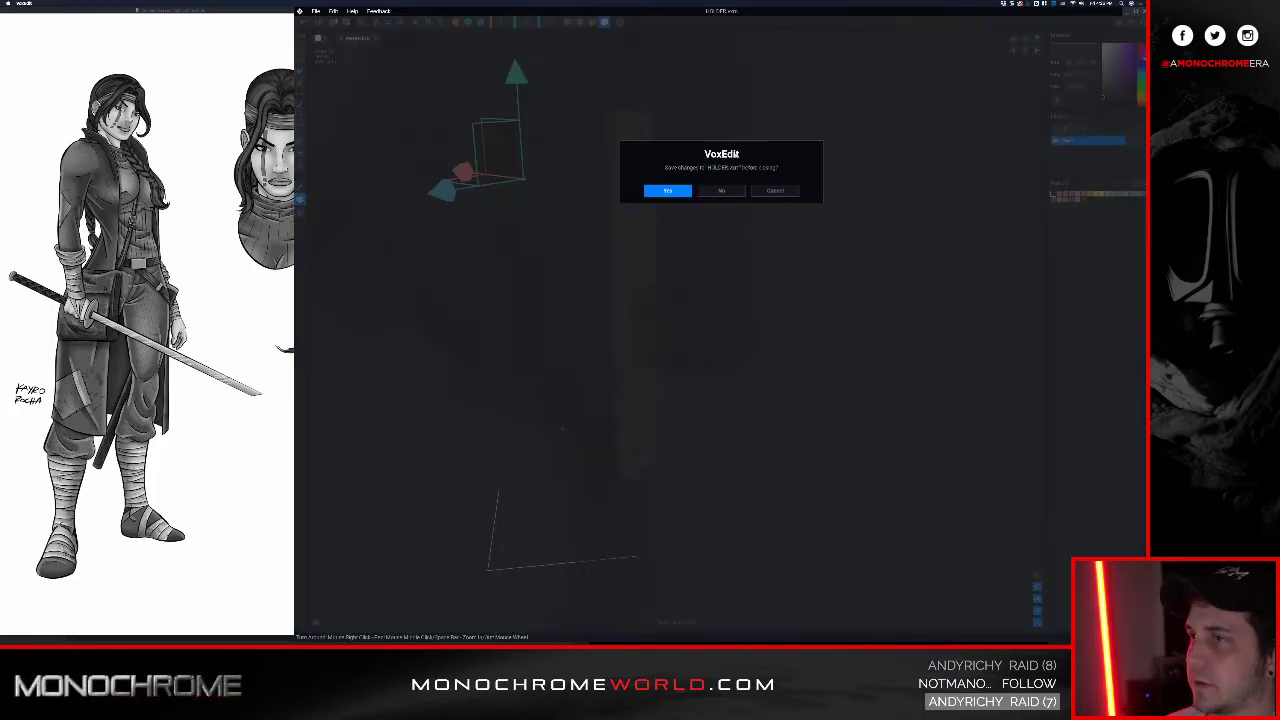
click(667, 191)
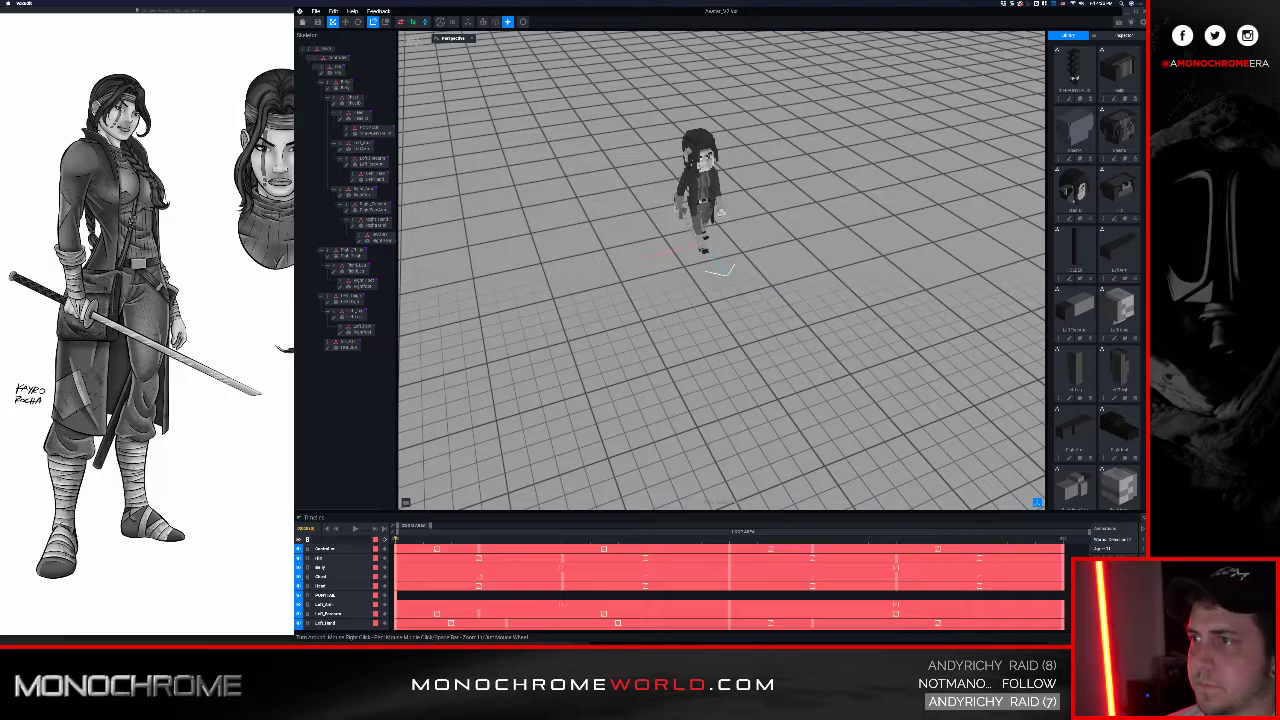
Step: Examine the holder beside the character's hip and hand from the front and behind while the animation plays
middle_drag(720, 213, 680, 305)
scroll(635, 341, up, 5)
right_drag(635, 341, 651, 377)
key(space)
scroll(654, 381, up, 5)
scroll(654, 381, up, 5)
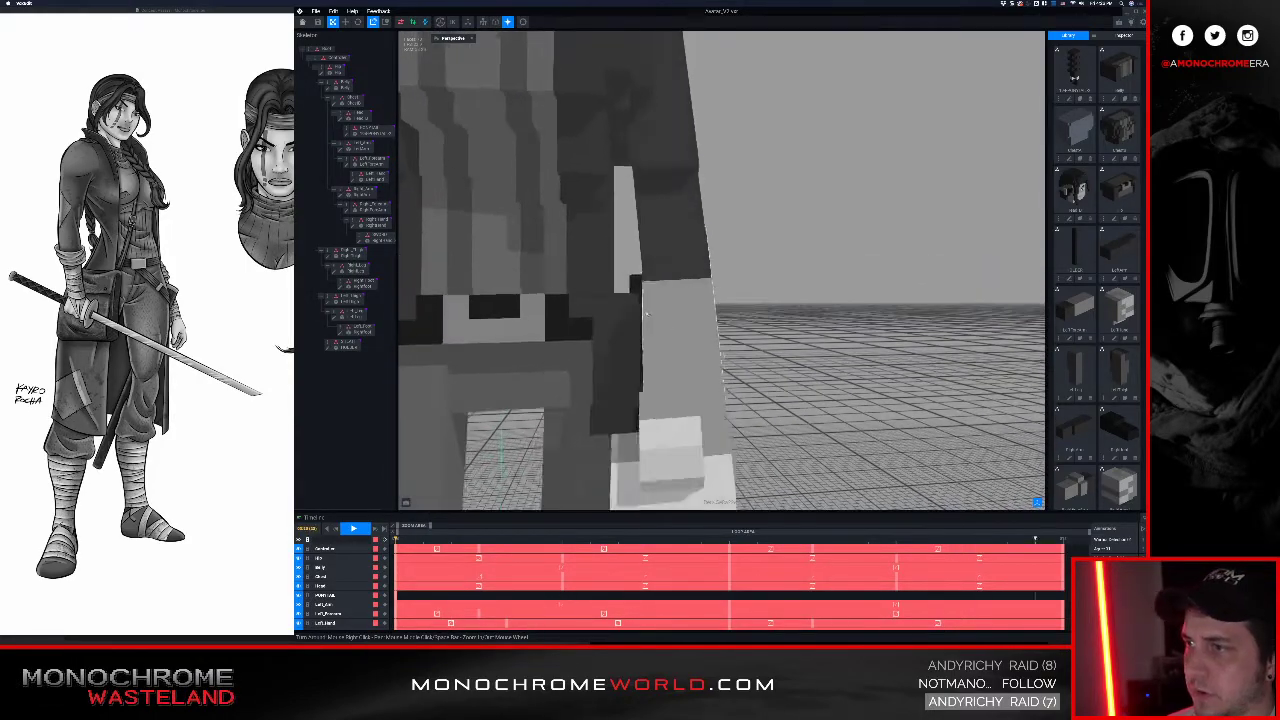
scroll(651, 377, down, 5)
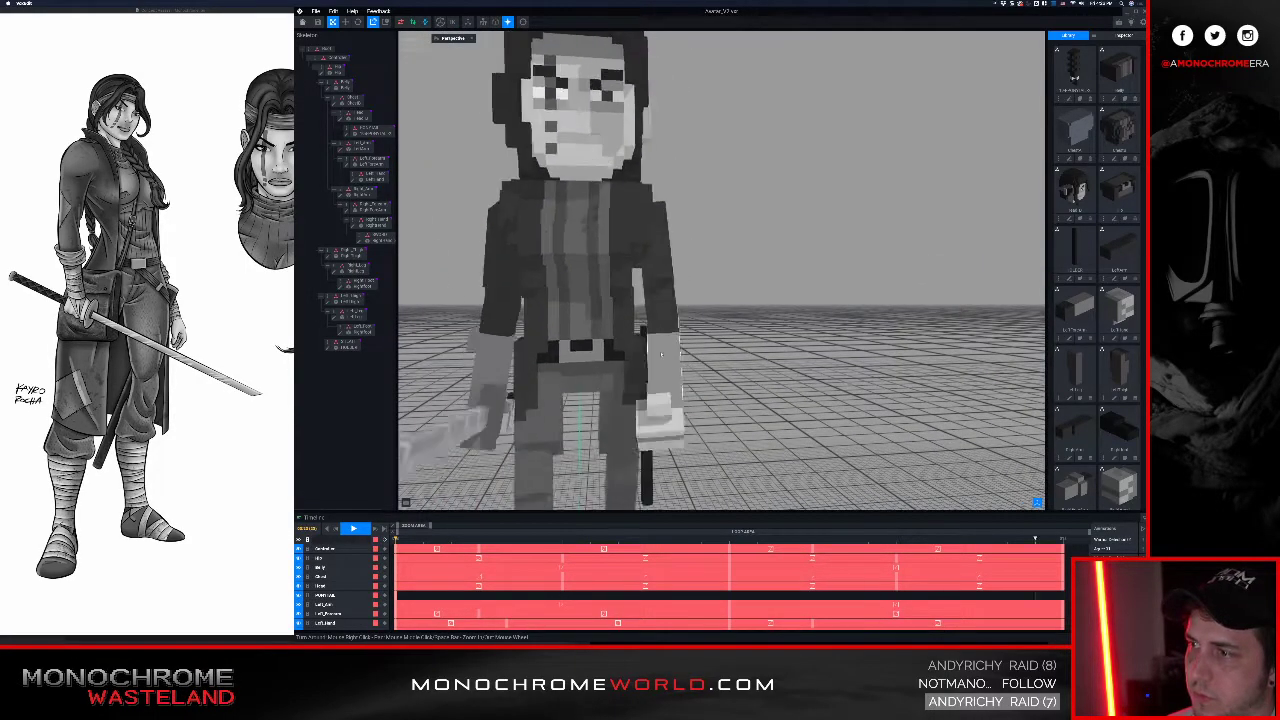
middle_drag(639, 362, 614, 272)
right_drag(613, 380, 628, 402)
Step: Open the holder's column model for editing, raise its pivot to lower the column against the hip, and return to the avatar
click(609, 310)
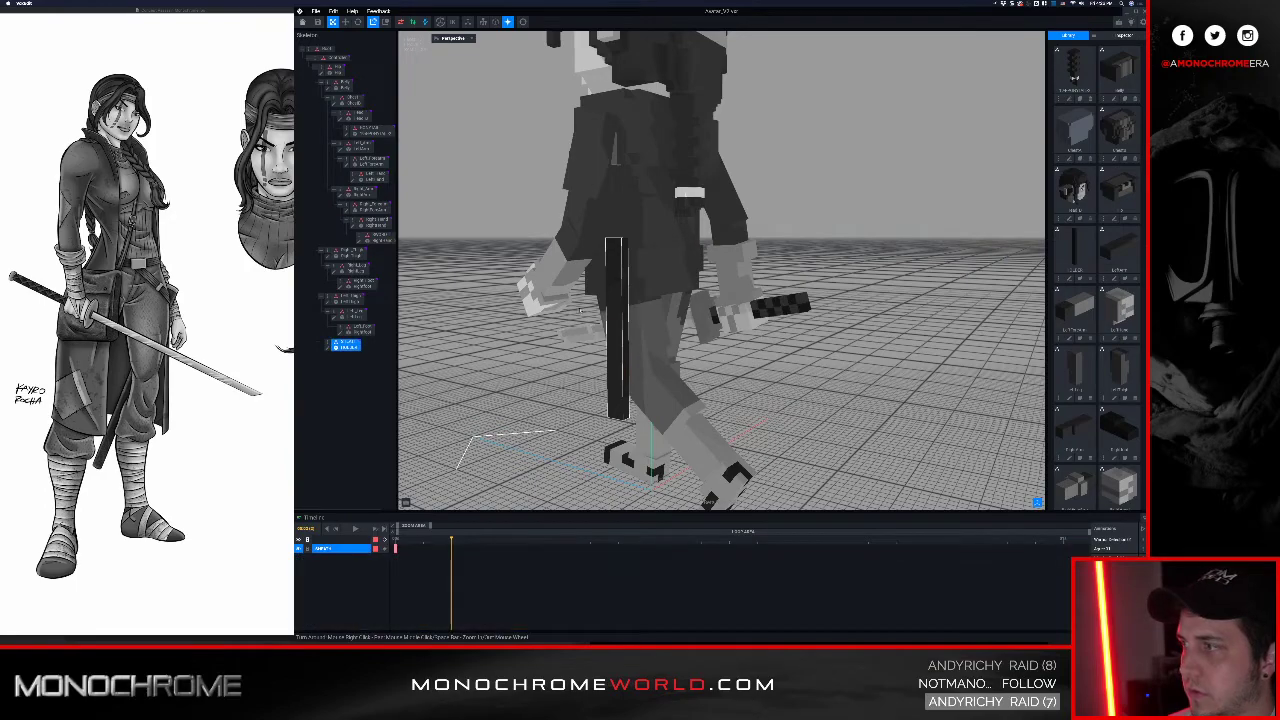
click(329, 348)
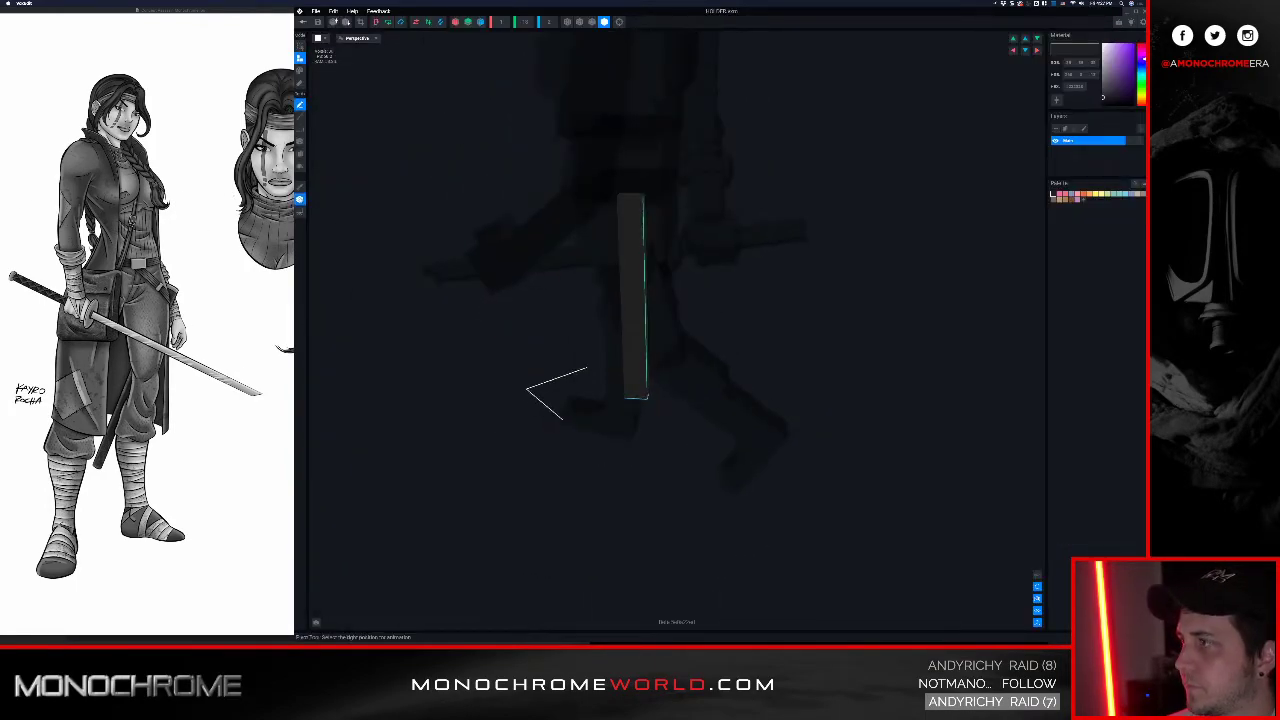
click(299, 200)
drag(636, 119, 636, 100)
mouse_move(669, 197)
right_down()
mouse_move(641, 228)
mouse_move(680, 200)
right_up()
scroll(682, 200, up, 5)
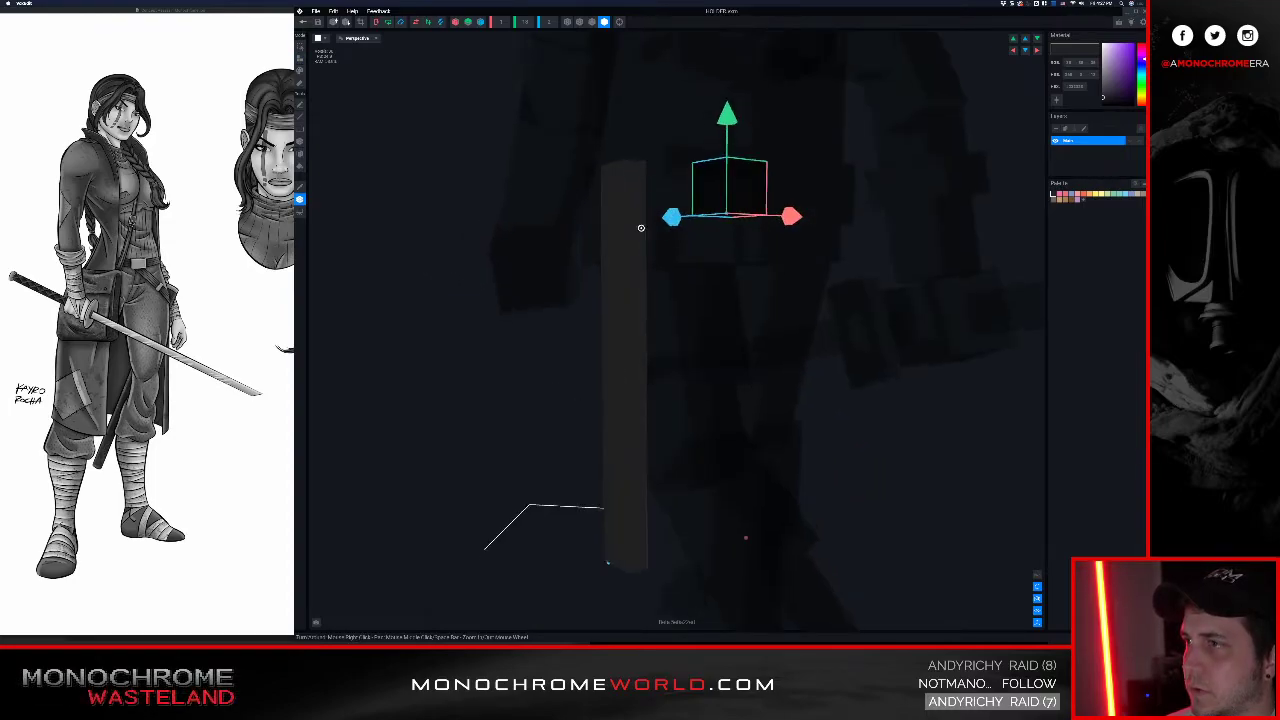
right_drag(762, 58, 765, 72)
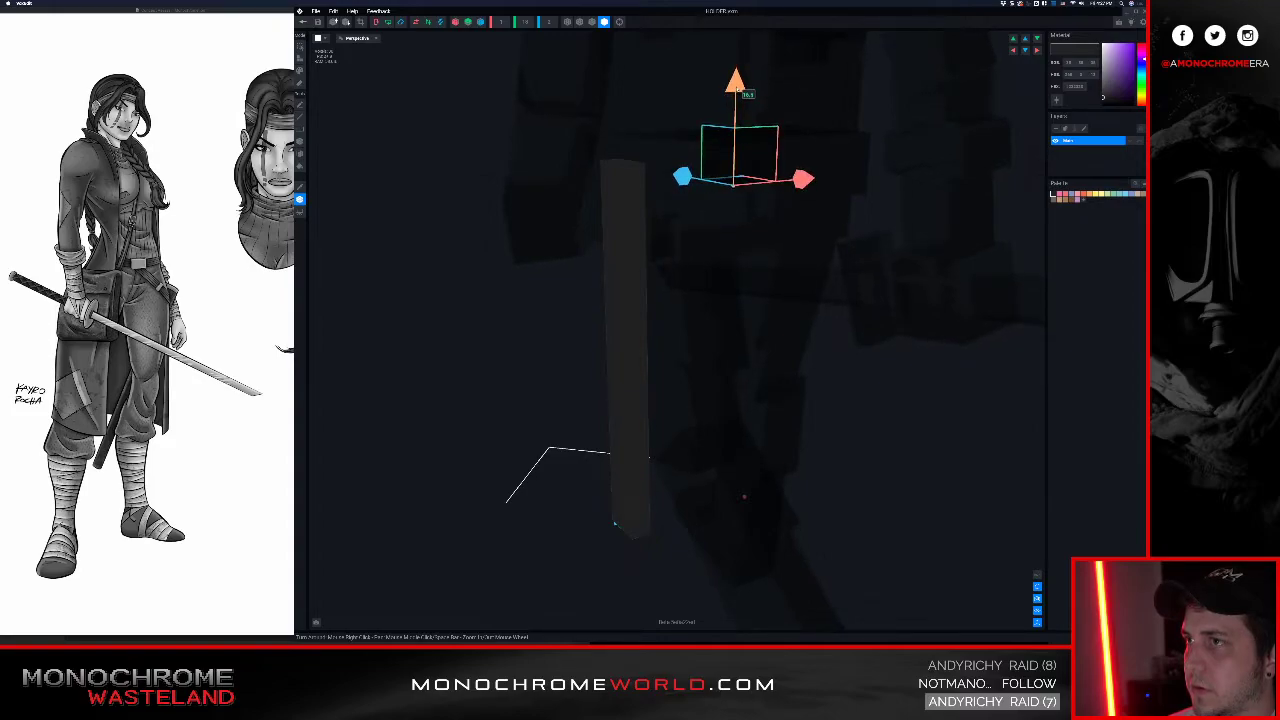
right_drag(643, 319, 622, 325)
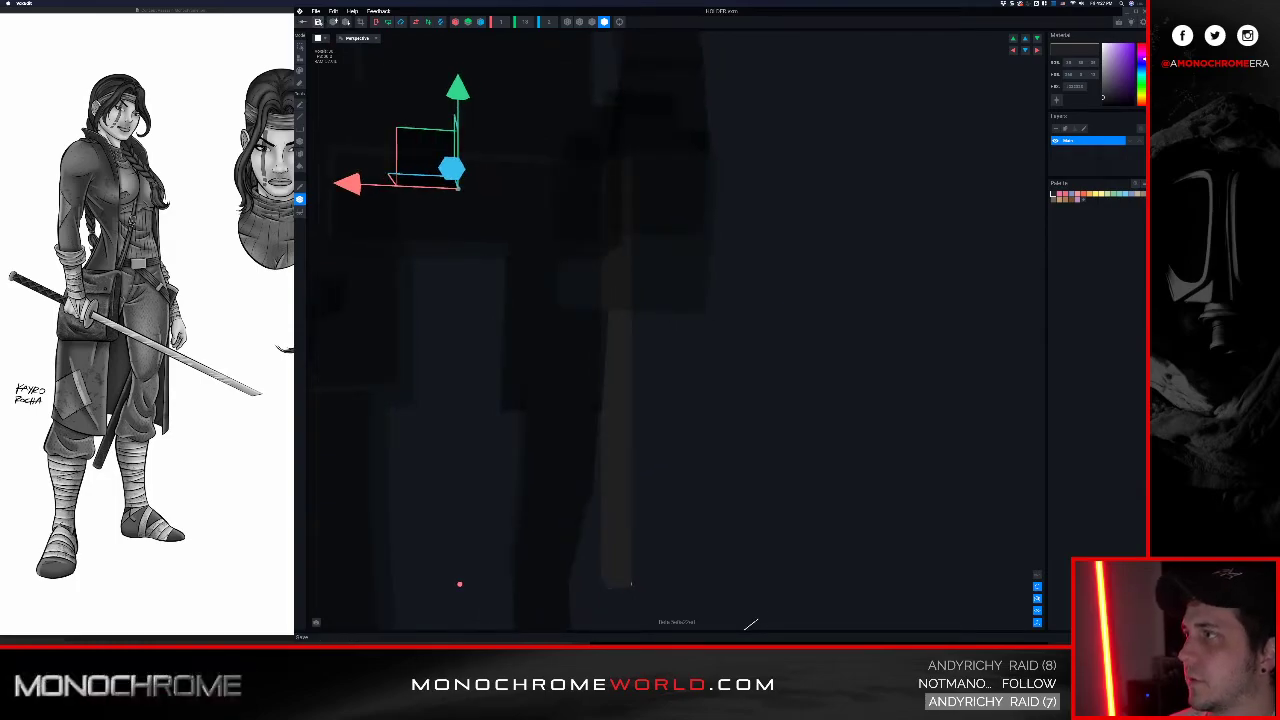
click(302, 23)
click(721, 190)
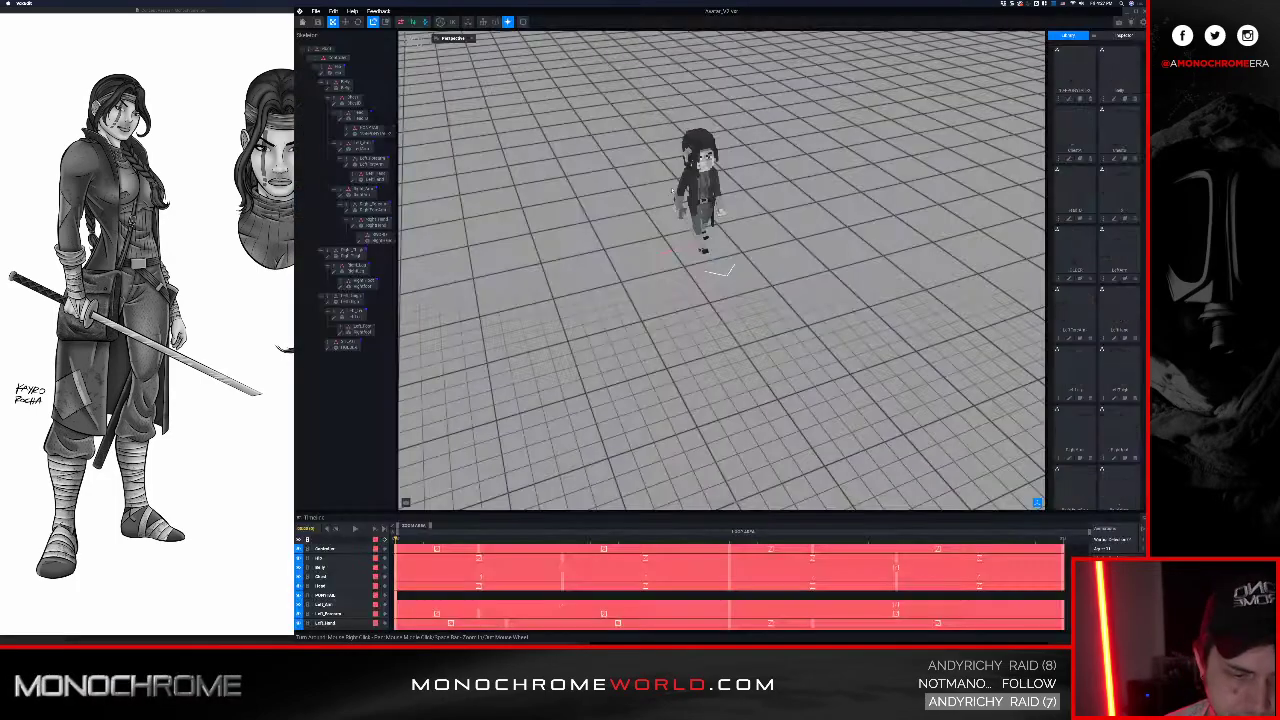
Step: Play the animation and examine the holder's fit beside the hip and hand from the front, the back and the side
middle_drag(669, 293, 632, 385)
scroll(632, 385, up, 5)
right_drag(632, 385, 590, 335)
scroll(590, 340, up, 10)
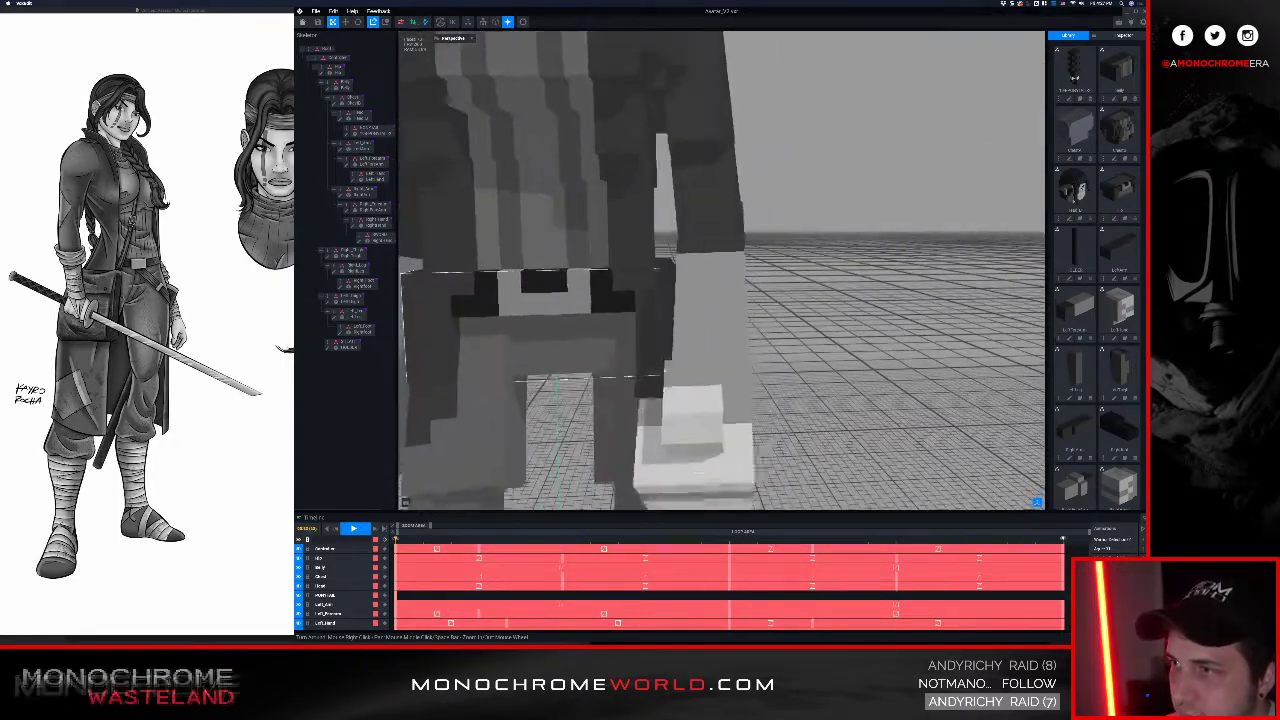
scroll(665, 370, down, 8)
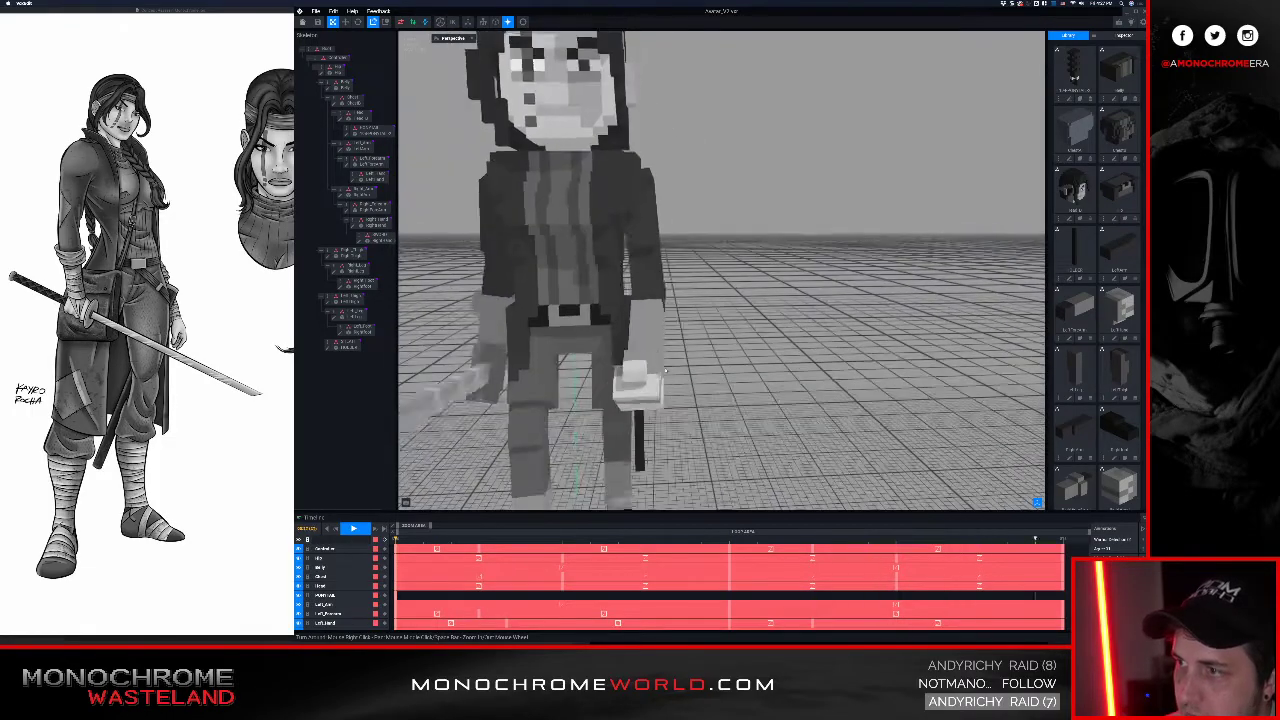
right_drag(665, 370, 632, 406)
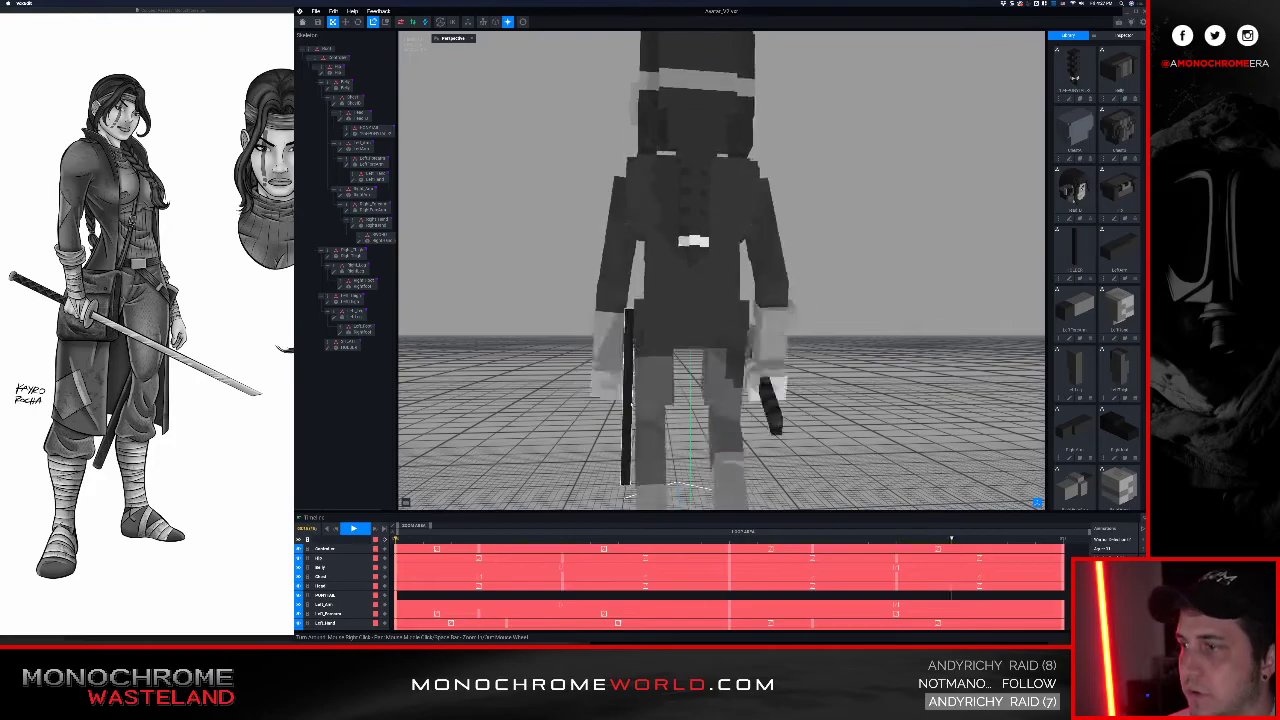
scroll(667, 406, up, 5)
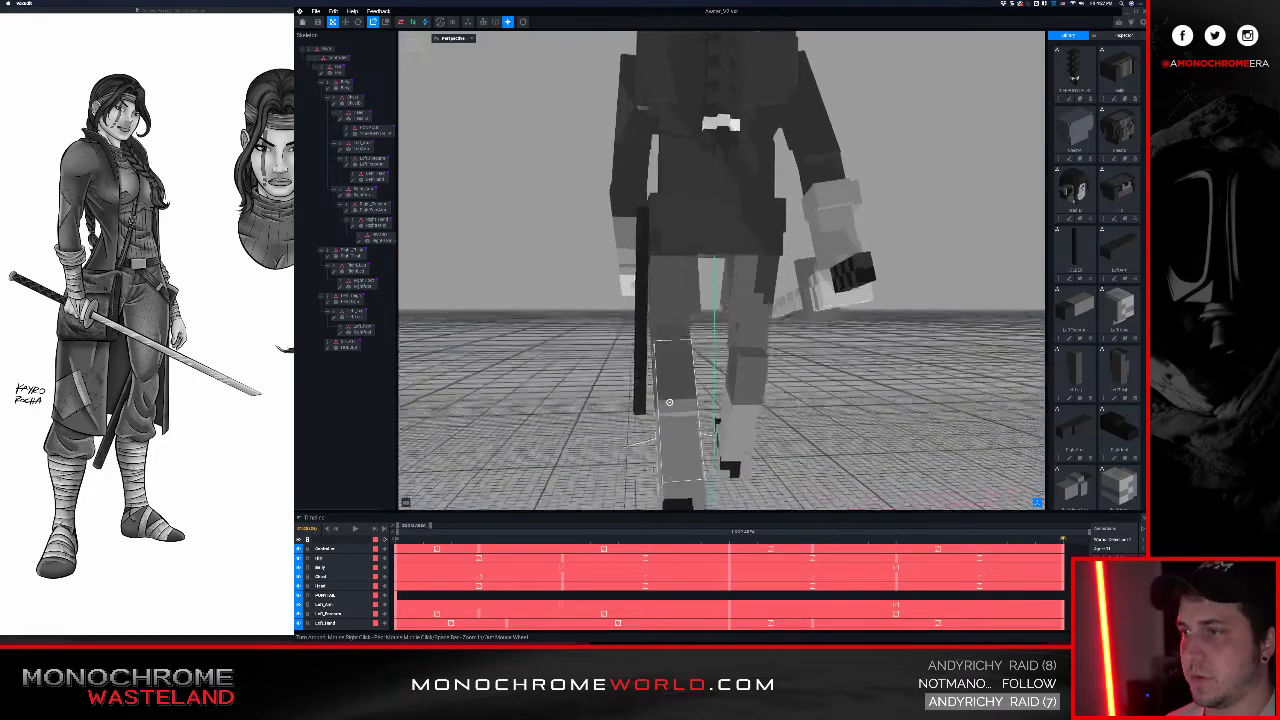
right_drag(669, 402, 669, 402)
scroll(669, 402, down, 3)
key(space)
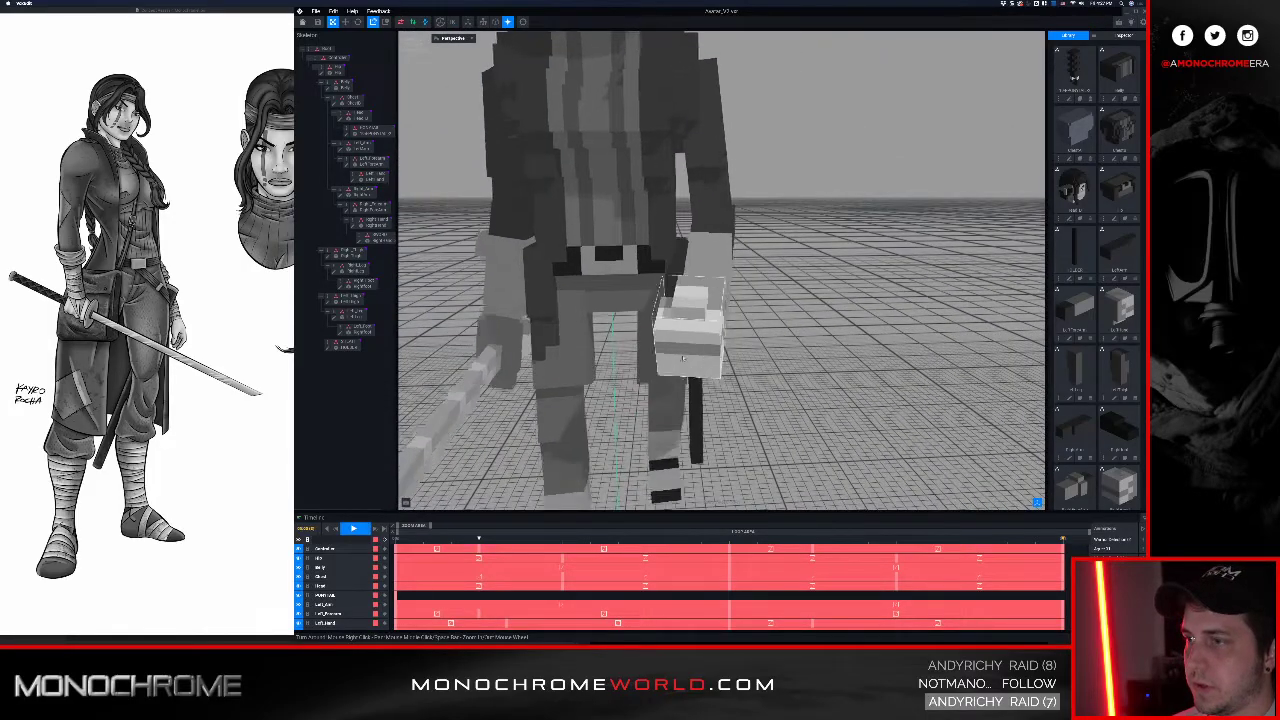
scroll(687, 354, down, 3)
right_drag(687, 353, 687, 353)
Step: Select the holder and tilt it about its X axis at a late frame so its lower end slants backward
click(345, 345)
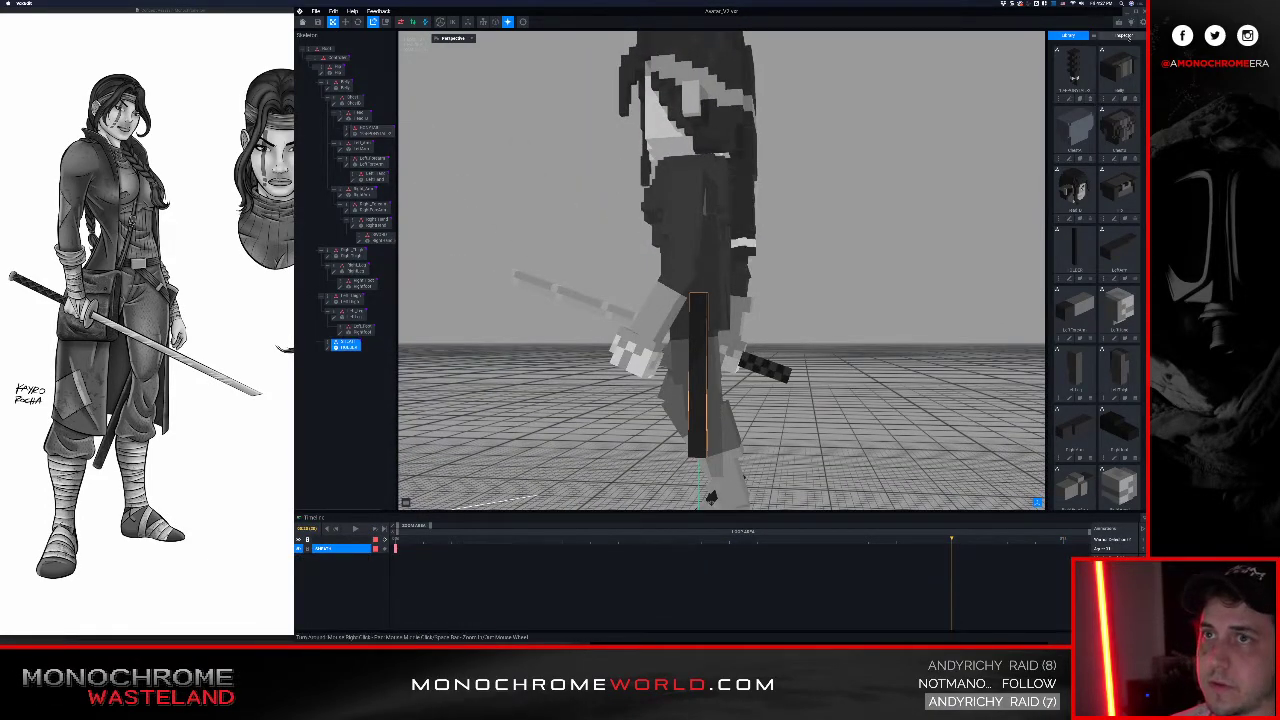
click(1124, 35)
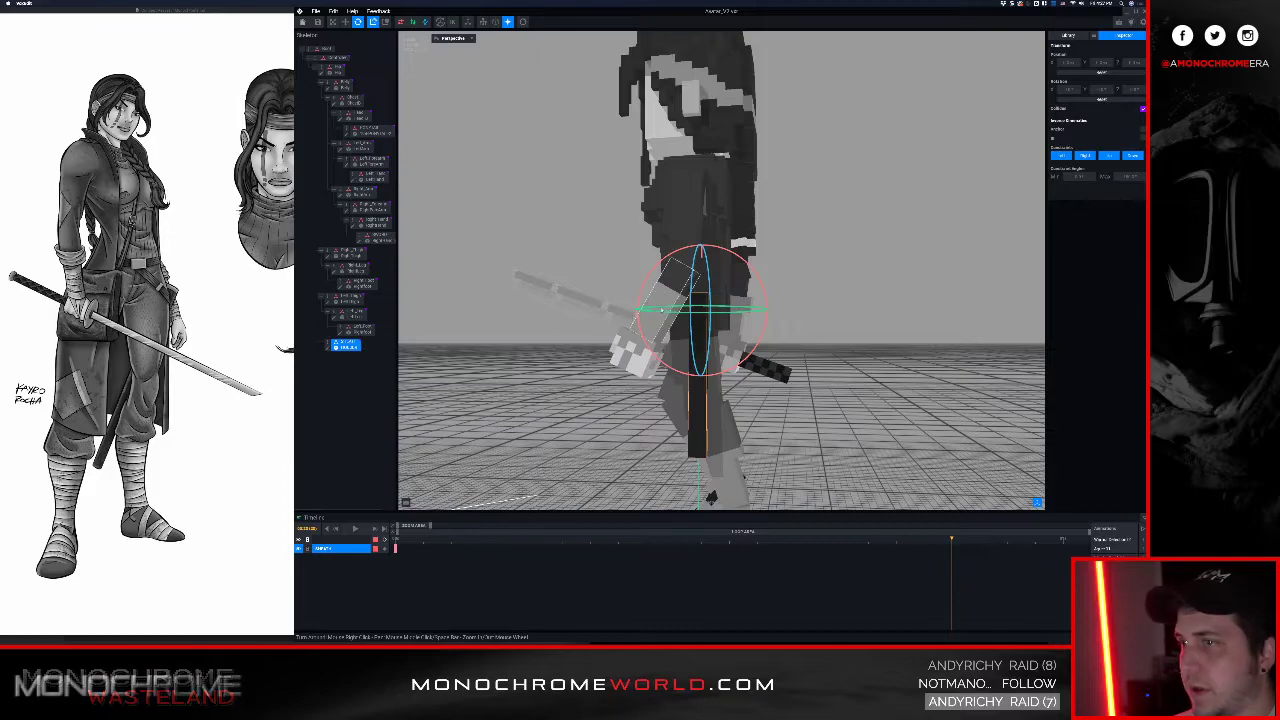
drag(765, 285, 755, 270)
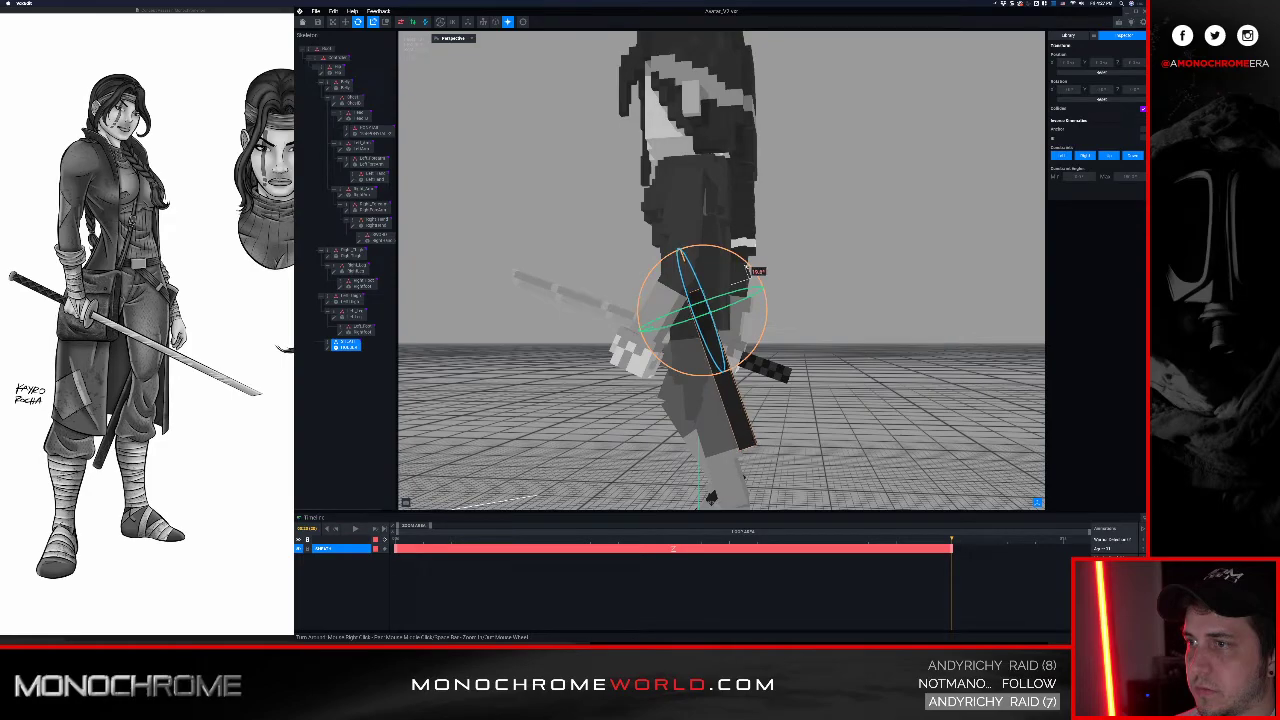
drag(748, 270, 748, 272)
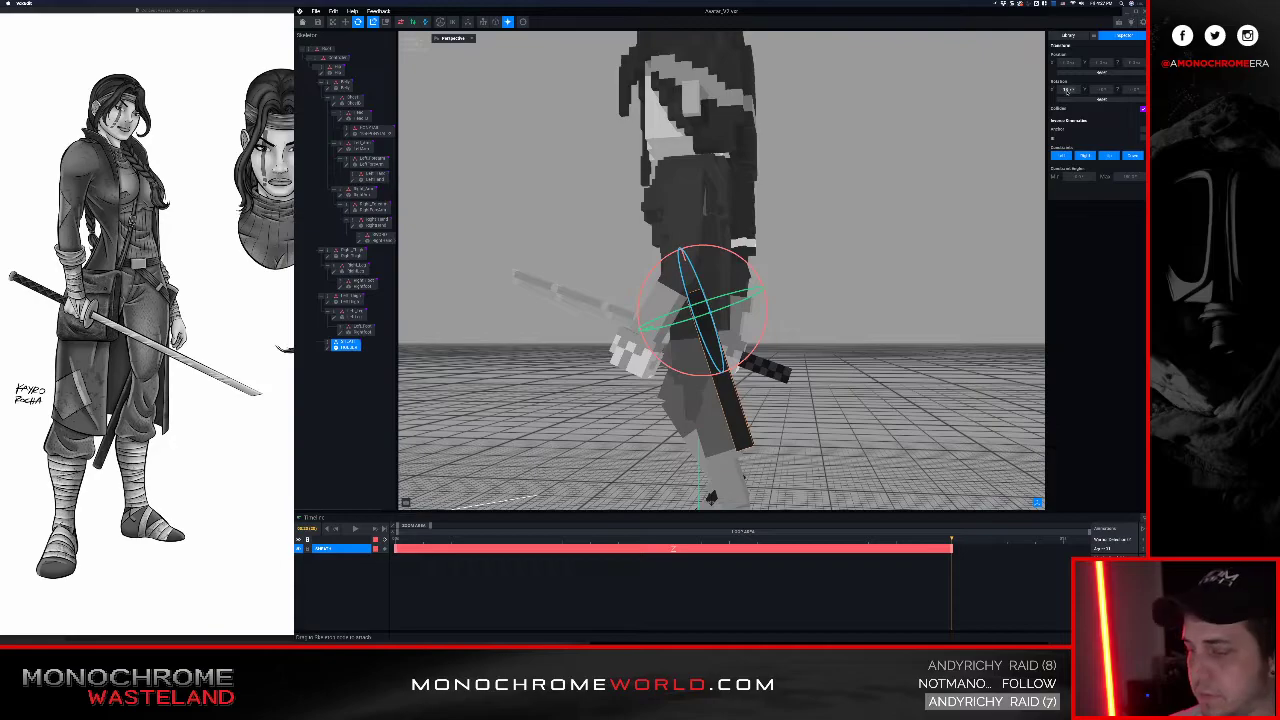
click(938, 258)
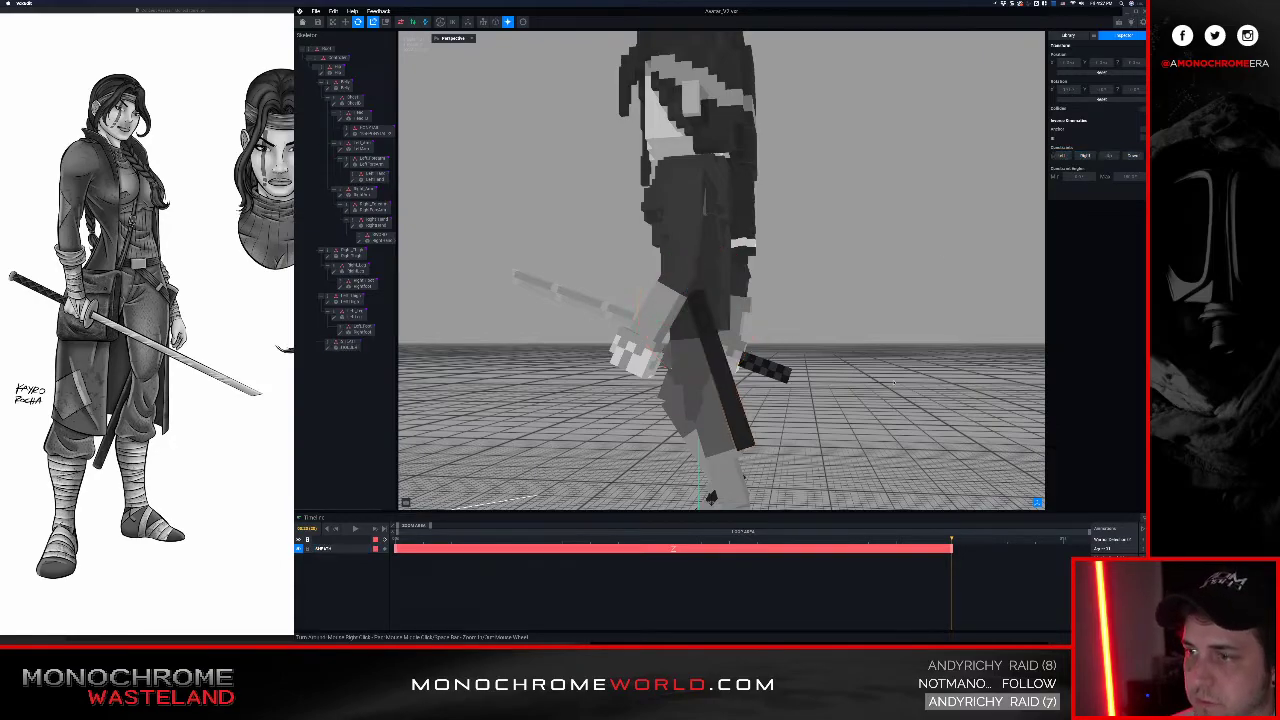
Step: Play the animation and examine how the tilted holder moves beside the hip and hand from the front and back
right_drag(580, 340, 617, 312)
key(space)
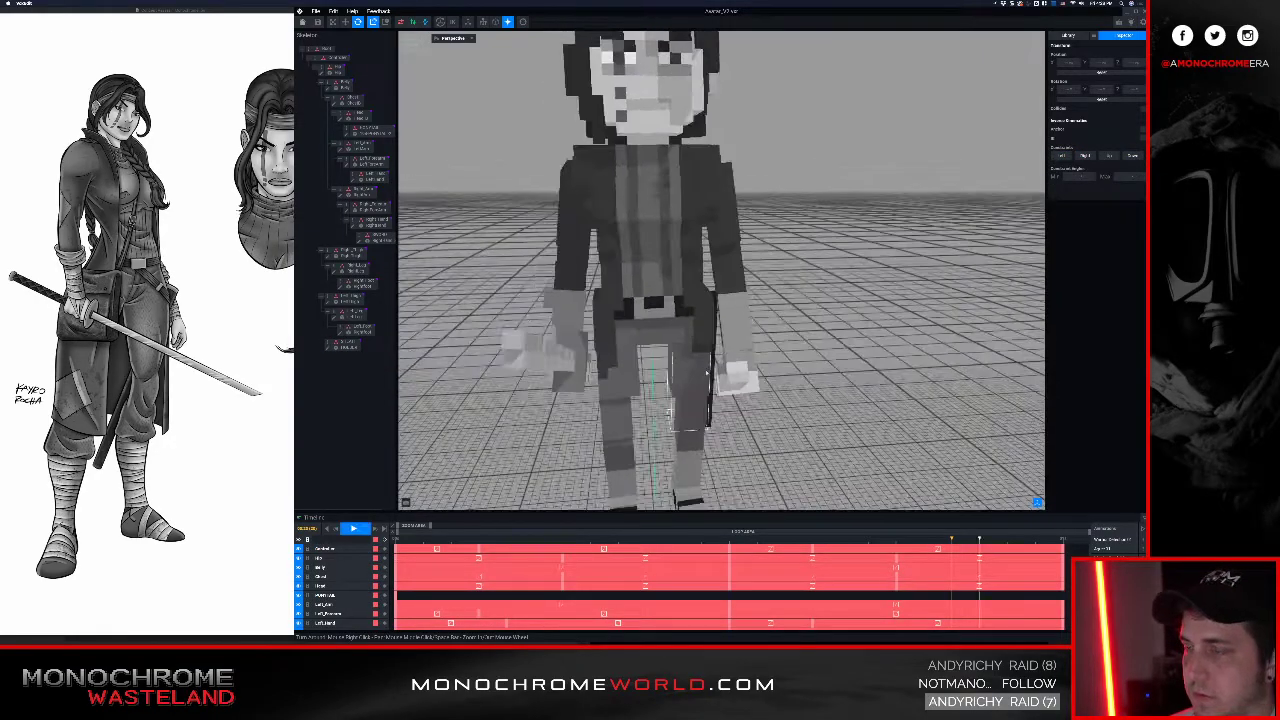
scroll(617, 312, up, 10)
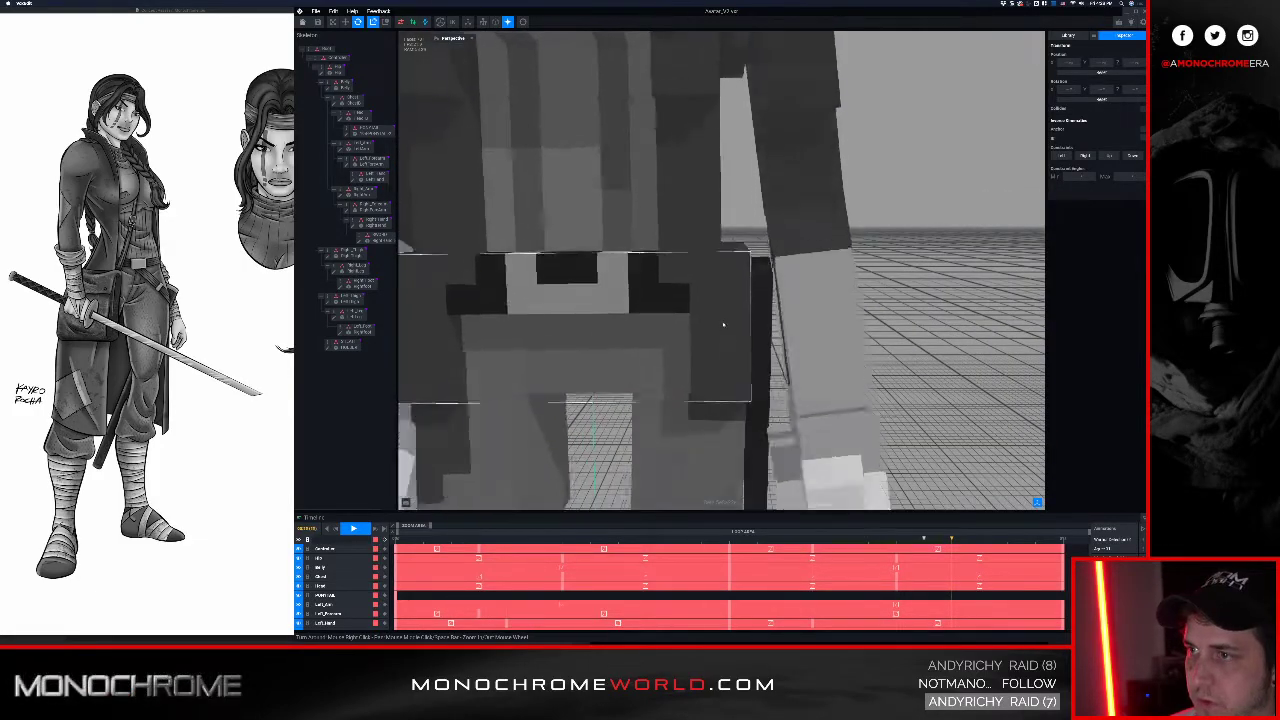
scroll(722, 324, down, 15)
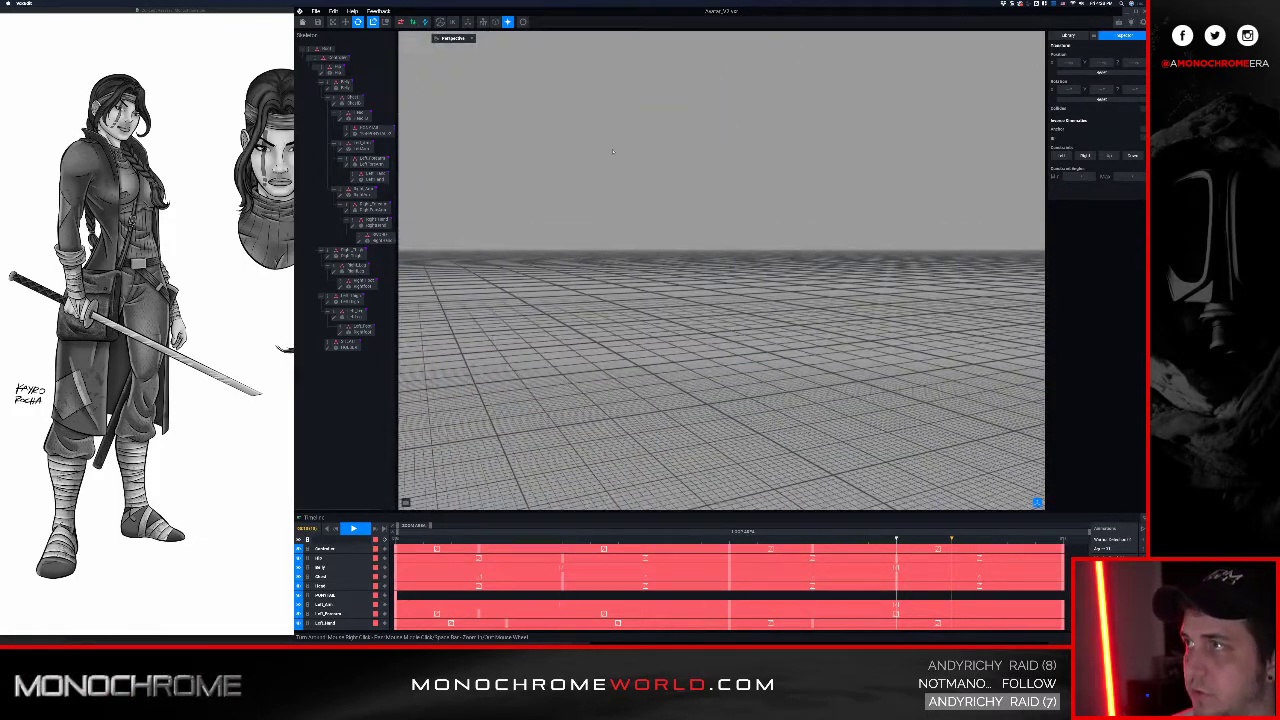
scroll(537, 36, up, 15)
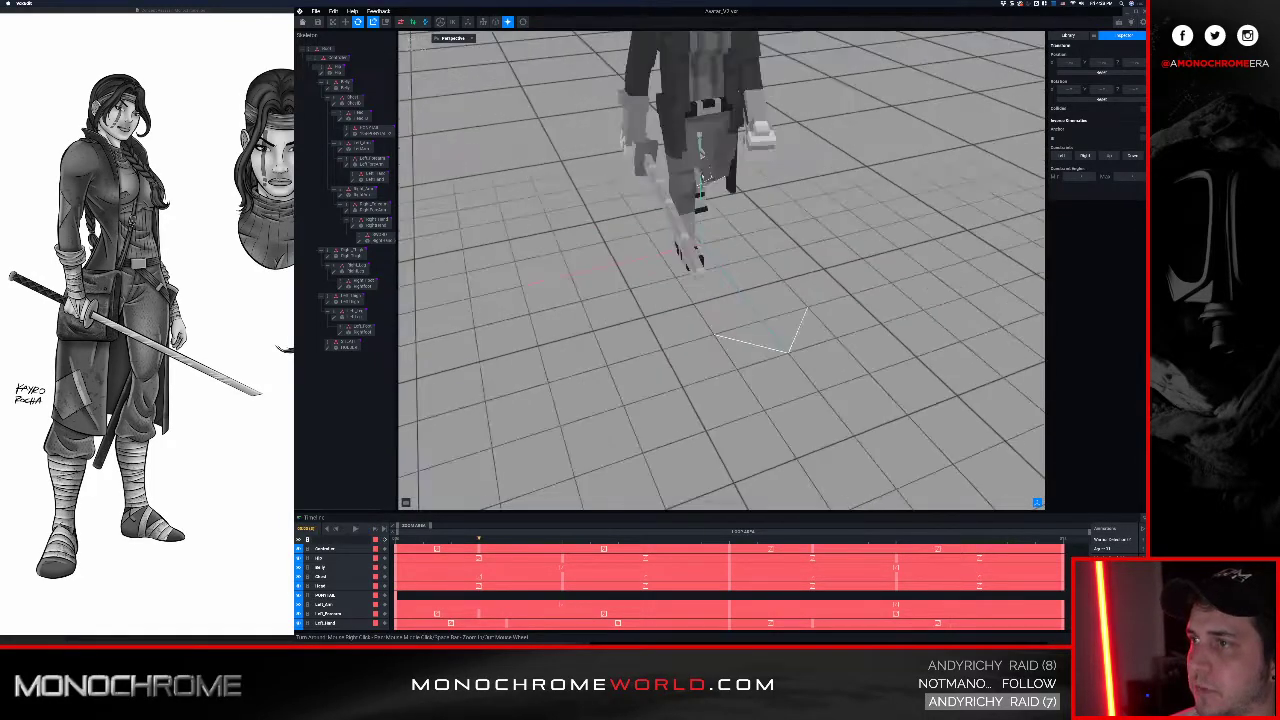
scroll(719, 157, up, 5)
right_drag(719, 157, 719, 157)
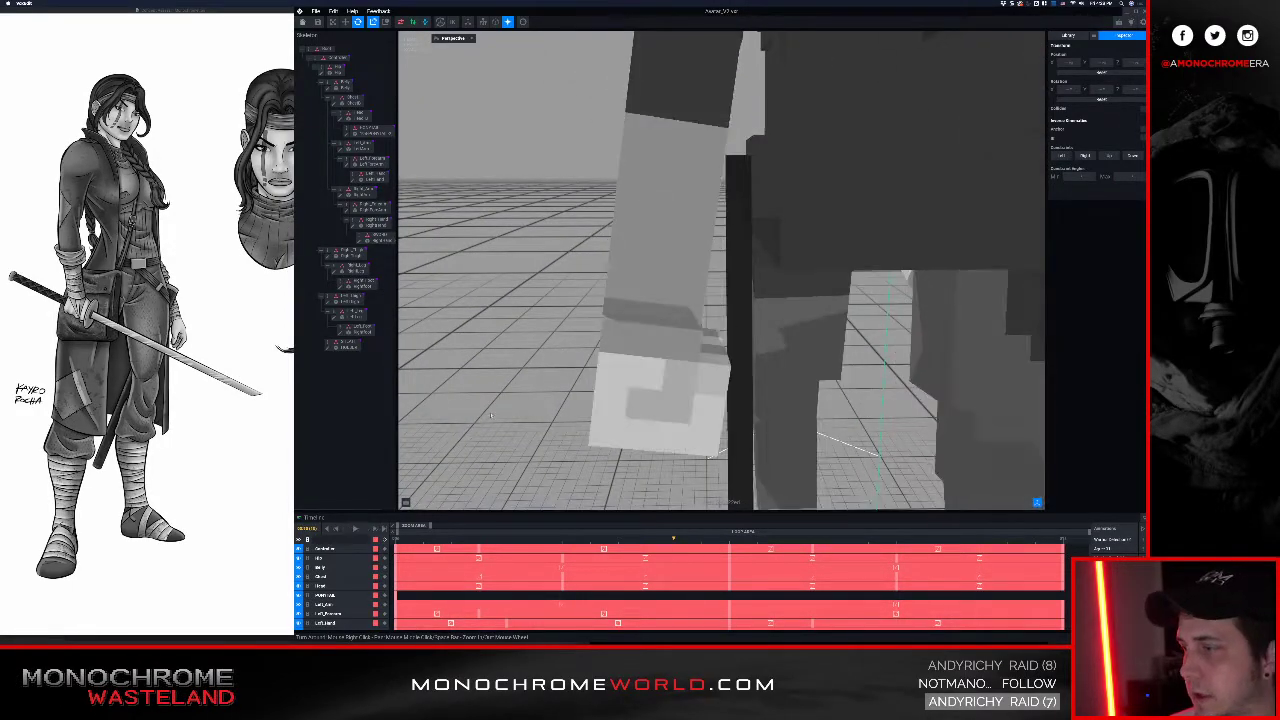
Step: Delete the holder's late rotation keyframe and move the playhead to the start of the animation
click(902, 218)
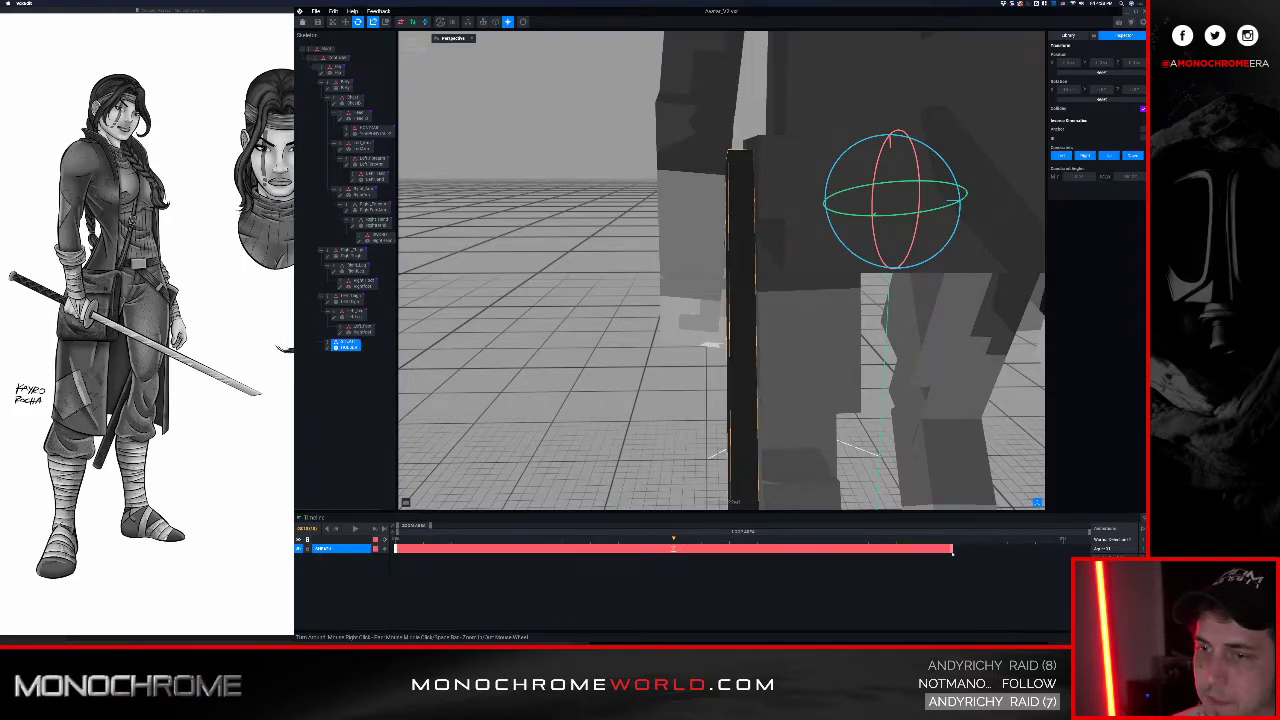
key(Delete)
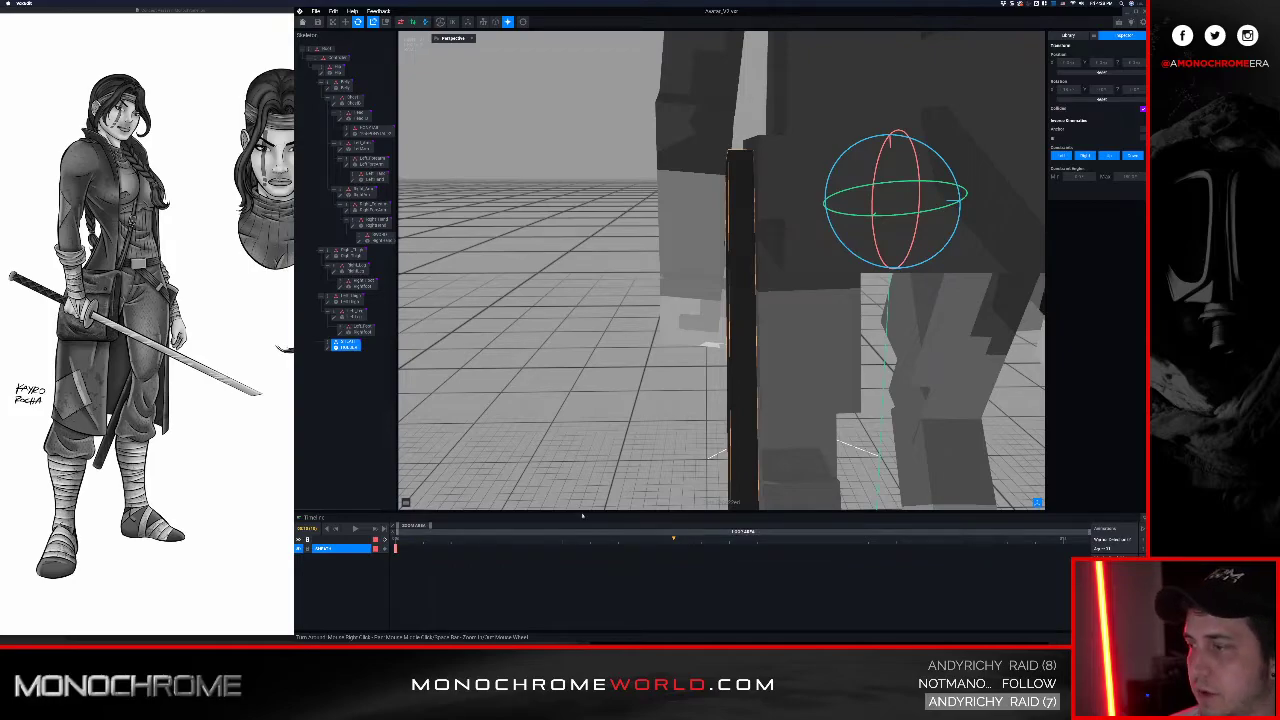
drag(411, 538, 377, 541)
Step: Tilt the holder about its X axis at the first frame so its lower end slants behind the leg
right_drag(773, 194, 790, 199)
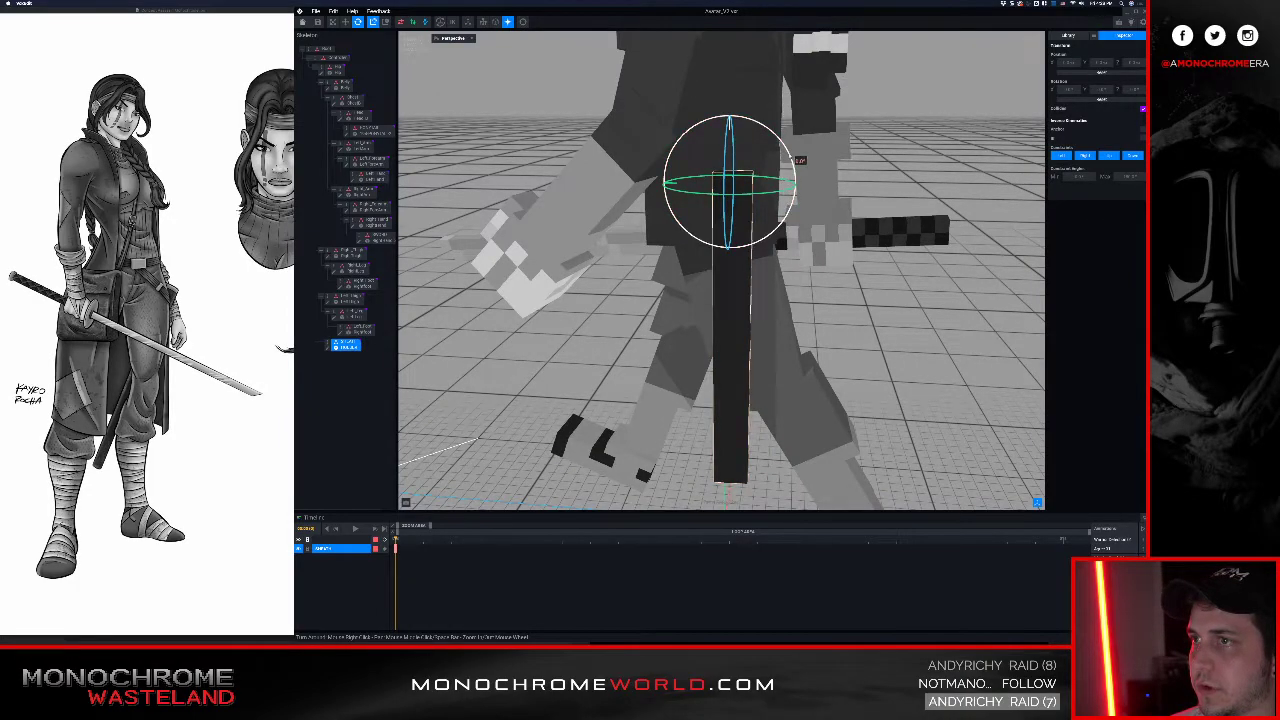
drag(774, 165, 777, 146)
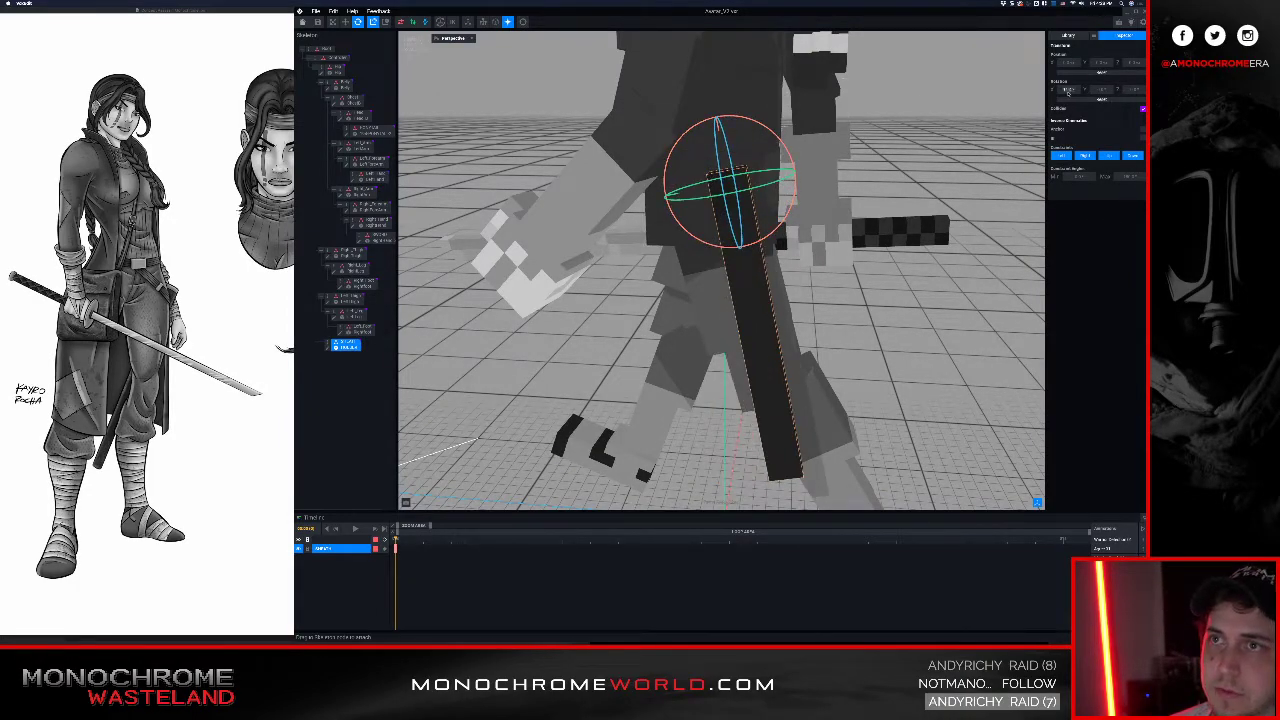
key(Return)
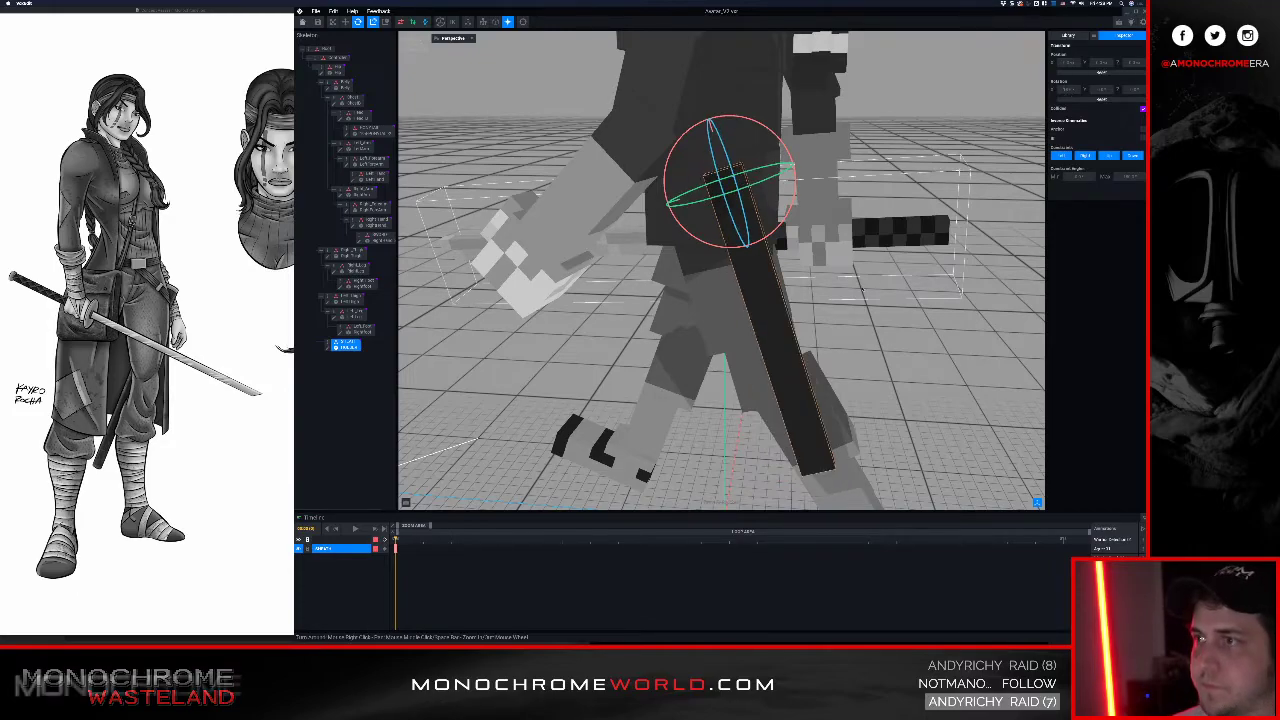
Step: Open the holder's column model, shift its pivot slightly toward the back along the front-to-back axis, and return to the avatar saving the changes
click(327, 348)
right_drag(651, 295, 220, 129)
click(300, 199)
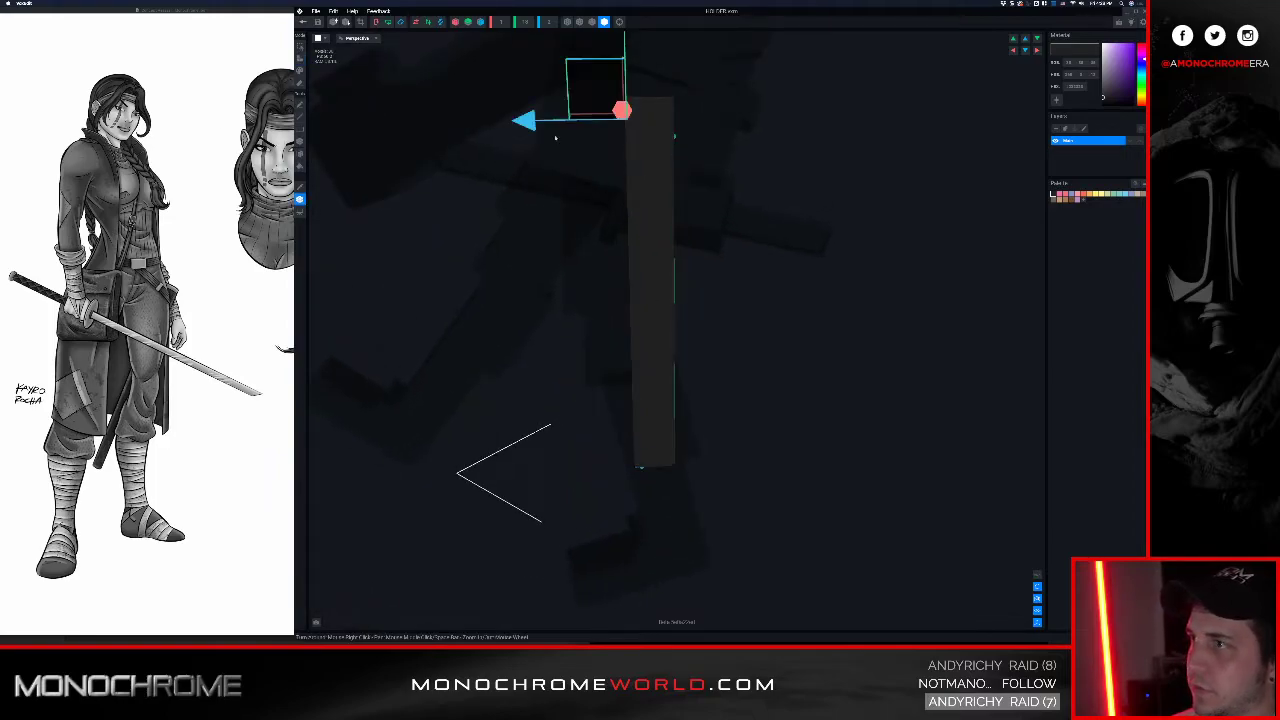
drag(530, 123, 551, 124)
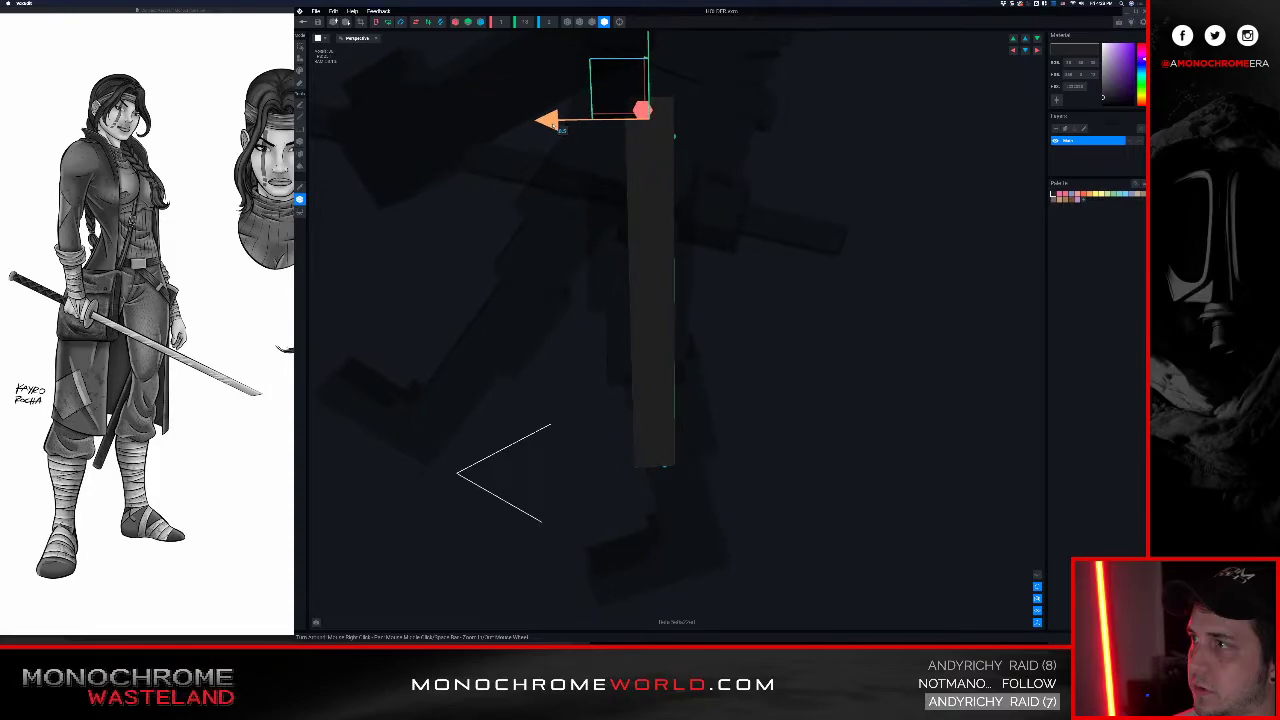
click(304, 22)
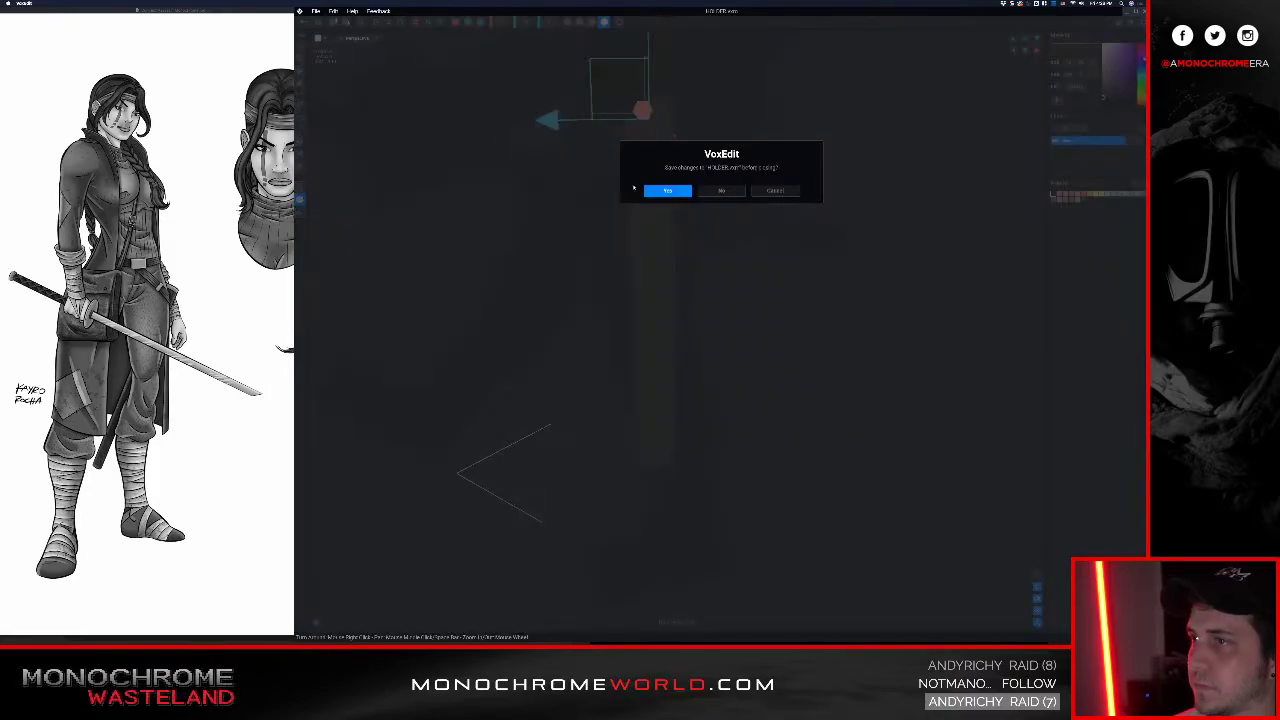
click(667, 191)
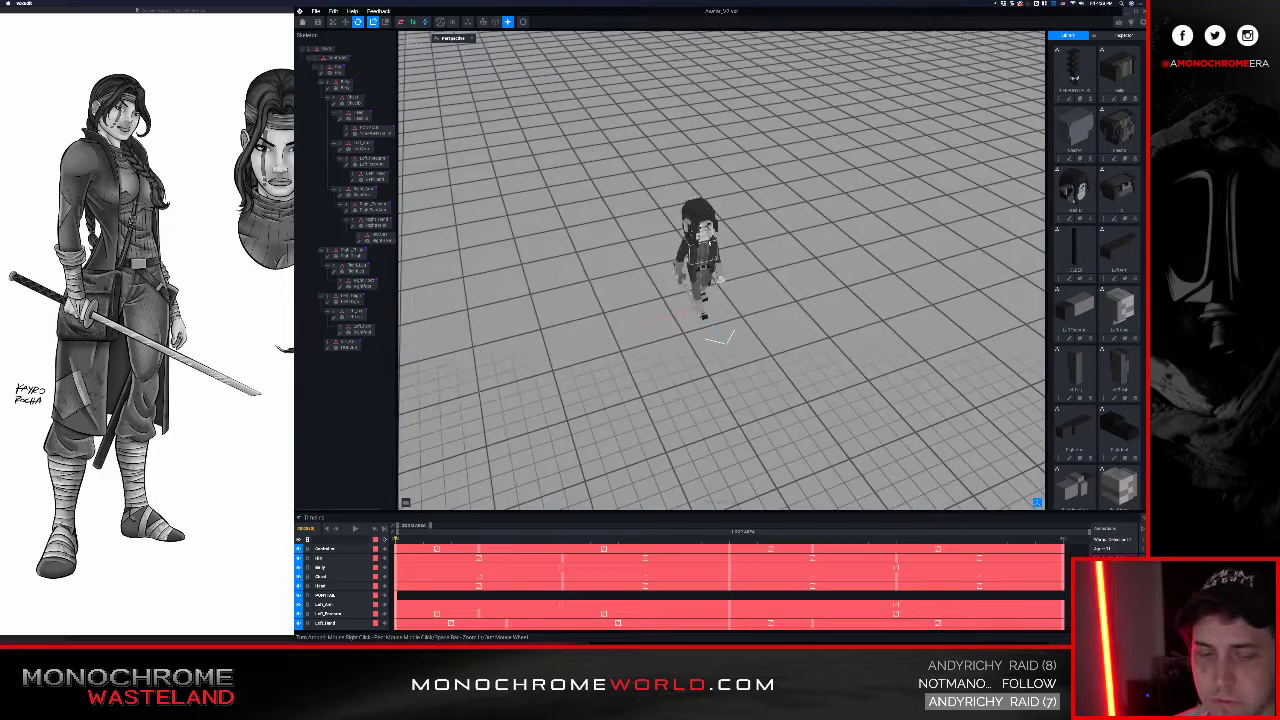
Step: Examine the slanted holder beside the hip and hand from the front and side, with the animation playing and paused
scroll(715, 250, up, 5)
right_drag(715, 250, 655, 205)
scroll(715, 270, up, 5)
right_drag(830, 318, 773, 321)
scroll(772, 321, down, 3)
key(space)
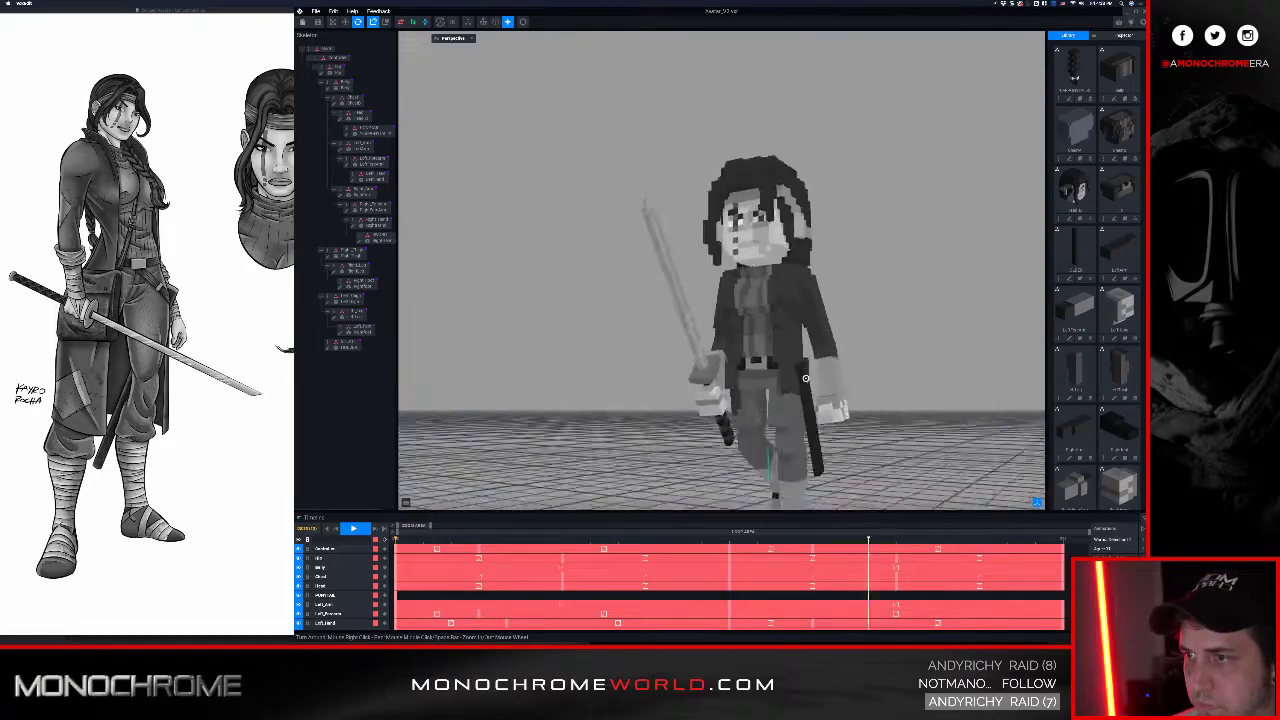
key(space)
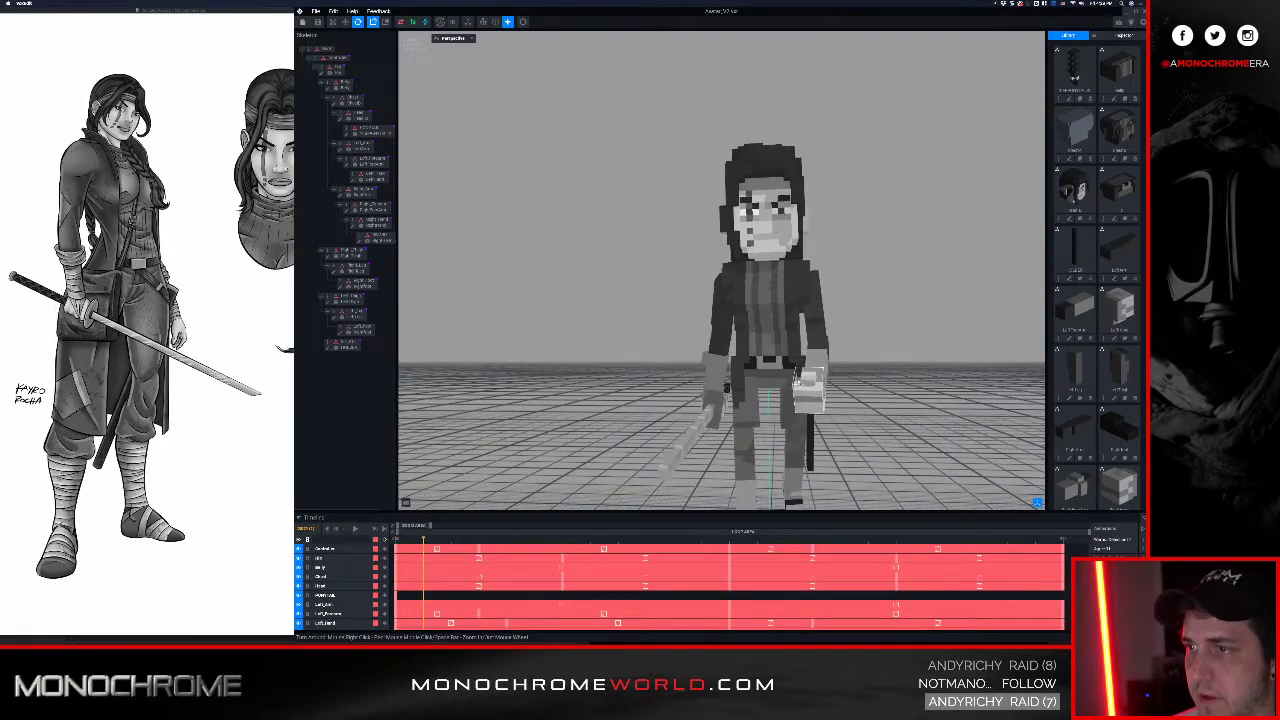
right_drag(790, 360, 710, 362)
scroll(735, 360, up, 5)
scroll(660, 342, down, 3)
right_drag(623, 340, 631, 299)
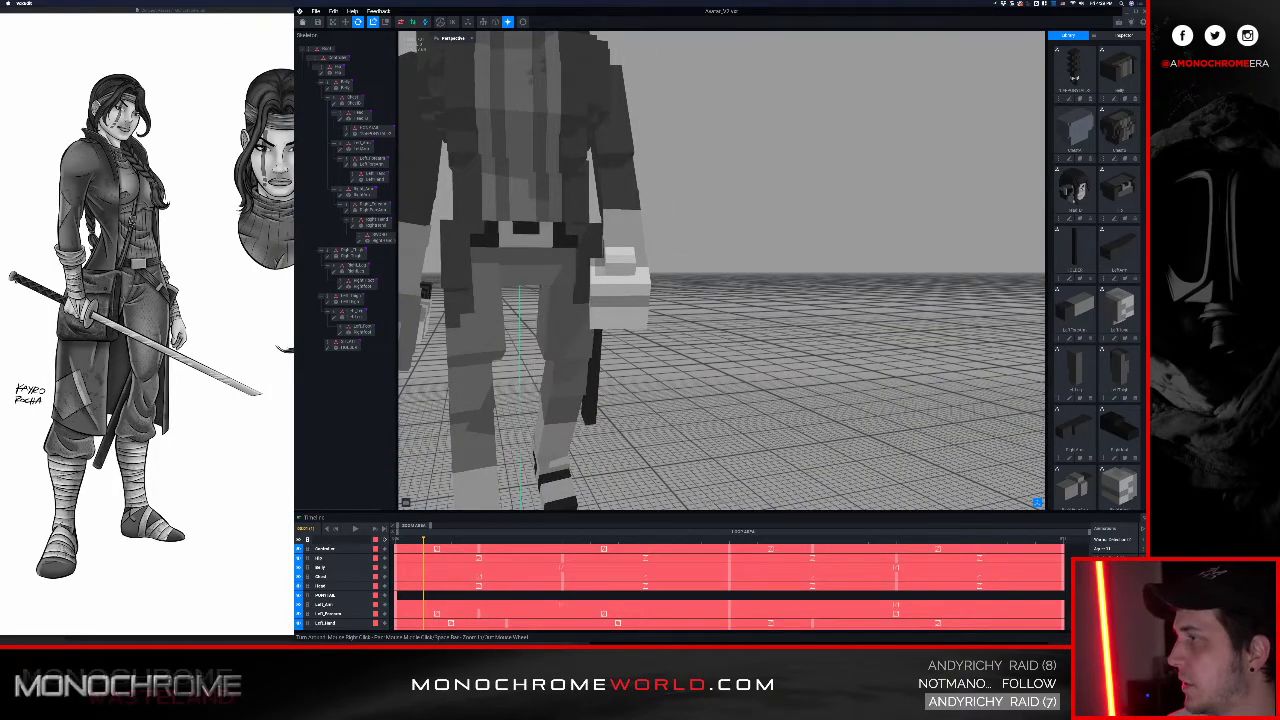
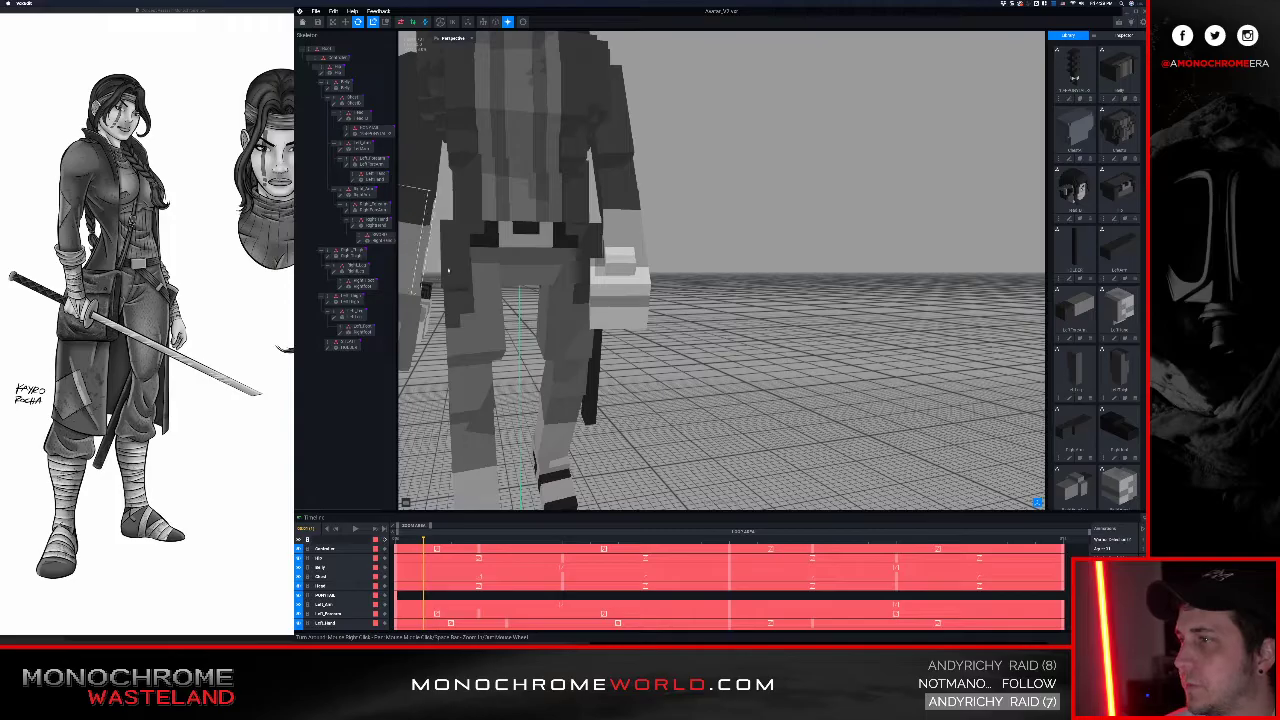
right_drag(468, 207, 560, 252)
right_drag(560, 252, 596, 293)
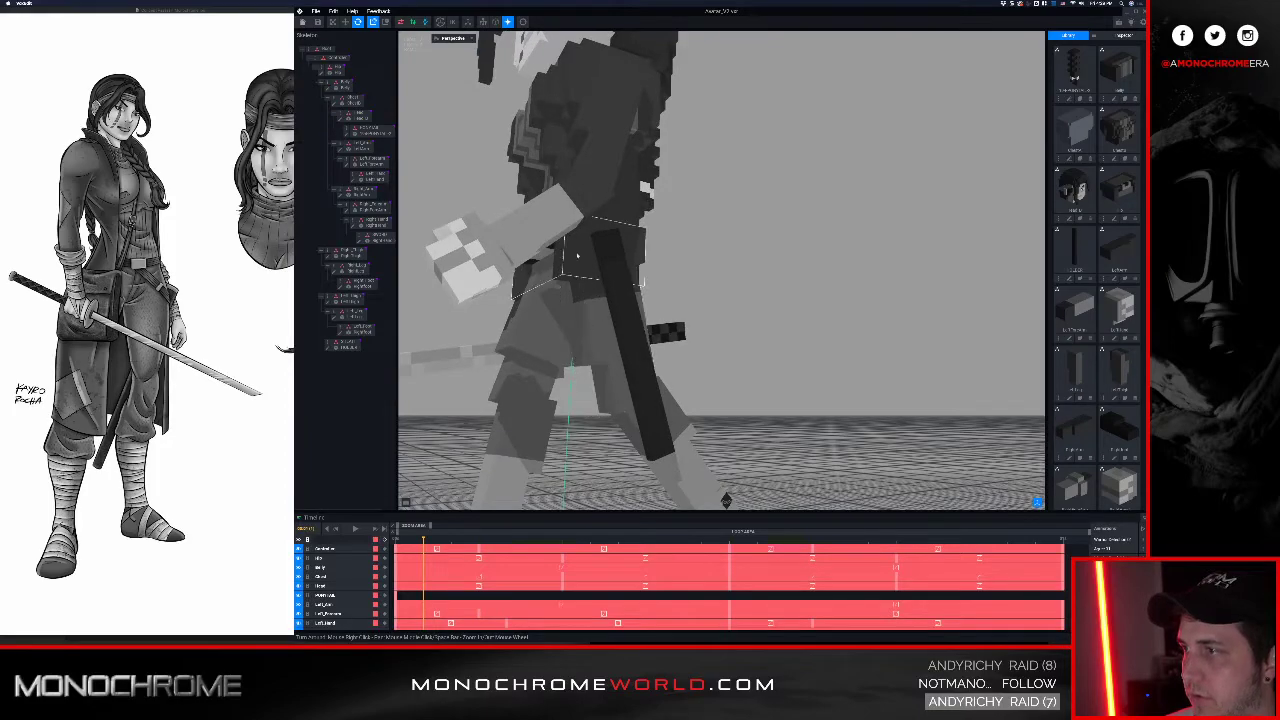
Step: Open the hip model and paint a dark strap across its front, running from below the belt buckle toward the sword holder's side
scroll(581, 286, up, 3)
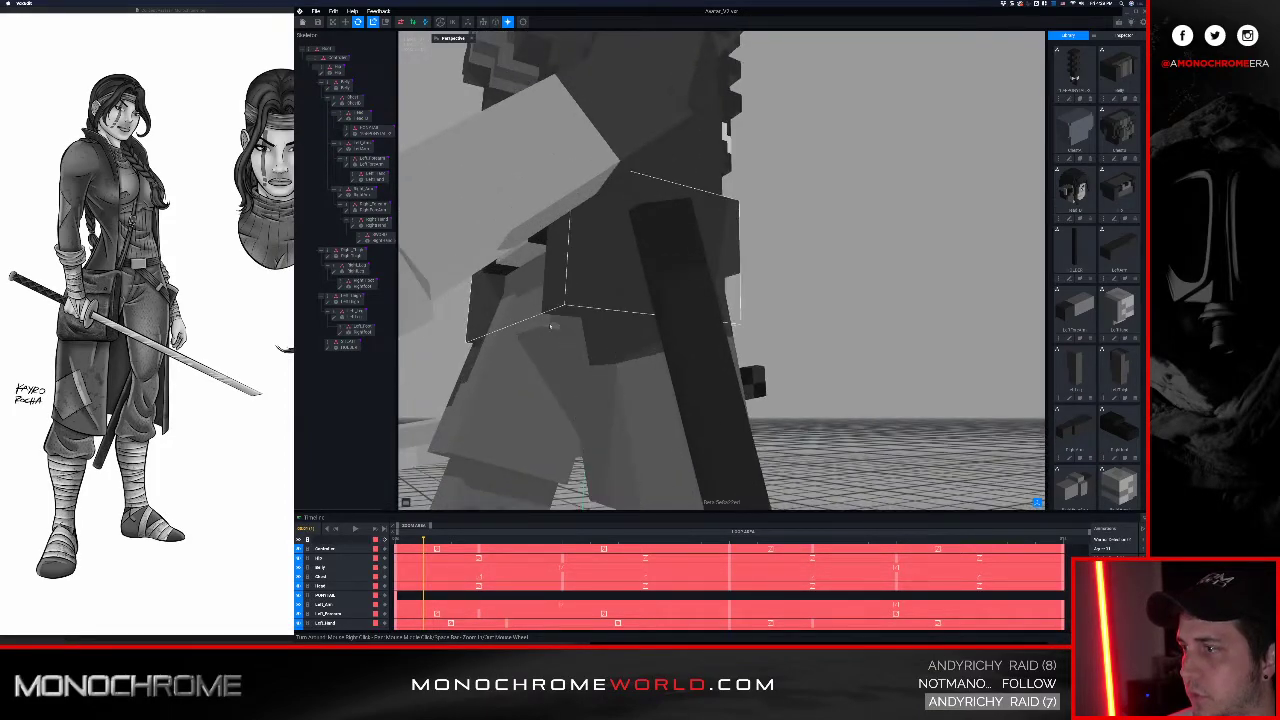
right_drag(623, 300, 590, 270)
click(549, 254)
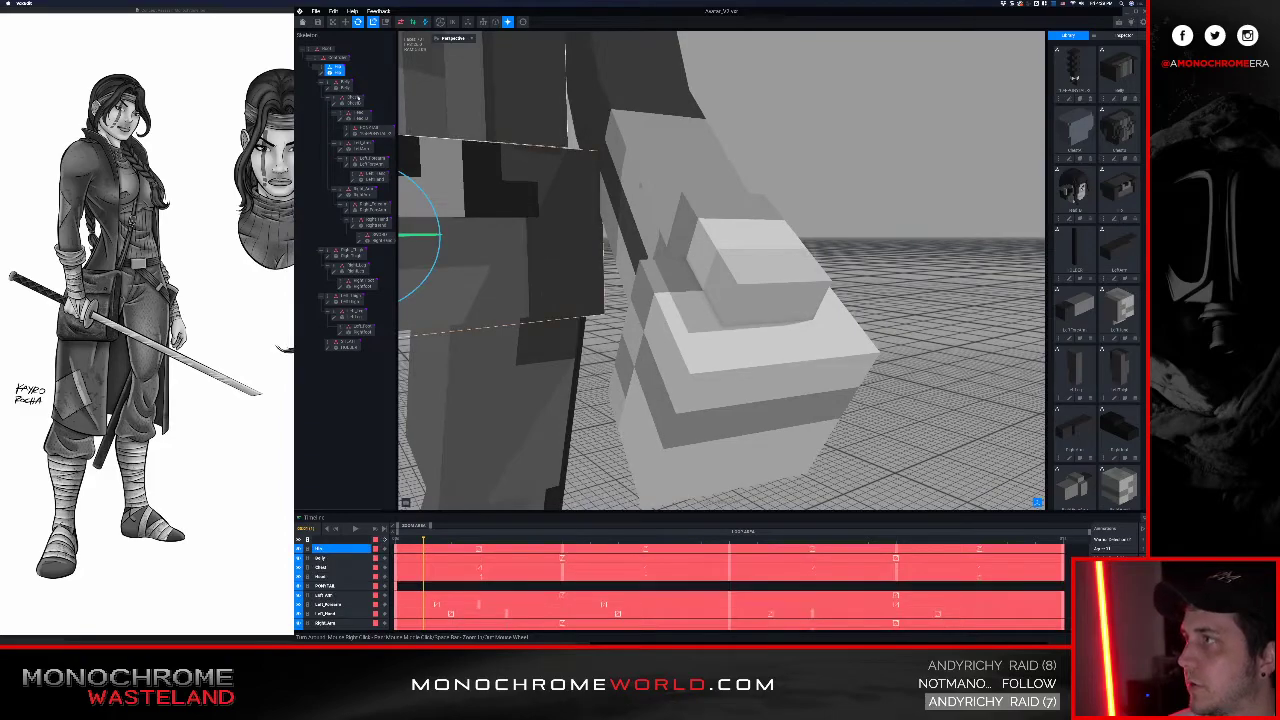
click(320, 73)
right_drag(790, 272, 792, 301)
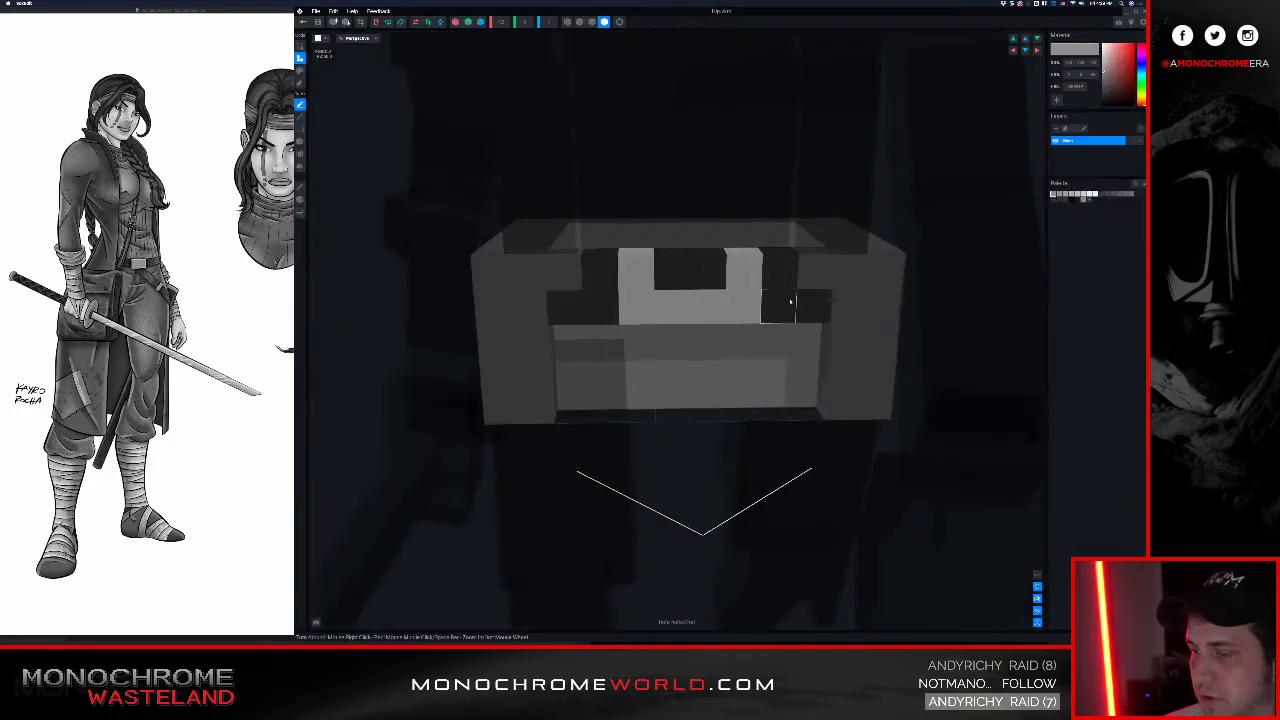
click(792, 301)
mouse_move(846, 370)
right_down()
mouse_move(868, 368)
mouse_move(780, 342)
right_up()
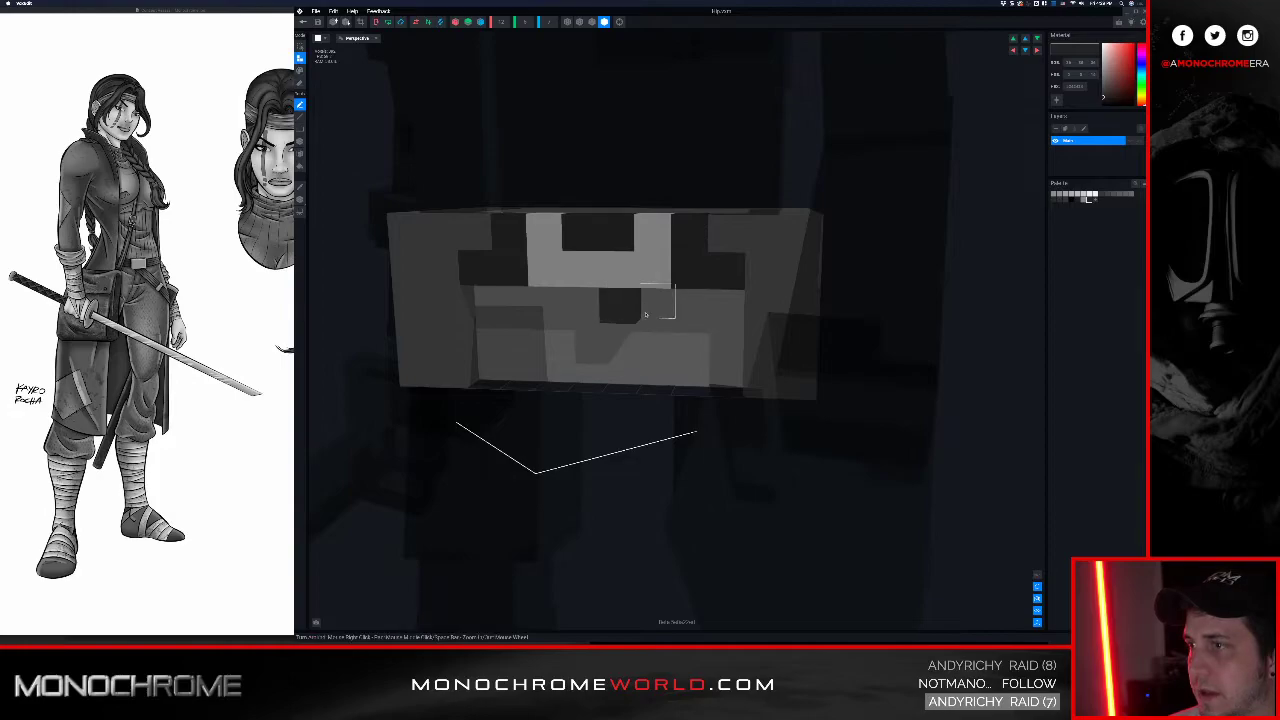
right_drag(697, 316, 694, 311)
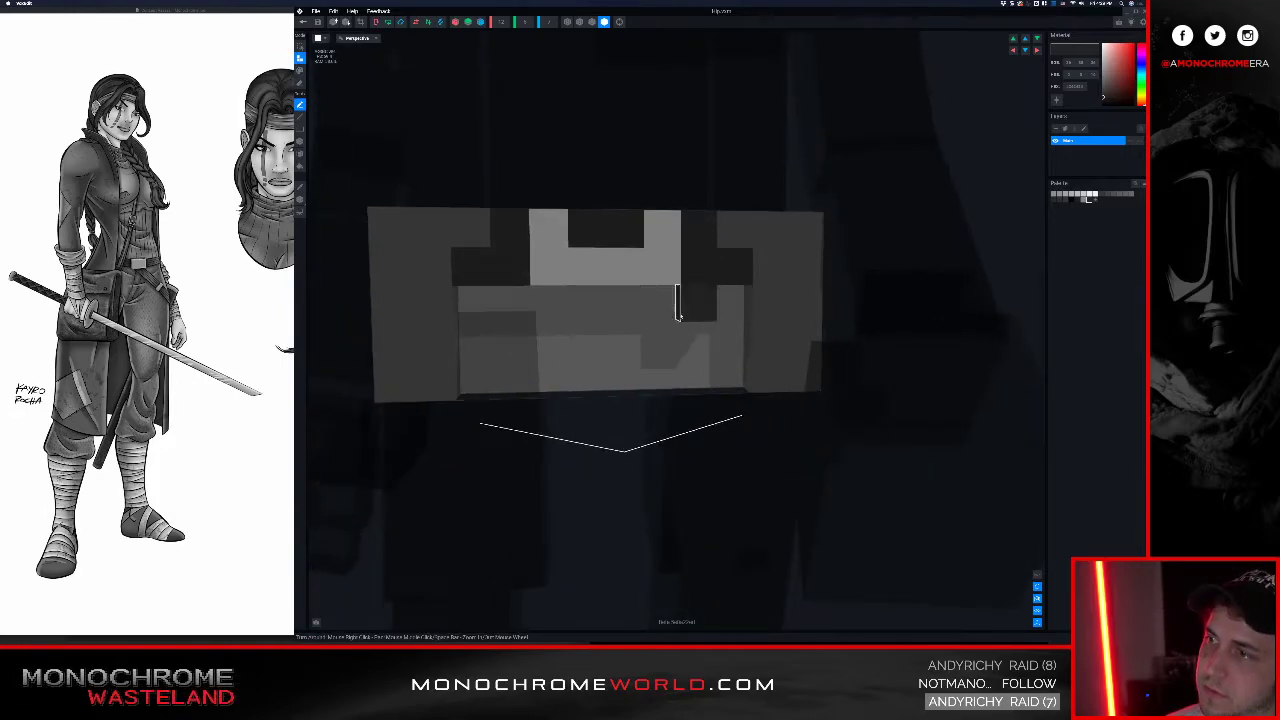
right_drag(705, 319, 997, 344)
Step: Continue the dark strap around the hip model's holder side, across the back and onto the opposite side
right_drag(852, 343, 712, 329)
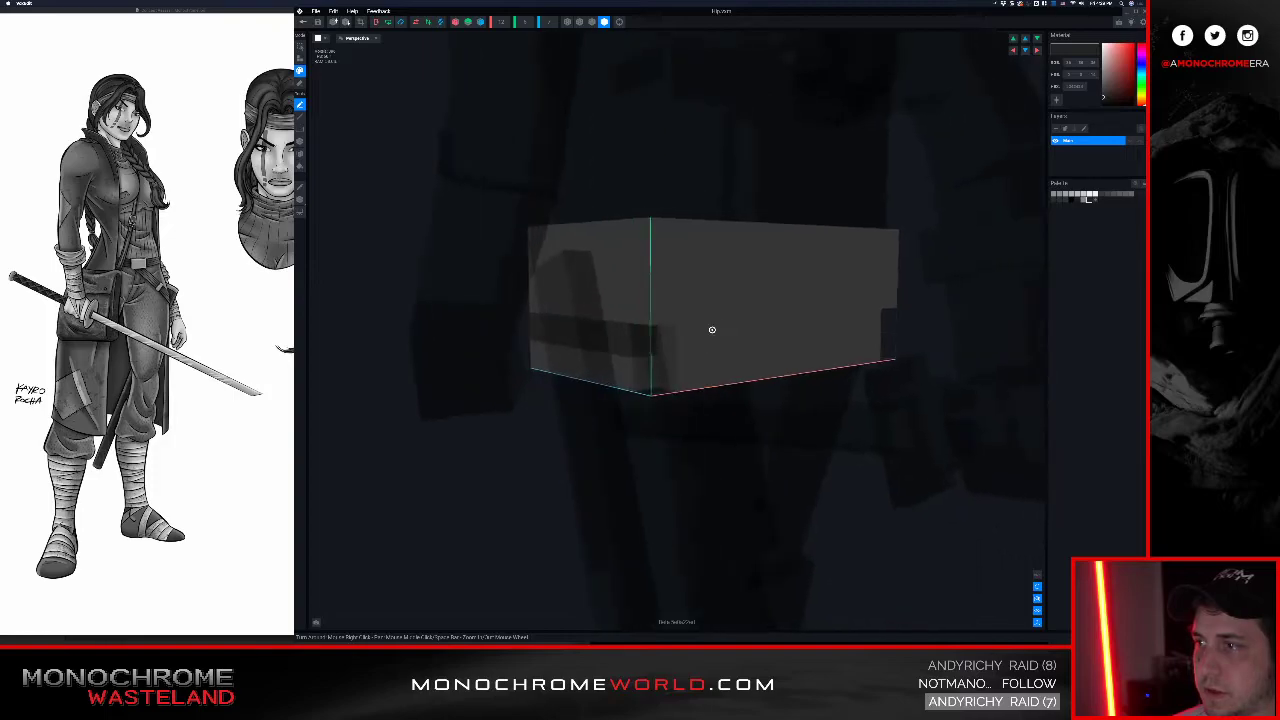
scroll(712, 329, down, 2)
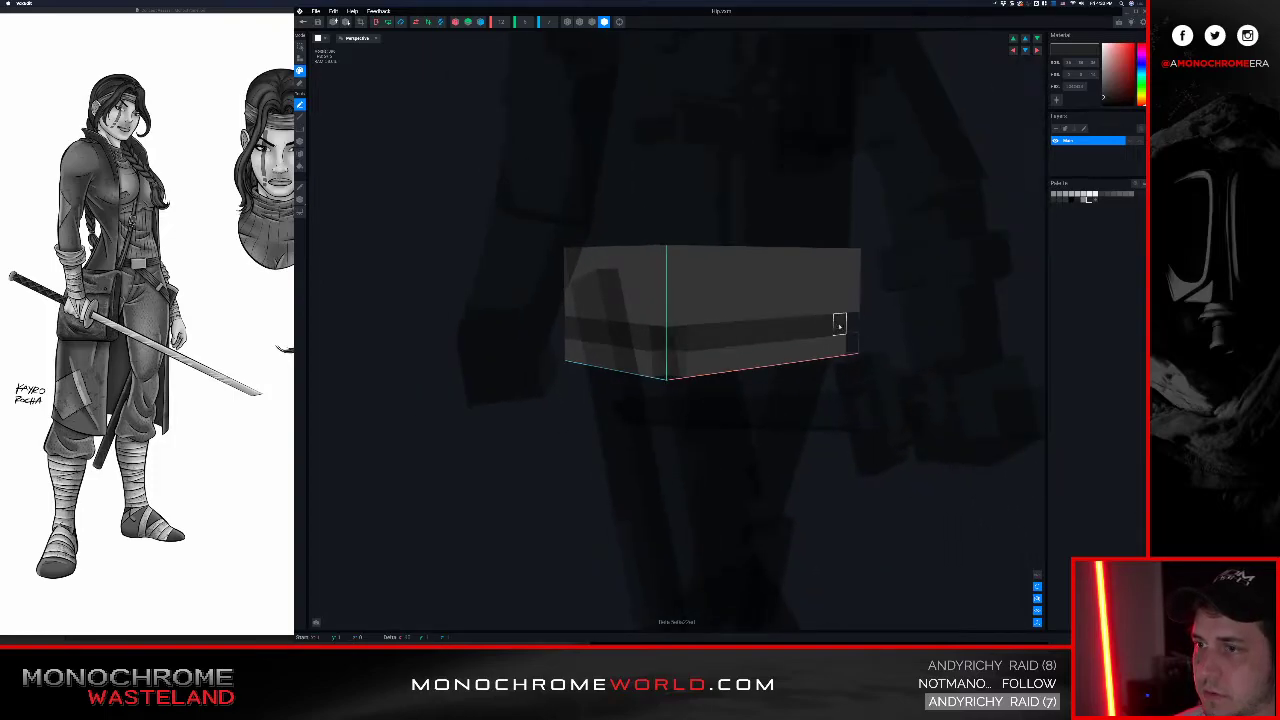
right_drag(839, 323, 903, 328)
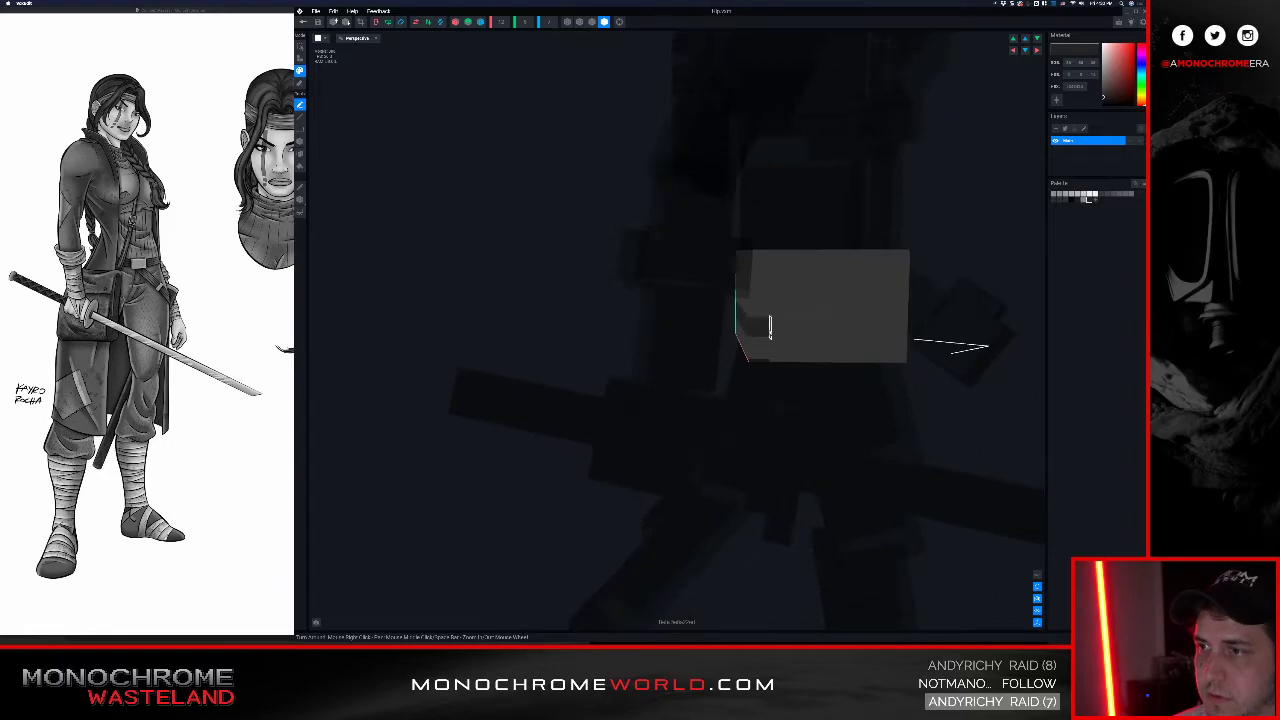
mouse_move(770, 328)
right_down()
mouse_move(925, 330)
mouse_move(788, 317)
right_up()
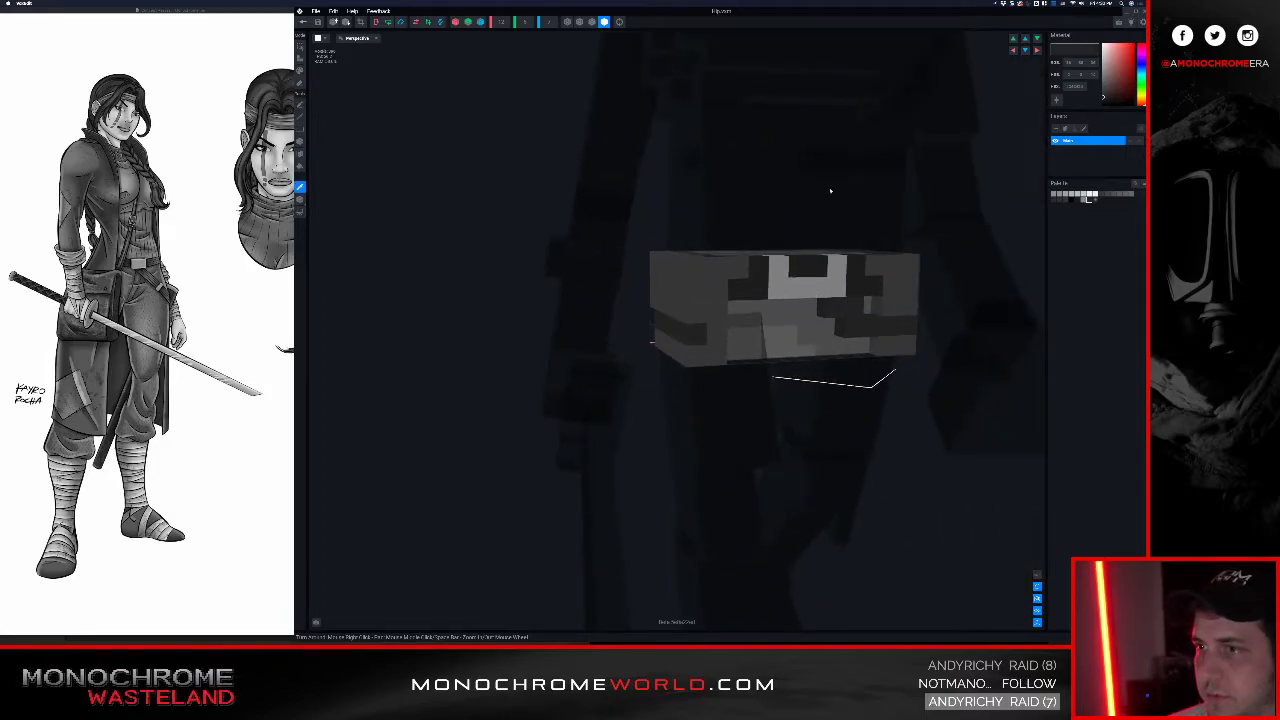
Step: Carry the dark strap along the opposite side and up the front to the belt, and return to the avatar saving the changes
right_drag(787, 314, 780, 308)
scroll(768, 313, up, 2)
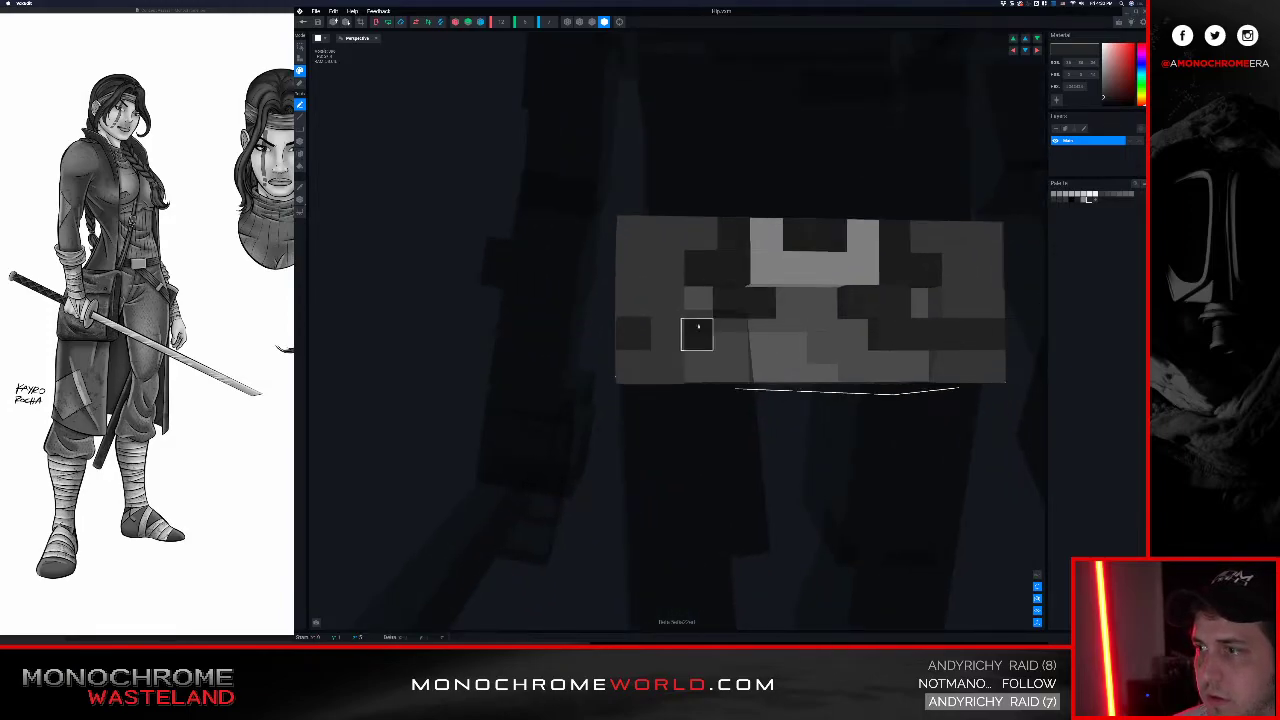
right_drag(667, 293, 652, 295)
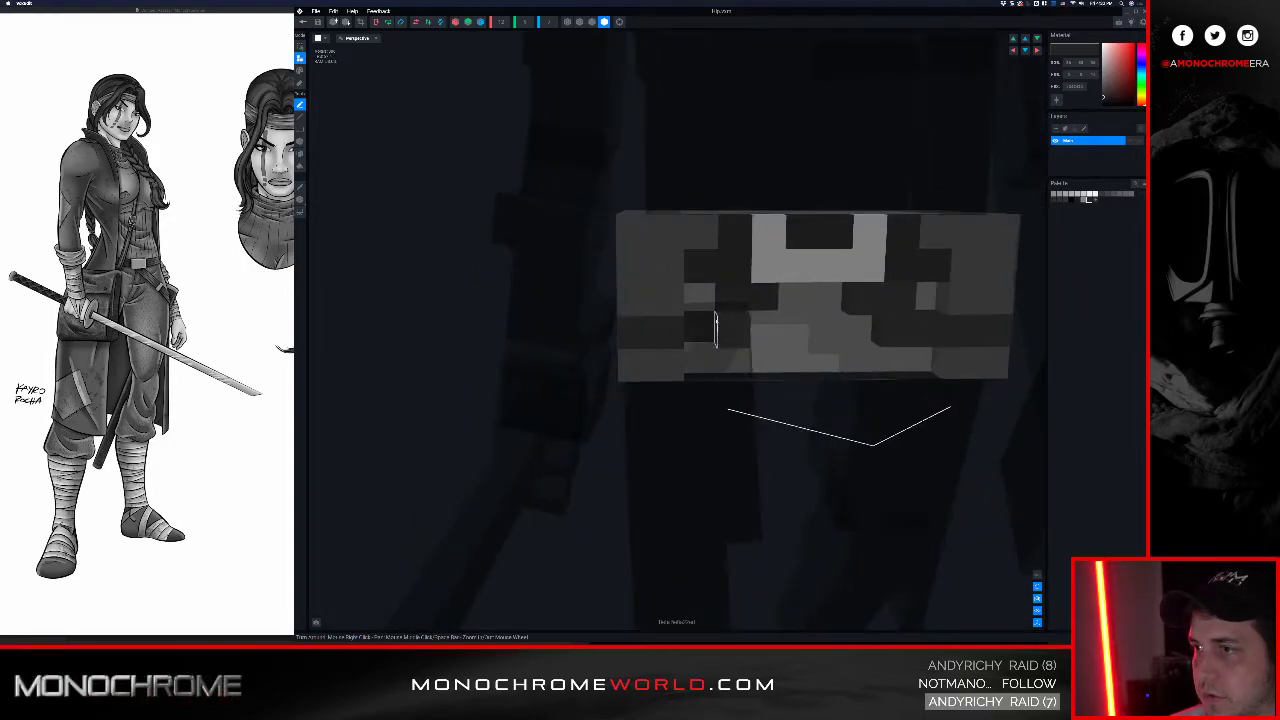
right_drag(762, 301, 716, 295)
click(304, 22)
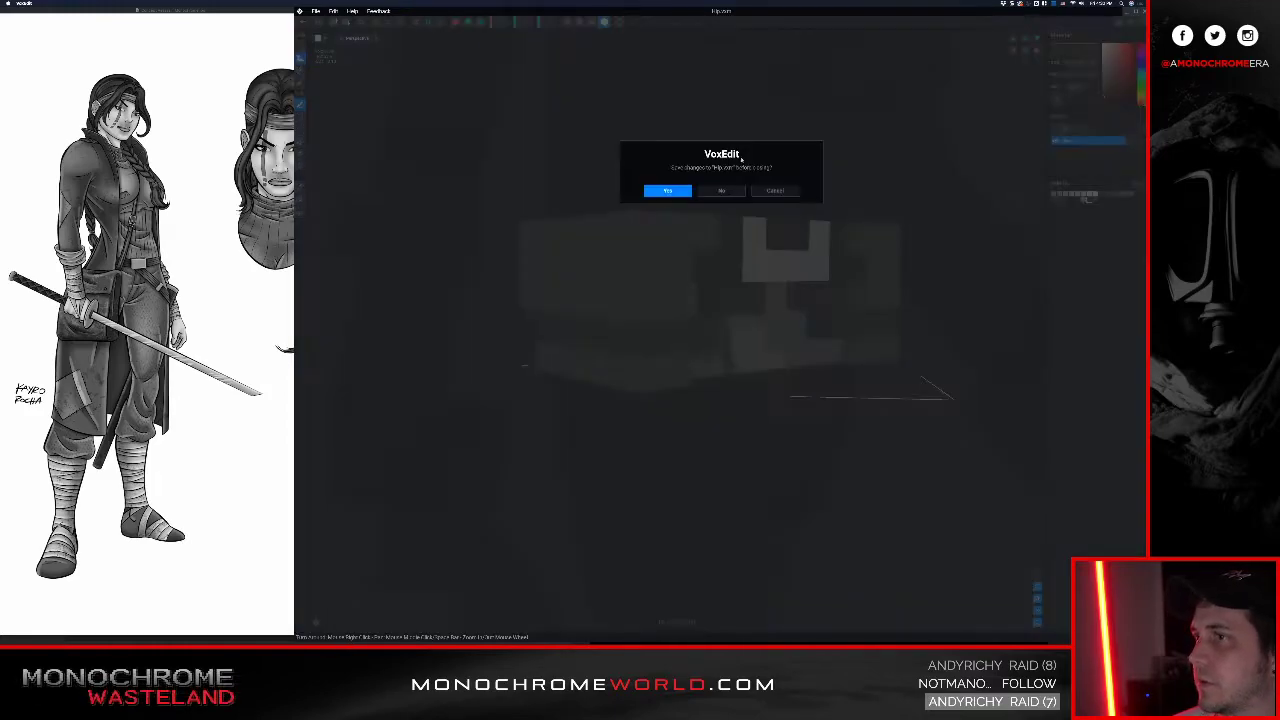
click(668, 191)
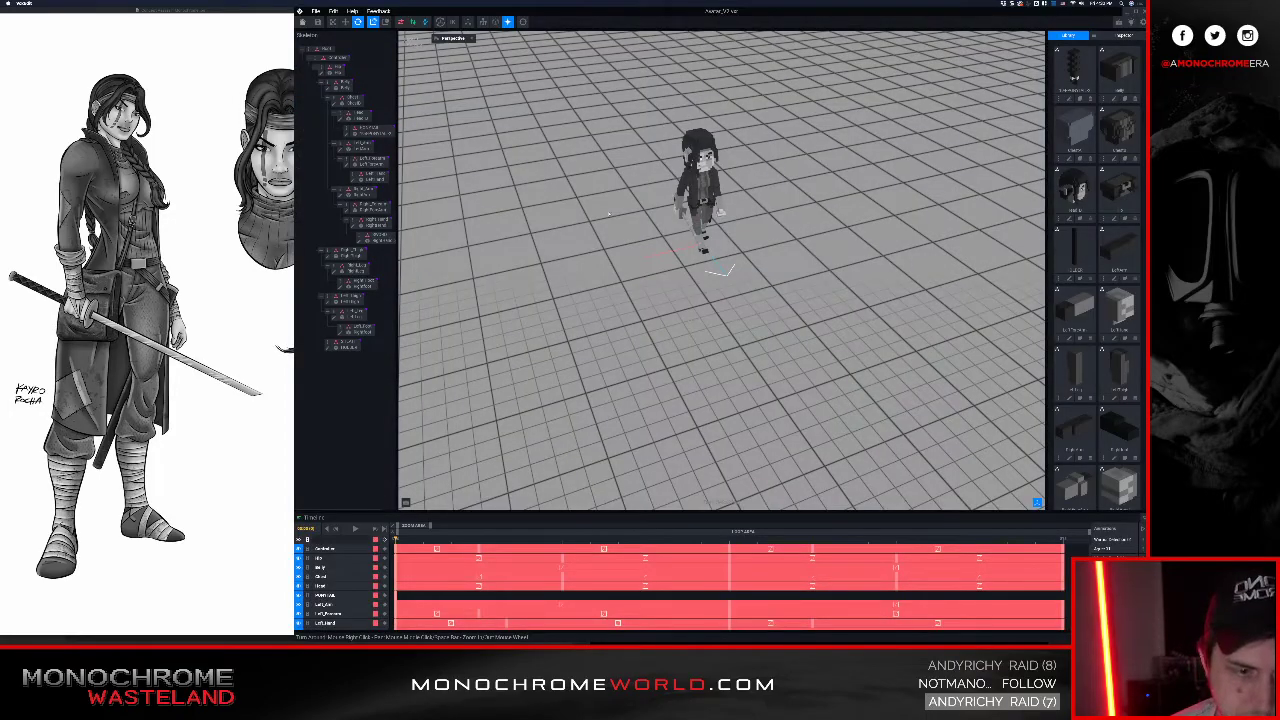
Step: Examine the painted hip strap from the back and front while the animation plays
middle_drag(712, 200, 714, 294)
scroll(714, 294, up, 5)
right_drag(714, 330, 716, 294)
key(space)
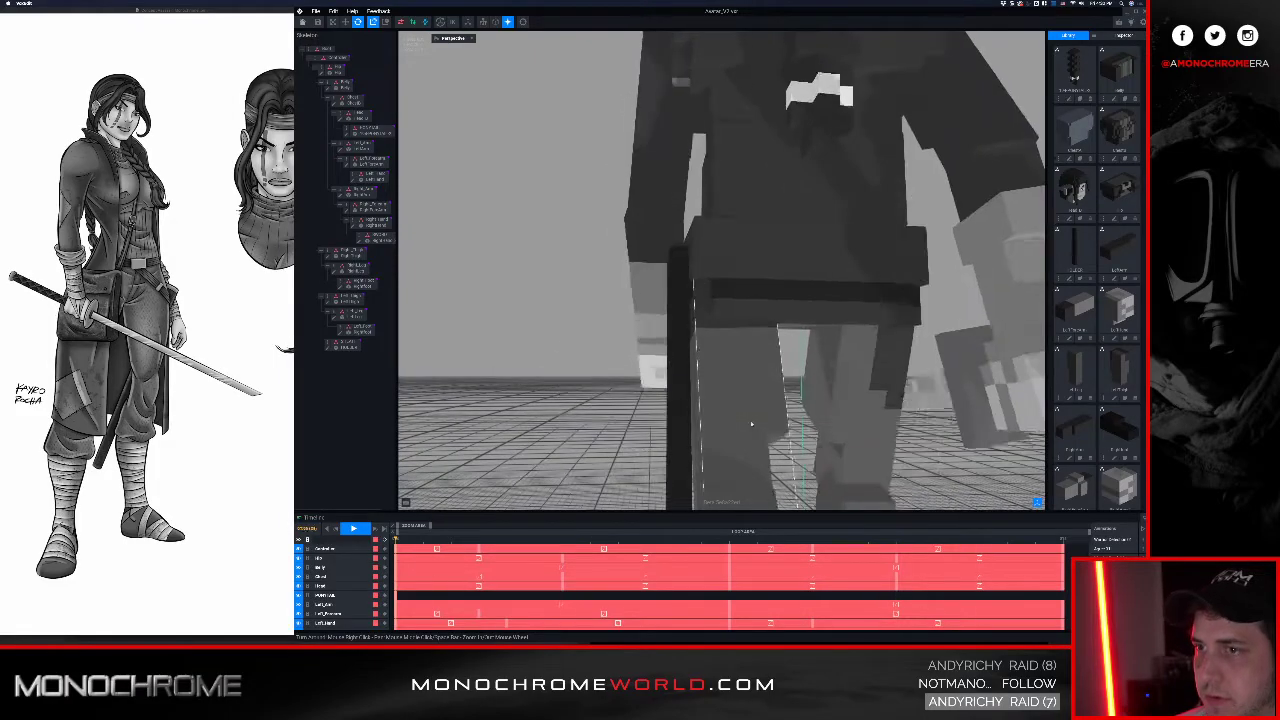
right_drag(720, 312, 718, 303)
scroll(643, 277, down, 5)
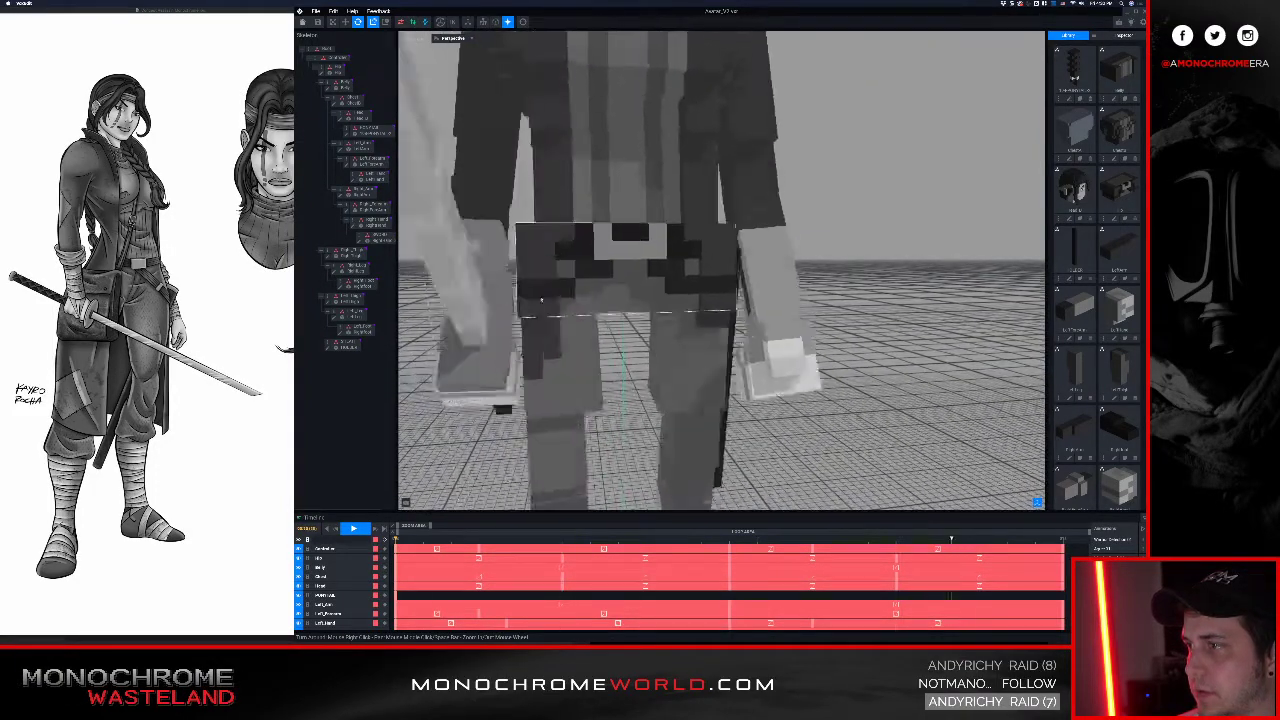
right_drag(535, 289, 535, 289)
right_drag(653, 279, 771, 295)
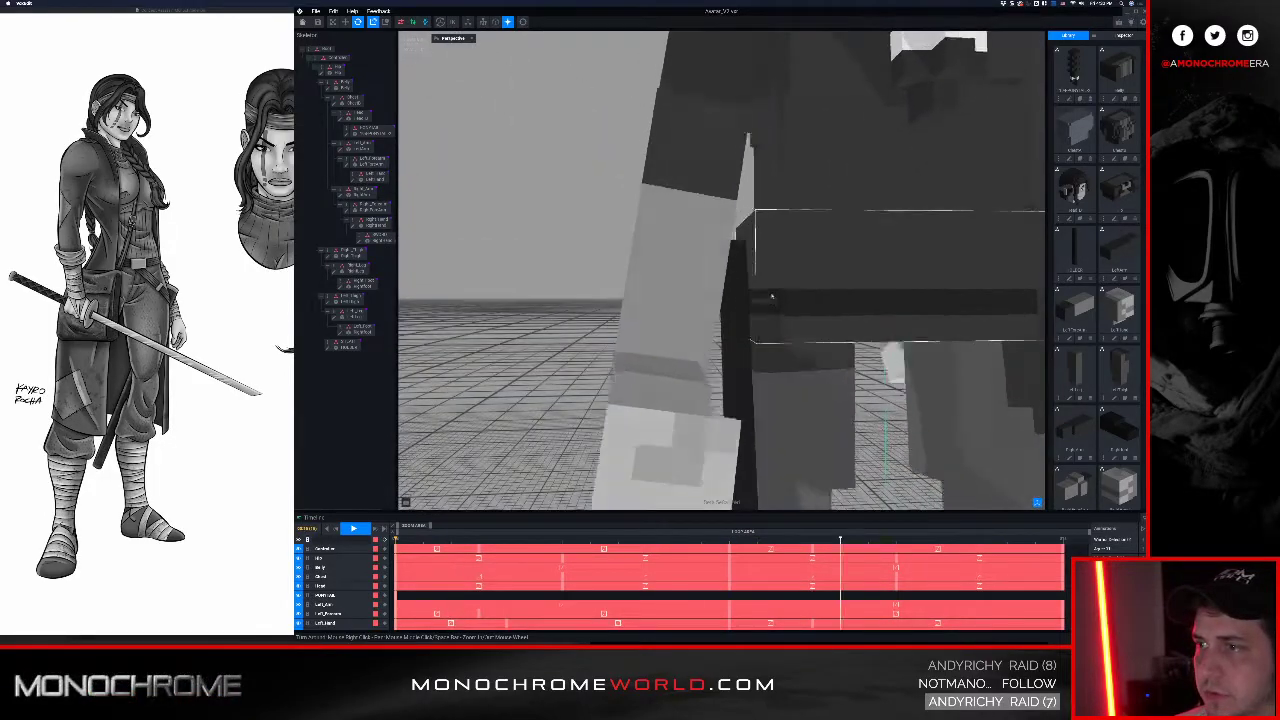
scroll(776, 295, up, 3)
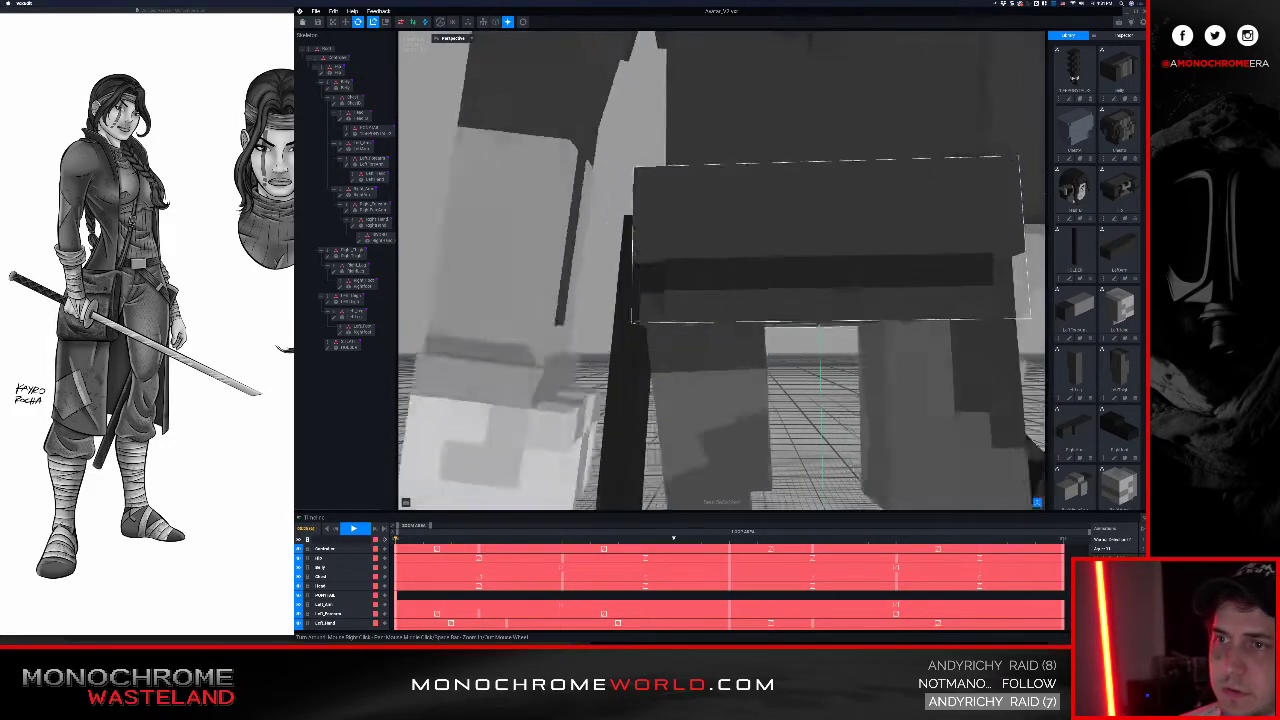
key(space)
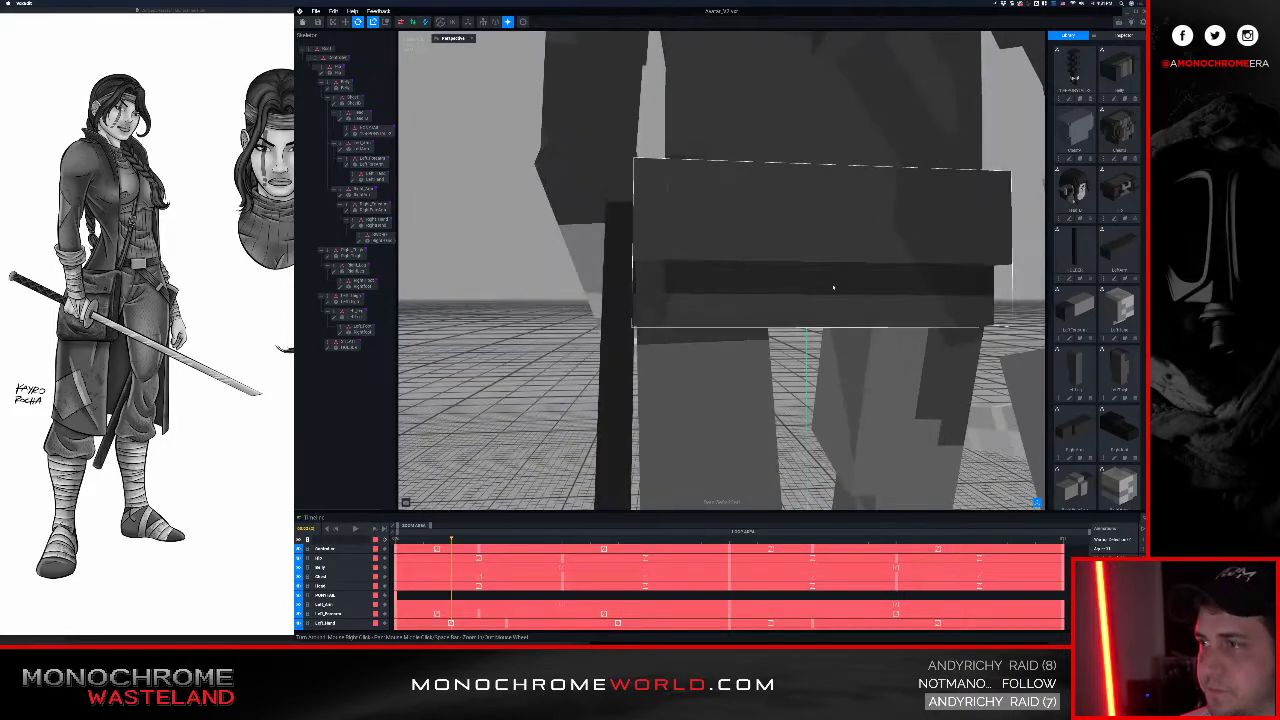
right_drag(727, 237, 704, 363)
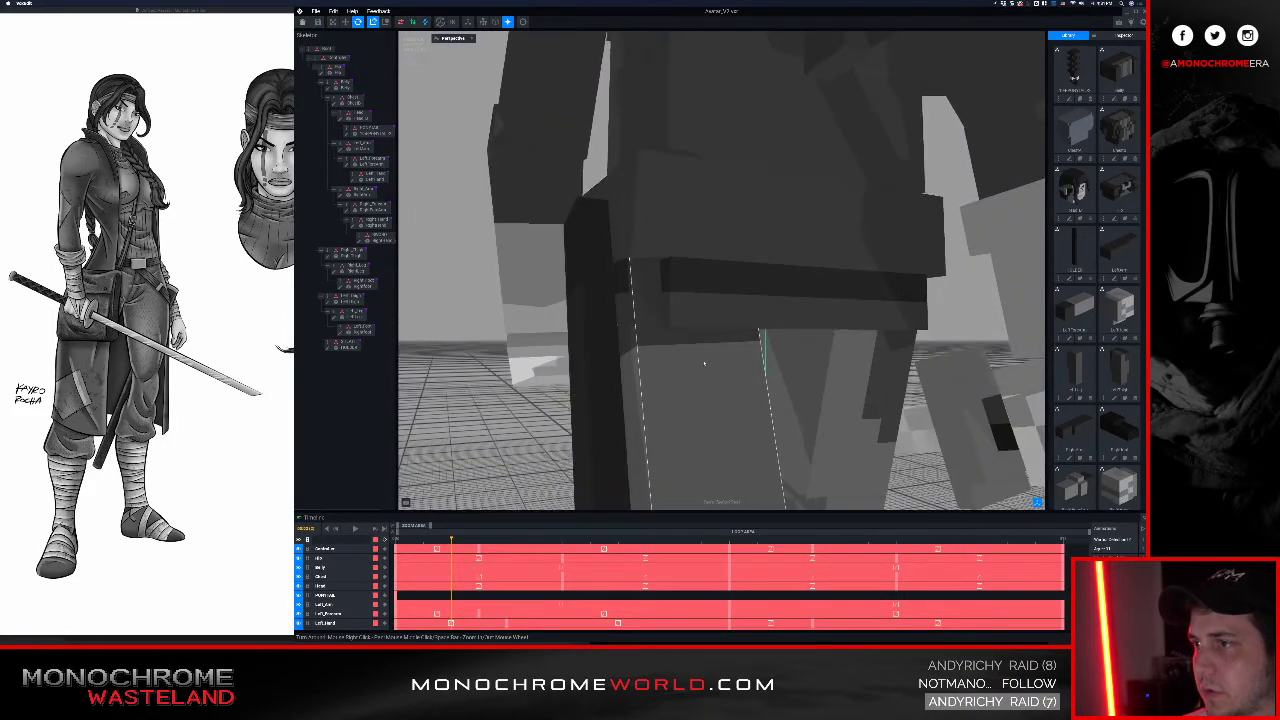
click(690, 290)
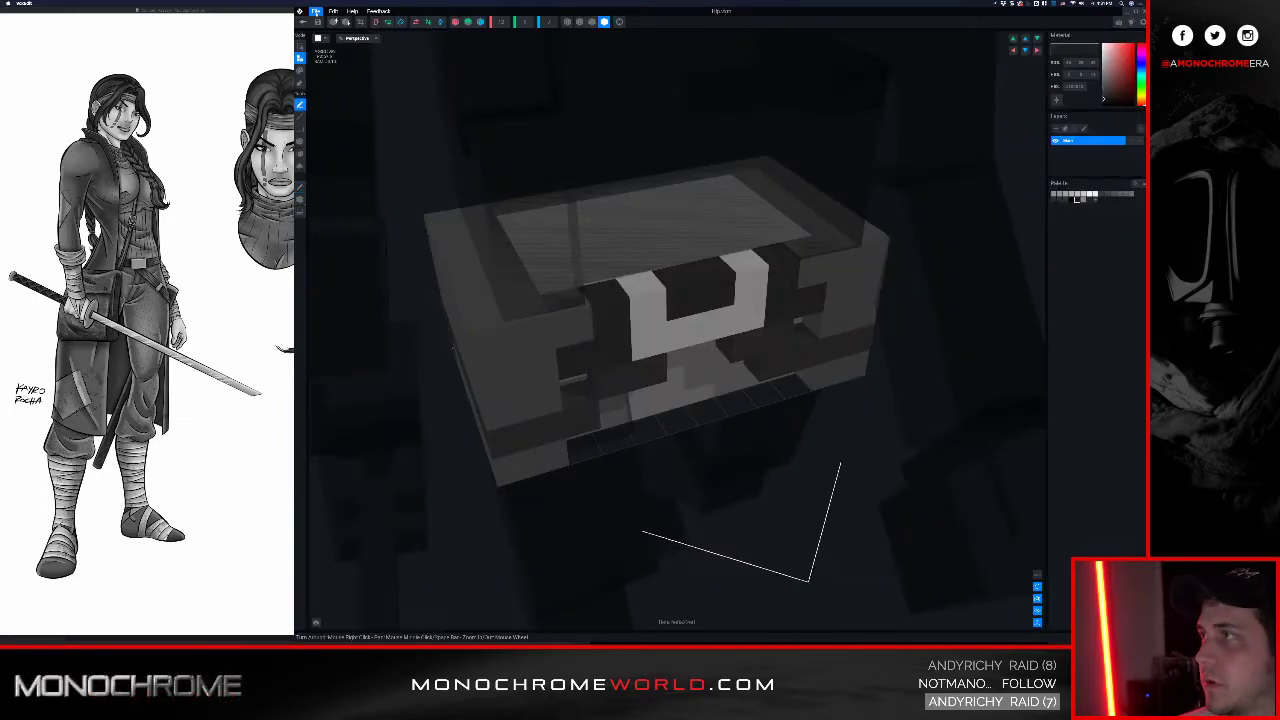
click(304, 22)
click(662, 191)
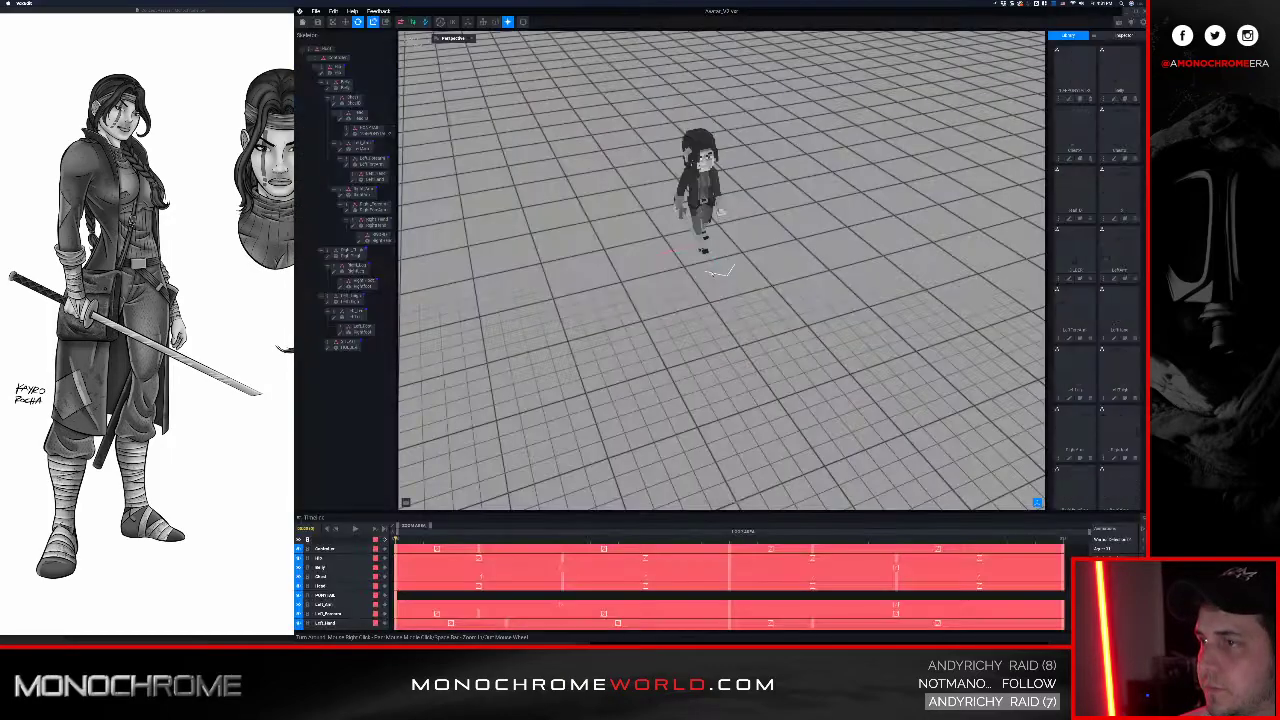
Step: Open the left thigh model, paint the dark strap color onto its upper back corner, and return to the avatar saving the changes
right_drag(704, 252, 722, 232)
scroll(722, 232, up, 6)
click(722, 230)
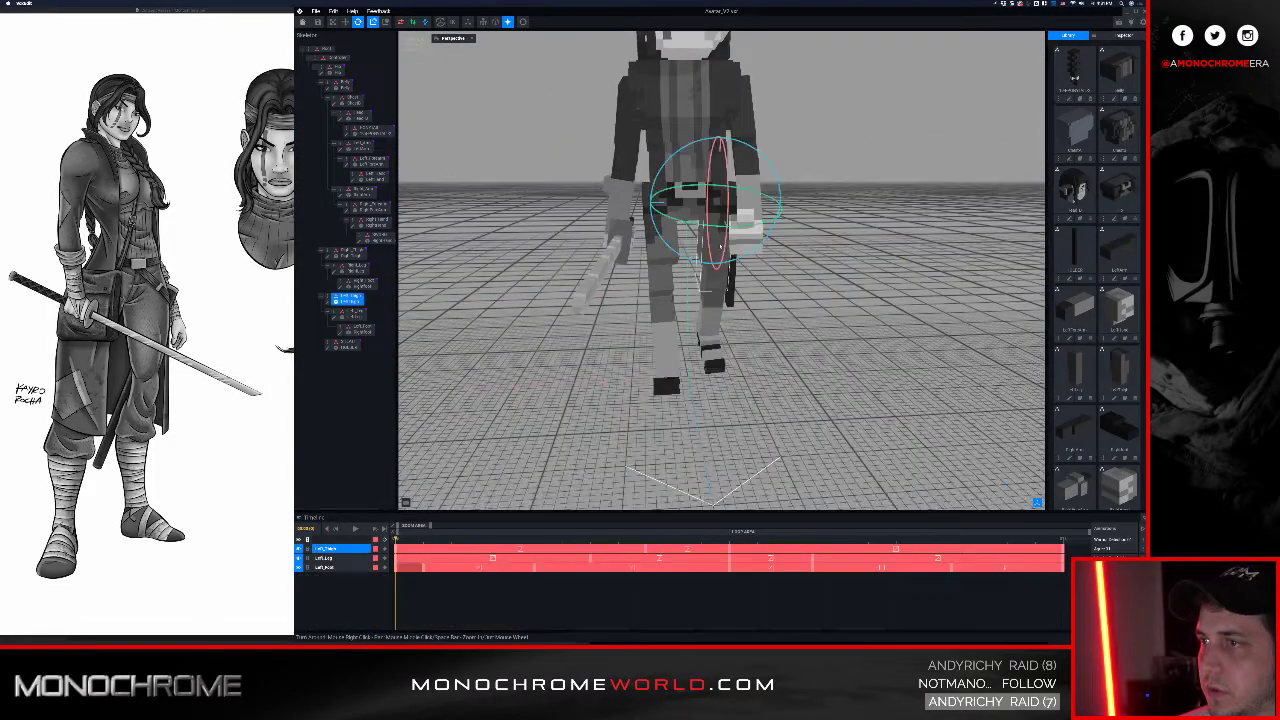
click(328, 302)
right_drag(750, 240, 730, 242)
right_drag(857, 215, 943, 187)
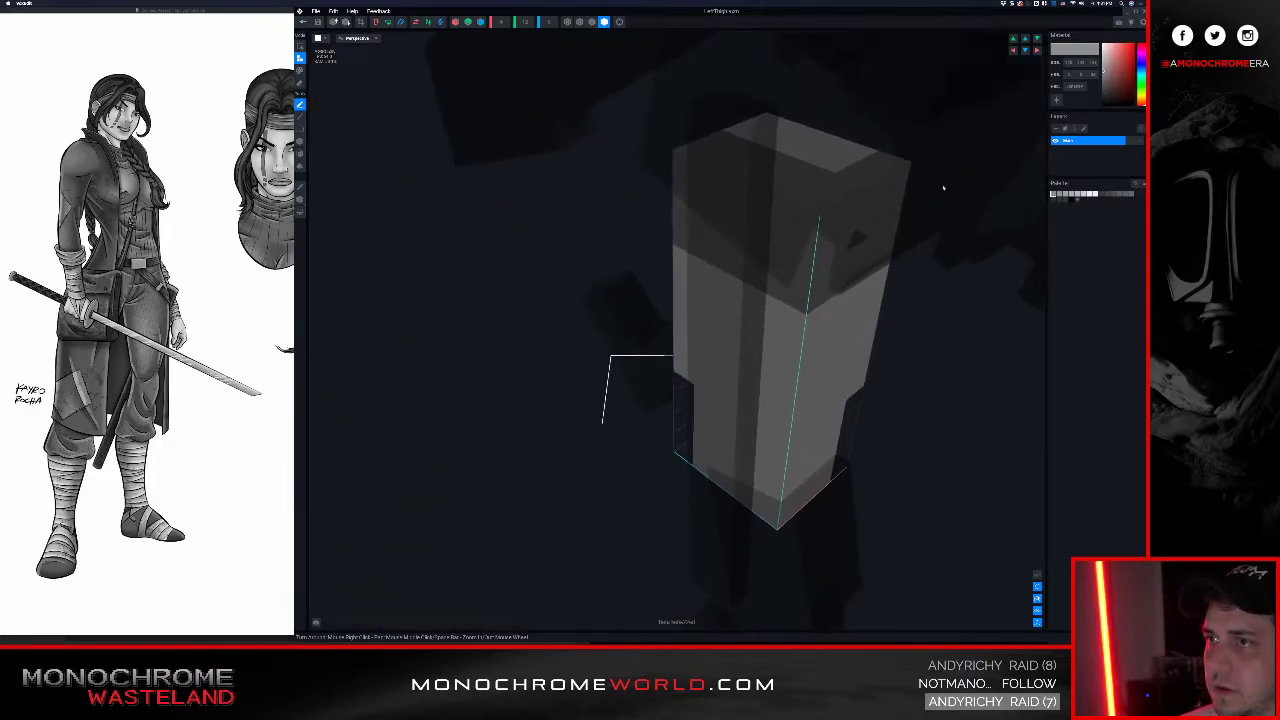
right_drag(846, 220, 930, 150)
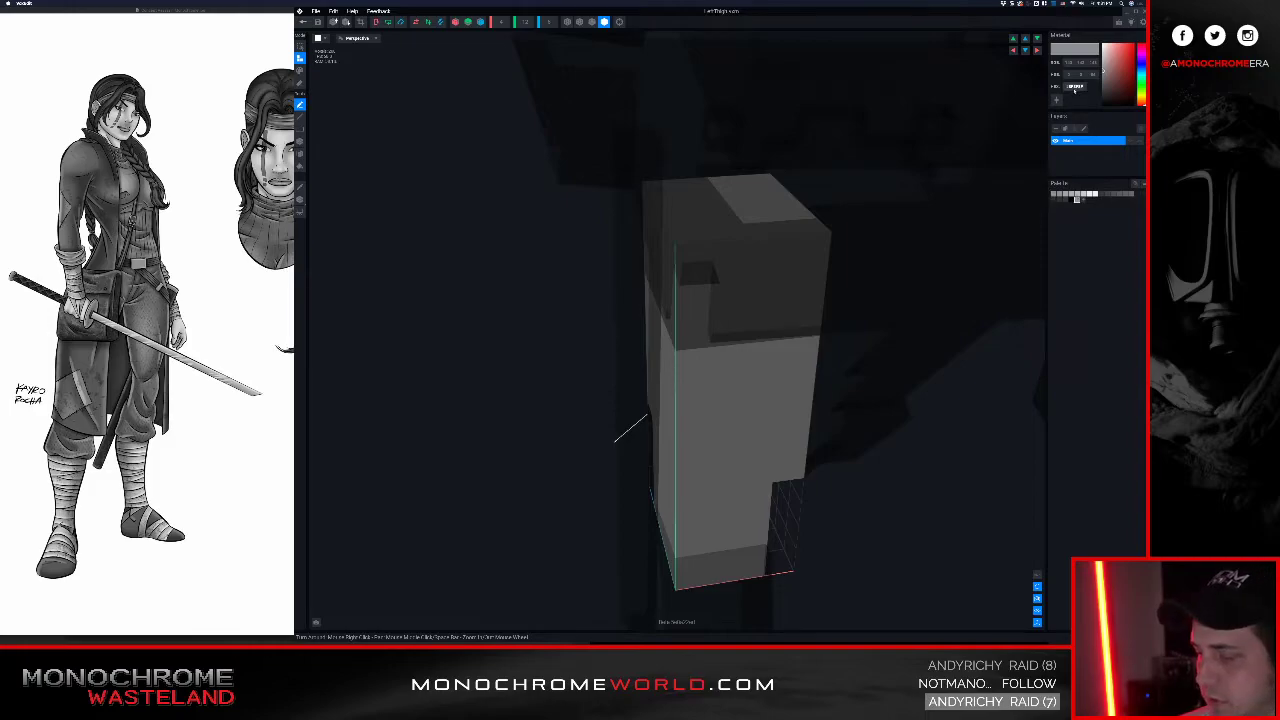
mouse_move(680, 255)
right_down()
mouse_move(712, 262)
mouse_move(684, 262)
right_up()
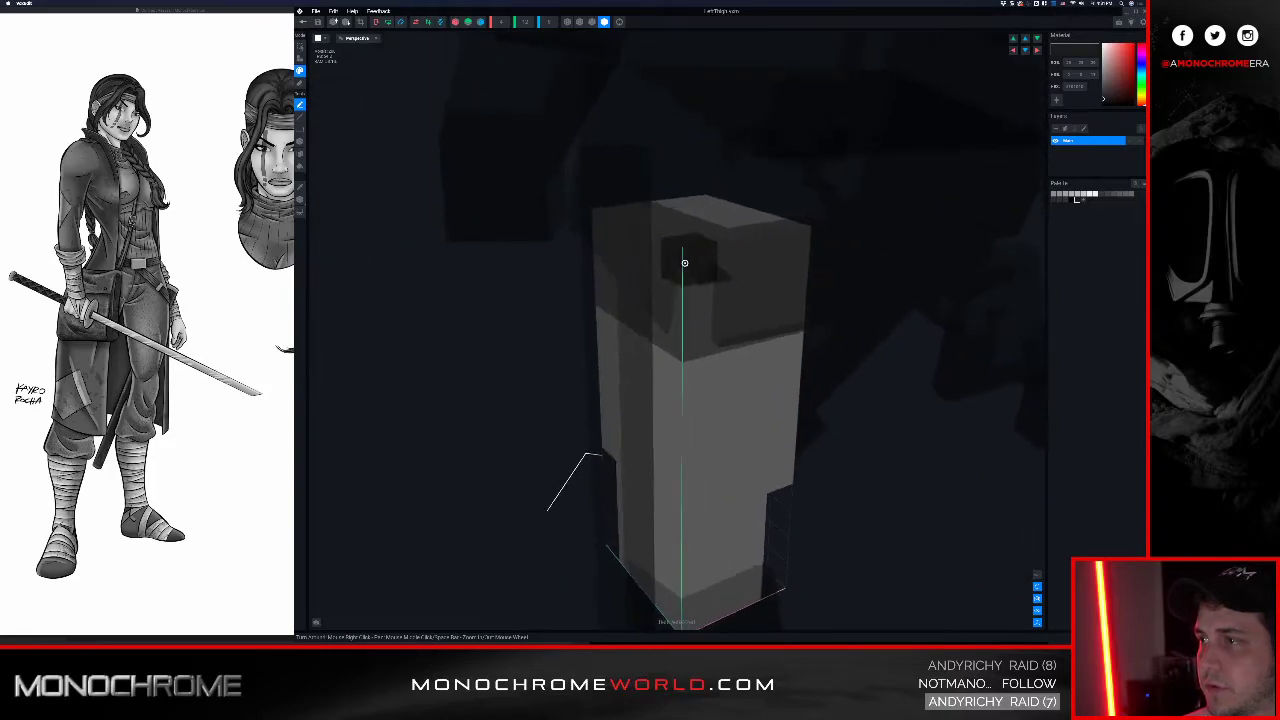
click(303, 22)
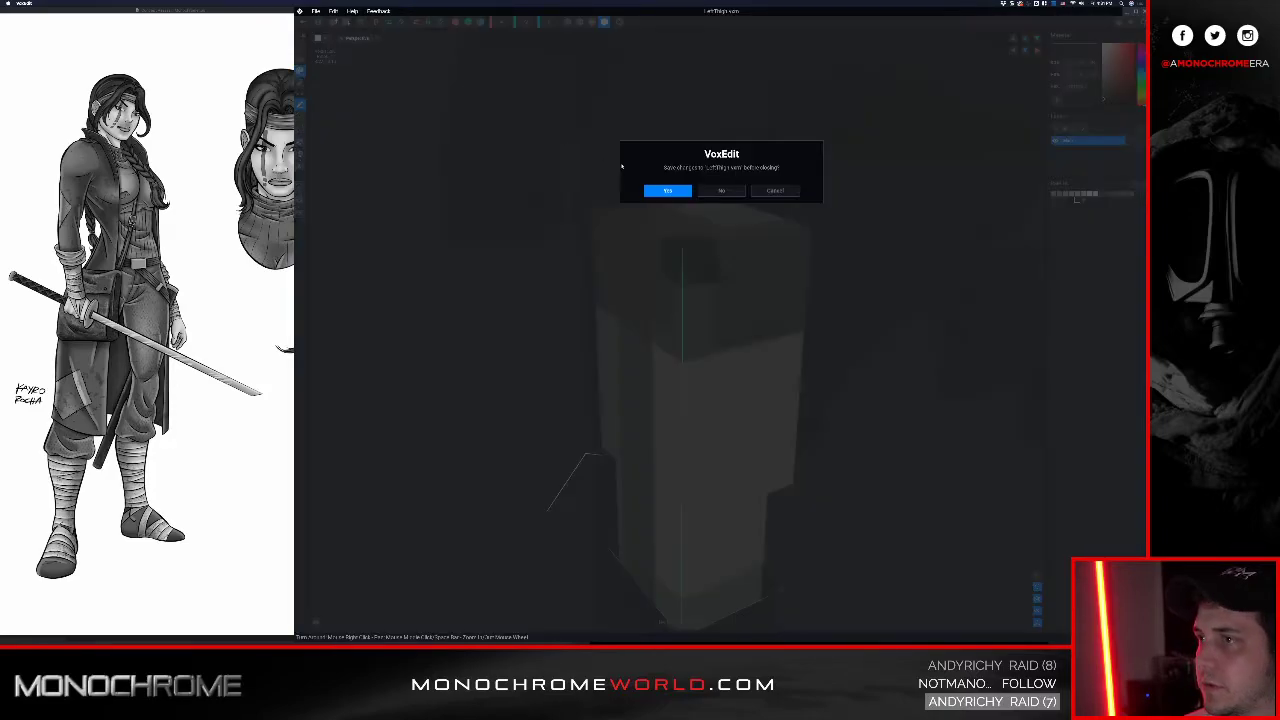
click(669, 192)
Step: Examine the strap beside the sword holder from the side and back with the animation playing and paused
scroll(722, 74, up, 8)
right_drag(722, 74, 720, 72)
scroll(720, 72, up, 2)
middle_drag(720, 72, 690, 170)
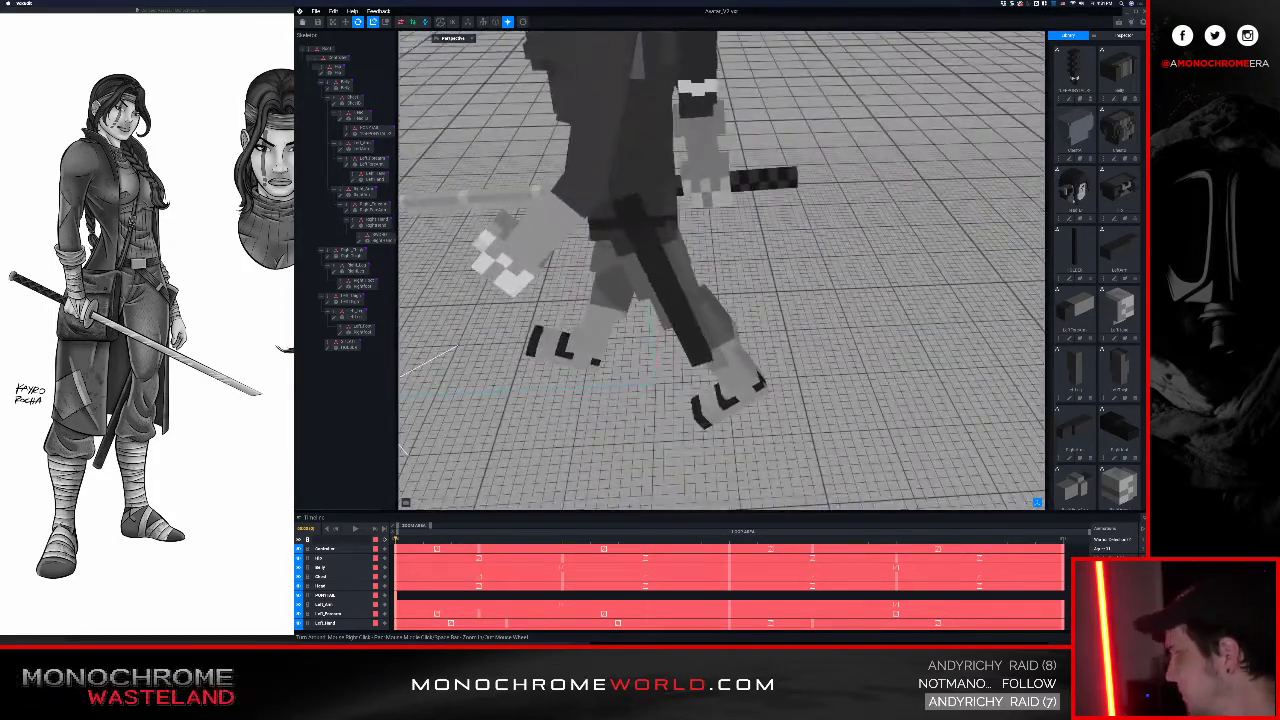
right_drag(636, 115, 642, 126)
key(space)
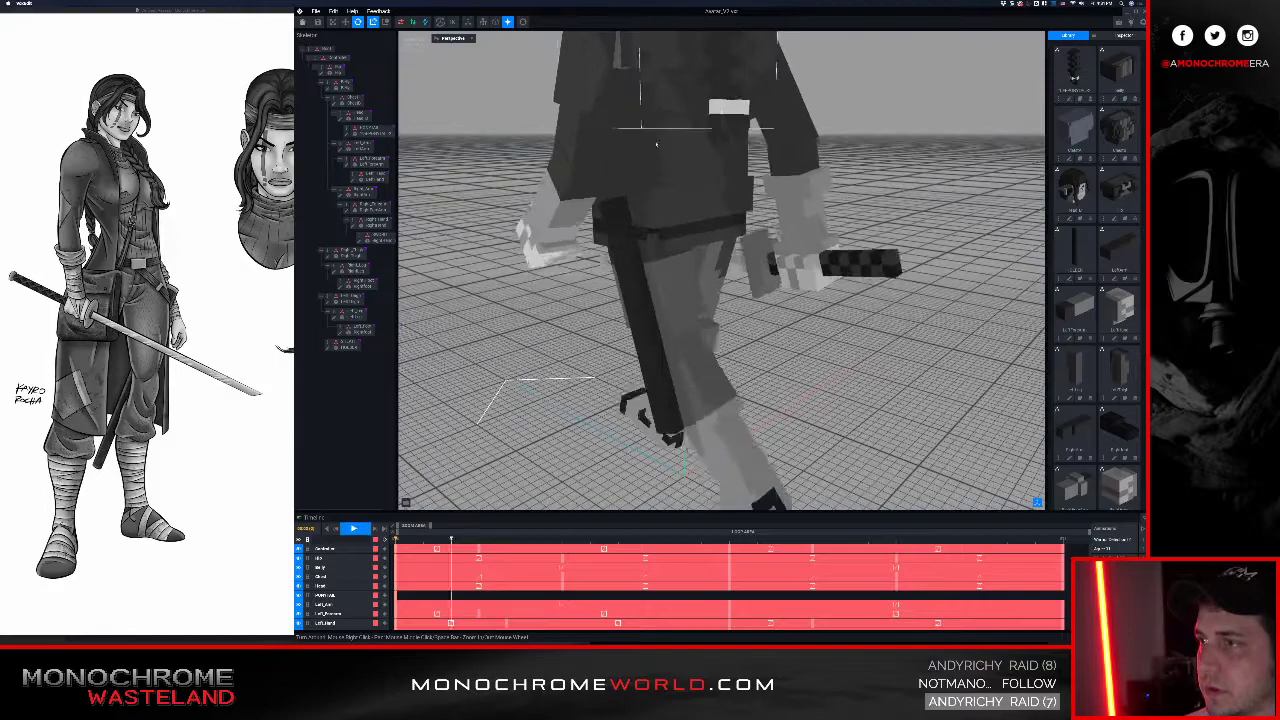
scroll(671, 254, up, 5)
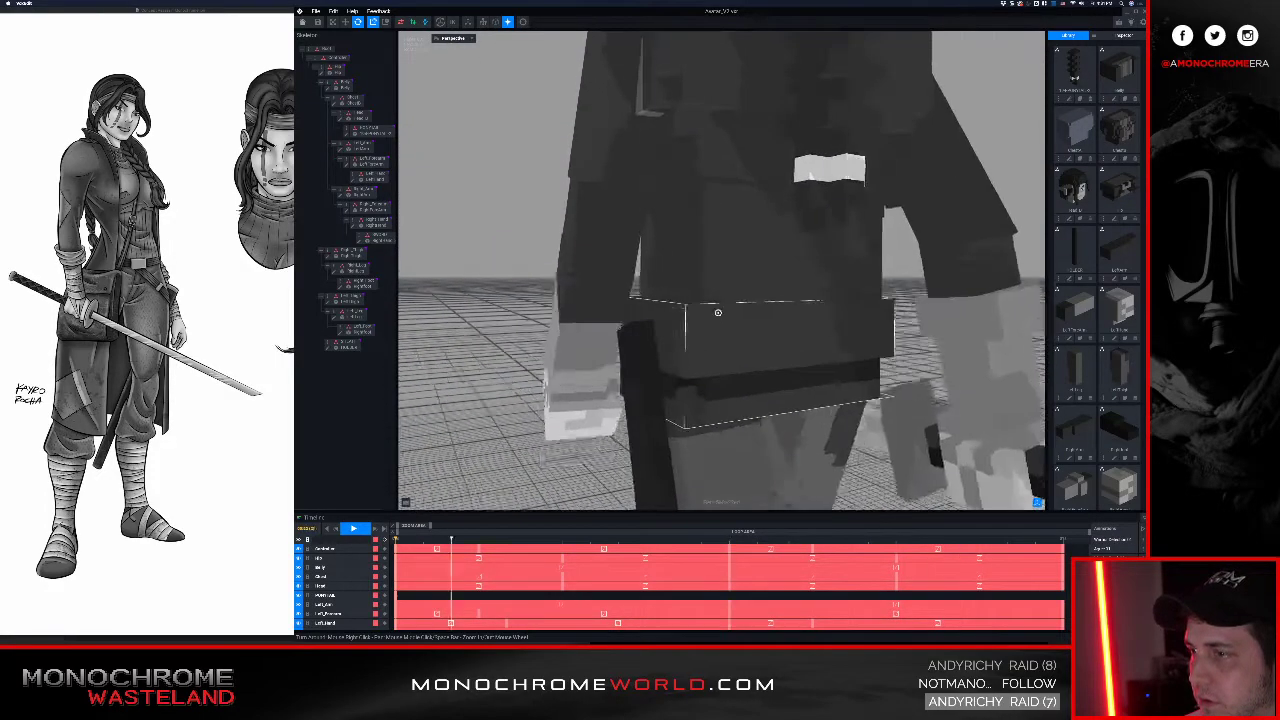
scroll(720, 270, up, 5)
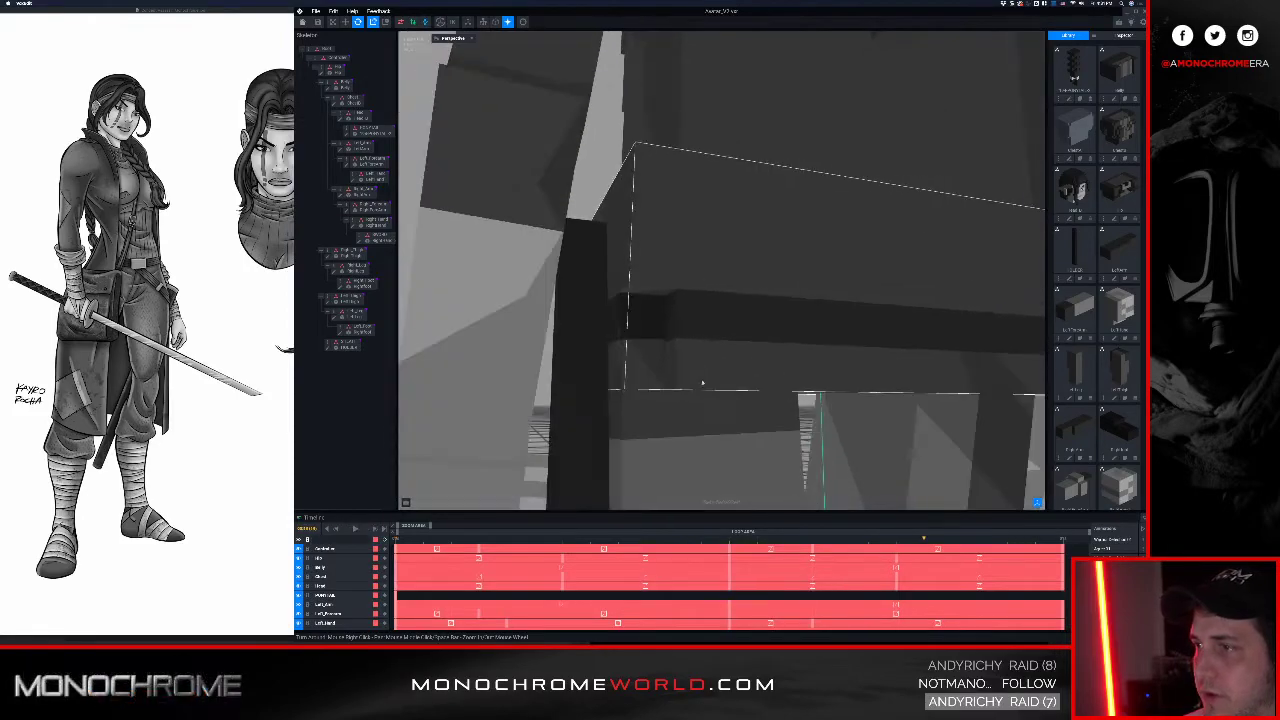
right_drag(684, 344, 655, 333)
scroll(657, 336, down, 10)
right_drag(689, 486, 535, 130)
Step: Reset the view, check the hip up close with the animation playing, and open the hip model for editing
click(523, 22)
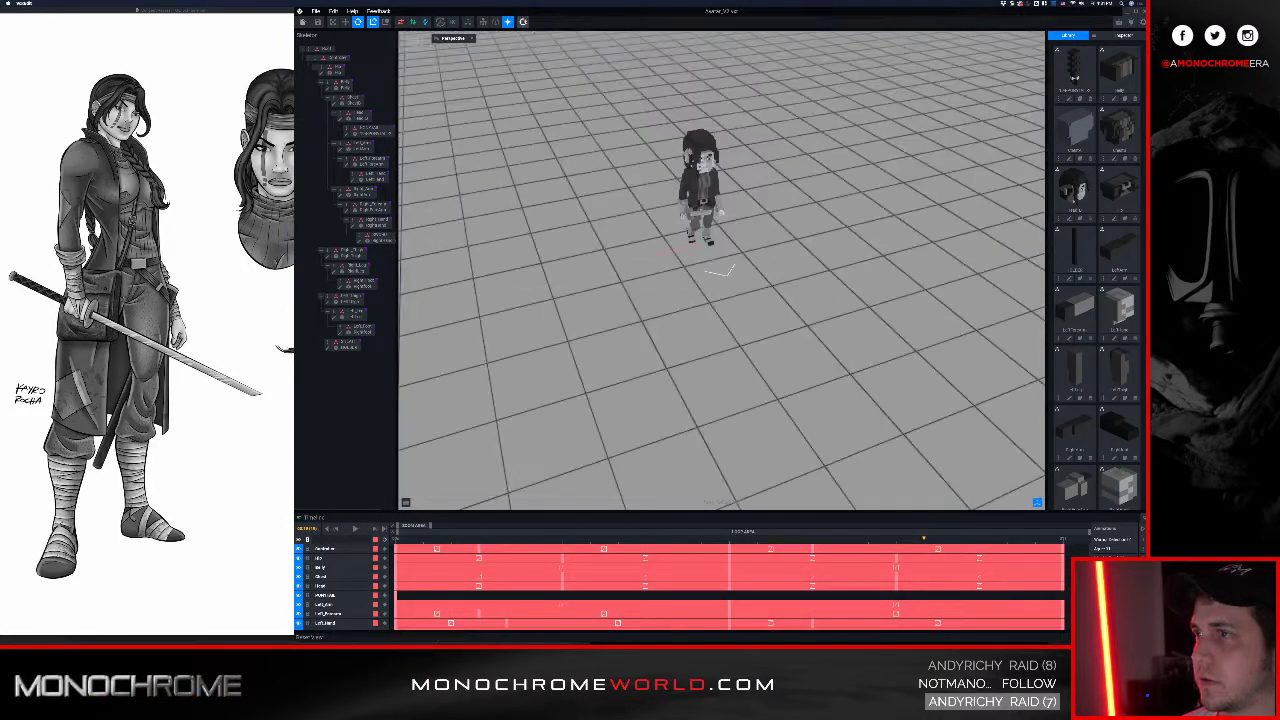
scroll(664, 159, up, 6)
middle_drag(664, 159, 672, 240)
scroll(672, 240, up, 5)
right_drag(672, 240, 712, 172)
key(space)
right_drag(738, 238, 740, 320)
key(space)
click(740, 320)
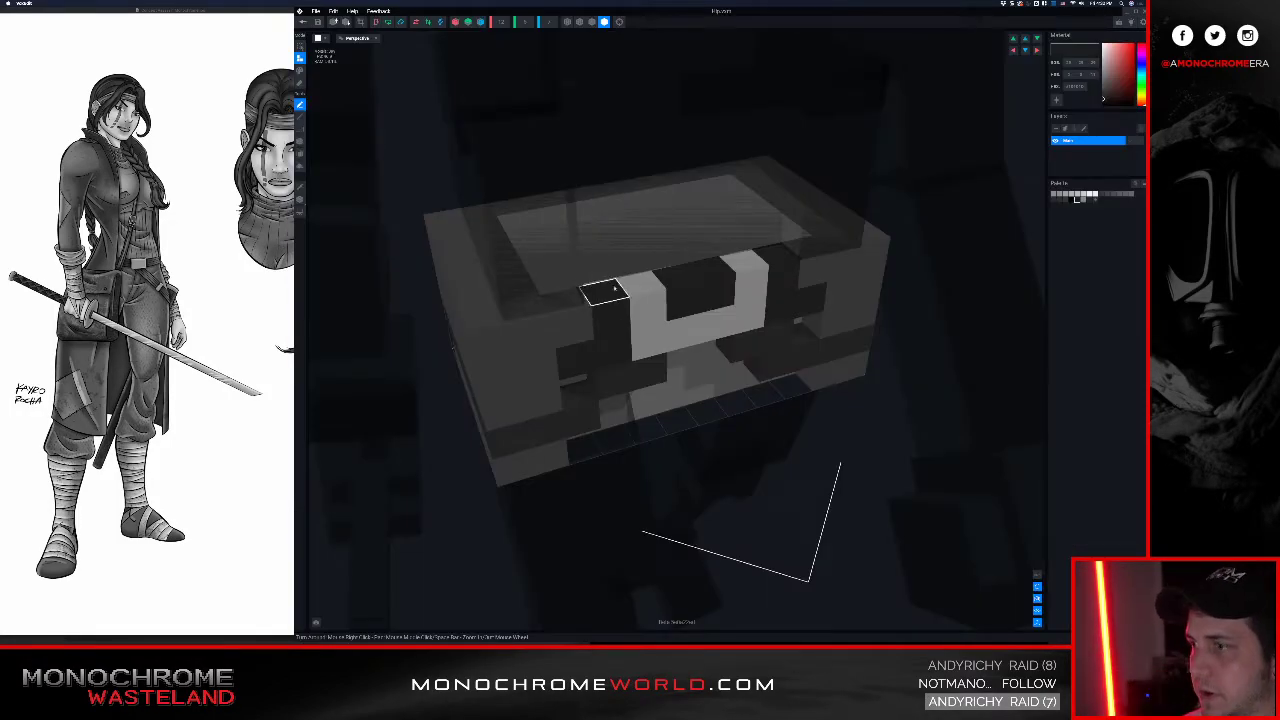
Step: Paint over the strap on the front and side opposite the sword holder with the surrounding gray shades
right_drag(615, 289, 643, 348)
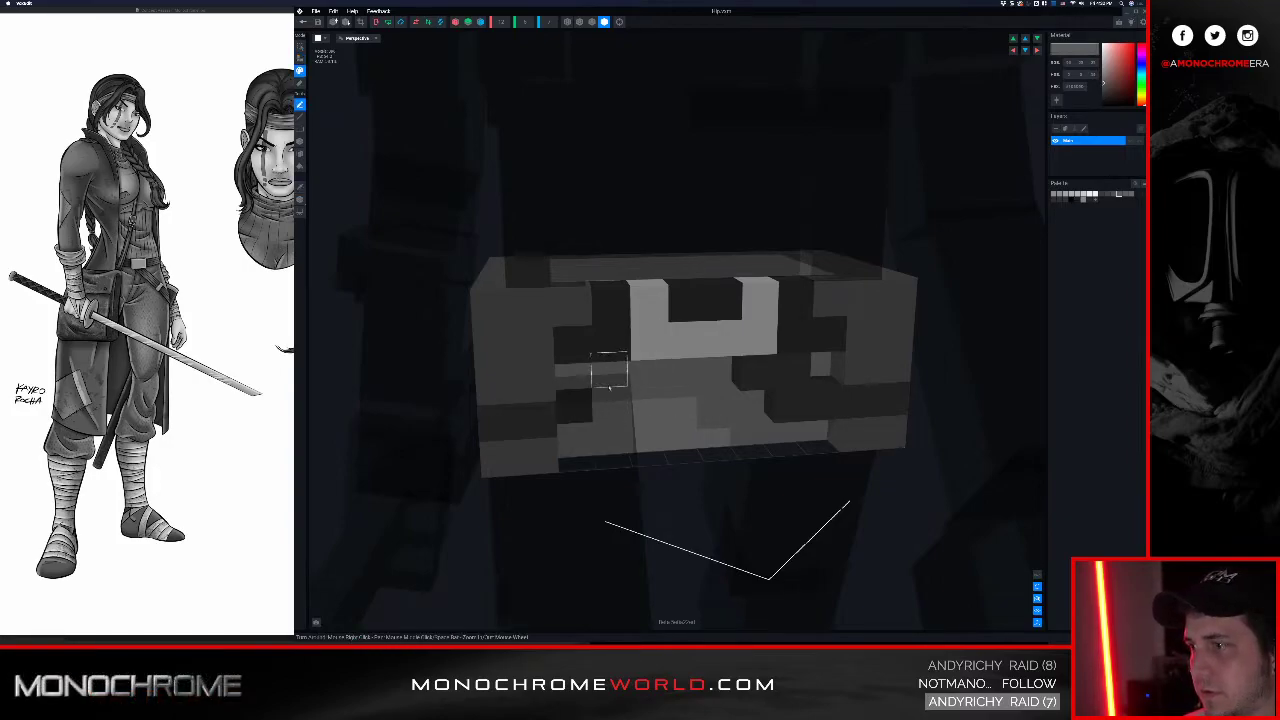
right_drag(508, 421, 525, 407)
drag(483, 427, 376, 425)
right_drag(364, 425, 384, 422)
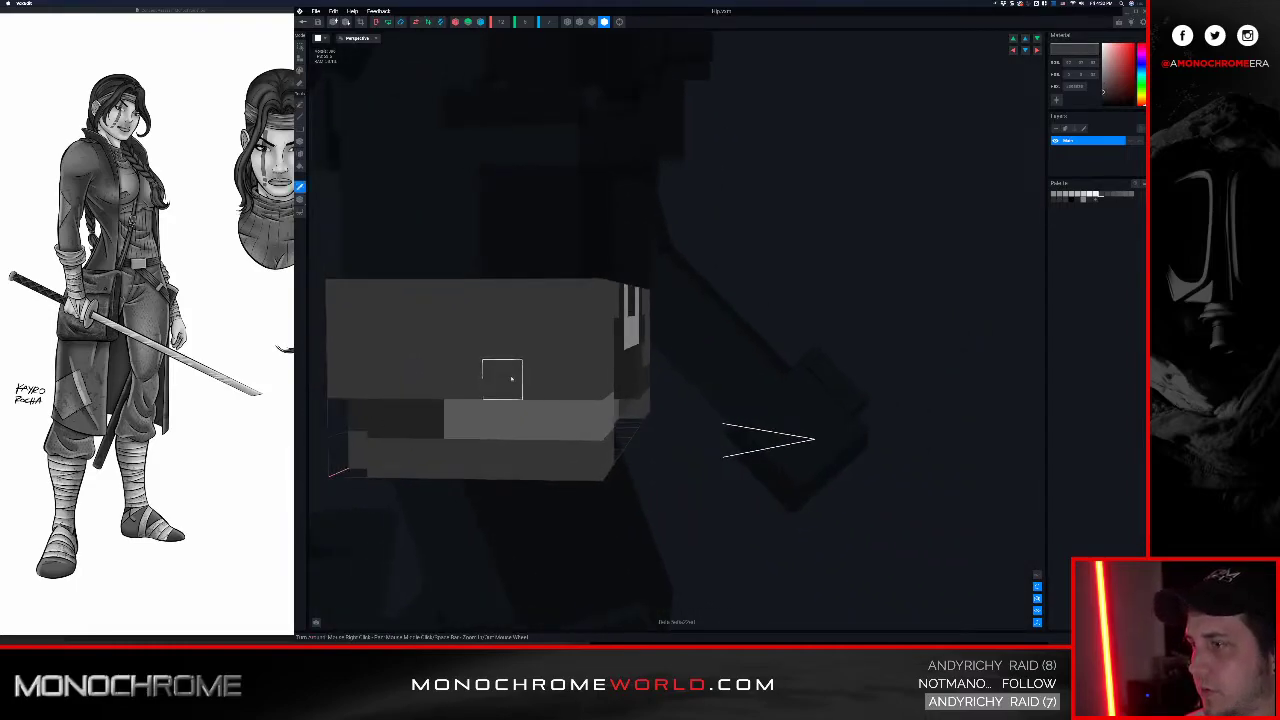
right_drag(465, 410, 583, 406)
right_drag(717, 405, 858, 444)
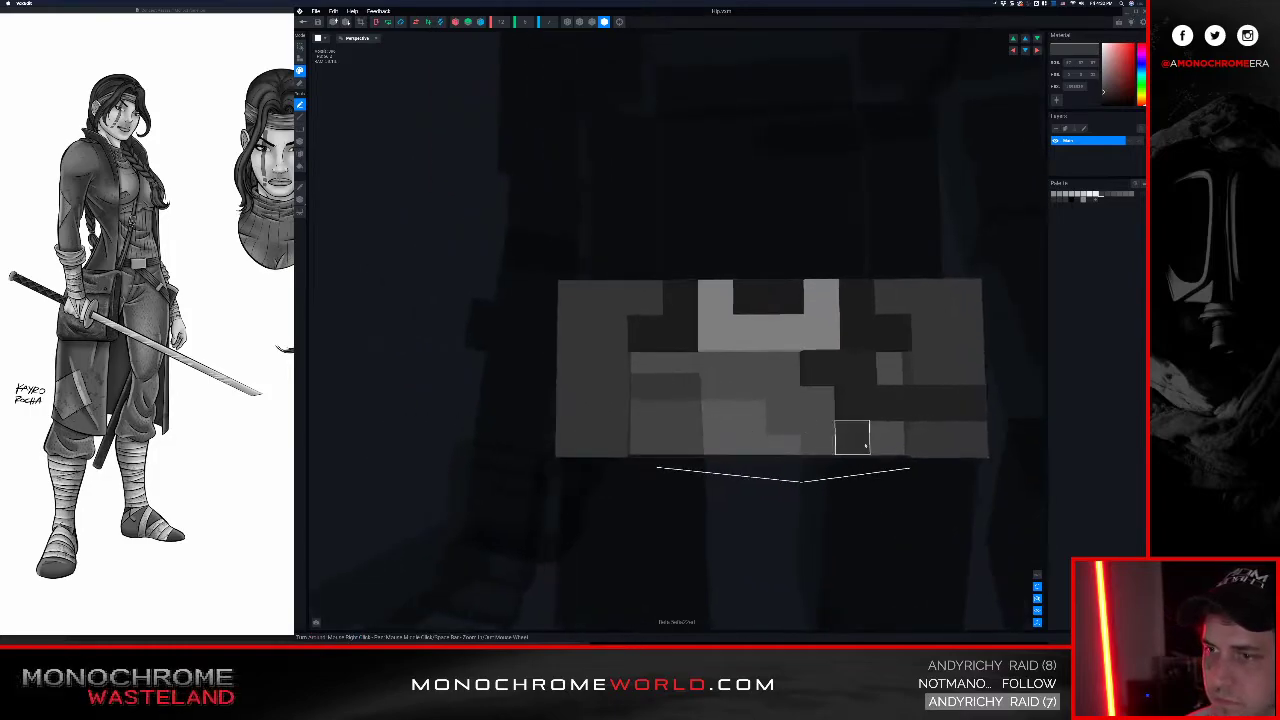
Step: Paint over the dark strap across the back of the hip with the surrounding gray
right_drag(696, 443, 561, 422)
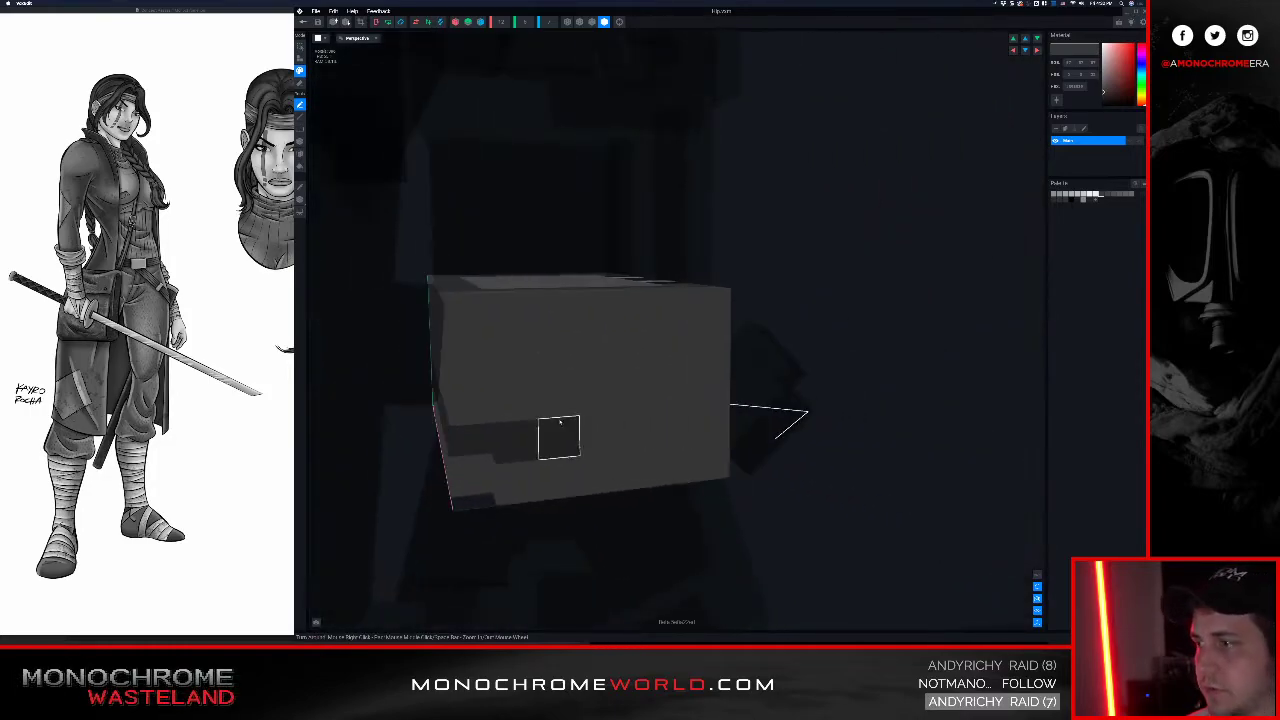
right_drag(471, 404, 596, 420)
right_drag(430, 408, 1059, 380)
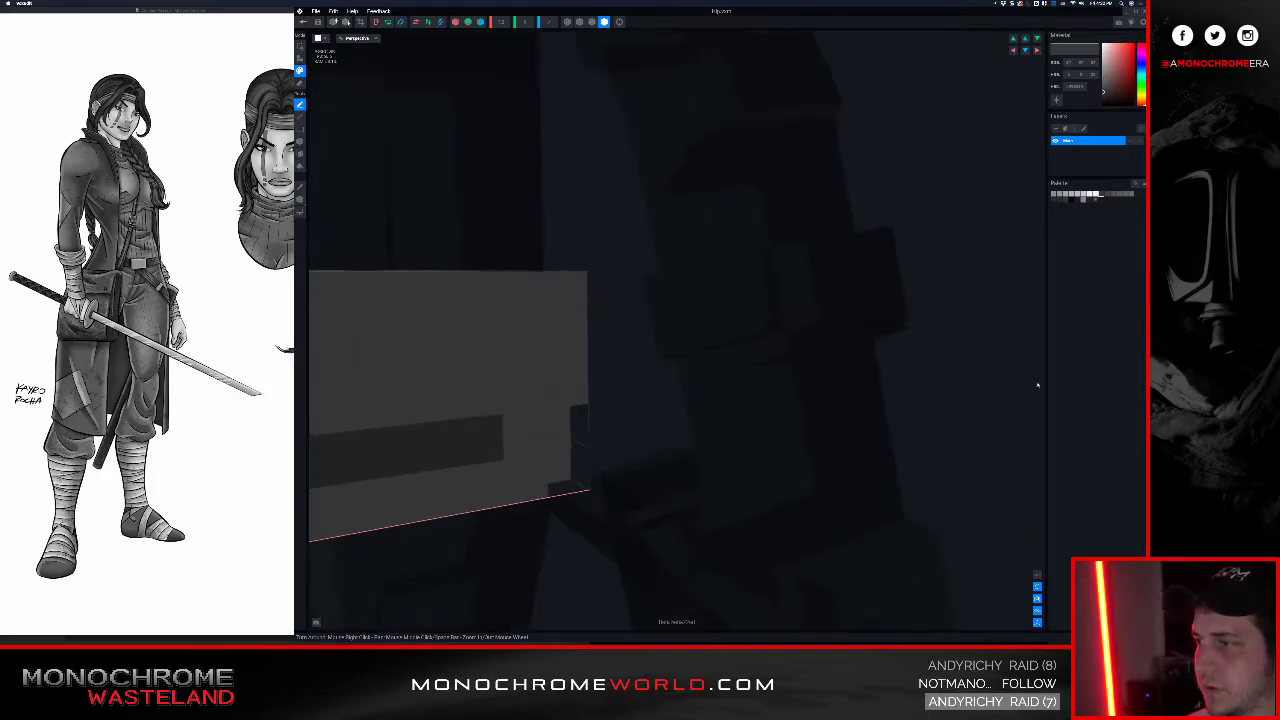
right_drag(489, 433, 660, 428)
right_drag(360, 416, 660, 412)
drag(694, 411, 364, 437)
Step: Examine the strap and surrounding shades on the back, side and front of the hip model
right_drag(363, 437, 570, 437)
right_drag(829, 423, 683, 395)
mouse_move(683, 395)
right_down()
mouse_move(763, 360)
mouse_move(773, 340)
right_up()
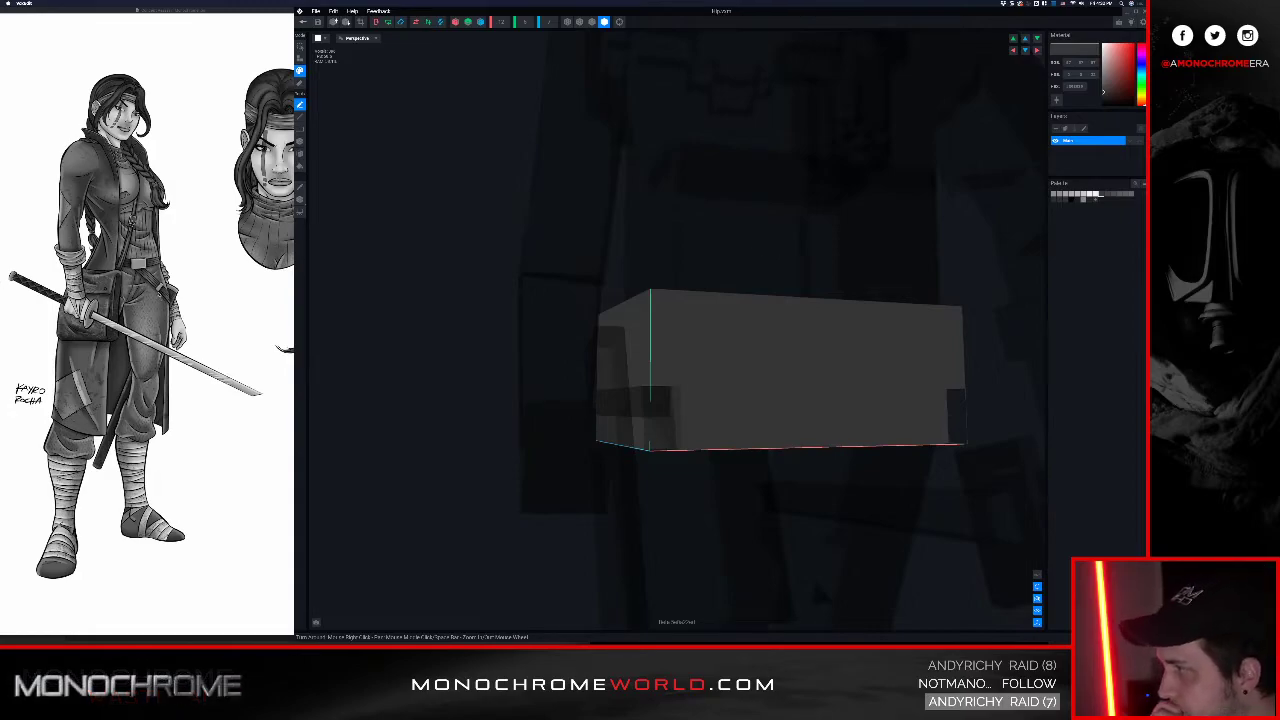
mouse_move(629, 366)
right_down()
mouse_move(612, 343)
mouse_move(662, 378)
mouse_move(717, 345)
right_up()
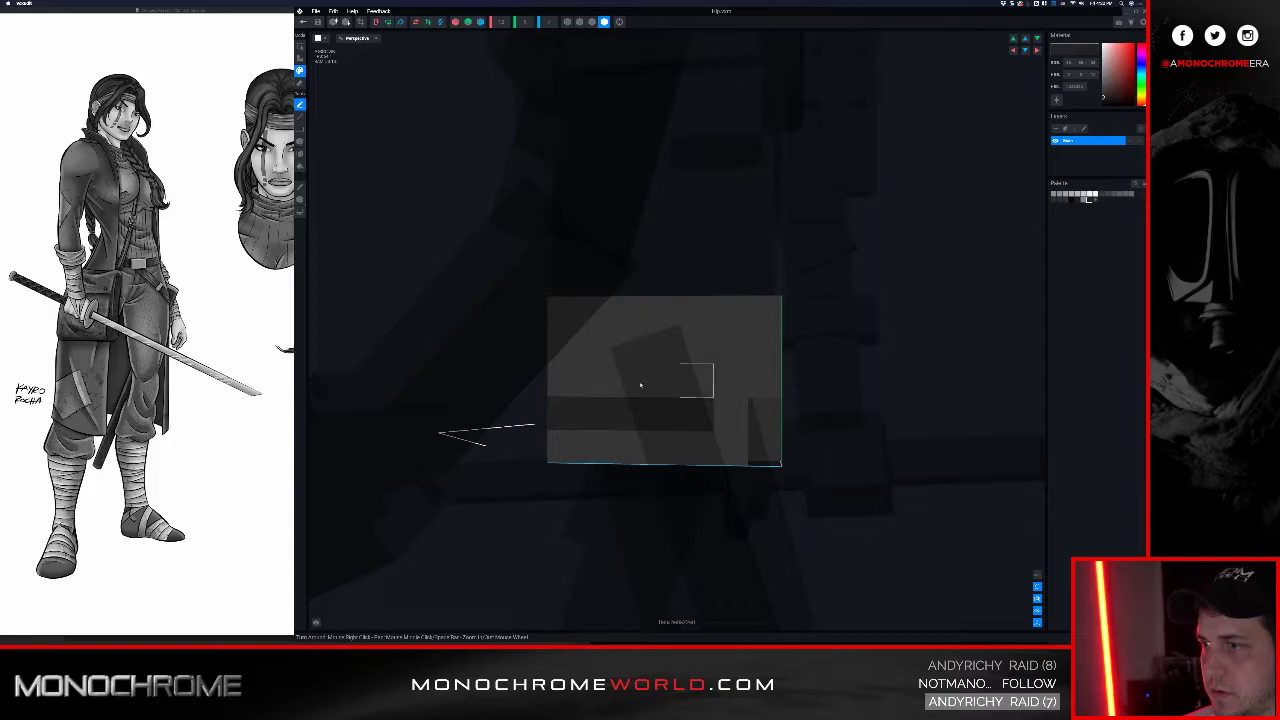
right_drag(563, 377, 548, 420)
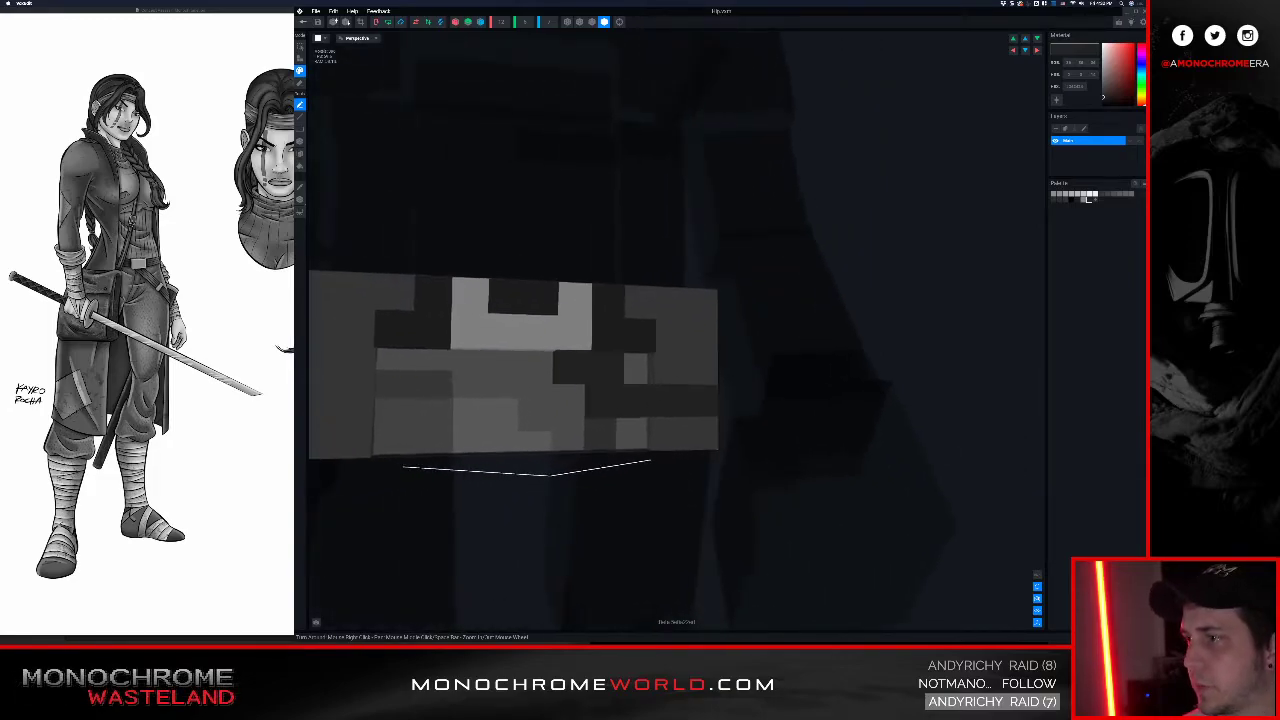
scroll(491, 397, down, 3)
middle_drag(491, 397, 606, 397)
scroll(606, 397, down, 3)
right_drag(720, 398, 753, 392)
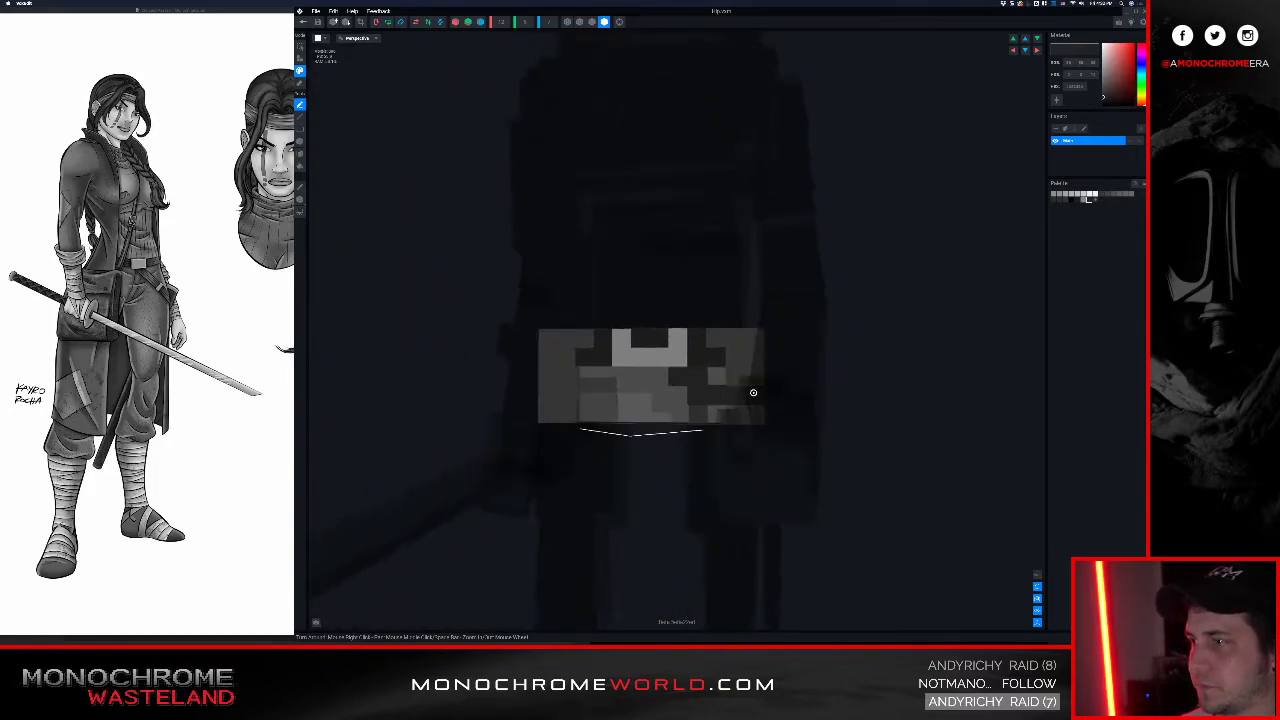
Step: Return to the avatar saving the hip changes, and check the character from behind with the animation playing
click(304, 22)
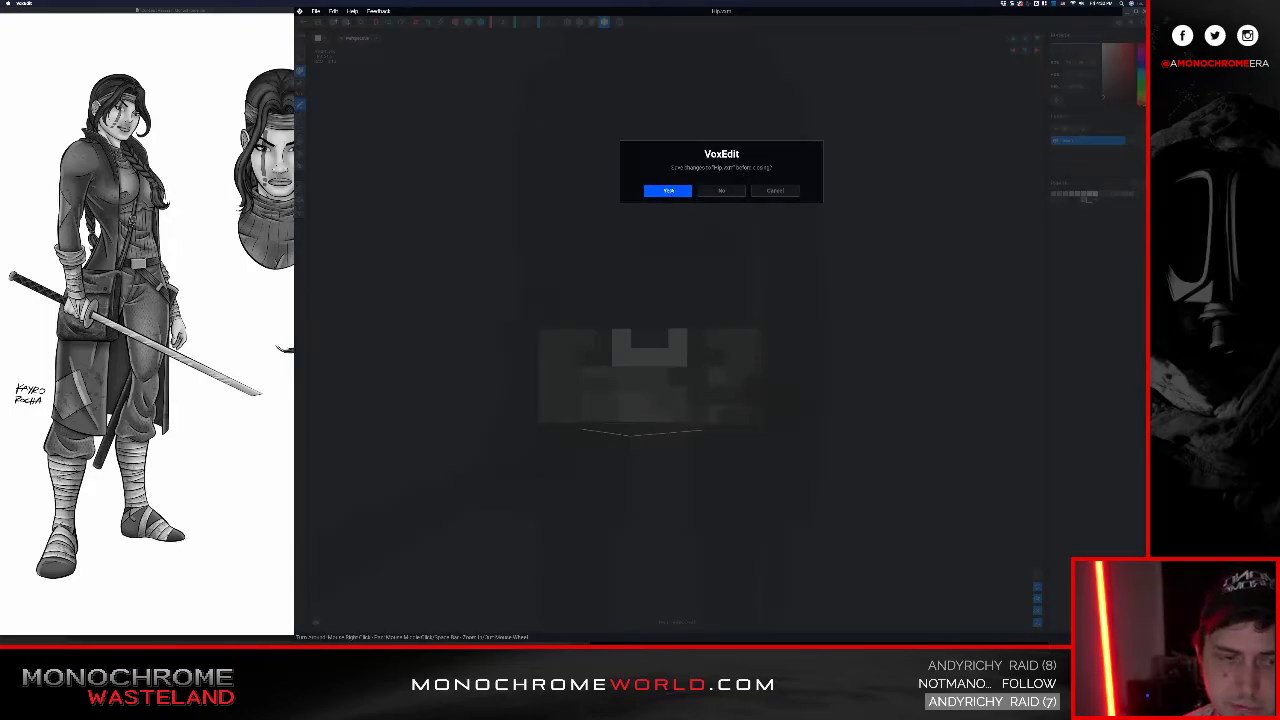
click(680, 190)
scroll(740, 165, up, 5)
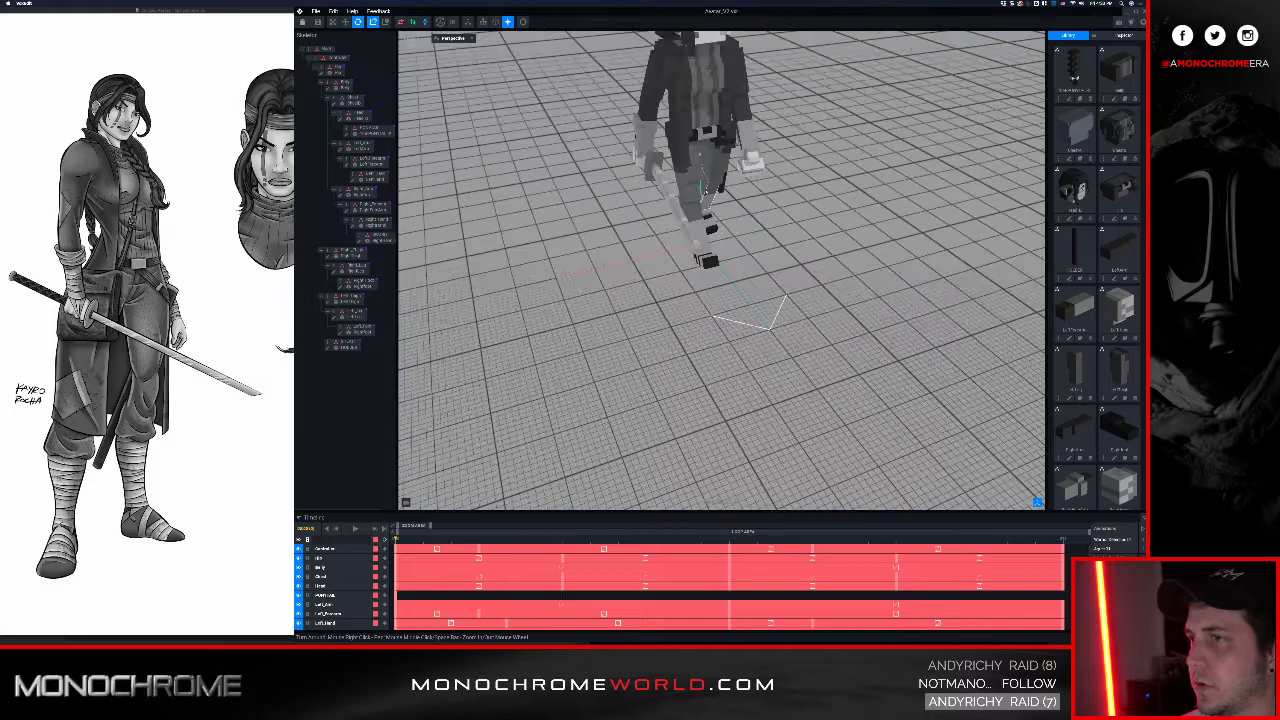
middle_drag(754, 162, 768, 320)
right_drag(718, 183, 465, 118)
click(354, 528)
right_drag(985, 272, 766, 289)
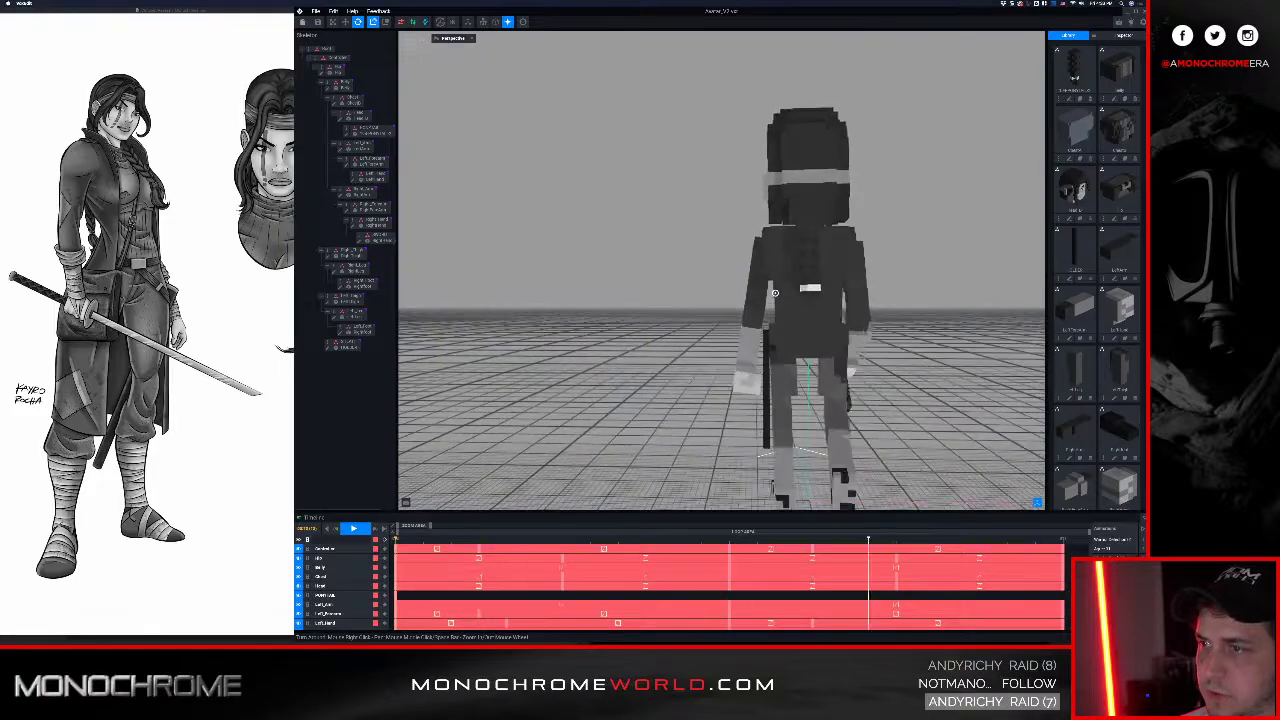
key(space)
Step: Open the sword holder model for editing and inspect its upper end up close
click(326, 346)
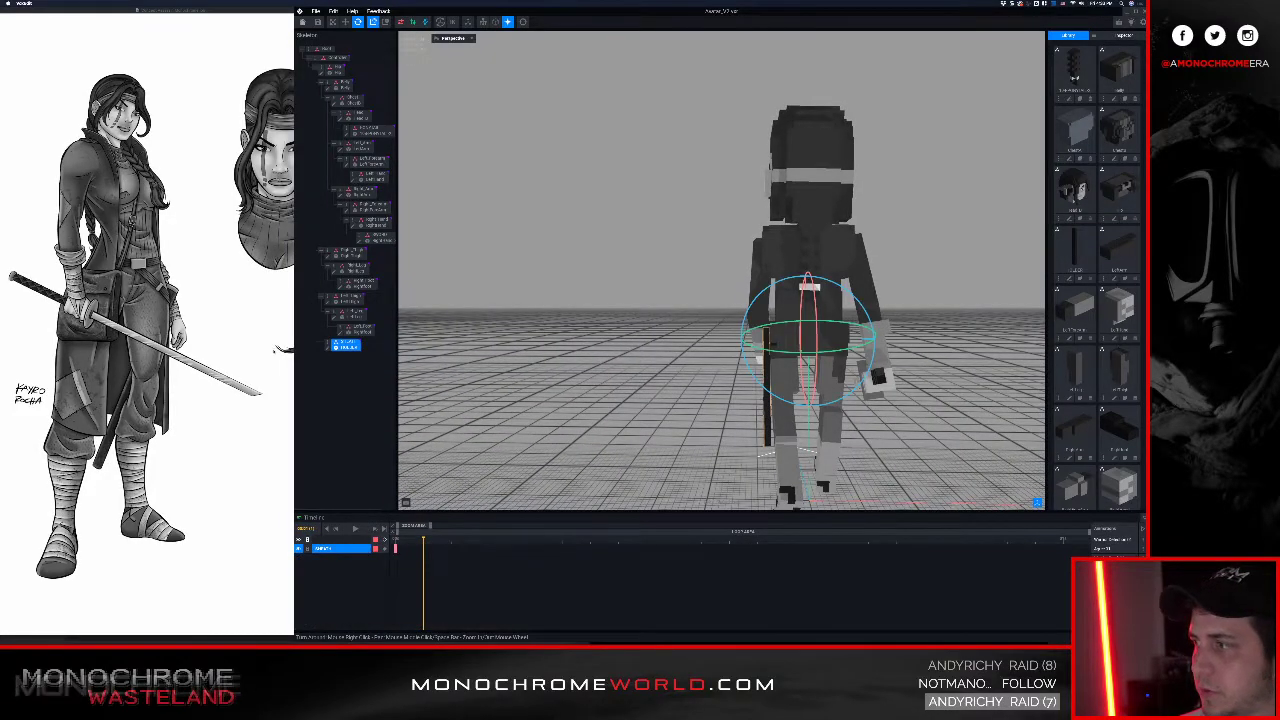
click(329, 347)
right_drag(624, 242, 650, 206)
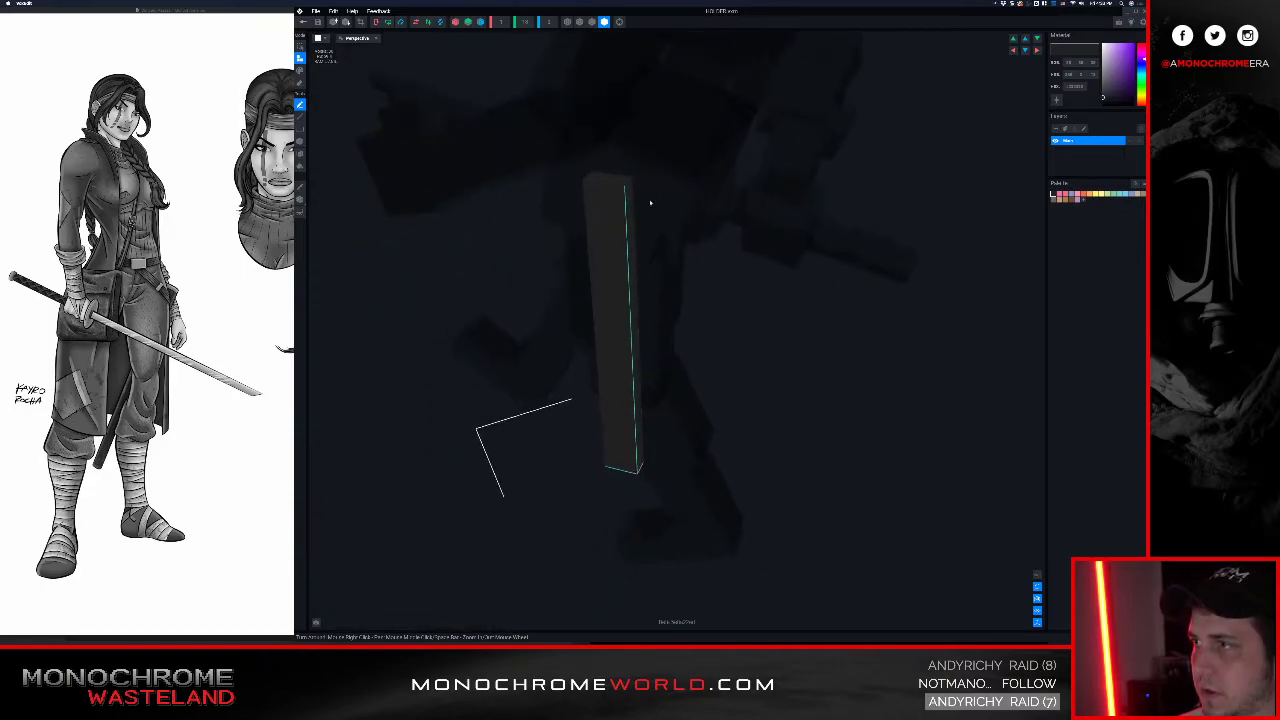
middle_drag(634, 140, 649, 180)
scroll(650, 200, up, 3)
right_drag(651, 206, 646, 209)
scroll(642, 205, up, 3)
click(304, 22)
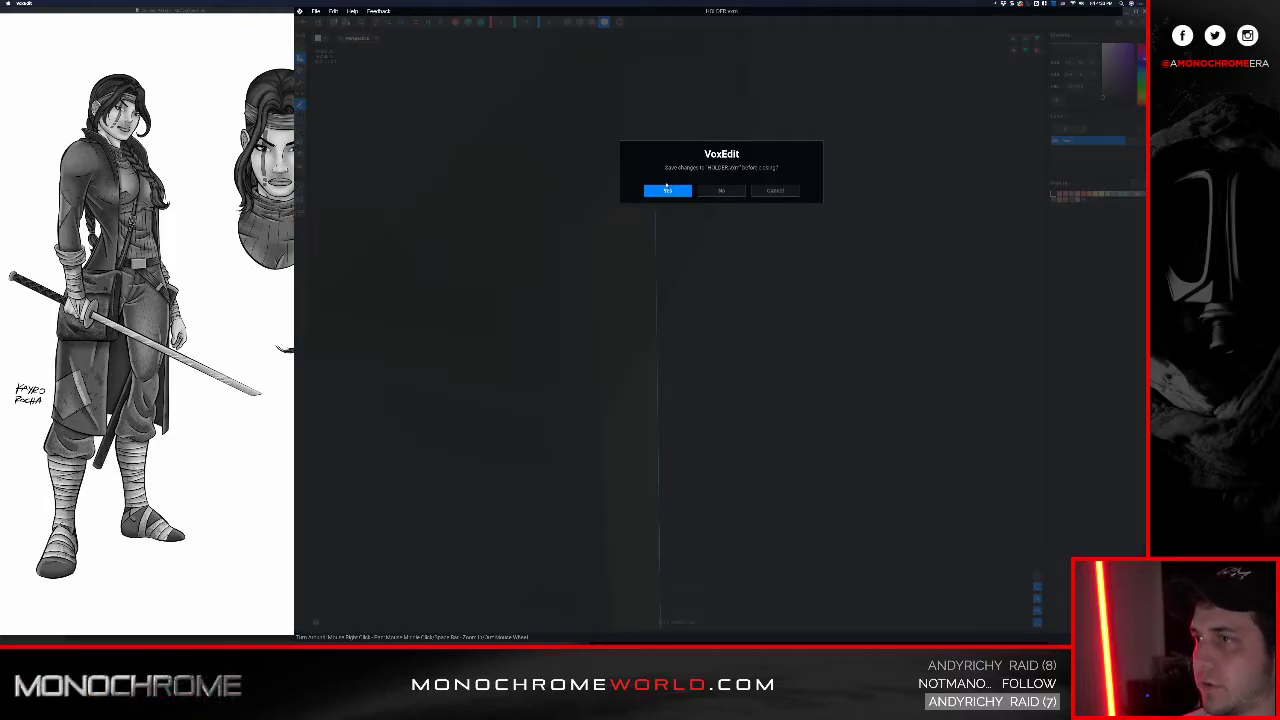
click(774, 191)
Step: Erase a voxel from the lower end of the sword holder
scroll(686, 294, down, 3)
right_drag(650, 435, 627, 507)
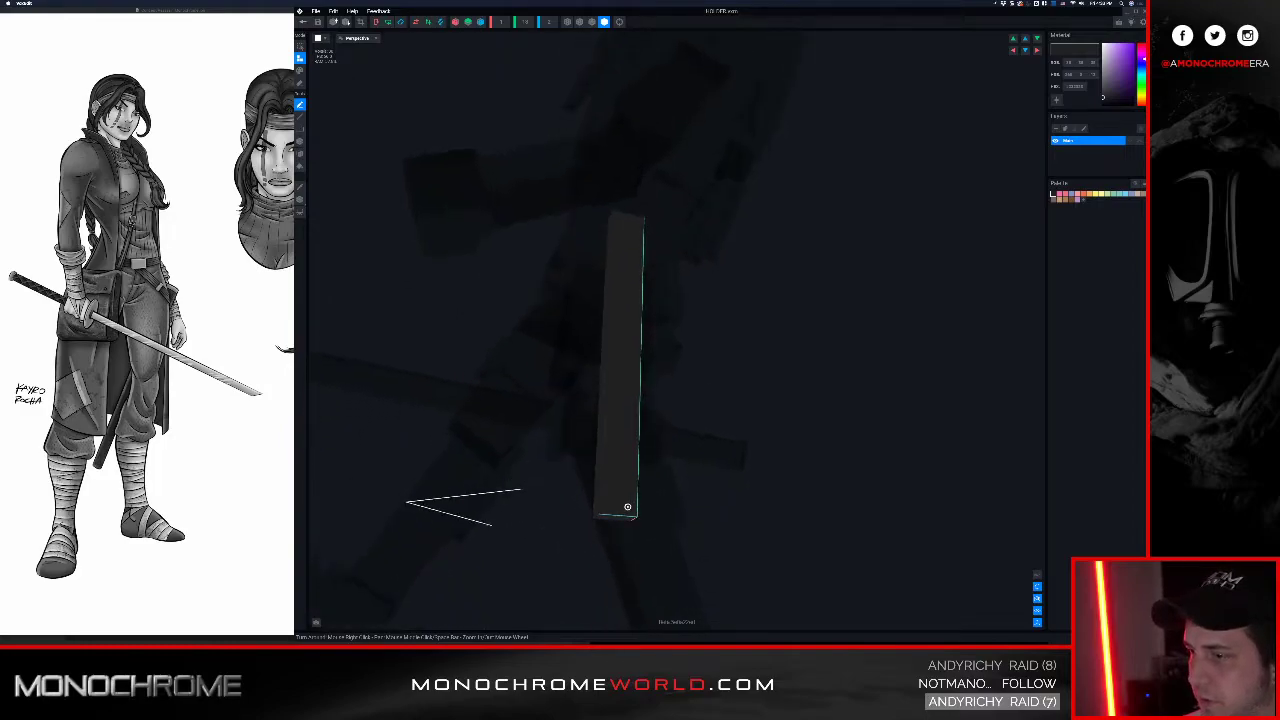
key(e)
click(628, 508)
mouse_move(612, 424)
right_down()
mouse_move(607, 408)
mouse_move(615, 420)
right_up()
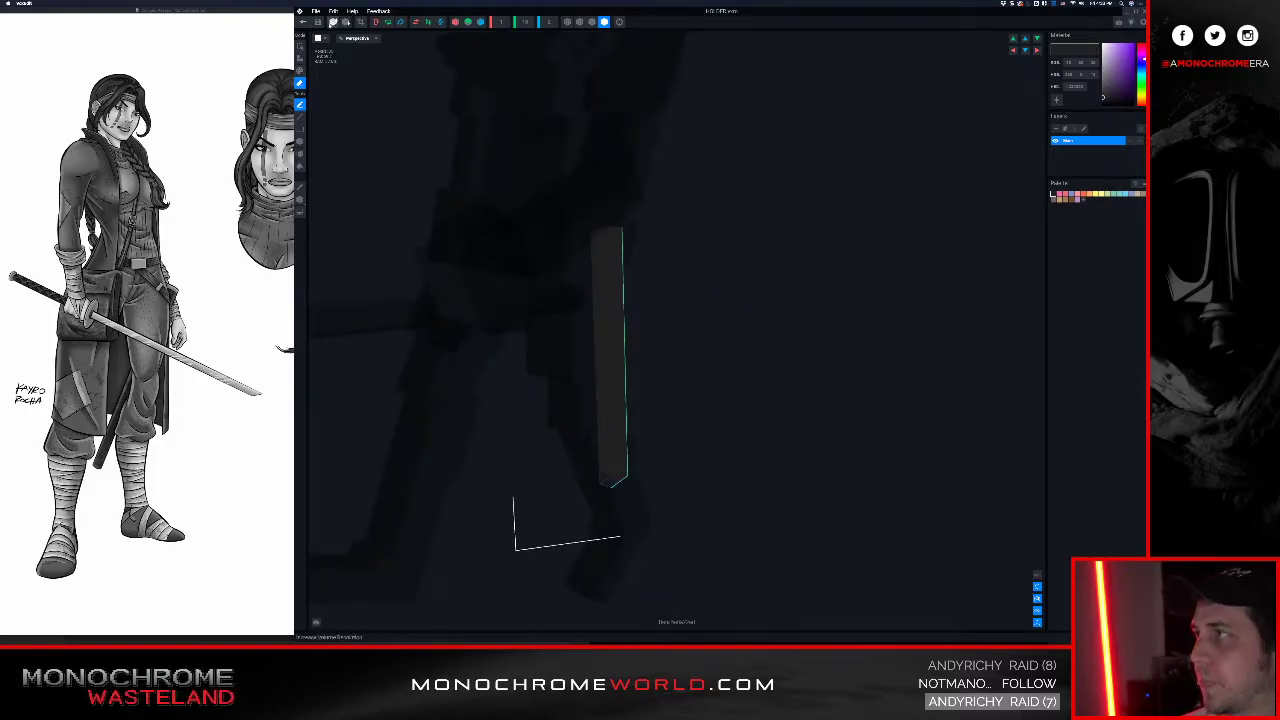
Step: Save the changes to the HOLDER model and return to the character rig
click(311, 24)
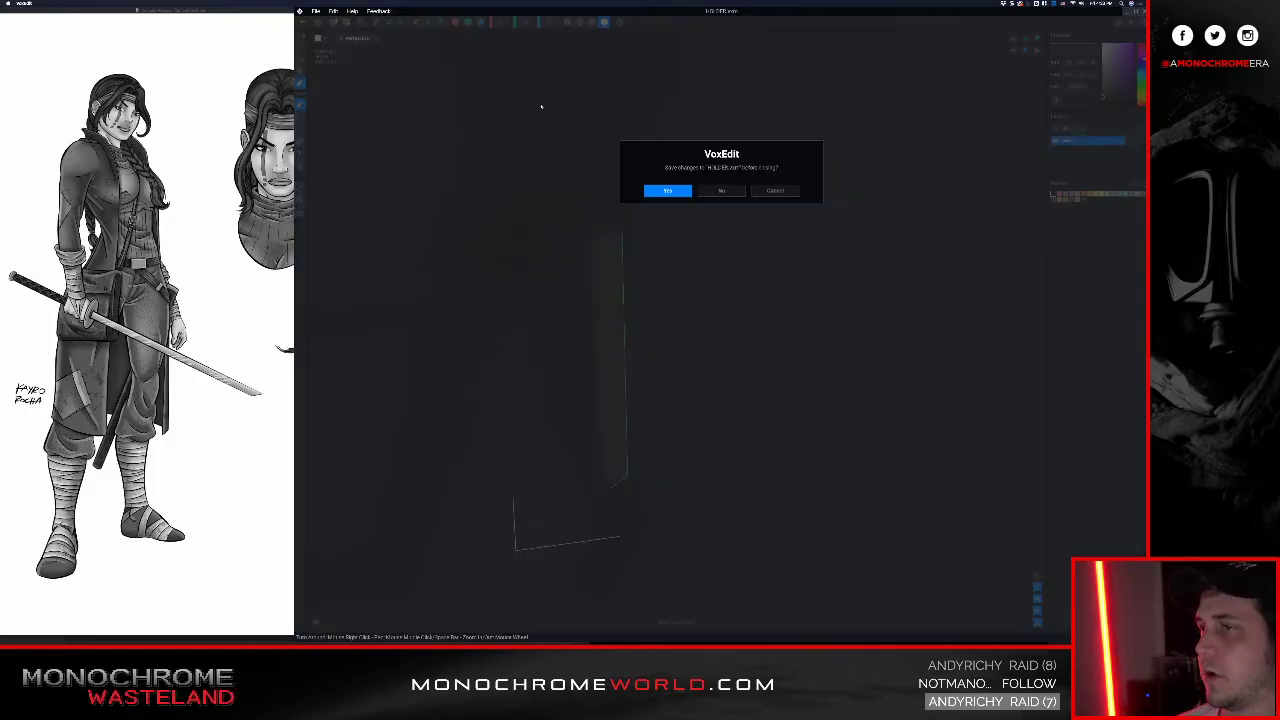
click(667, 191)
Step: Play and pause the walk animation, and examine the character's hips, sheath and sword from several sides
middle_drag(716, 244, 716, 246)
right_drag(696, 273, 729, 301)
scroll(672, 222, up, 5)
middle_drag(729, 301, 617, 191)
right_drag(679, 364, 700, 283)
key(space)
key(space)
key(space)
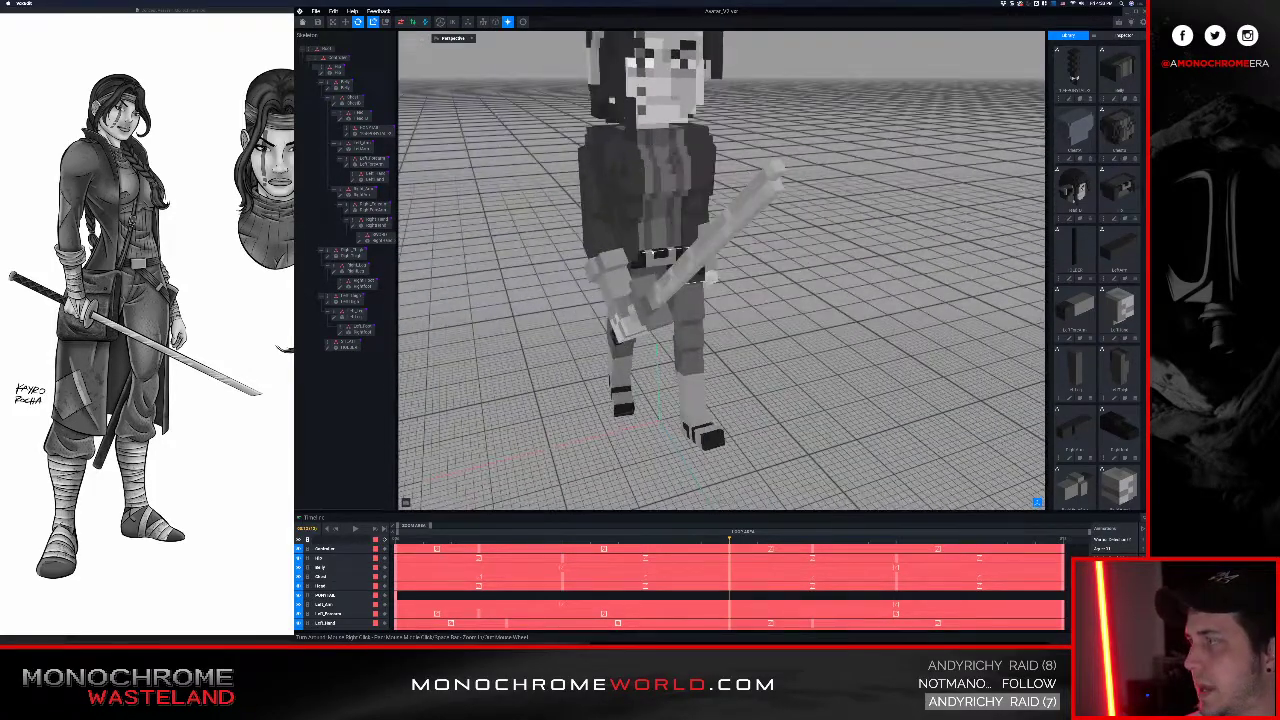
right_drag(690, 264, 659, 264)
key(space)
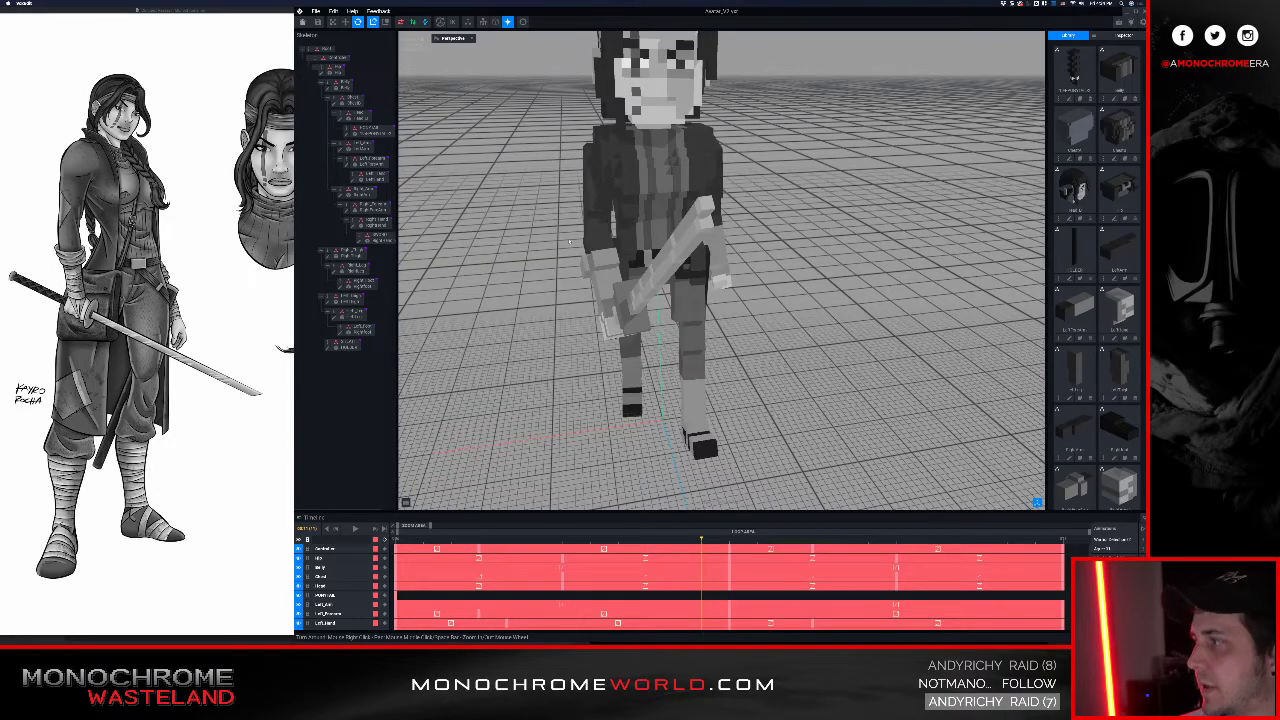
right_drag(646, 183, 636, 188)
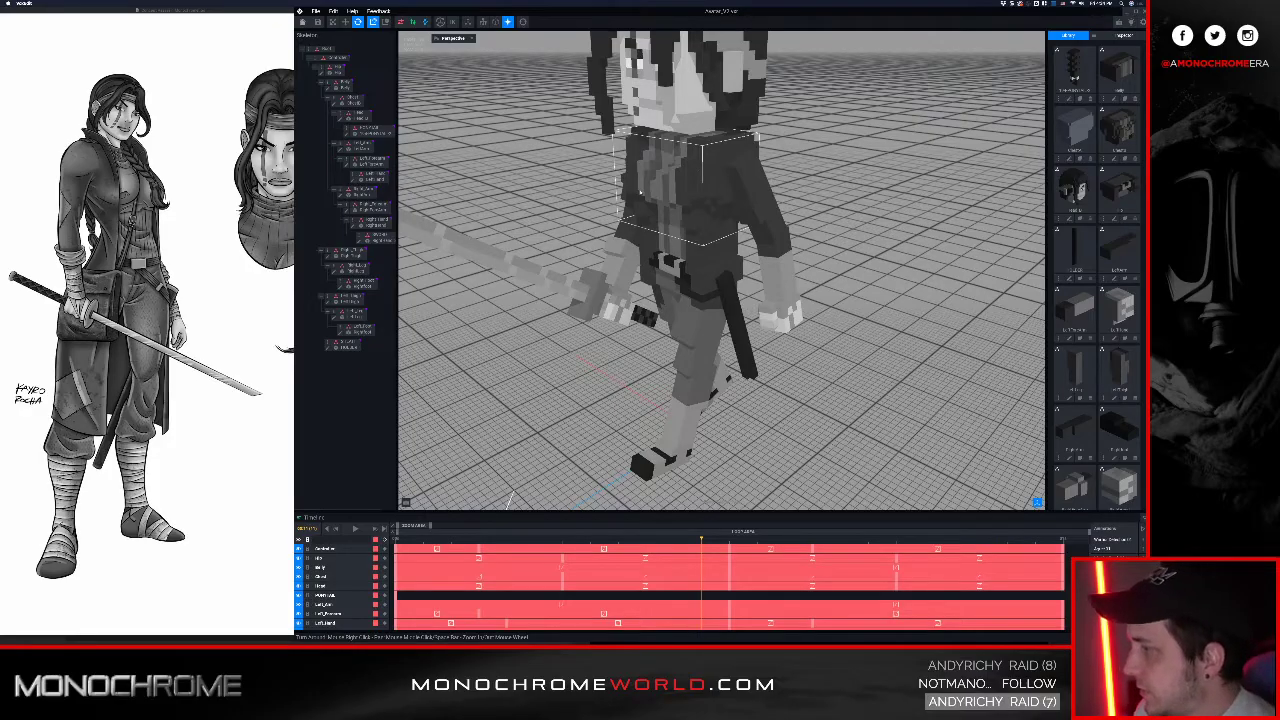
scroll(682, 244, down, 5)
right_drag(682, 244, 680, 240)
scroll(680, 240, up, 5)
right_drag(590, 235, 559, 235)
scroll(580, 240, down, 5)
scroll(569, 242, up, 3)
scroll(563, 238, up, 3)
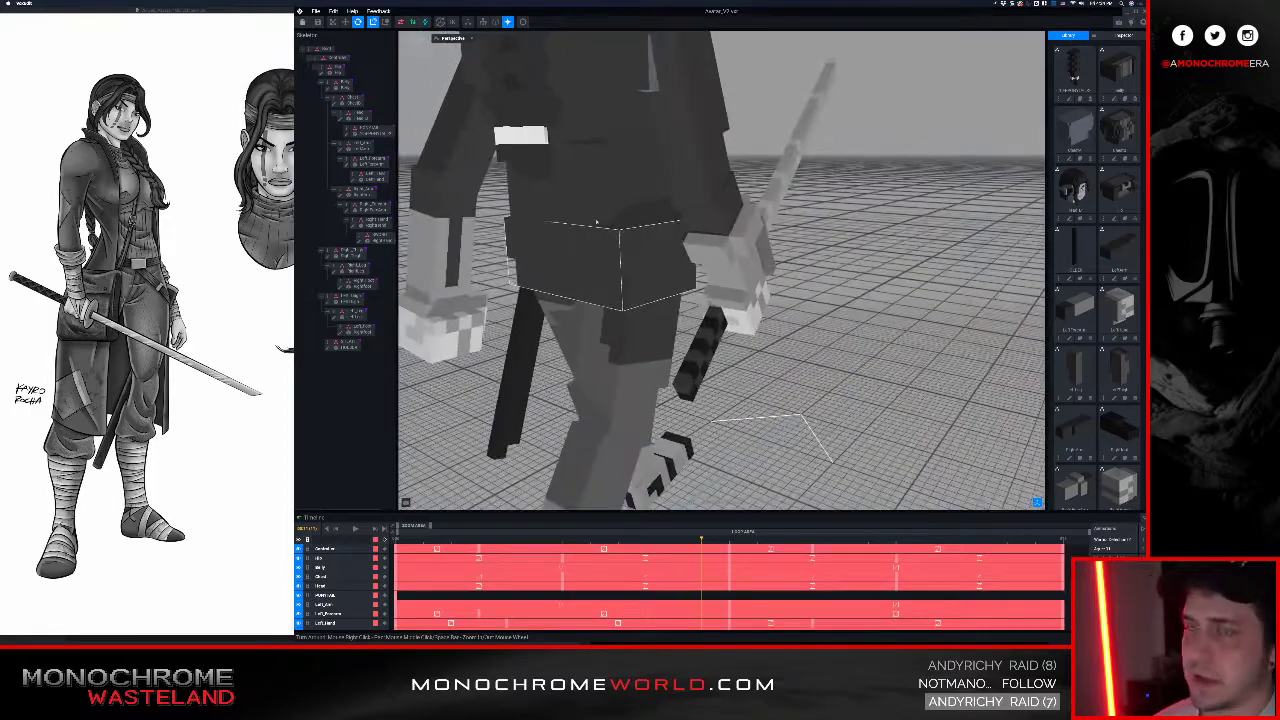
Step: Create a new model named BAG in the character's library
click(1094, 36)
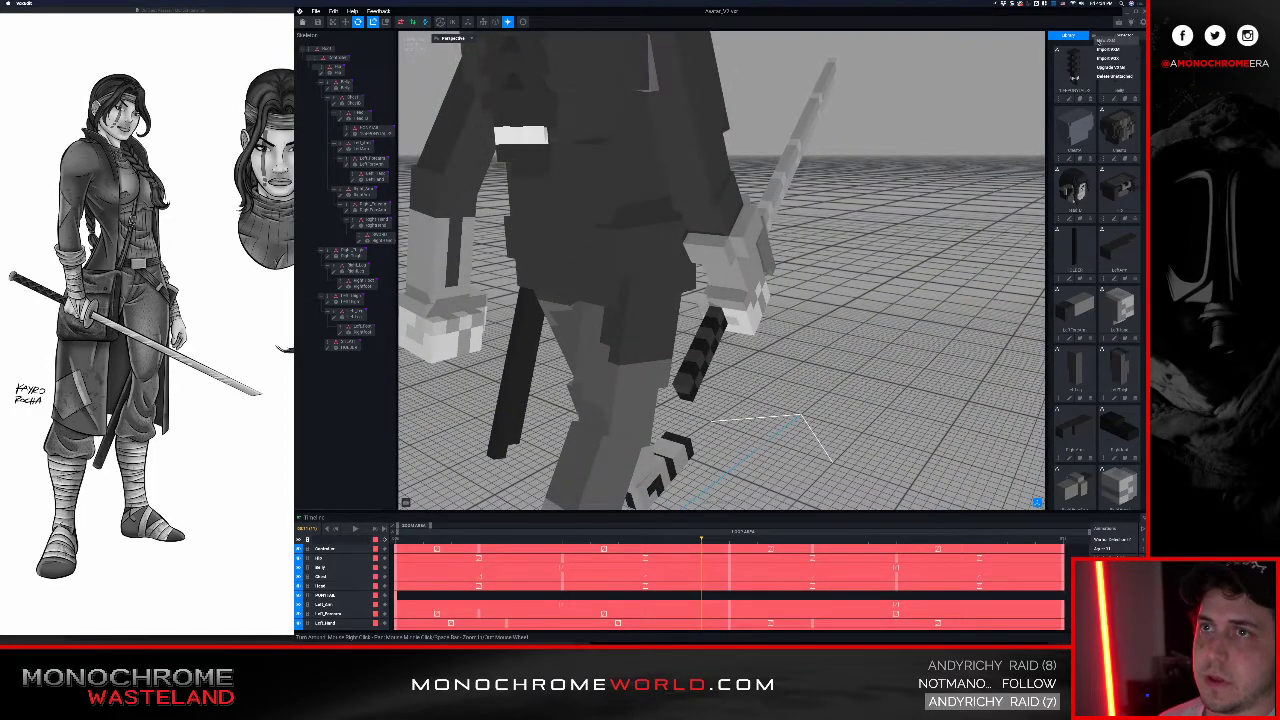
click(1107, 41)
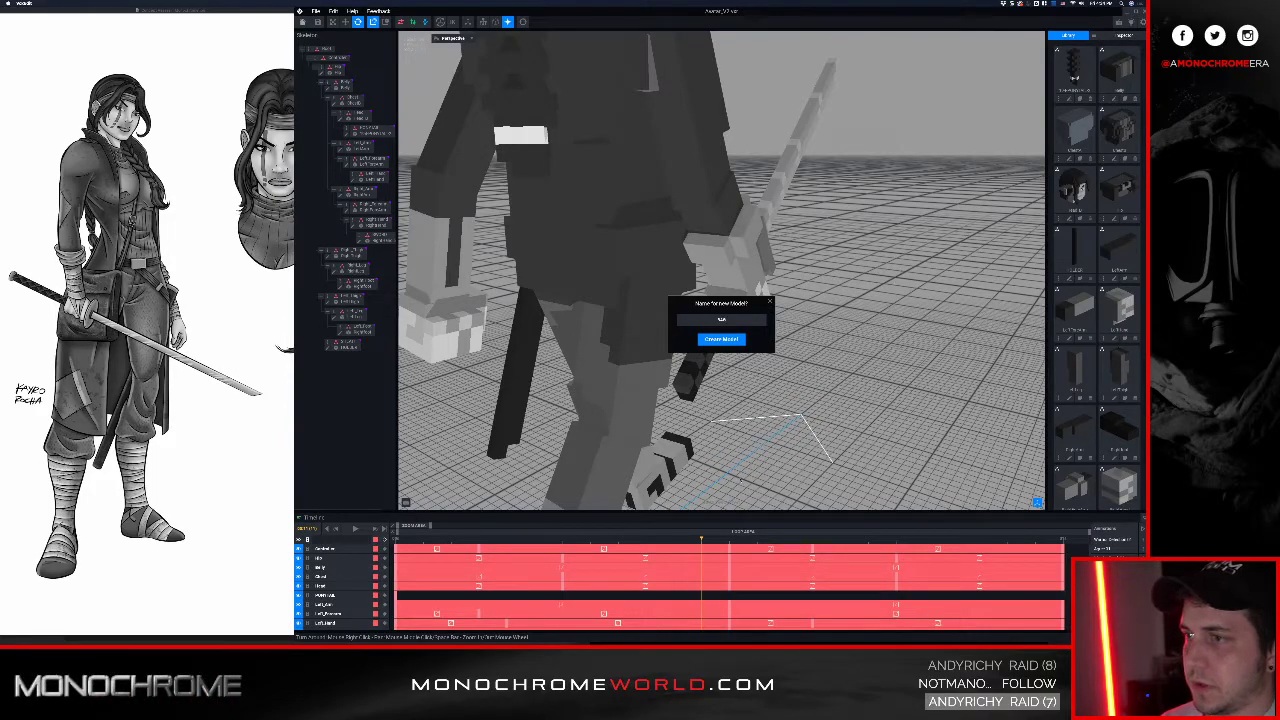
click(730, 341)
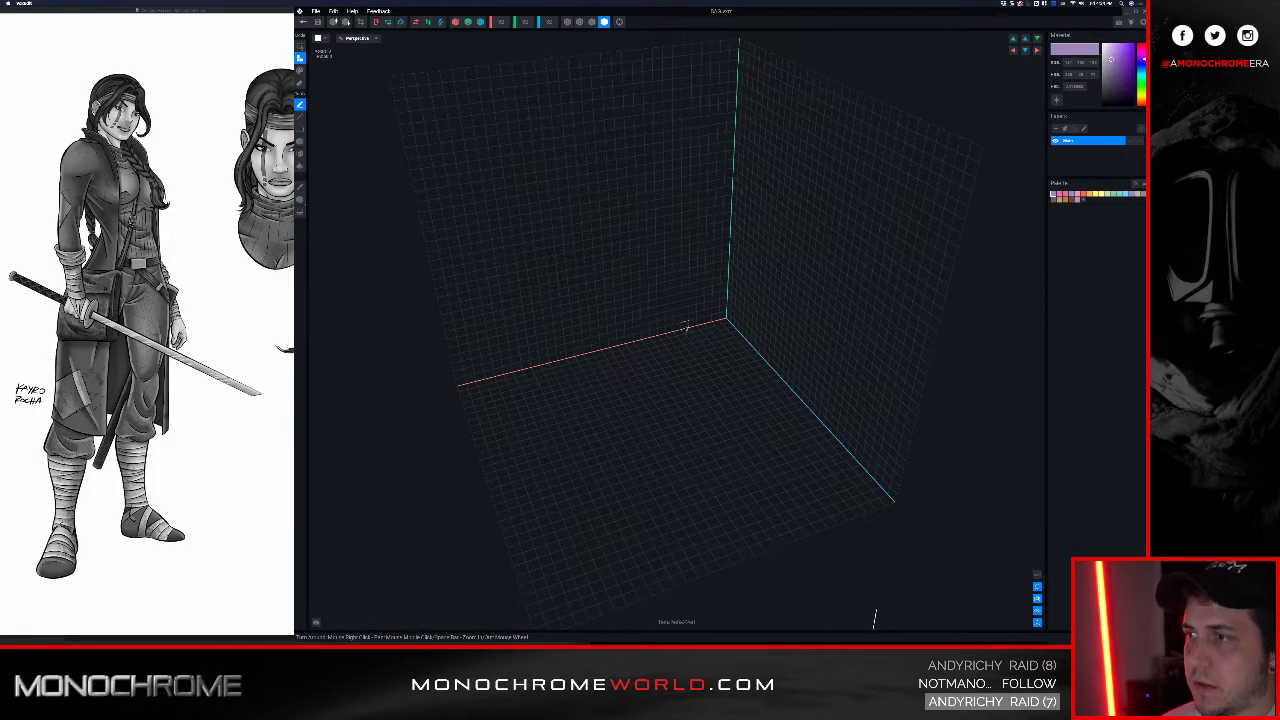
scroll(686, 326, down, 2)
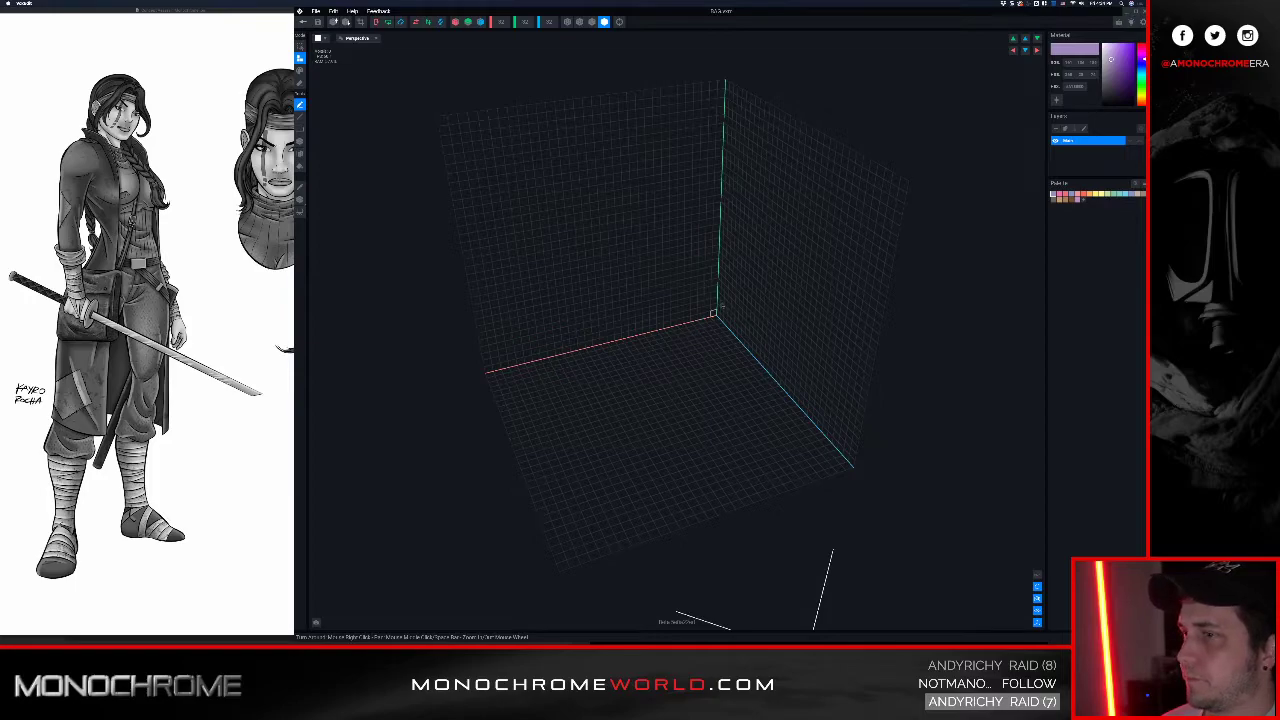
right_drag(729, 299, 760, 274)
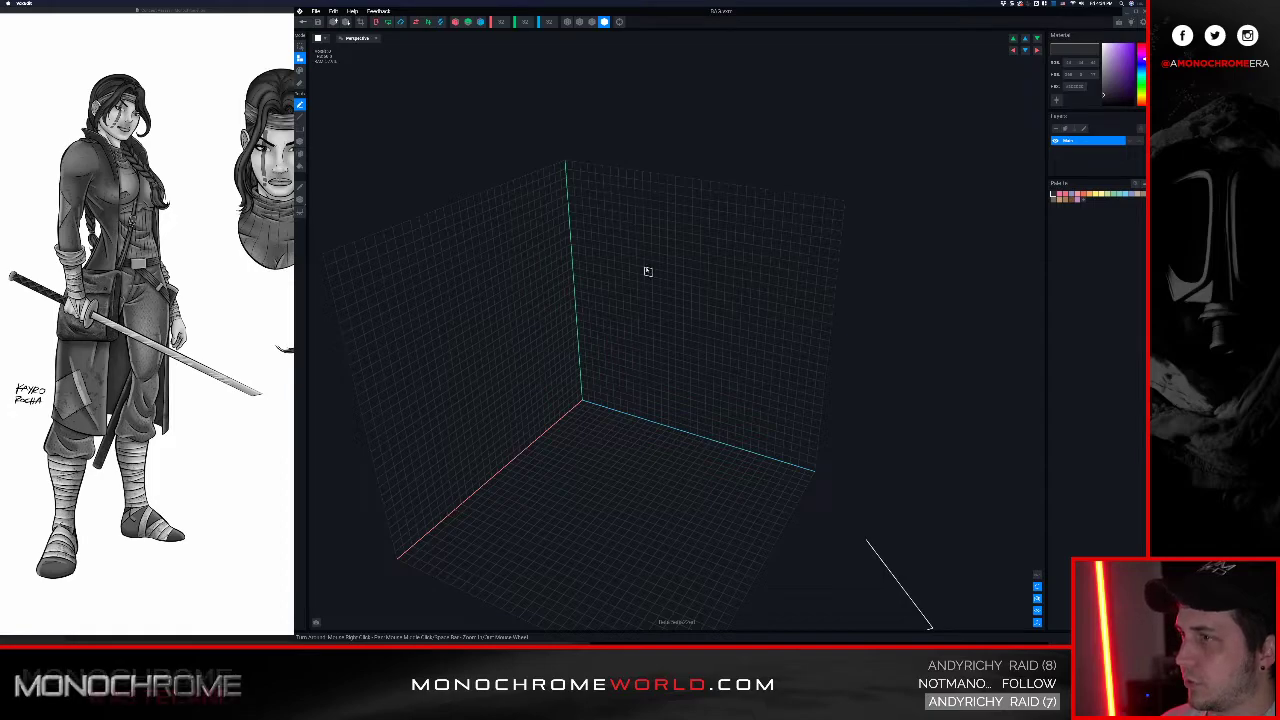
Step: Narrow the BAG volume's width and set its height and depth to 20
click(501, 22)
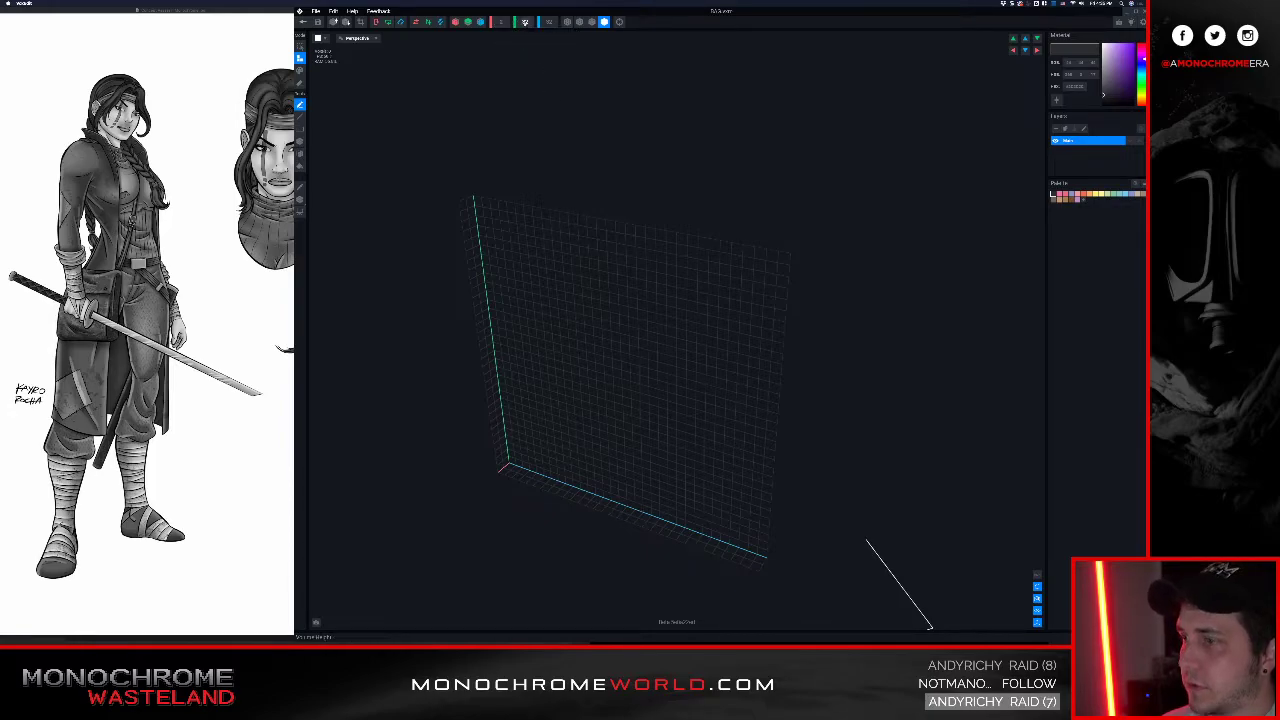
double_click(525, 22)
text(20)
key(Return)
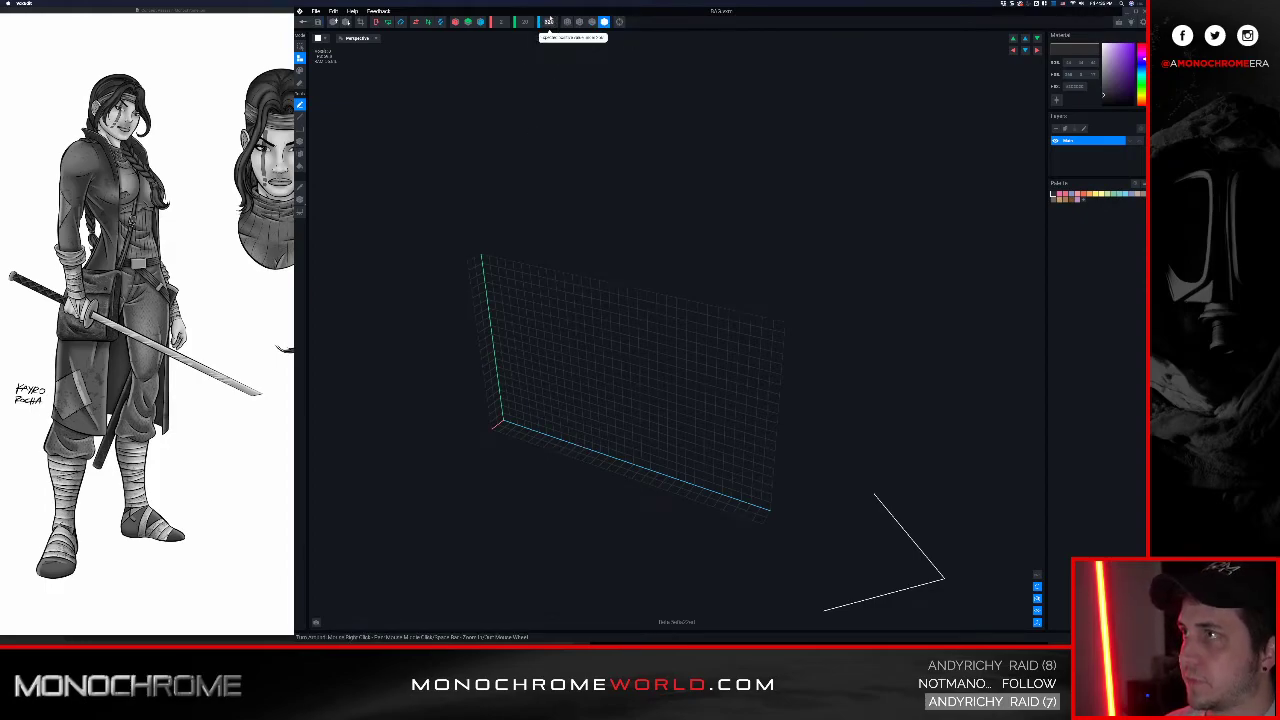
click(550, 17)
text(20)
key(Return)
Step: Fill the whole volume with a solid dark grey box and save the BAG model
right_drag(581, 204, 597, 273)
drag(493, 221, 719, 485)
key(super+z)
key(b)
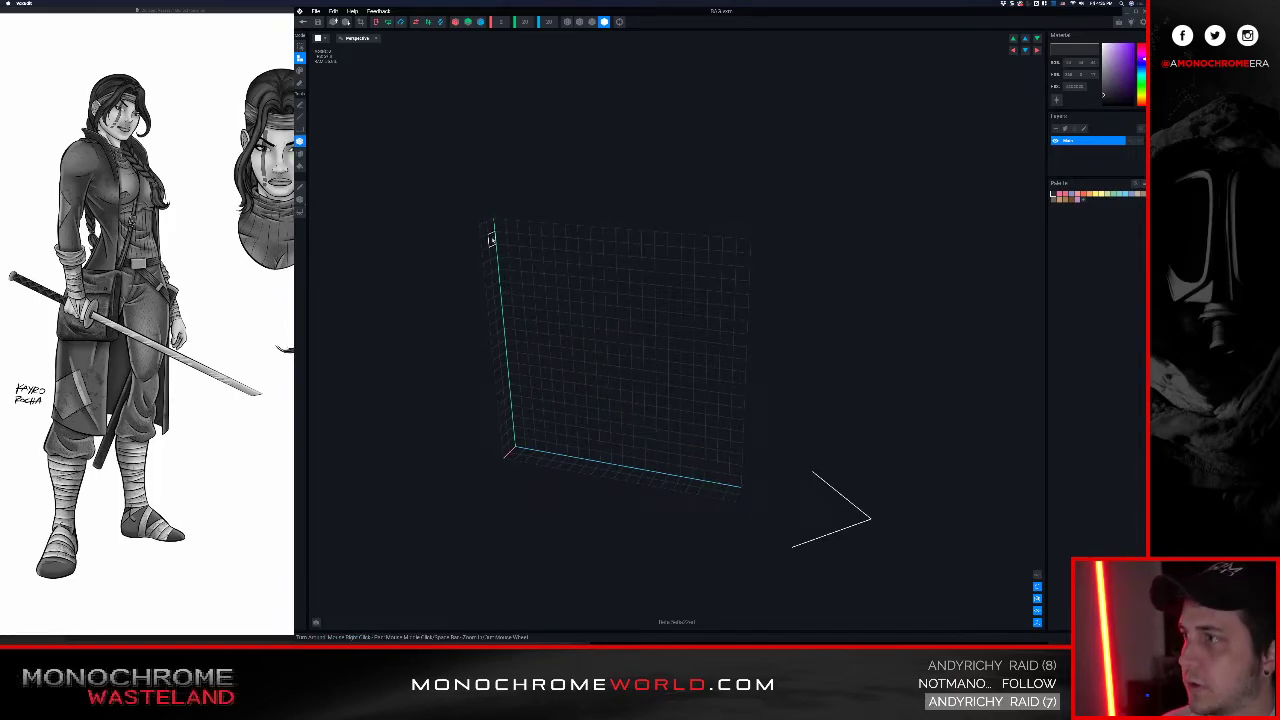
drag(488, 227, 733, 489)
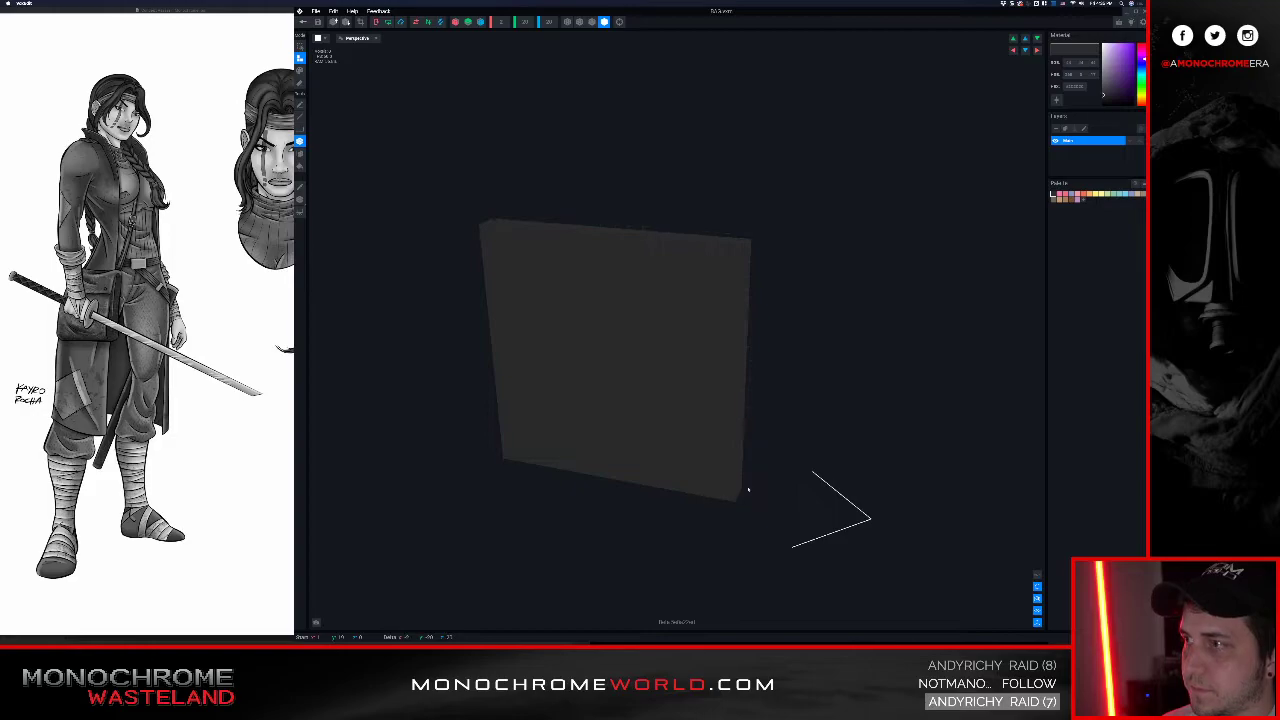
click(304, 22)
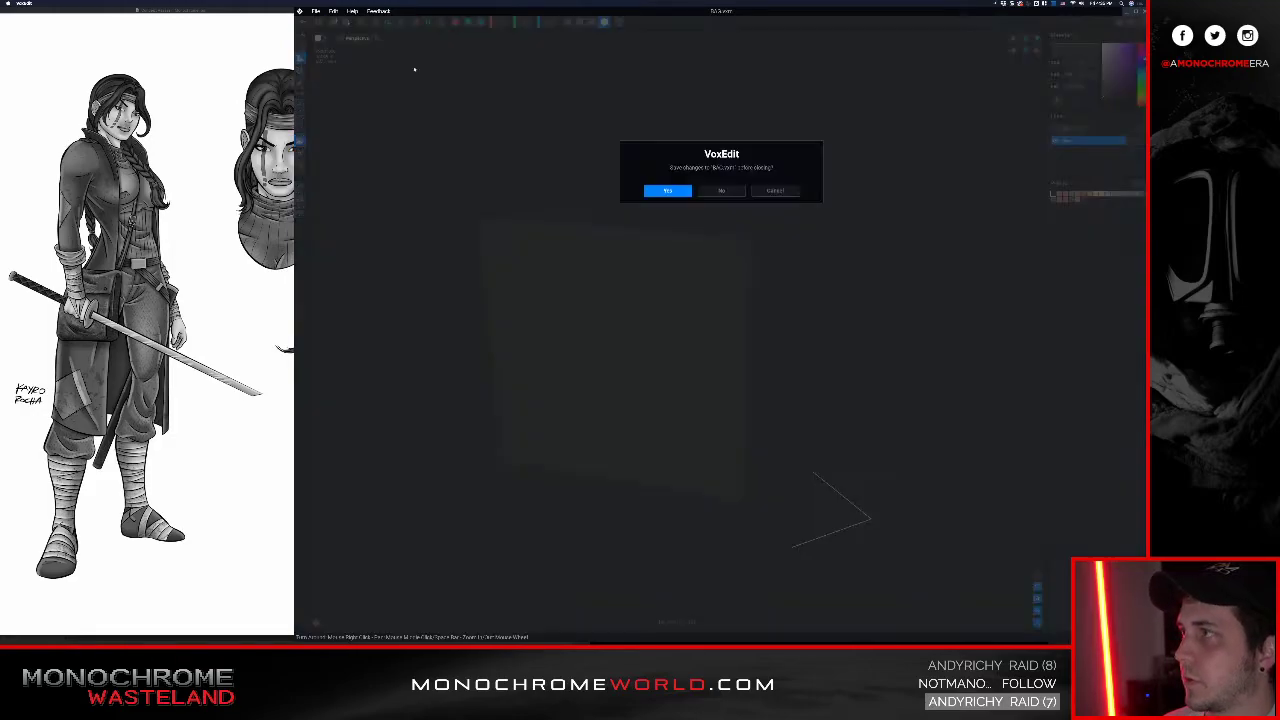
key(Return)
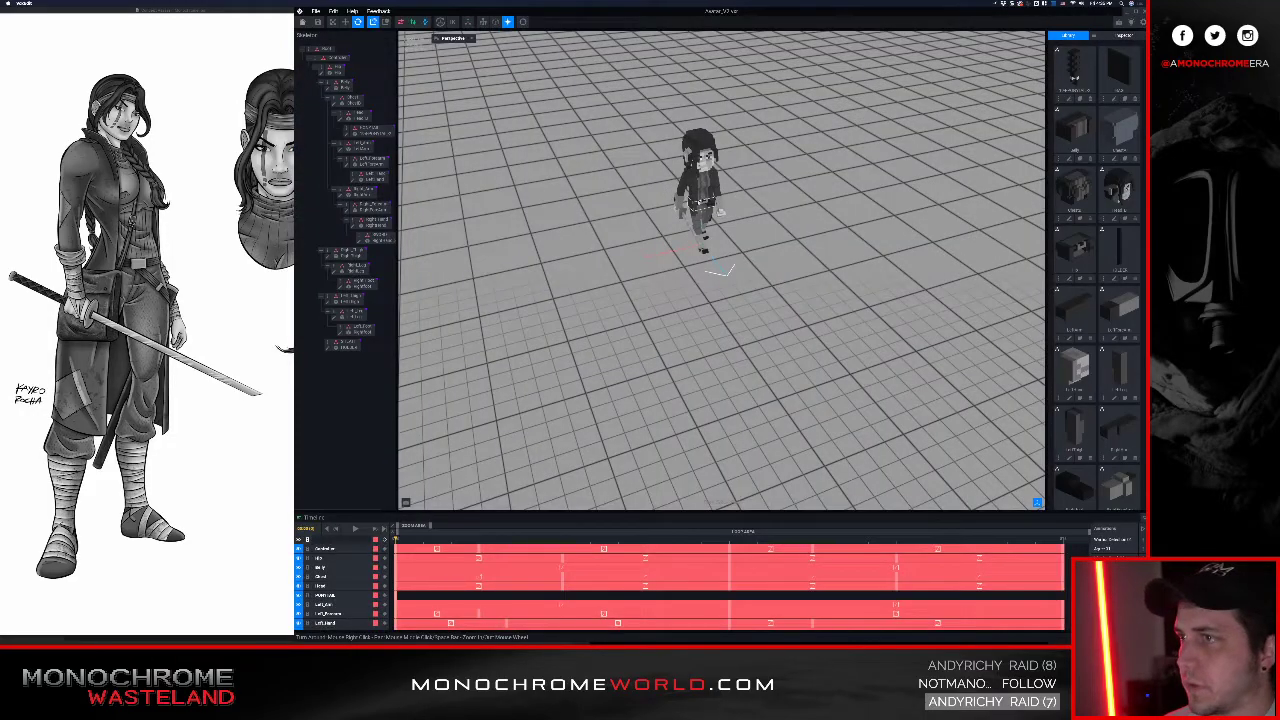
Step: Add a new child node named BAG under the character's hip node
scroll(677, 193, up, 10)
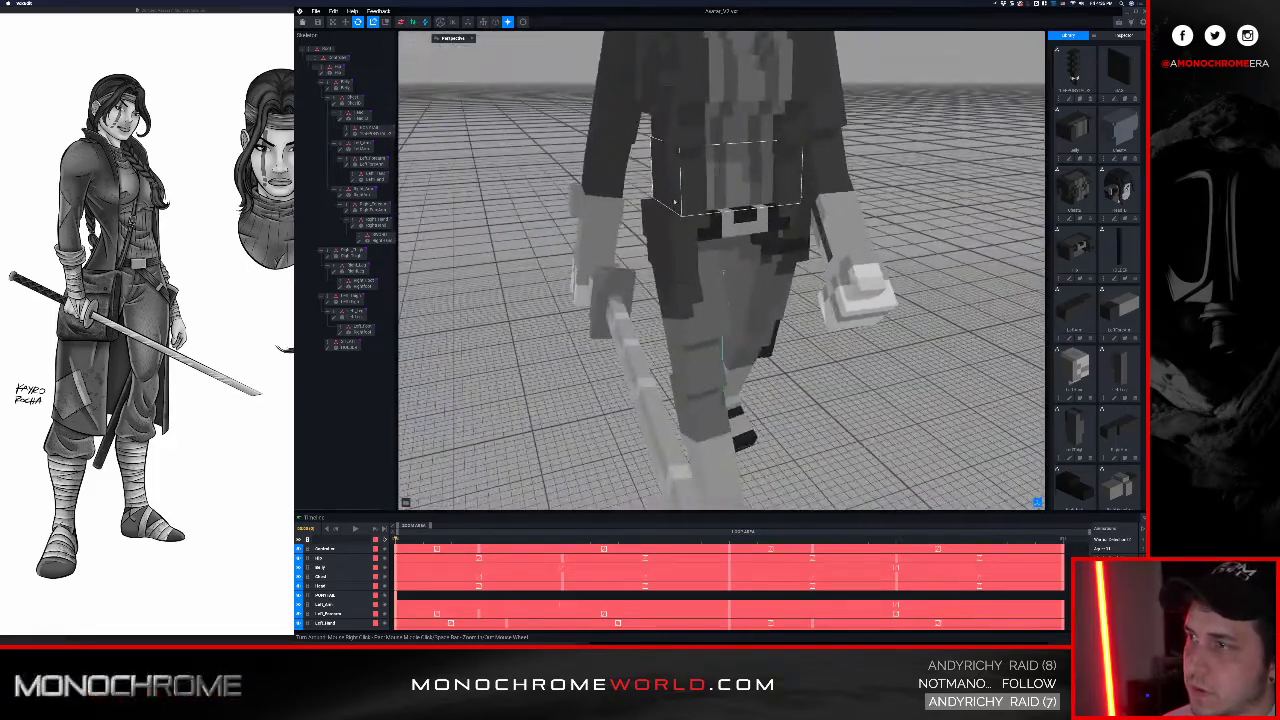
click(672, 228)
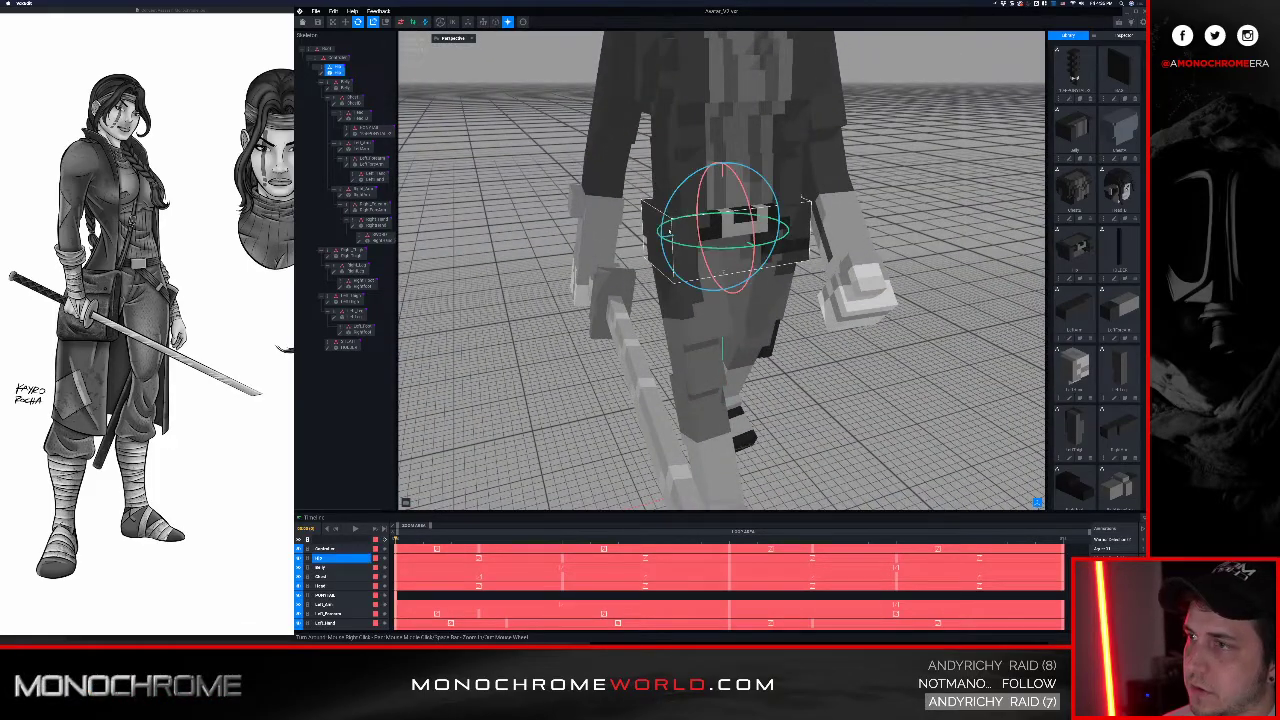
right_click(321, 70)
click(345, 82)
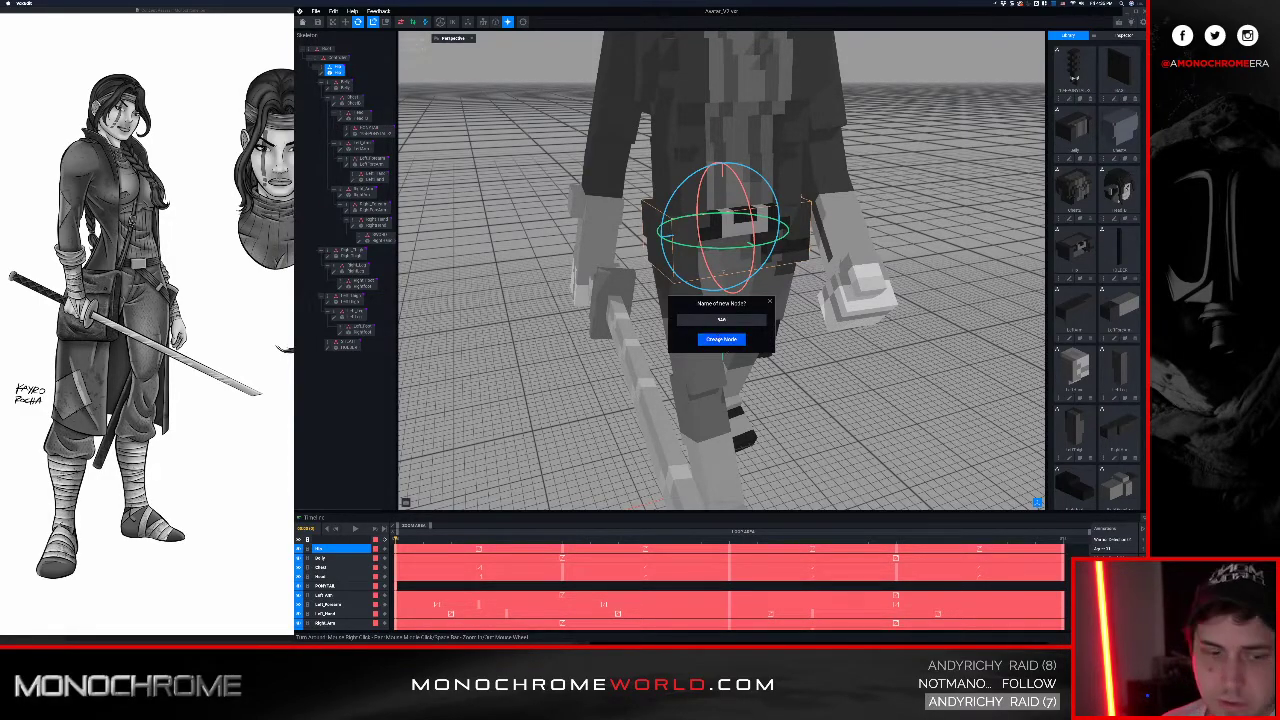
key(Return)
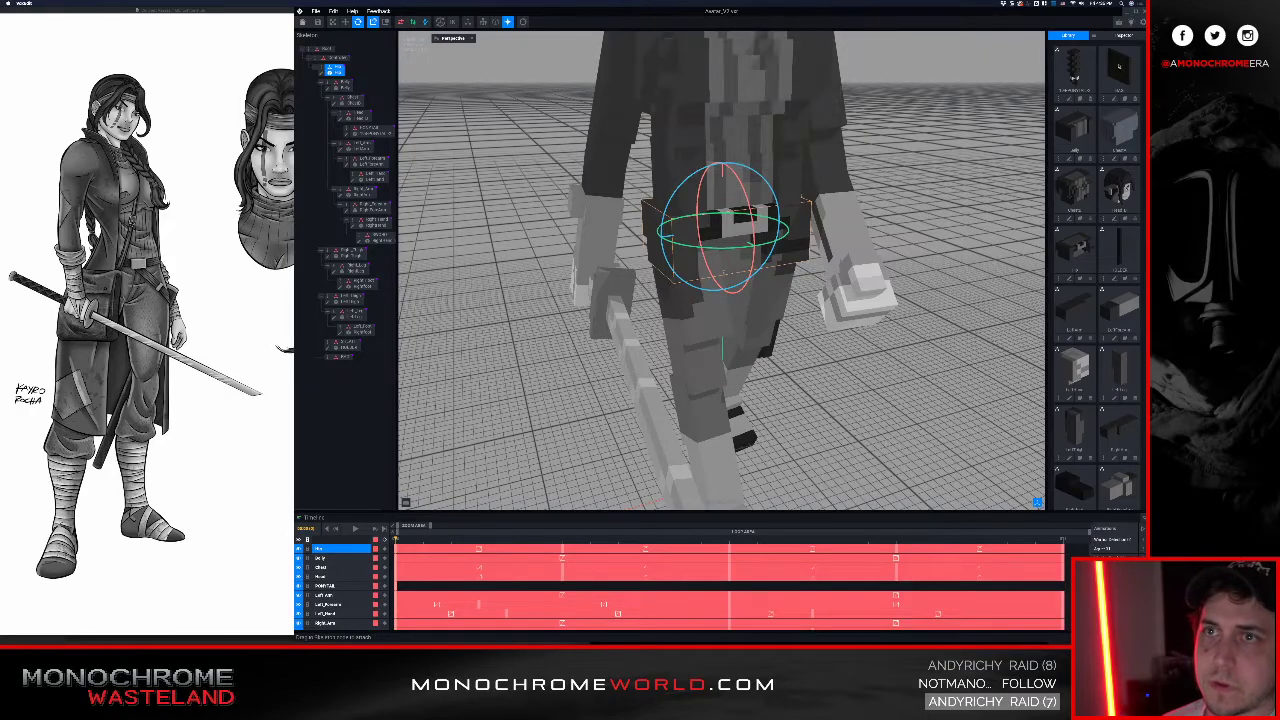
Step: Assign the BAG model to the new BAG node and check its placement beside the character
drag(349, 358, 349, 358)
right_drag(900, 190, 714, 213)
scroll(714, 213, down, 3)
scroll(807, 190, down, 3)
right_drag(807, 190, 640, 220)
click(325, 363)
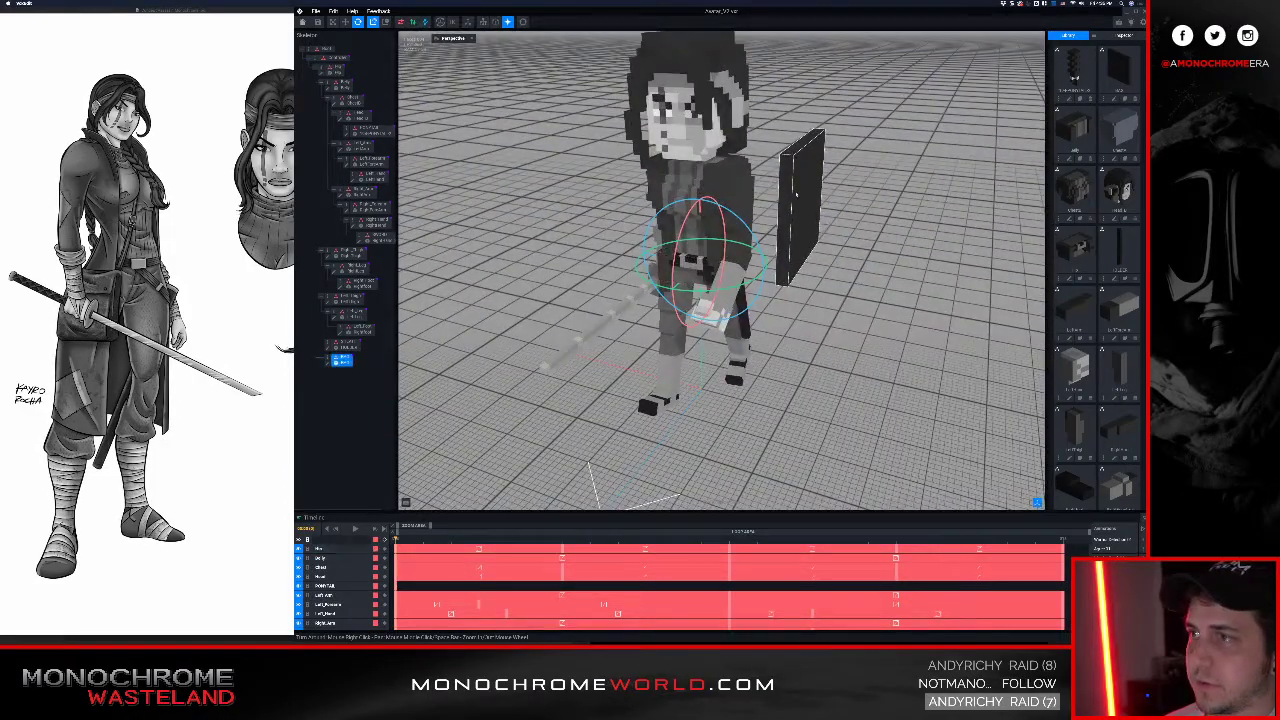
Step: Open the BAG model for editing from its node and set the volume's height and depth to 10
click(328, 364)
scroll(631, 280, down, 3)
mouse_move(631, 280)
right_down()
mouse_move(631, 260)
mouse_move(643, 276)
right_up()
scroll(637, 279, down, 3)
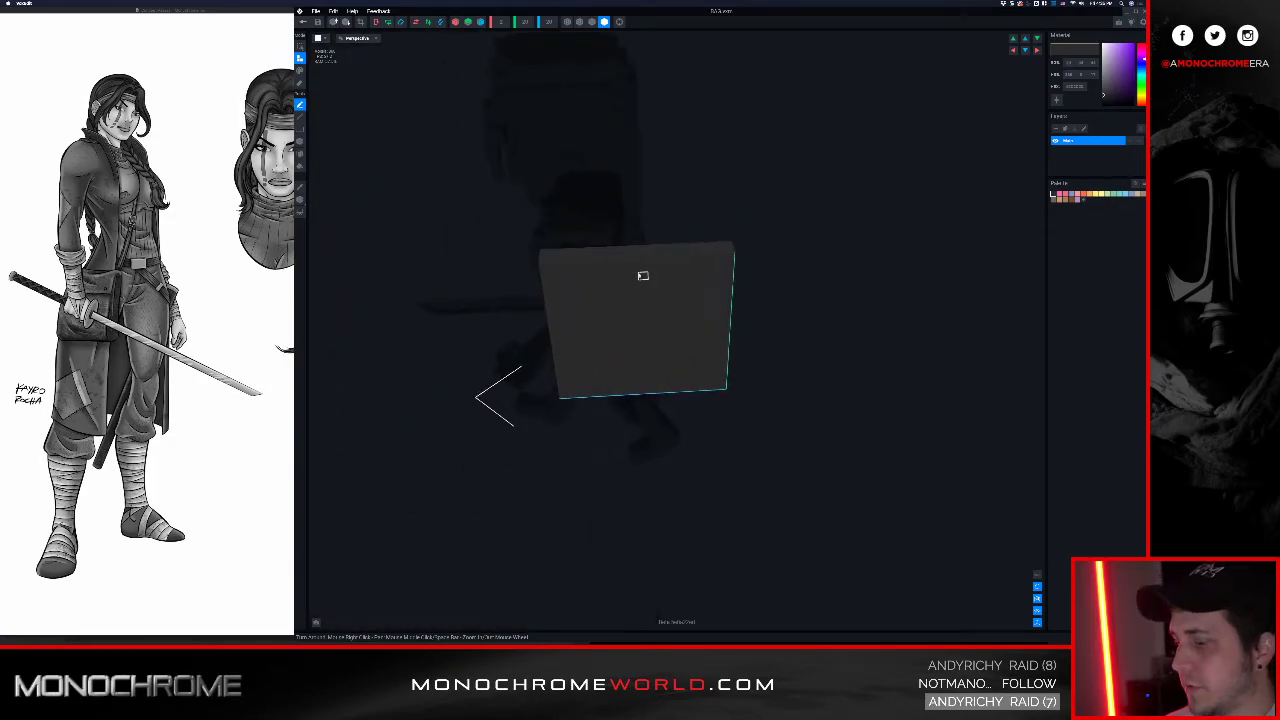
text(10)
key(Return)
text(10)
key(Return)
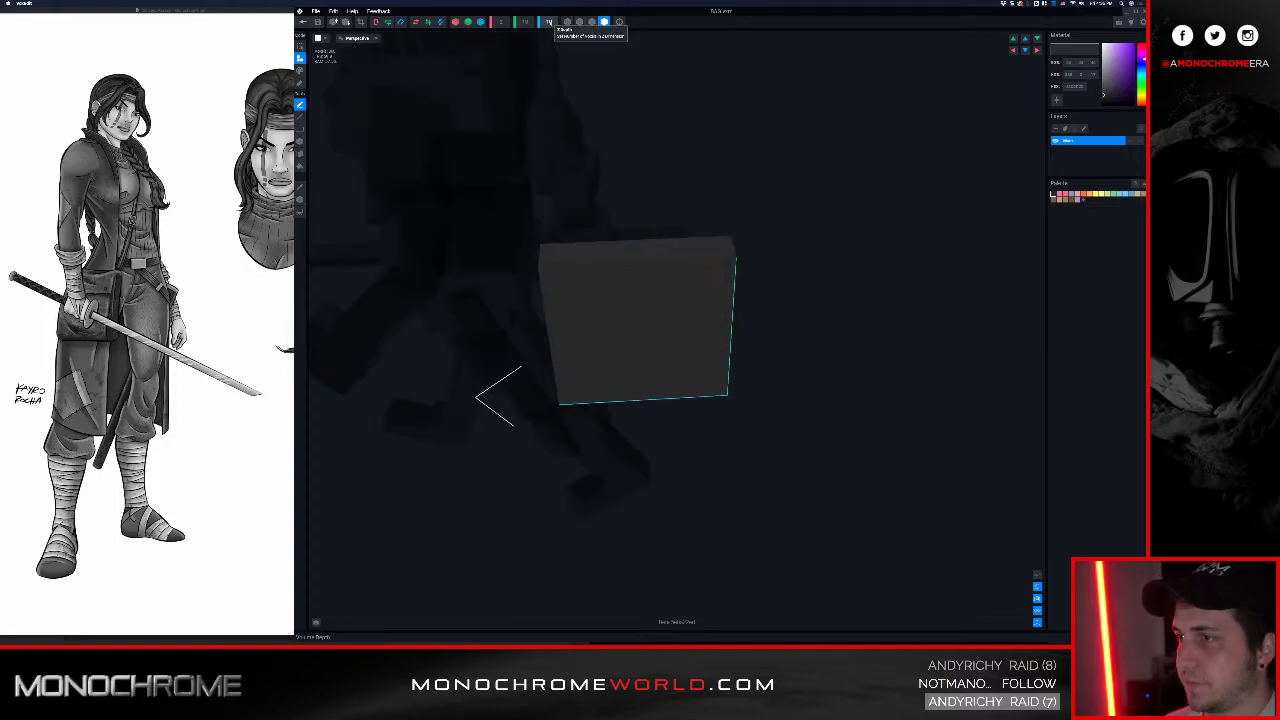
Step: Shrink the BAG volume further, trying a depth of 8 and reducing its height and depth
right_drag(641, 256, 640, 257)
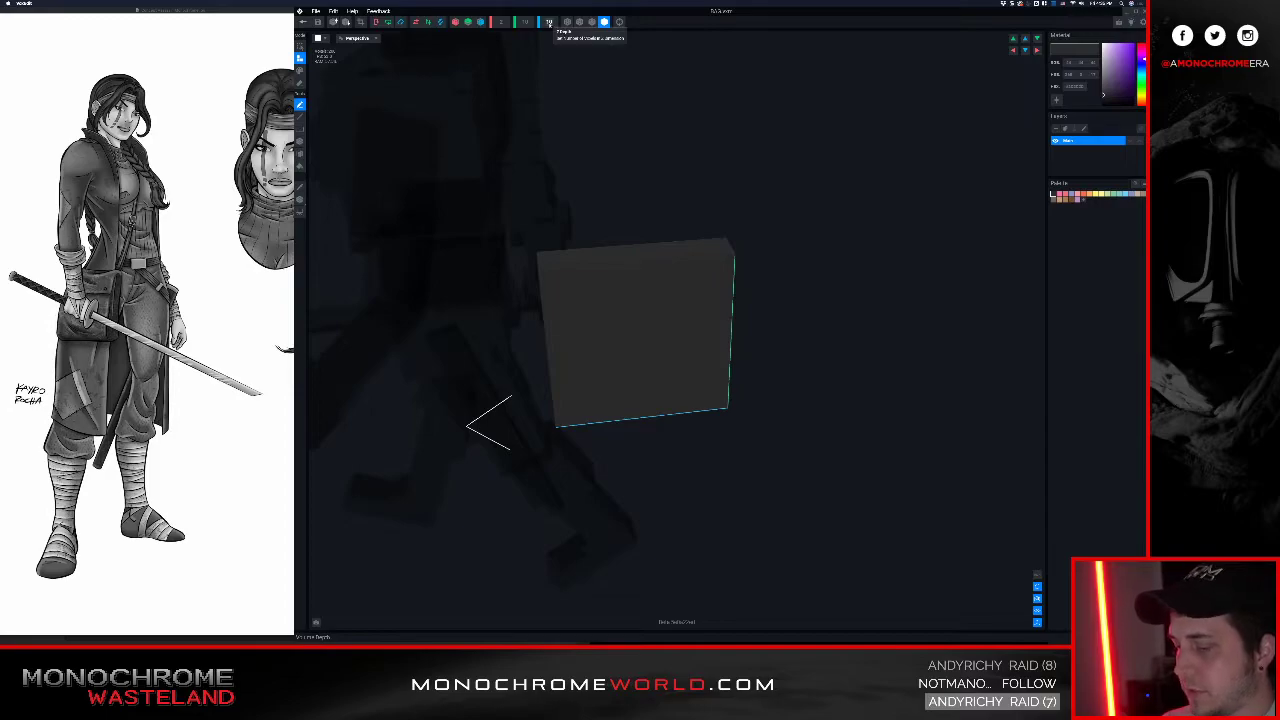
click(548, 22)
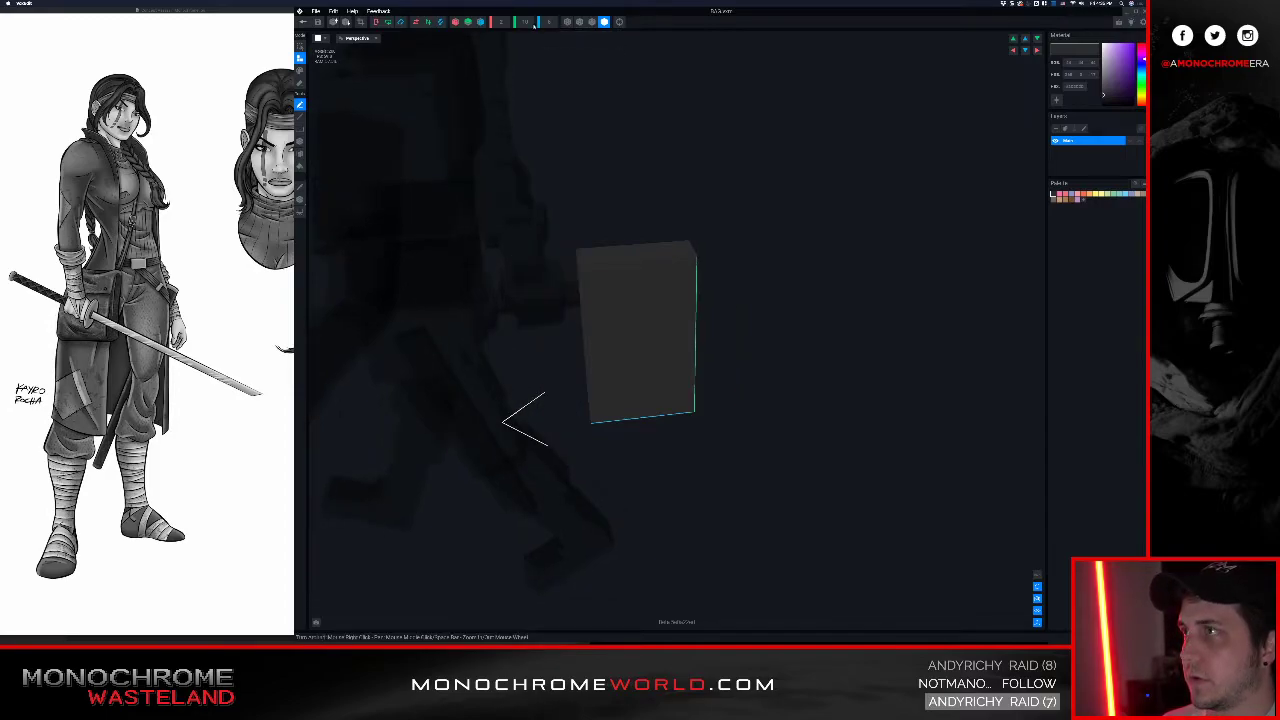
text(8)
key(Return)
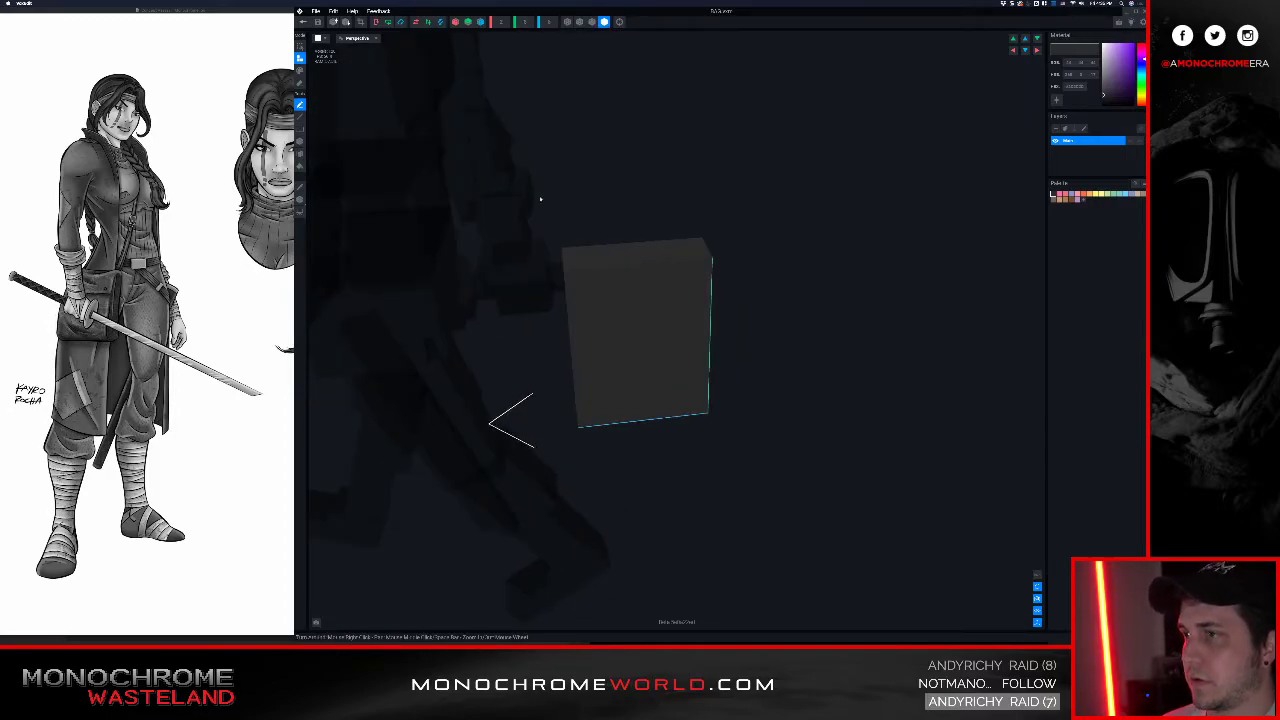
right_drag(628, 297, 624, 290)
right_drag(623, 289, 543, 104)
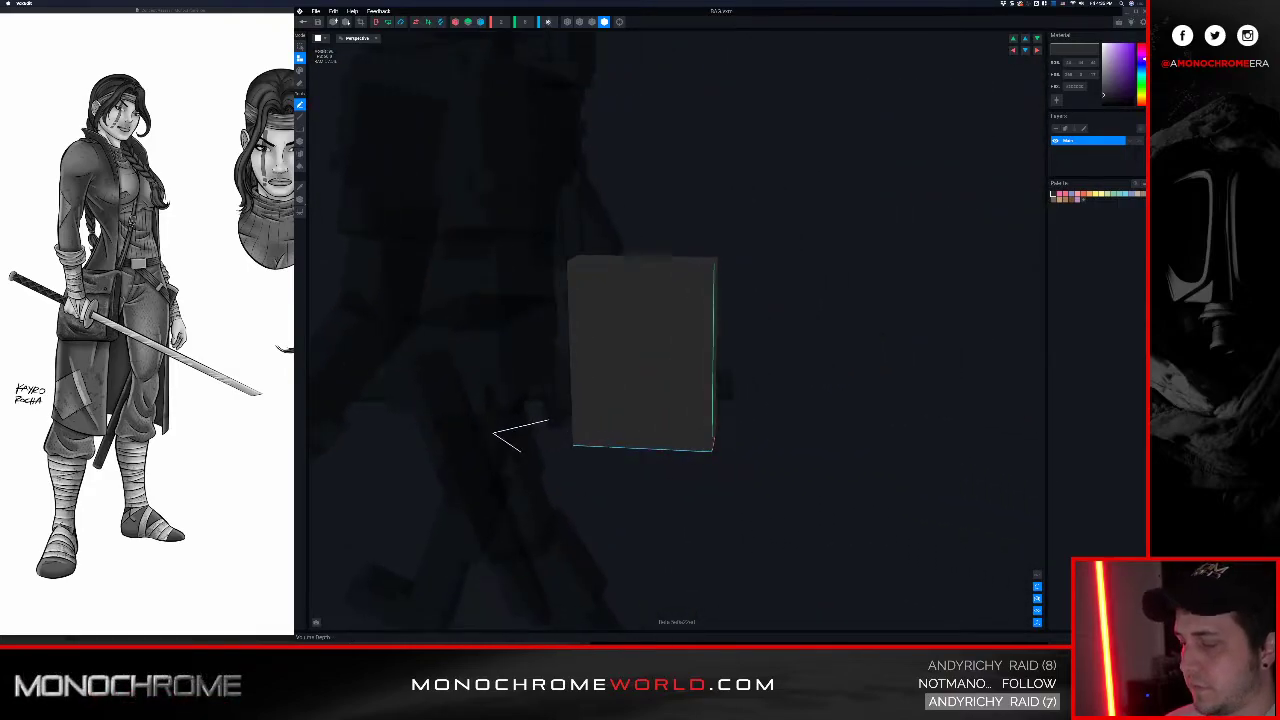
right_drag(493, 436, 504, 437)
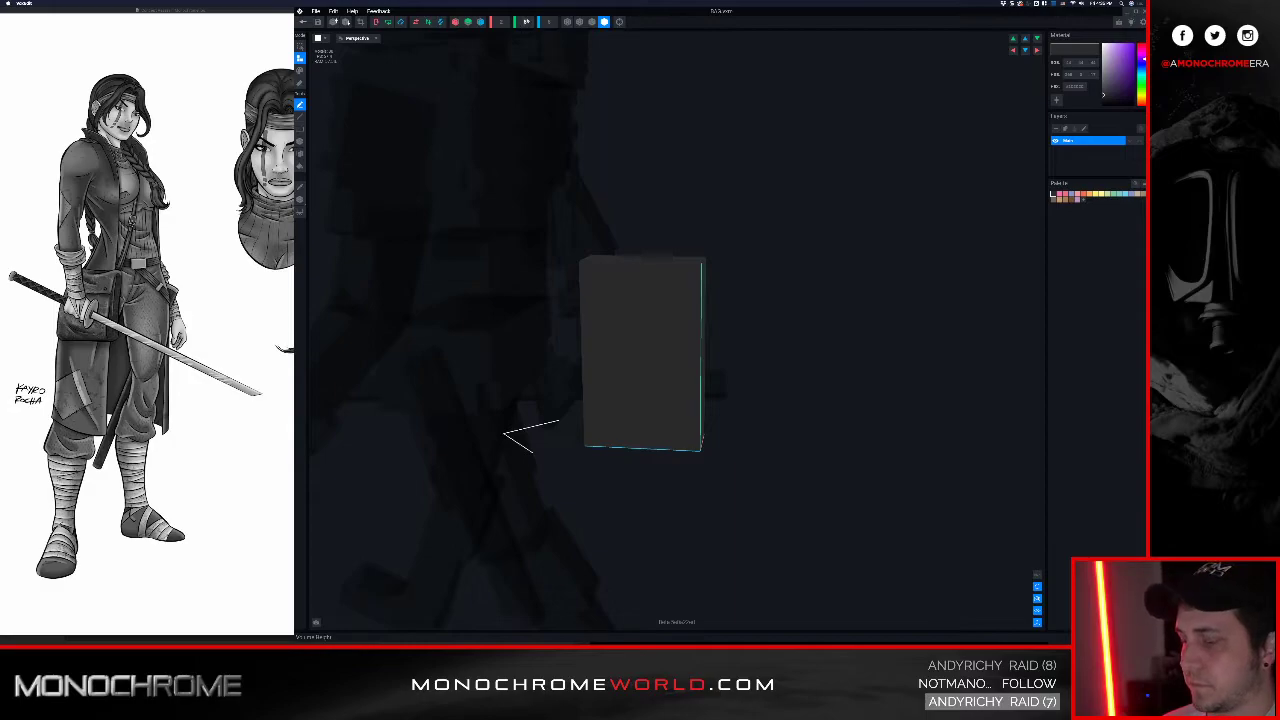
key(Return)
Step: Erase the lower voxels along the block's outer sides, leaving an overhanging flap across the upper part of the bag
right_drag(625, 214, 671, 291)
key(e)
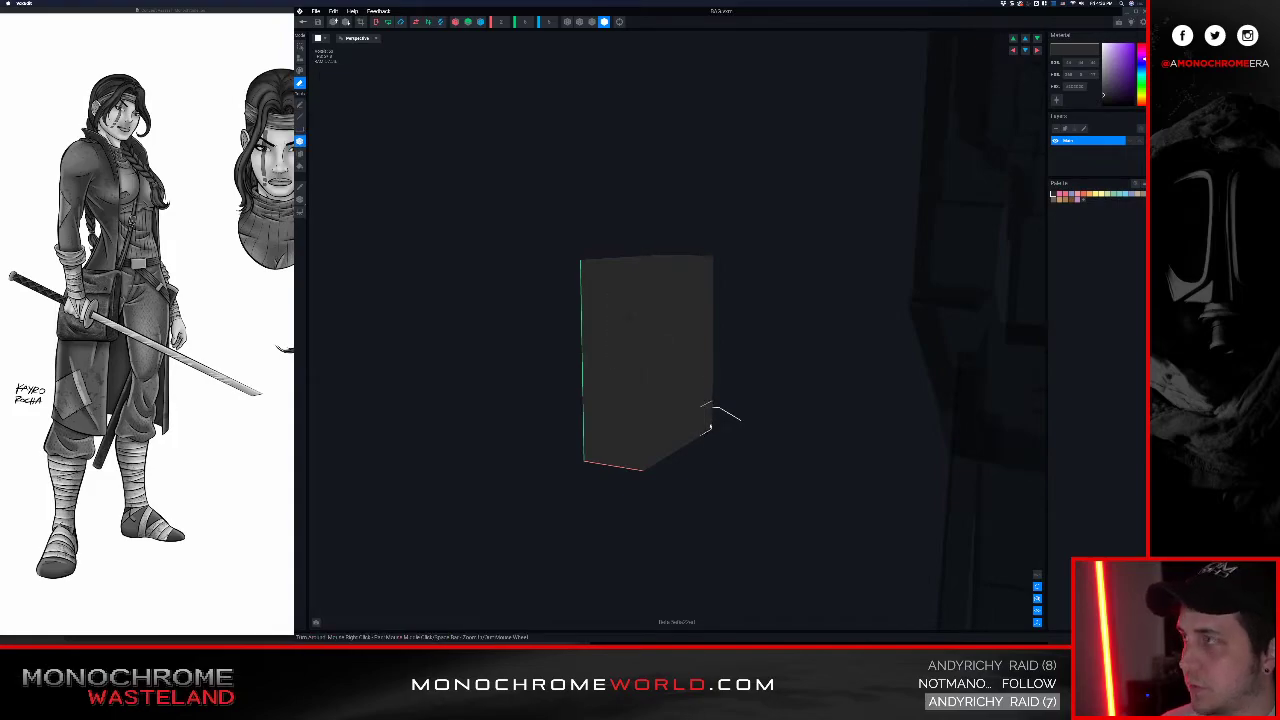
right_drag(711, 425, 630, 390)
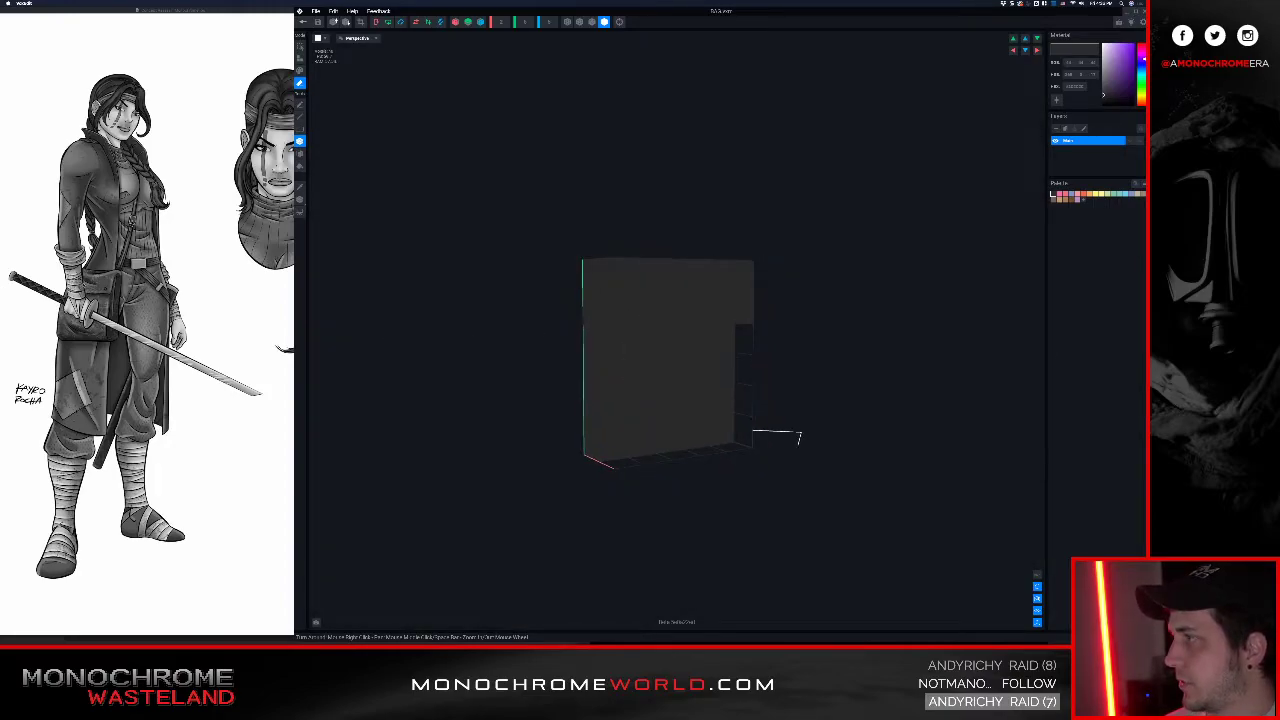
right_drag(613, 347, 613, 347)
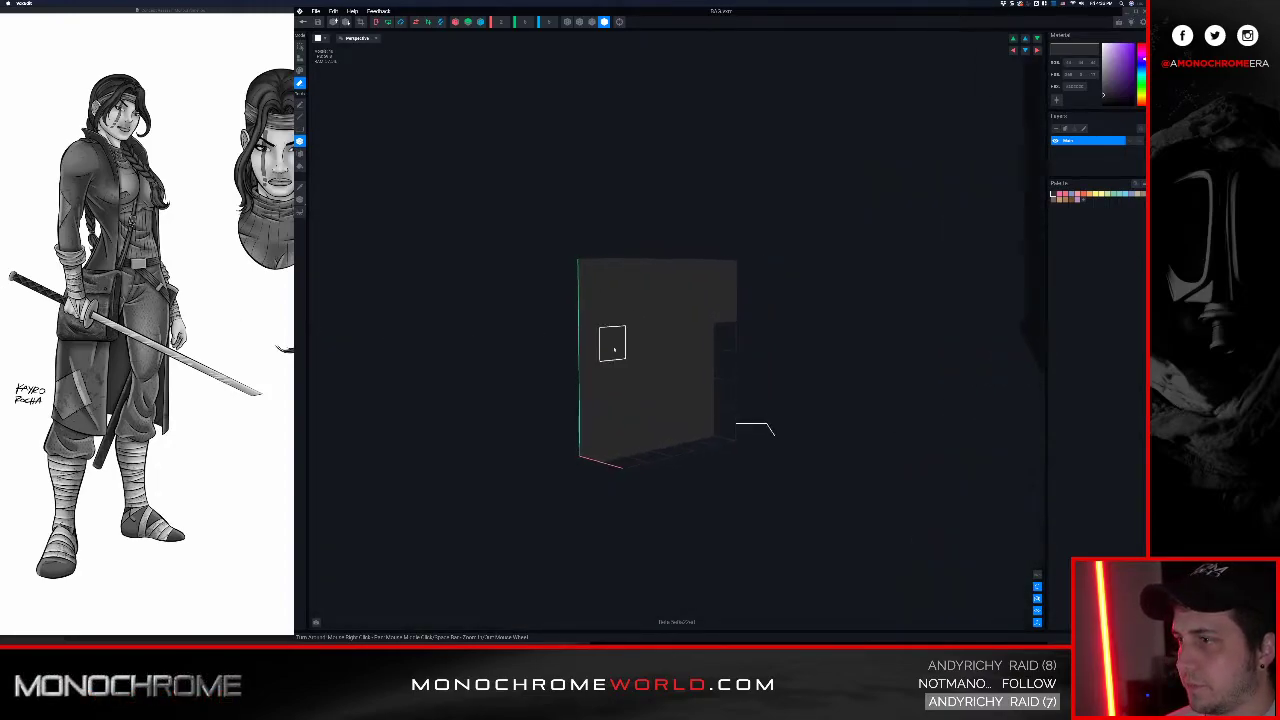
Step: Try a slightly different dark shade for the bag and undo the change
drag(1108, 102, 1097, 99)
key(super+z)
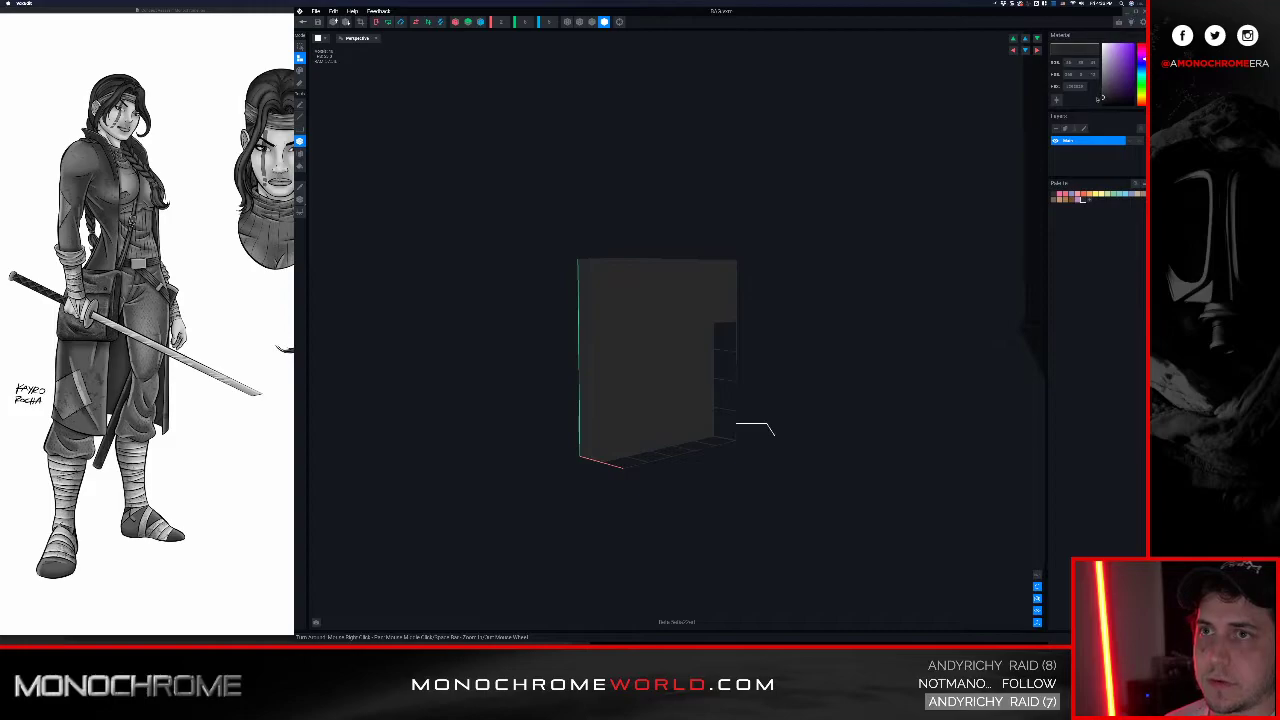
right_drag(660, 341, 645, 363)
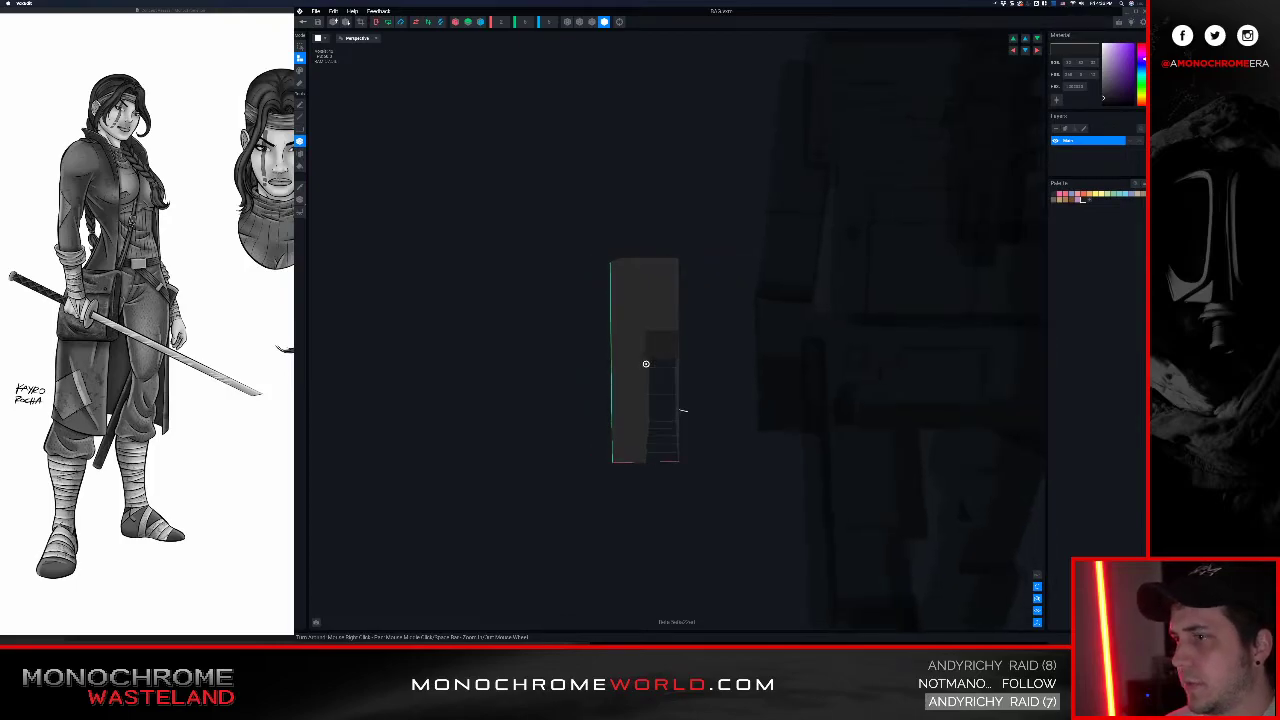
Step: Save the carved BAG model and return to the character rig
click(305, 22)
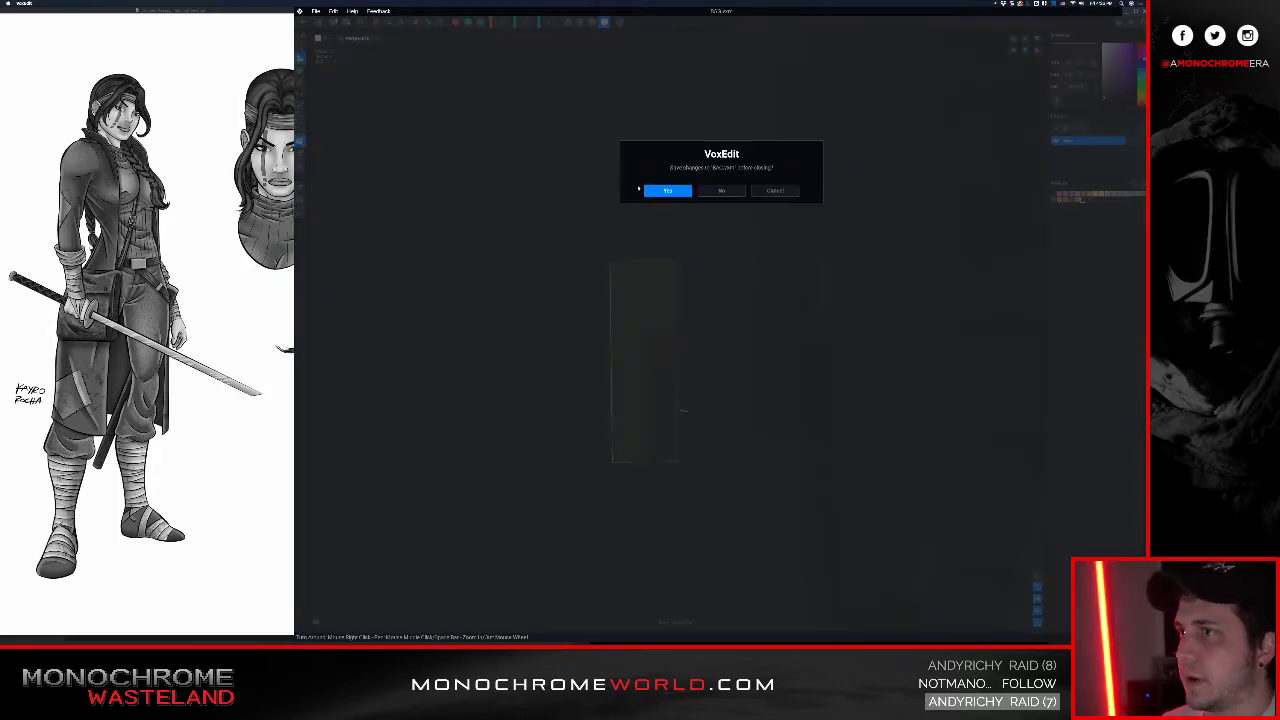
click(667, 191)
scroll(711, 161, up, 5)
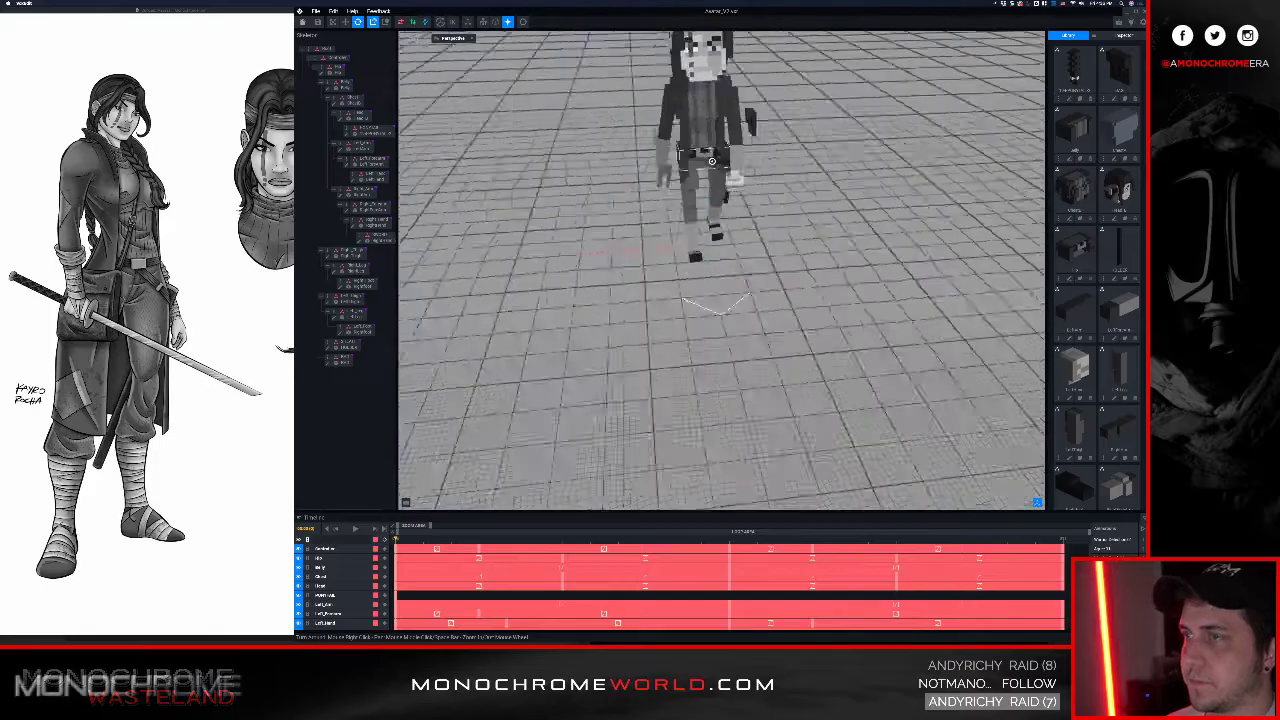
Step: Open the BAG model for editing from the character rig and turn it around the Y axis
scroll(711, 161, up, 2)
middle_drag(711, 161, 692, 265)
scroll(692, 275, up, 5)
right_drag(692, 288, 792, 252)
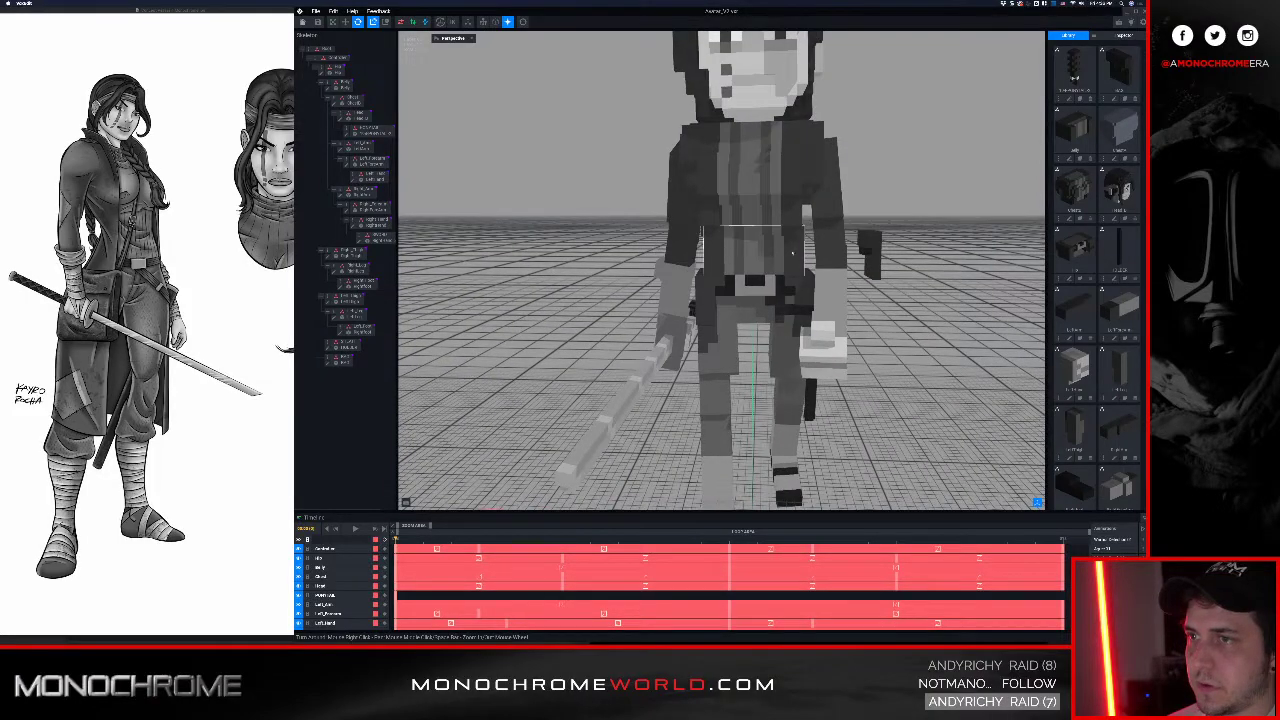
click(872, 254)
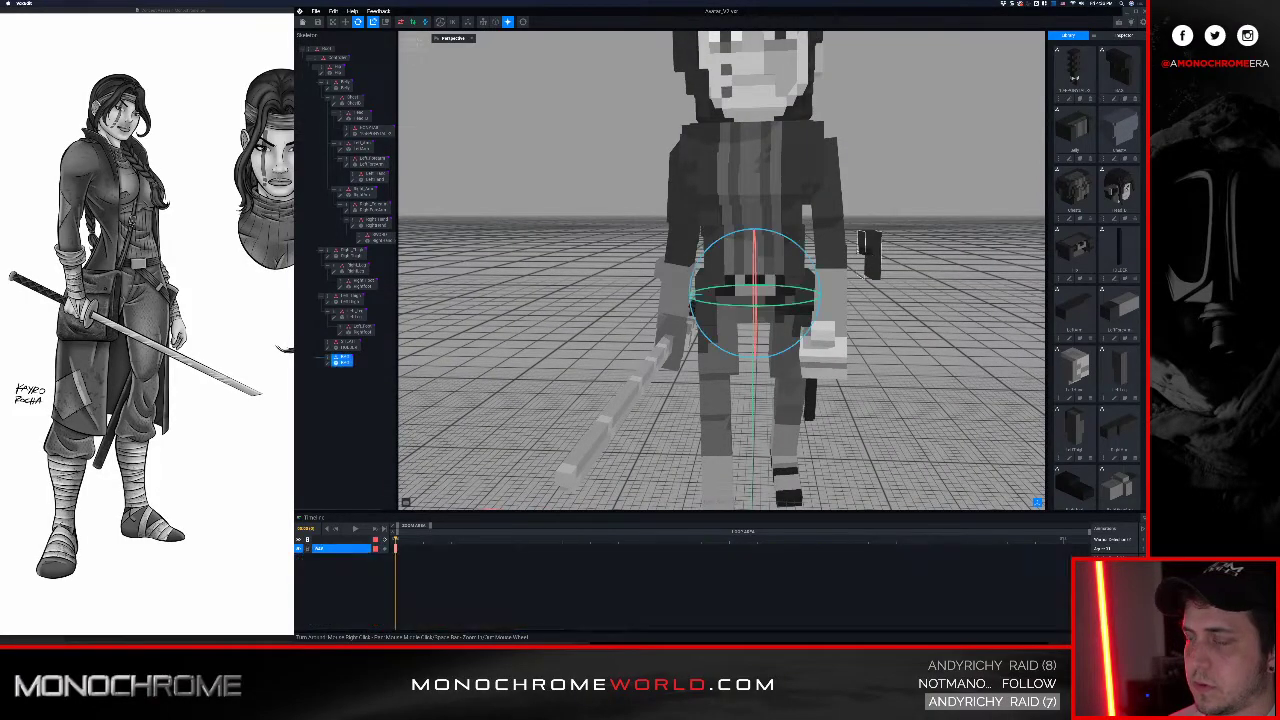
double_click(327, 362)
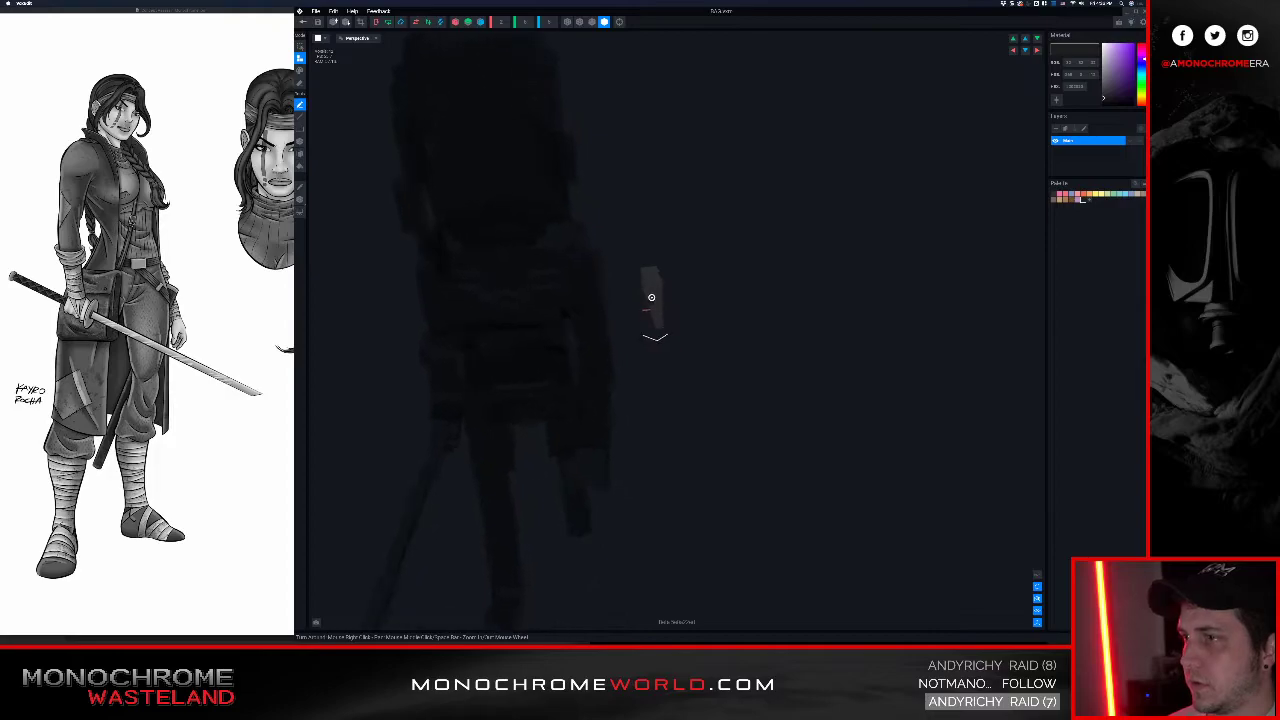
click(416, 23)
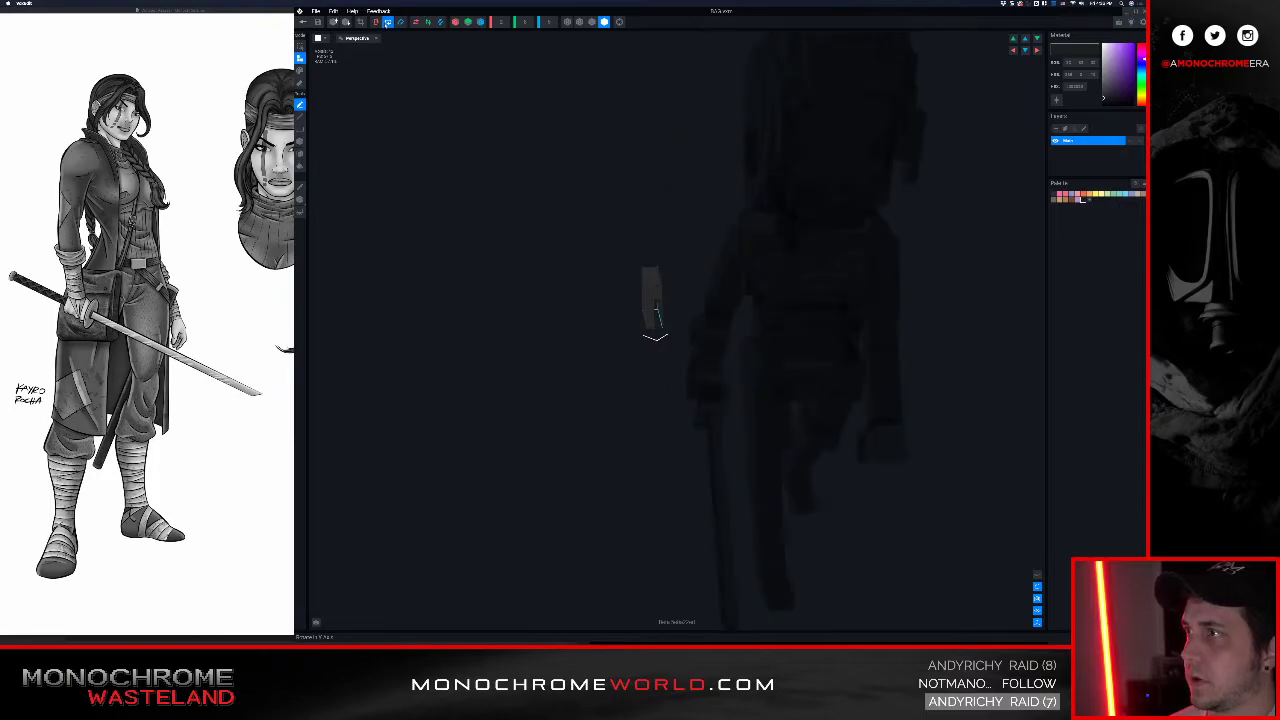
click(387, 22)
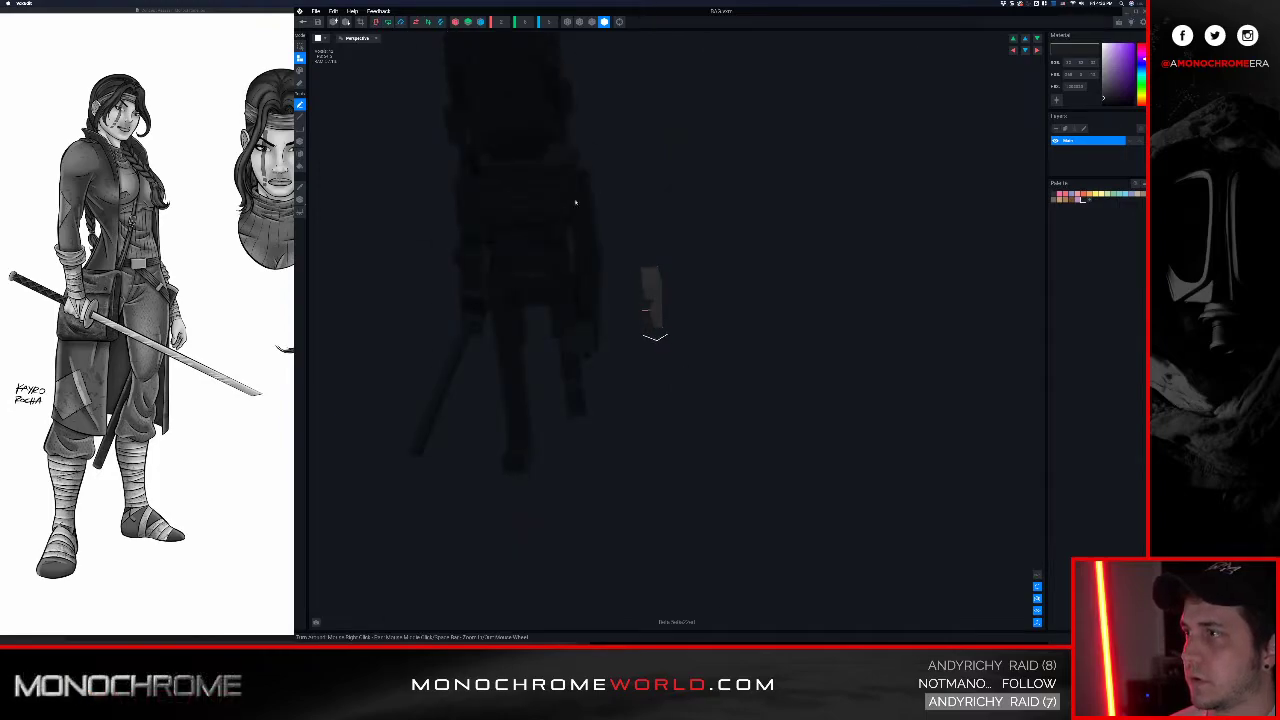
Step: Shift the bag's pivot along the X and Z axes to bring the bag close to the character's hip
click(299, 199)
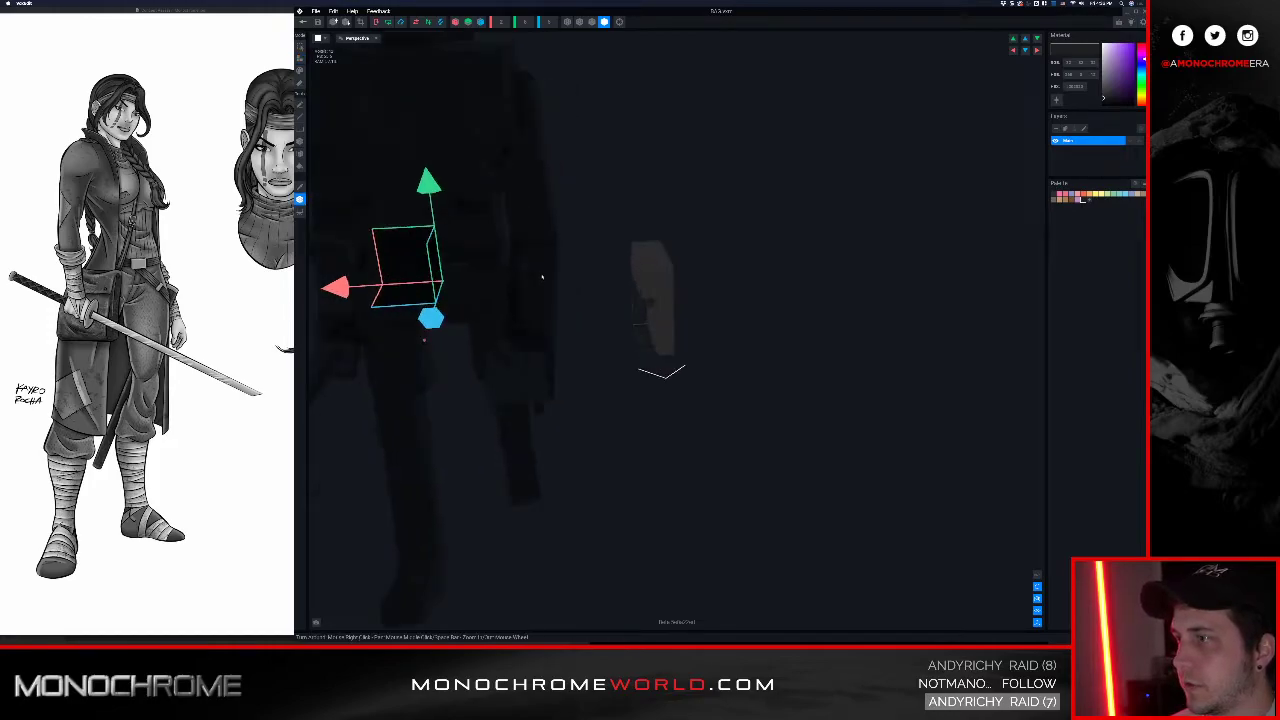
drag(447, 297, 744, 311)
right_drag(846, 188, 667, 242)
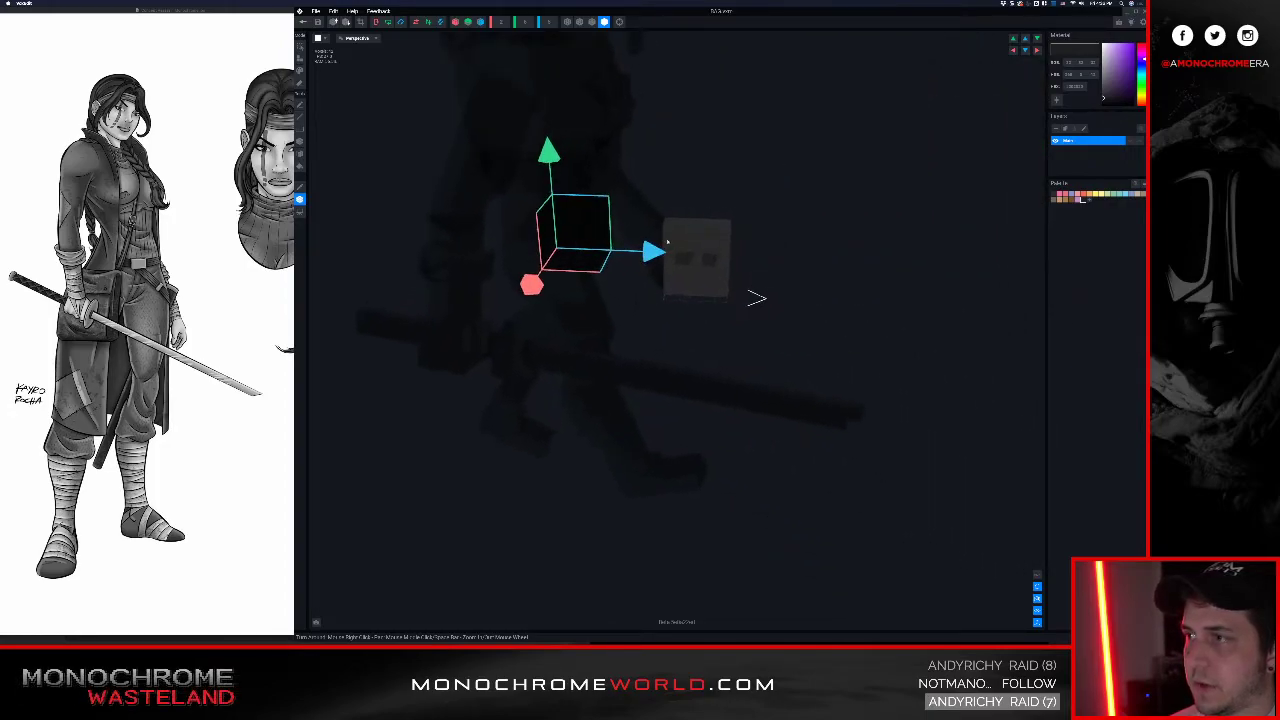
drag(652, 252, 815, 272)
right_drag(728, 187, 611, 243)
scroll(611, 243, up, 2)
middle_drag(421, 218, 519, 222)
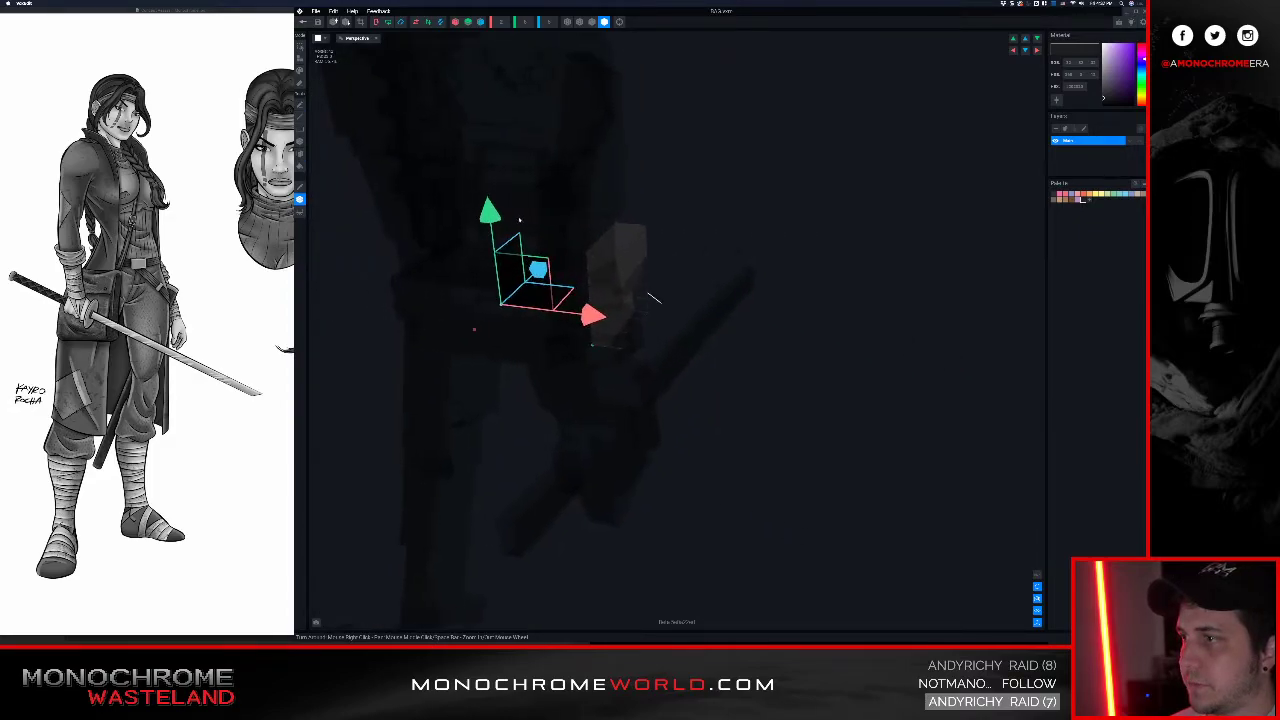
Step: Adjust the bag's pivot along the X and Y axes to align the bag with the side of the waist
scroll(651, 295, up, 5)
right_drag(651, 295, 480, 260)
scroll(480, 260, down, 4)
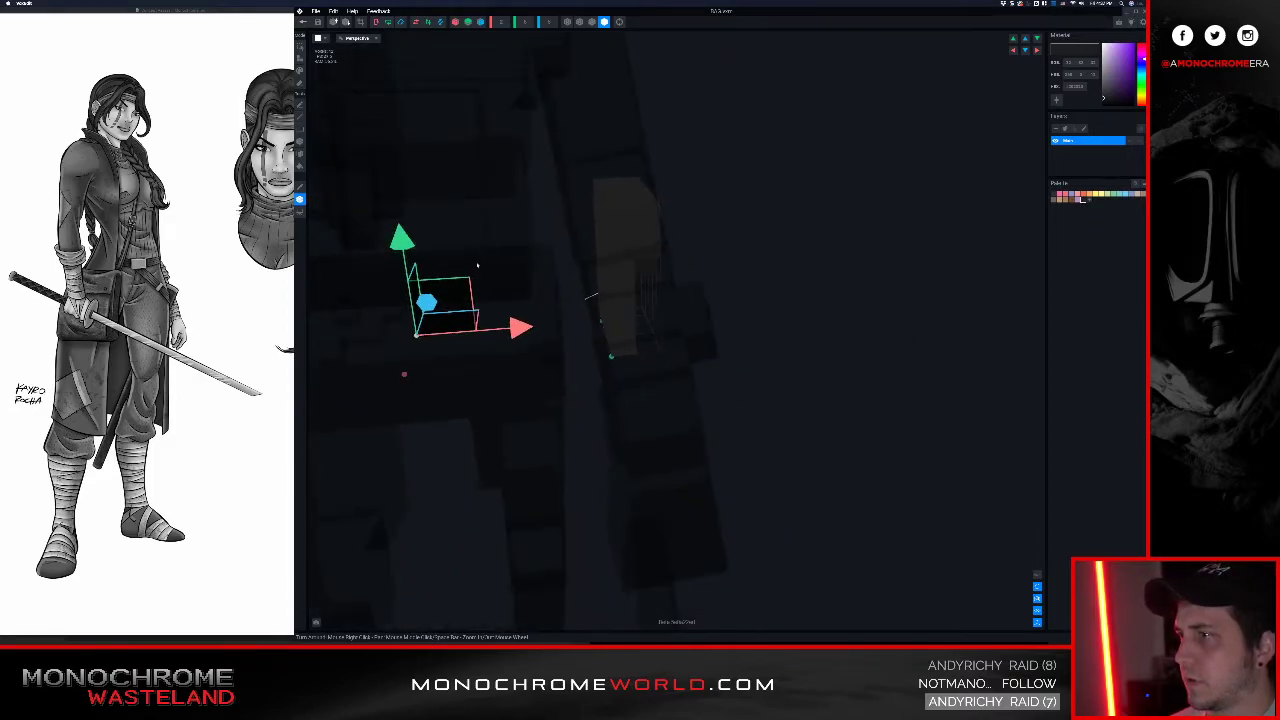
drag(520, 327, 565, 328)
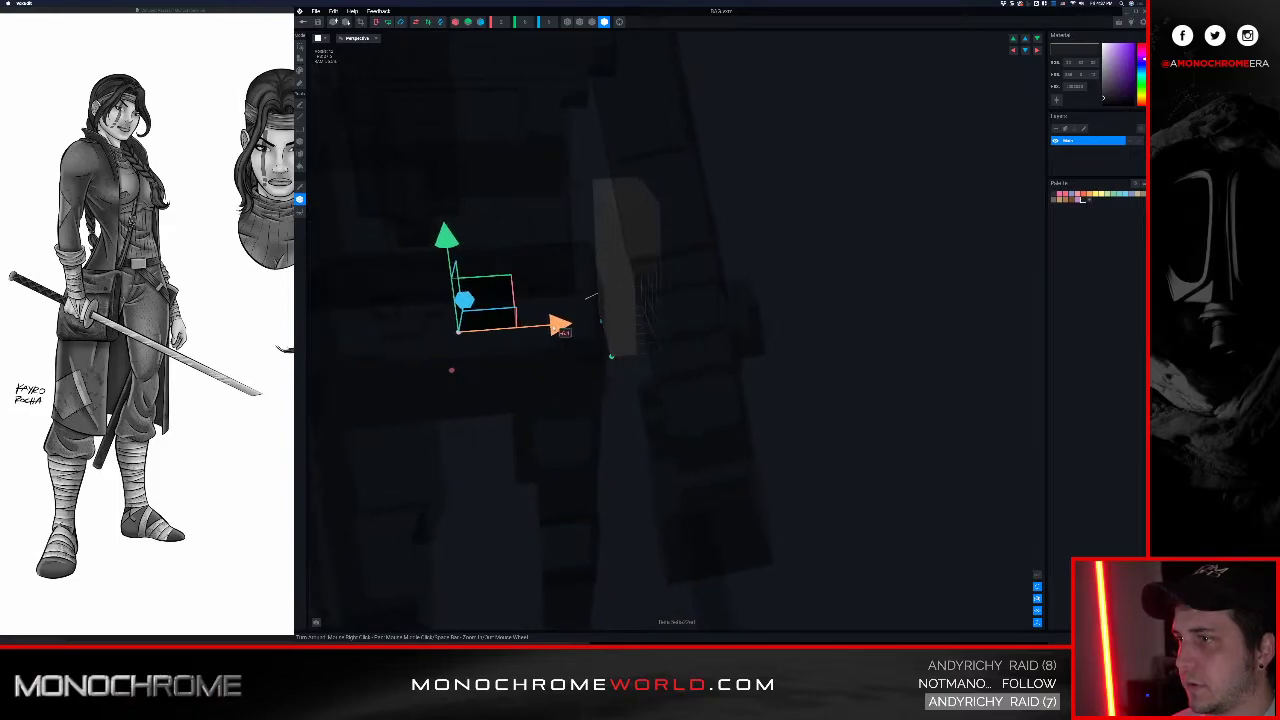
drag(446, 238, 440, 158)
right_drag(724, 204, 683, 325)
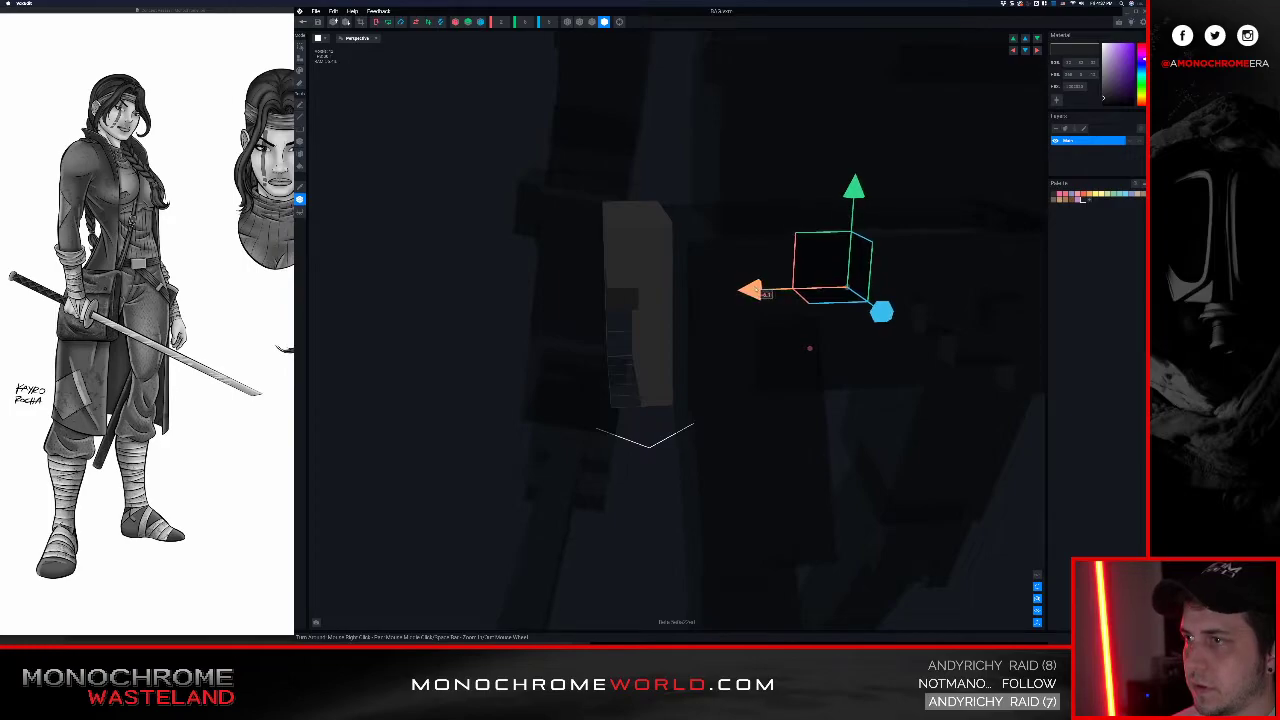
Step: Fine-tune the bag's pivot in small X and Y offsets until the bag fits closely against the side of the hip
scroll(688, 280, up, 3)
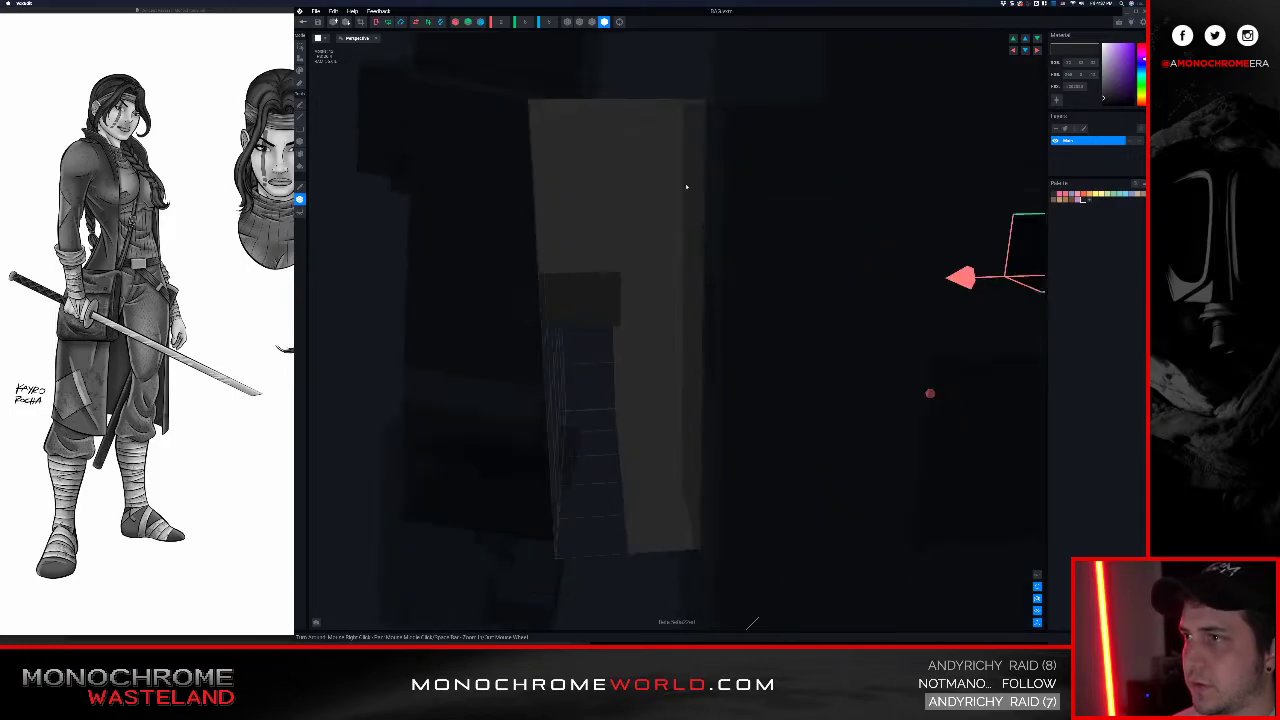
scroll(688, 152, down, 3)
scroll(678, 213, up, 3)
scroll(708, 204, down, 3)
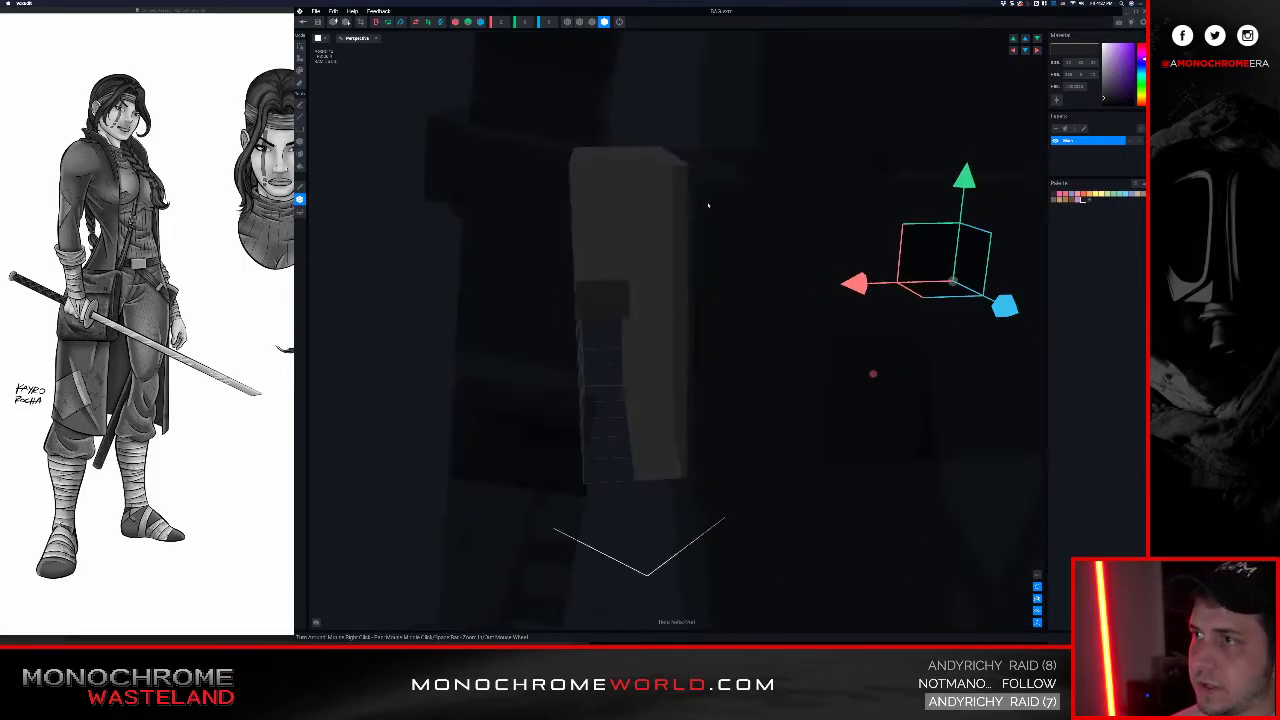
middle_drag(708, 204, 676, 198)
drag(826, 281, 833, 281)
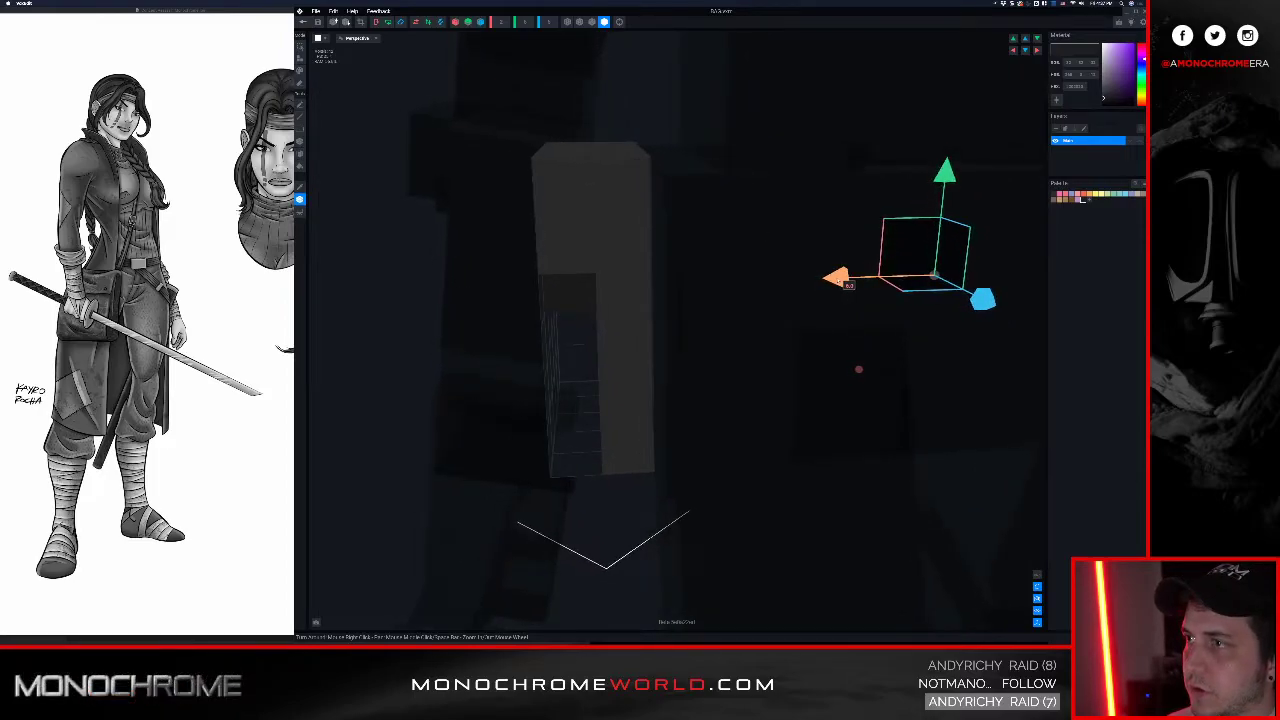
right_drag(651, 297, 651, 297)
scroll(763, 249, up, 6)
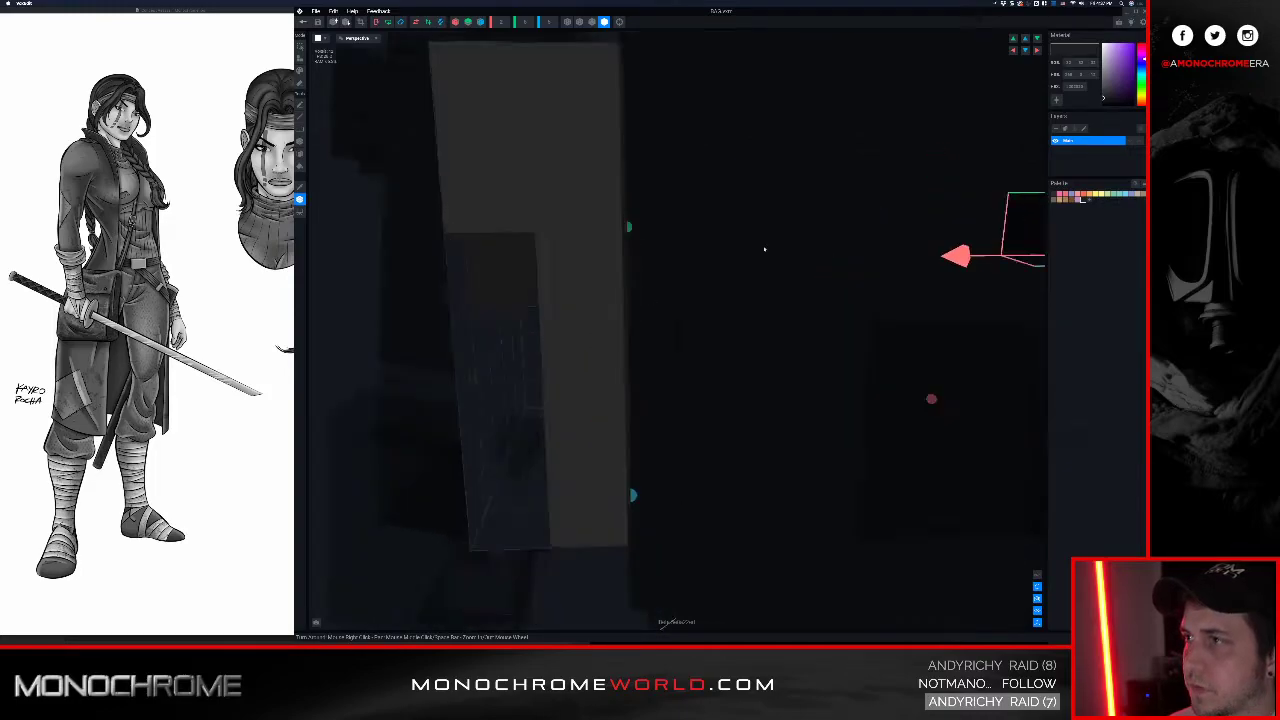
middle_drag(763, 249, 850, 440)
scroll(686, 183, down, 5)
mouse_move(686, 183)
right_down()
mouse_move(651, 297)
mouse_move(687, 183)
right_up()
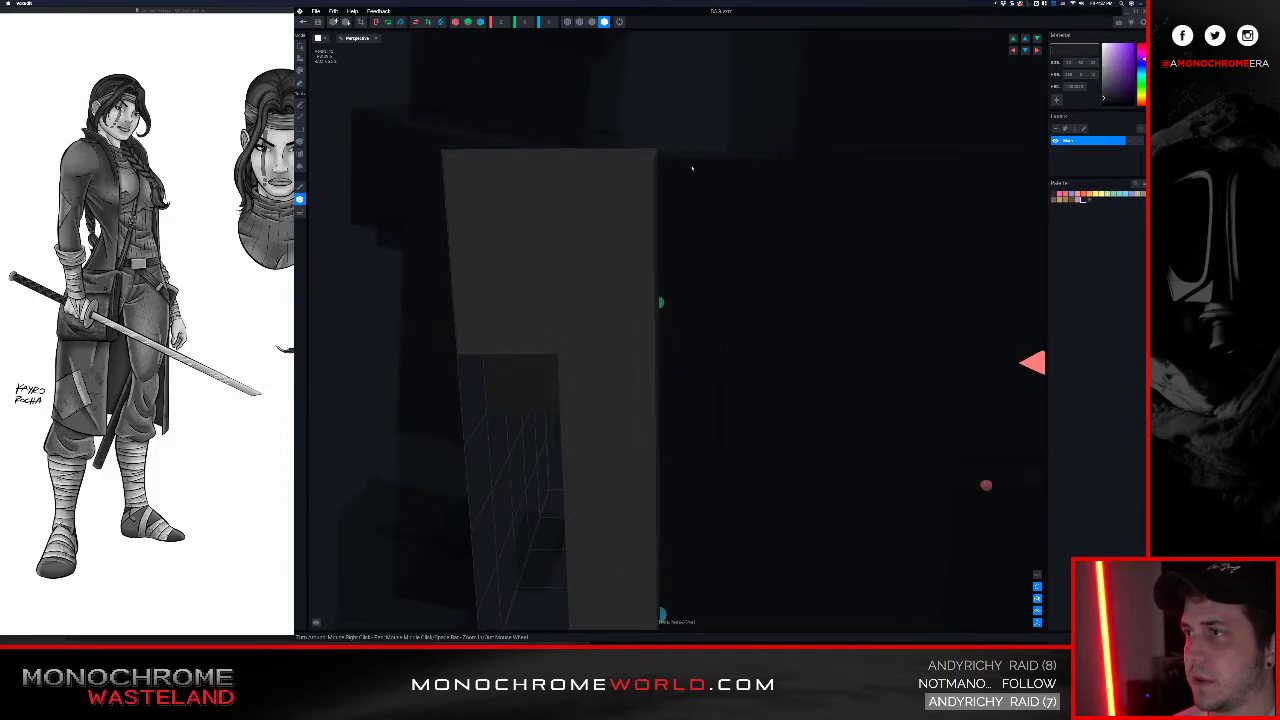
scroll(690, 167, down, 3)
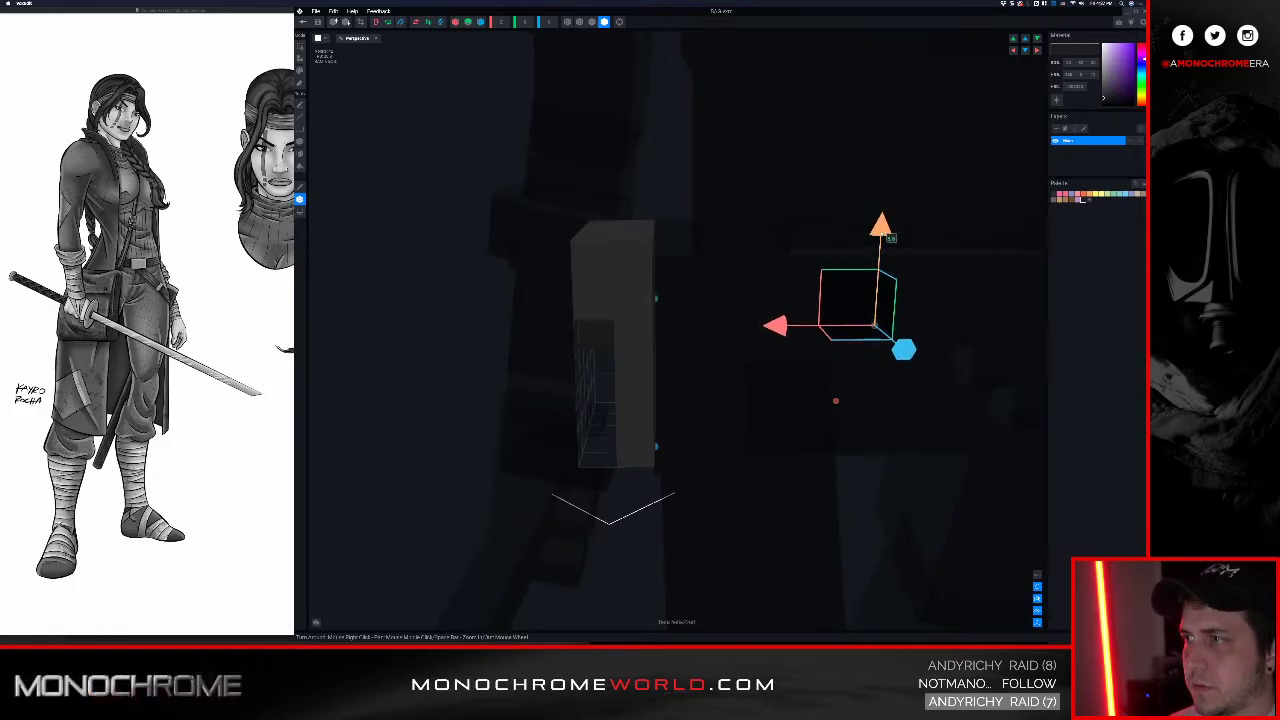
right_drag(651, 297, 726, 269)
scroll(629, 249, down, 5)
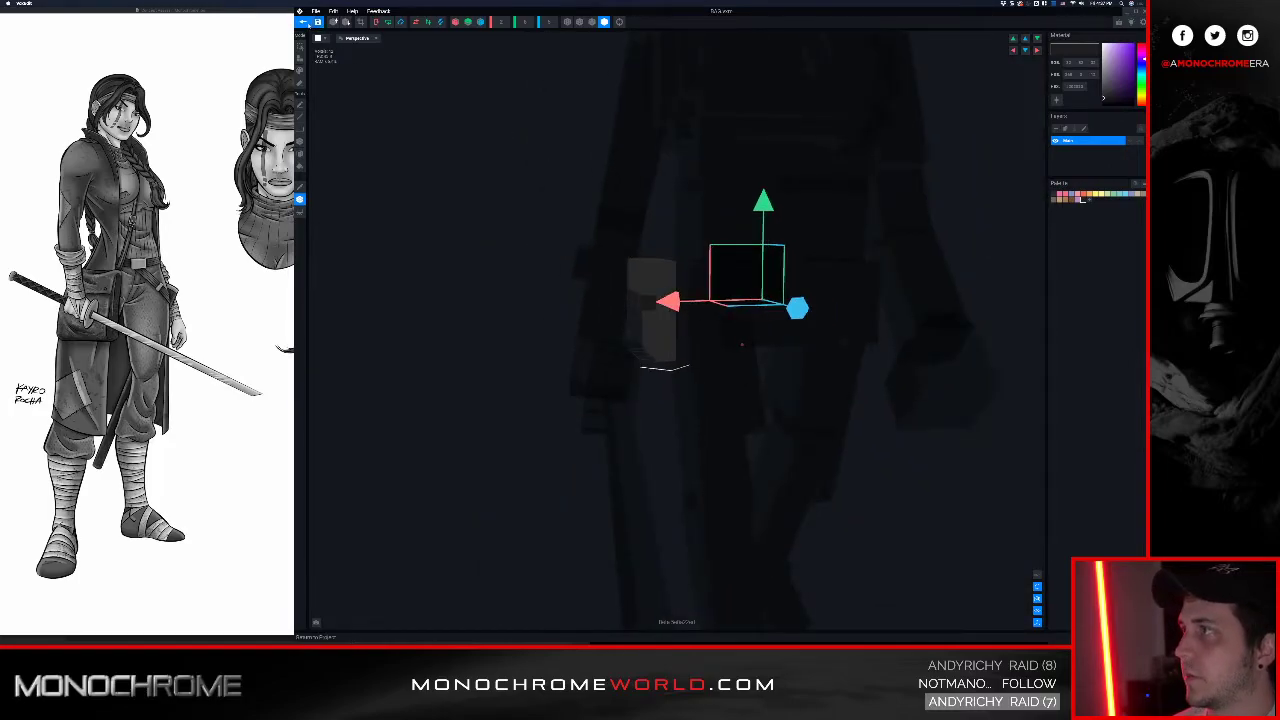
Step: Save the repositioned BAG model, return to the rig and check the bag from all sides while the animation plays
click(304, 22)
click(664, 189)
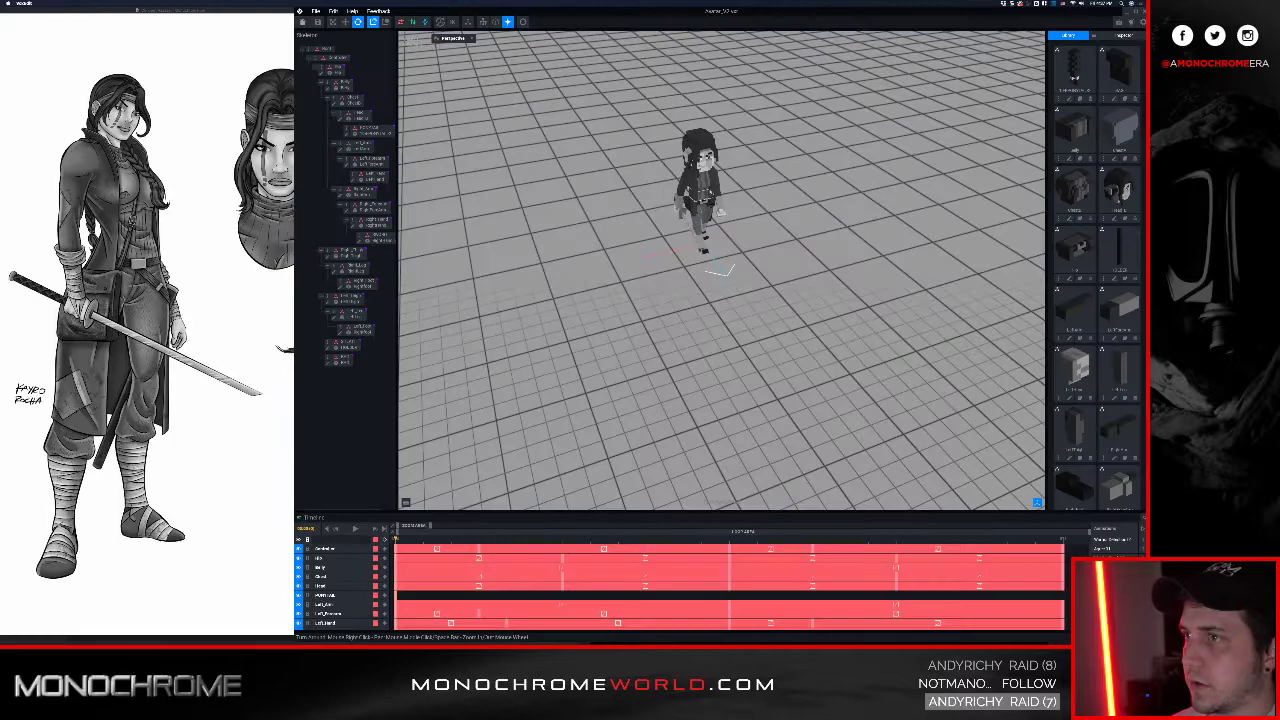
right_drag(664, 215, 704, 187)
scroll(704, 187, up, 10)
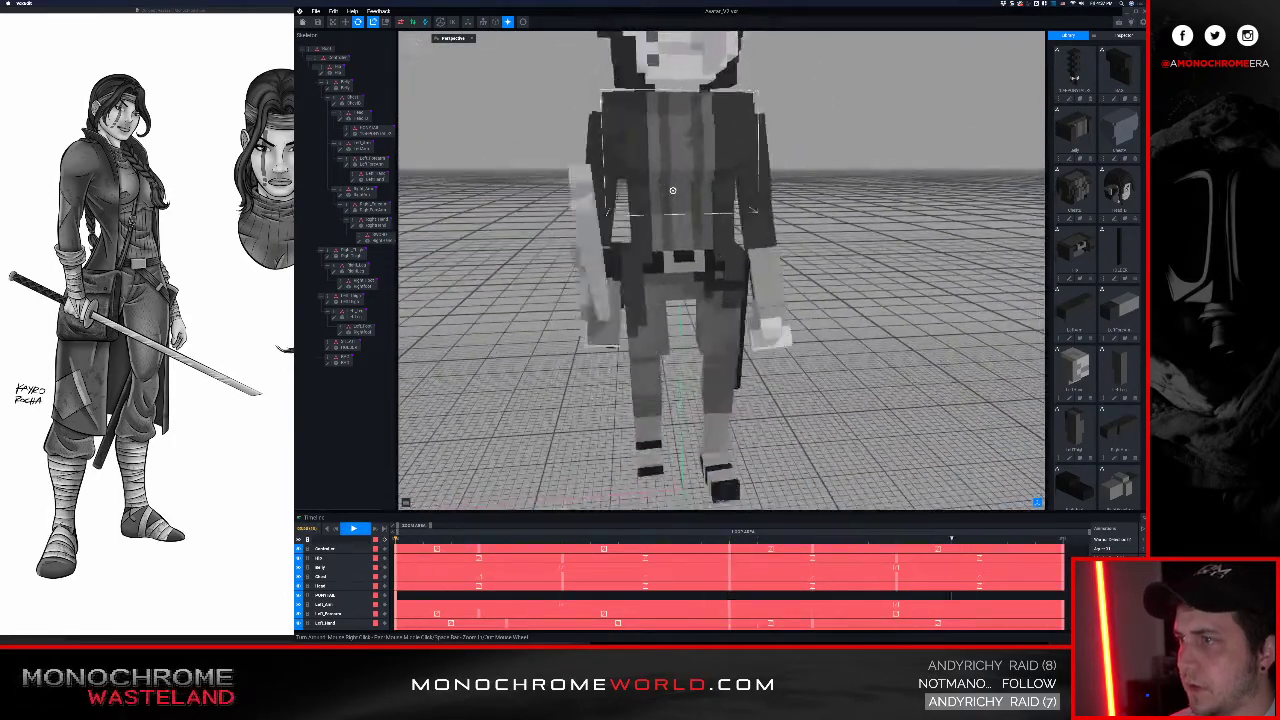
right_drag(704, 190, 790, 206)
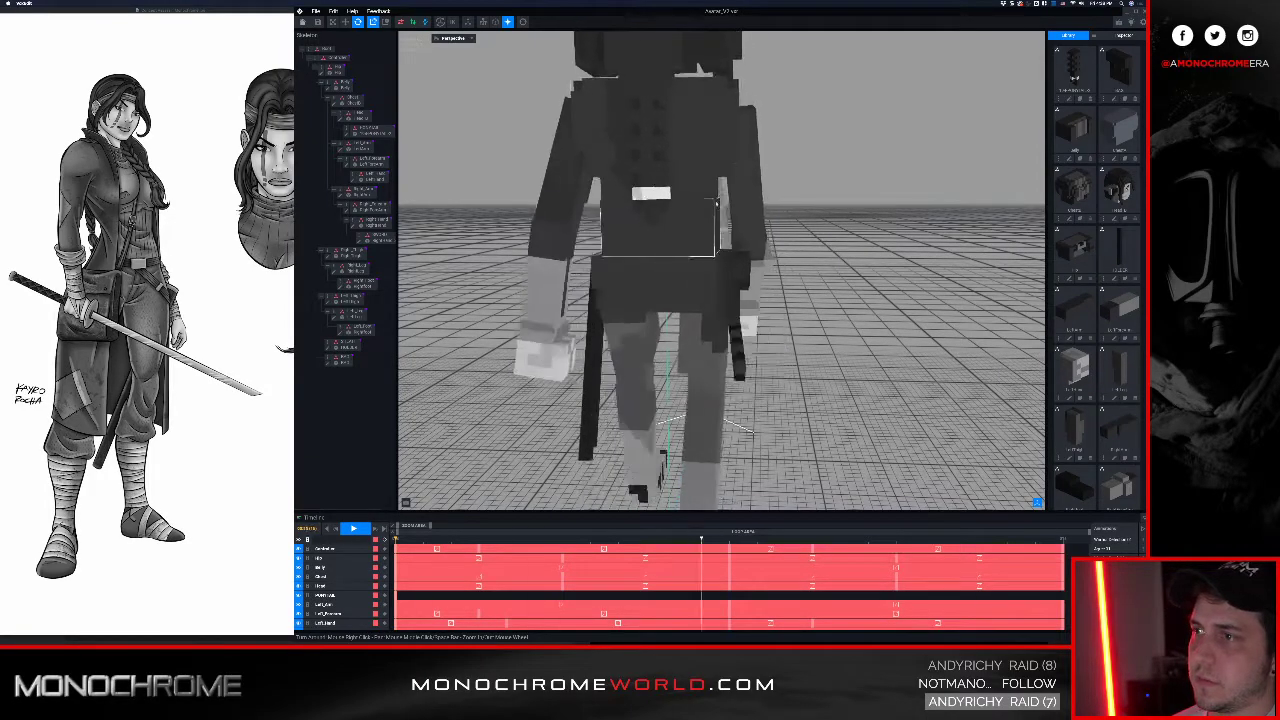
right_drag(705, 213, 707, 241)
right_drag(727, 286, 642, 232)
right_drag(800, 257, 727, 283)
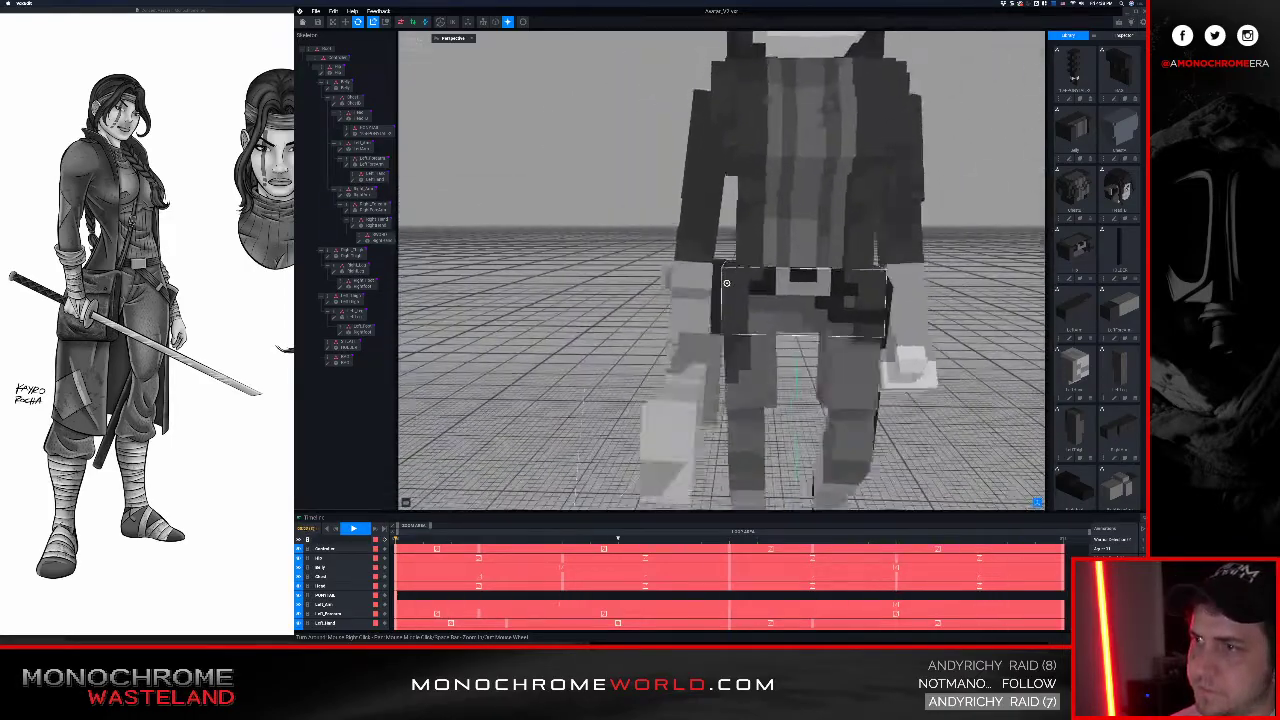
Step: Stop the animation, reopen the BAG model and rotate it around the Y axis to face the character's back
key(space)
click(715, 287)
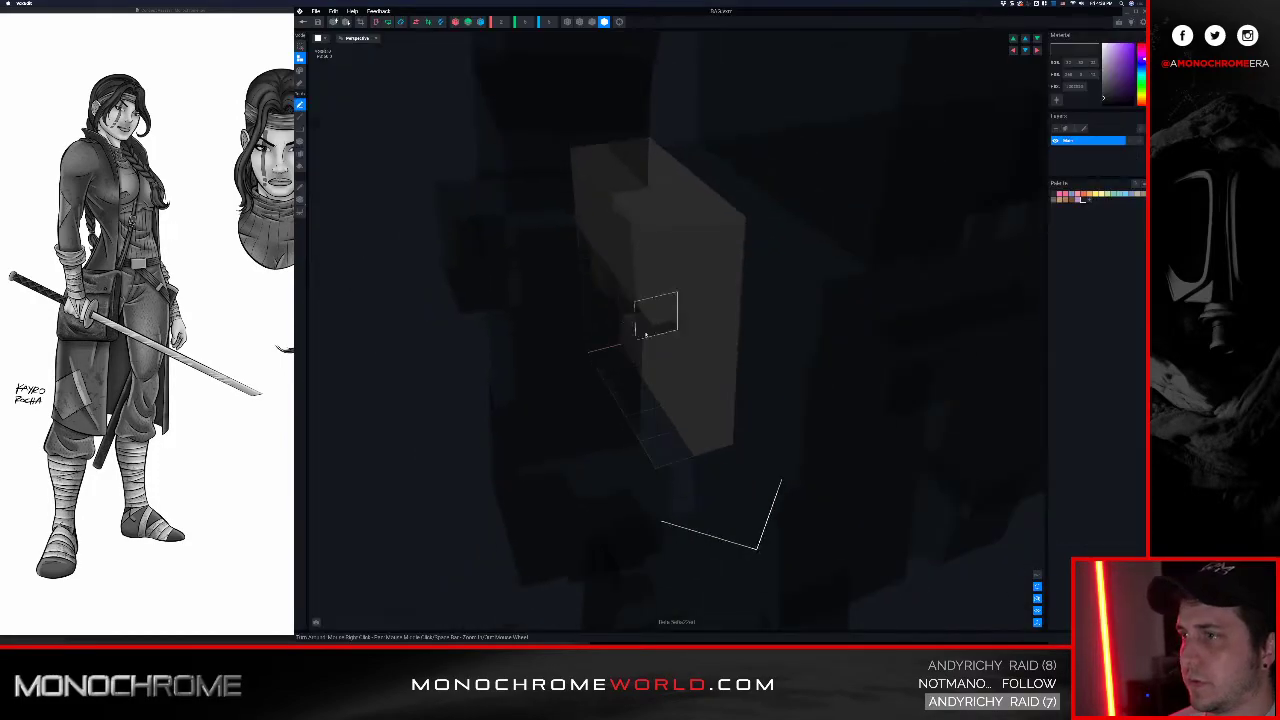
right_drag(639, 326, 639, 326)
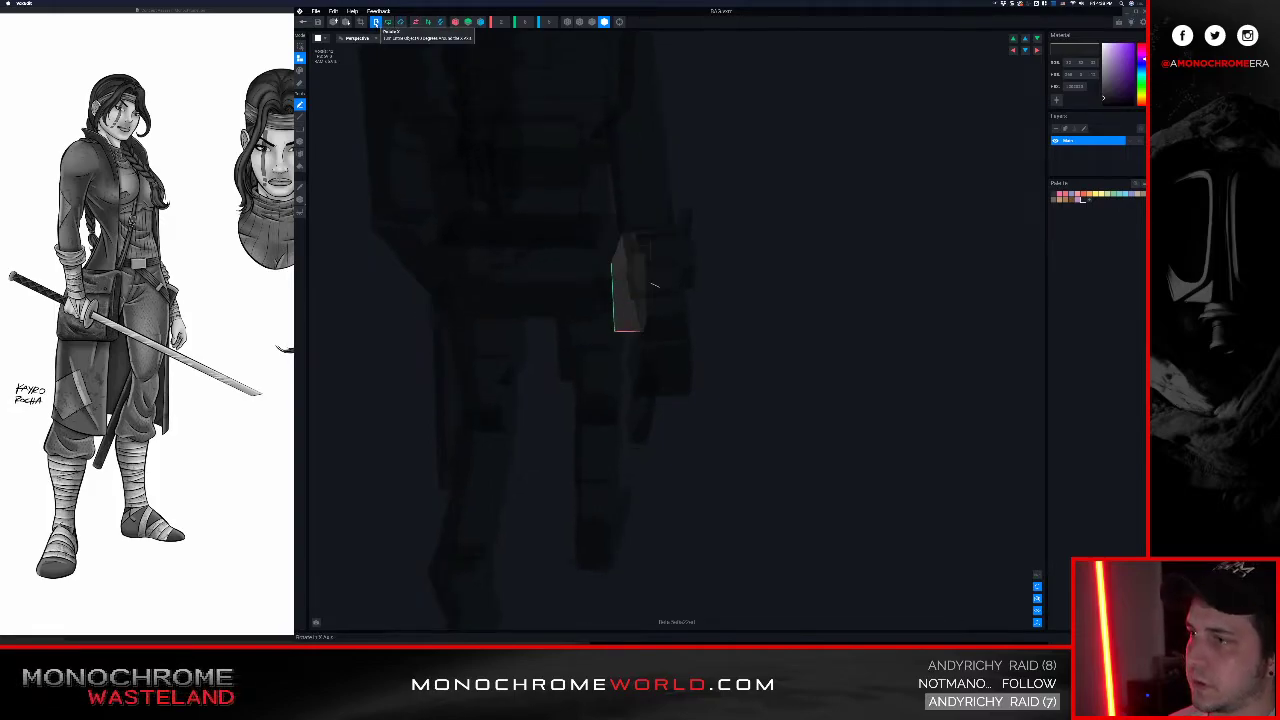
click(388, 23)
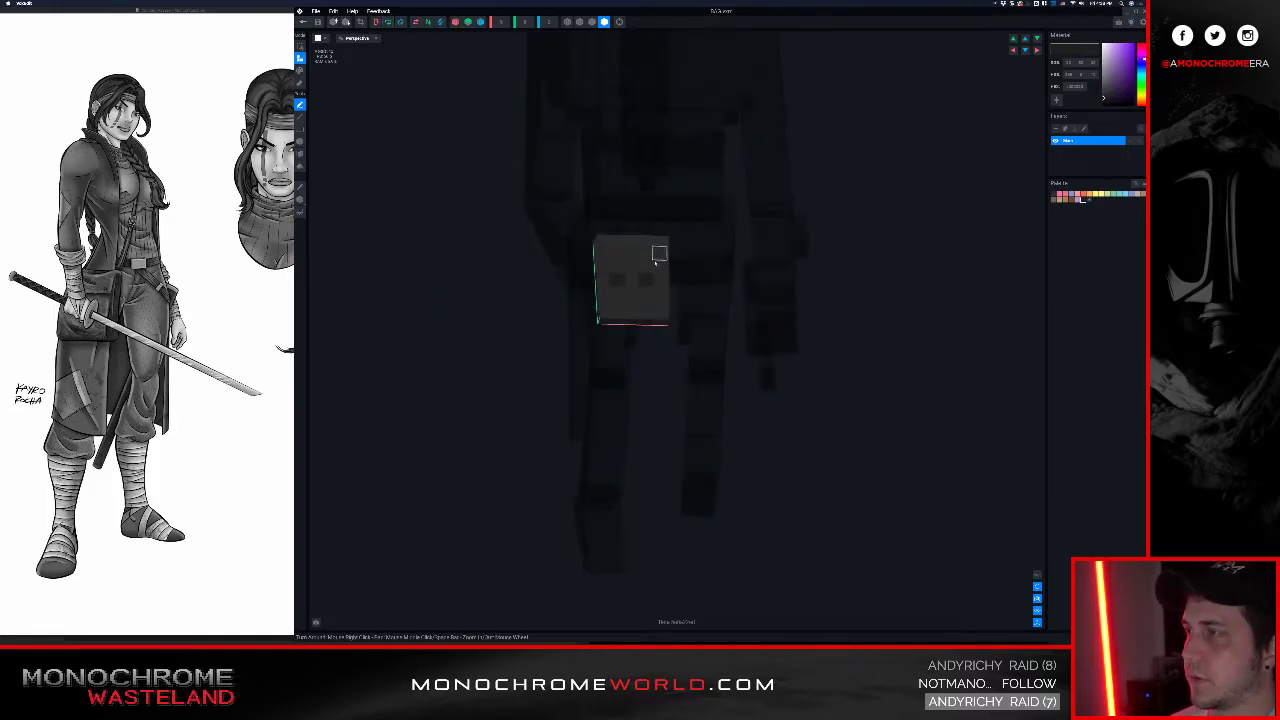
click(303, 200)
Step: Reposition the rotated bag's pivot along the Z and Y axes to seat the bag against the back of the waist
right_drag(638, 326, 638, 326)
right_drag(632, 213, 817, 210)
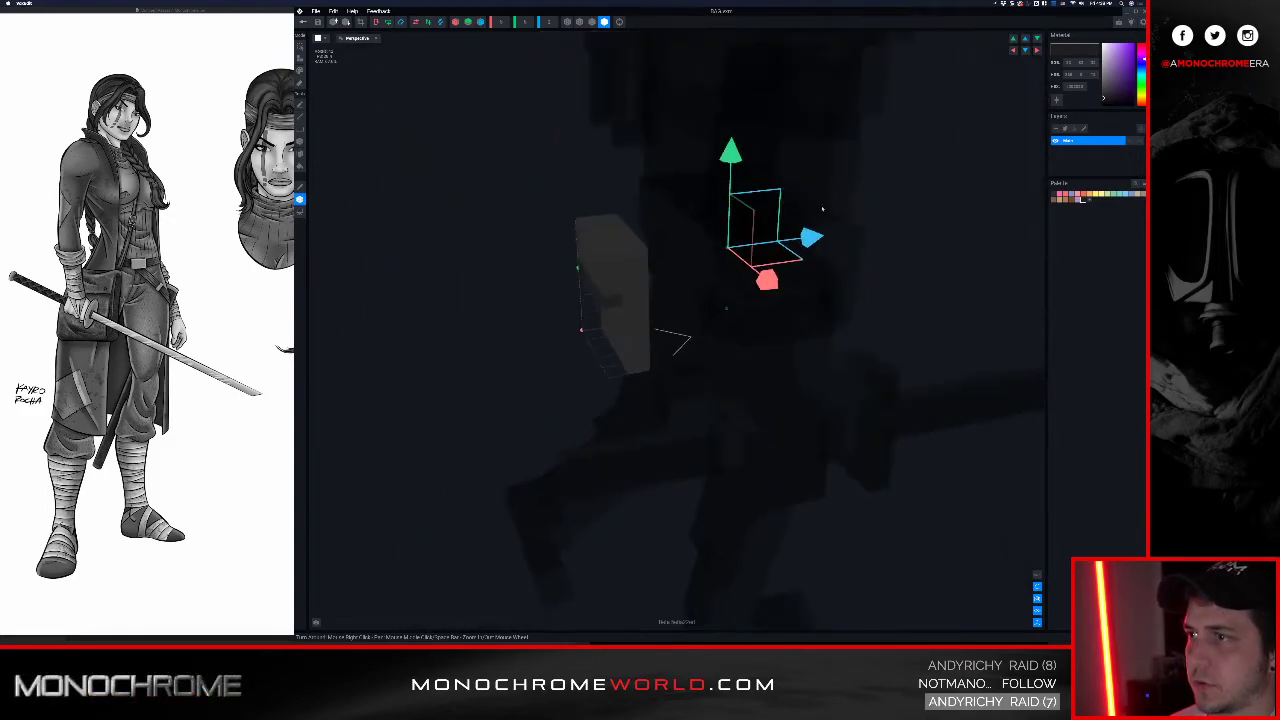
drag(810, 236, 758, 245)
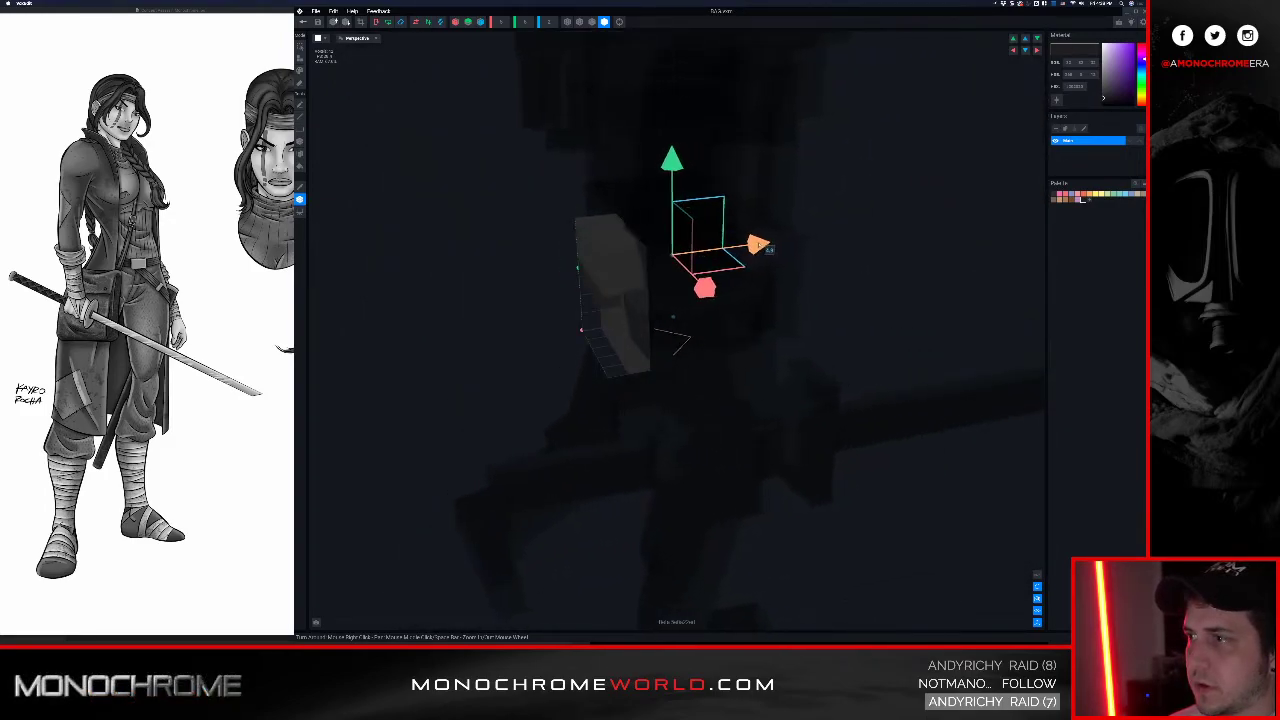
right_drag(757, 245, 693, 252)
drag(680, 204, 679, 74)
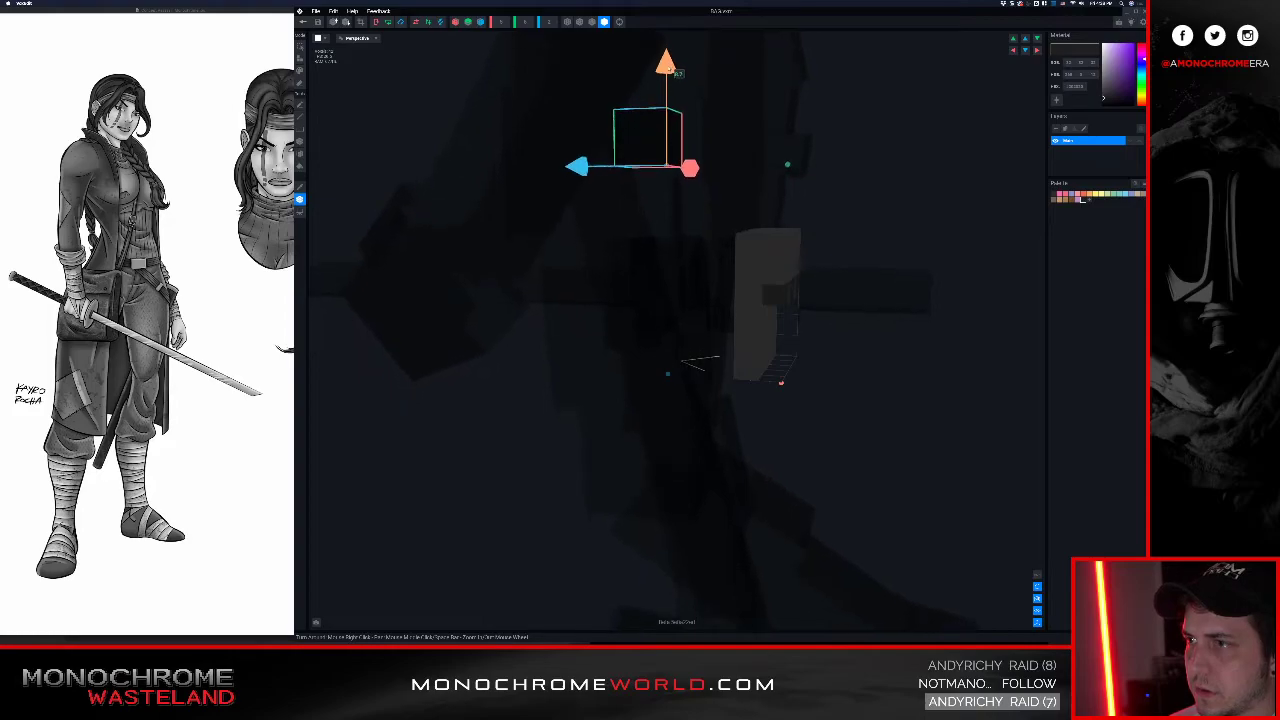
right_drag(758, 220, 764, 258)
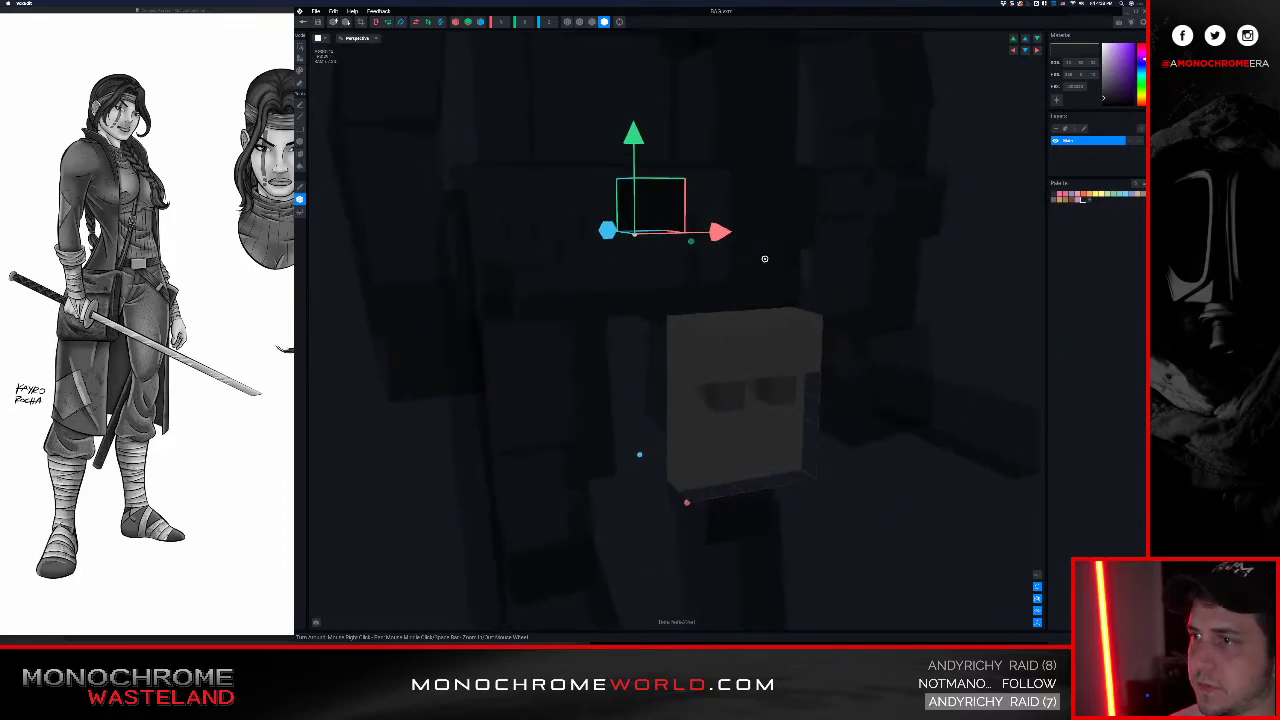
drag(634, 135, 642, 273)
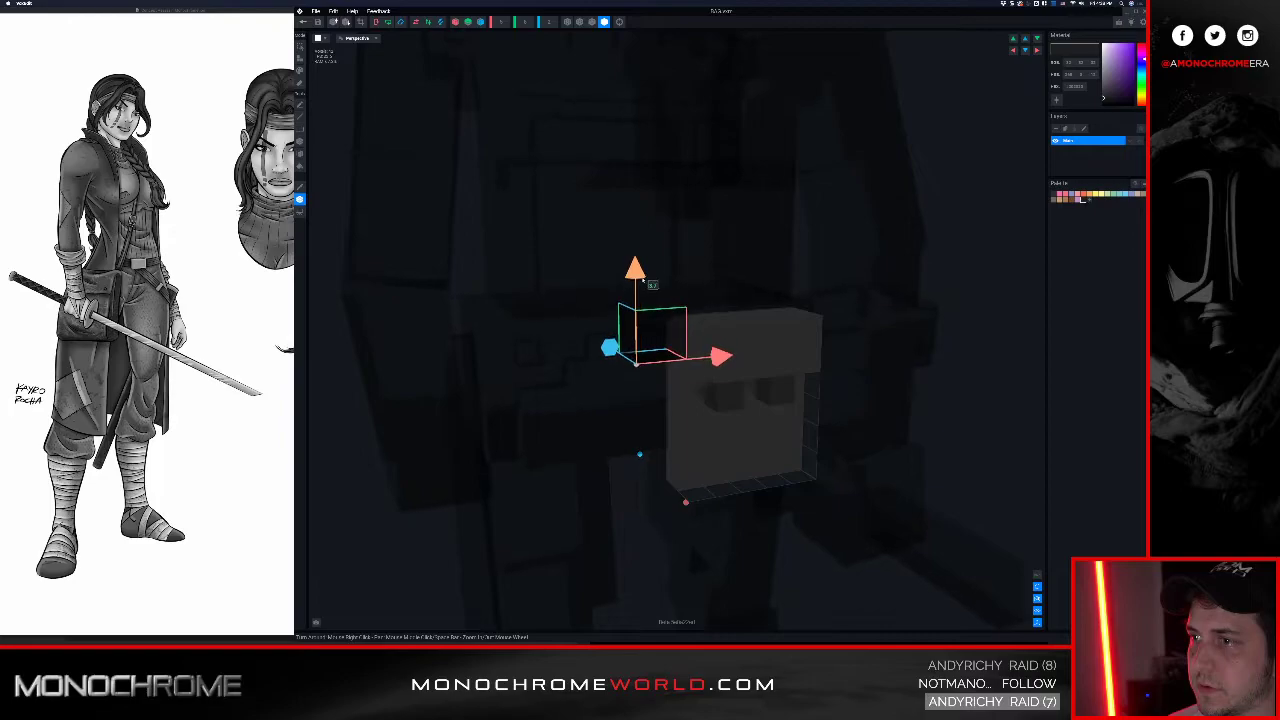
right_drag(773, 350, 771, 347)
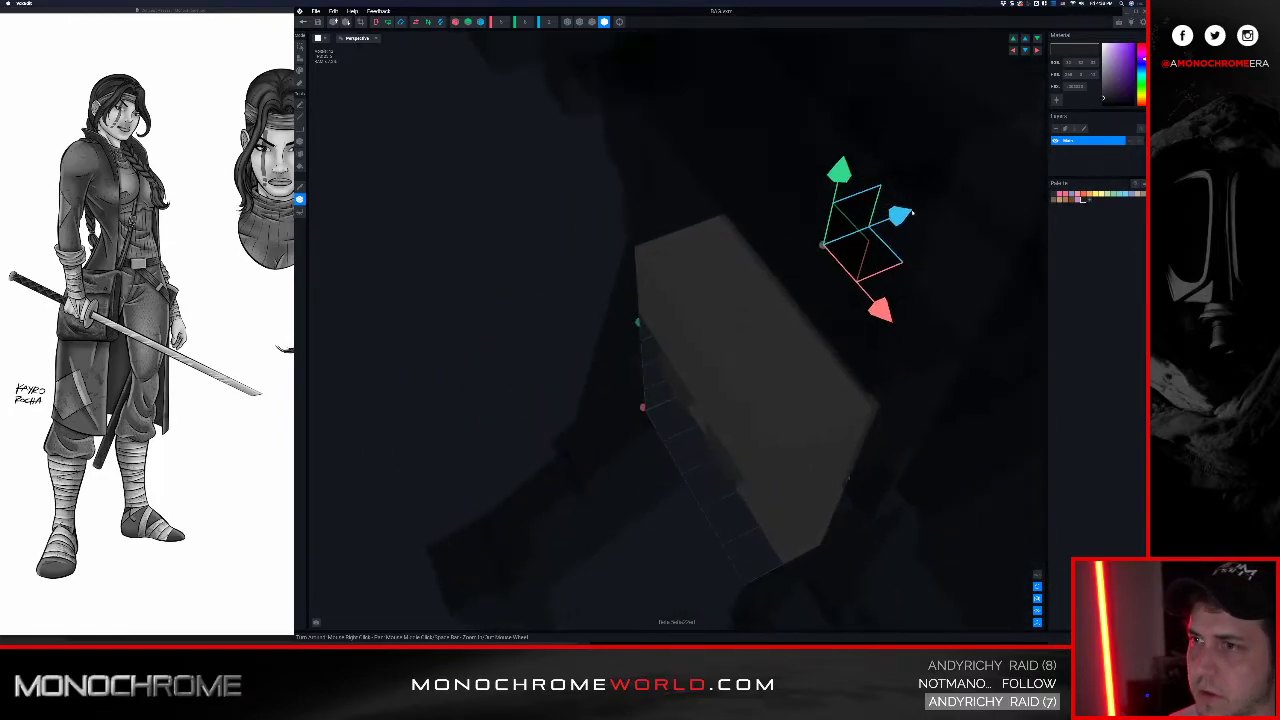
drag(897, 221, 899, 220)
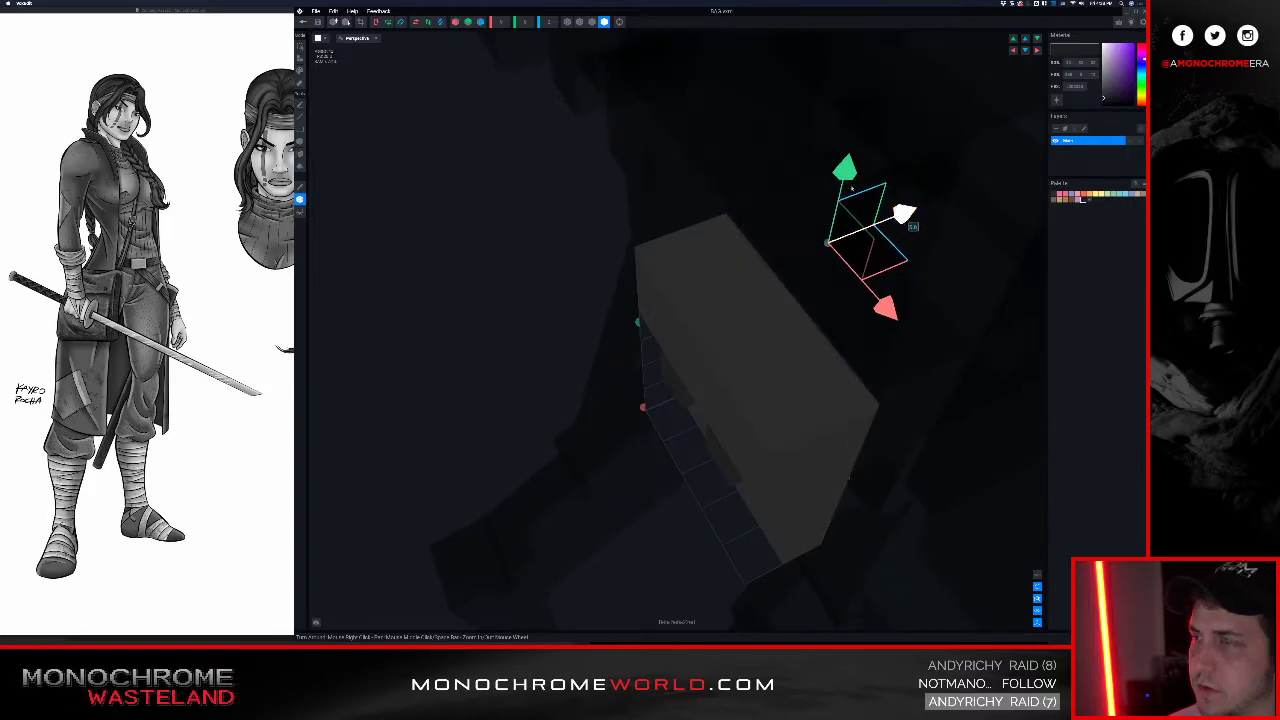
Step: Save the rotated BAG model, return to the rig and play the animation to inspect the bag from behind
click(306, 23)
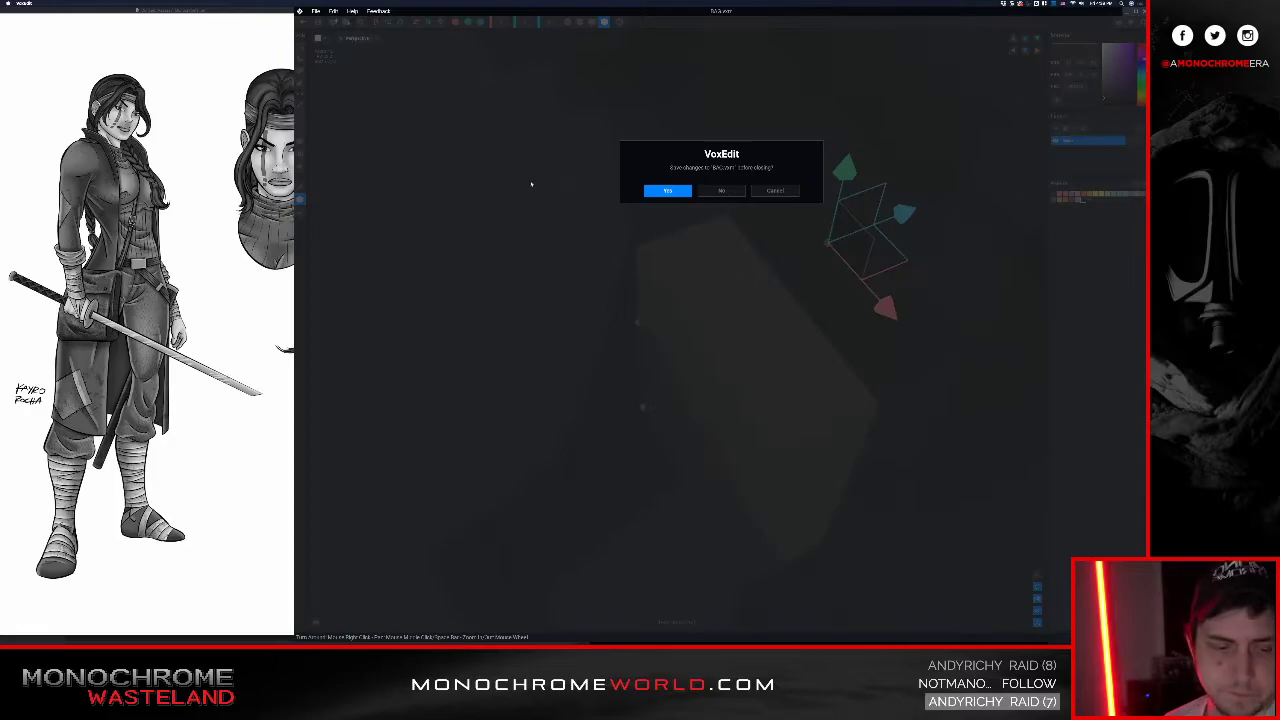
click(658, 191)
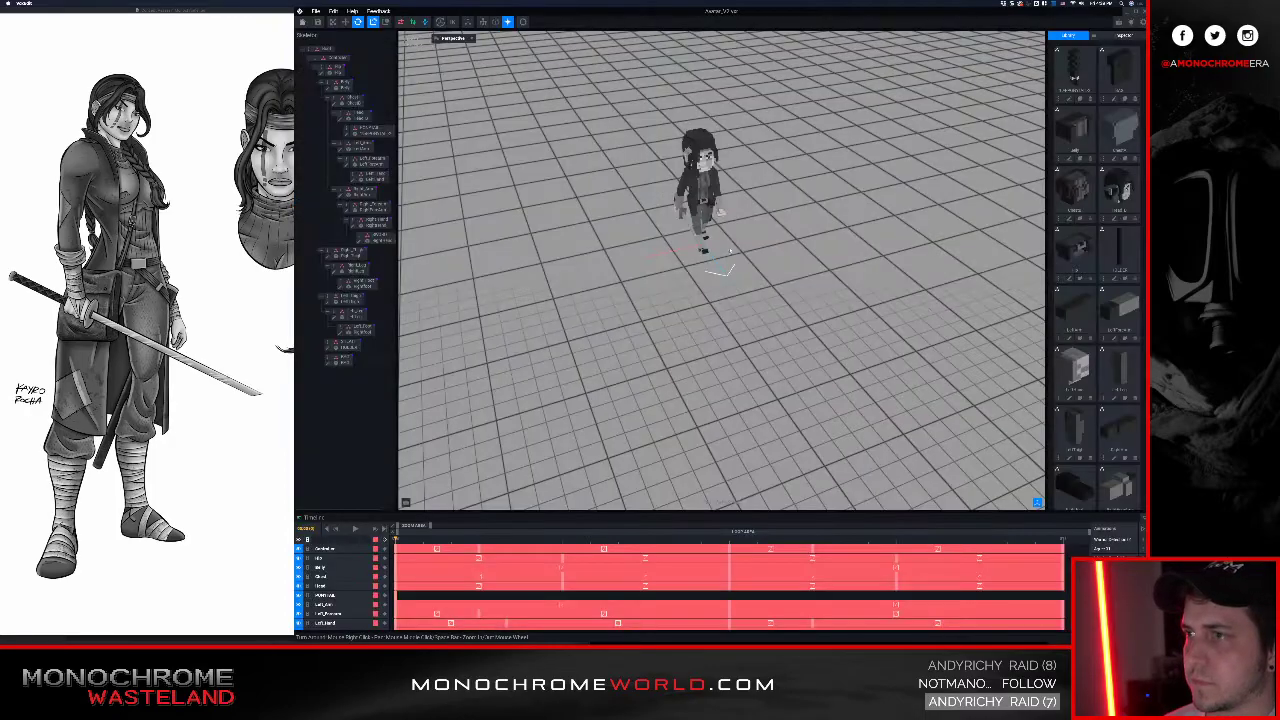
scroll(704, 190, up, 5)
middle_drag(704, 190, 720, 325)
right_drag(720, 325, 784, 198)
right_drag(676, 345, 683, 308)
key(space)
scroll(698, 309, up, 5)
scroll(687, 308, down, 4)
right_drag(687, 336, 686, 334)
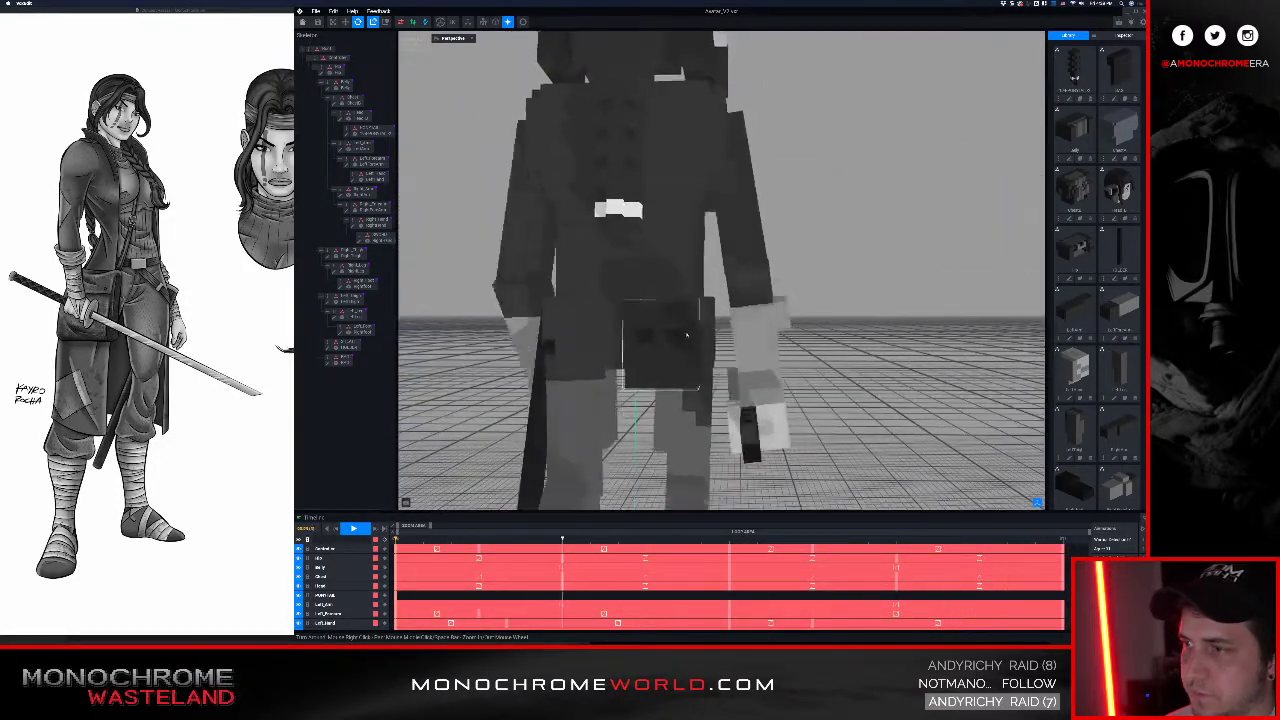
Step: Pause the current animation and switch between the rig's animations to check the bag from behind in different poses
key(space)
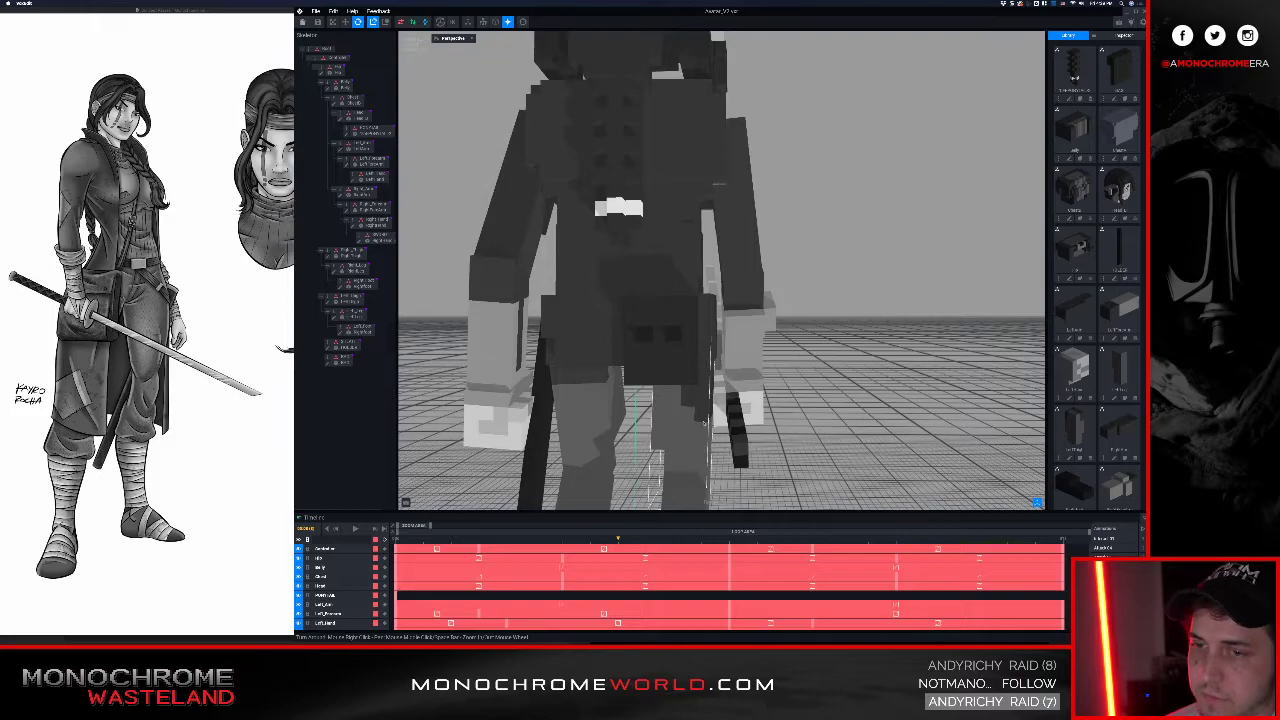
middle_drag(704, 423, 700, 333)
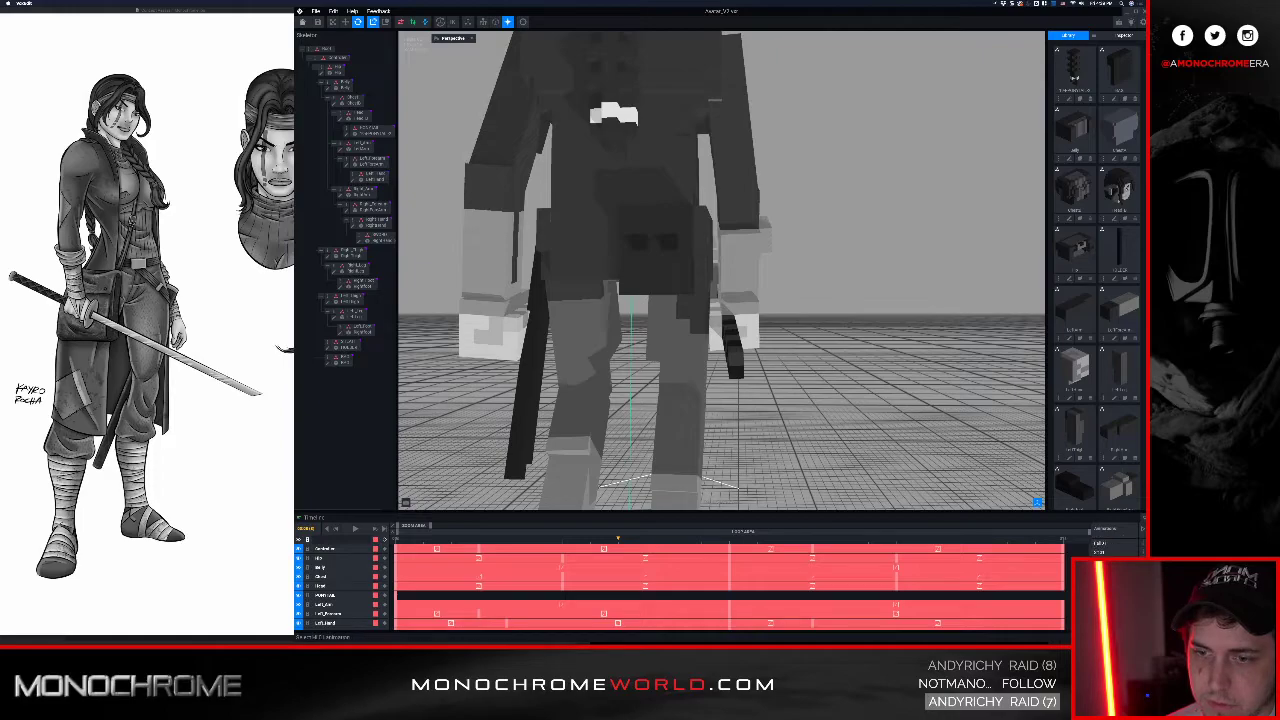
click(1102, 582)
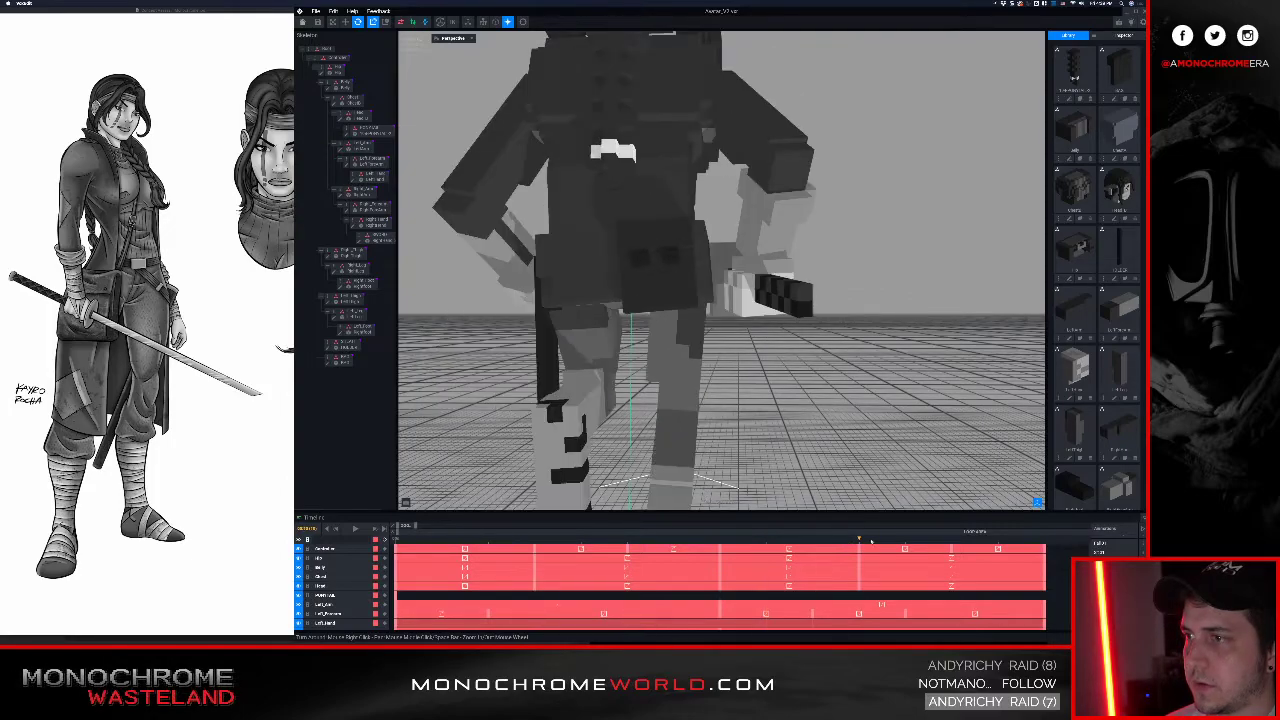
drag(1112, 545, 1125, 560)
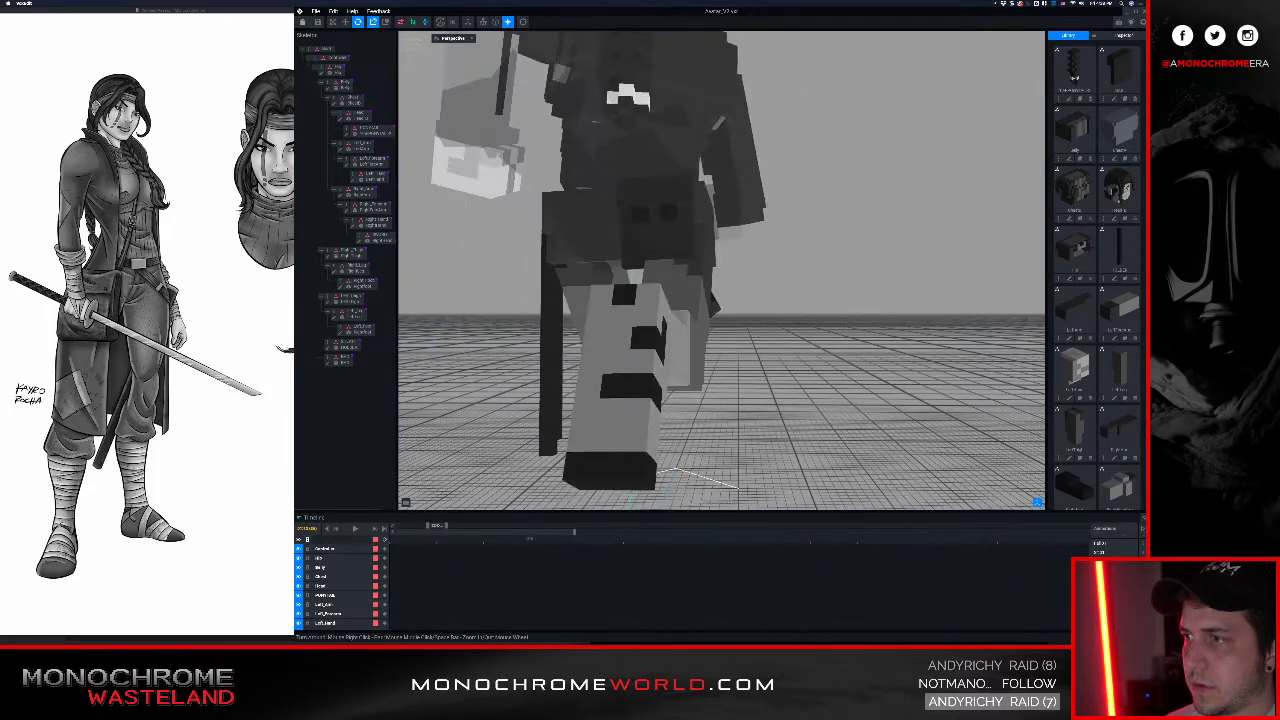
Step: Open the BAG model for voxel editing and adjust its pivot along the Y axis
right_drag(623, 252, 692, 265)
scroll(634, 256, up, 5)
click(692, 265)
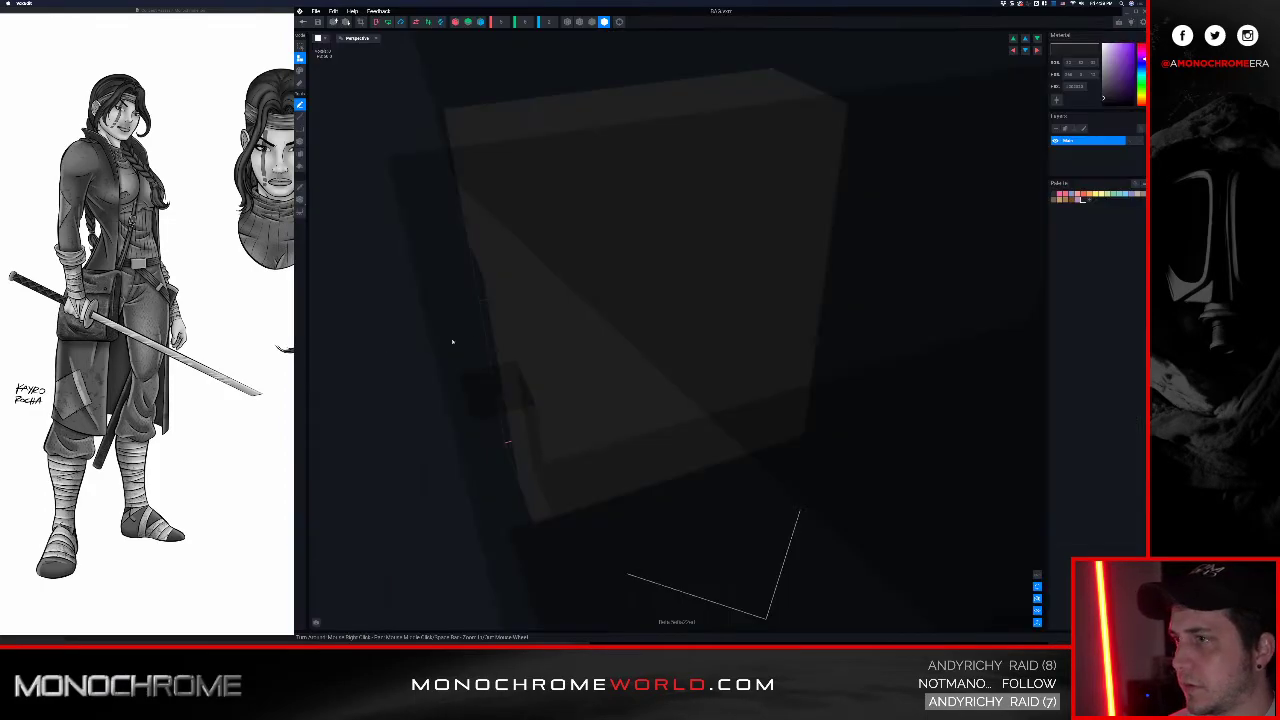
mouse_move(451, 343)
right_down()
mouse_move(651, 294)
mouse_move(543, 321)
right_up()
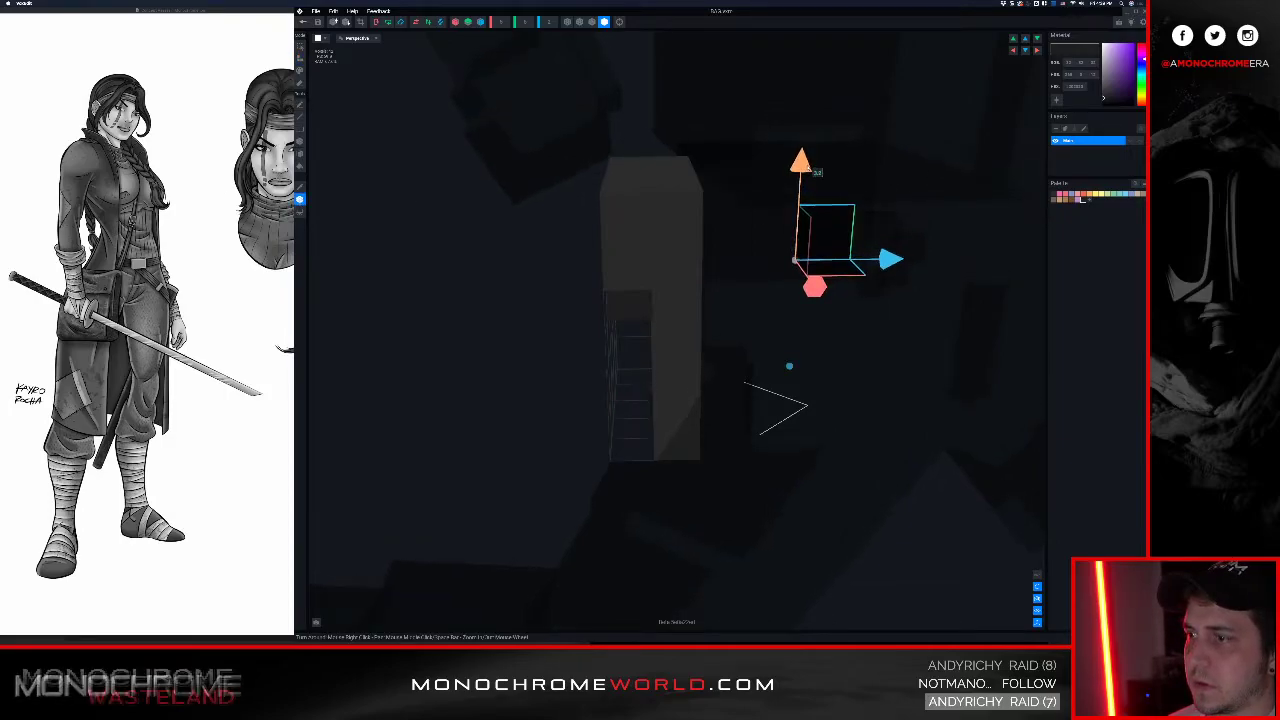
right_drag(751, 271, 651, 297)
mouse_move(752, 279)
right_down()
mouse_move(651, 296)
mouse_move(755, 280)
right_up()
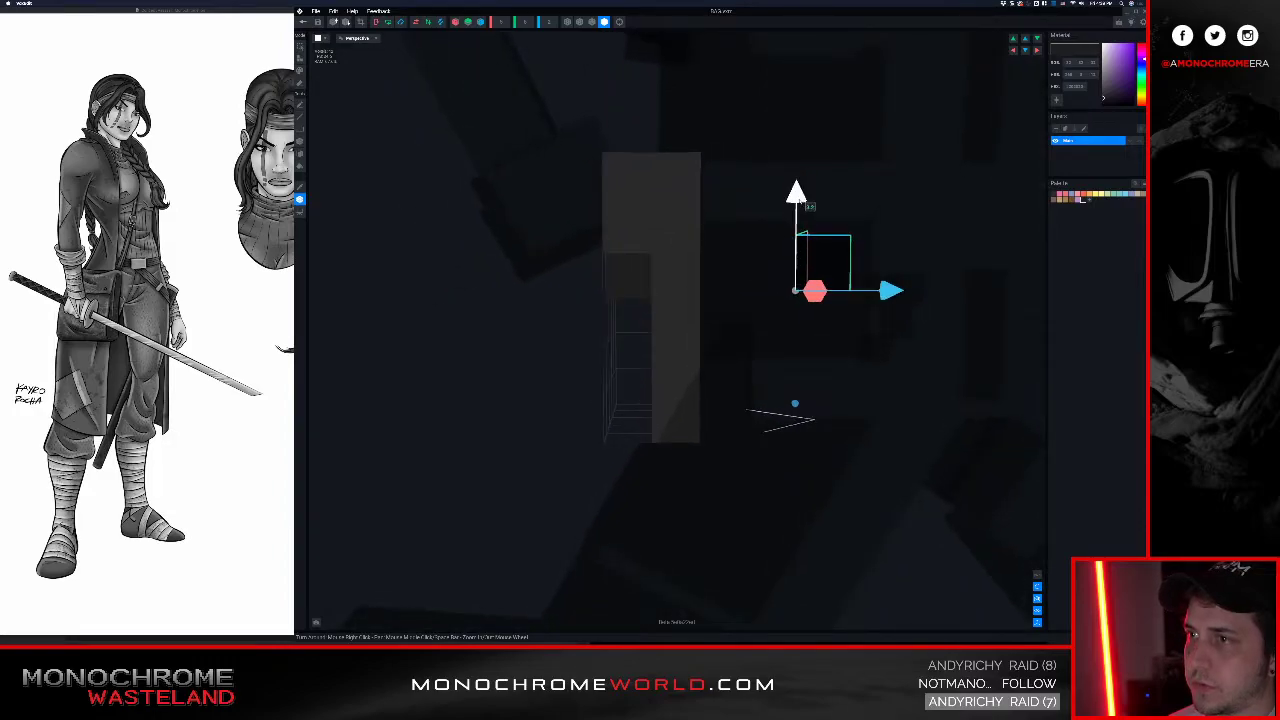
Step: Raise the dark clasp detail on the bag's front by one voxel row, adding the upper voxels and erasing the lower ones
right_drag(784, 222, 692, 174)
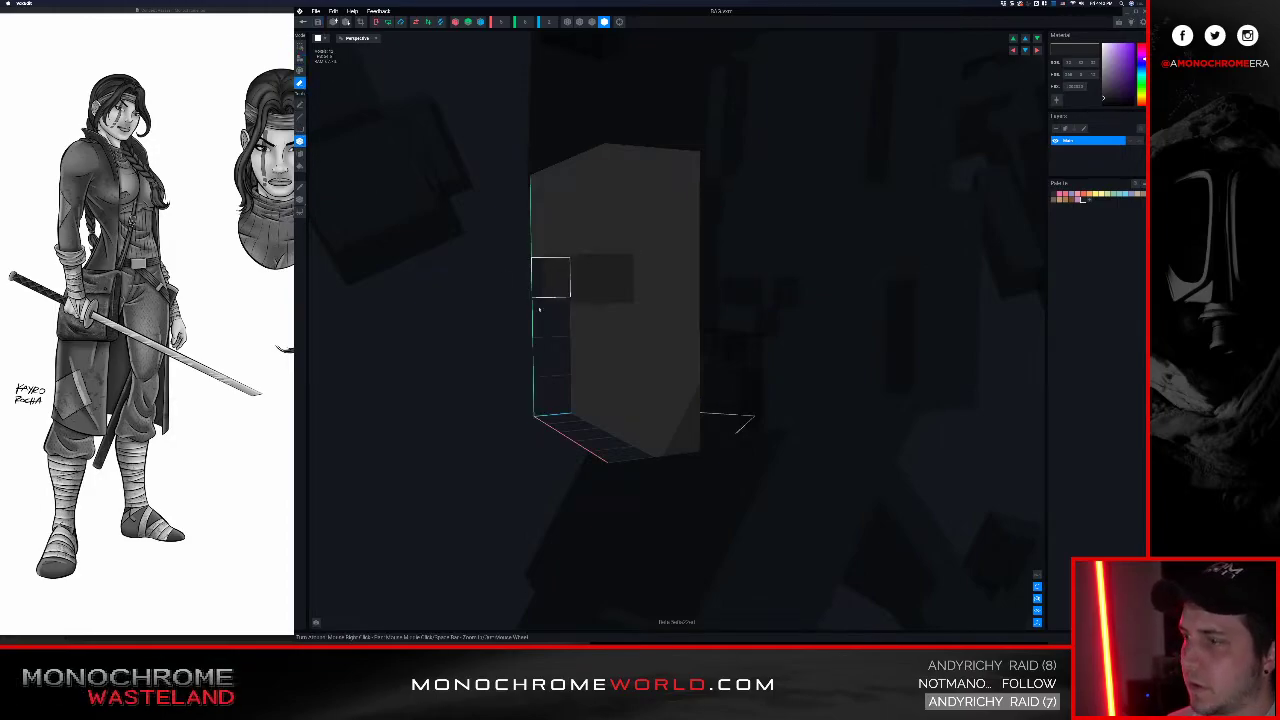
right_drag(674, 371, 696, 384)
drag(648, 222, 467, 238)
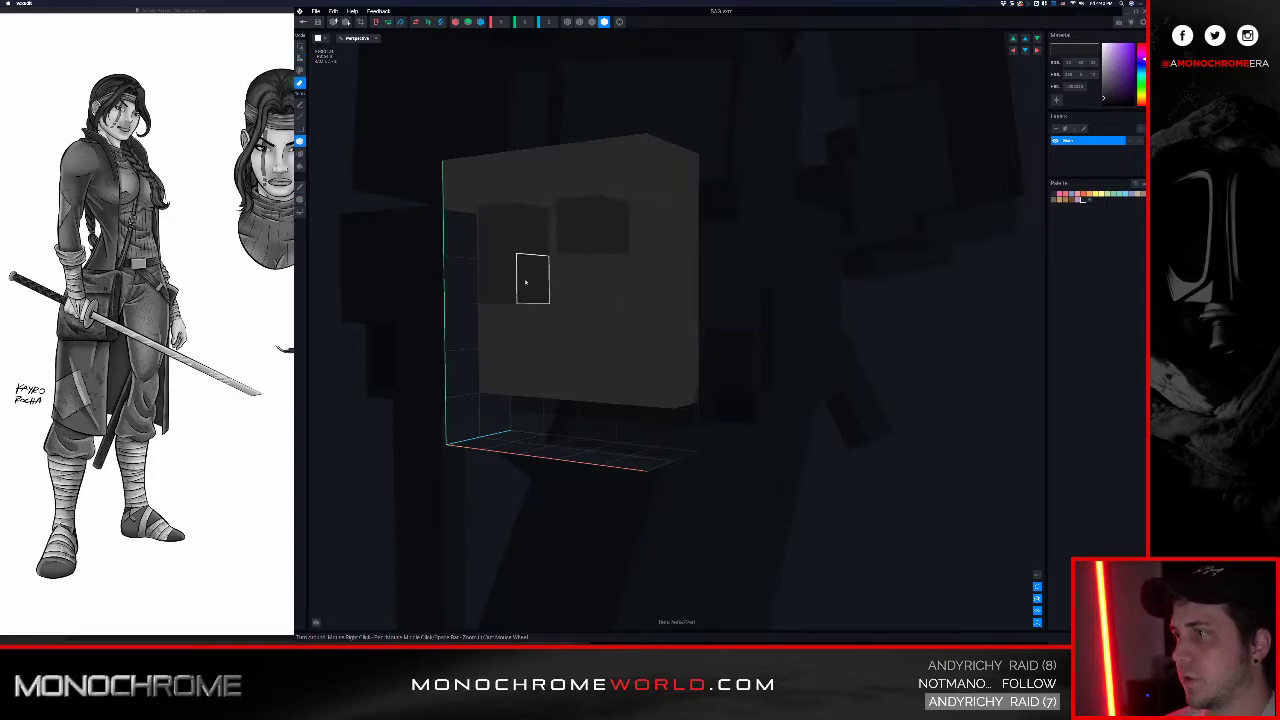
right_drag(624, 303, 564, 319)
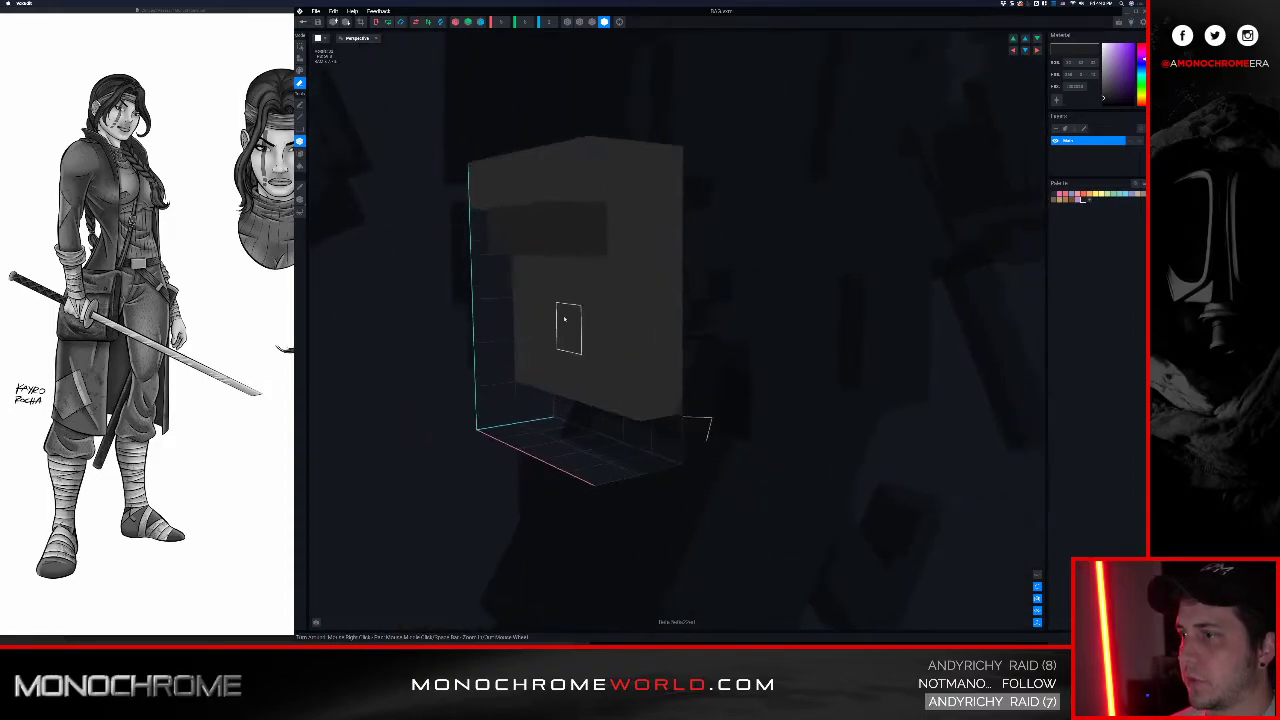
right_drag(600, 262, 452, 124)
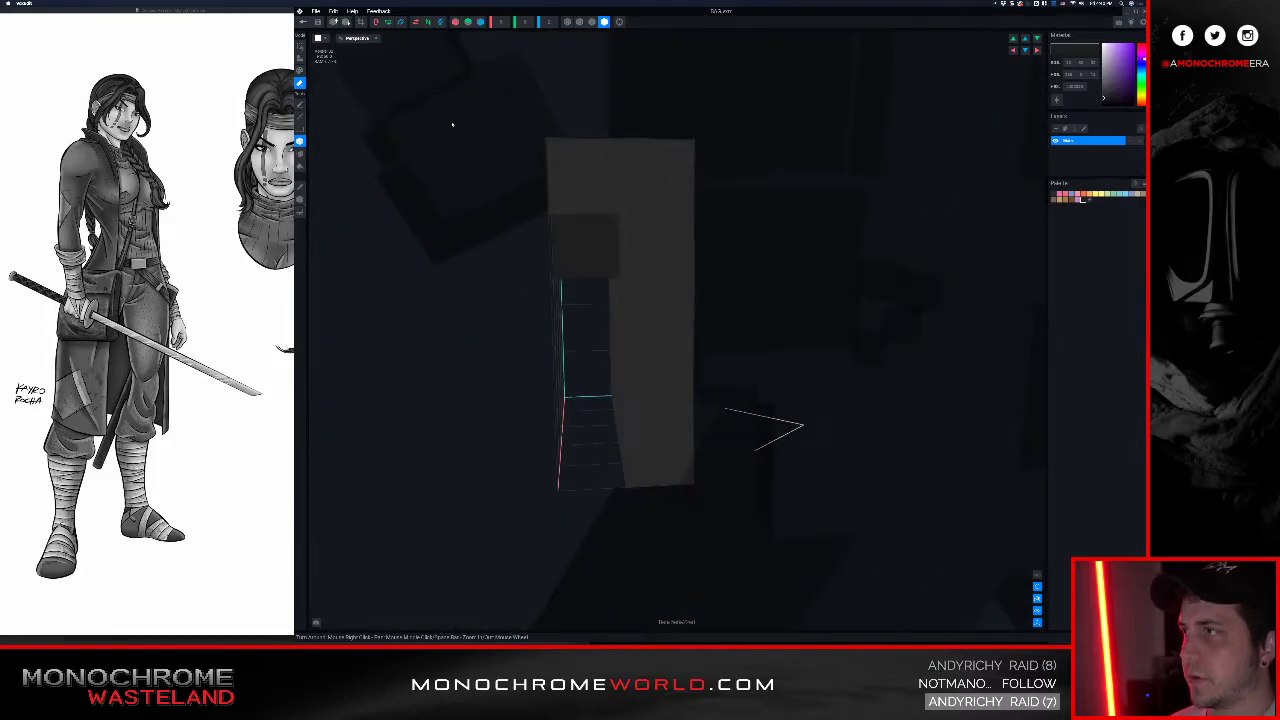
Step: Save the edited BAG model, return to the rig and play the animation, pausing it to inspect the bag from the back and side
click(304, 23)
click(673, 191)
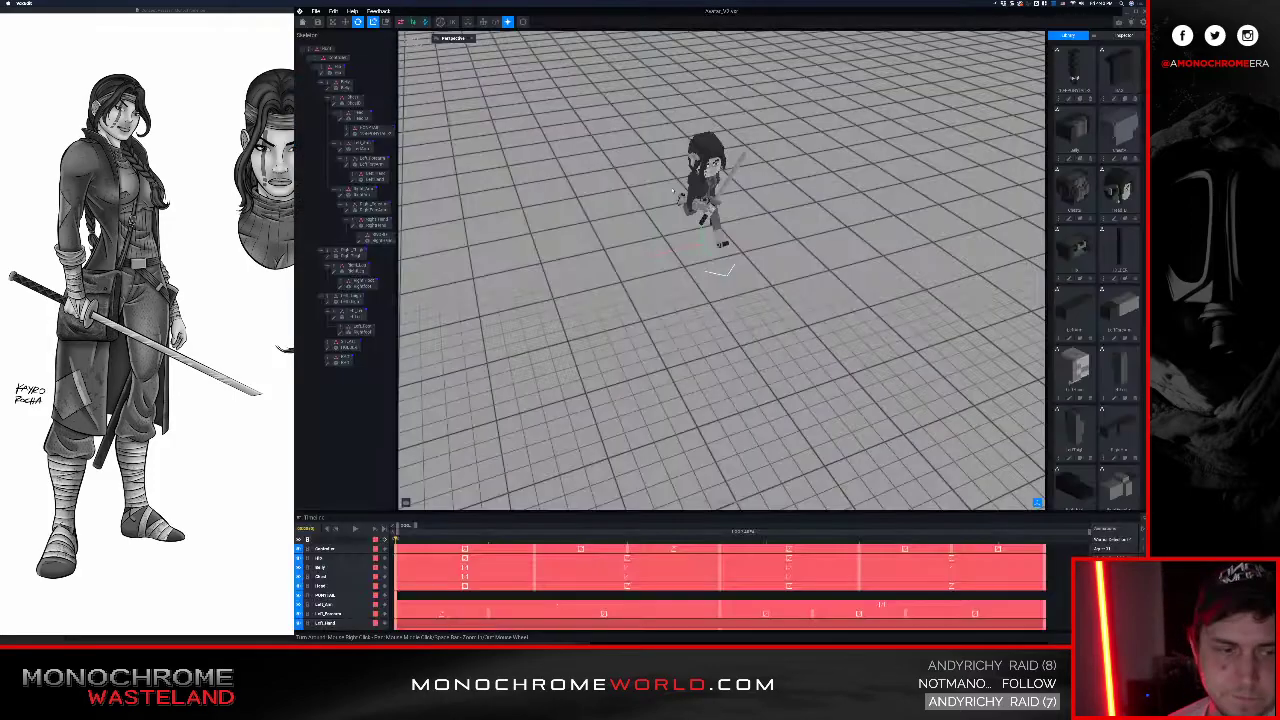
scroll(697, 237, up, 8)
middle_drag(697, 237, 715, 470)
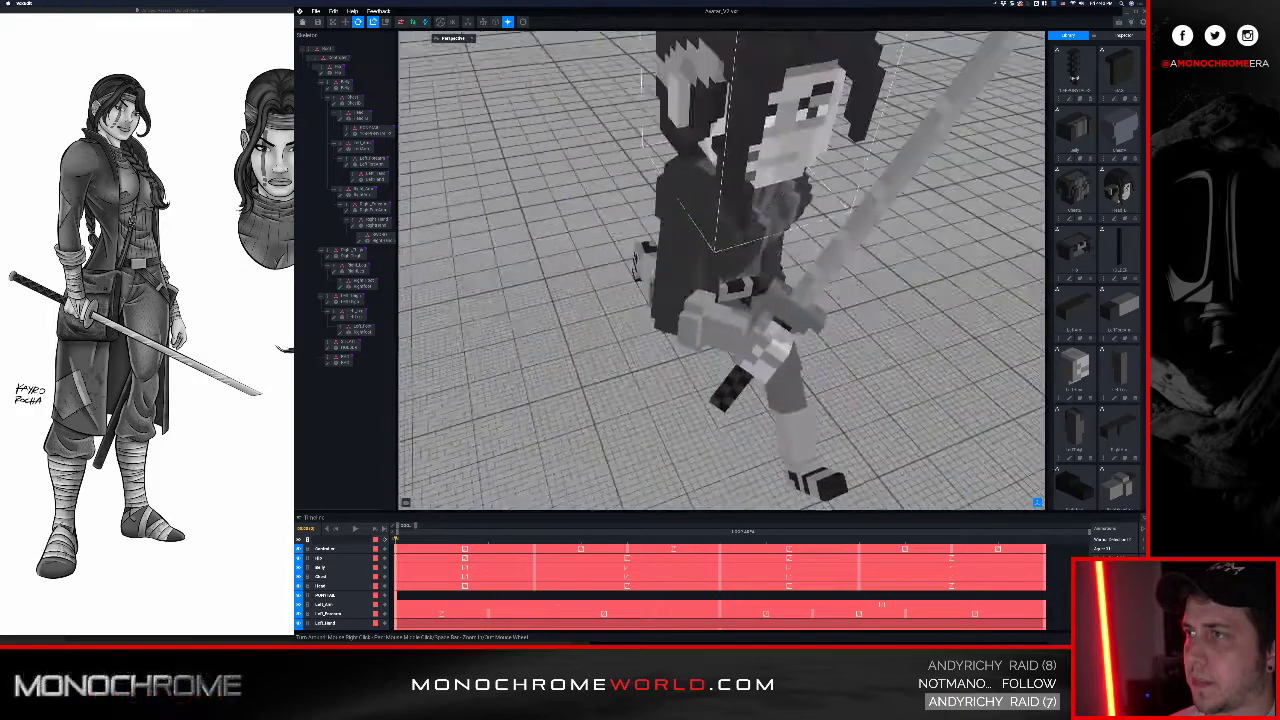
right_drag(630, 260, 700, 200)
key(space)
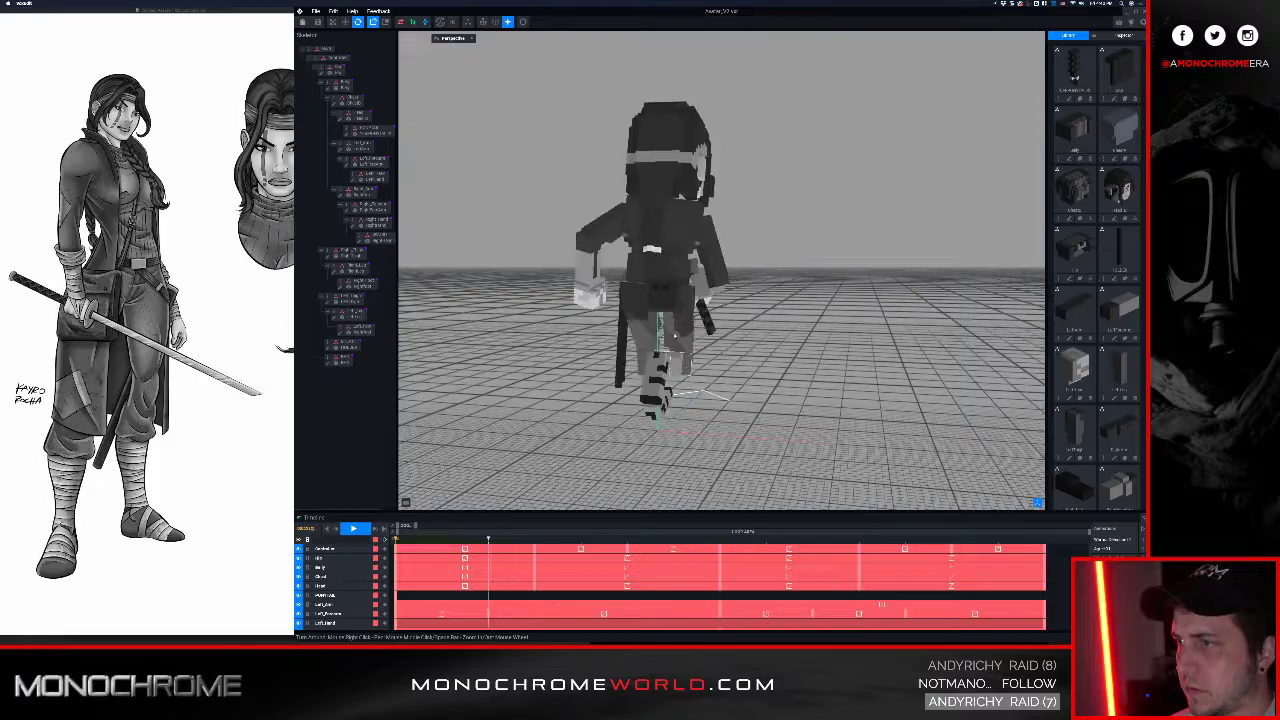
scroll(673, 345, up, 6)
key(space)
middle_drag(672, 435, 661, 309)
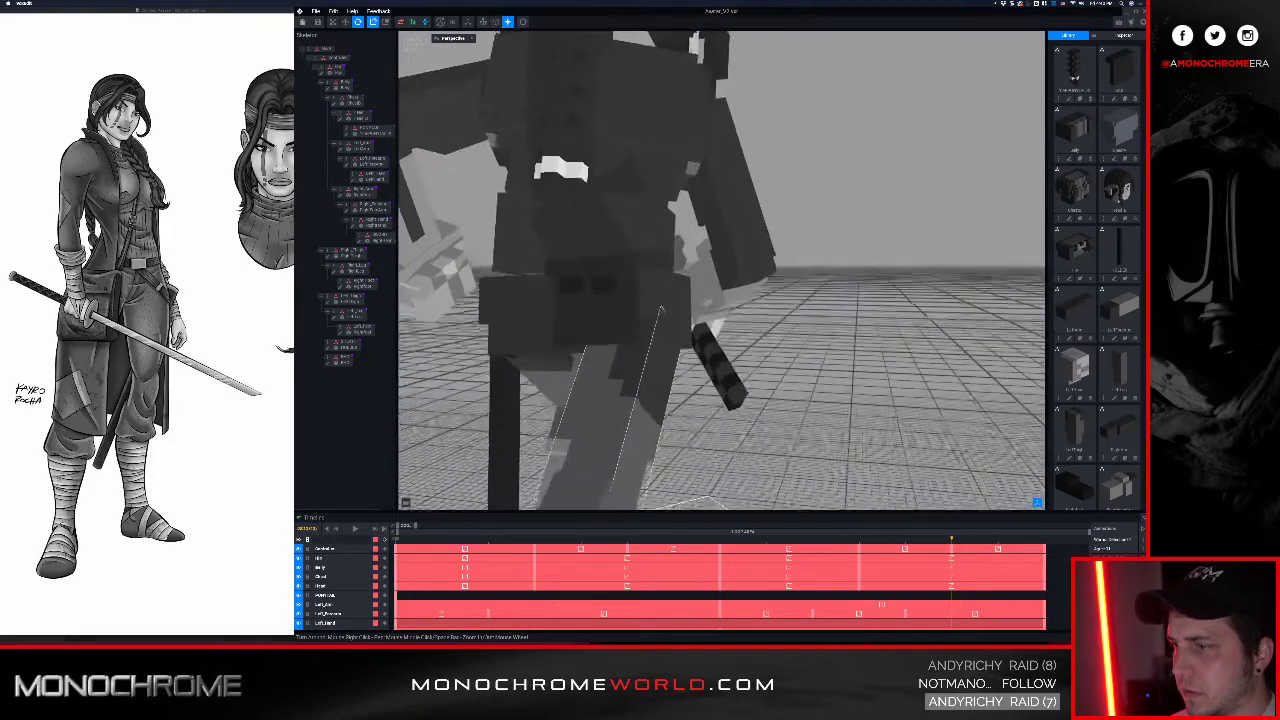
right_drag(661, 309, 633, 381)
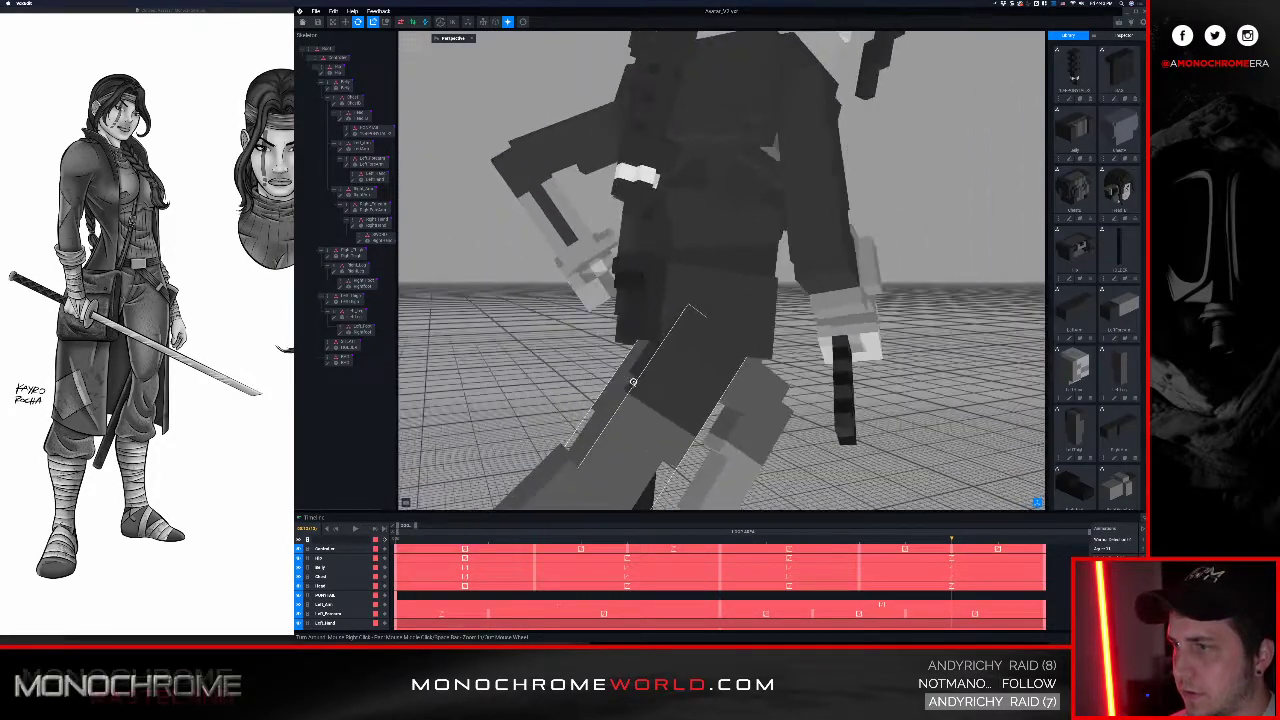
key(space)
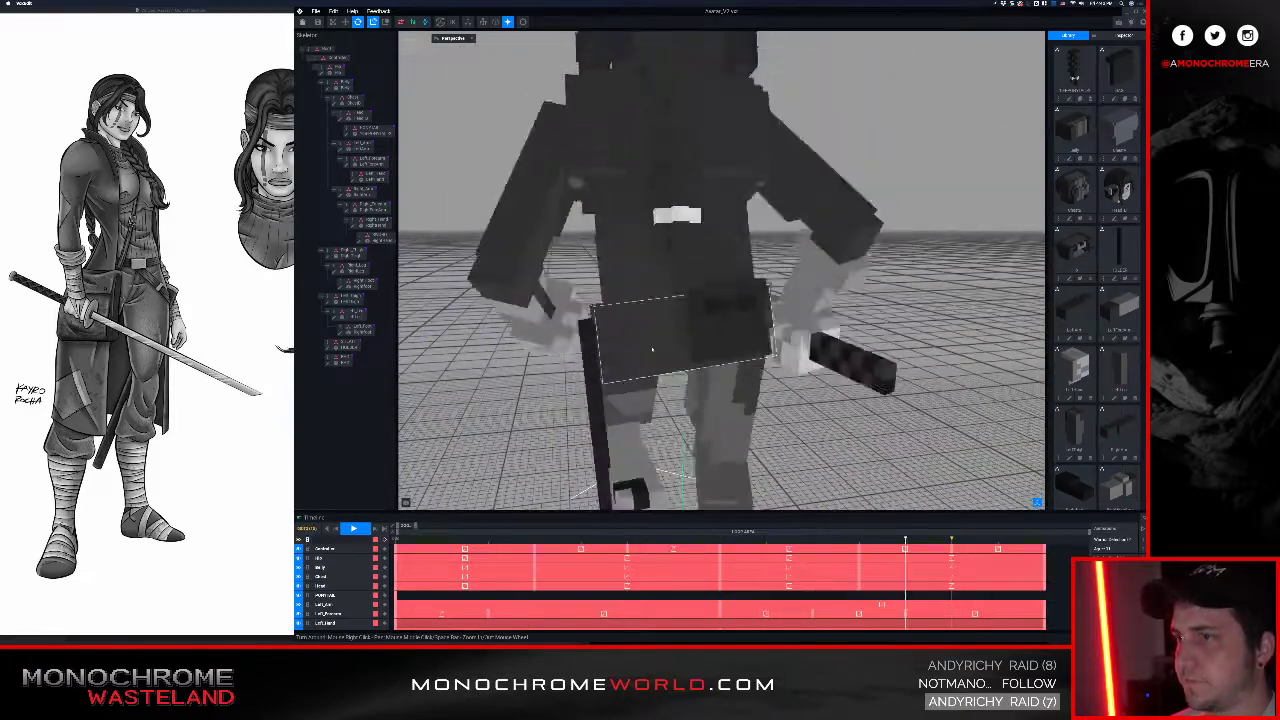
key(space)
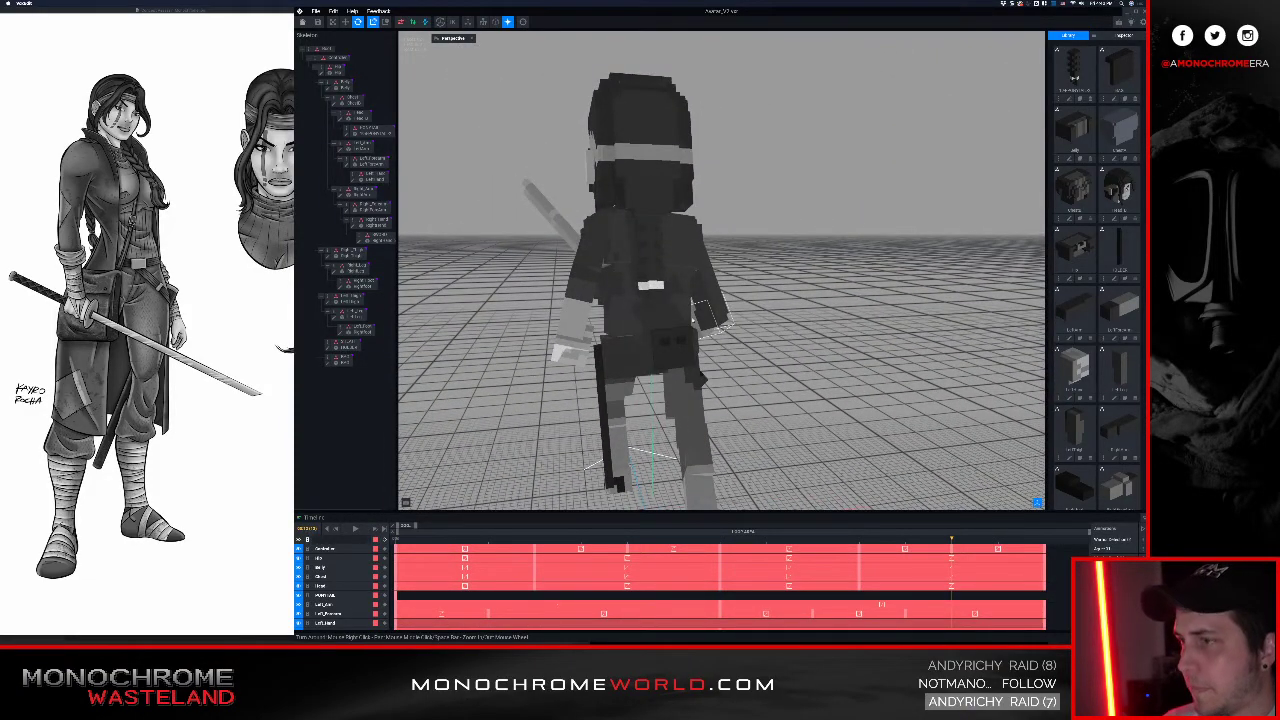
Step: Identify the torso segment above the bag on the rig and open its belly model for voxel editing
scroll(672, 324, up, 5)
right_drag(677, 324, 656, 304)
click(656, 304)
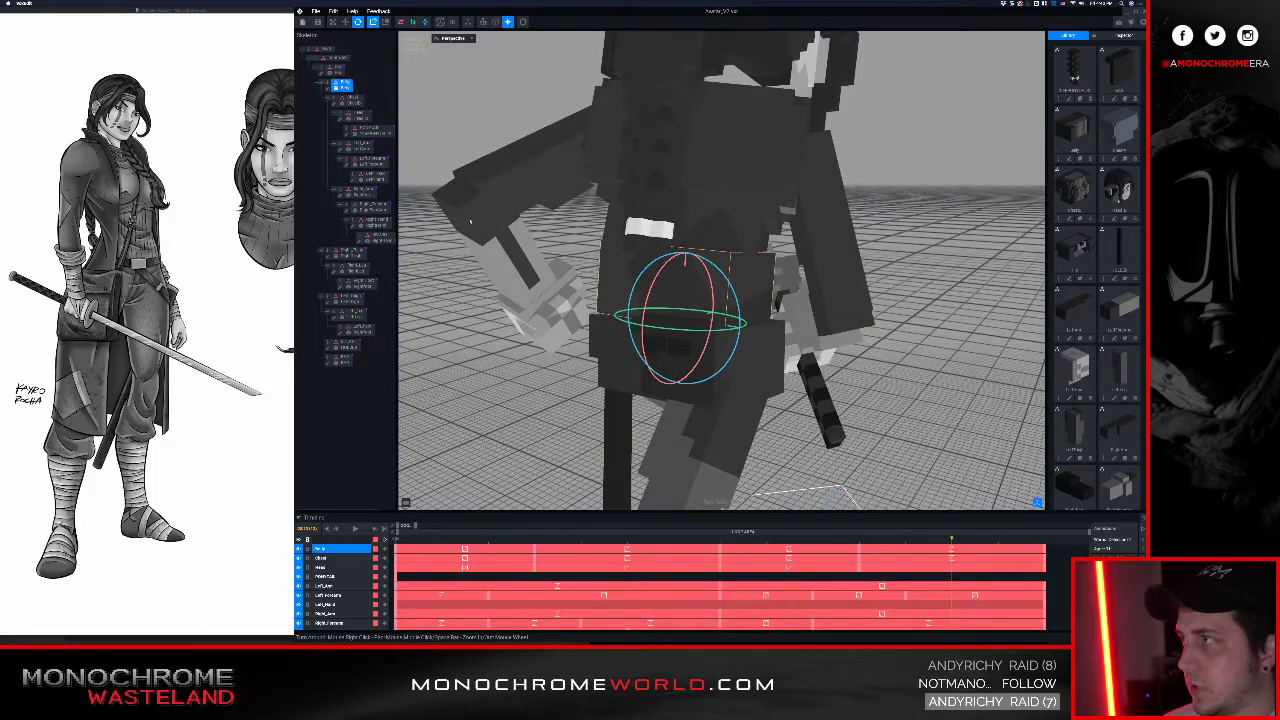
right_drag(750, 299, 750, 299)
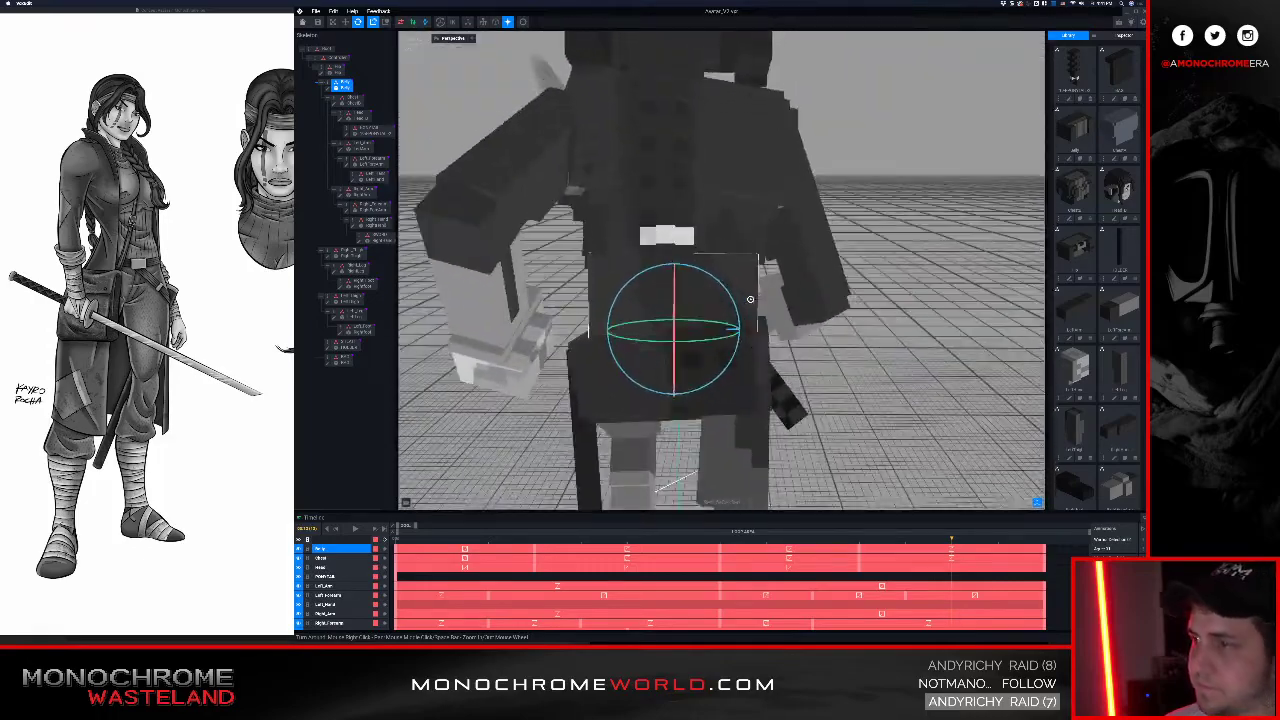
click(747, 393)
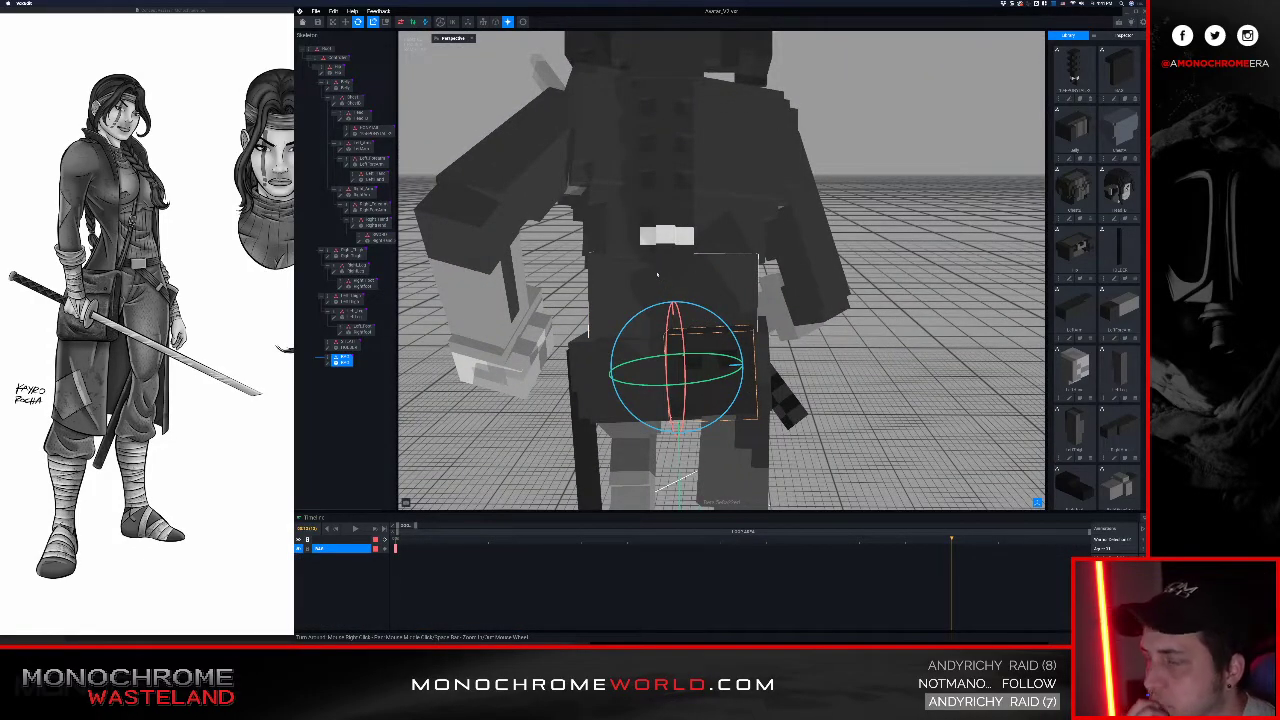
click(557, 200)
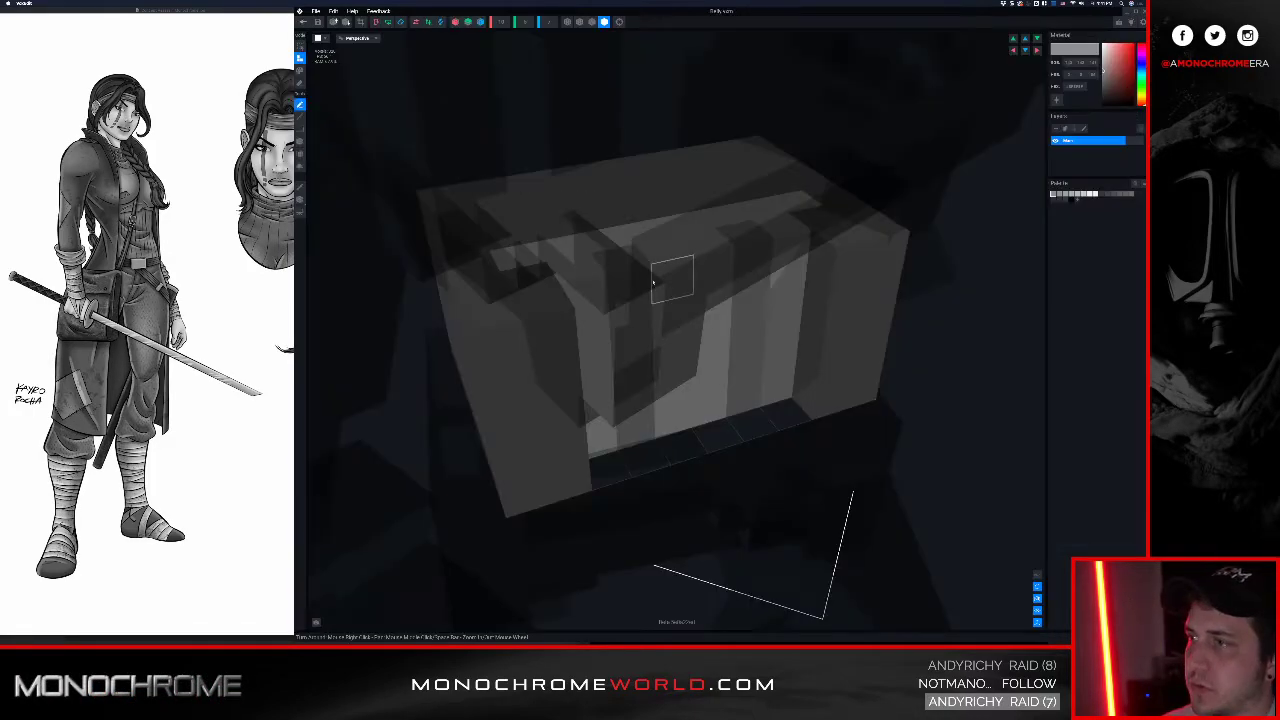
Step: Pick a dark colour and paint a diagonal staircase of strap voxels up across the back of the belly model
right_drag(653, 282, 498, 336)
scroll(526, 350, down, 3)
right_drag(395, 387, 446, 350)
right_drag(465, 404, 594, 384)
right_drag(740, 400, 752, 407)
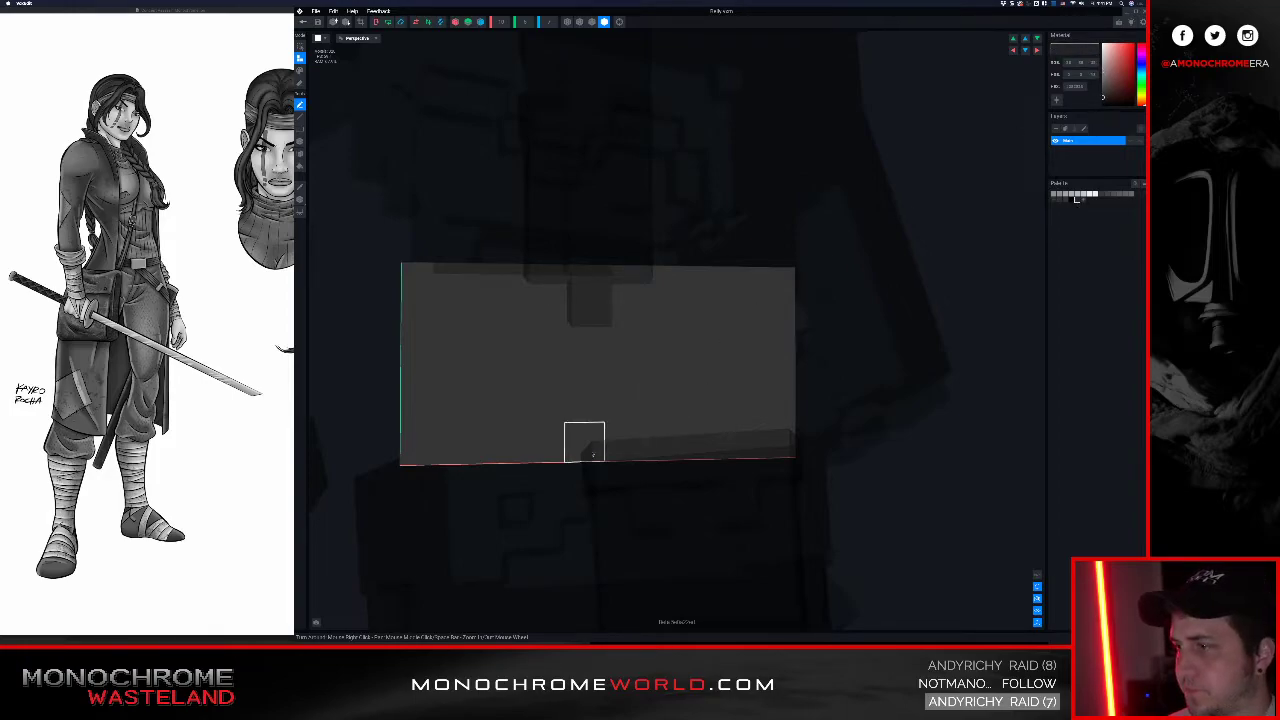
right_drag(567, 401, 571, 413)
right_drag(521, 380, 480, 335)
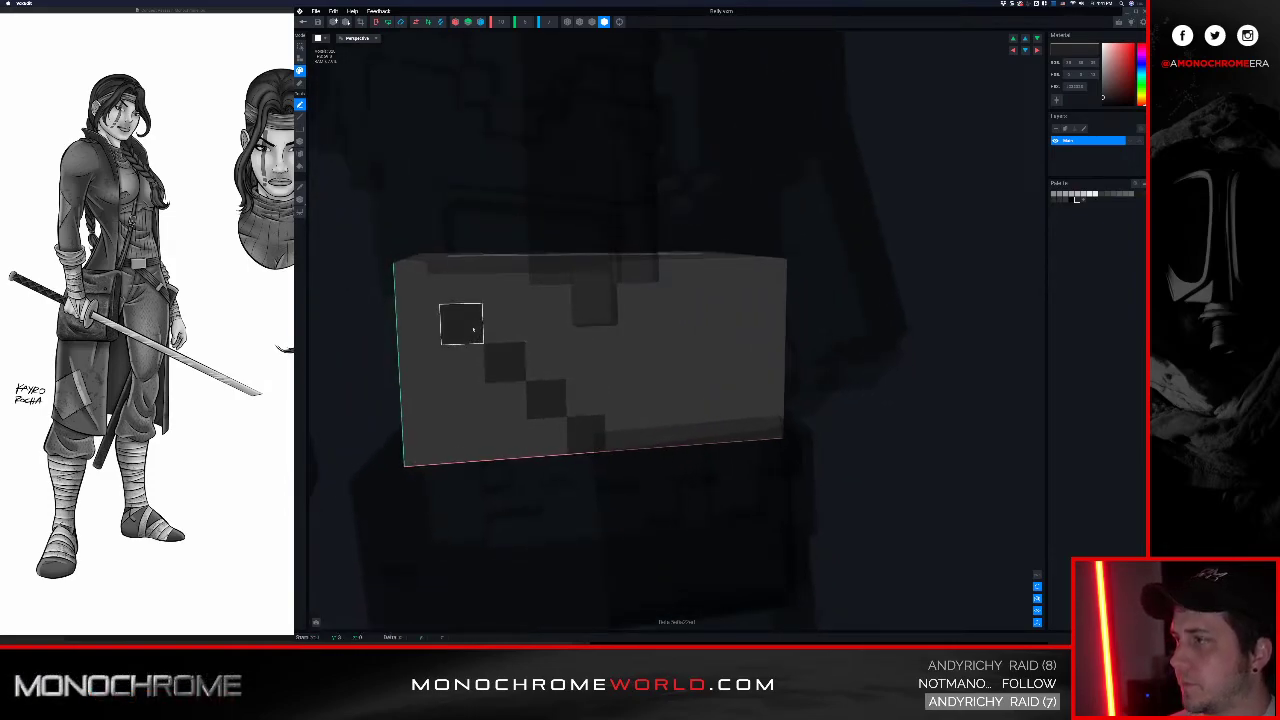
Step: Continue the dark strap around the corner of the belly model, painting stepped voxels rising along its side
right_drag(432, 297, 442, 327)
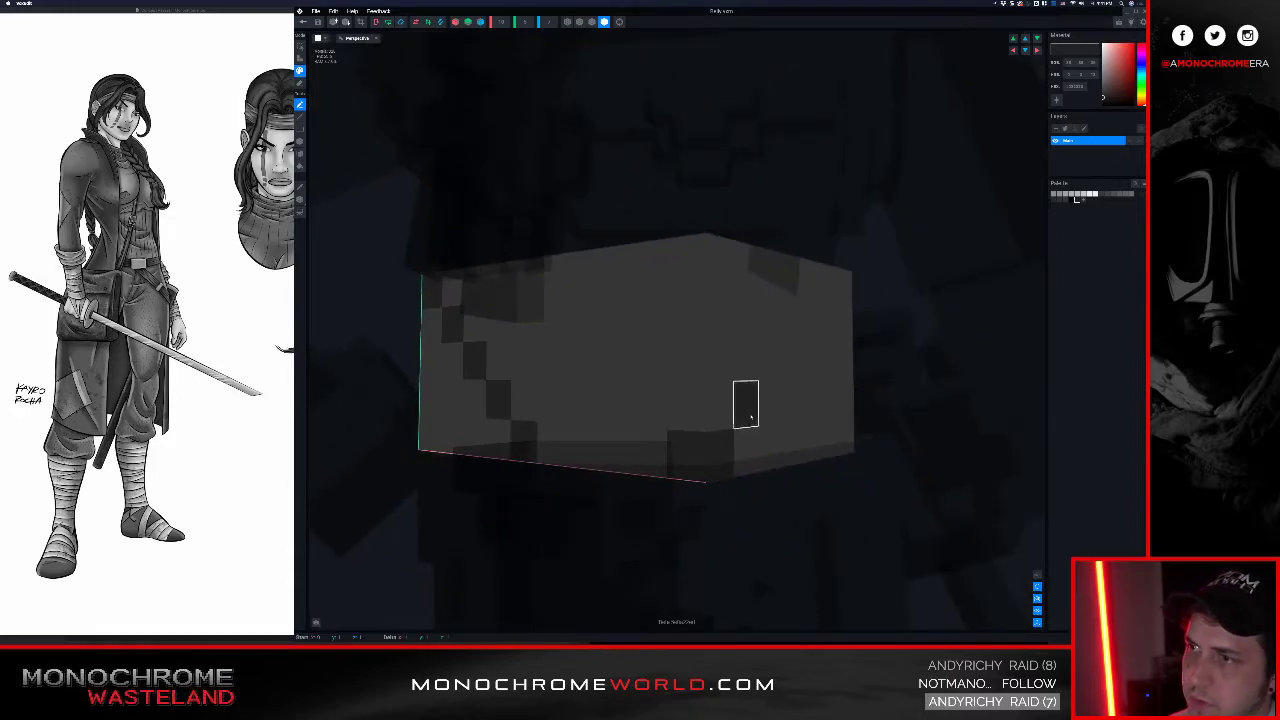
right_drag(772, 371, 837, 306)
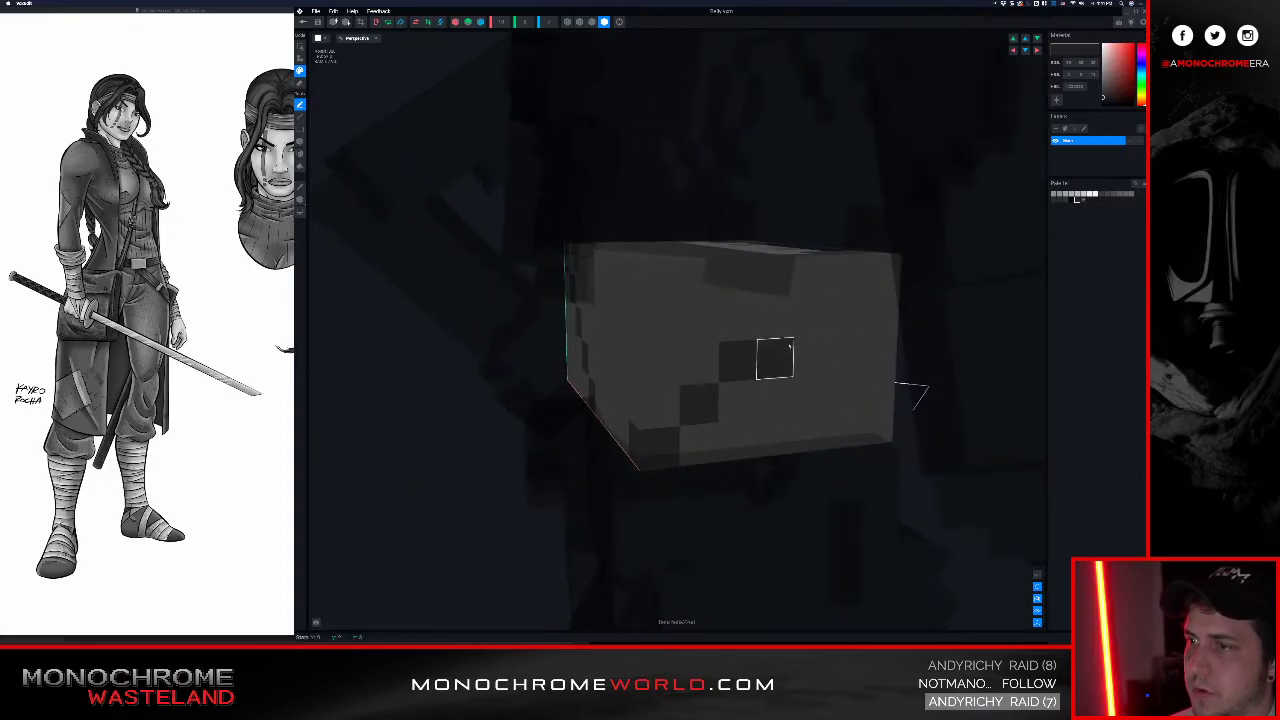
right_drag(848, 274, 556, 185)
Step: Save the belly model, return to the rig and inspect the painted strap during playback, switching to another animation
click(306, 22)
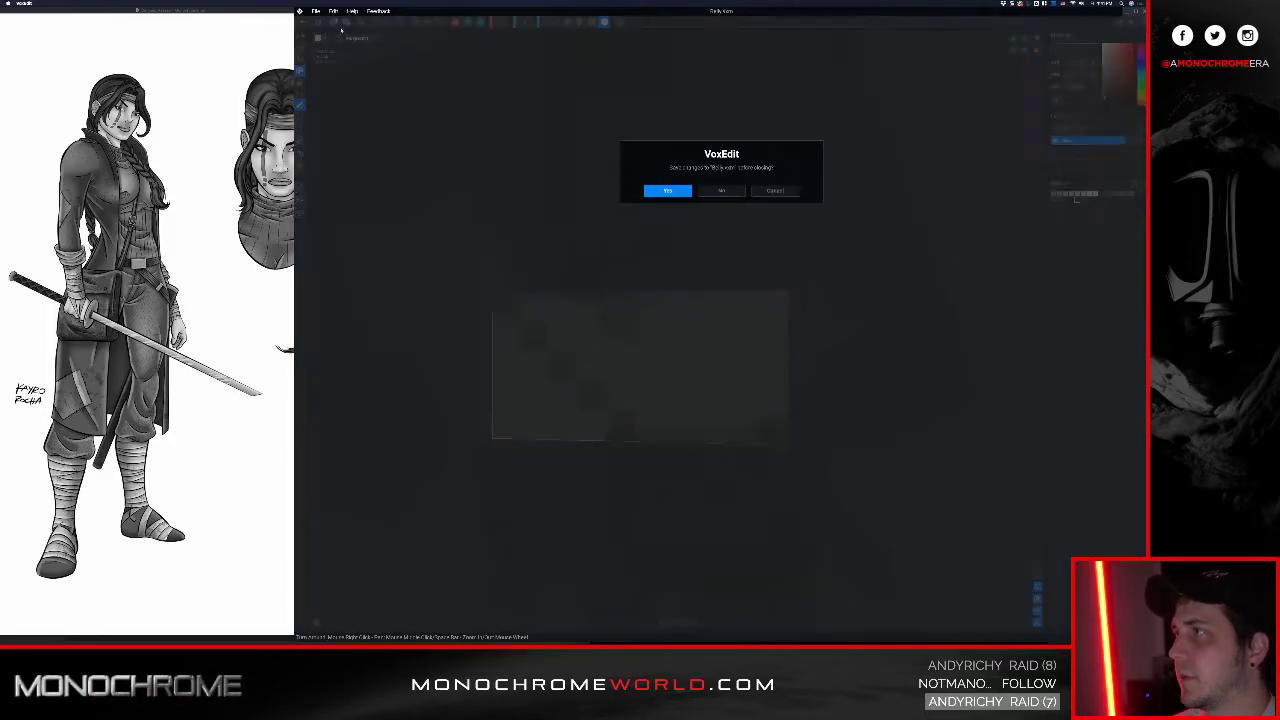
click(668, 191)
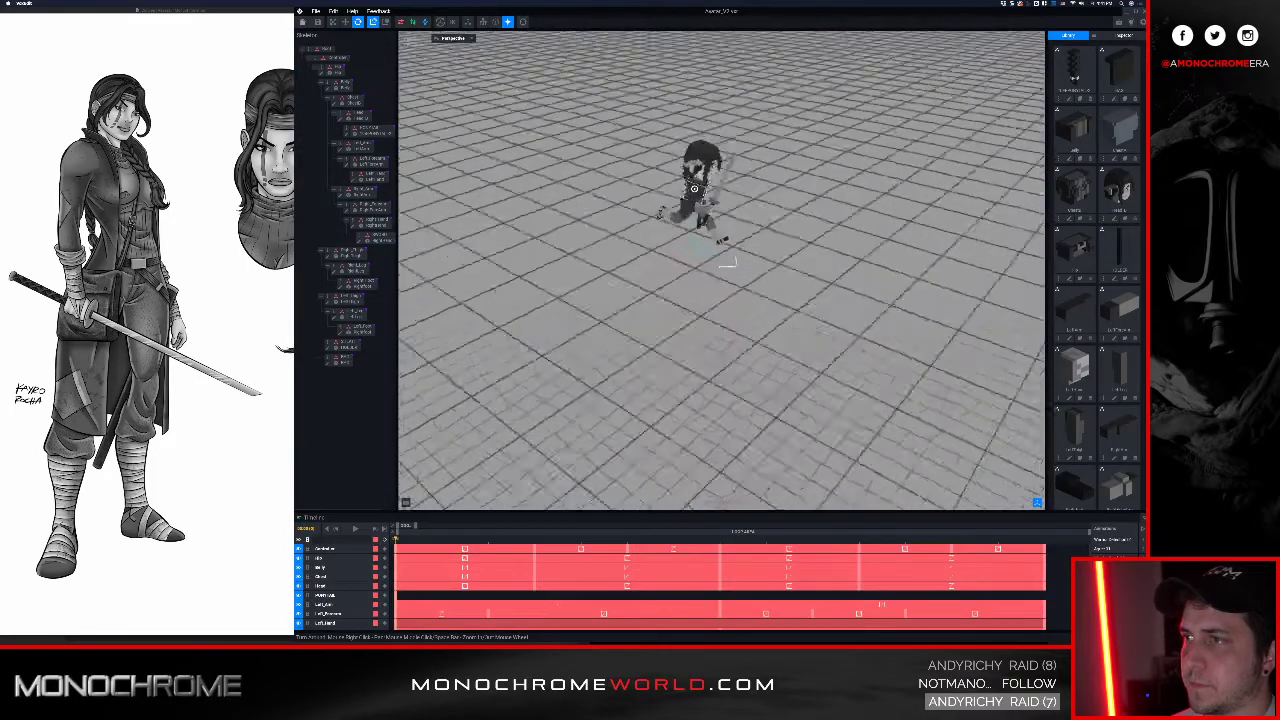
scroll(684, 190, up, 10)
right_drag(705, 243, 657, 229)
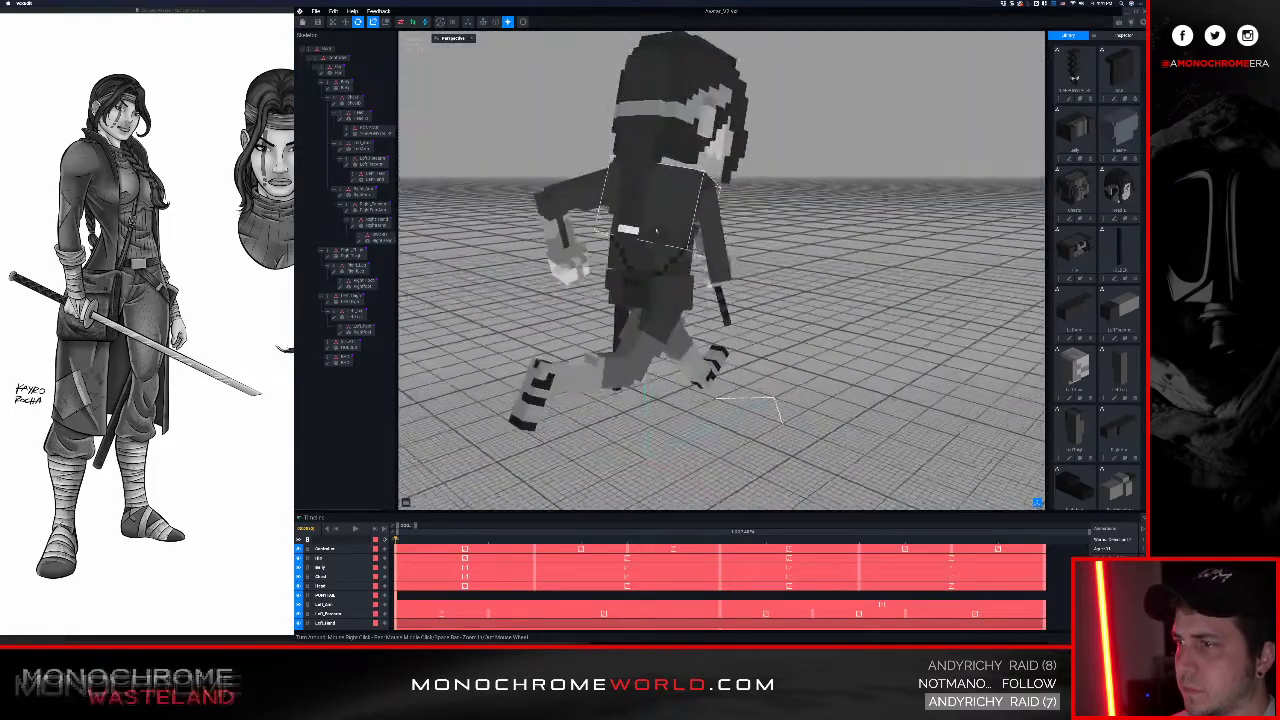
scroll(657, 229, up, 4)
key(space)
key(space)
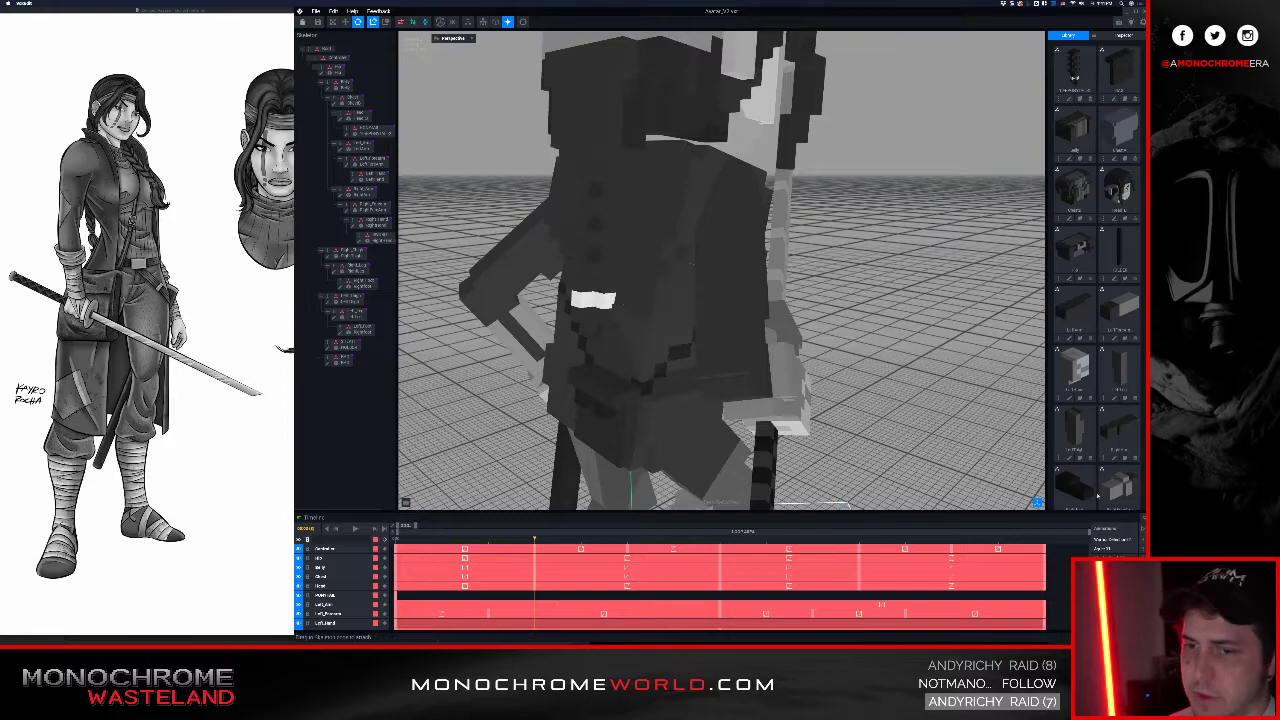
click(1115, 588)
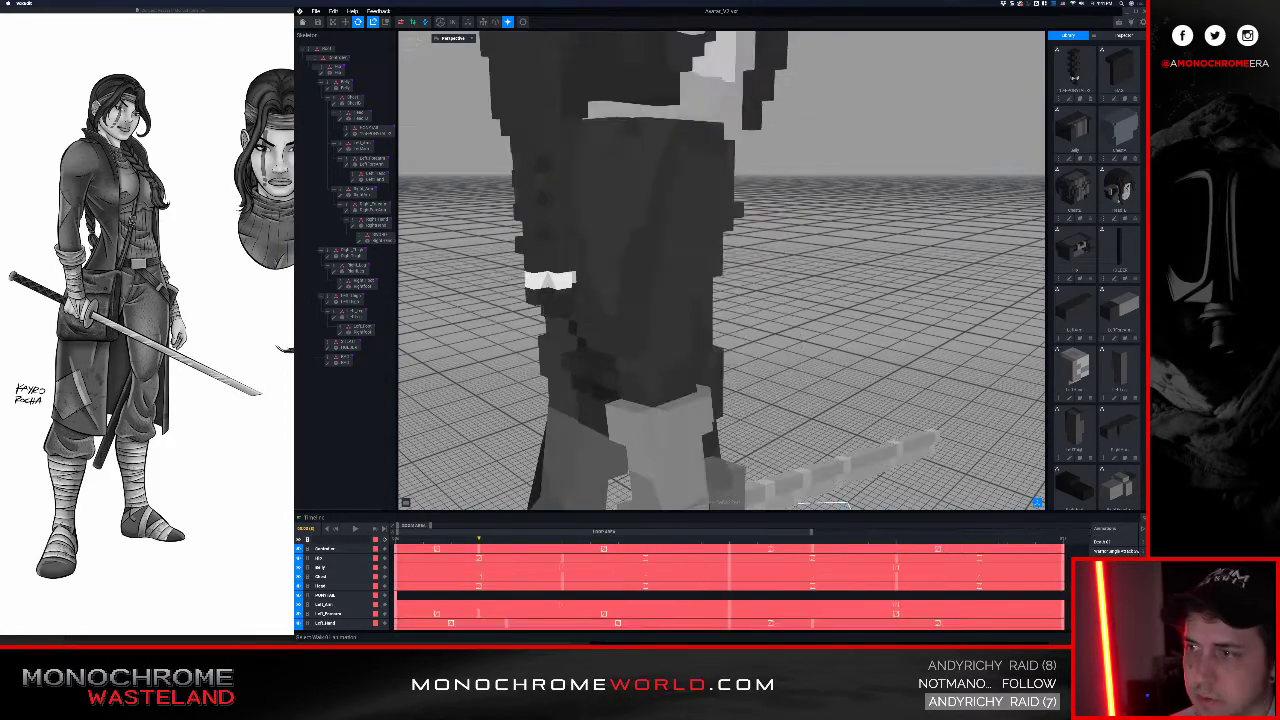
key(space)
right_drag(598, 432, 644, 384)
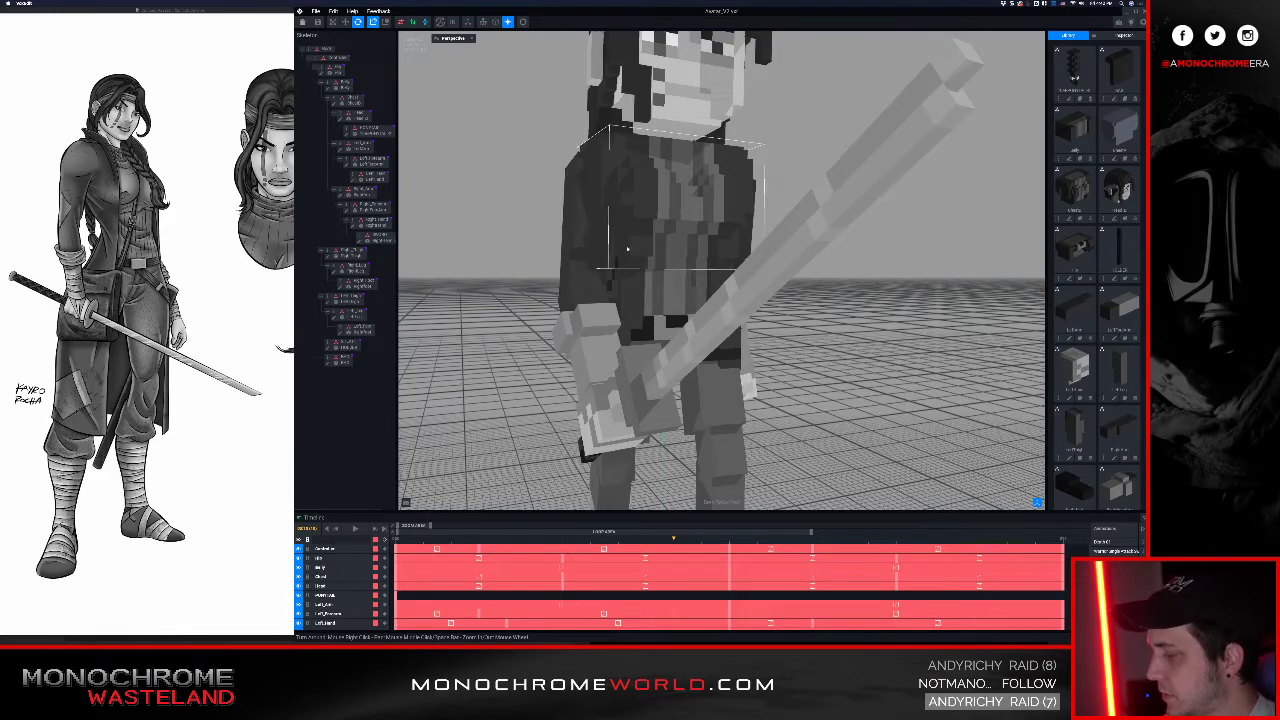
Step: Reopen the belly model to look over its front and strap voxels, save it and return to the rig
right_drag(619, 252, 617, 247)
click(534, 354)
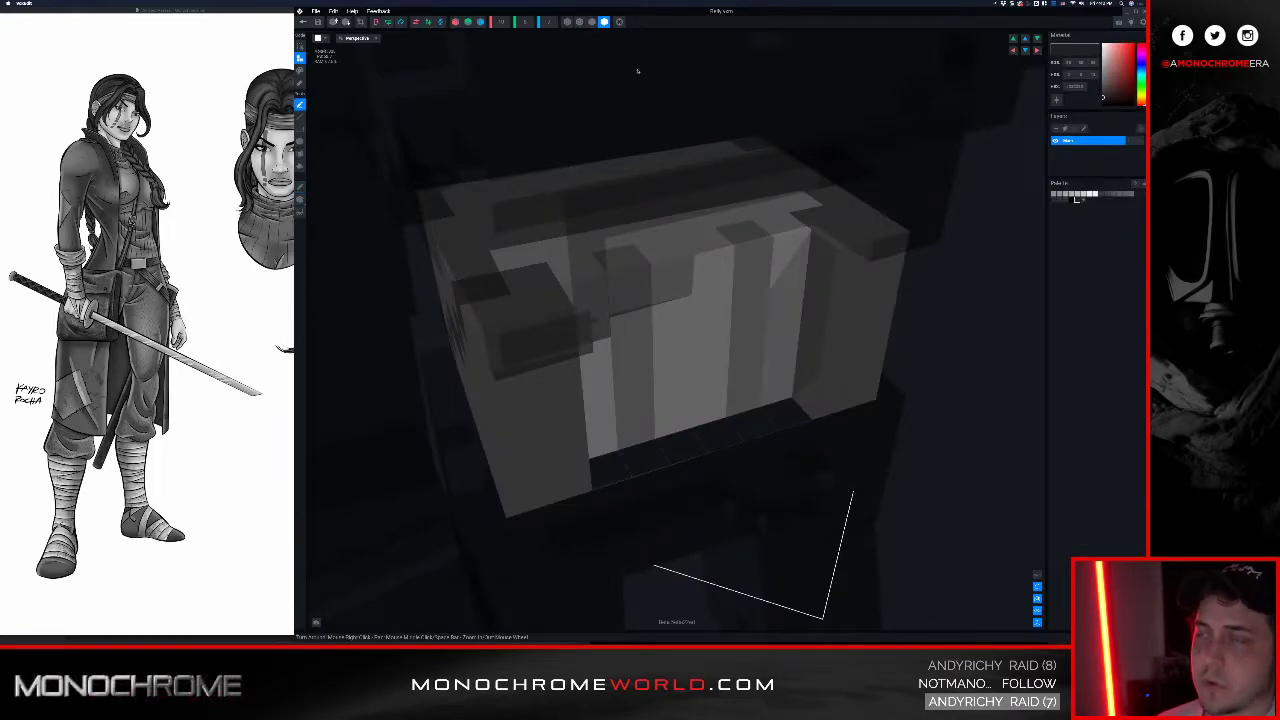
click(299, 12)
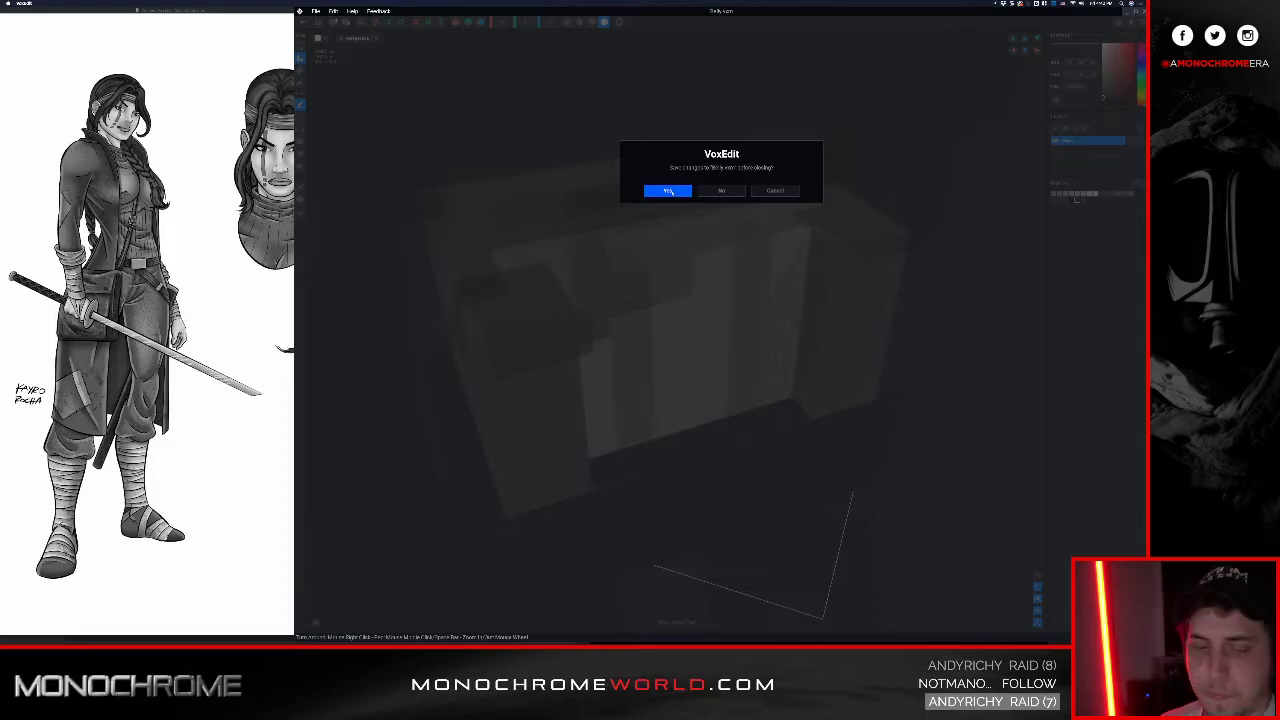
click(669, 191)
middle_drag(690, 275, 685, 385)
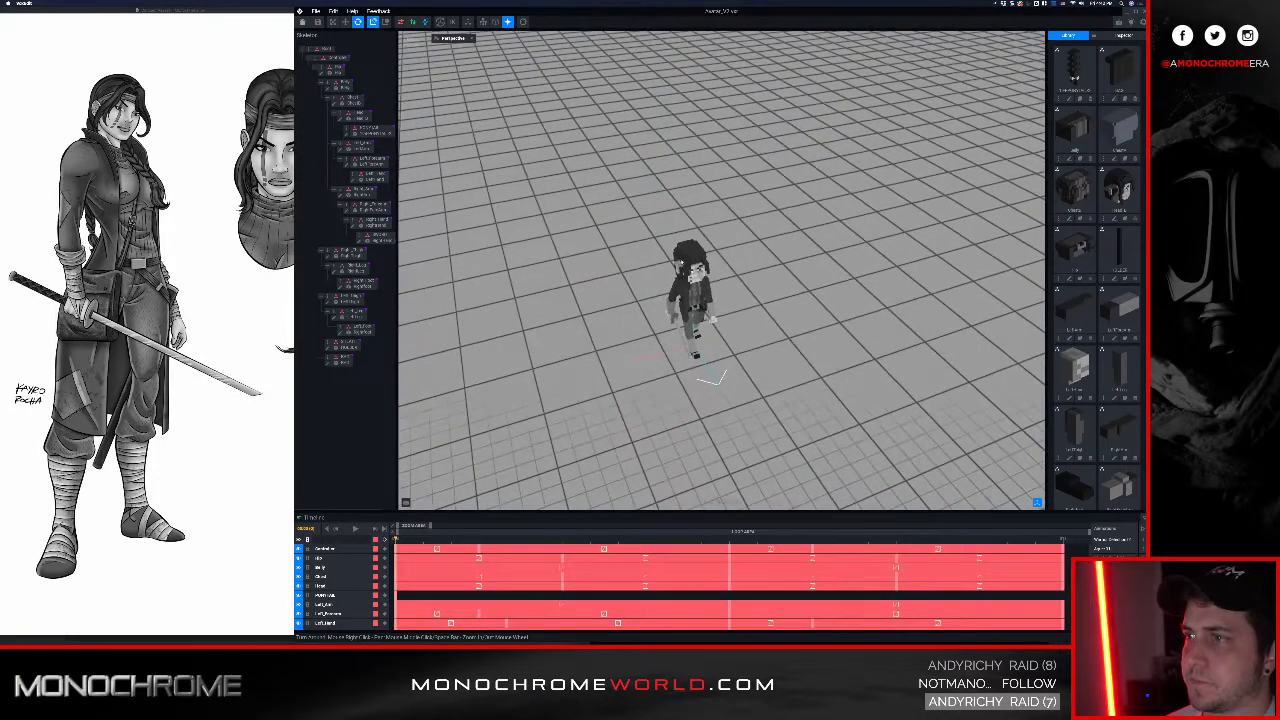
Step: Inspect the strap around the rig's torso, select the chest part and open its voxel model for editing
scroll(685, 385, up, 5)
right_drag(685, 385, 677, 328)
scroll(676, 328, up, 4)
click(677, 328)
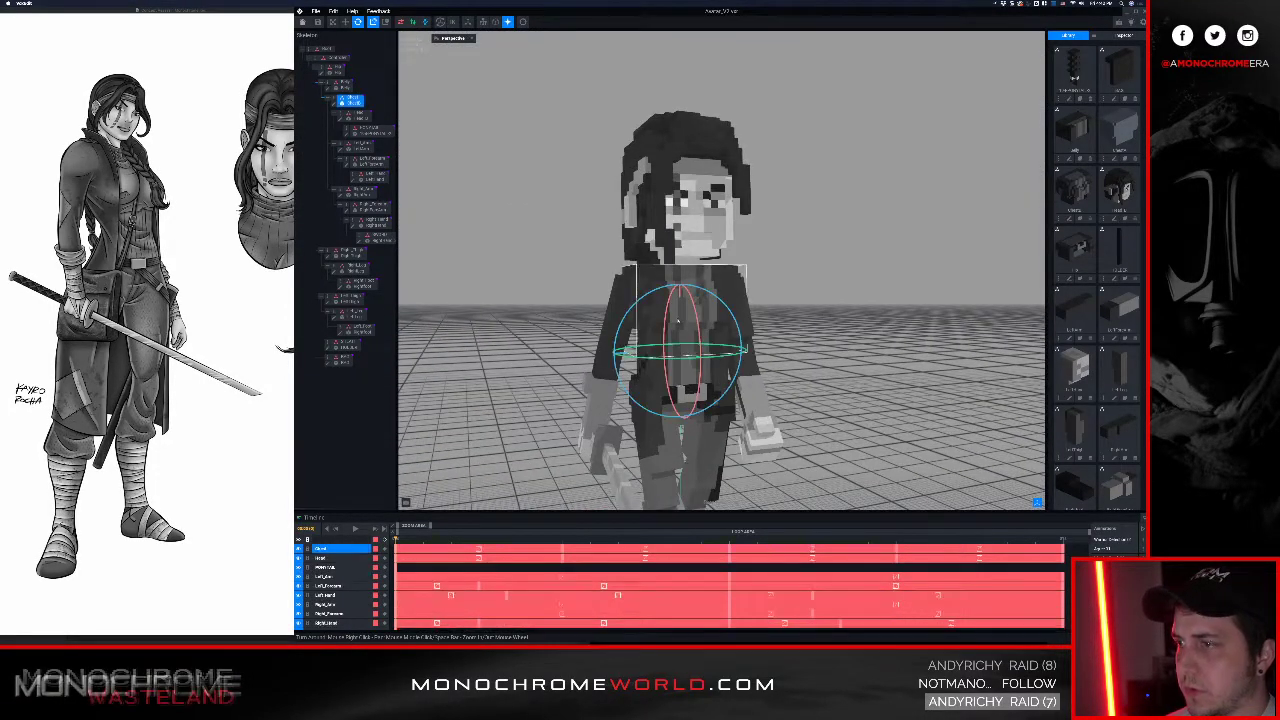
scroll(677, 328, up, 10)
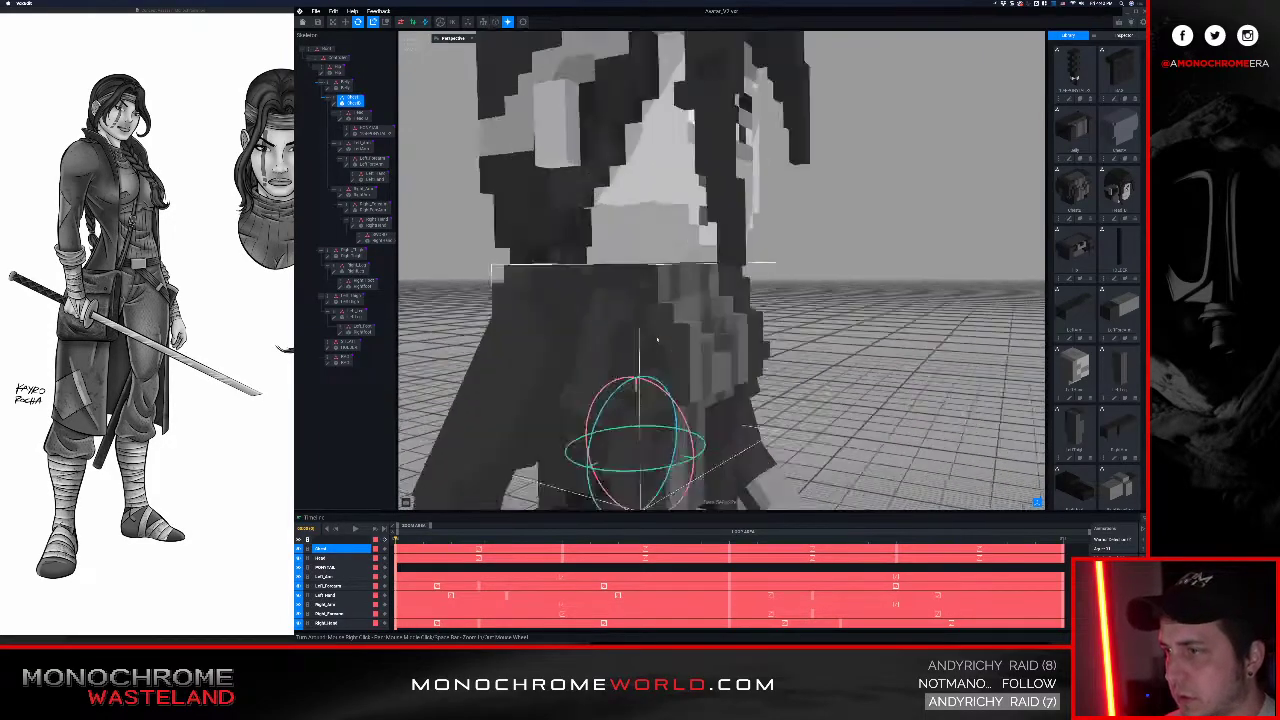
middle_drag(677, 328, 655, 200)
right_drag(655, 200, 565, 382)
mouse_move(541, 330)
right_down()
mouse_move(565, 315)
mouse_move(540, 329)
right_up()
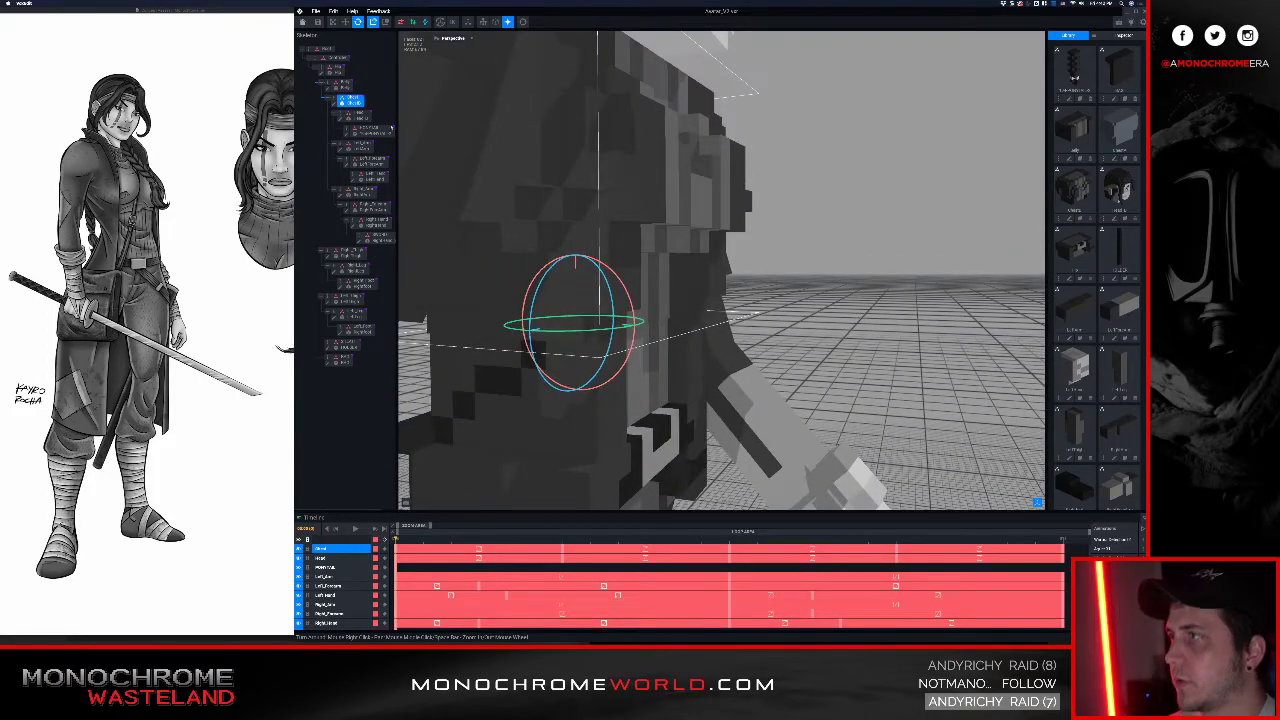
click(334, 104)
Step: Set a dark paint colour and paint stepped strap voxels from the chest's lower side diagonally up across its front, undoing the last stroke
mouse_move(605, 366)
right_down()
mouse_move(503, 497)
mouse_move(518, 492)
right_up()
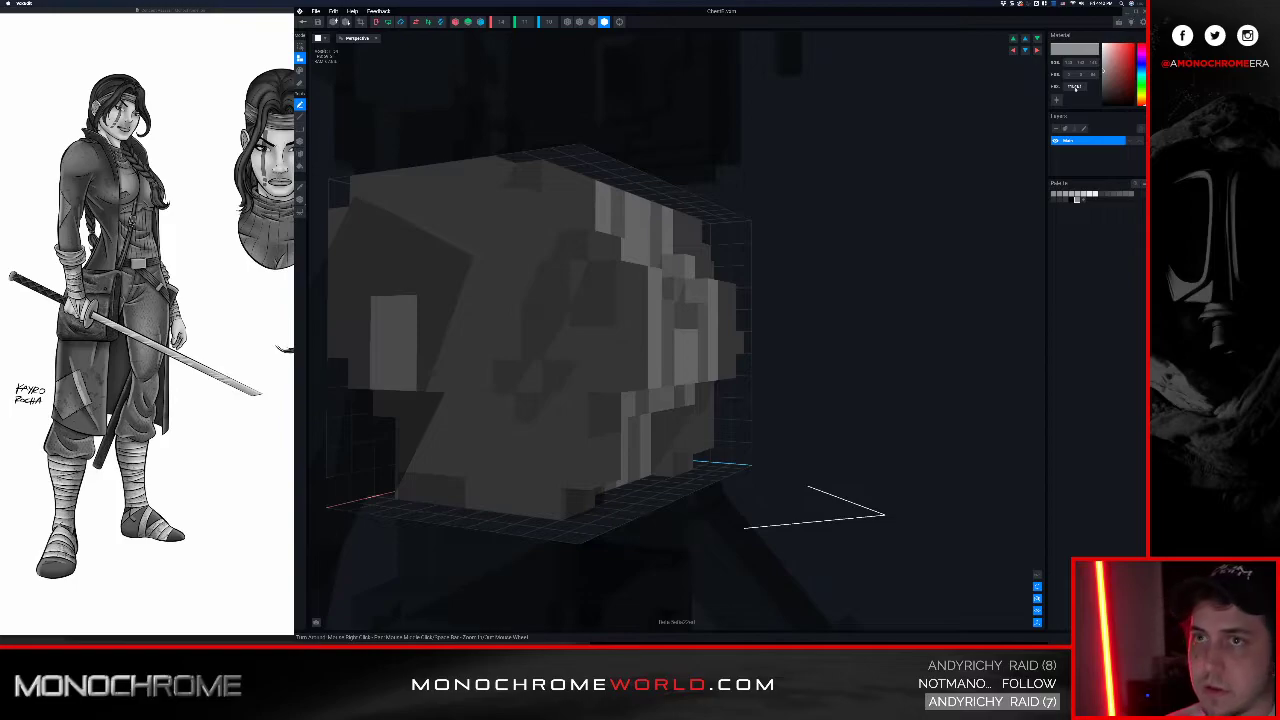
right_drag(520, 498, 544, 497)
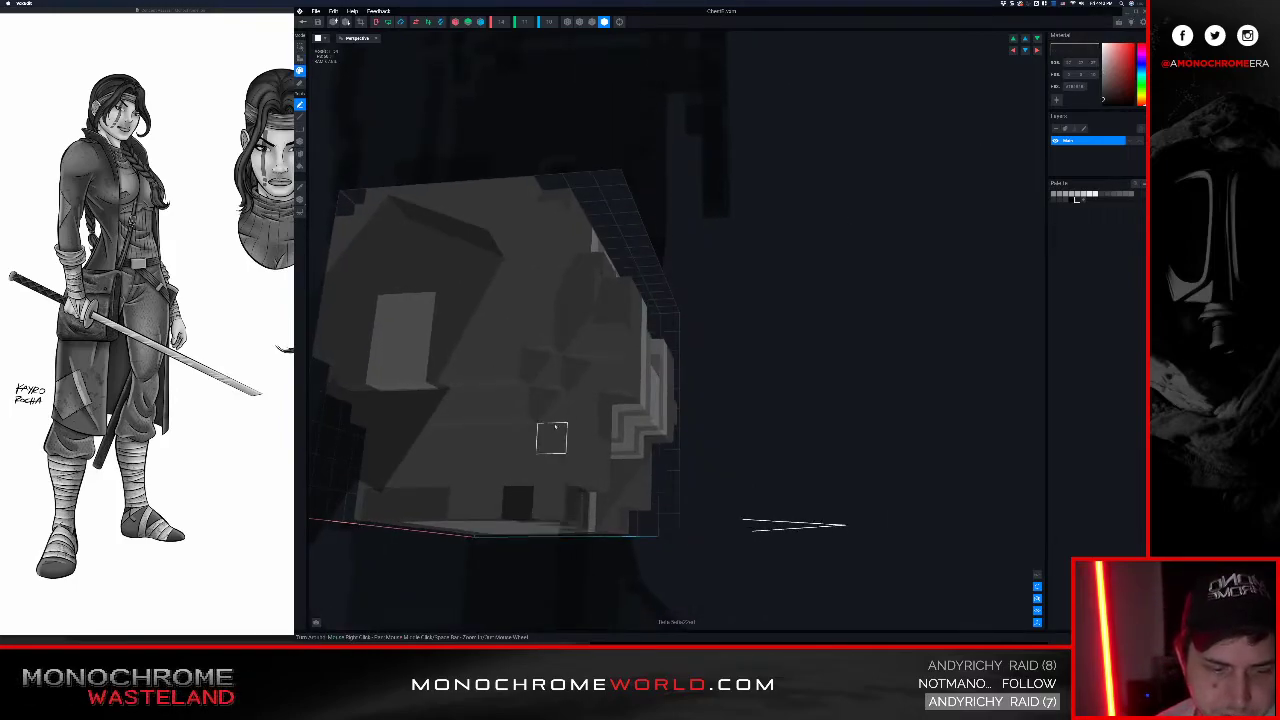
mouse_move(513, 402)
right_down()
mouse_move(555, 474)
mouse_move(580, 434)
mouse_move(606, 443)
mouse_move(606, 420)
mouse_move(654, 378)
right_up()
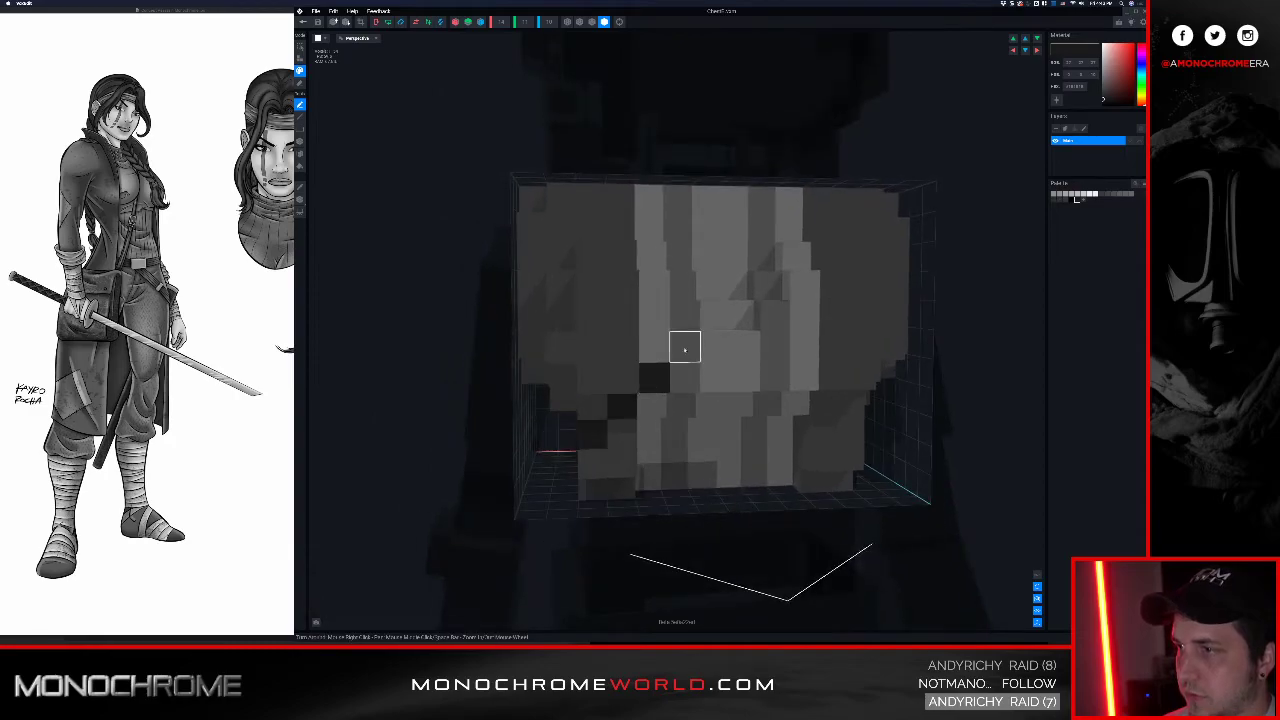
right_drag(714, 327, 723, 314)
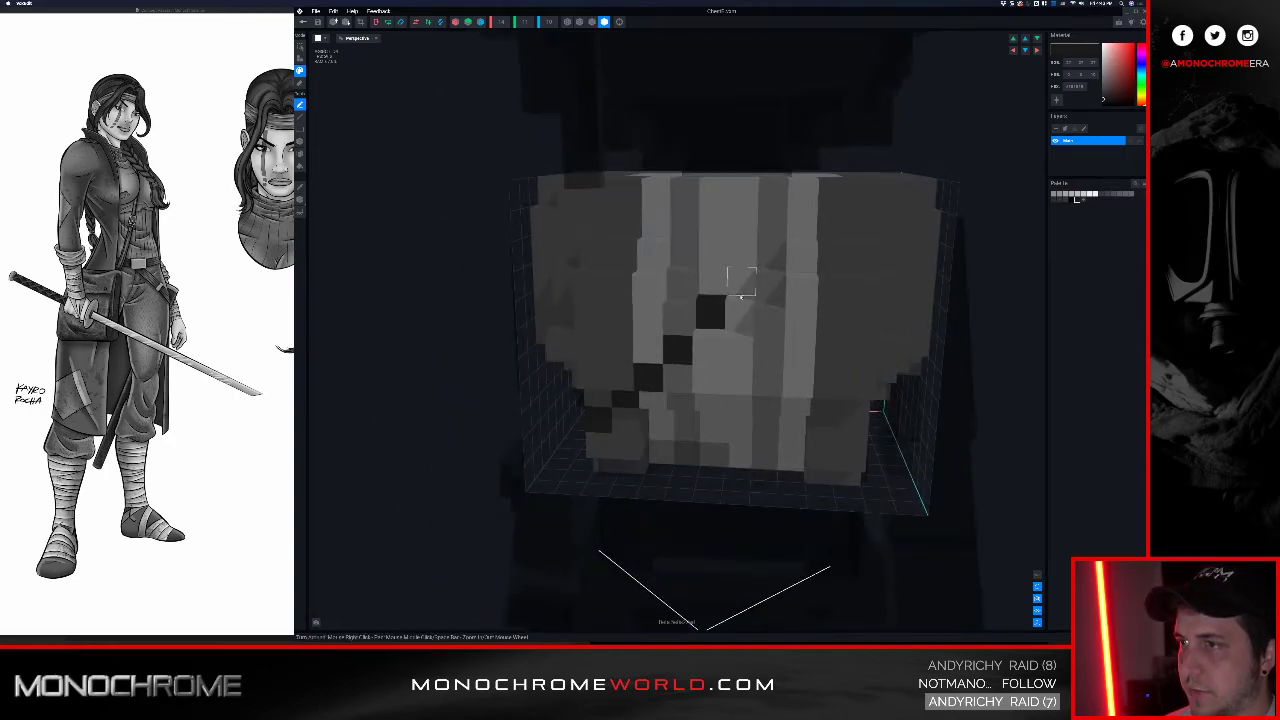
right_drag(831, 254, 846, 293)
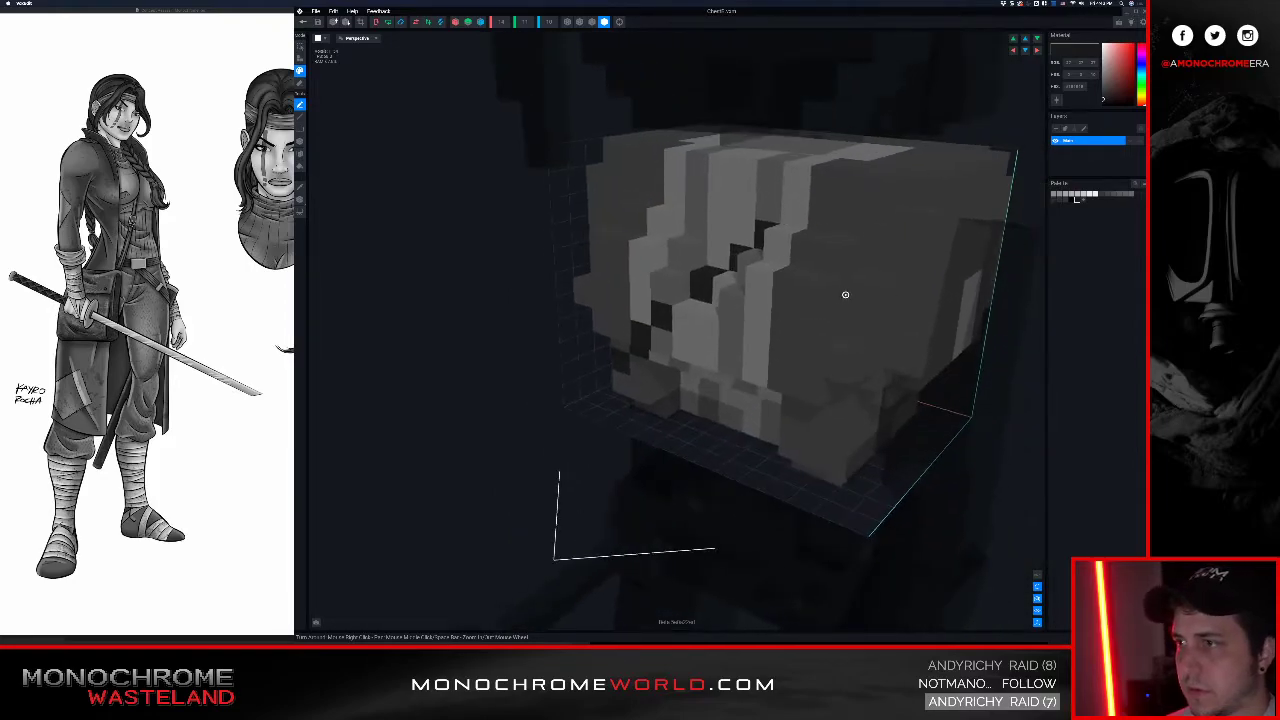
right_drag(694, 310, 755, 279)
key(super+z)
Step: Try to paint a dark staircase of strap voxels across the opposite side of the chest model
right_drag(820, 307, 792, 498)
mouse_move(770, 455)
right_down()
mouse_move(769, 414)
mouse_move(707, 402)
right_up()
click(772, 455)
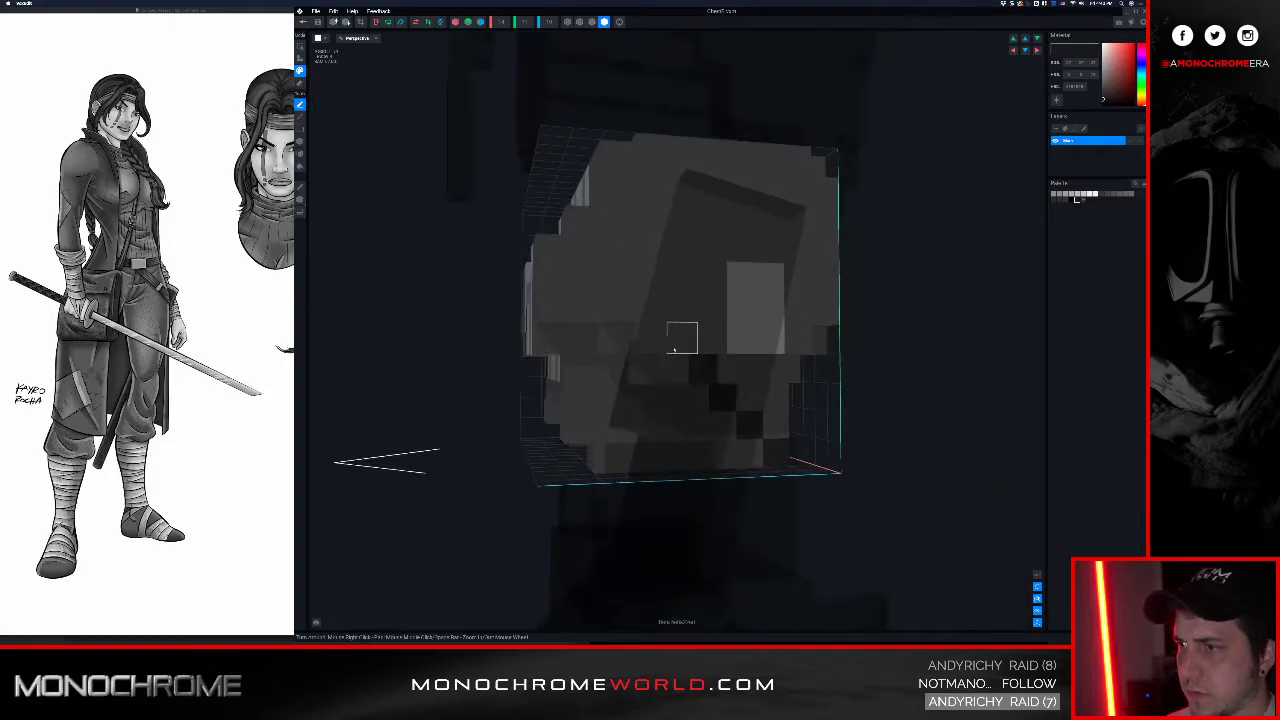
Step: Extend the dark strap up to the chest's upper front edge and over its top face towards the back
right_drag(639, 327, 601, 268)
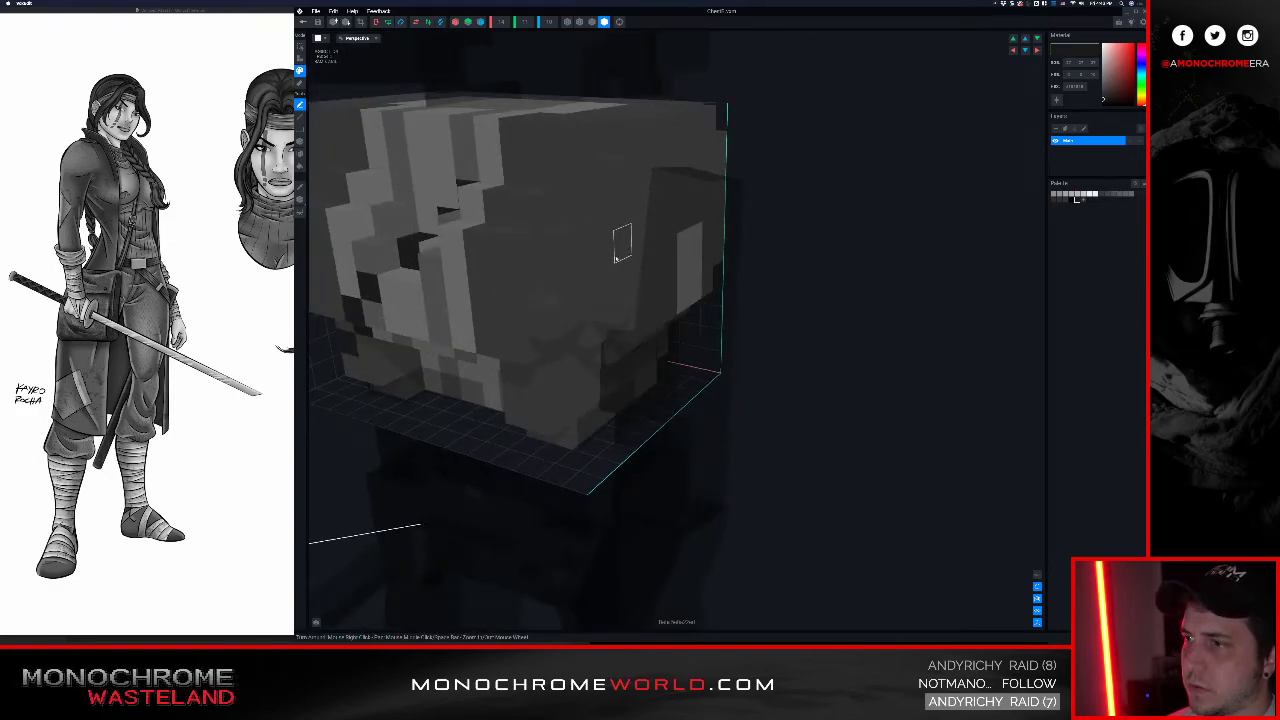
right_drag(643, 243, 553, 107)
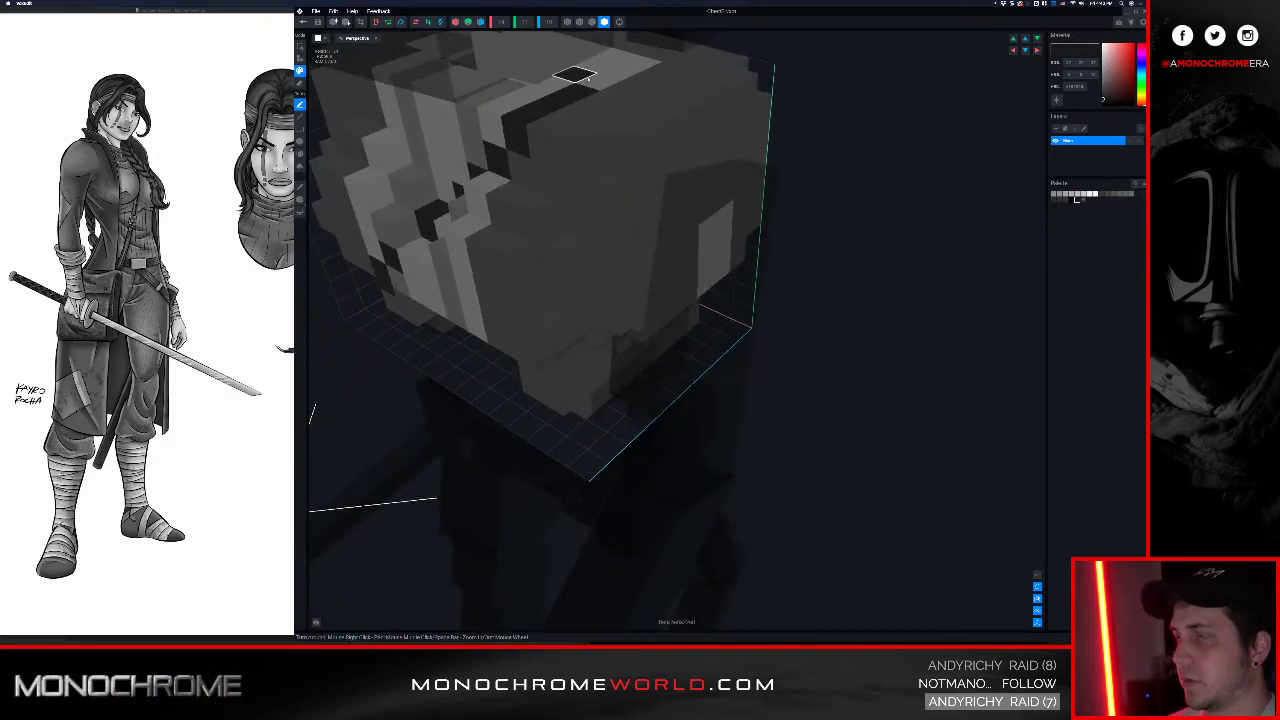
right_drag(677, 57, 686, 76)
right_drag(777, 86, 791, 123)
Step: Paint a straight, one-voxel-wide dark strap band down the chest's back, undoing and redrawing strokes until it runs straight
drag(784, 143, 791, 205)
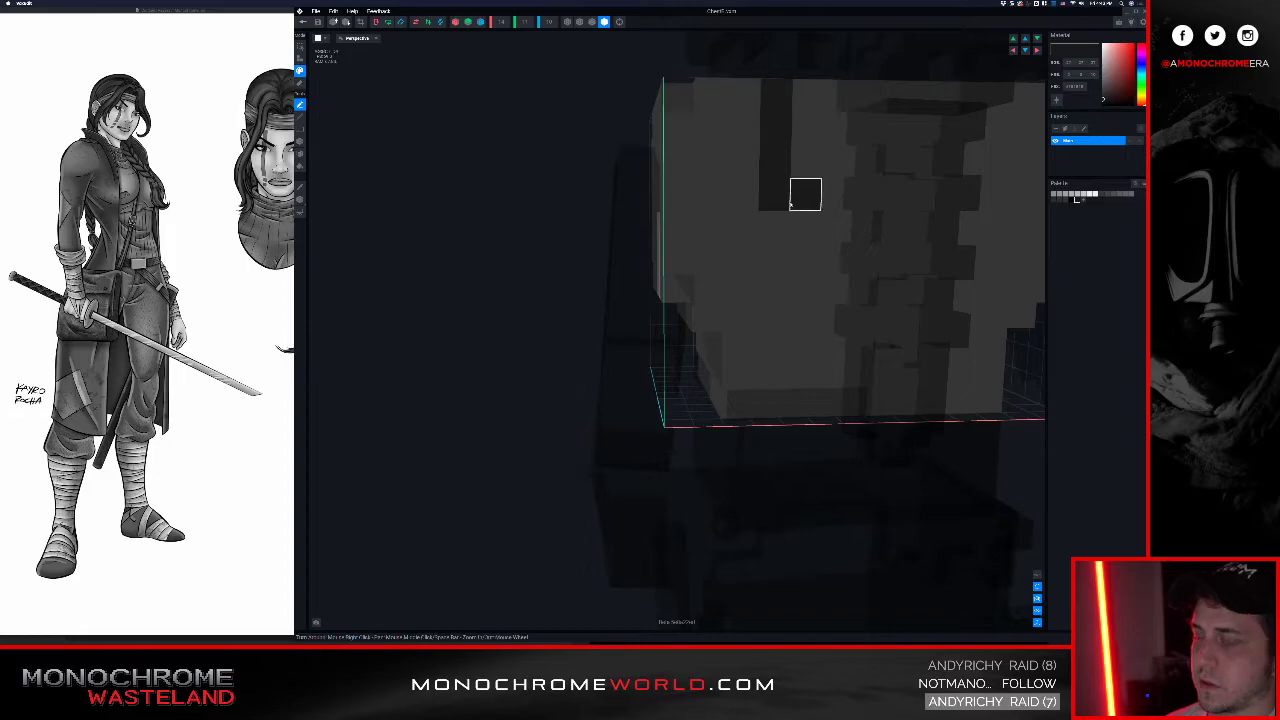
key(ctrl+z)
drag(772, 128, 769, 367)
drag(769, 312, 768, 260)
right_drag(788, 321, 789, 321)
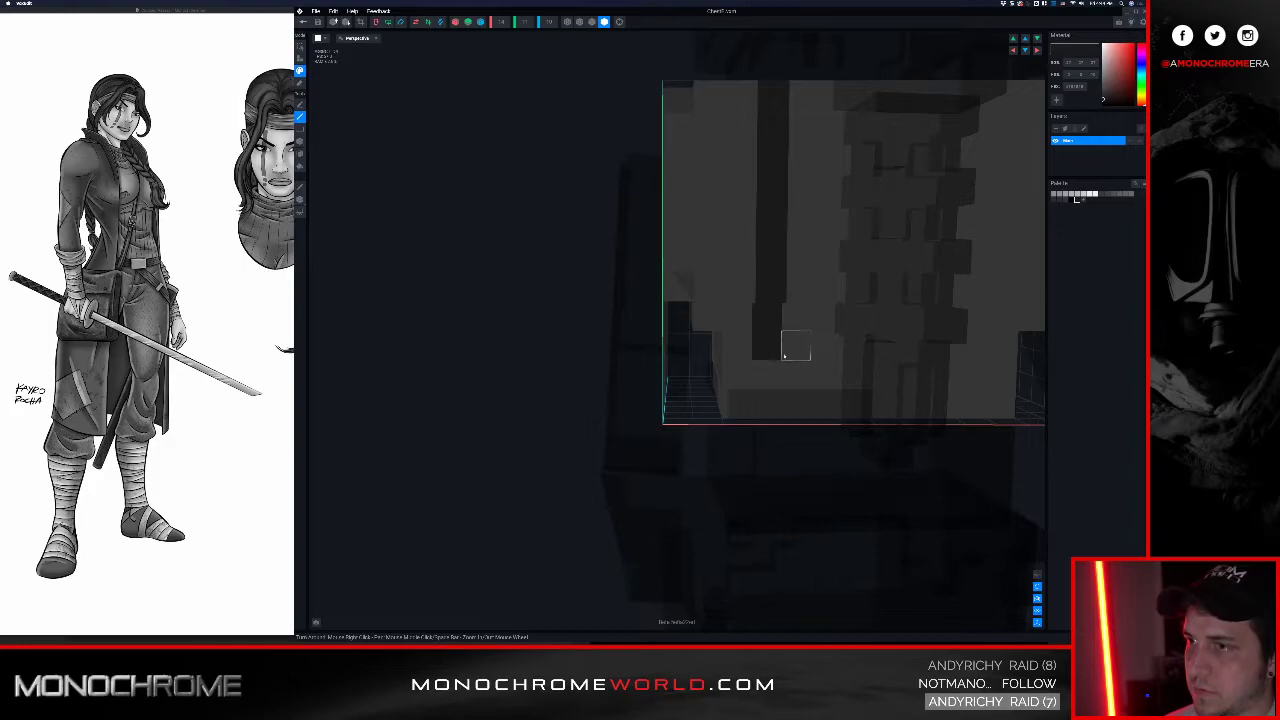
key(ctrl+z)
click(775, 289)
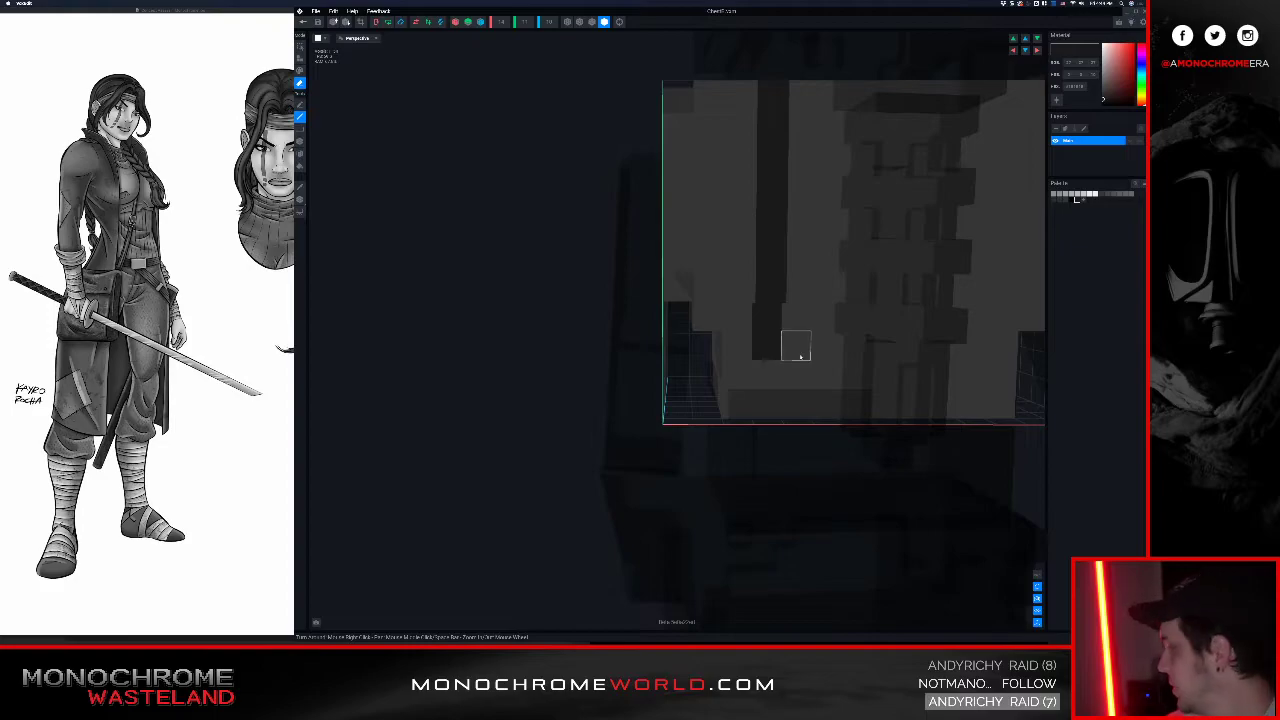
Step: Step the strap diagonally from the band's lower end to the chest's bottom edge, repainting the stray voxel in the jacket colour
click(799, 357)
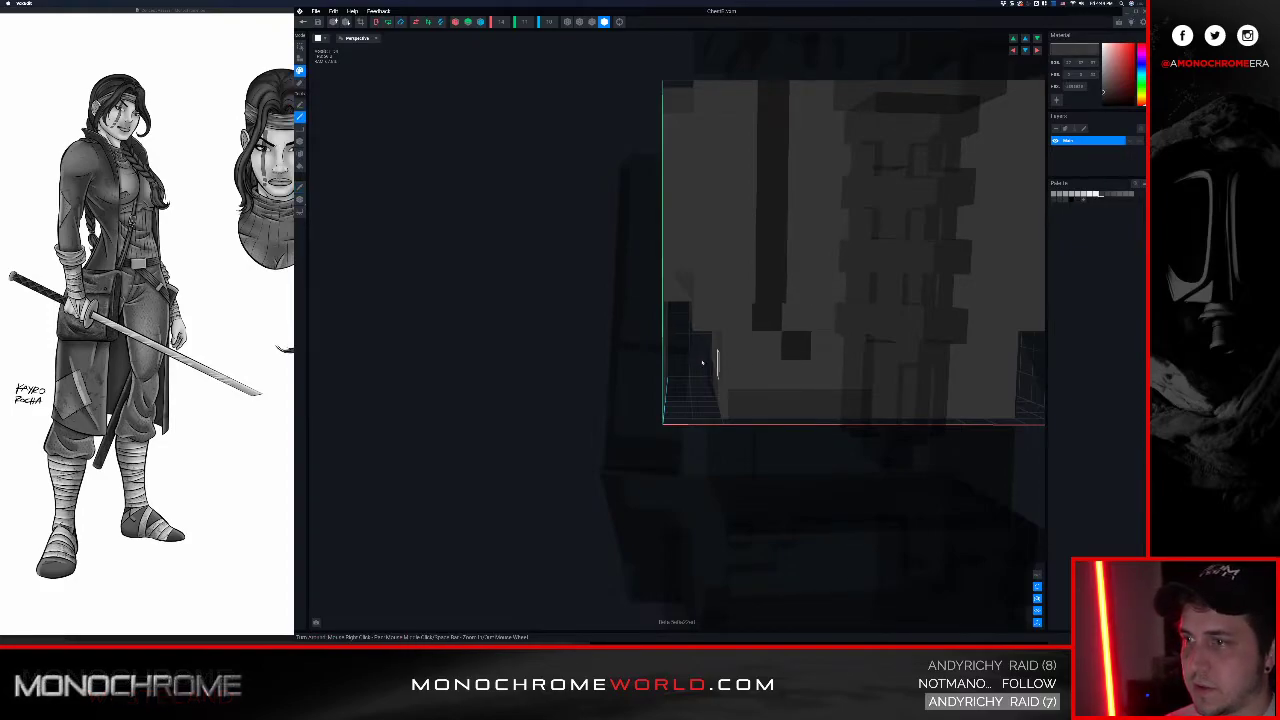
right_drag(757, 336, 755, 334)
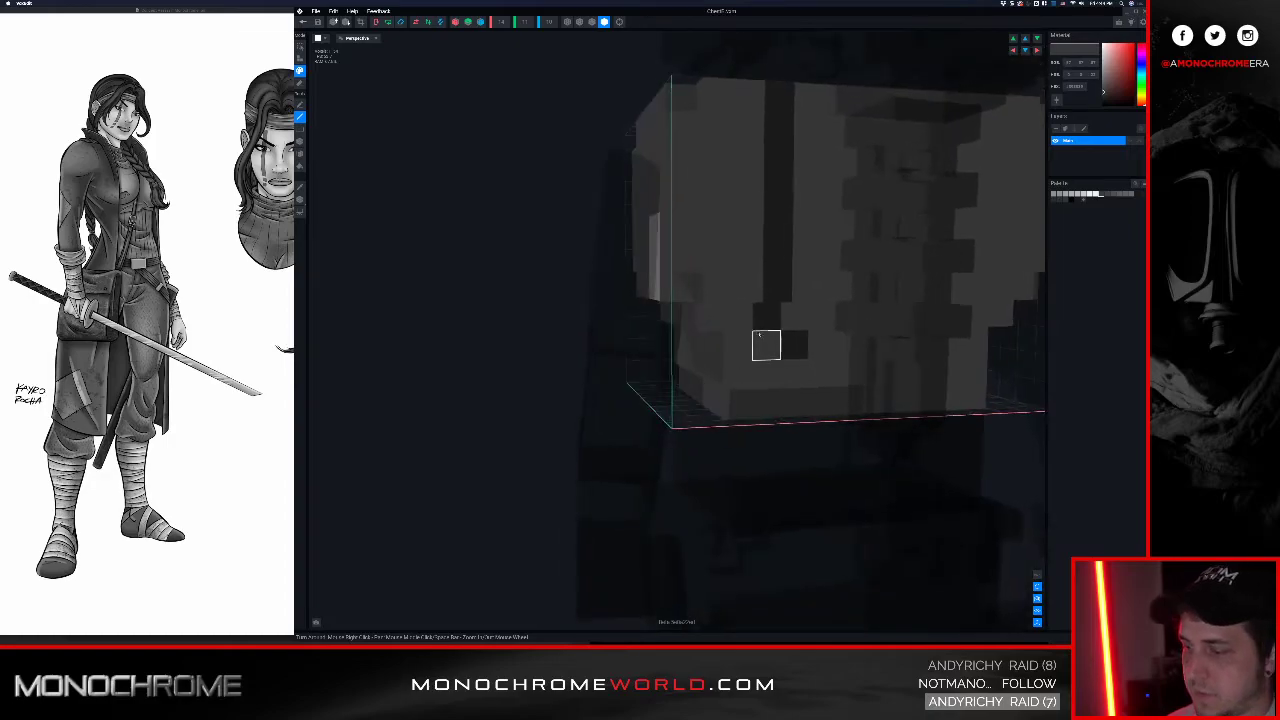
mouse_move(820, 370)
right_down()
mouse_move(871, 410)
mouse_move(883, 394)
mouse_move(845, 366)
right_up()
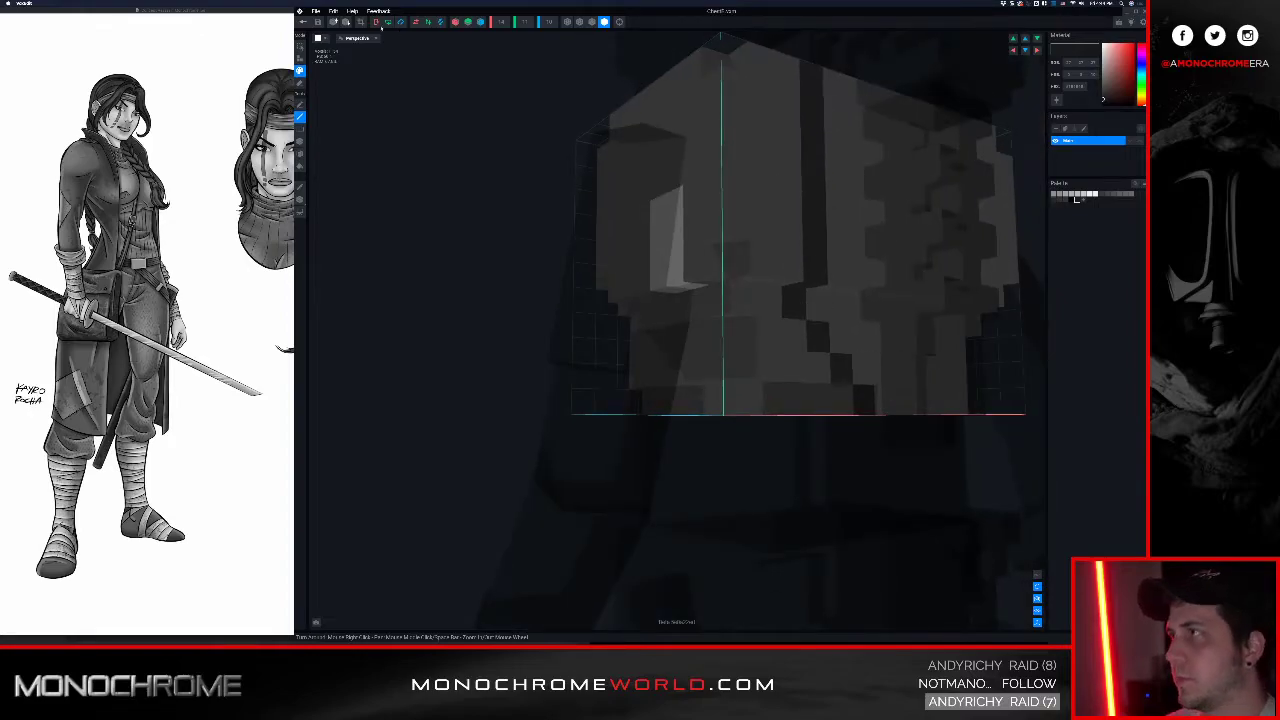
Step: Save the chest model, return to the rig and inspect how the strap runs down the character's back
click(304, 22)
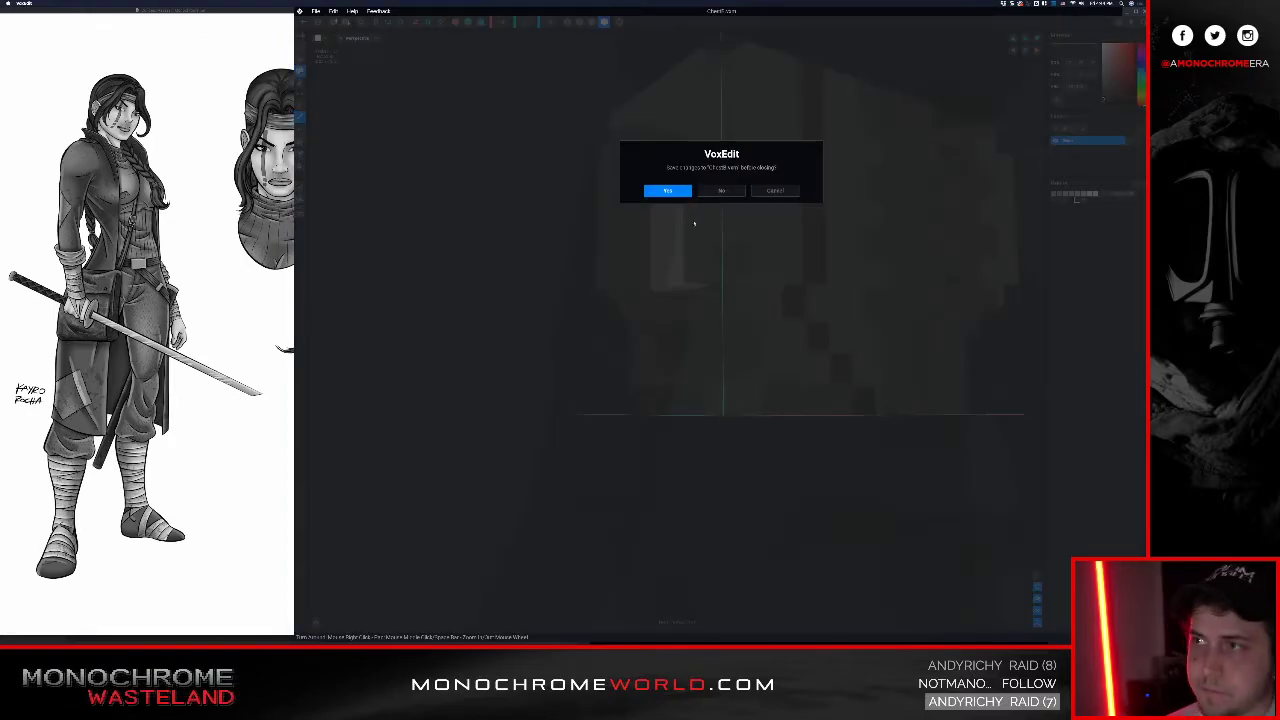
click(661, 191)
middle_drag(692, 172, 706, 250)
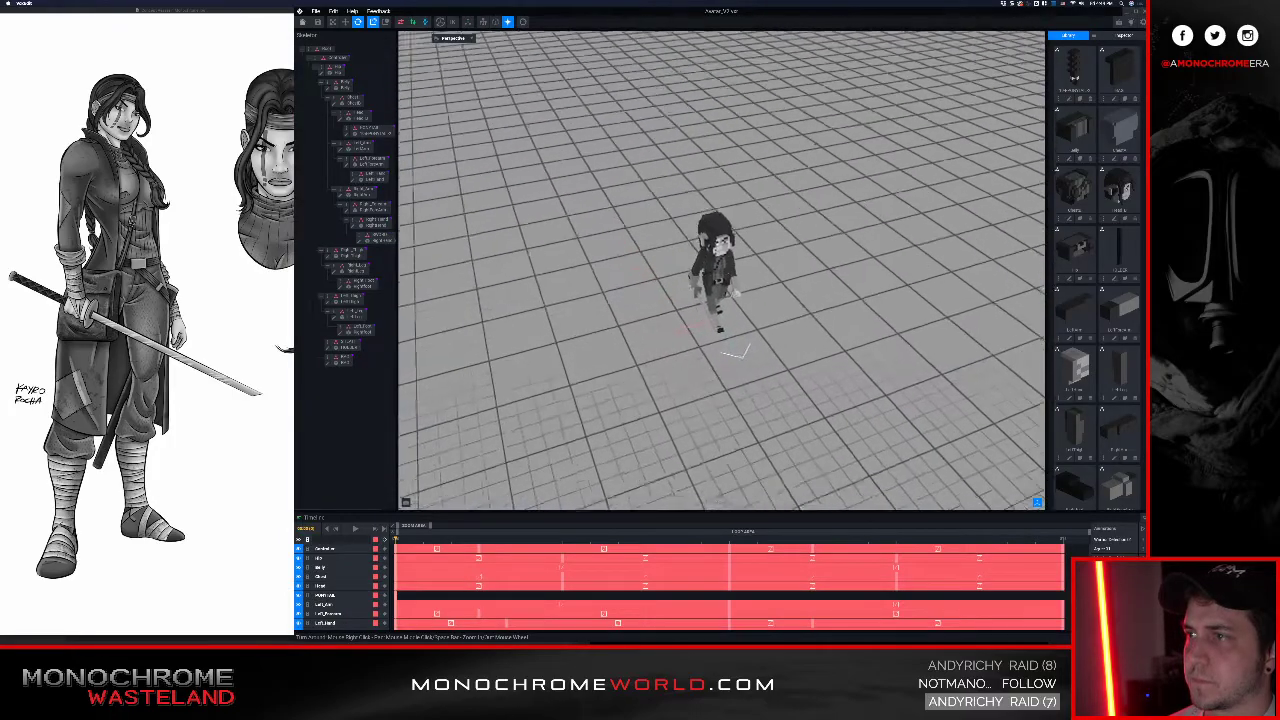
scroll(708, 240, up, 5)
right_drag(711, 242, 680, 180)
scroll(690, 240, up, 5)
right_drag(648, 308, 565, 310)
scroll(710, 325, up, 5)
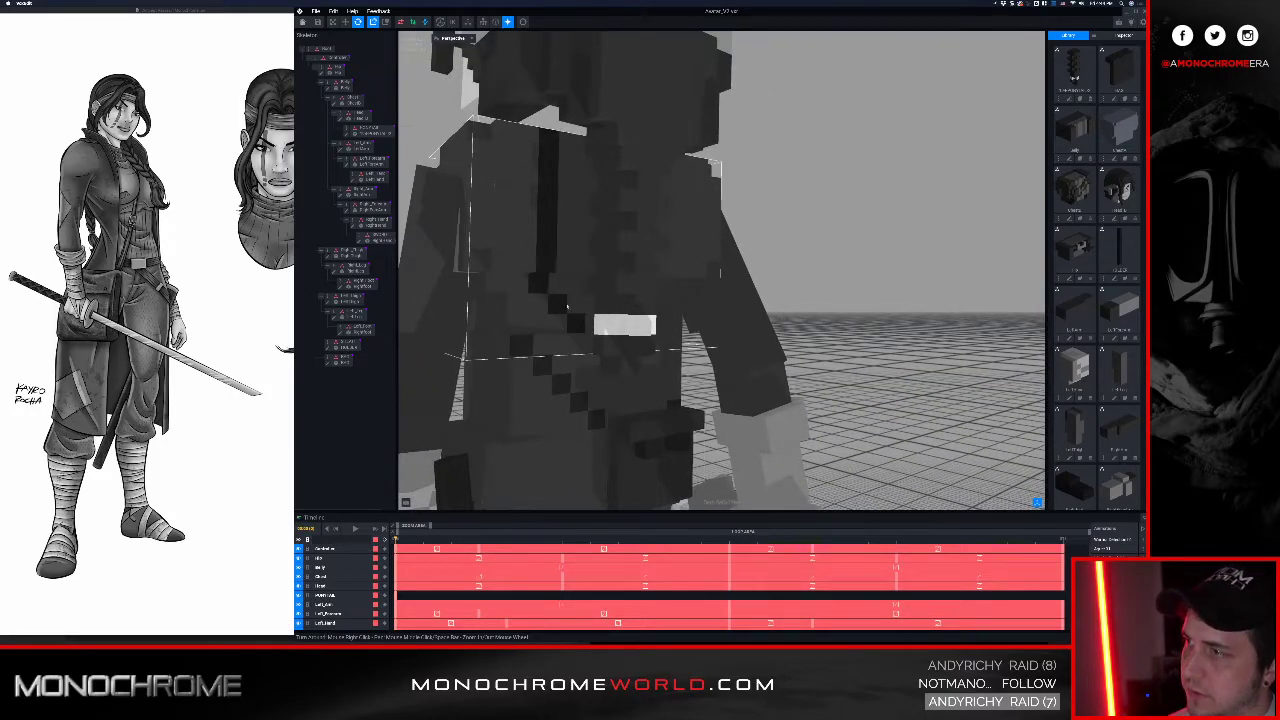
Step: Open the belly model to look over its strap voxels, save it and return to the rig
click(567, 310)
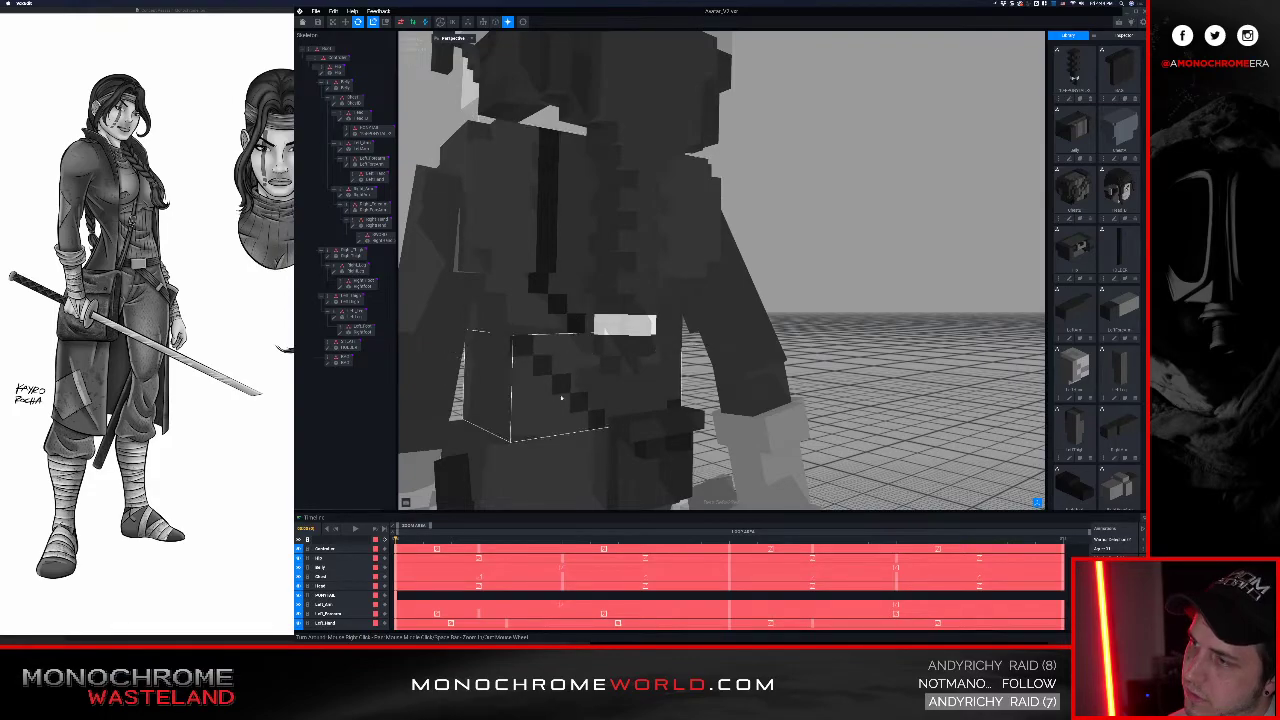
click(561, 398)
click(328, 90)
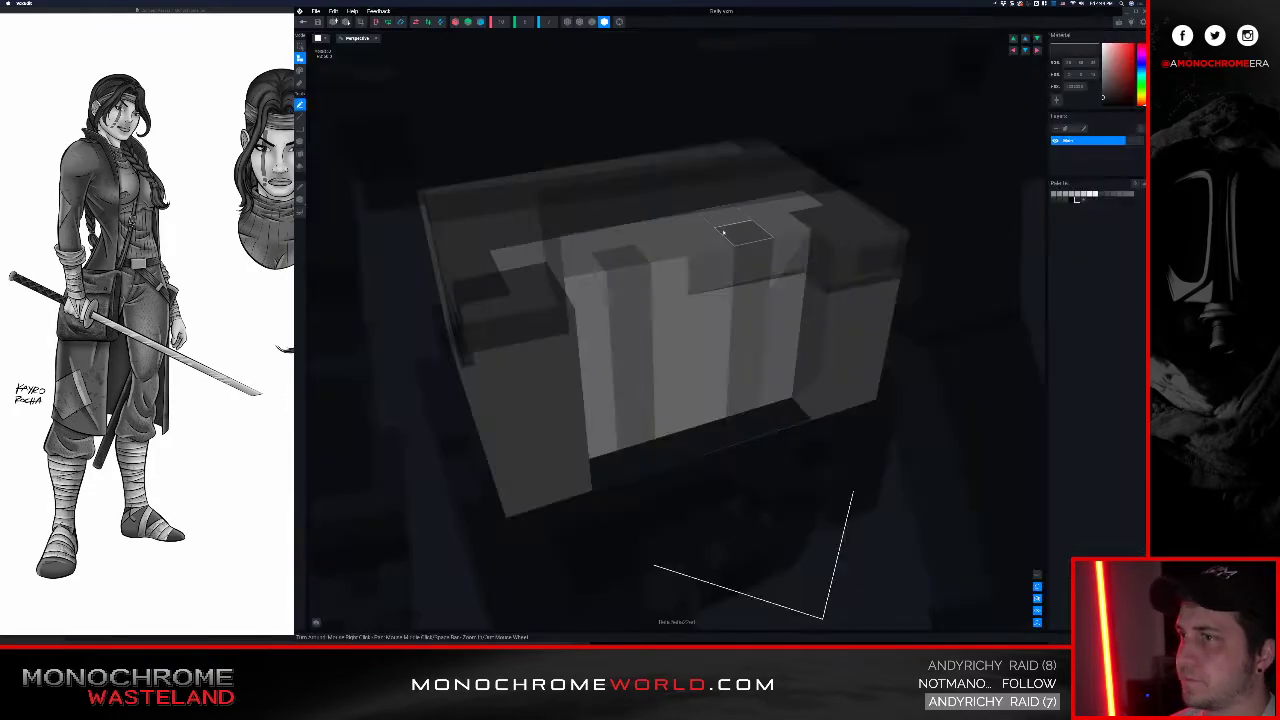
right_drag(503, 302, 560, 305)
right_drag(360, 410, 430, 408)
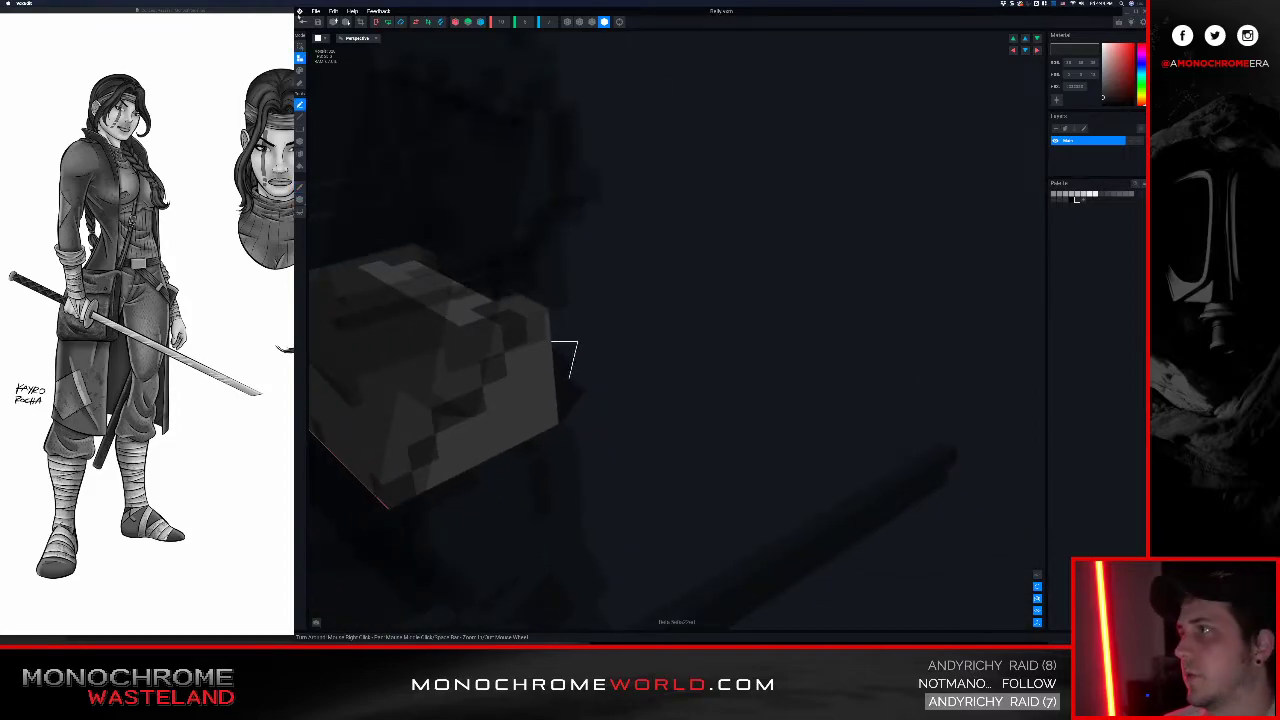
click(303, 22)
click(668, 191)
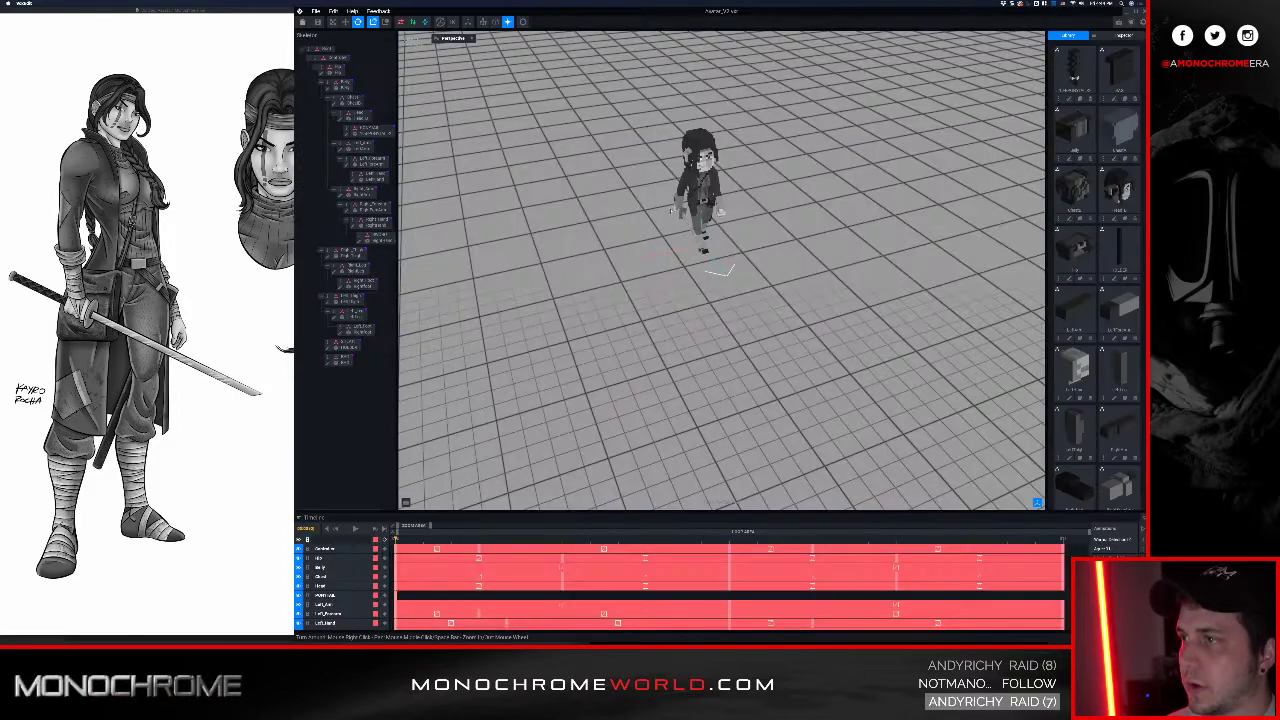
Step: Reopen the chest model from the rig, set the paint colour to hex 151515 and check the front strap
scroll(714, 275, up, 5)
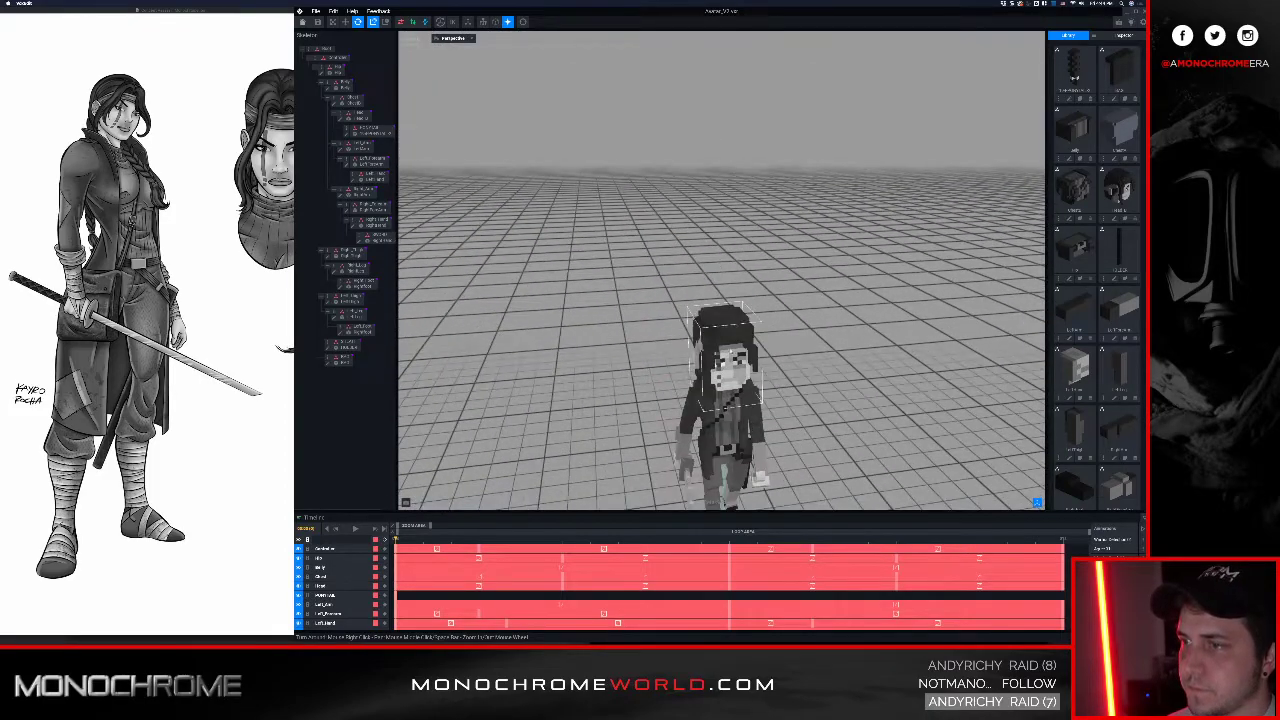
right_drag(716, 450, 728, 395)
middle_drag(728, 428, 728, 371)
click(728, 369)
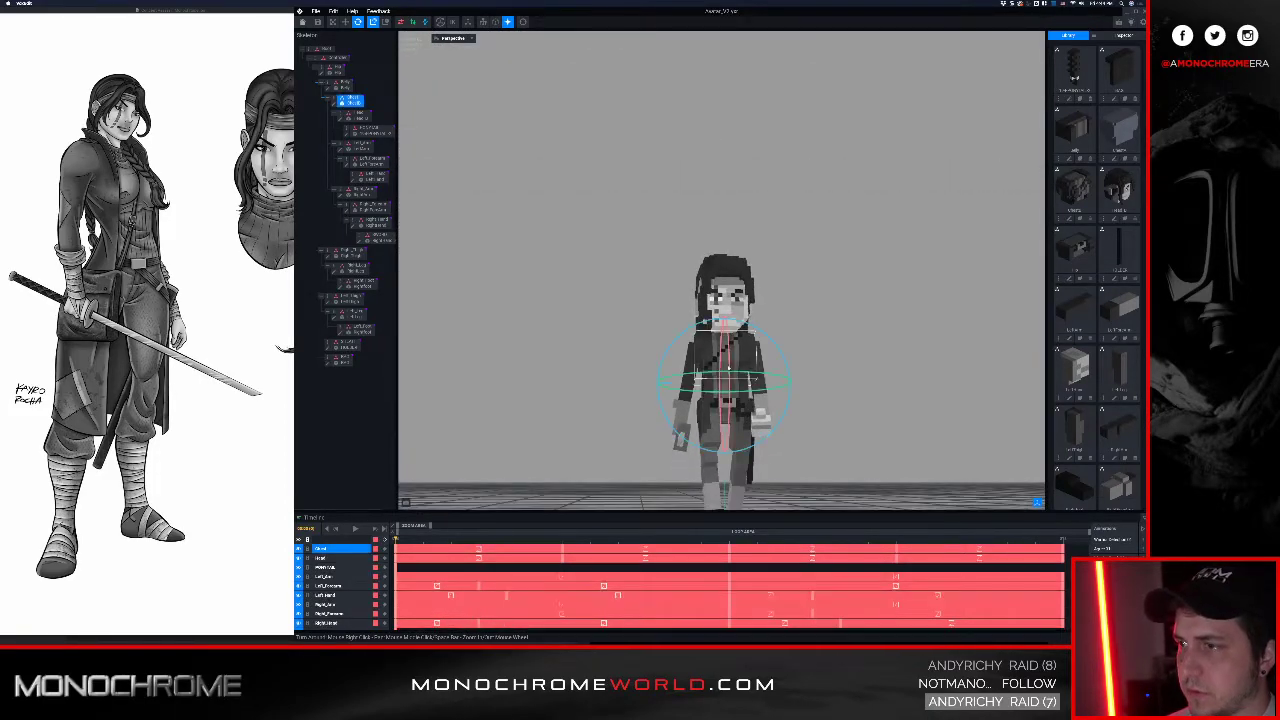
click(334, 104)
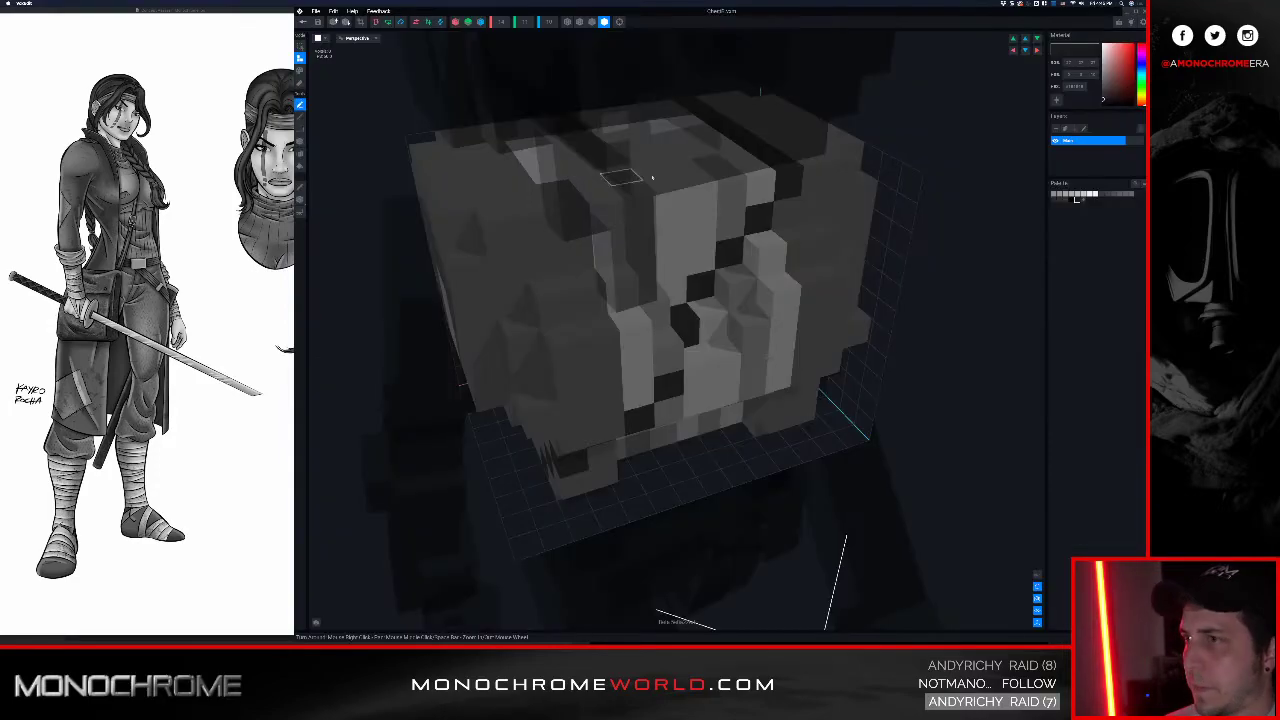
click(721, 252)
click(1077, 88)
text(151515)
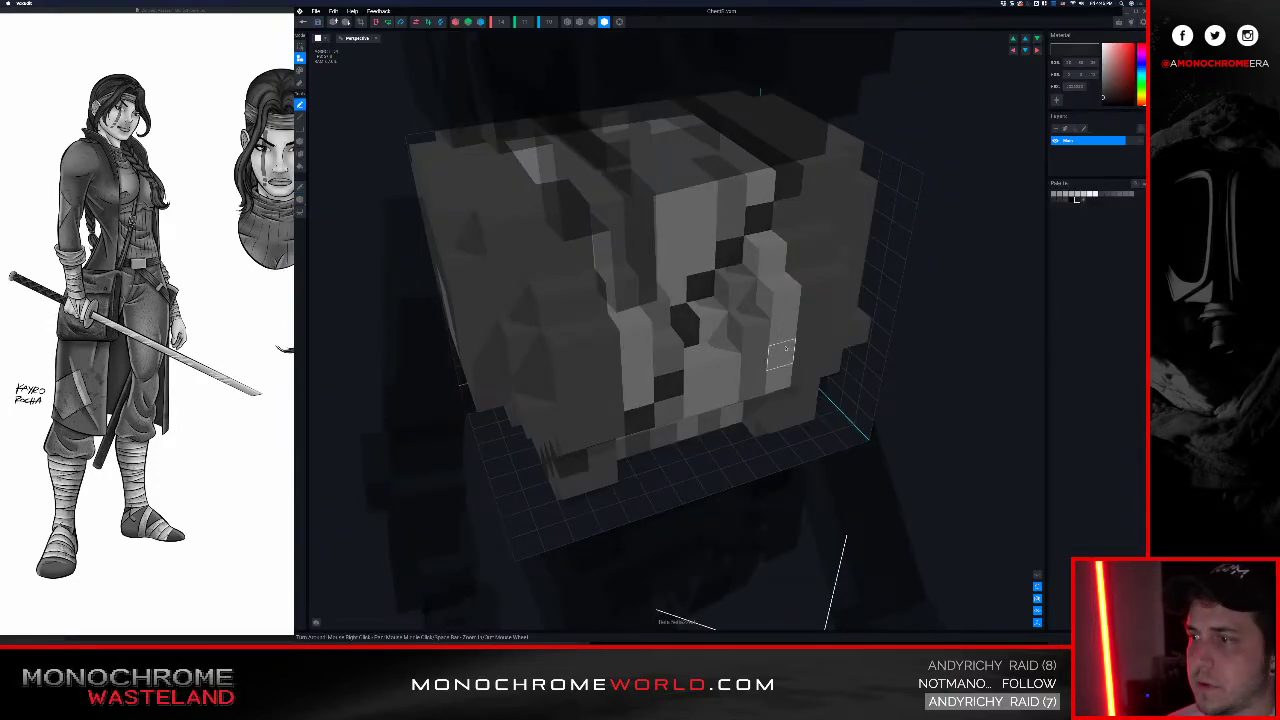
right_drag(786, 349, 786, 349)
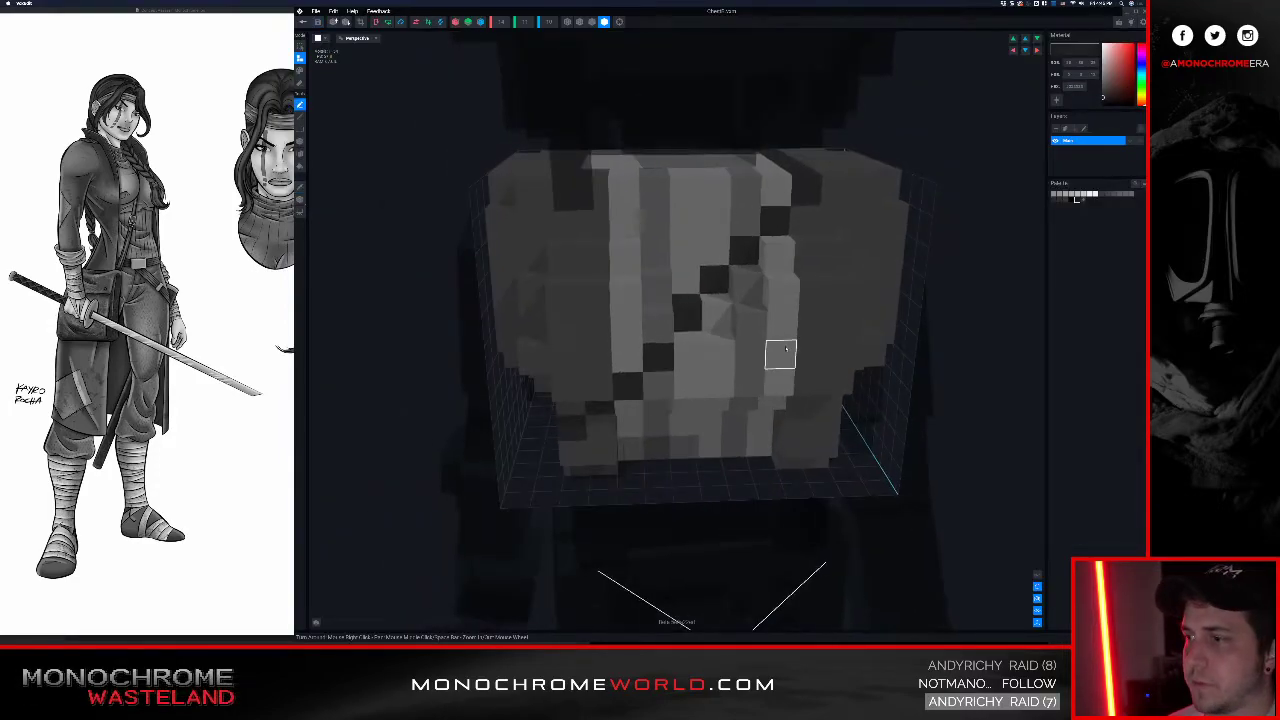
Step: Save the chest model, return to the rig and open the belly model for editing
click(304, 21)
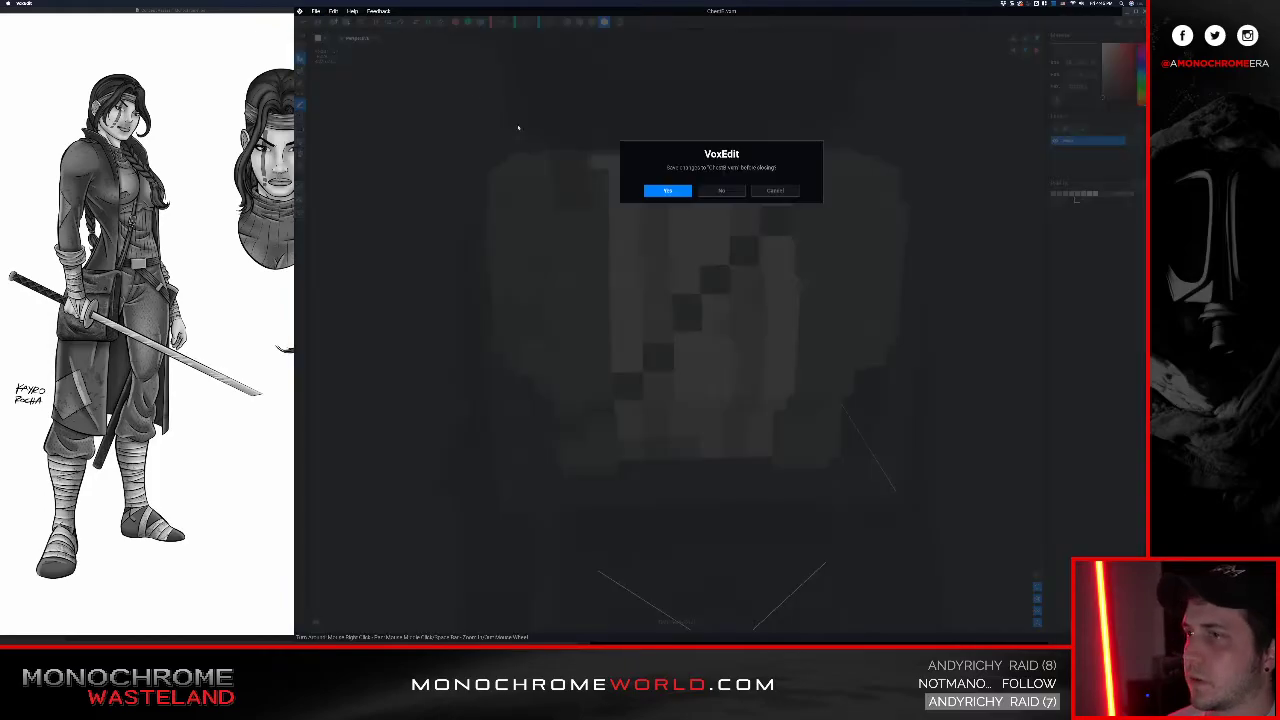
click(672, 190)
right_drag(687, 190, 678, 208)
scroll(690, 188, up, 10)
click(685, 300)
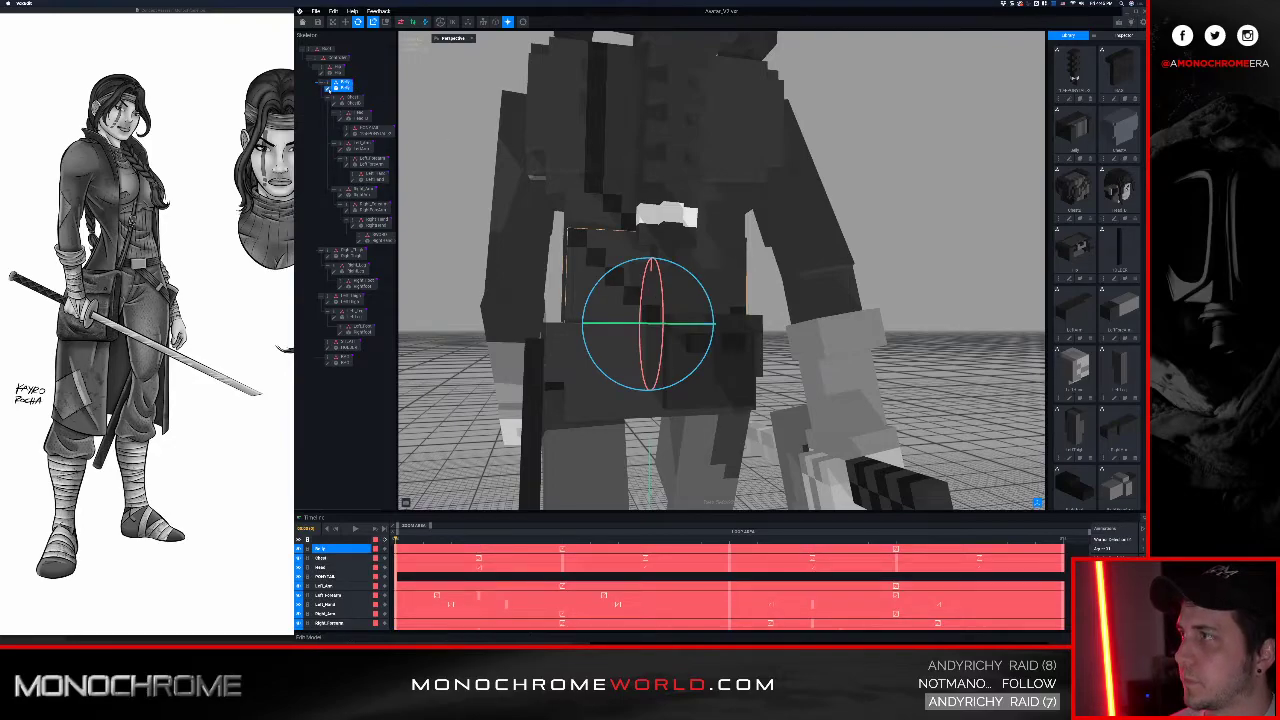
click(328, 89)
Step: Sample the dark strap colour and paint a new staircase of voxels on the belly's back, shifted towards the chest strap's end
right_drag(557, 283, 557, 283)
scroll(518, 374, down, 3)
right_drag(517, 374, 651, 429)
right_drag(459, 433, 476, 421)
click(571, 408)
key(i)
click(559, 408)
right_drag(603, 406, 628, 436)
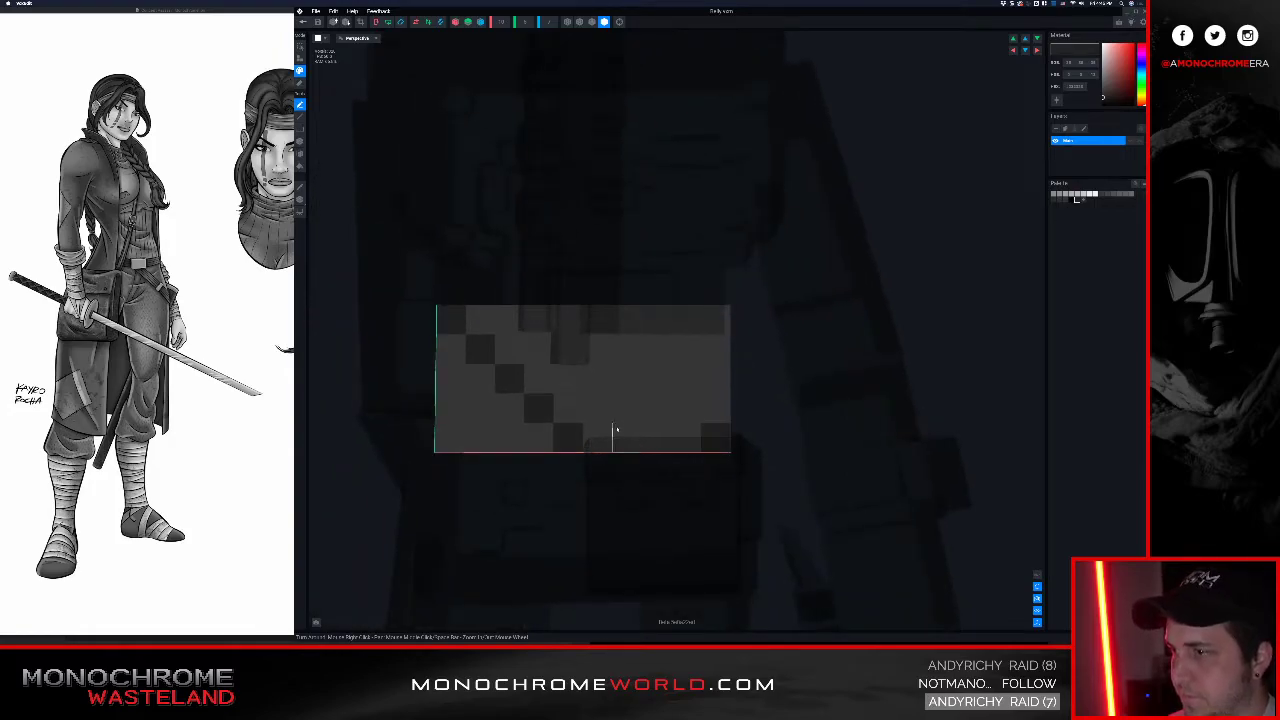
click(616, 396)
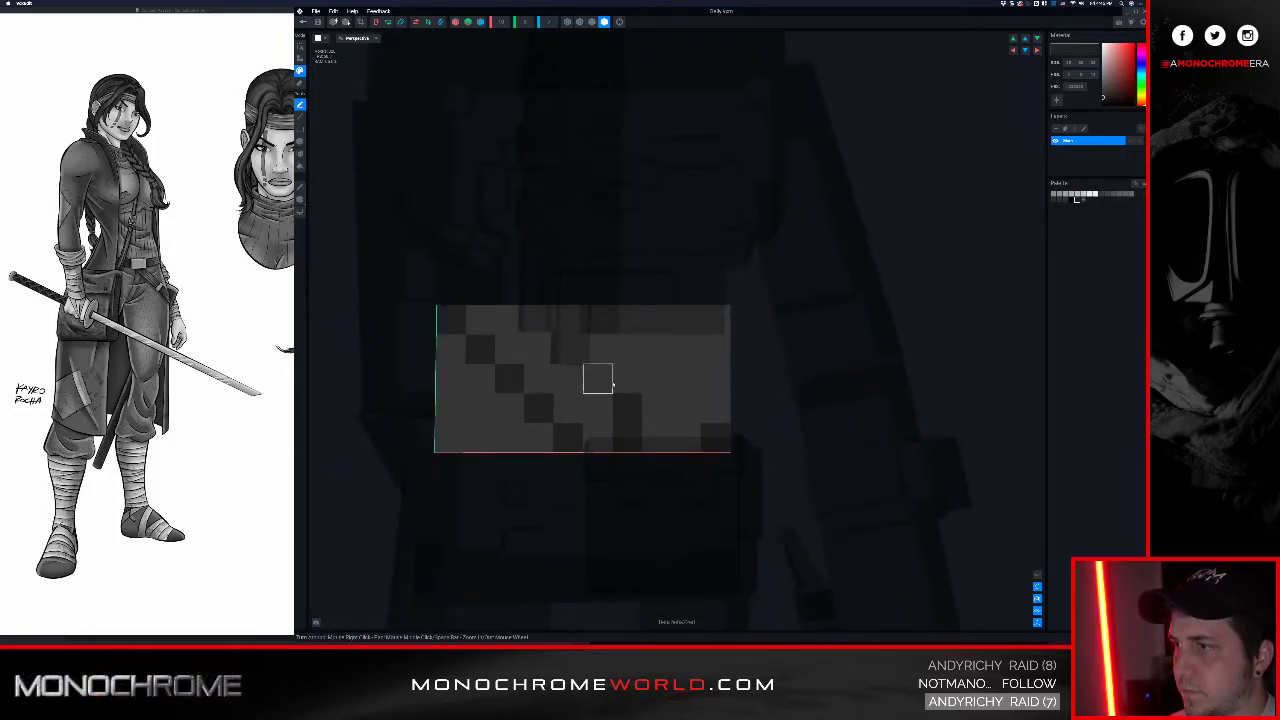
right_drag(566, 346, 580, 351)
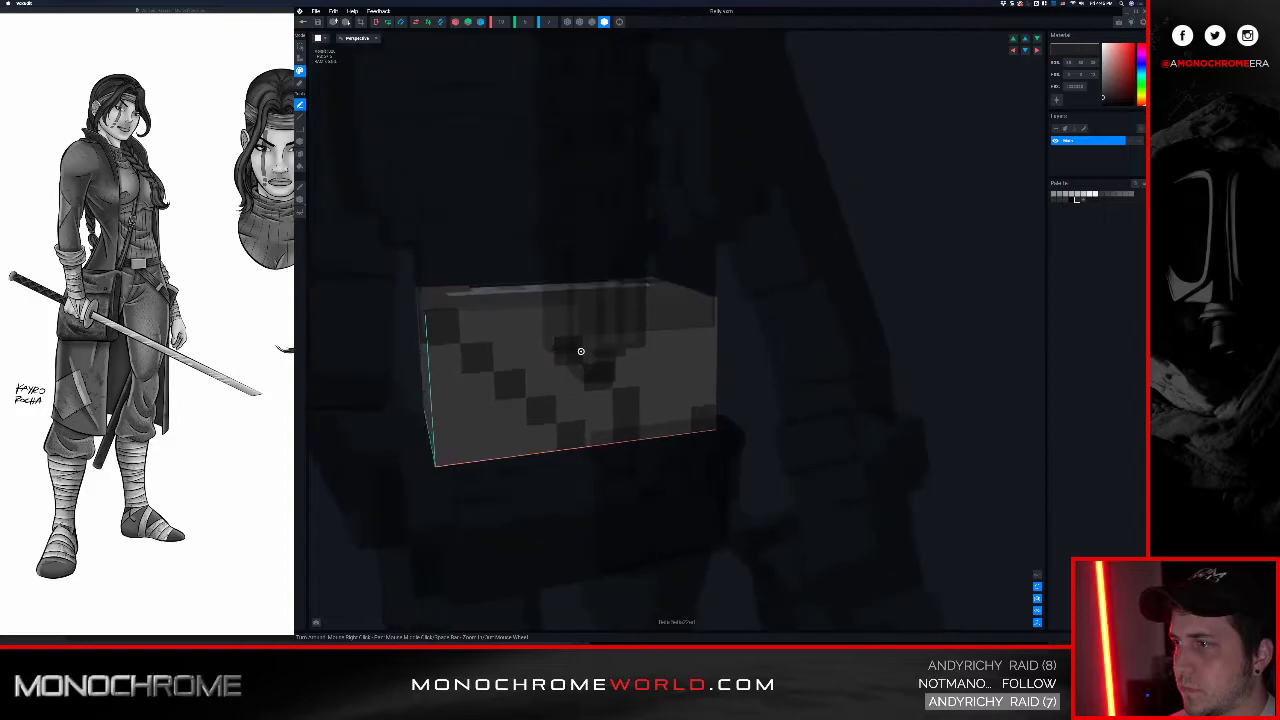
Step: Paint over the old strap staircase on the belly's back with the base colour, save the model and return to the rig
click(571, 401)
click(575, 428)
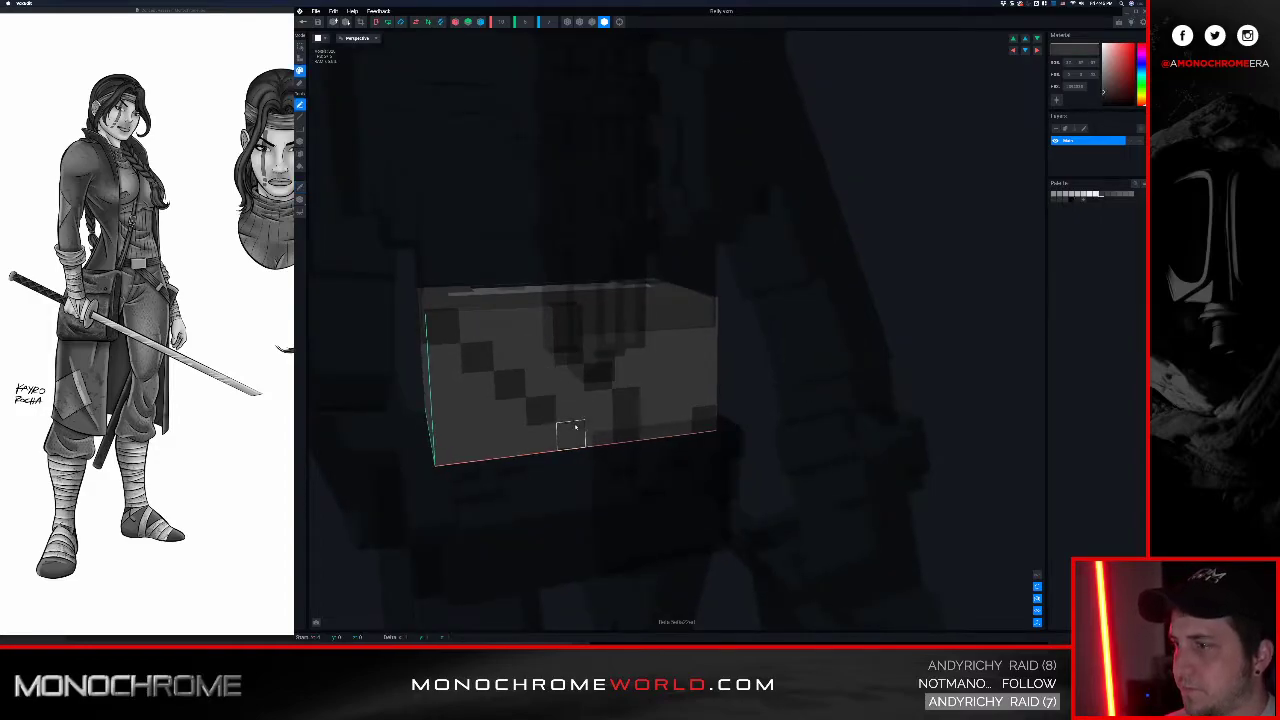
right_drag(443, 360, 517, 355)
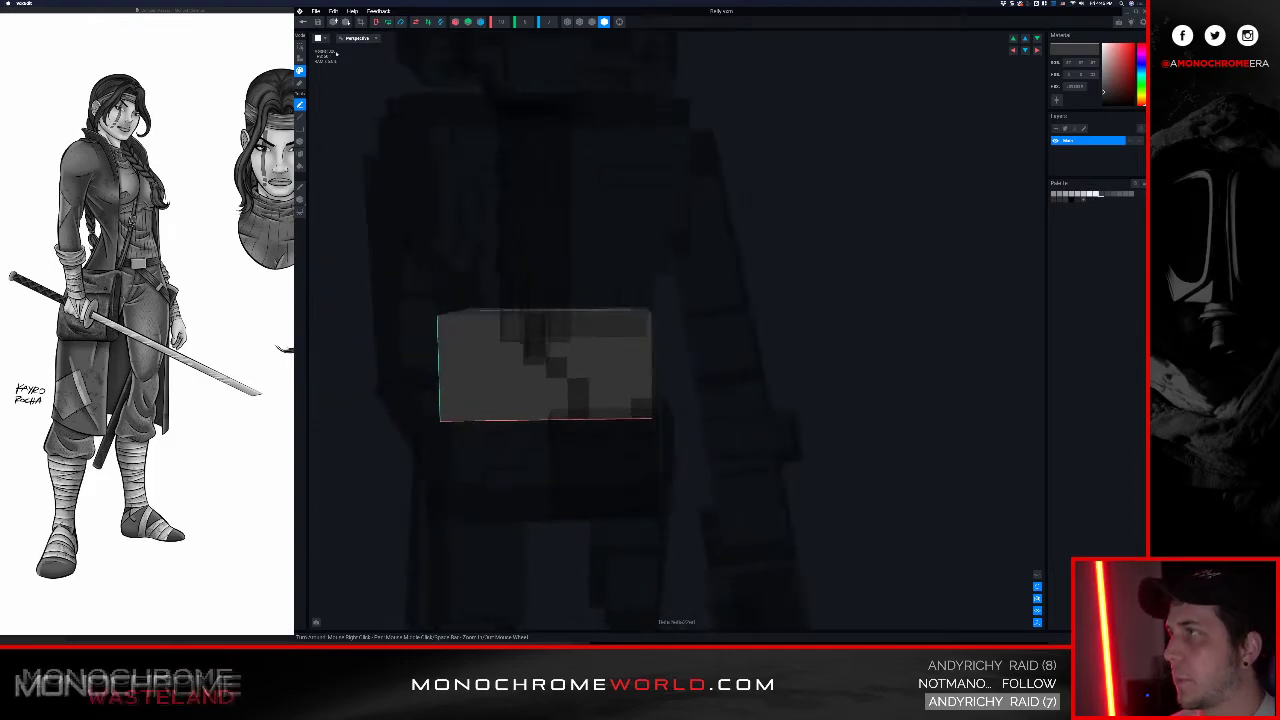
click(303, 22)
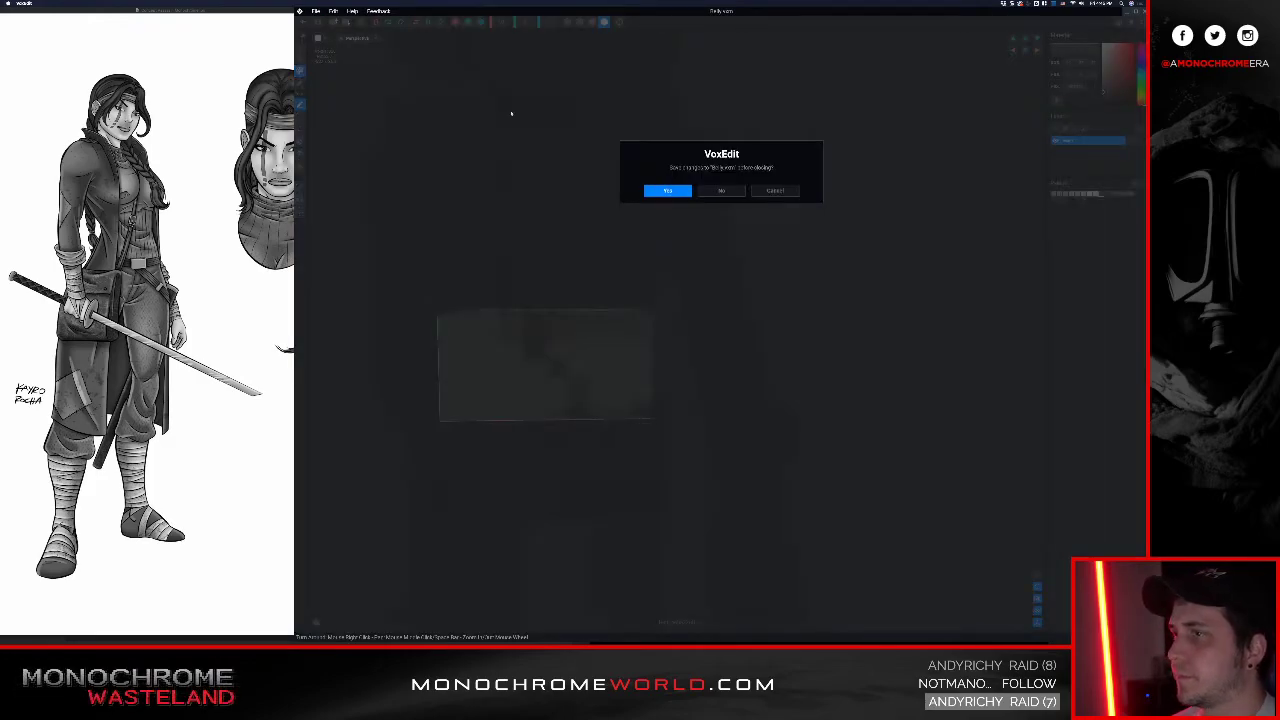
click(668, 191)
Step: Examine the strap across the character's torso on the rig from the front and side while the animation plays
scroll(662, 193, up, 5)
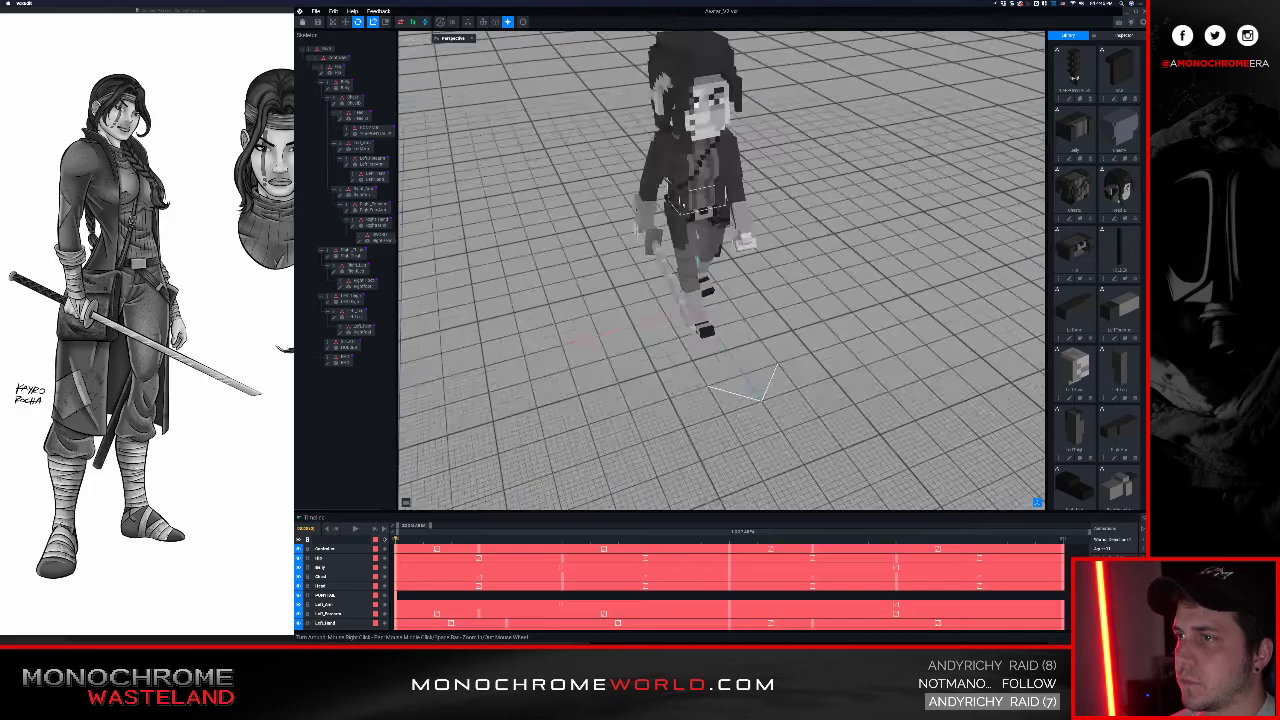
scroll(662, 192, down, 5)
right_drag(722, 194, 655, 200)
scroll(739, 202, up, 5)
scroll(739, 203, up, 5)
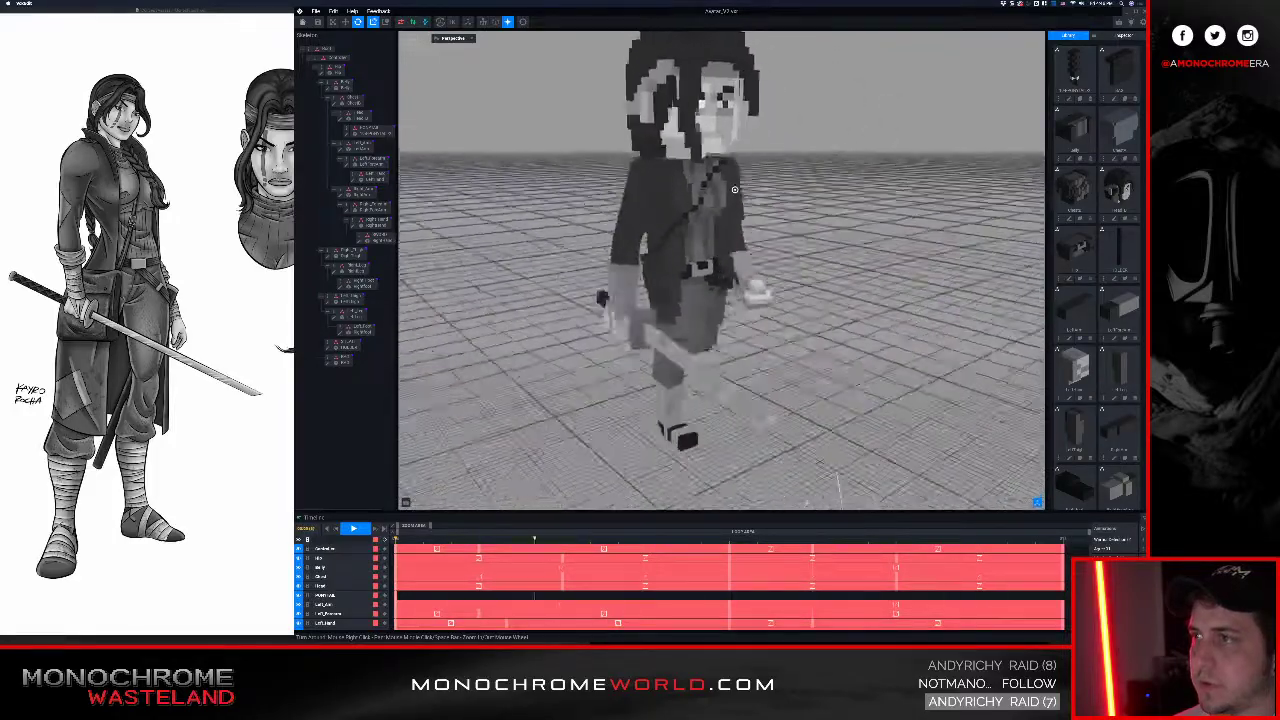
Step: Open the chest model, repaint the back strap's lower end as a staircase leading to the belly's strap, and save the model
click(345, 101)
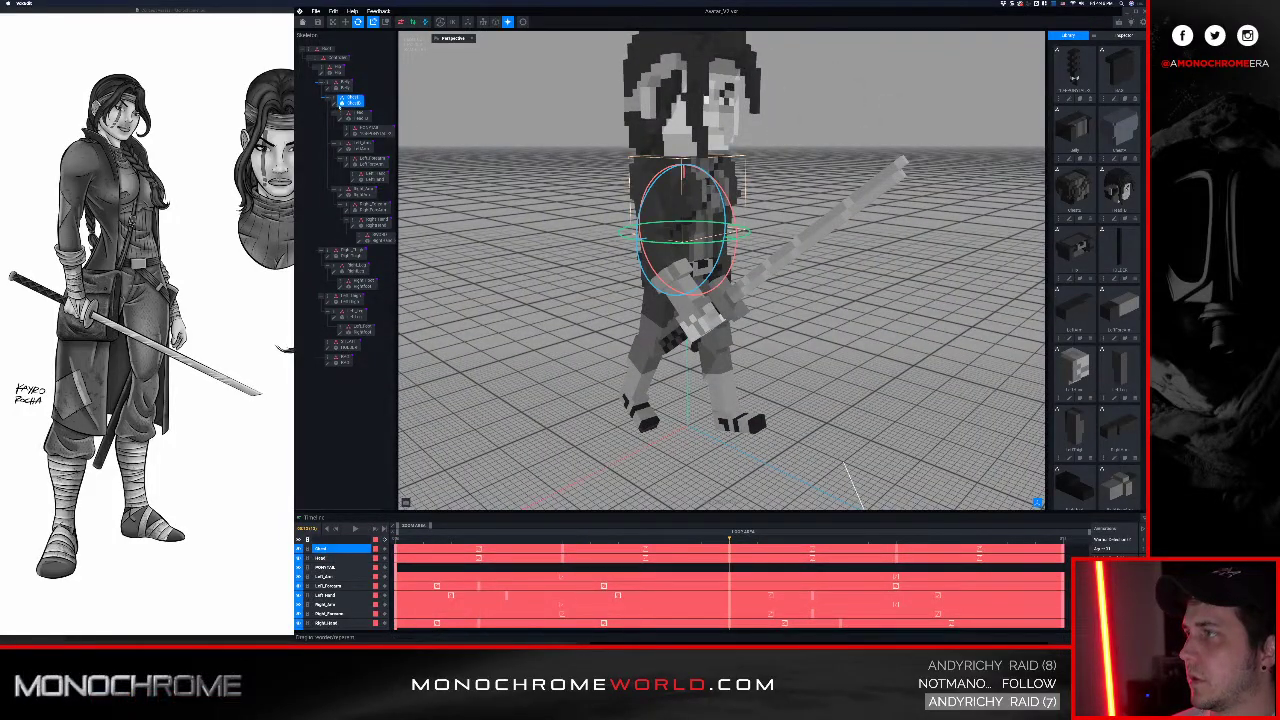
double_click(340, 102)
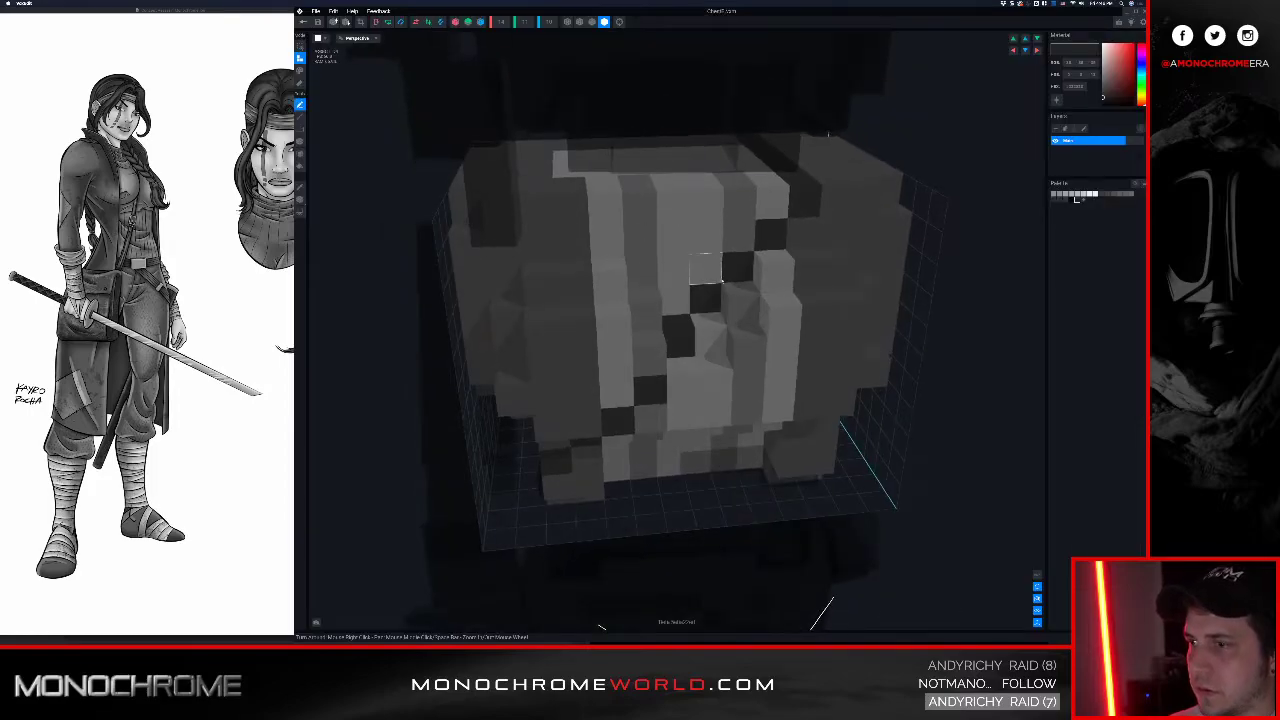
right_drag(390, 286, 640, 270)
scroll(377, 394, down, 4)
right_drag(360, 398, 419, 404)
right_drag(709, 365, 443, 391)
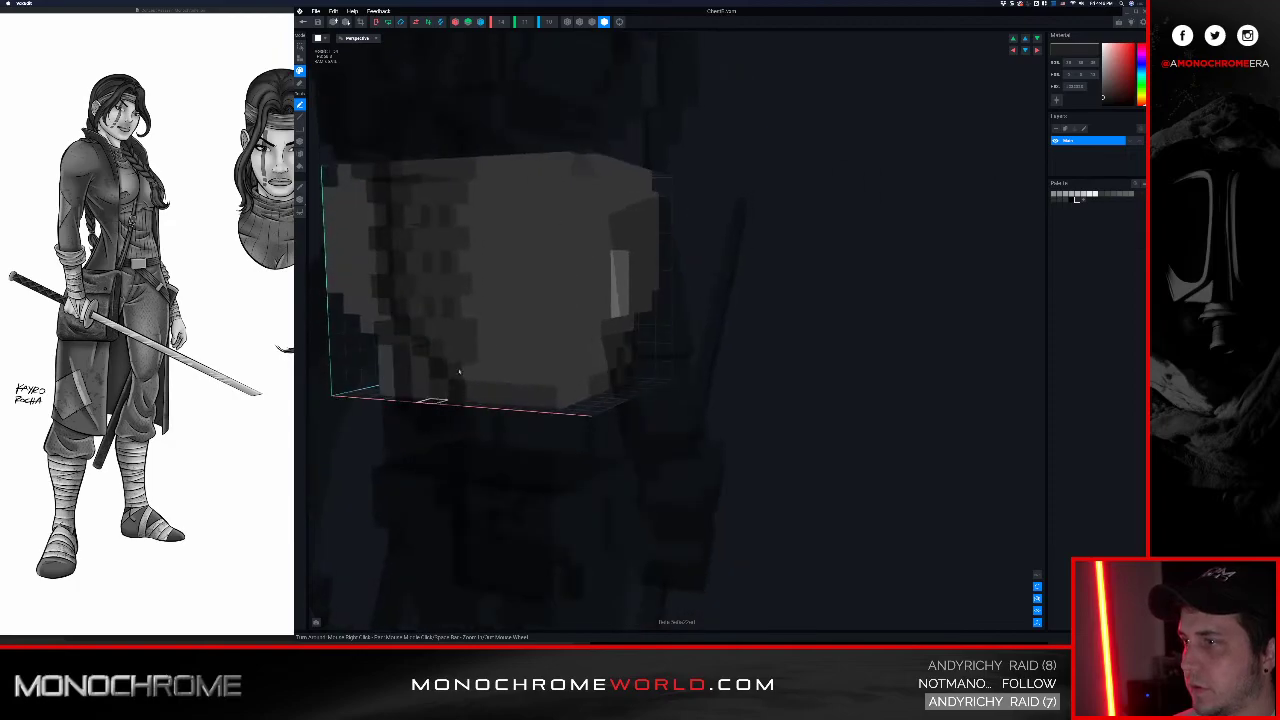
drag(615, 259, 627, 306)
right_drag(564, 305, 473, 341)
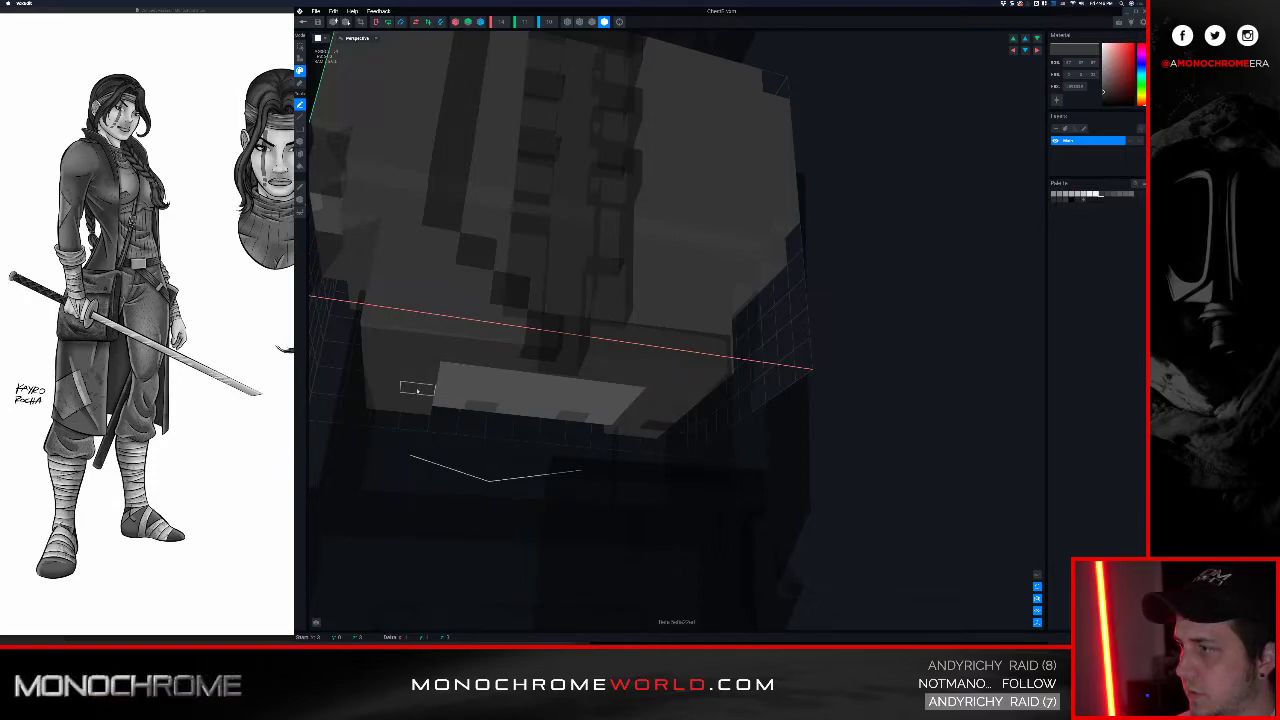
right_drag(463, 382, 527, 316)
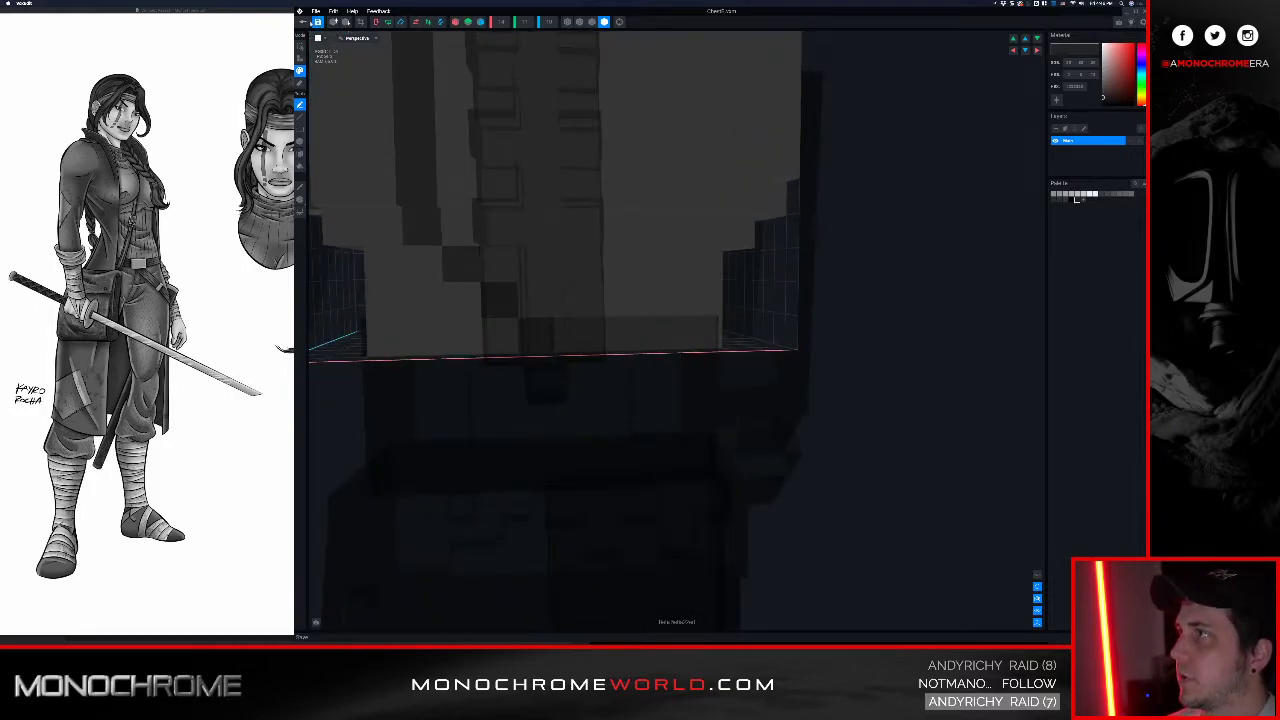
click(304, 22)
click(667, 190)
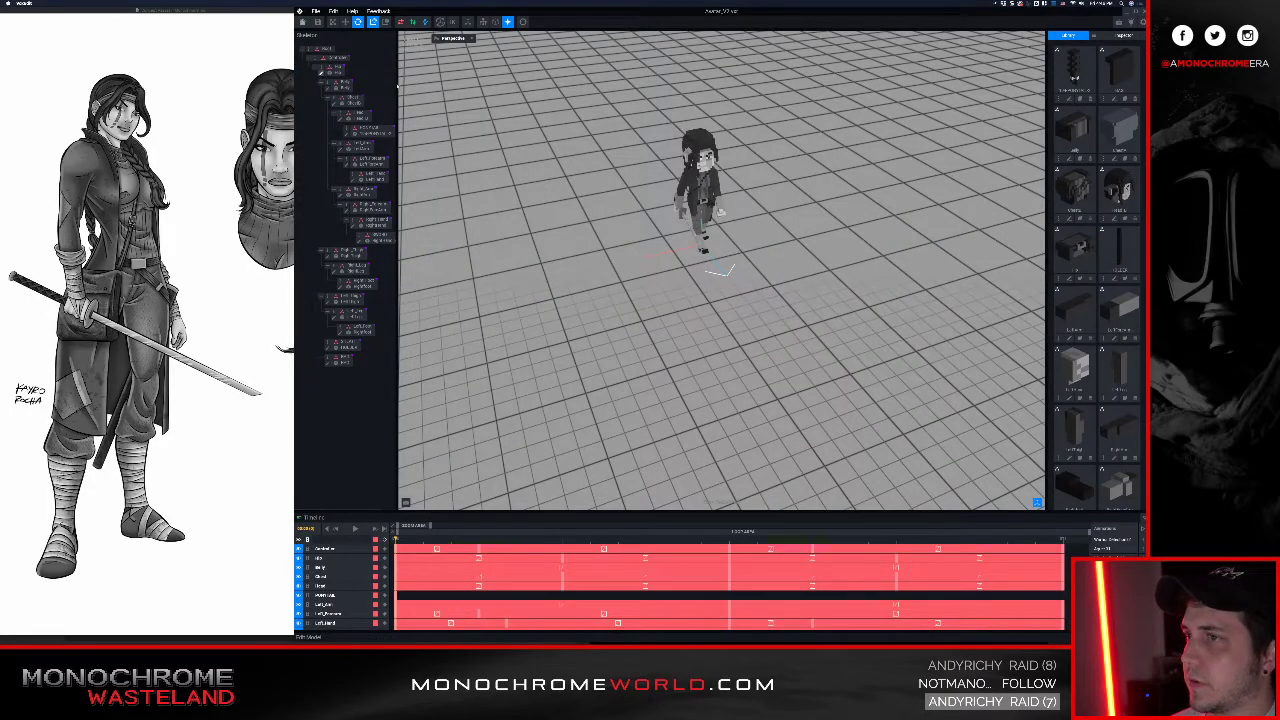
Step: Open the hip model from the rig, look over its back, save it and return to the rig
click(321, 73)
mouse_move(458, 308)
right_down()
mouse_move(489, 288)
mouse_move(530, 292)
right_up()
mouse_move(409, 363)
right_down()
mouse_move(480, 350)
mouse_move(458, 350)
right_up()
right_drag(626, 344, 505, 205)
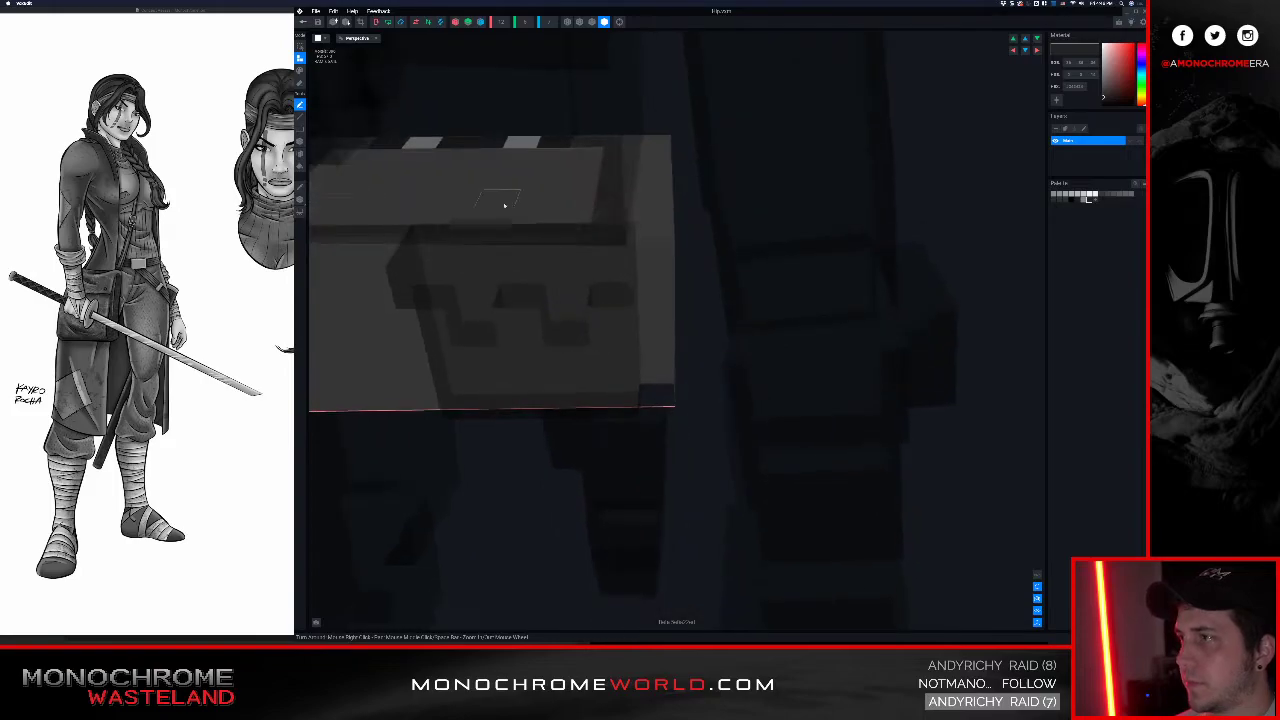
click(306, 23)
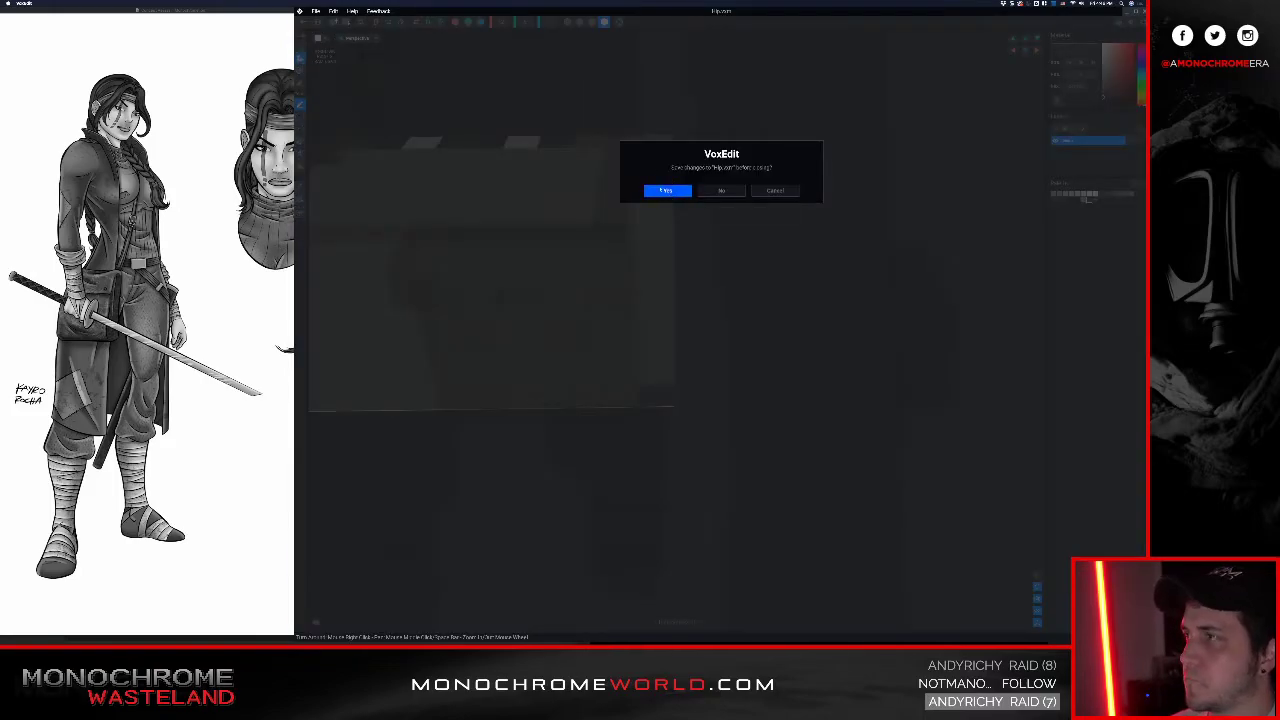
click(669, 191)
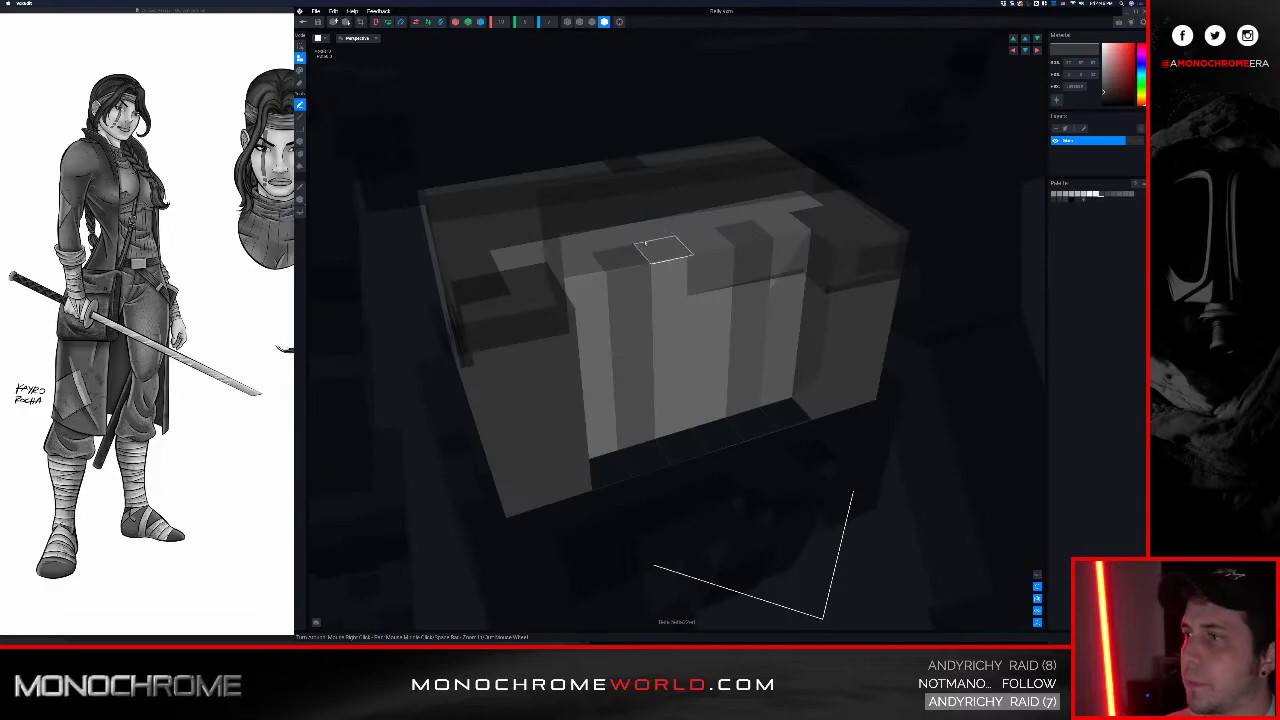
Step: Open the belly model, thicken the dark strap across its back and side, and save it back to the rig
right_drag(505, 252, 610, 266)
right_drag(451, 323, 430, 386)
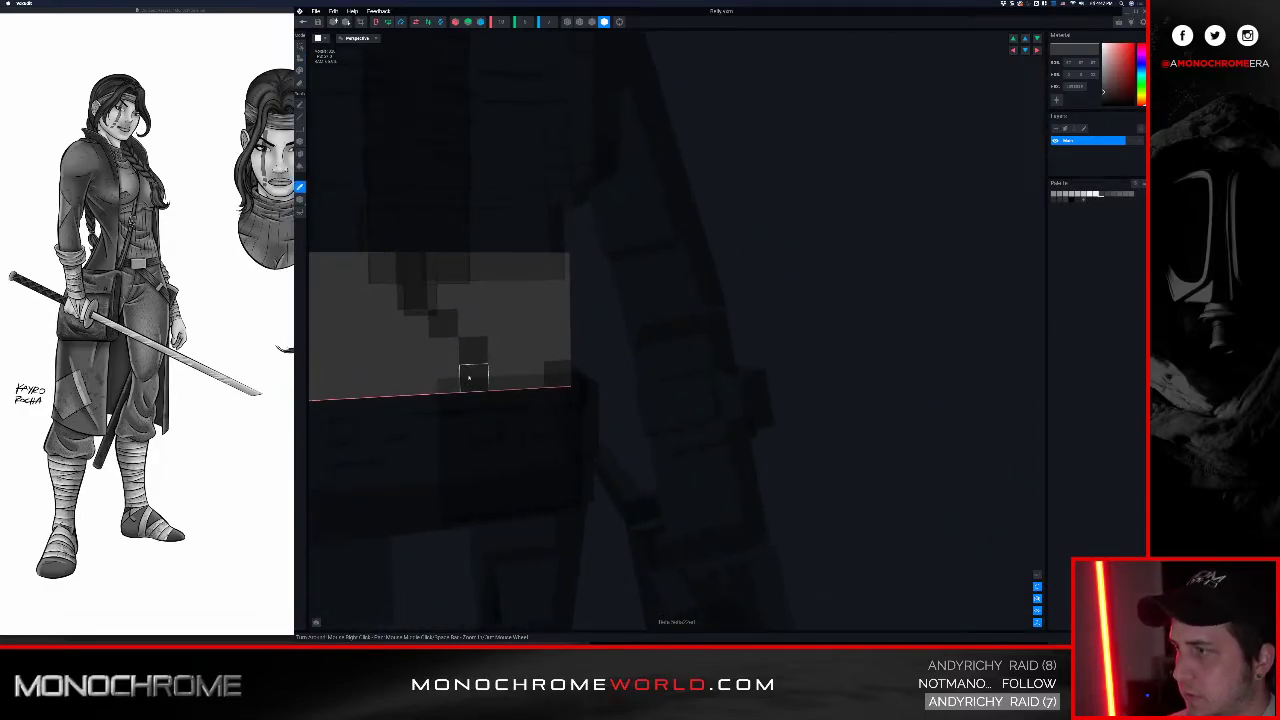
right_drag(445, 371, 443, 370)
right_drag(404, 311, 404, 308)
right_drag(472, 279, 490, 287)
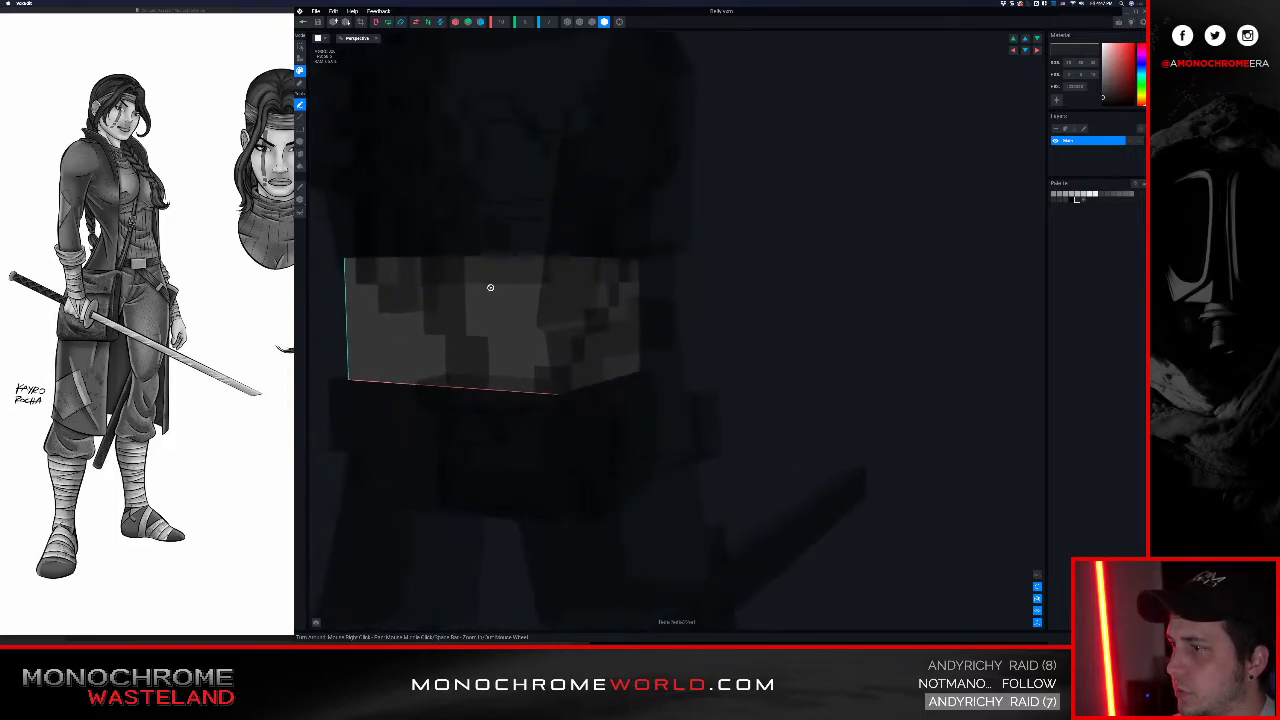
right_drag(608, 343, 608, 340)
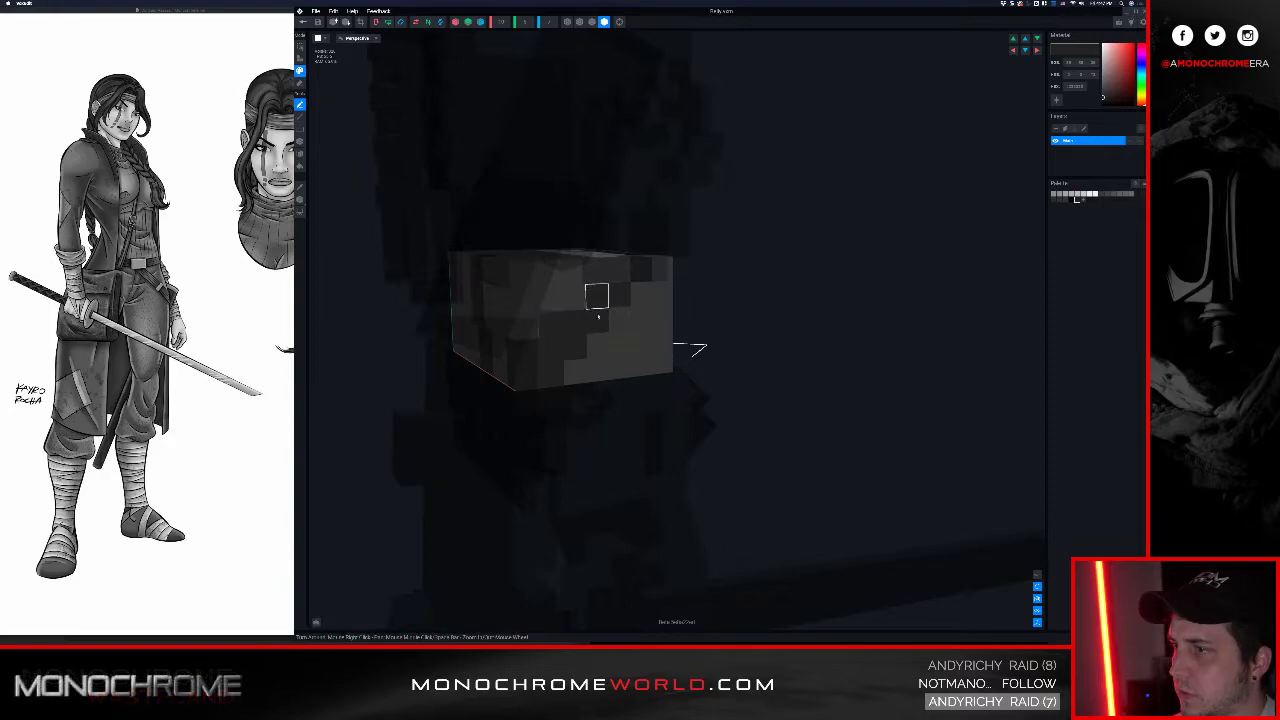
right_drag(573, 297, 492, 286)
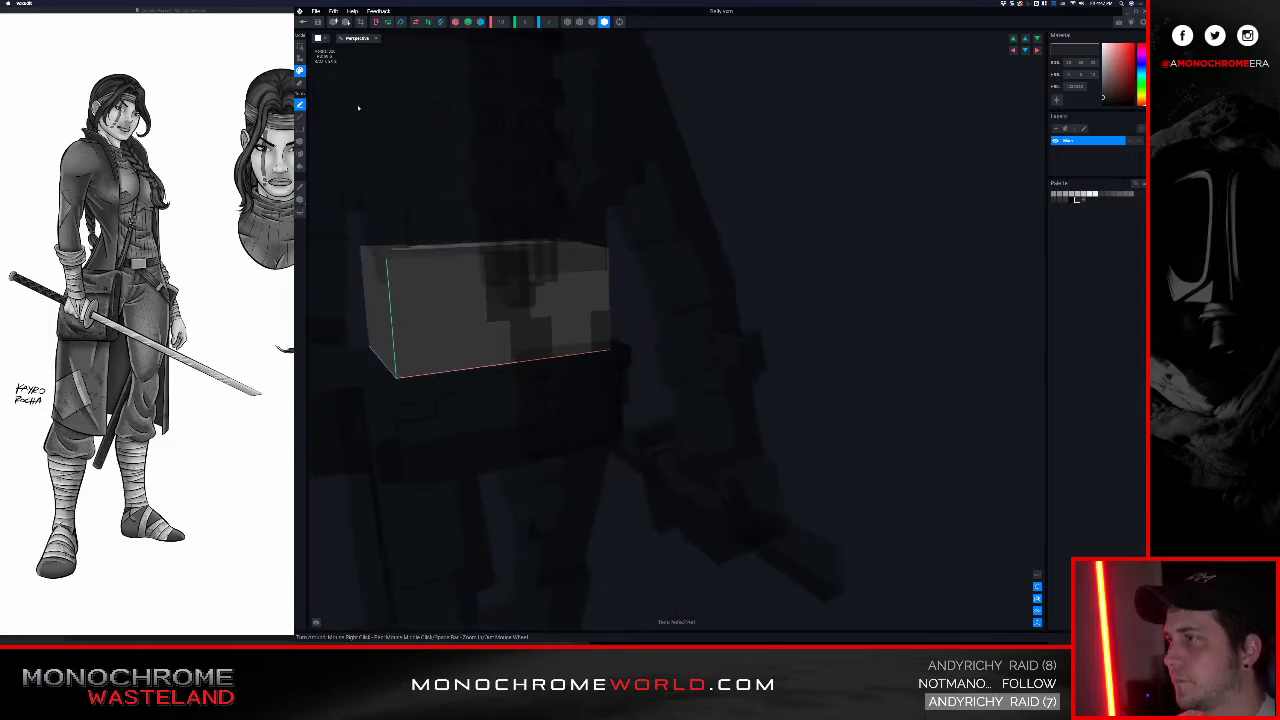
click(307, 23)
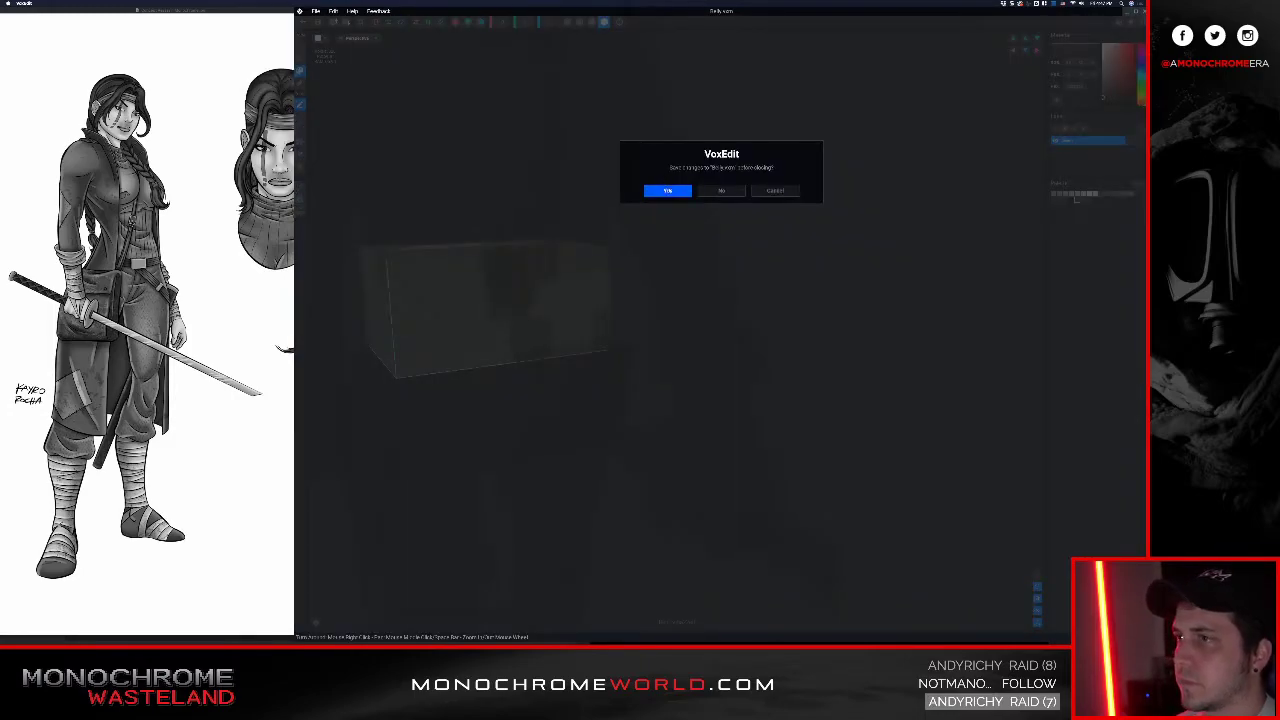
click(667, 190)
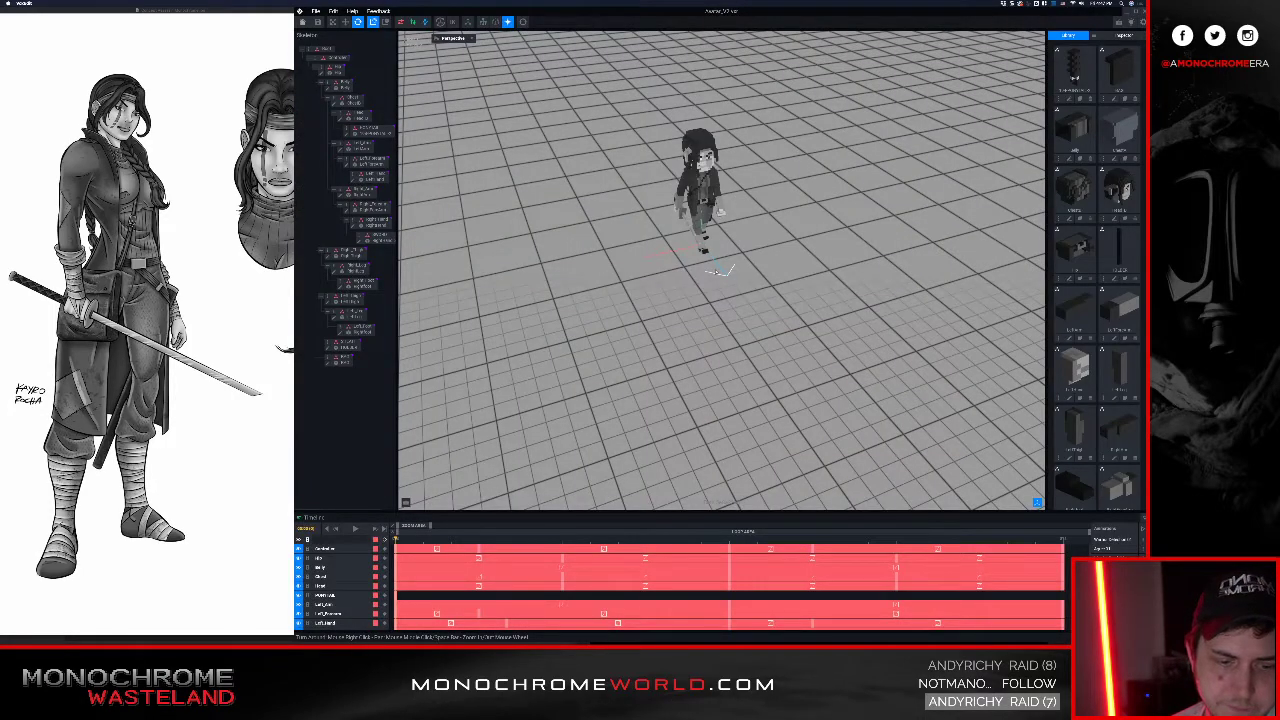
Step: Check the character's back on the rig and open the chest model for editing
scroll(629, 246, up, 10)
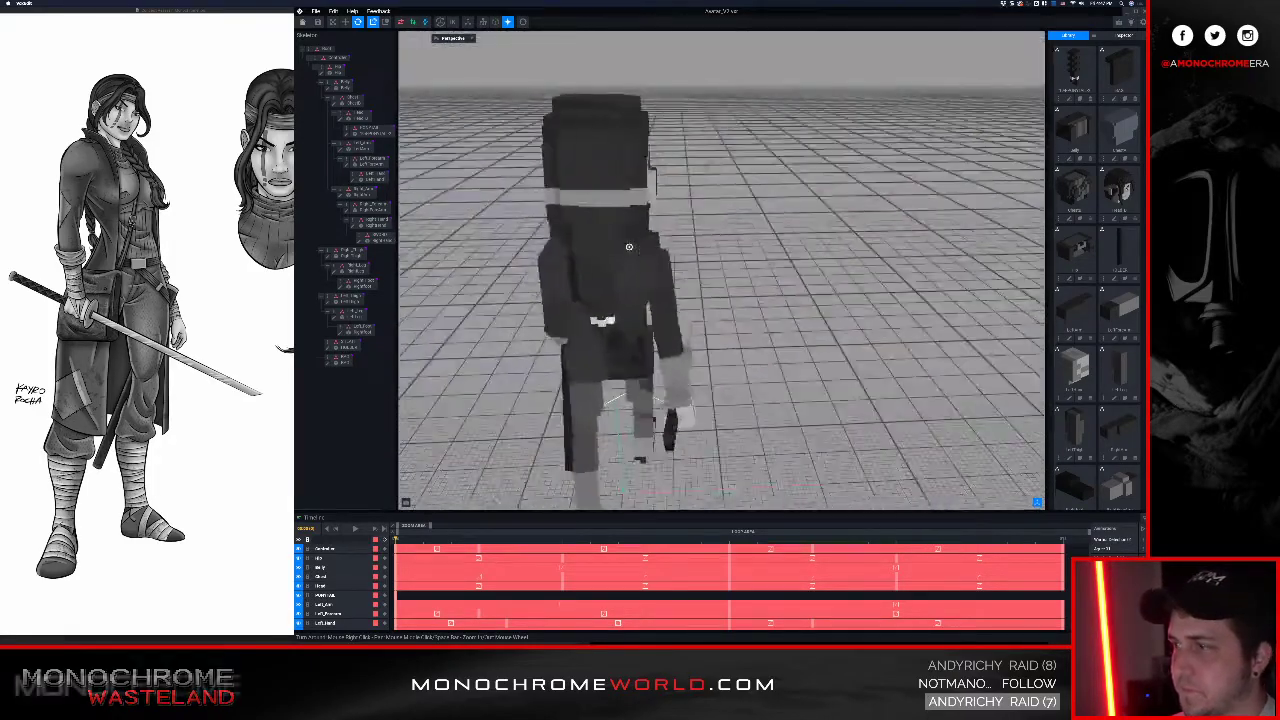
right_drag(629, 246, 589, 292)
click(612, 312)
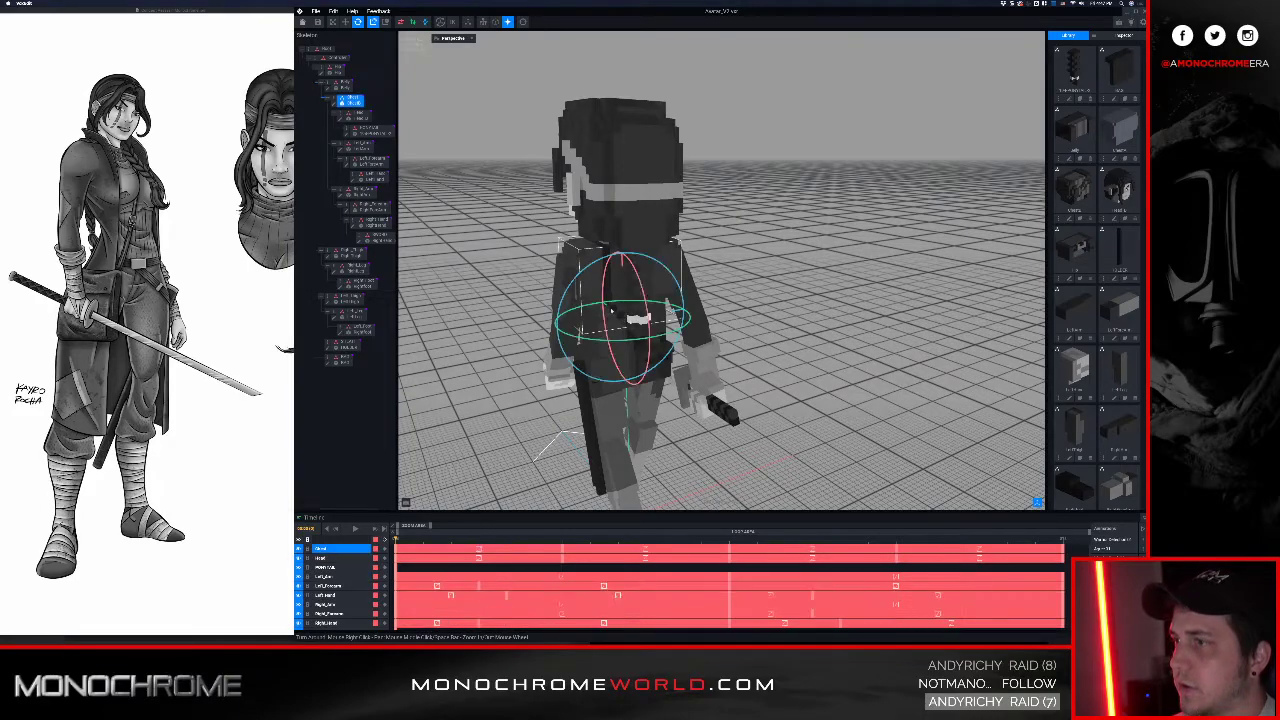
click(334, 103)
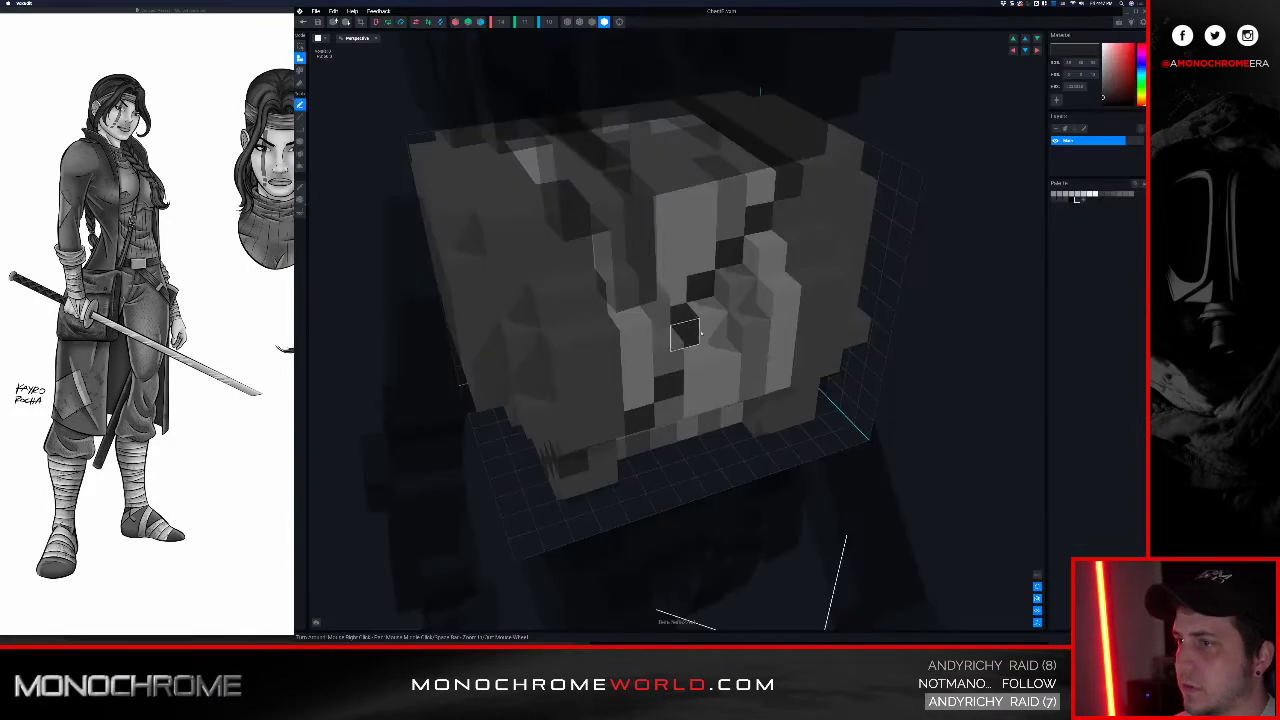
Step: Extend the dark strap voxels around the chest's lower side and front corner
right_drag(686, 332, 711, 331)
right_drag(556, 320, 554, 324)
scroll(554, 324, up, 4)
middle_drag(424, 403, 531, 324)
right_drag(428, 524, 559, 504)
right_drag(532, 440, 531, 441)
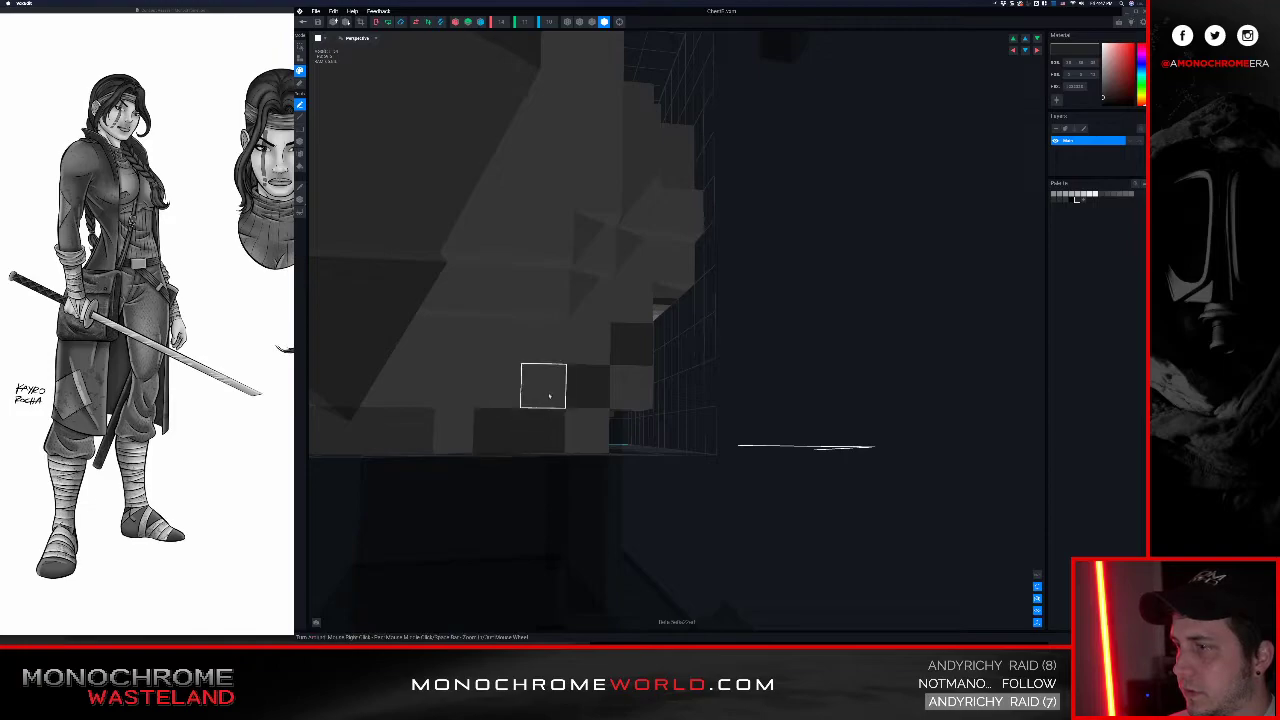
right_drag(622, 349, 663, 341)
right_drag(698, 293, 713, 294)
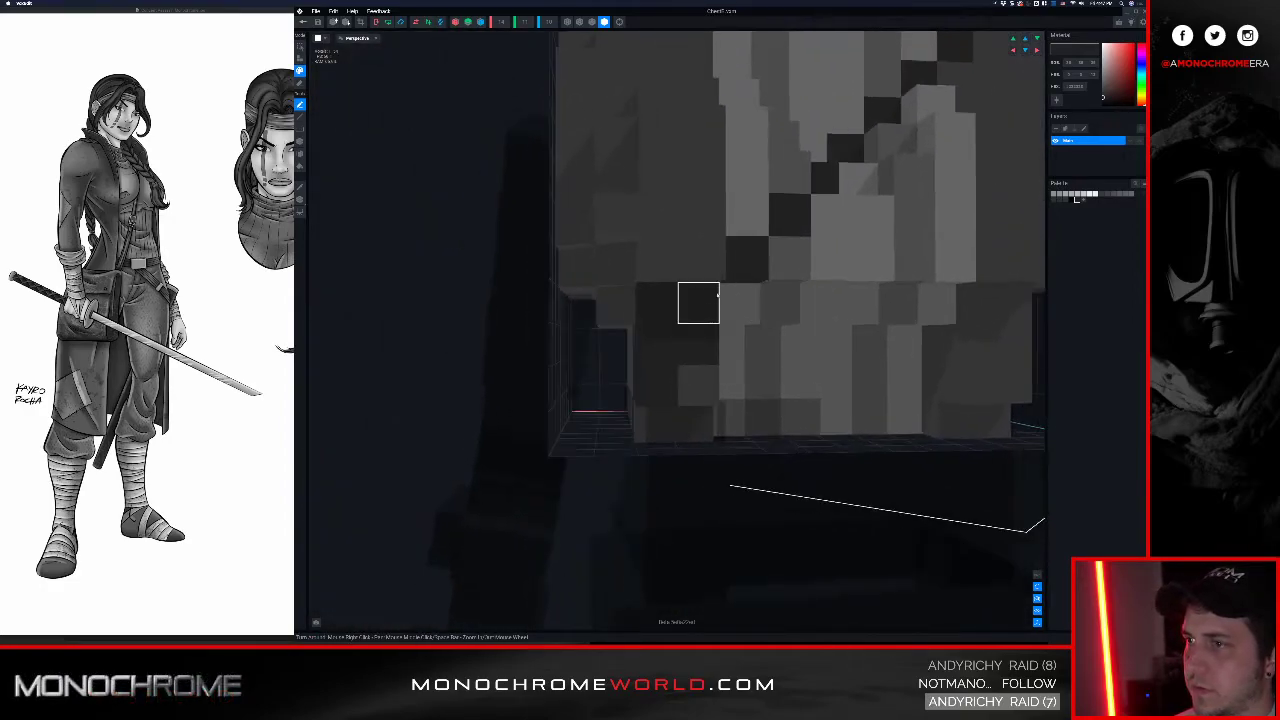
Step: Thicken the dark diagonal strap across the chest's front, from the lower corner up to the opposite shoulder
right_drag(775, 215, 835, 200)
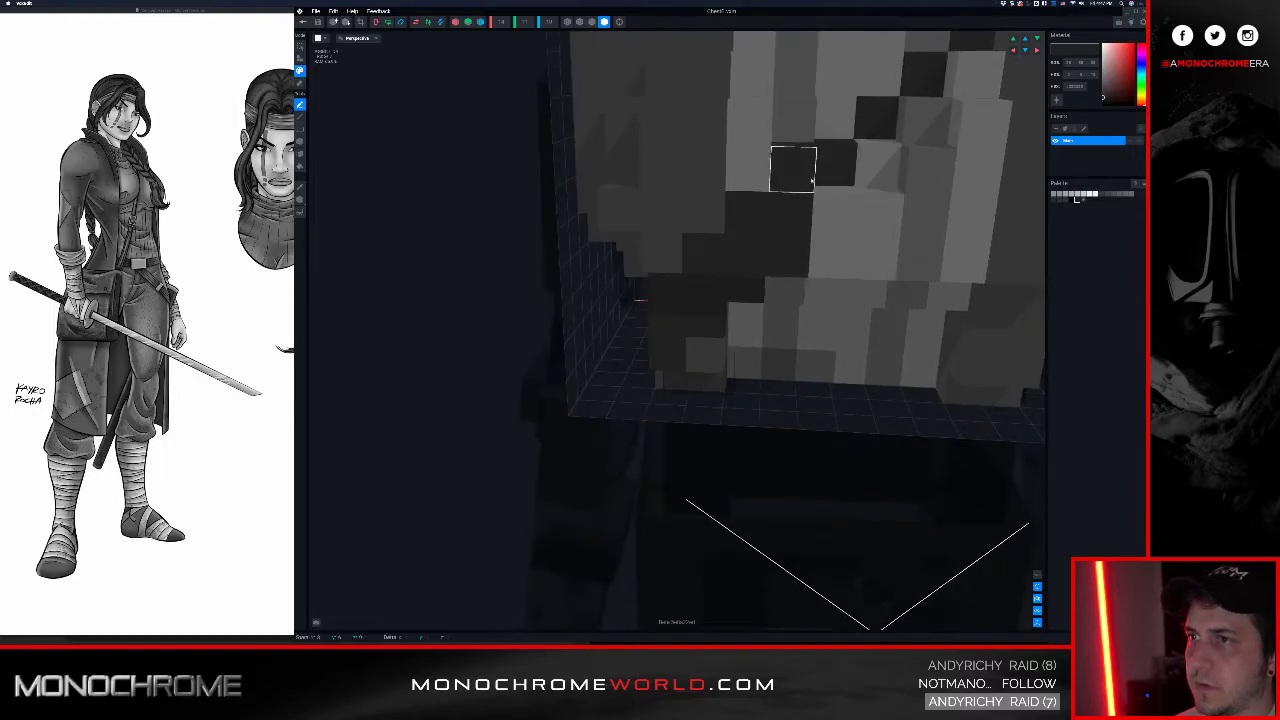
right_drag(870, 159, 843, 146)
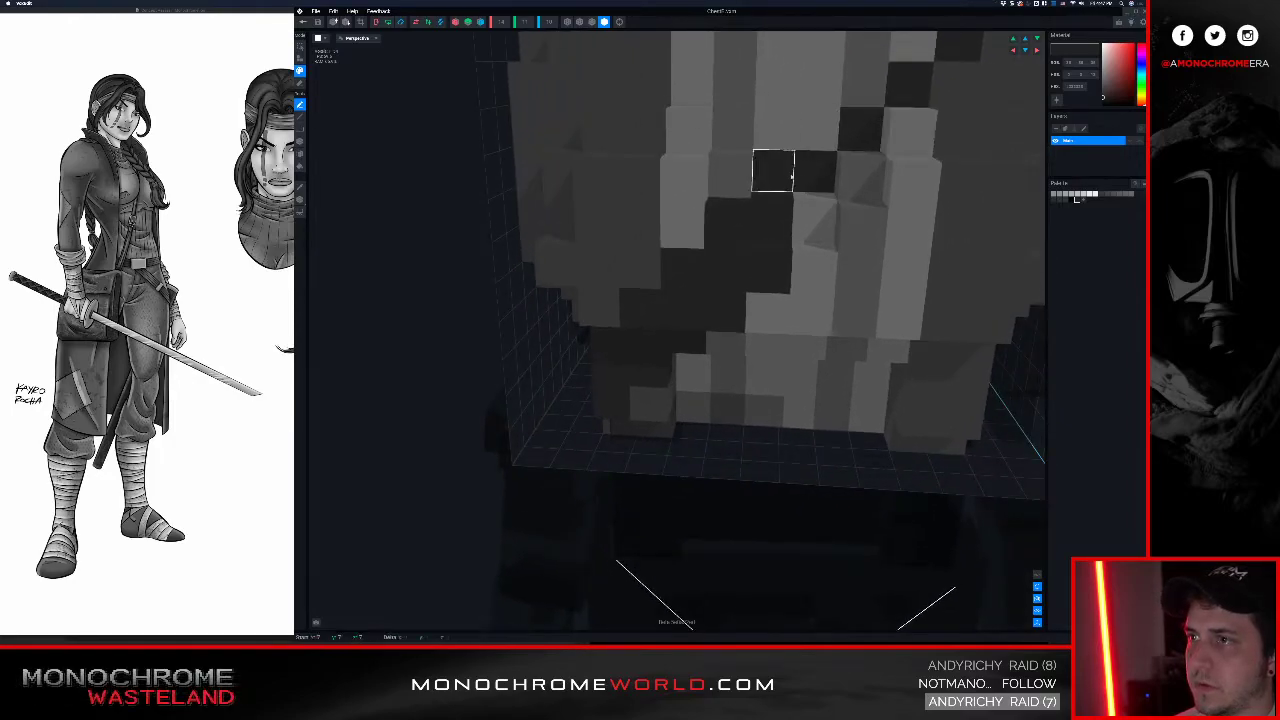
right_drag(828, 207, 801, 185)
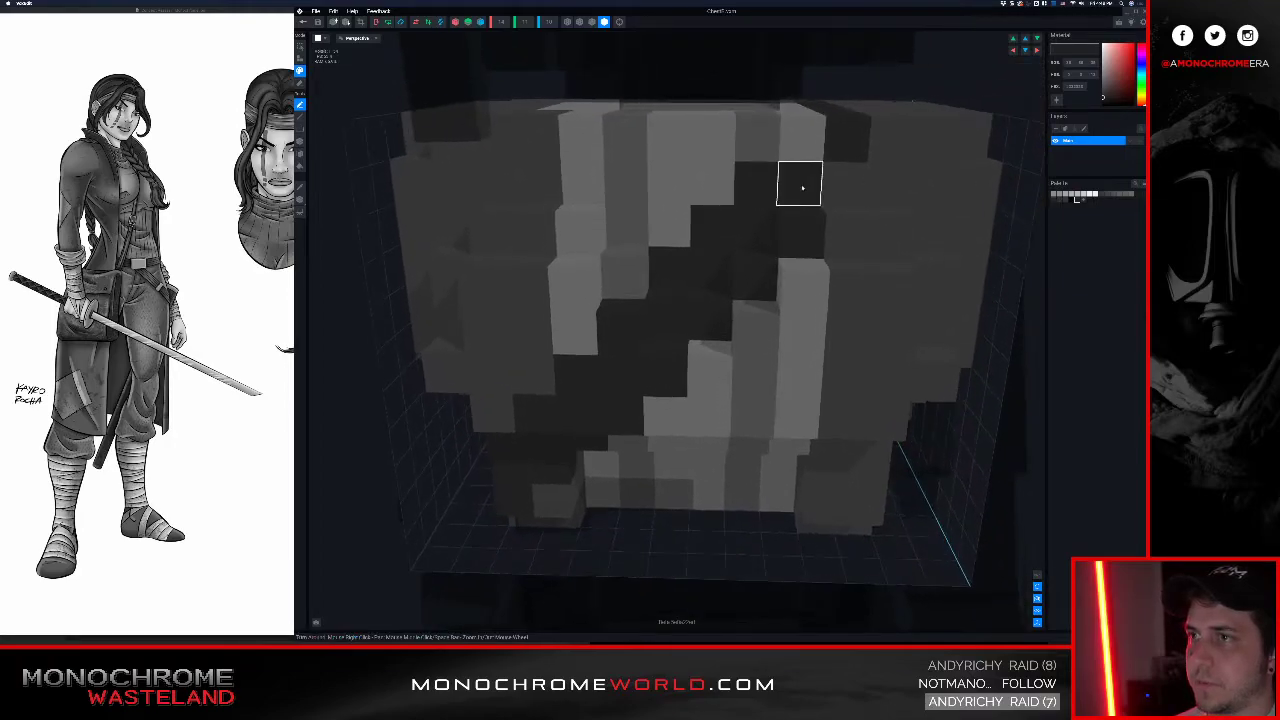
right_drag(872, 140, 872, 141)
Step: Widen the strap over the chest's shoulder and down its back, including the staircase at the lower end
right_drag(828, 188, 835, 205)
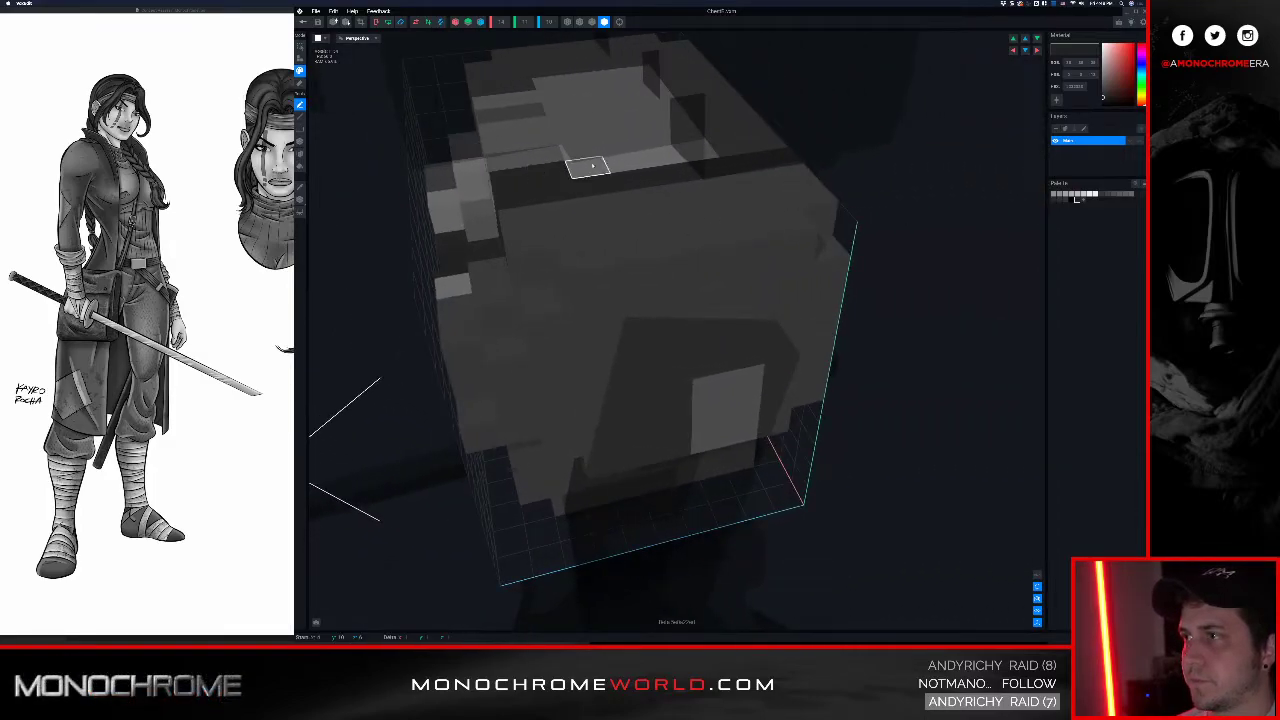
right_drag(746, 153, 755, 171)
middle_drag(837, 300, 791, 259)
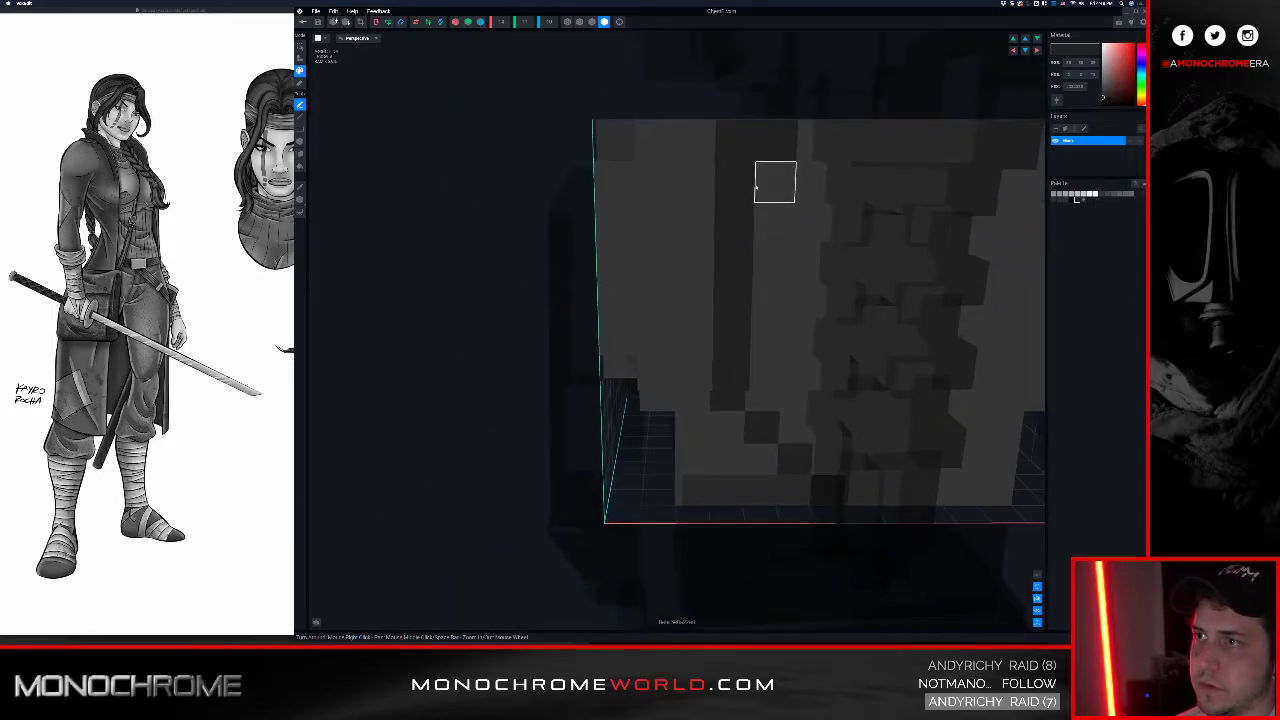
right_drag(755, 403, 763, 414)
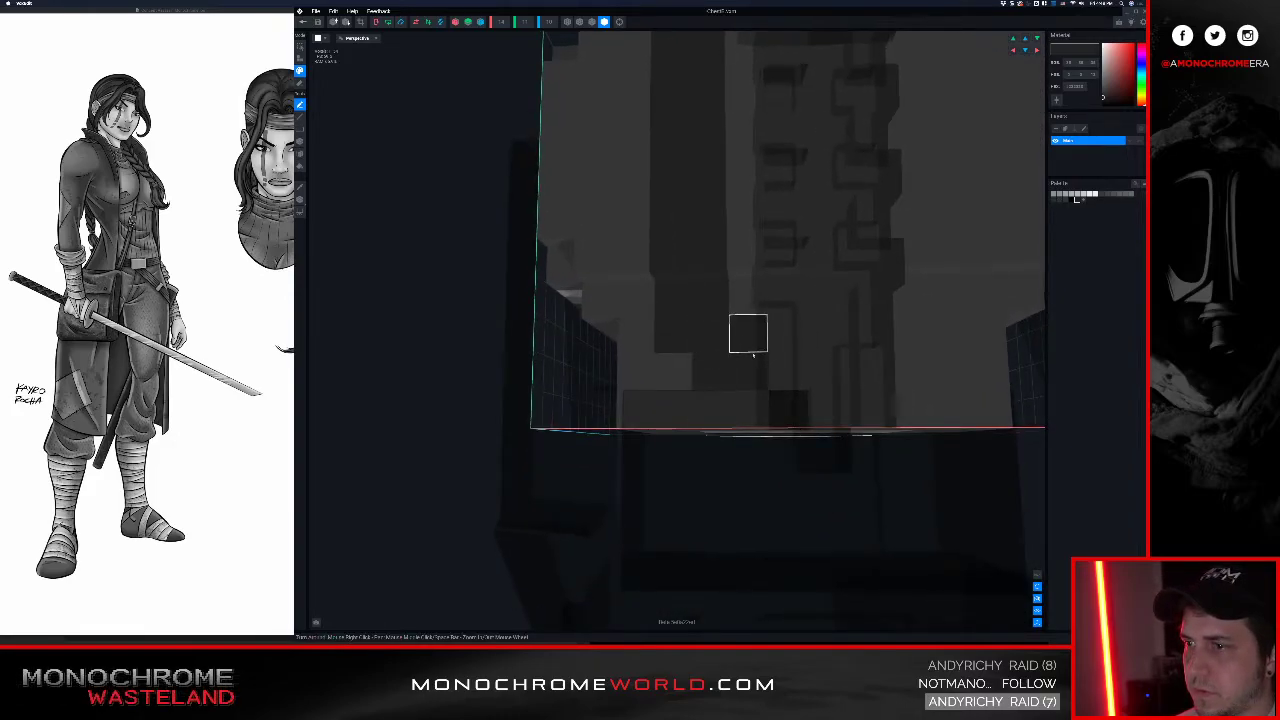
right_drag(796, 394, 530, 287)
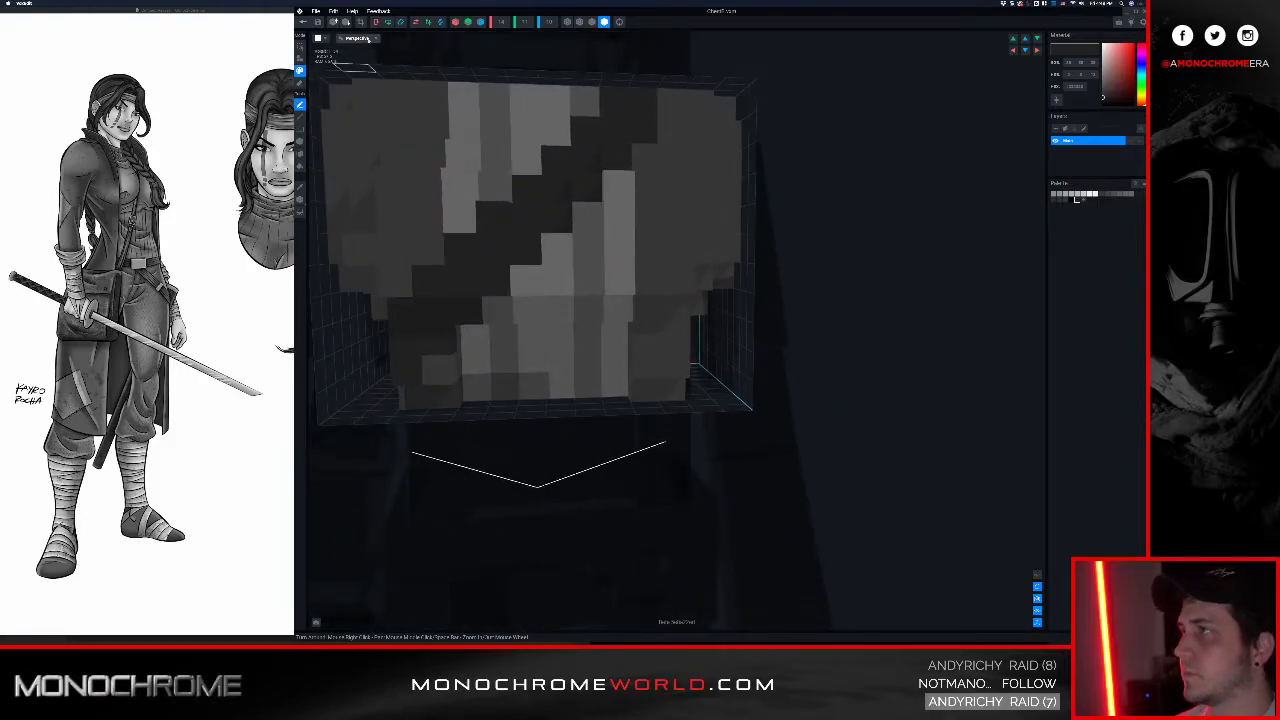
Step: Save the chest model, return to the rig and check the thickened strap from the side
click(306, 24)
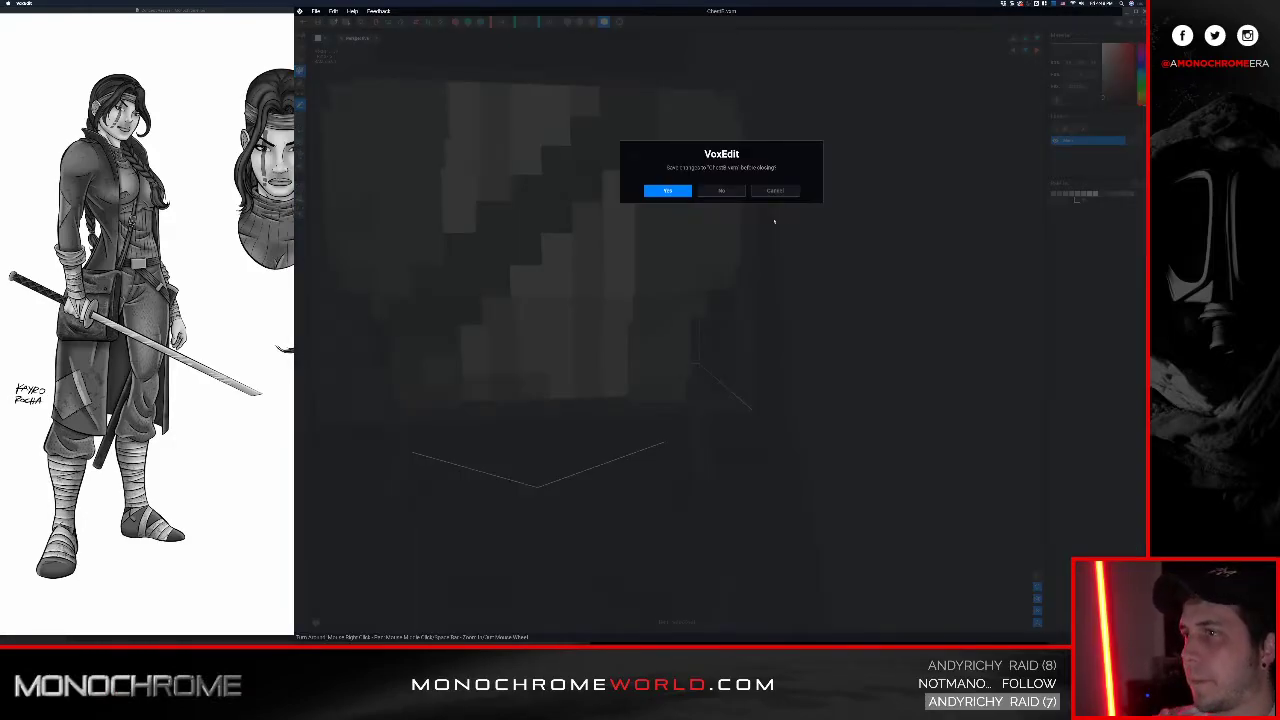
click(668, 191)
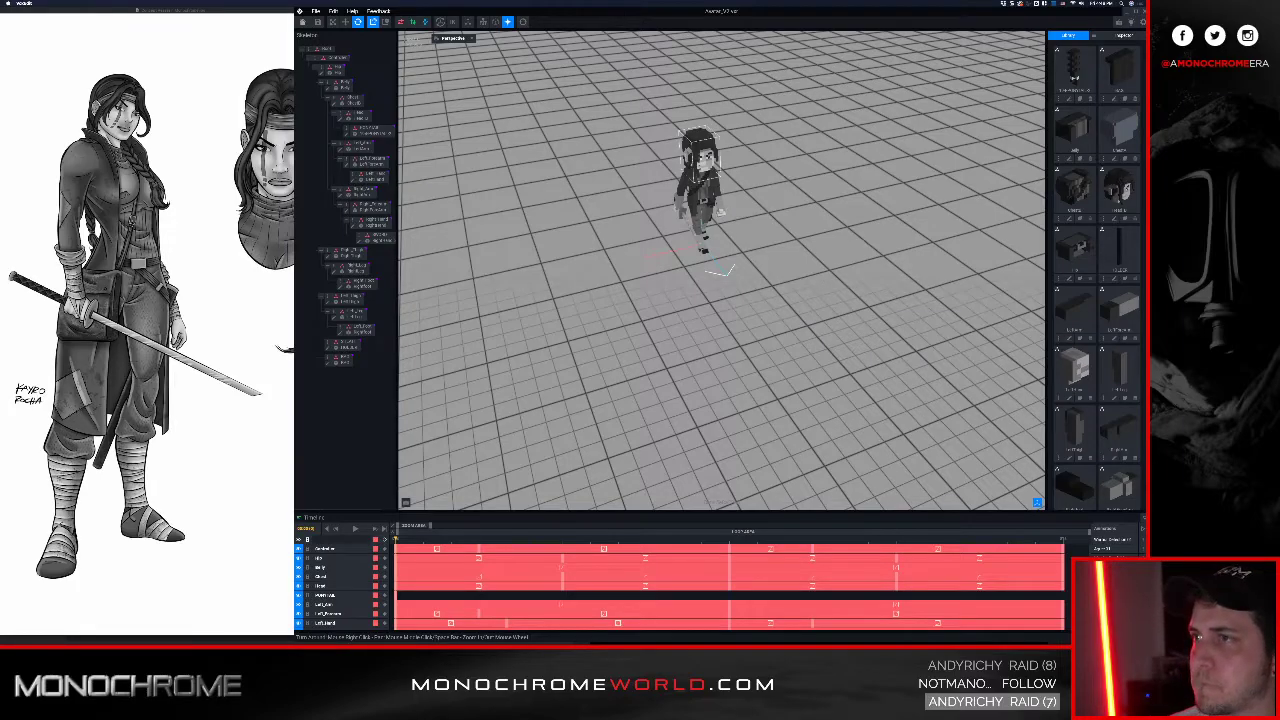
middle_drag(704, 160, 738, 246)
scroll(745, 255, up, 5)
right_drag(835, 350, 773, 287)
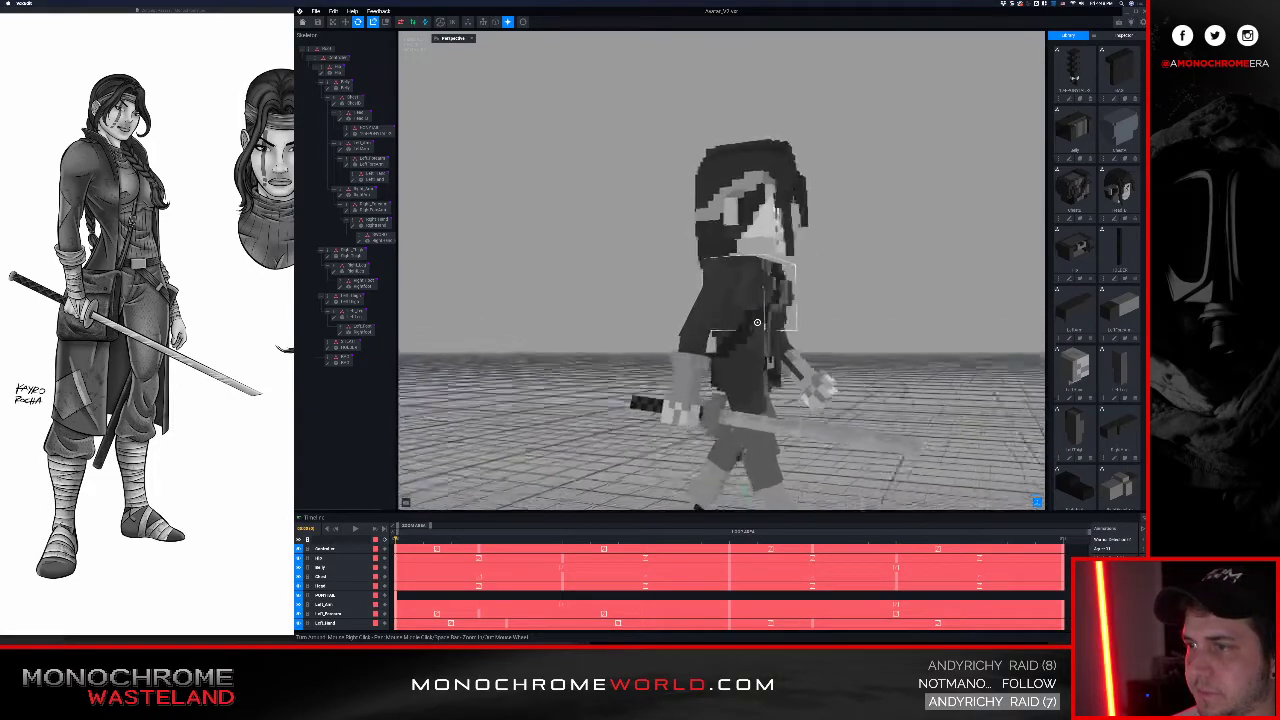
Step: Open the belly model and touch up the dark strap's stepped edge on its back with the coat's grey
scroll(757, 322, up, 8)
right_drag(746, 337, 660, 408)
click(660, 408)
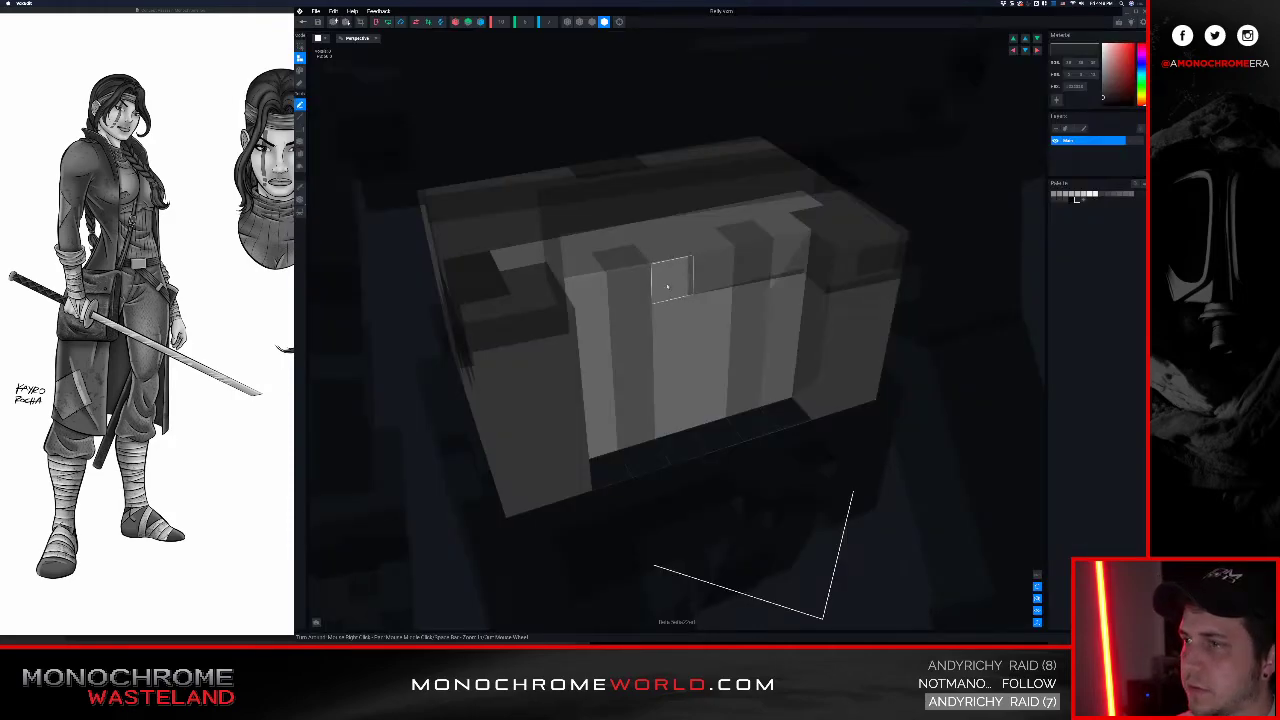
right_drag(518, 257, 775, 345)
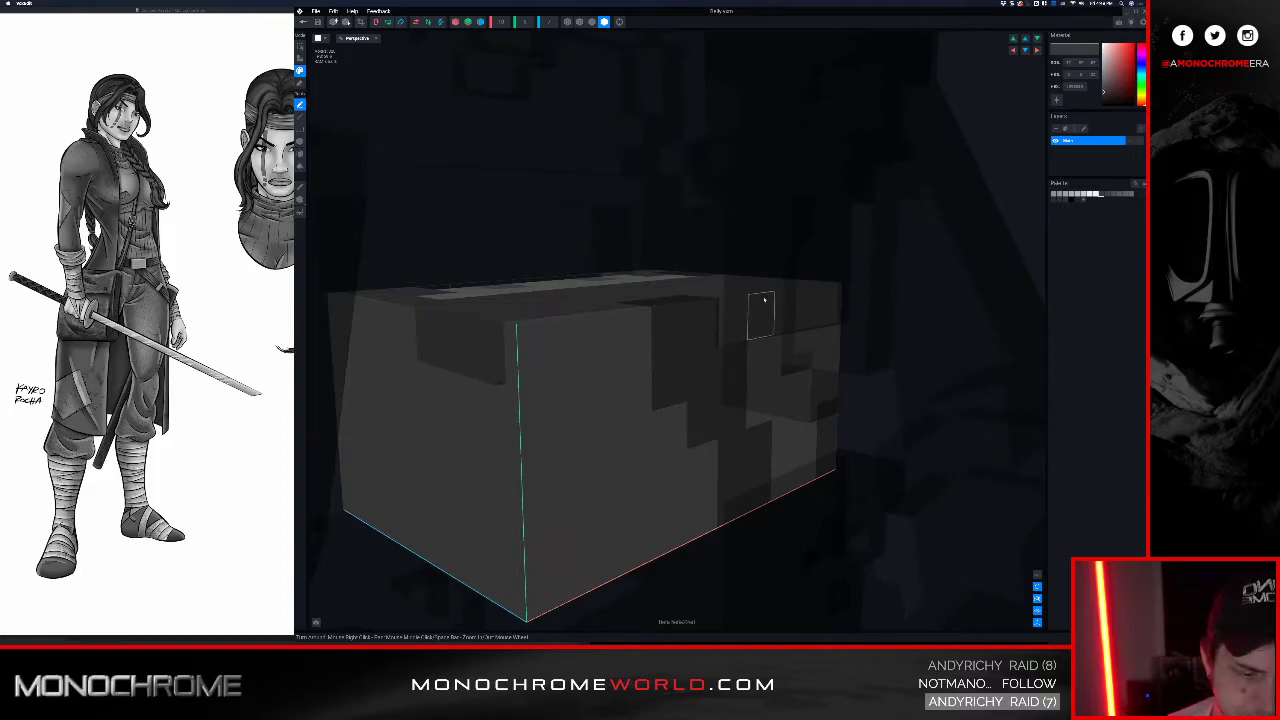
right_drag(764, 314, 764, 314)
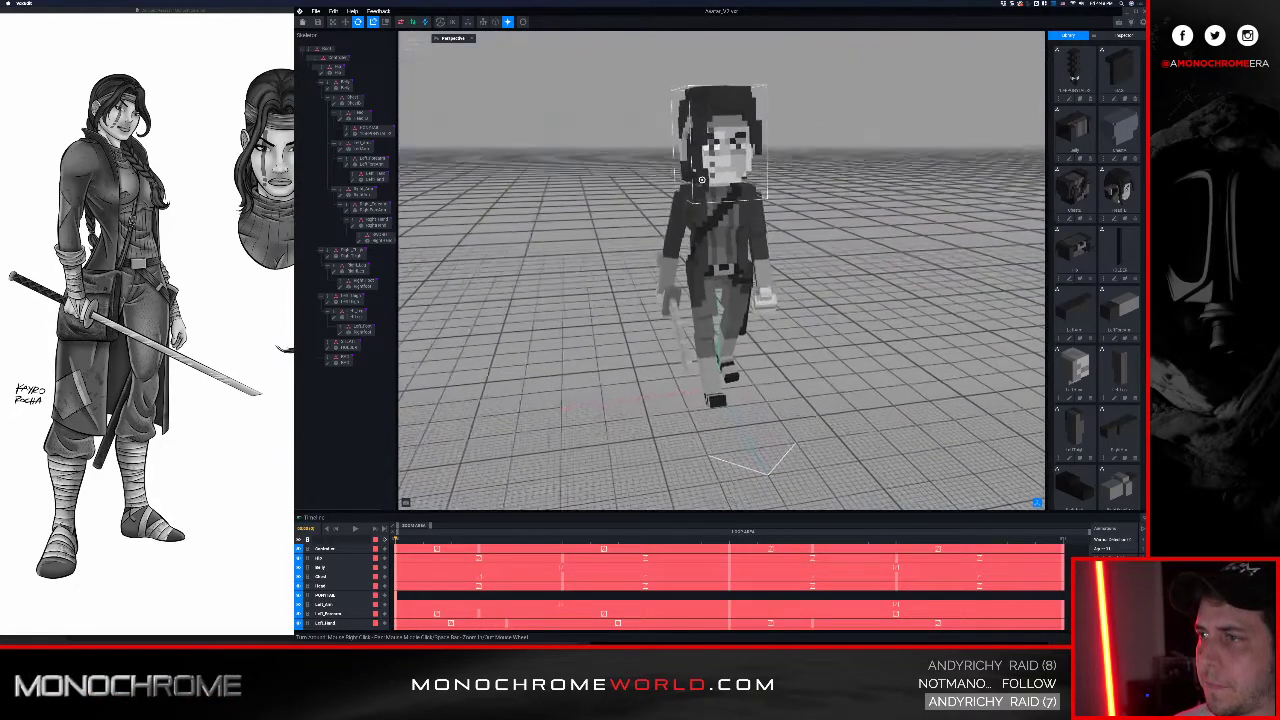
Step: Inspect the strap on the rig from the back, side and front while the walk animation plays
scroll(702, 180, up, 5)
right_drag(702, 180, 714, 247)
right_drag(600, 337, 762, 298)
right_drag(470, 379, 567, 366)
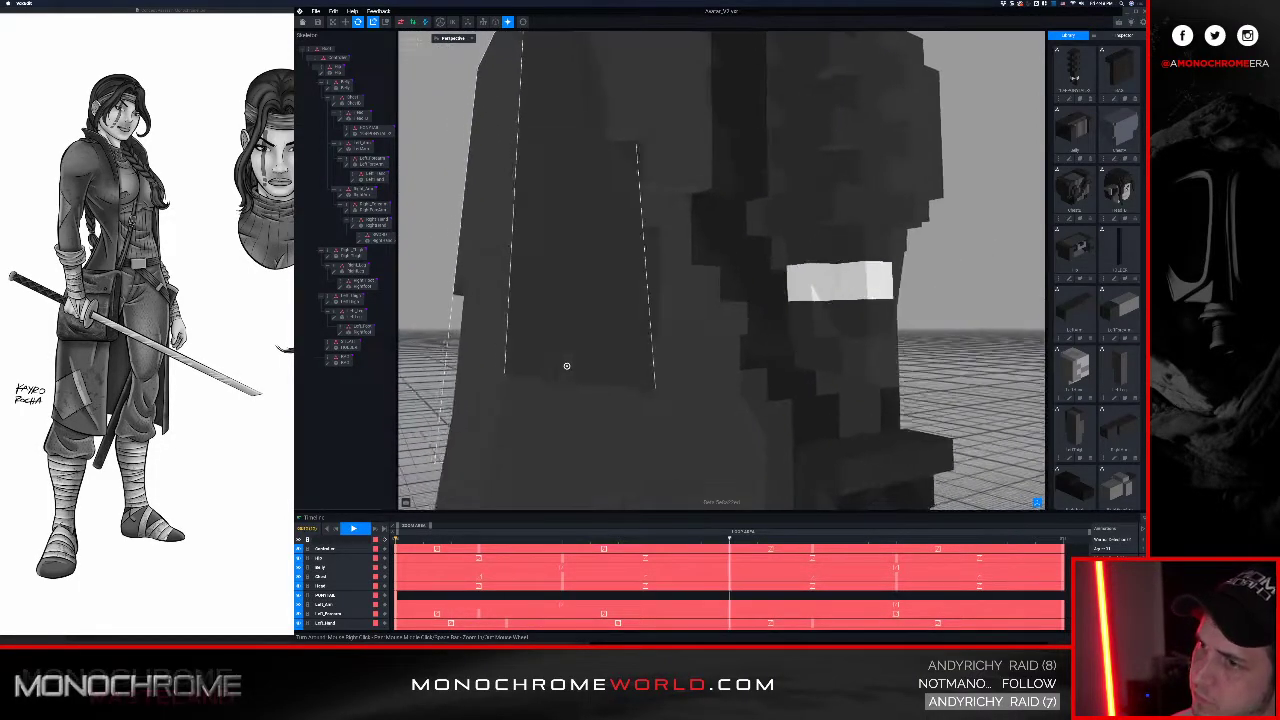
scroll(672, 357, down, 3)
right_drag(683, 364, 781, 339)
scroll(770, 350, up, 3)
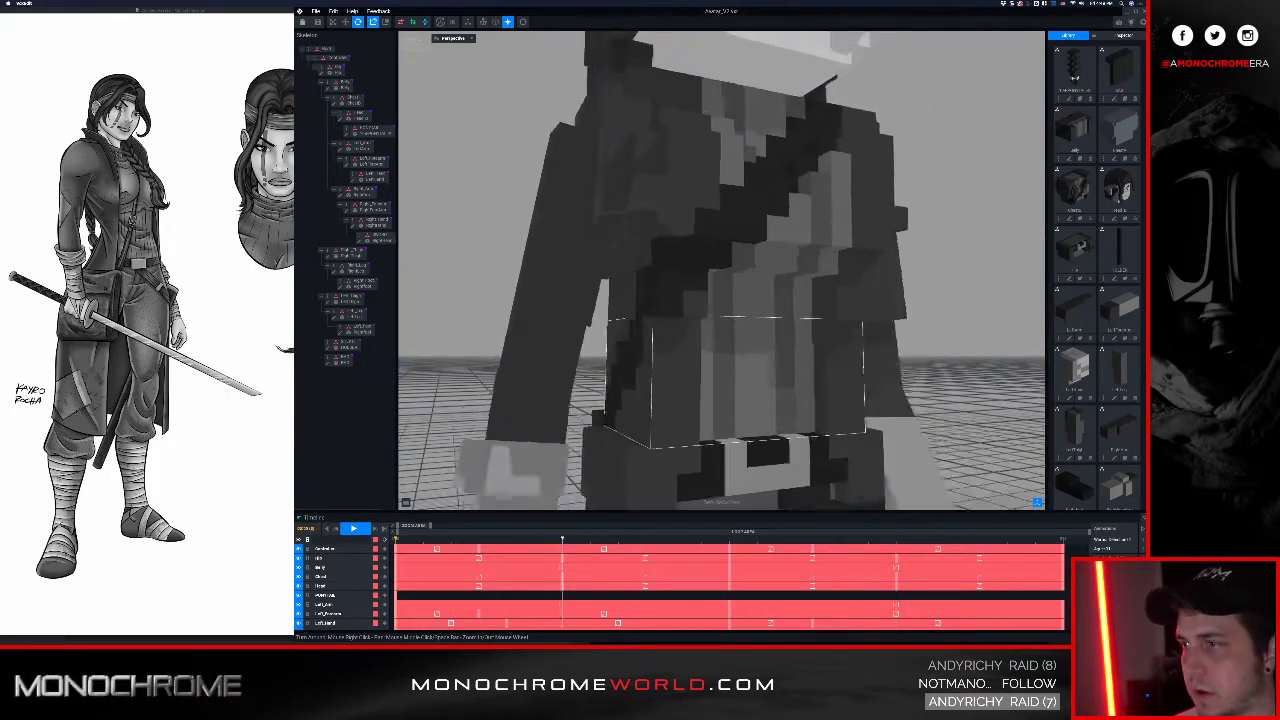
right_drag(701, 336, 701, 336)
Step: Open the chest model, extend the dark strap to its lower edge and tidy the surrounding voxels in the coat's grey
key(space)
click(686, 280)
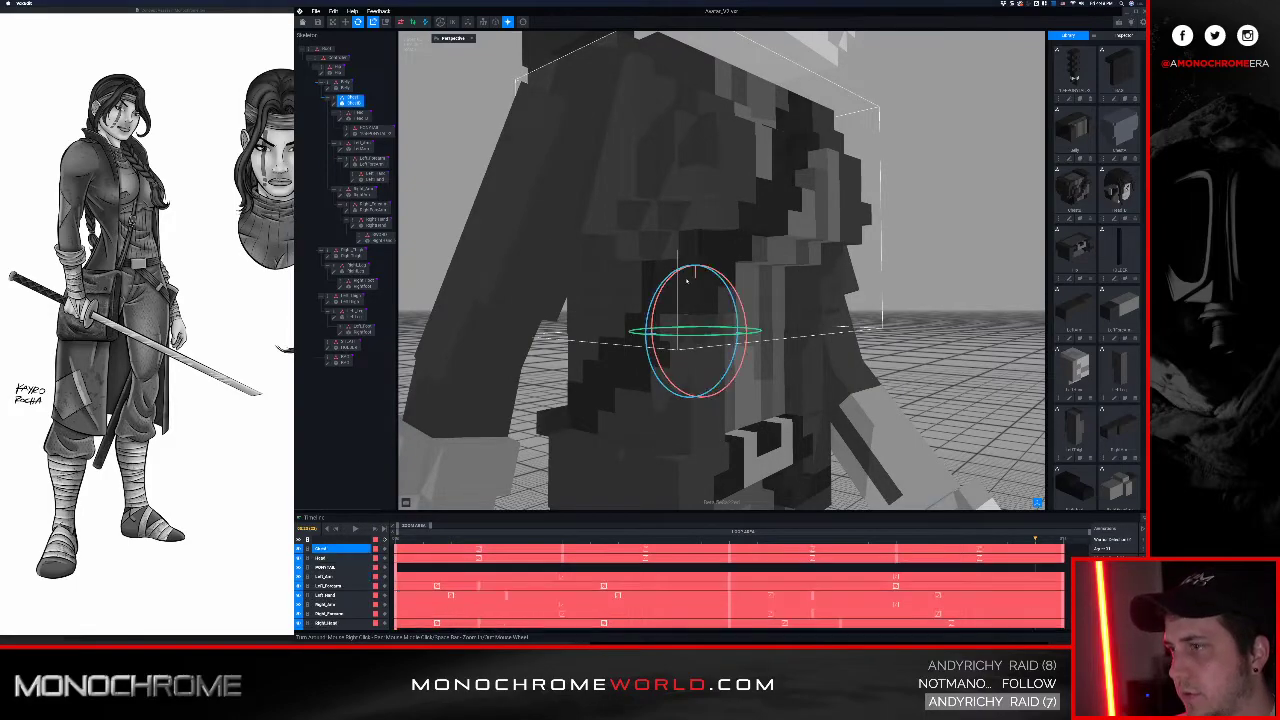
click(333, 104)
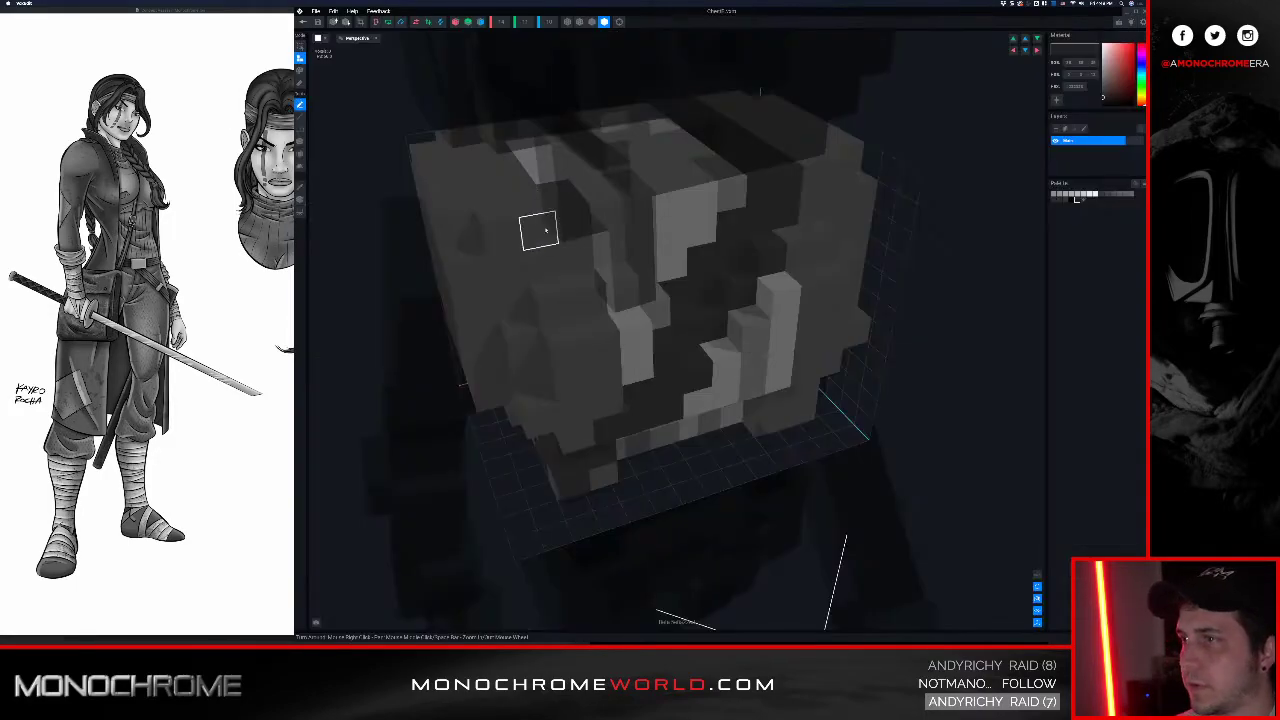
right_drag(672, 265, 667, 290)
right_drag(557, 476, 505, 468)
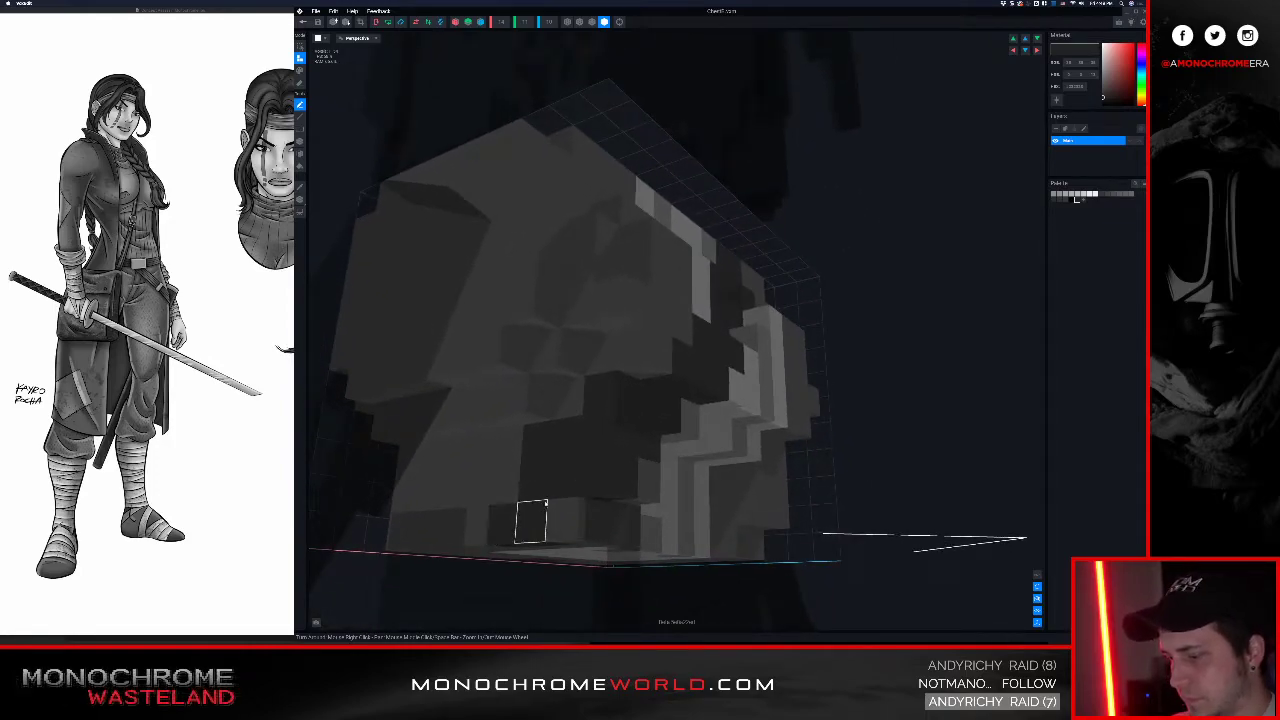
right_drag(563, 519, 530, 473)
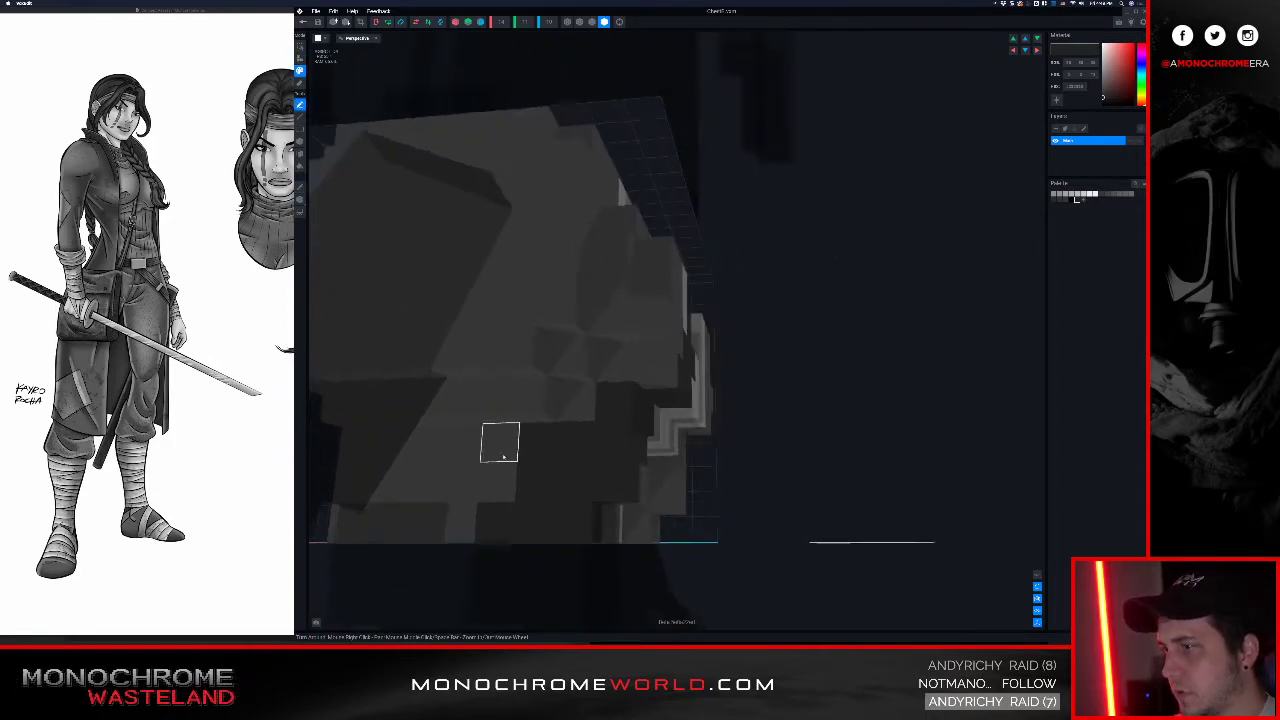
right_drag(422, 483, 609, 482)
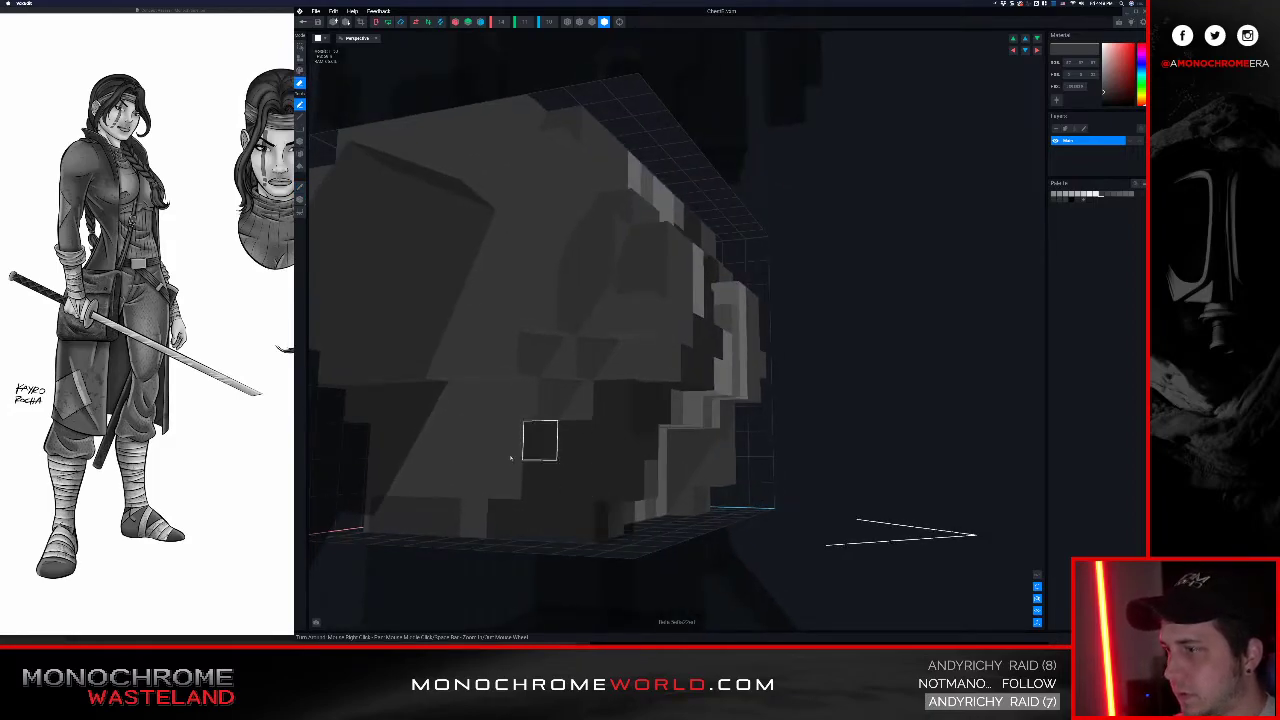
right_drag(611, 471, 611, 471)
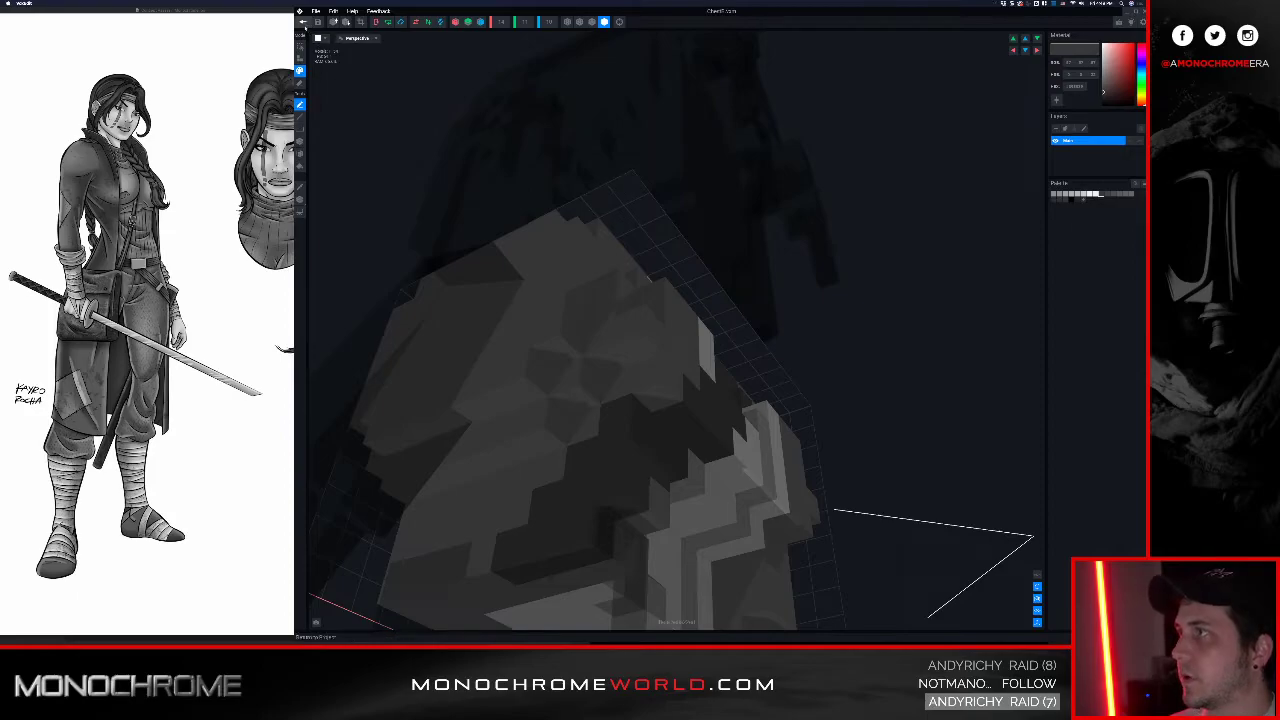
Step: Save the chest model, return to the rig and check the strap from the side with the animation playing
click(303, 22)
click(662, 191)
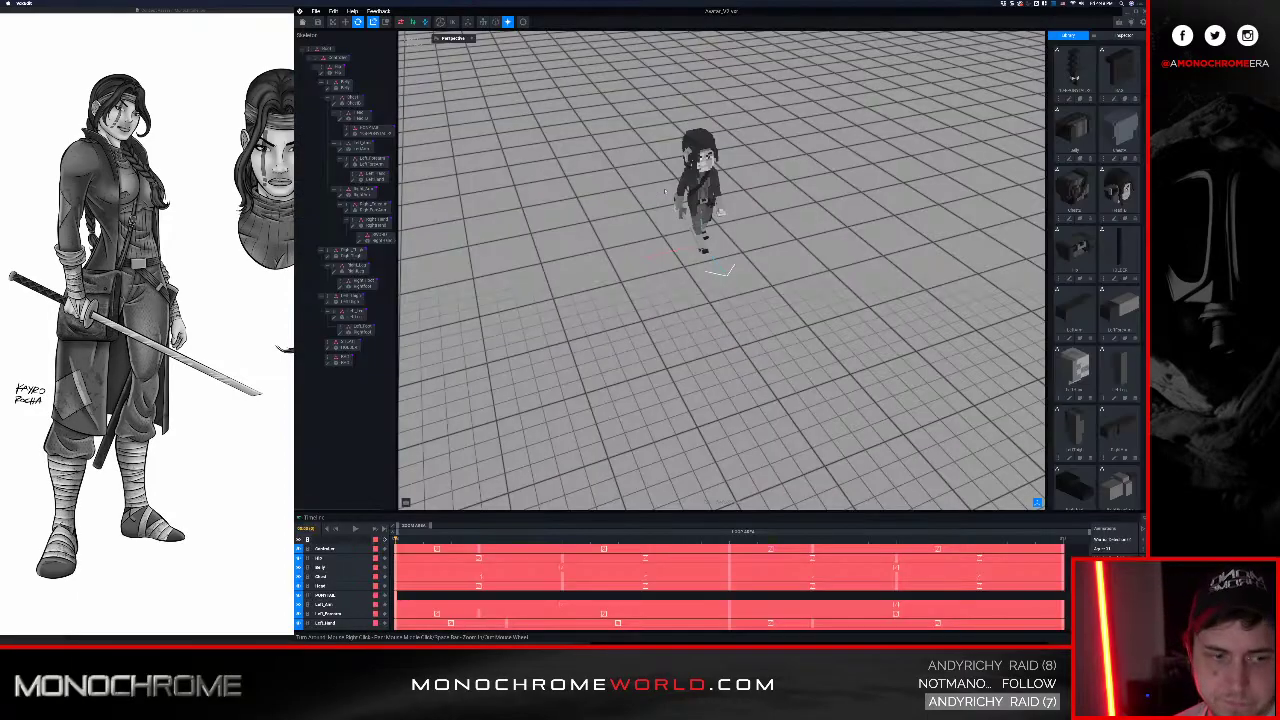
scroll(720, 270, up, 10)
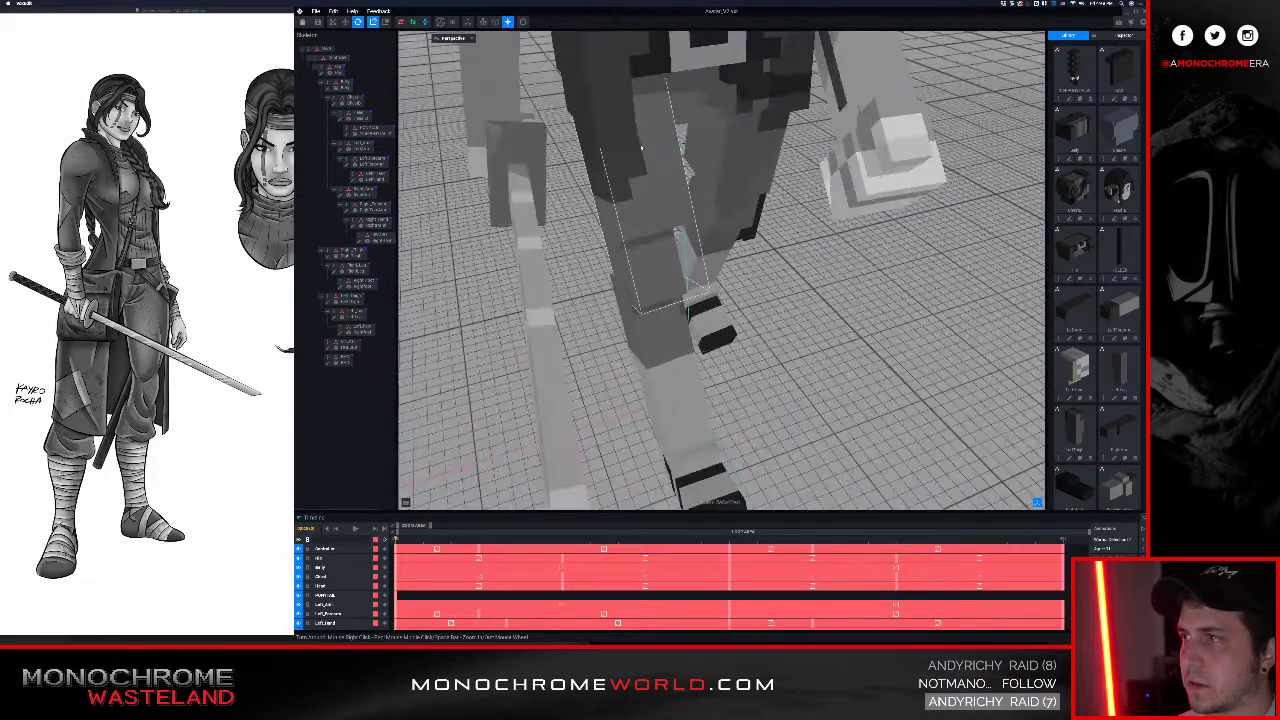
middle_drag(640, 146, 640, 325)
scroll(640, 325, up, 2)
right_drag(640, 325, 611, 154)
key(space)
right_drag(611, 100, 609, 143)
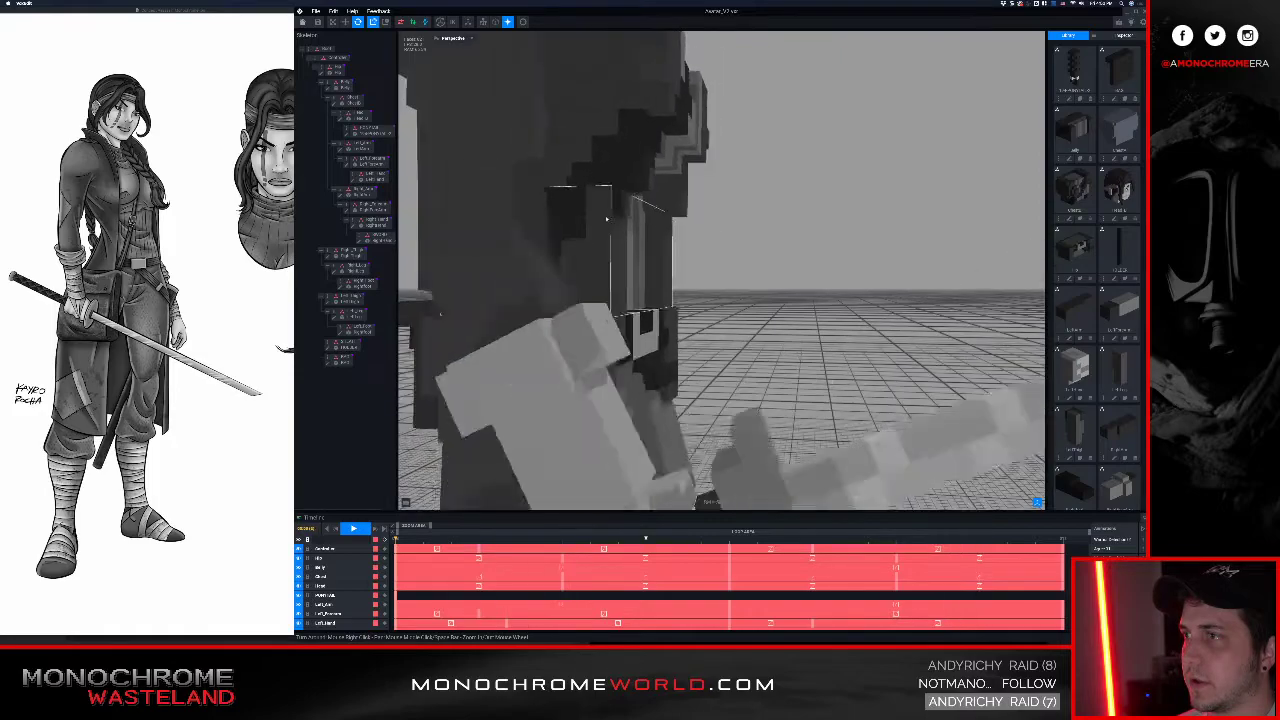
Step: Open the belly model and recolour the light voxels along its underside's outer edge in the coat's dark grey
key(space)
click(608, 237)
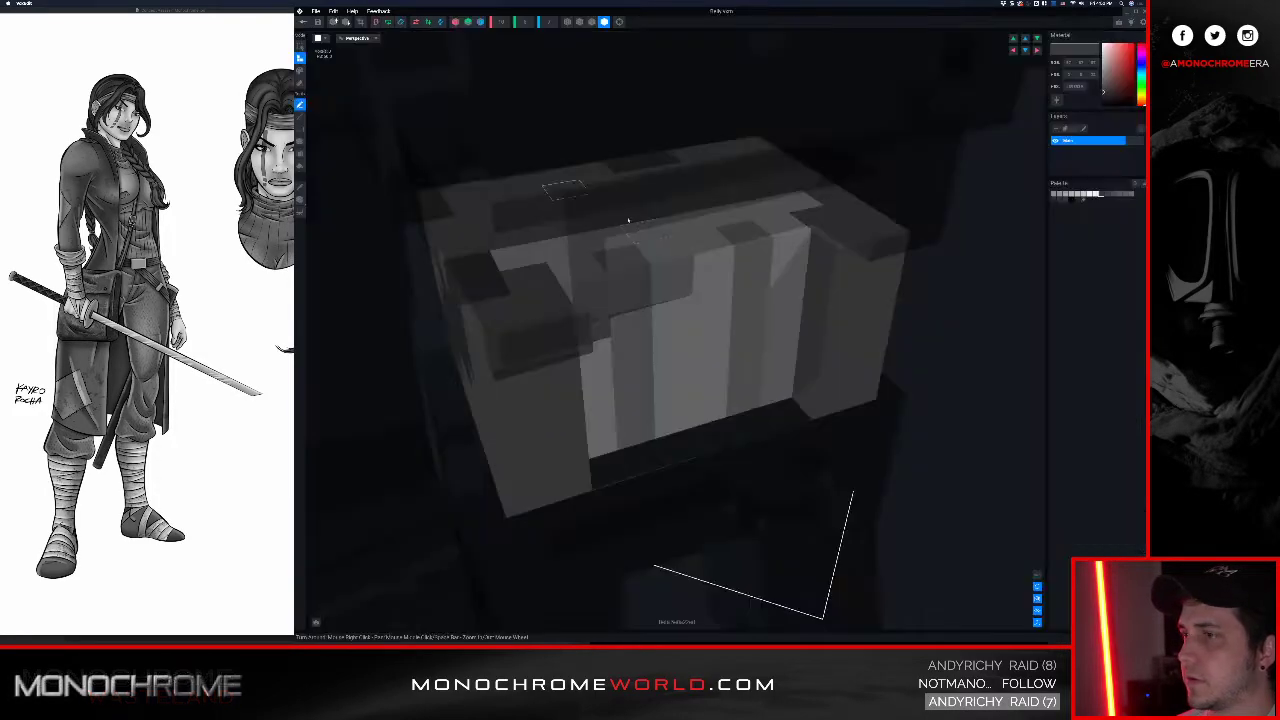
right_drag(543, 302, 503, 390)
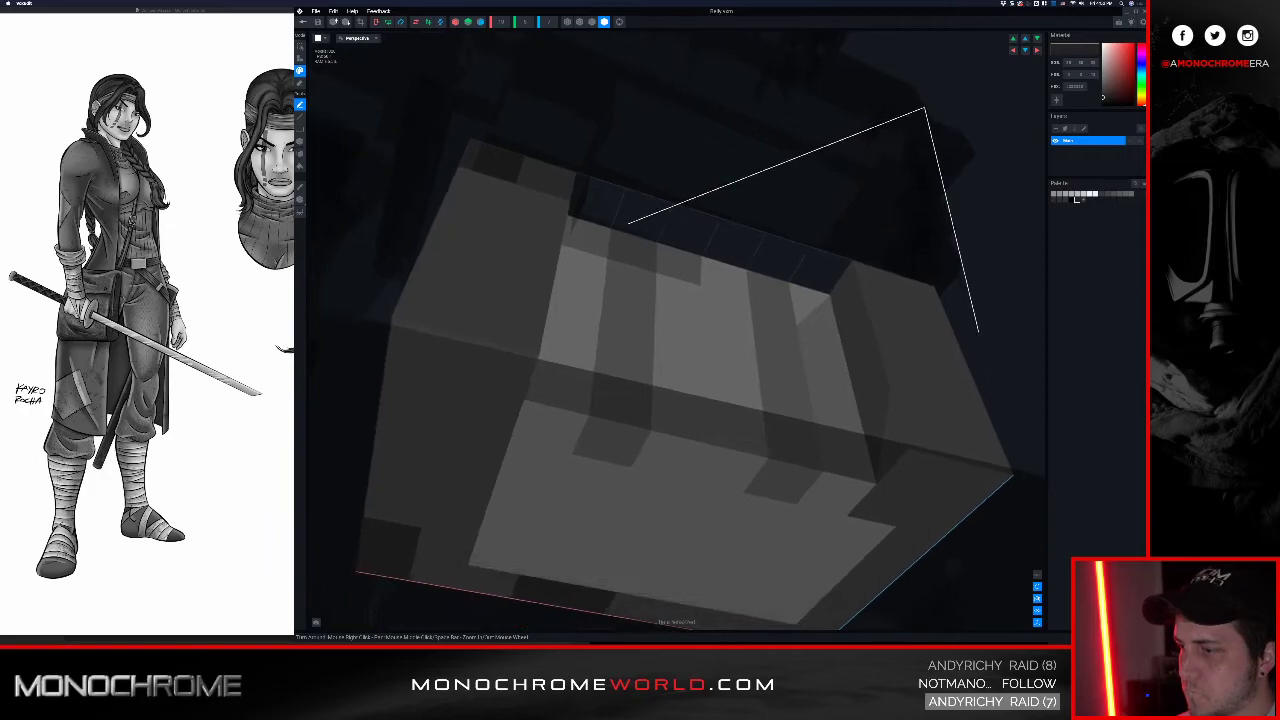
scroll(503, 392, up, 1)
middle_drag(503, 392, 452, 215)
scroll(452, 215, up, 1)
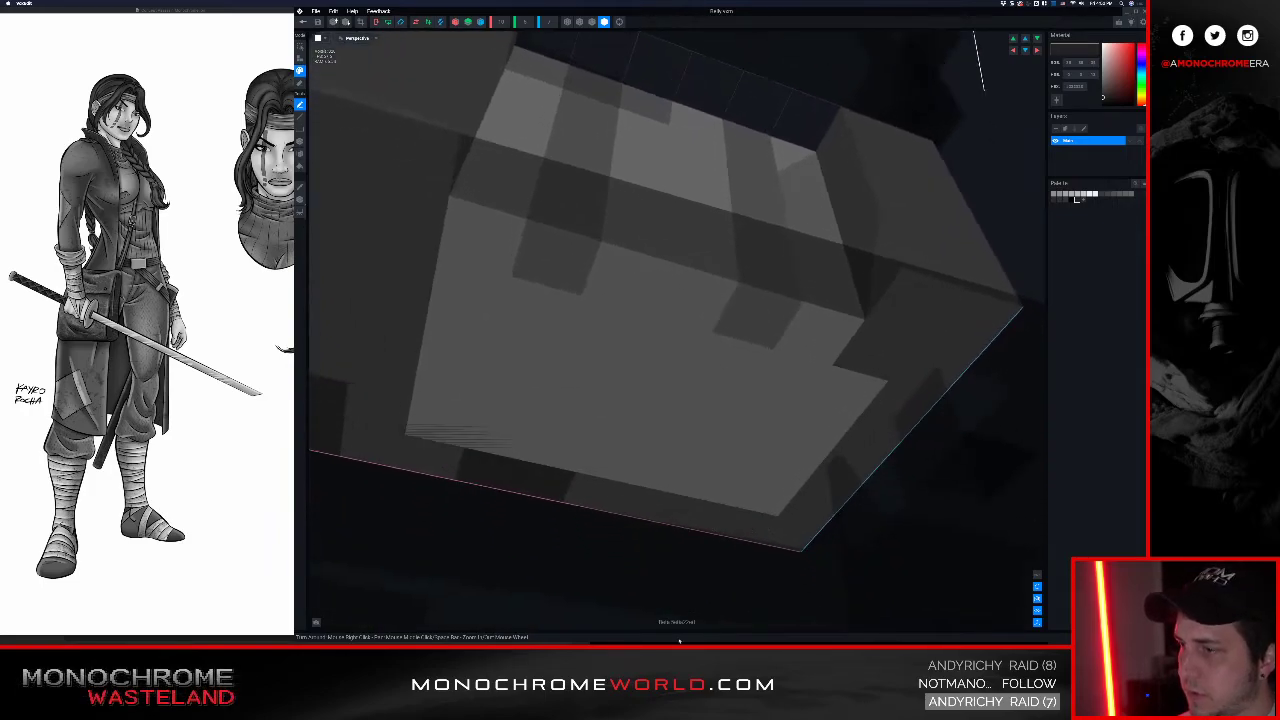
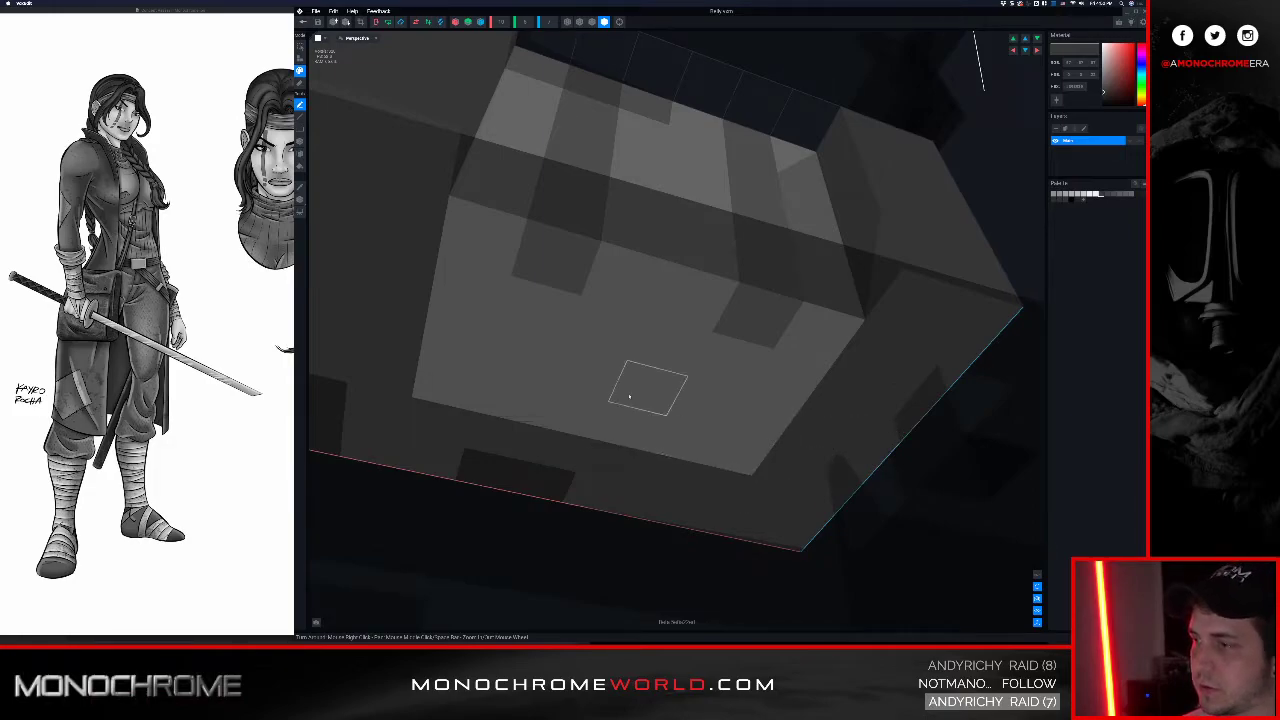
right_drag(671, 363, 671, 364)
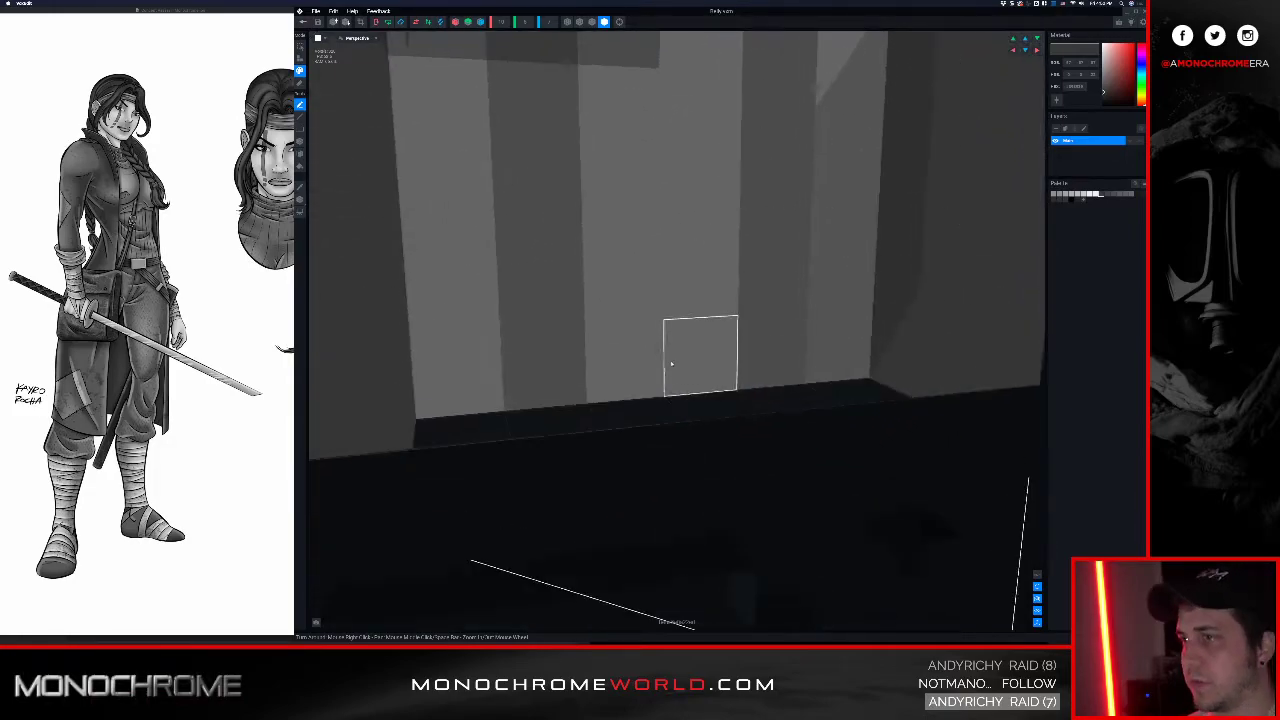
Step: Check the belly model's front, save the model and return to the rig
scroll(671, 364, down, 3)
middle_drag(671, 364, 668, 422)
scroll(660, 291, down, 5)
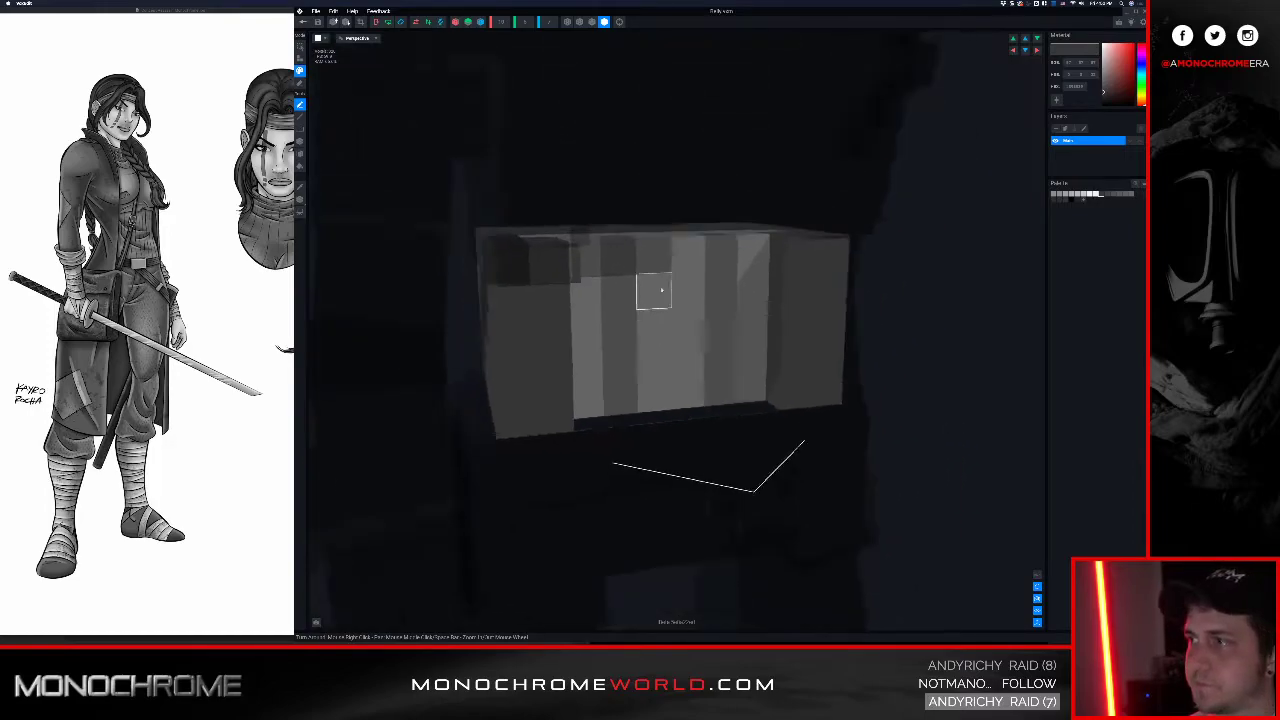
middle_drag(660, 291, 661, 327)
right_drag(662, 287, 662, 292)
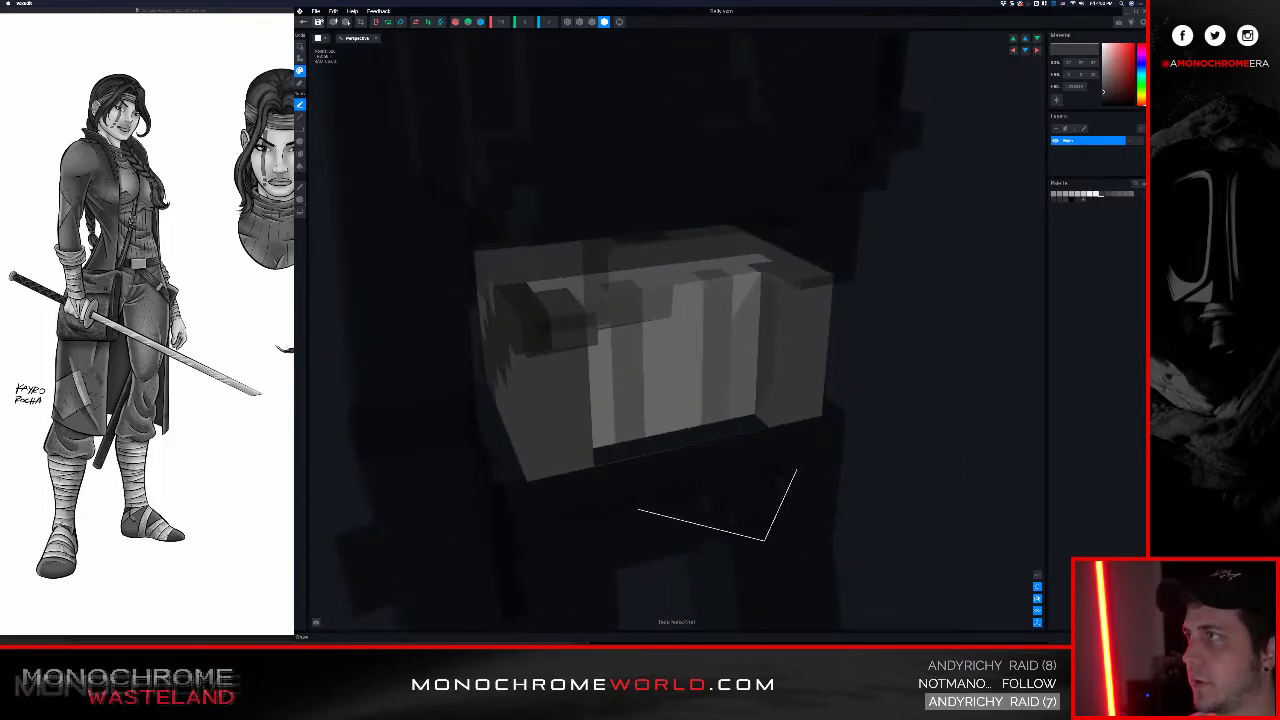
click(303, 23)
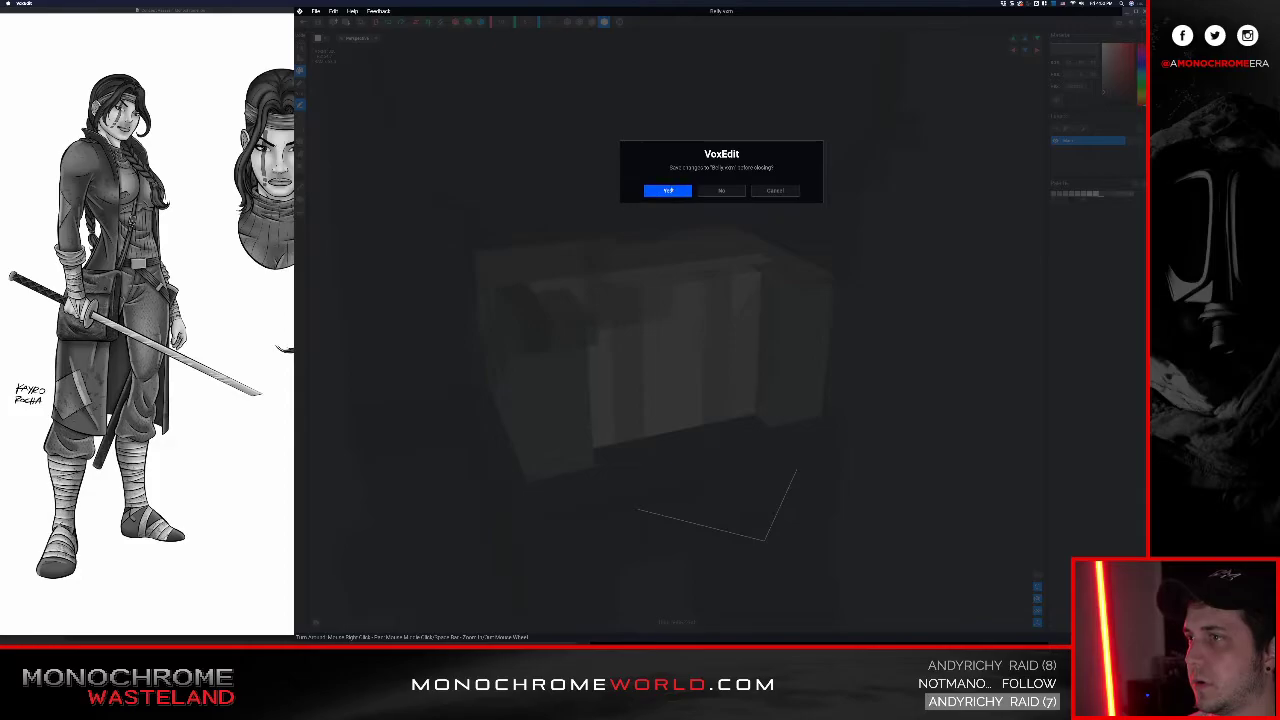
click(671, 190)
Step: Play the walk animation and examine the strap, bag and hip area from the side and back
middle_drag(703, 180, 682, 238)
scroll(681, 238, up, 5)
mouse_move(680, 238)
right_down()
mouse_move(667, 213)
mouse_move(677, 219)
right_up()
key(space)
scroll(676, 219, up, 6)
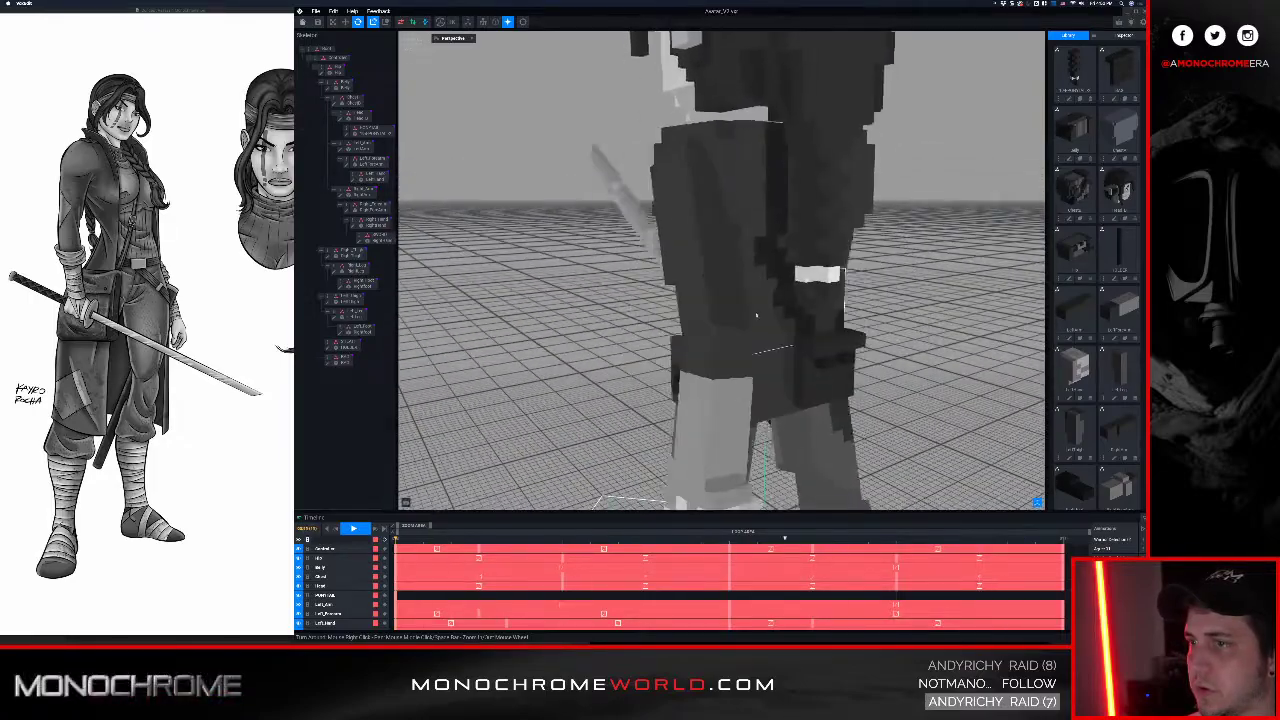
right_drag(764, 285, 769, 349)
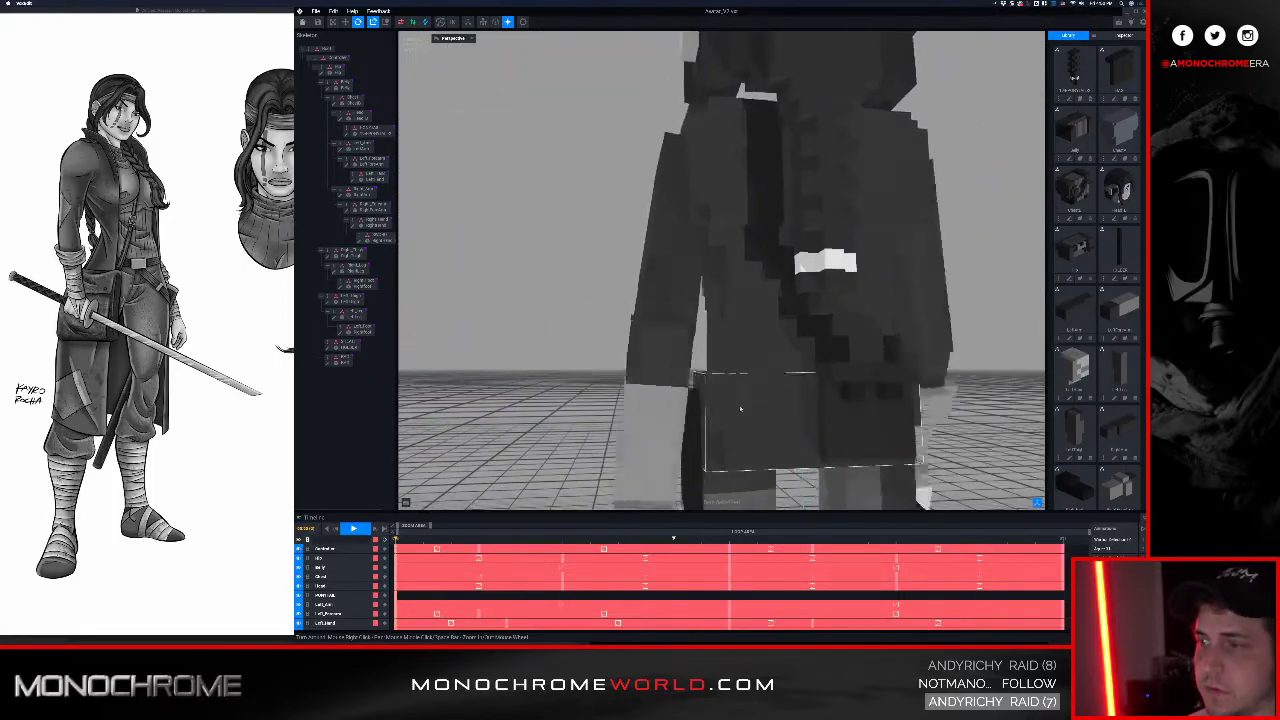
middle_drag(740, 408, 708, 149)
scroll(708, 443, up, 5)
right_drag(708, 443, 720, 437)
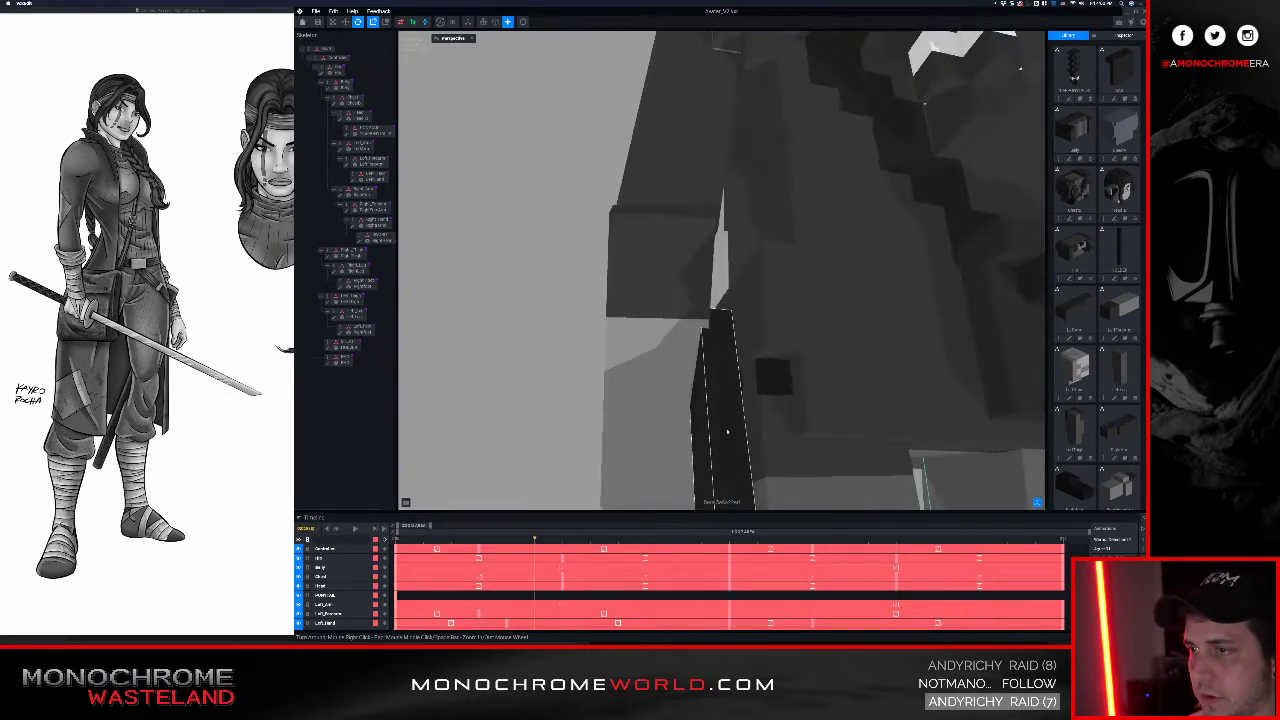
Step: Paint out the stray dark voxel near the hip model's rear corner with the coat's grey and save the model
click(763, 330)
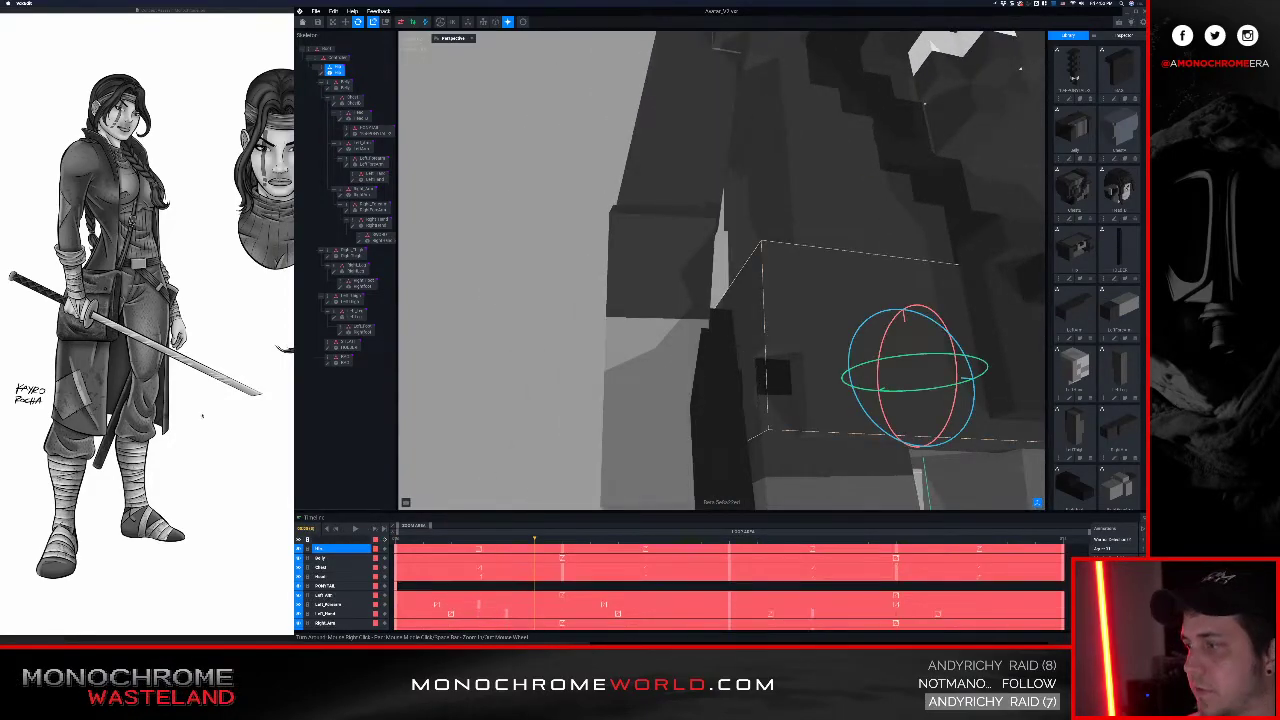
click(321, 74)
right_drag(646, 249, 946, 357)
middle_drag(1040, 384, 957, 355)
right_drag(957, 355, 952, 328)
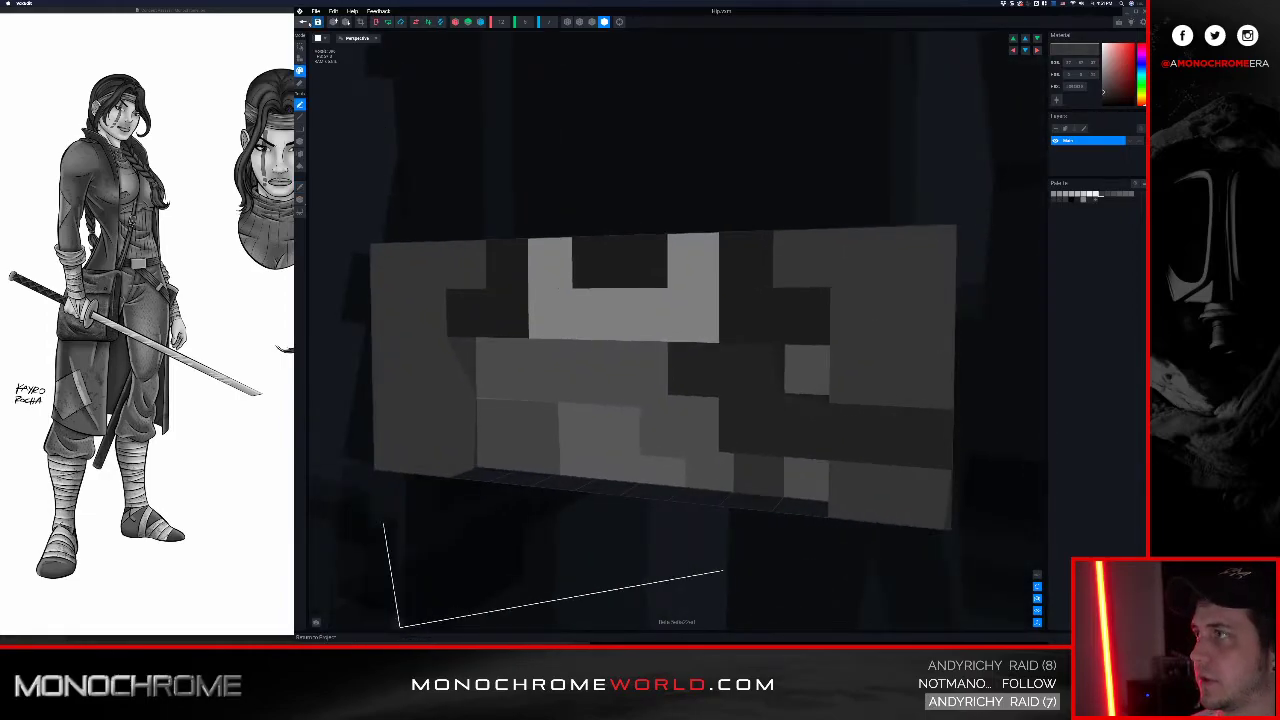
click(308, 23)
click(668, 191)
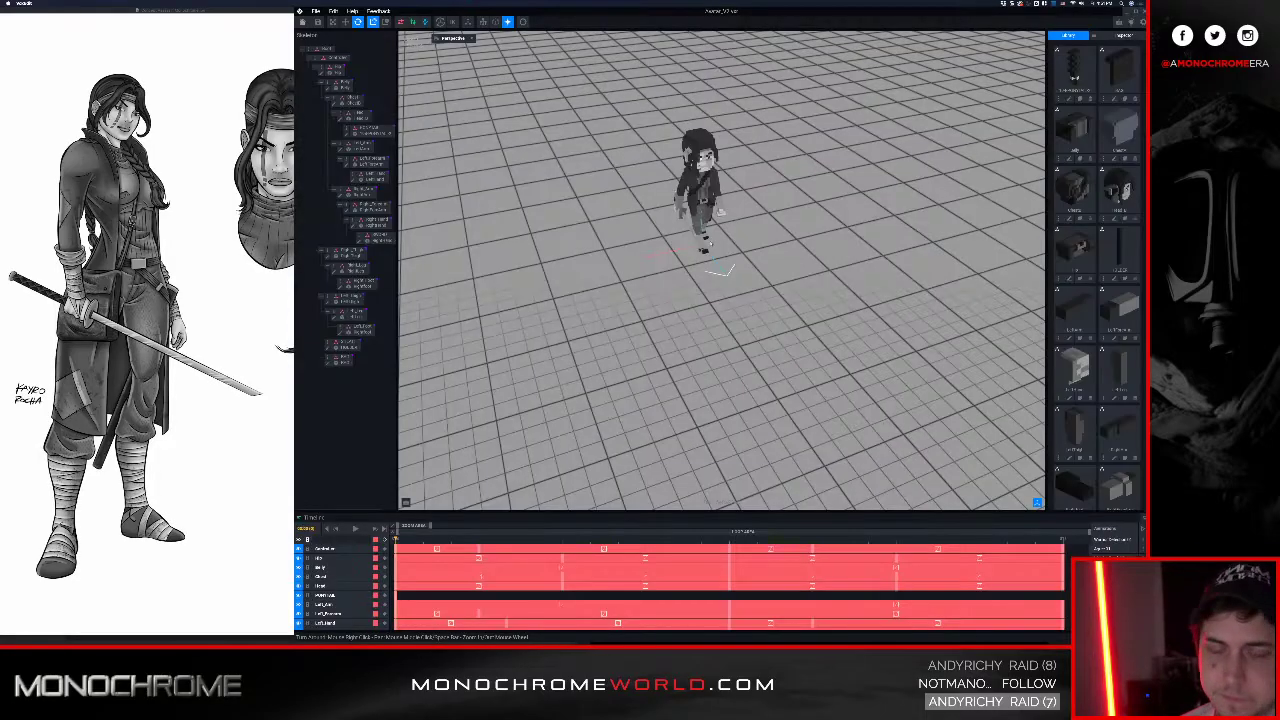
Step: Open the left thigh model from the rig, touch up the dark voxels on its upper part and save it
scroll(704, 190, up, 5)
middle_drag(706, 80, 702, 173)
right_drag(702, 173, 742, 292)
key(space)
scroll(742, 250, up, 5)
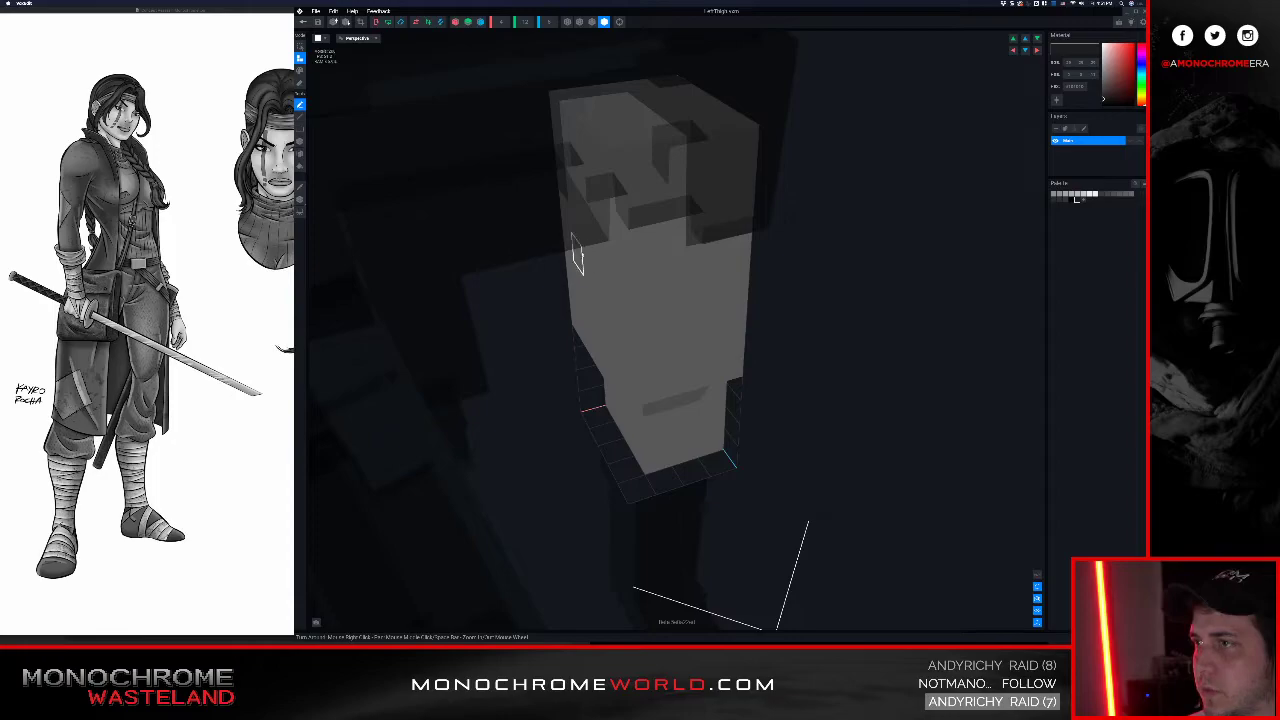
right_drag(650, 262, 694, 254)
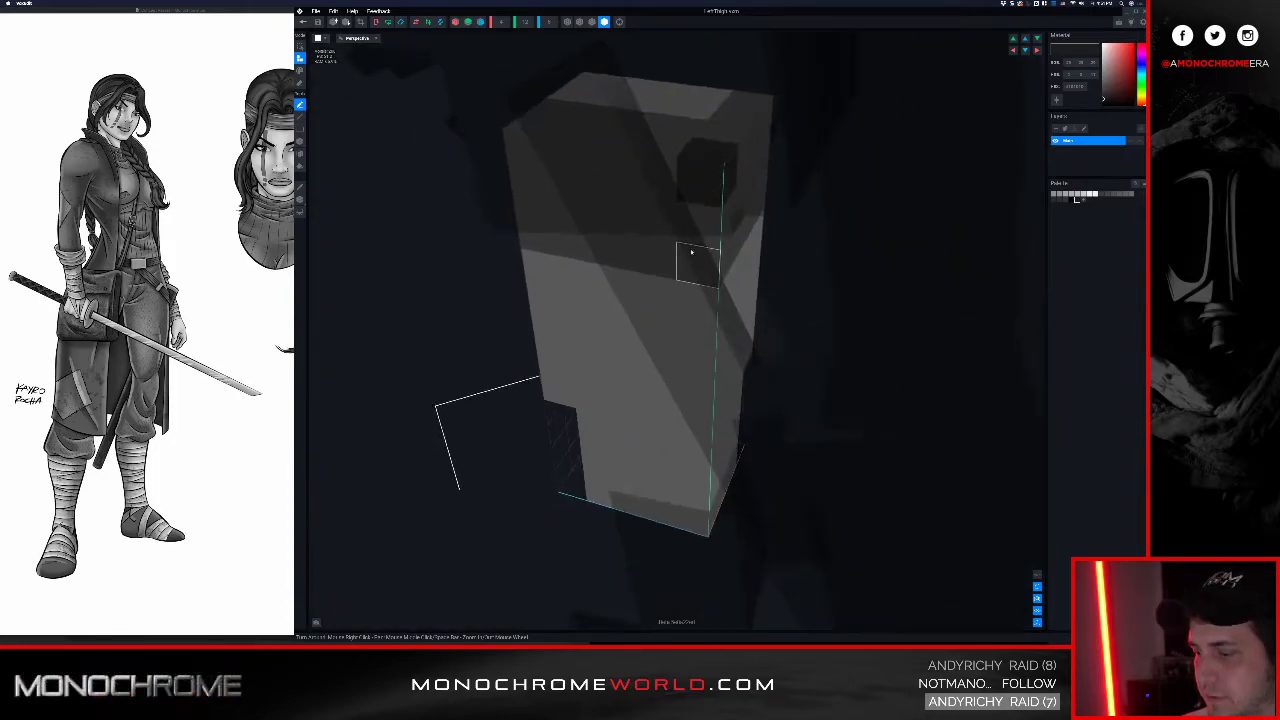
right_drag(716, 176, 578, 214)
click(303, 21)
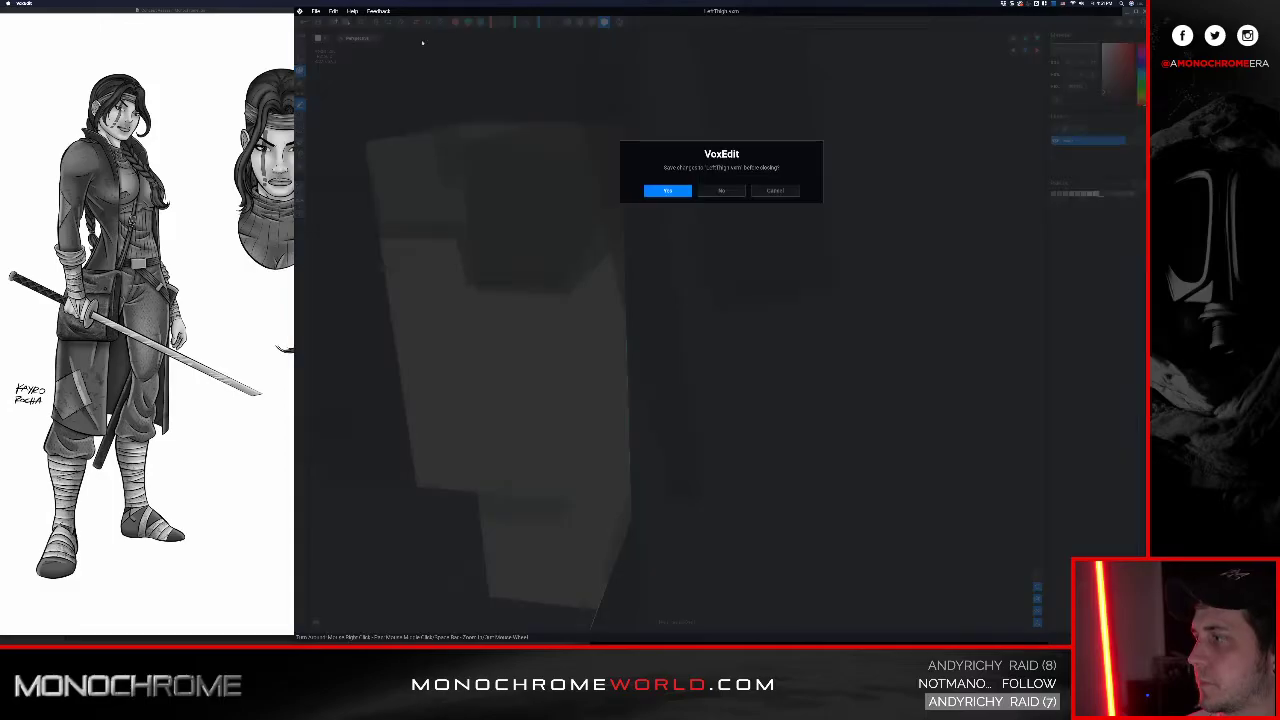
click(667, 191)
Step: Open the bag model from the rig, erase the voxels at its bottom corners and save it
scroll(728, 262, up, 5)
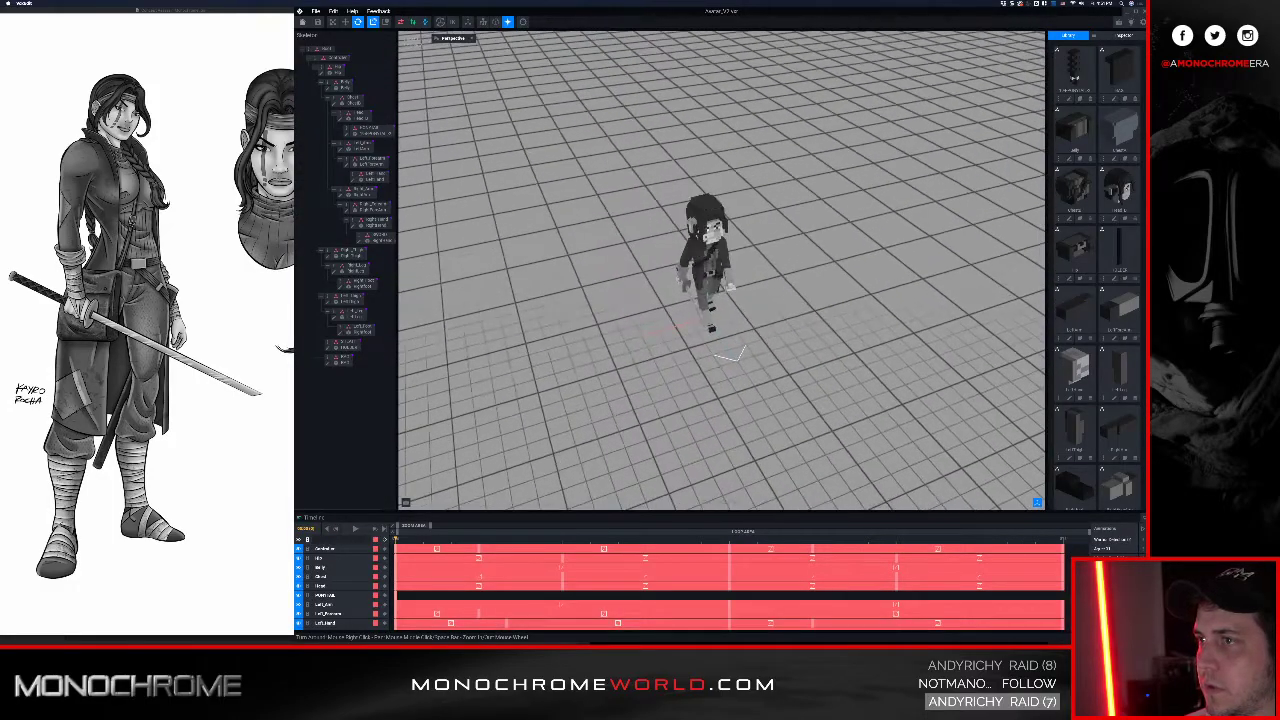
right_drag(728, 262, 764, 314)
key(space)
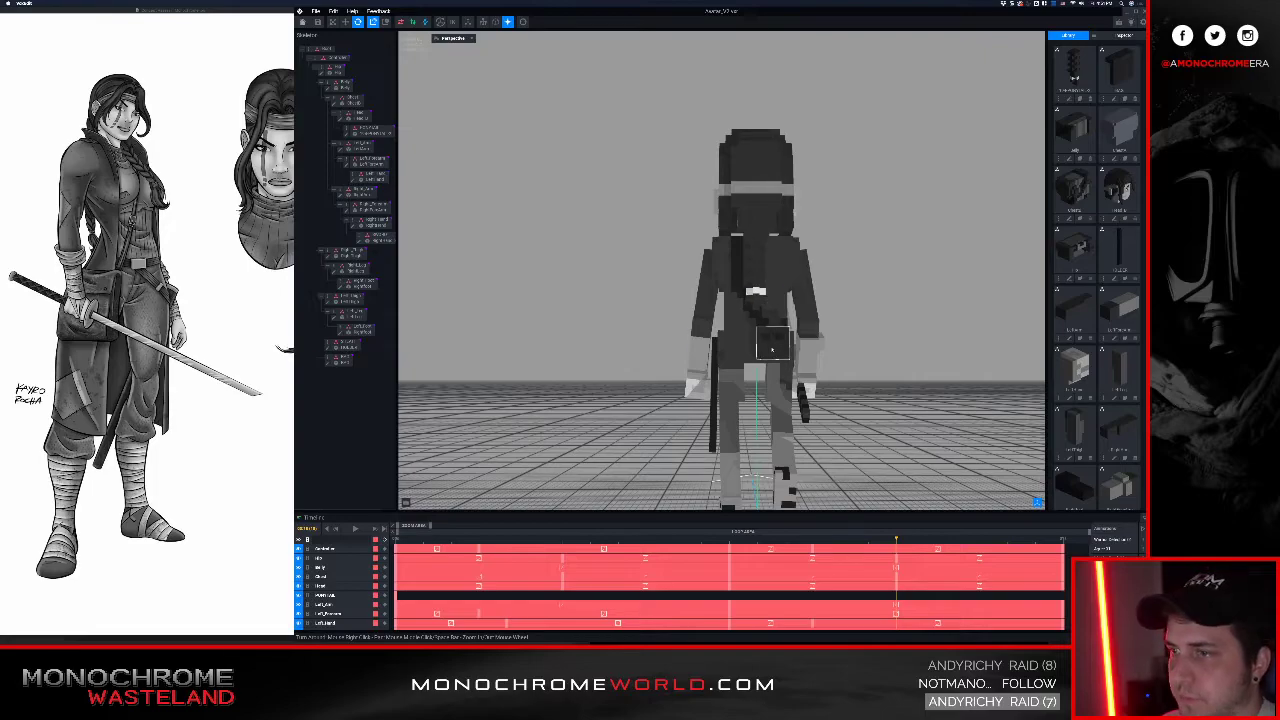
click(772, 348)
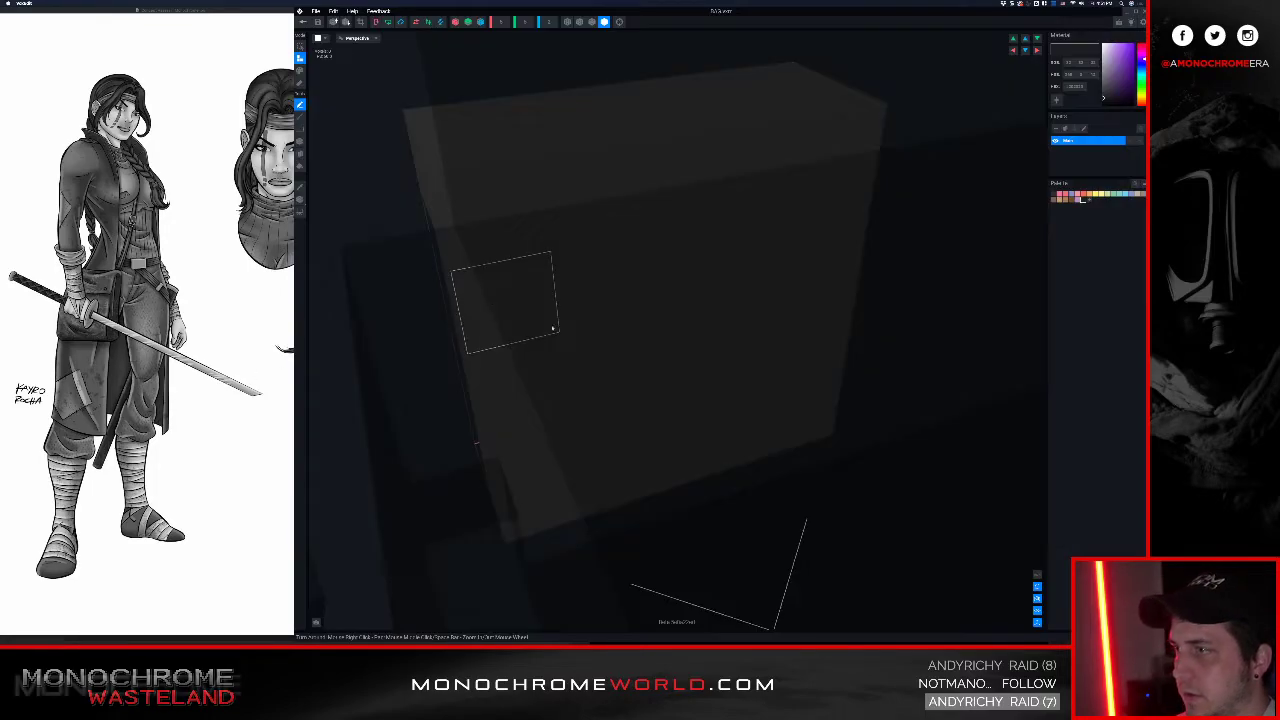
mouse_move(563, 309)
right_down()
mouse_move(509, 365)
mouse_move(520, 420)
mouse_move(488, 422)
mouse_move(502, 416)
right_up()
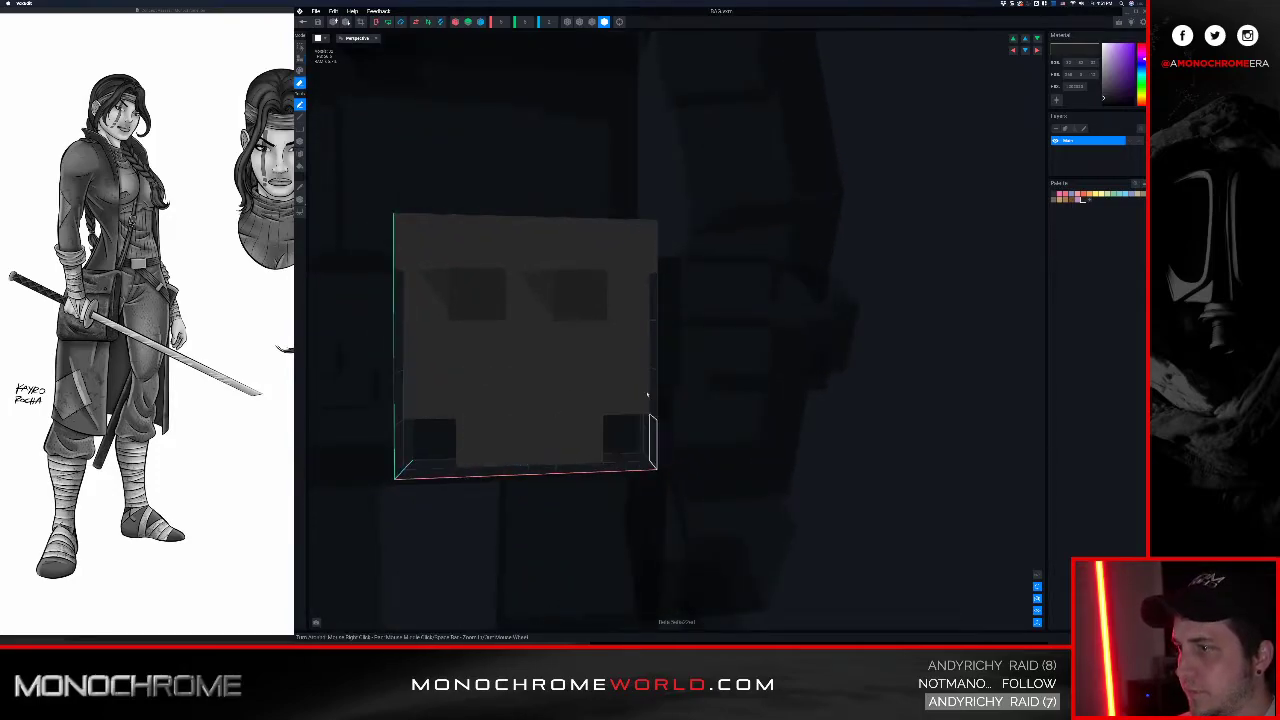
click(305, 23)
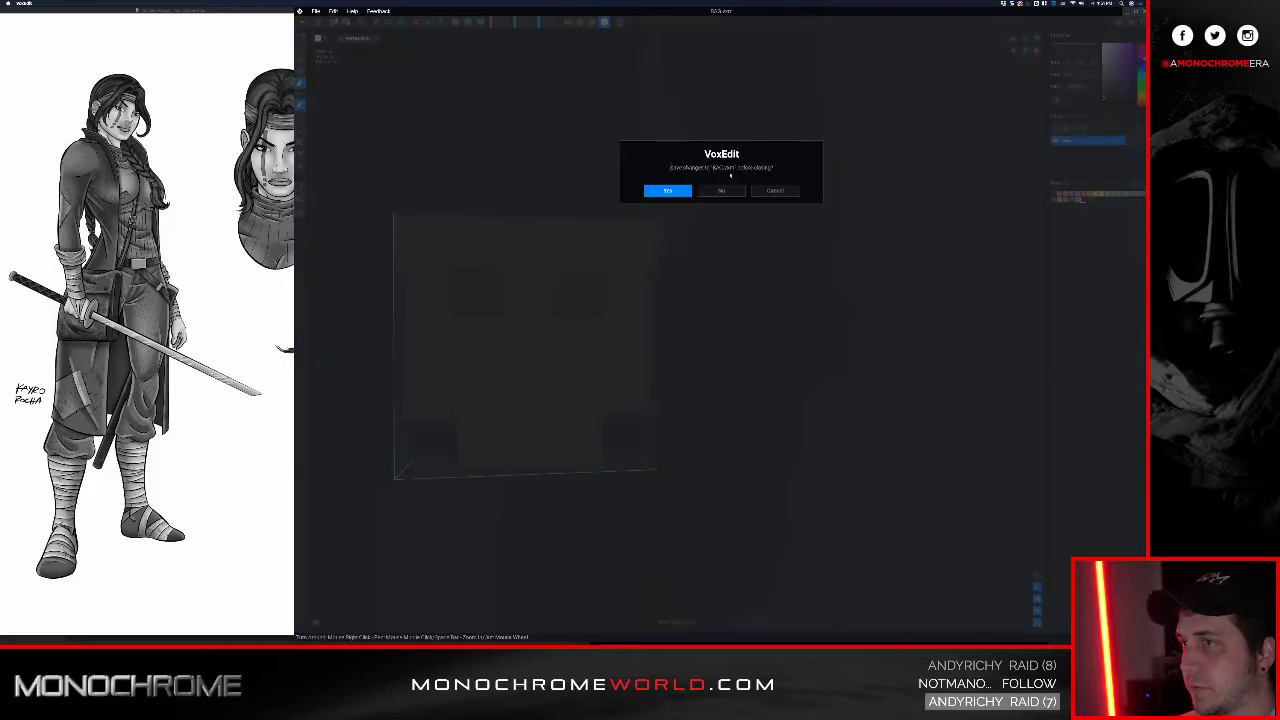
click(668, 192)
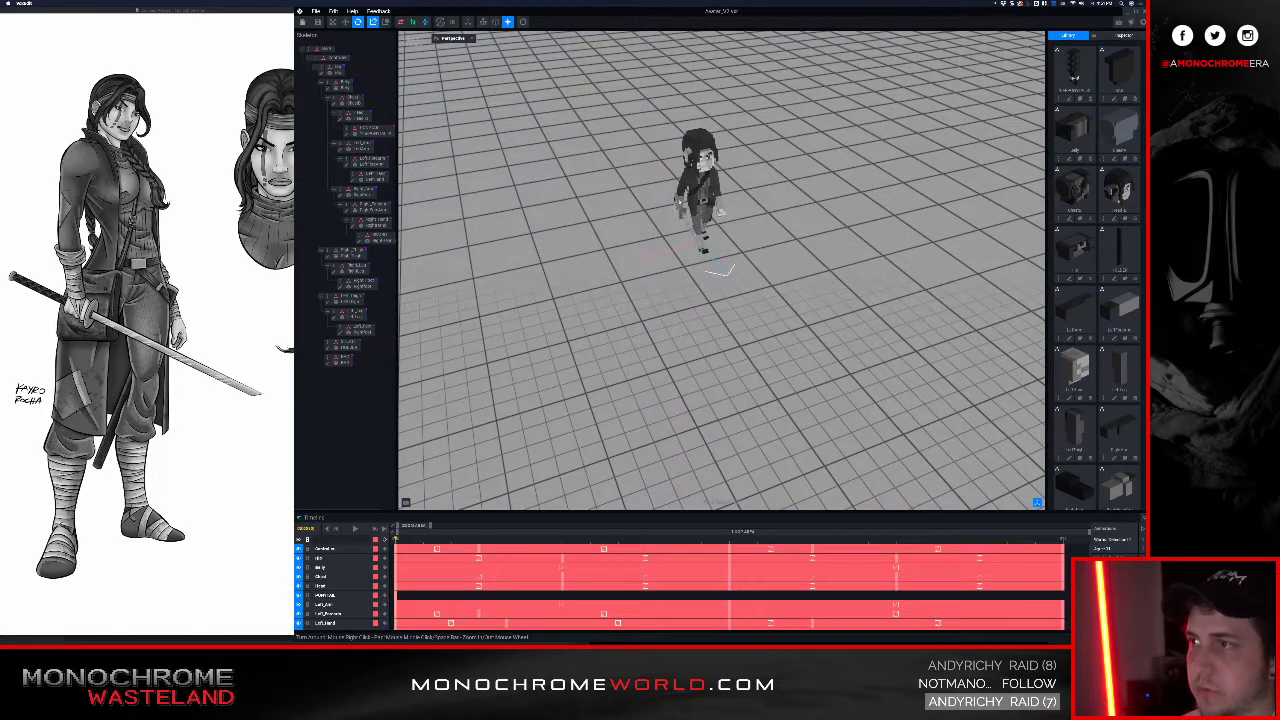
Step: Examine the reshaped bag on the rig from the side, back and front
scroll(722, 190, up, 10)
middle_drag(755, 115, 733, 250)
right_drag(733, 250, 693, 167)
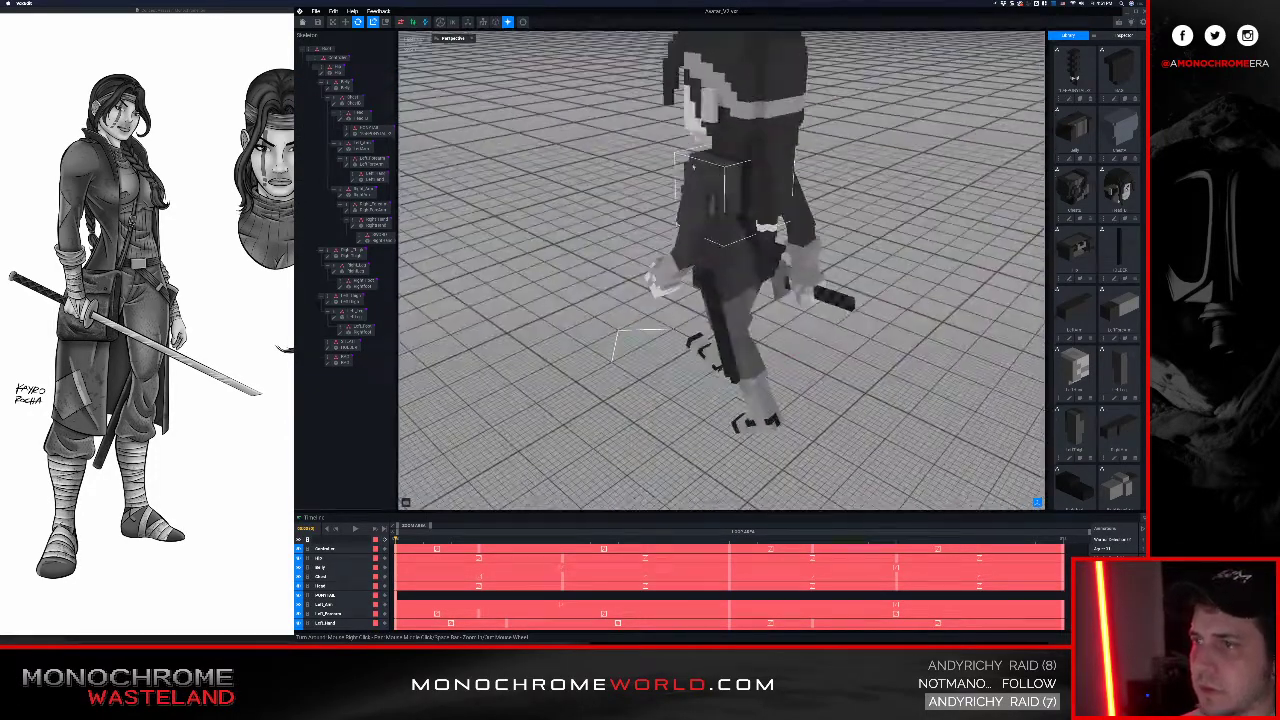
mouse_move(781, 228)
right_down()
mouse_move(768, 178)
mouse_move(773, 234)
right_up()
scroll(770, 180, up, 5)
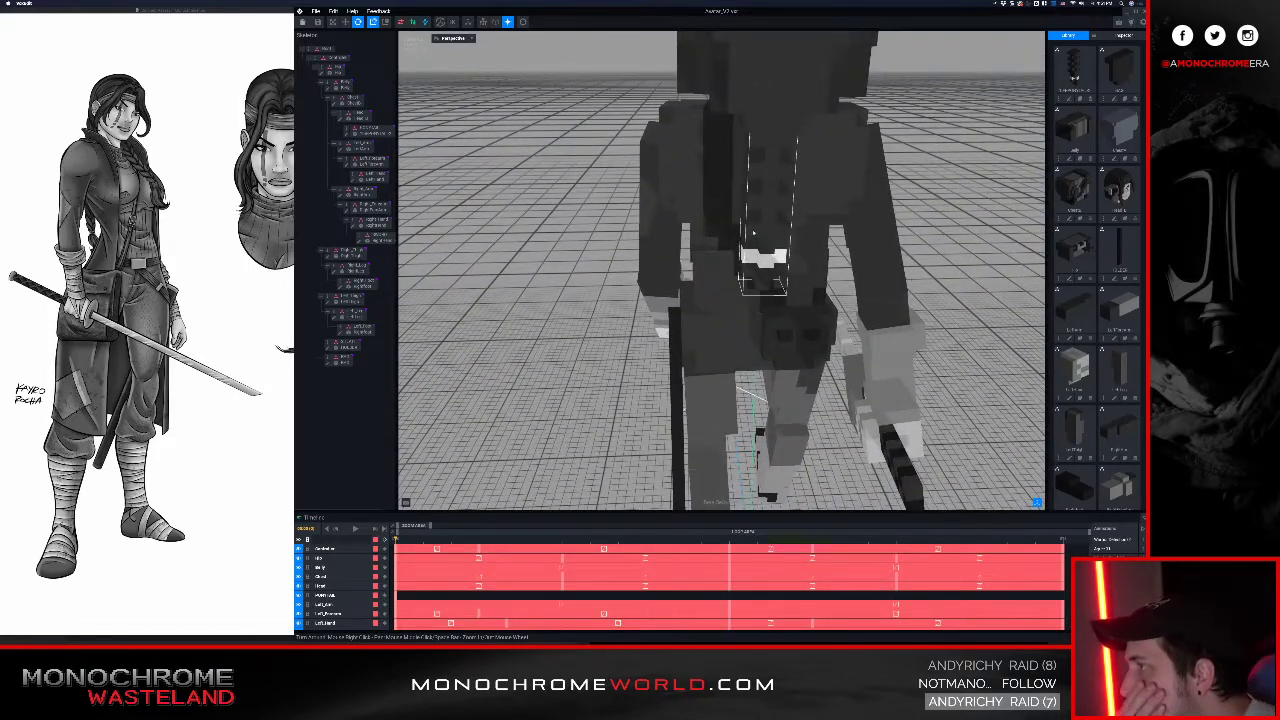
right_drag(835, 340, 748, 266)
scroll(788, 314, down, 10)
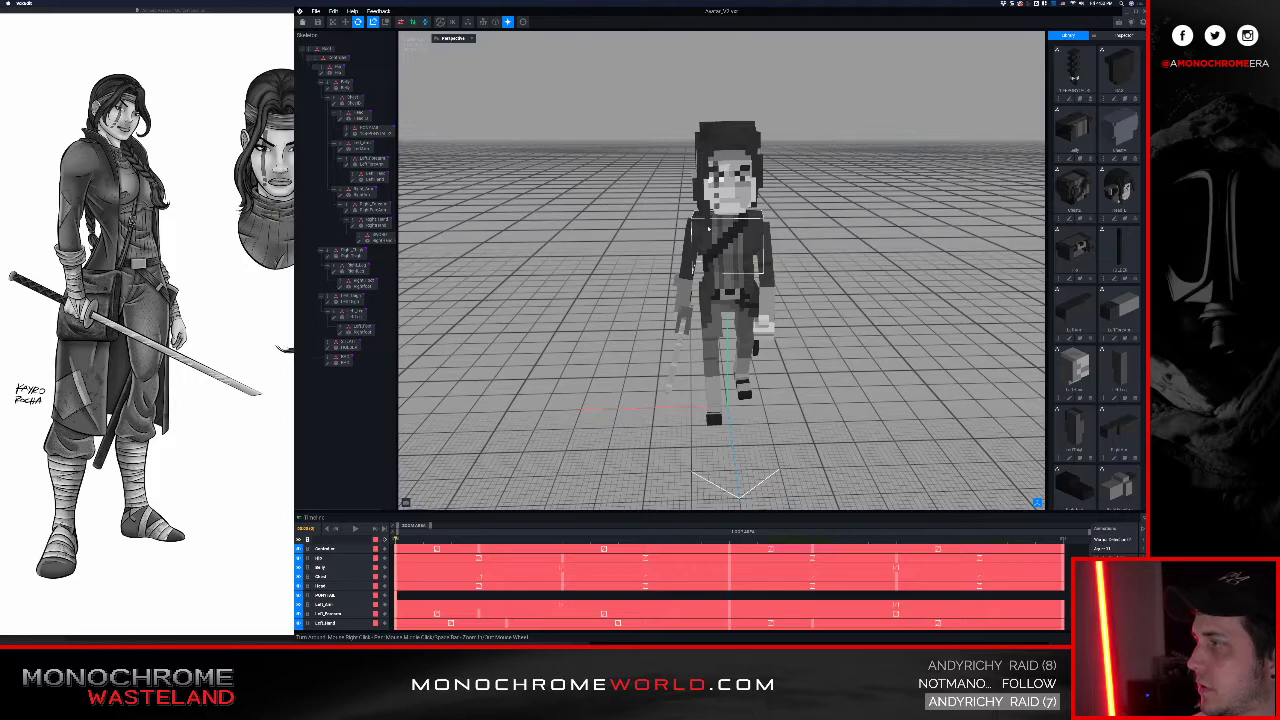
Step: Examine the diagonal strap, belt and arms from the front and play the walk animation
scroll(716, 249, up, 5)
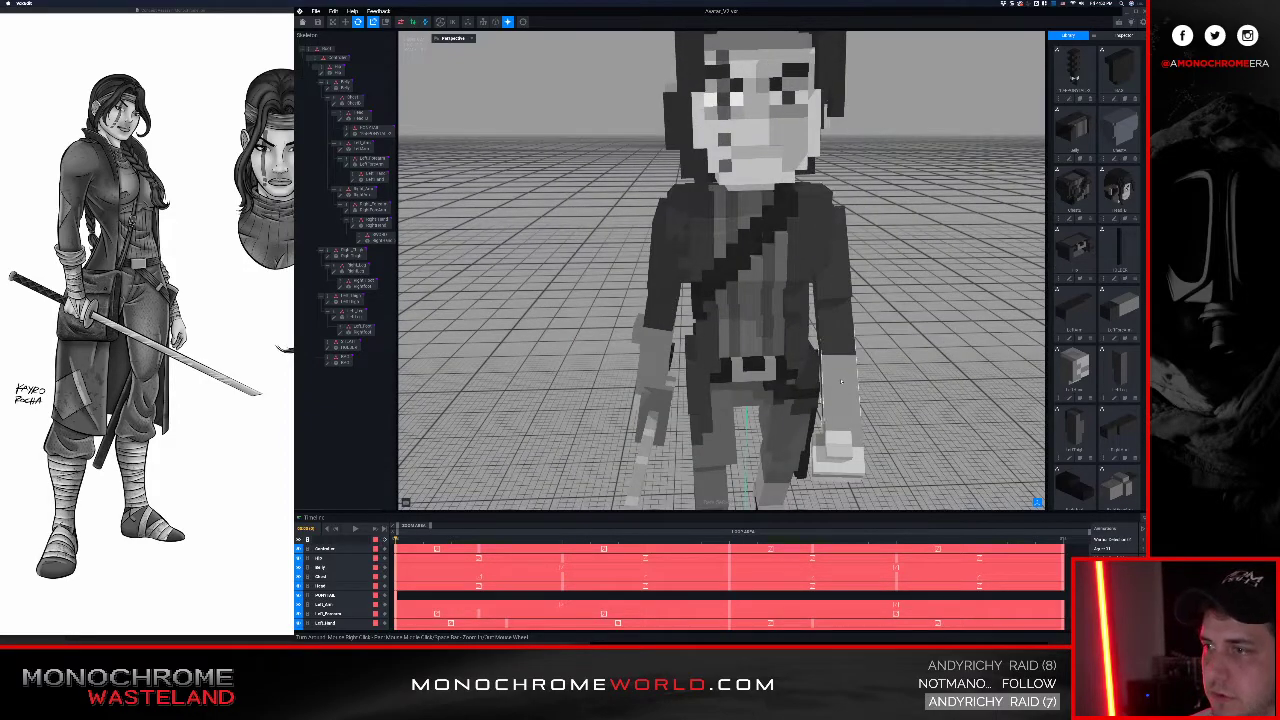
scroll(693, 368, down, 3)
middle_drag(759, 445, 732, 385)
scroll(732, 385, up, 3)
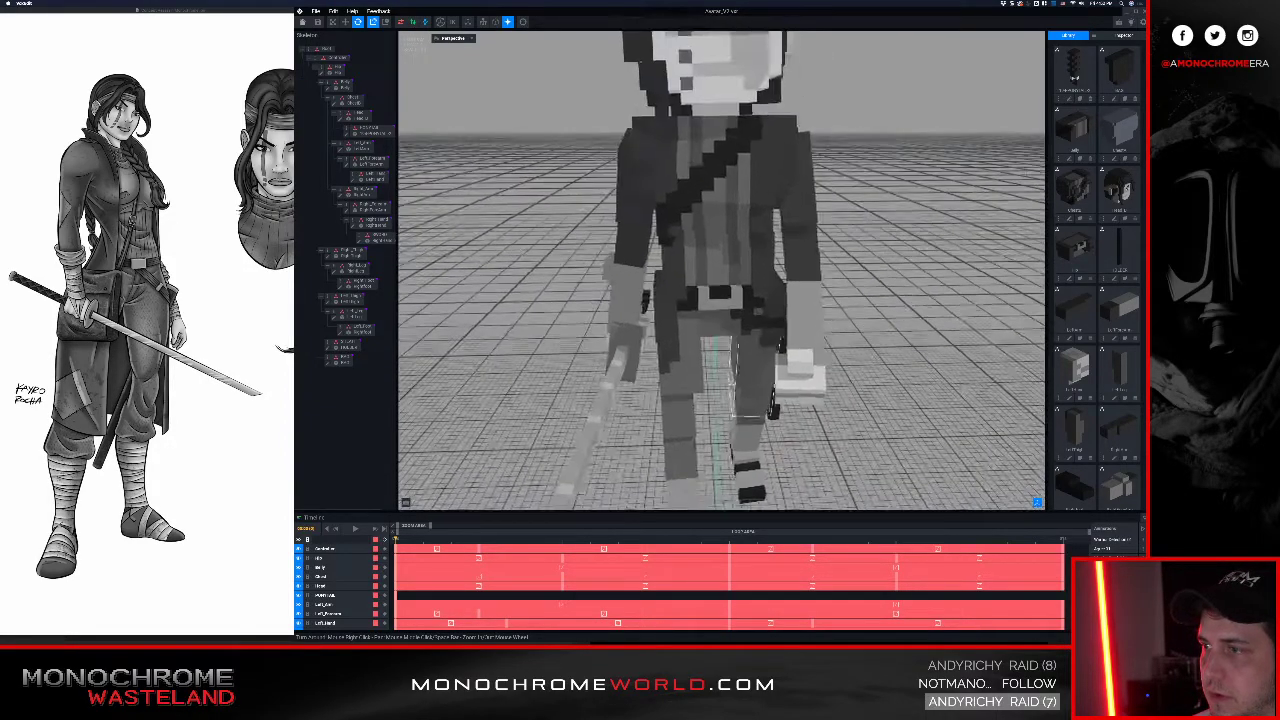
right_drag(631, 320, 672, 298)
scroll(674, 298, down, 5)
right_drag(764, 326, 722, 321)
key(space)
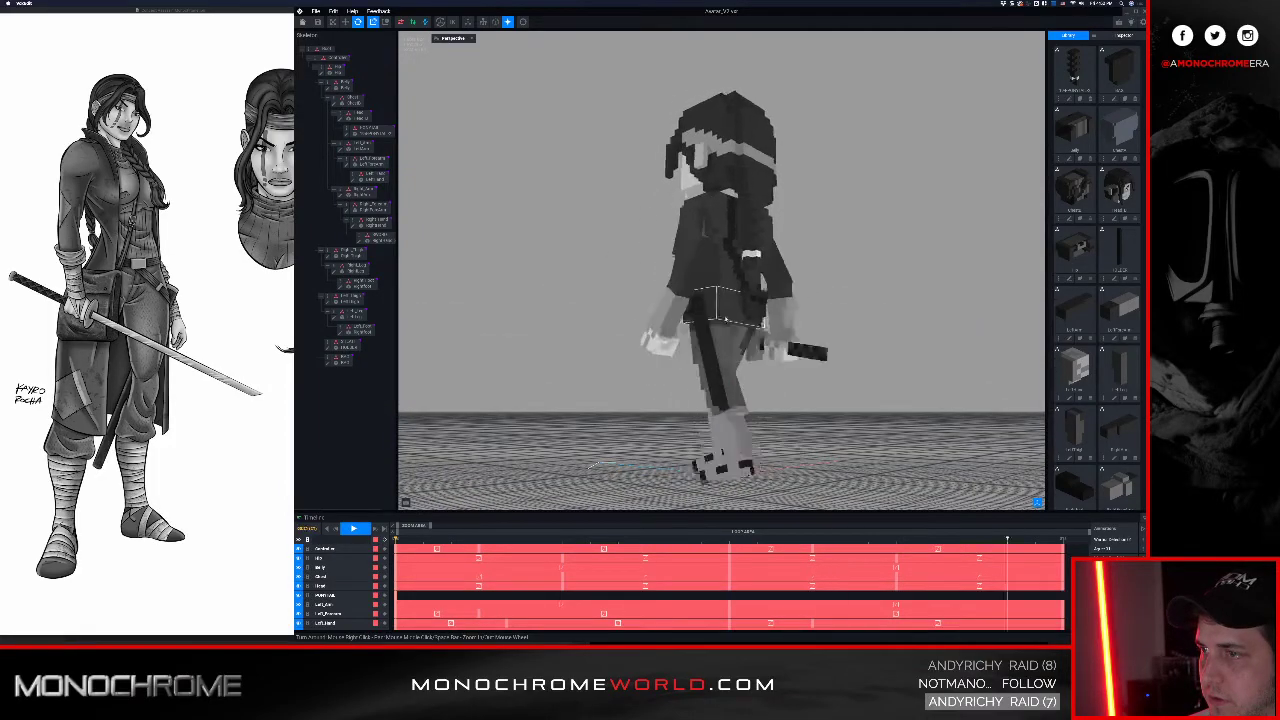
Step: Reopen the bag model from the rig and lighten the dark grey of its main body
right_drag(722, 321, 743, 297)
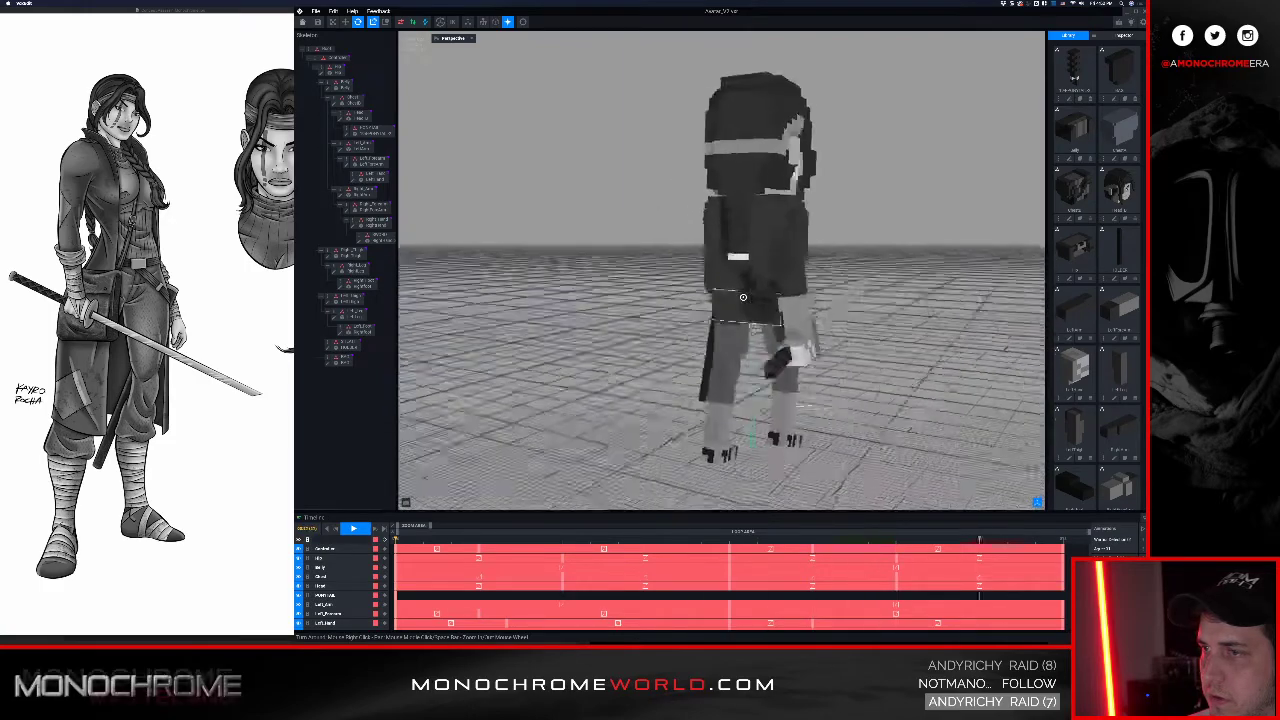
scroll(743, 297, up, 5)
click(762, 318)
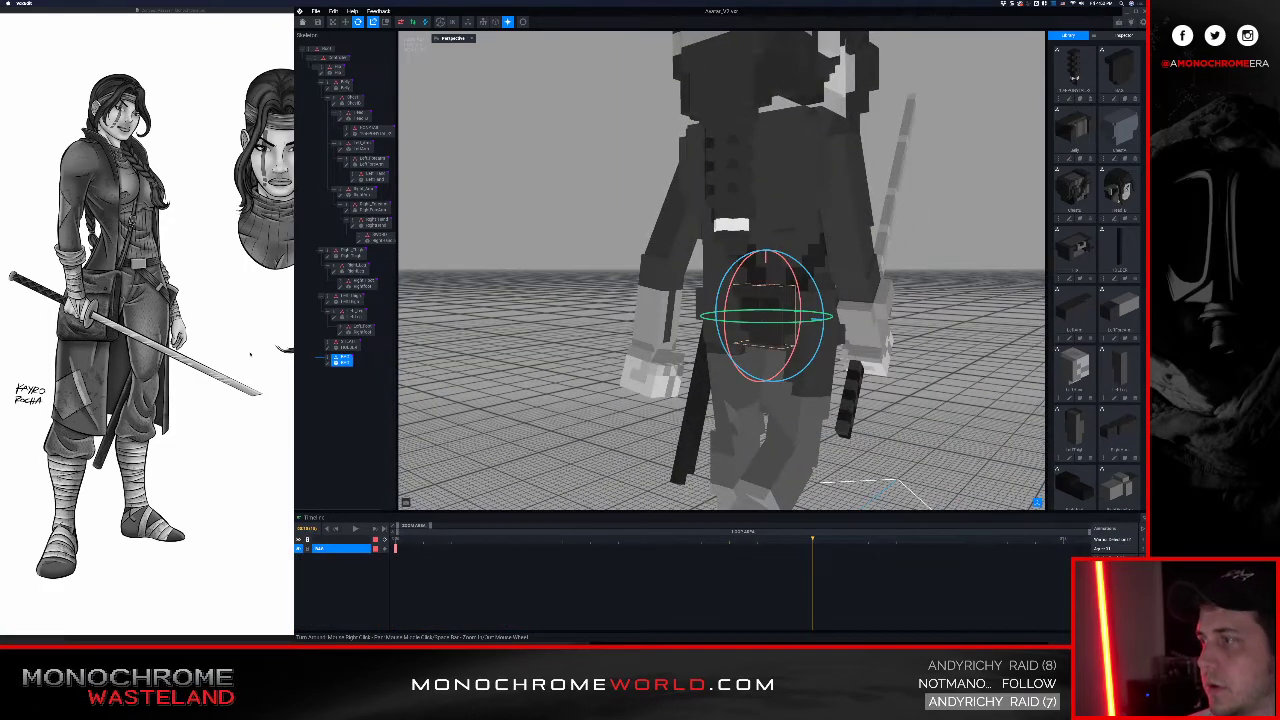
click(327, 364)
right_drag(589, 254, 583, 246)
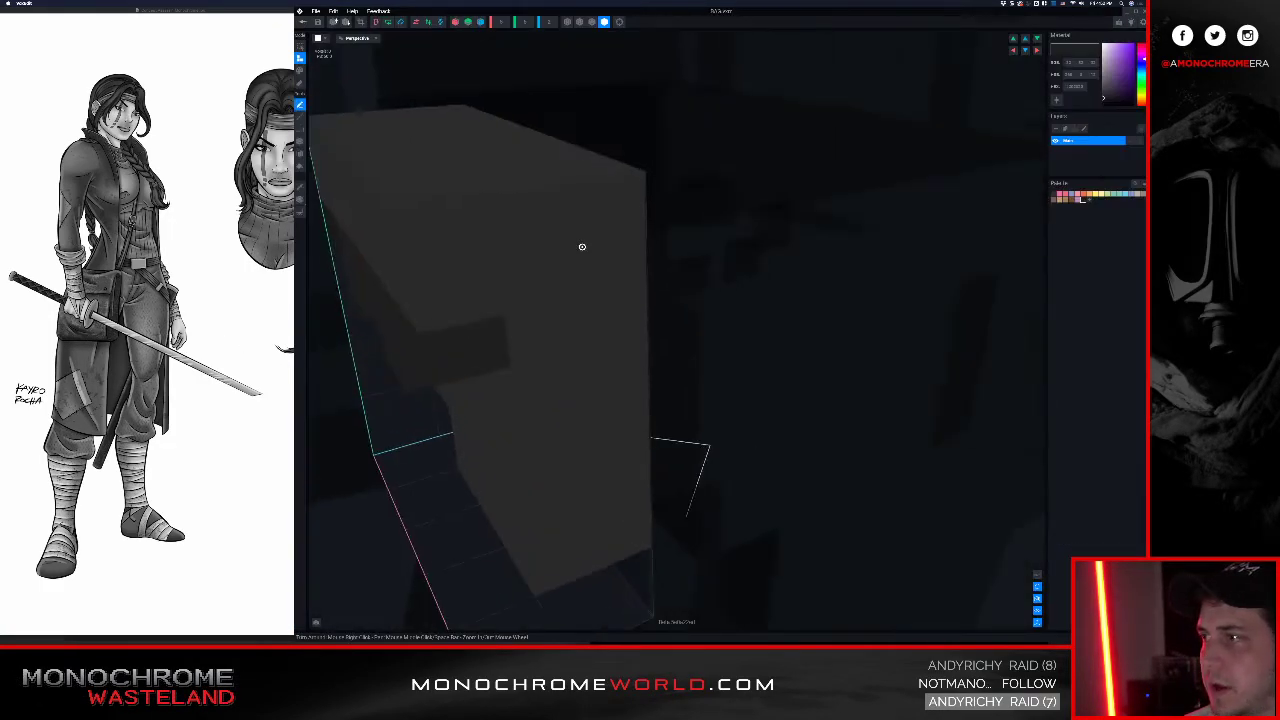
scroll(583, 246, down, 3)
right_drag(540, 315, 504, 380)
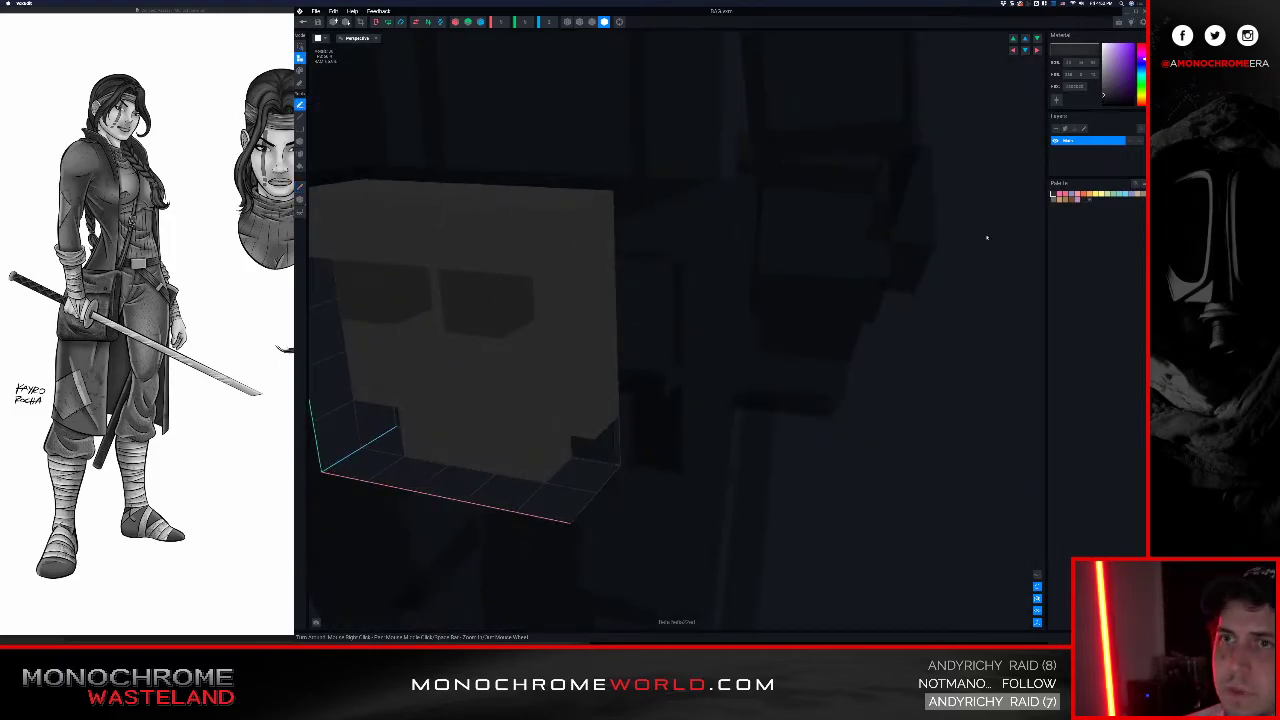
mouse_move(1114, 82)
mouse_down()
mouse_move(1076, 73)
mouse_move(1056, 88)
mouse_up()
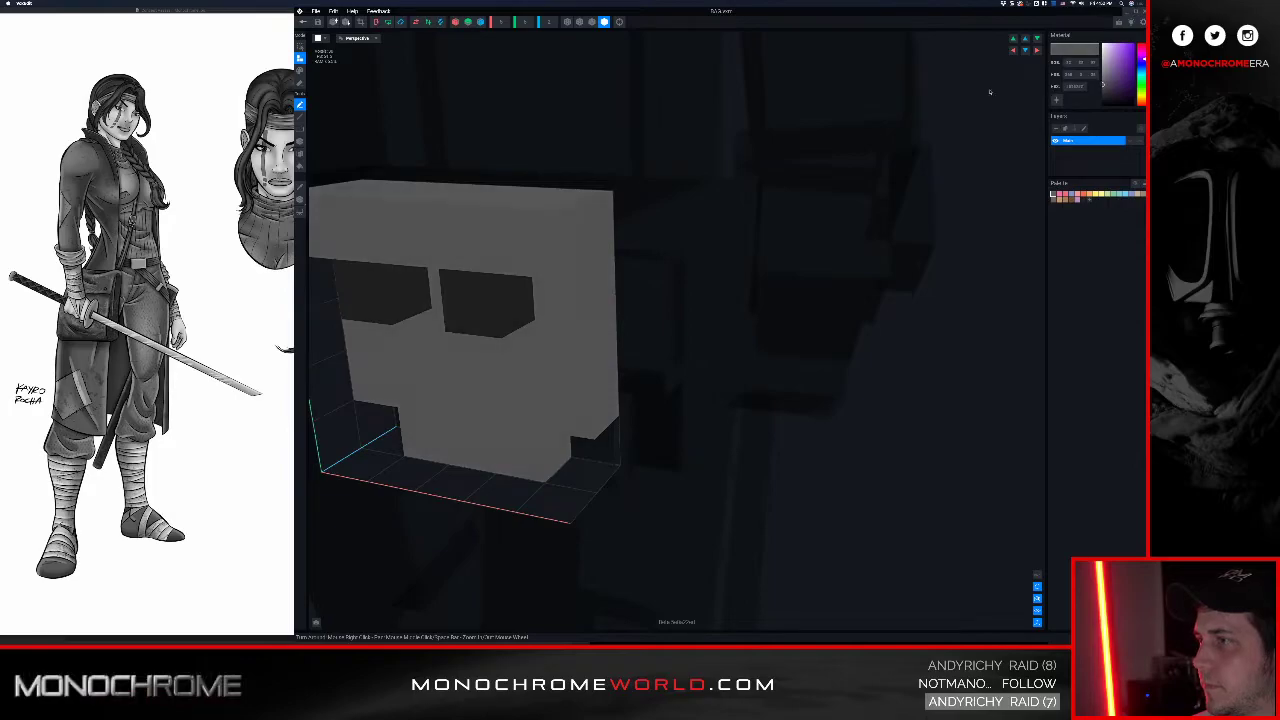
Step: Recolour the two small squares on the bag's face to a lighter grey than its body and save the model
mouse_move(1104, 83)
mouse_down()
mouse_move(1078, 59)
mouse_move(1067, 82)
mouse_up()
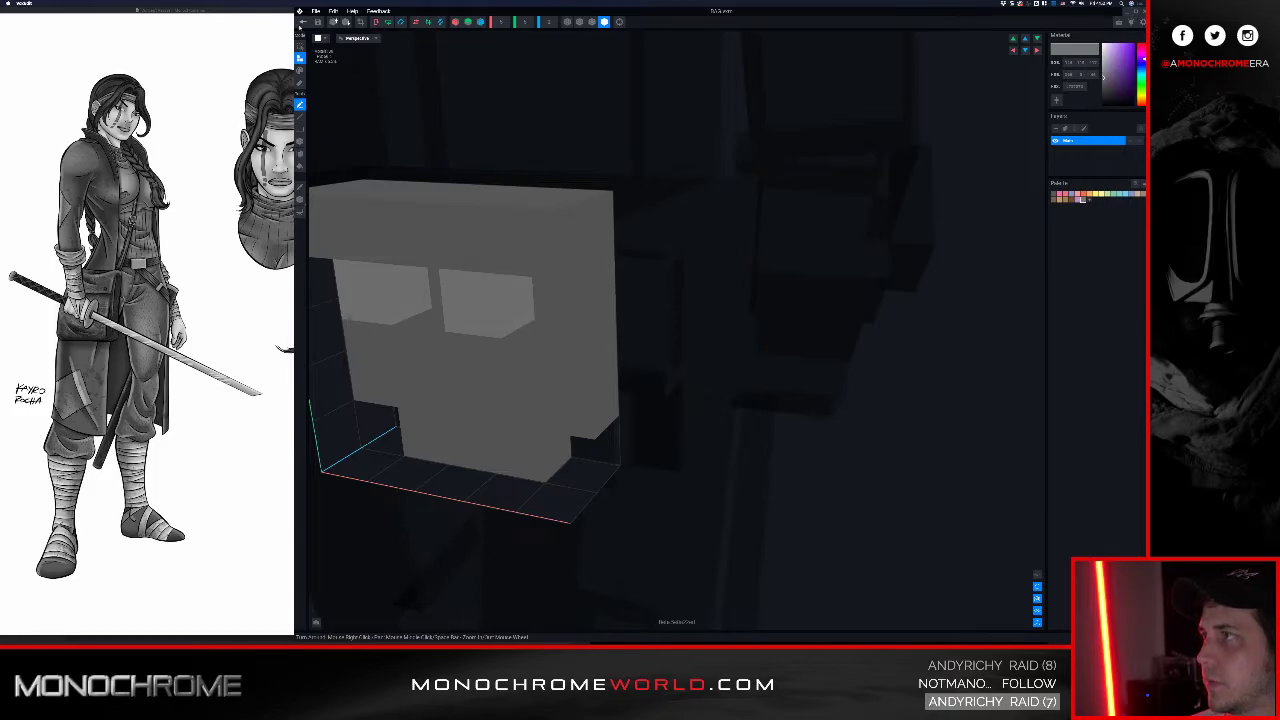
click(304, 22)
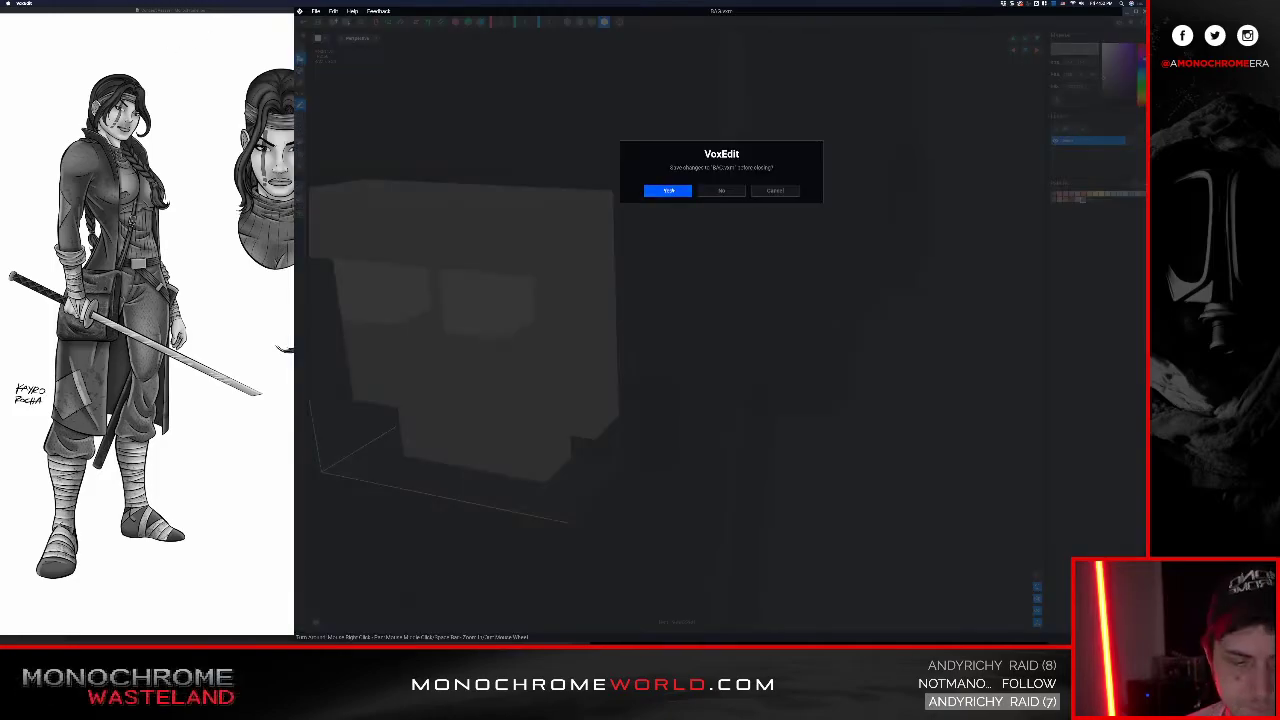
click(668, 190)
Step: Play the walk animation, examine the recoloured bag from the side and back, and stop playback
middle_drag(629, 212, 606, 318)
scroll(606, 318, up, 5)
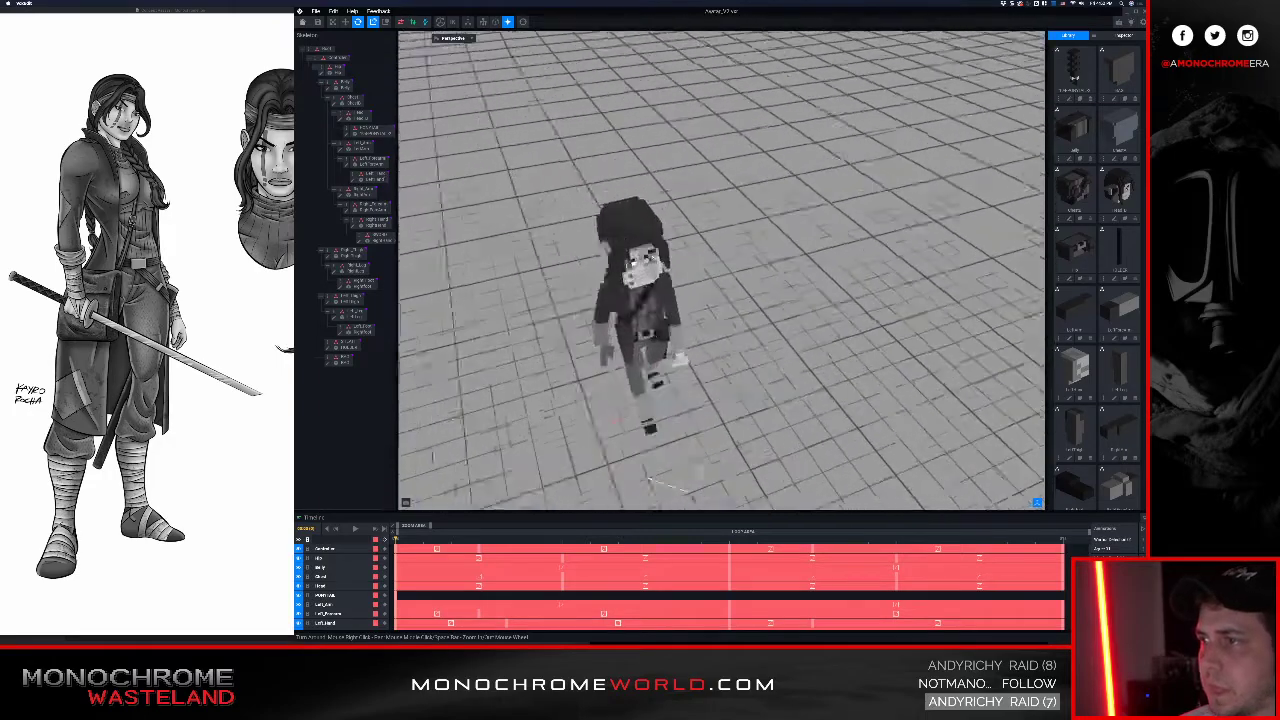
right_drag(582, 282, 622, 345)
scroll(622, 345, up, 5)
key(space)
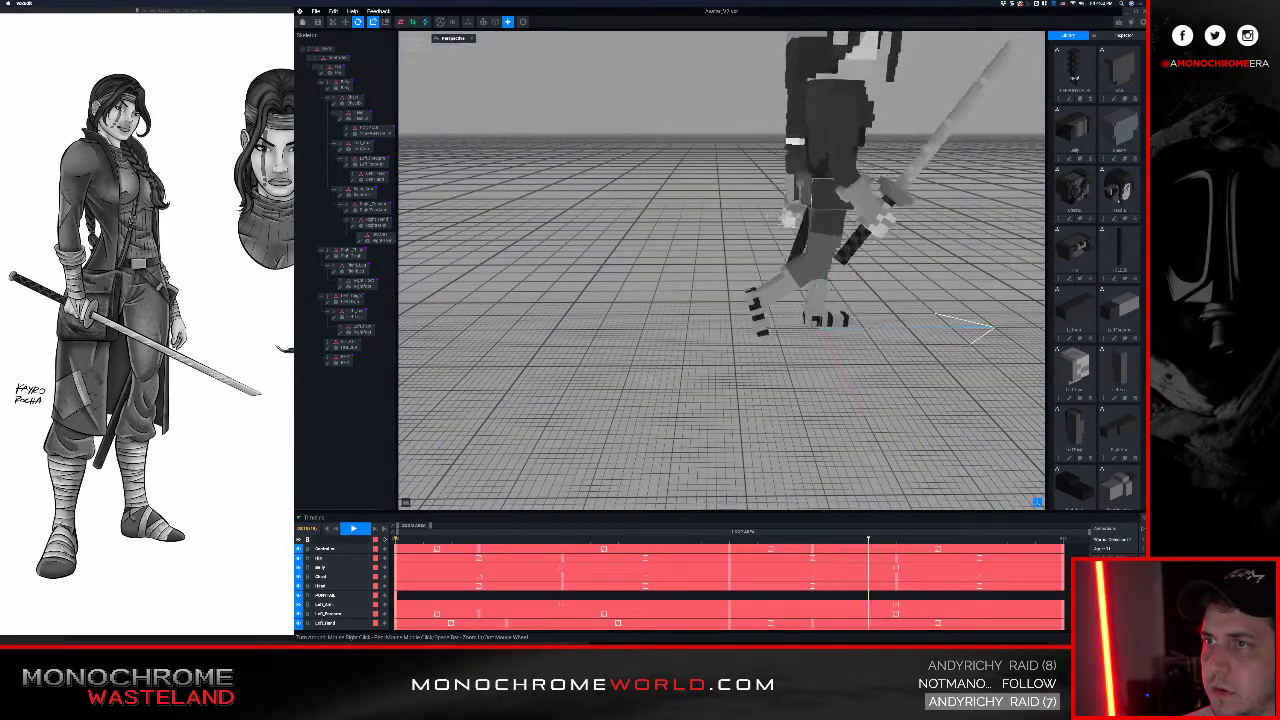
middle_drag(826, 199, 734, 194)
scroll(734, 194, up, 2)
right_drag(735, 192, 678, 183)
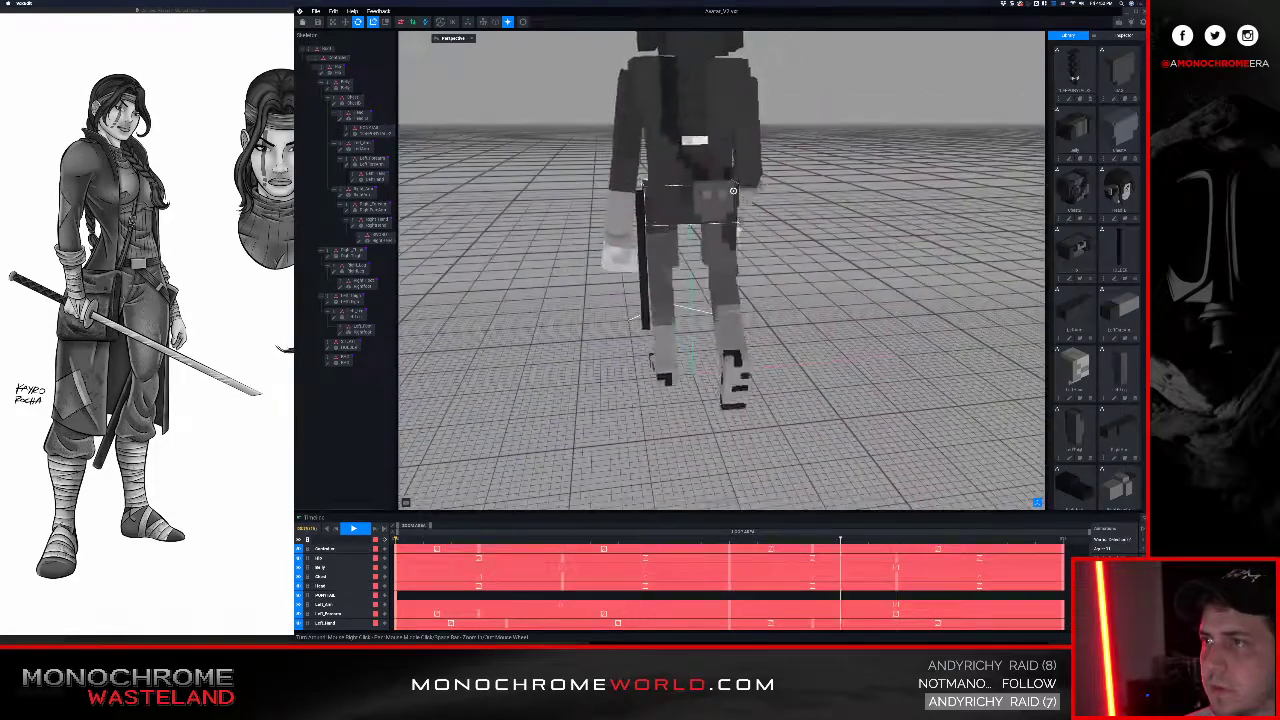
key(space)
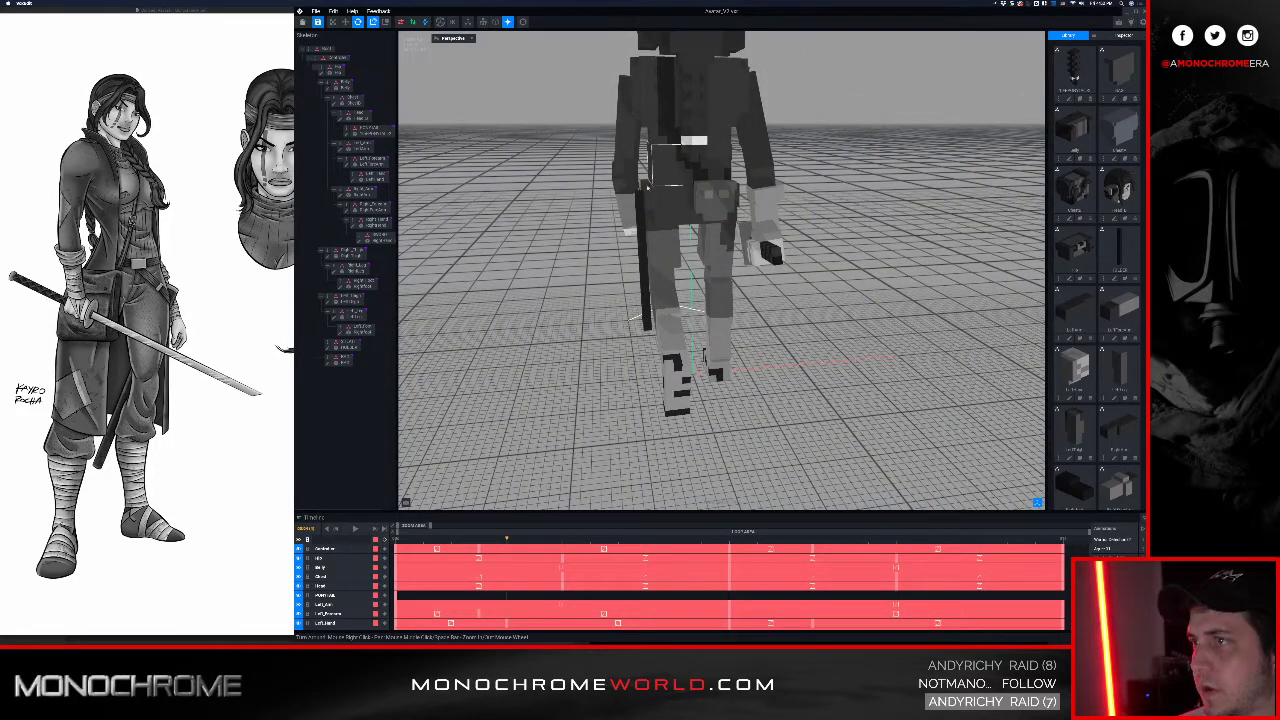
Step: Open the left forearm model from the rig for editing
right_drag(800, 186, 755, 183)
scroll(754, 183, up, 8)
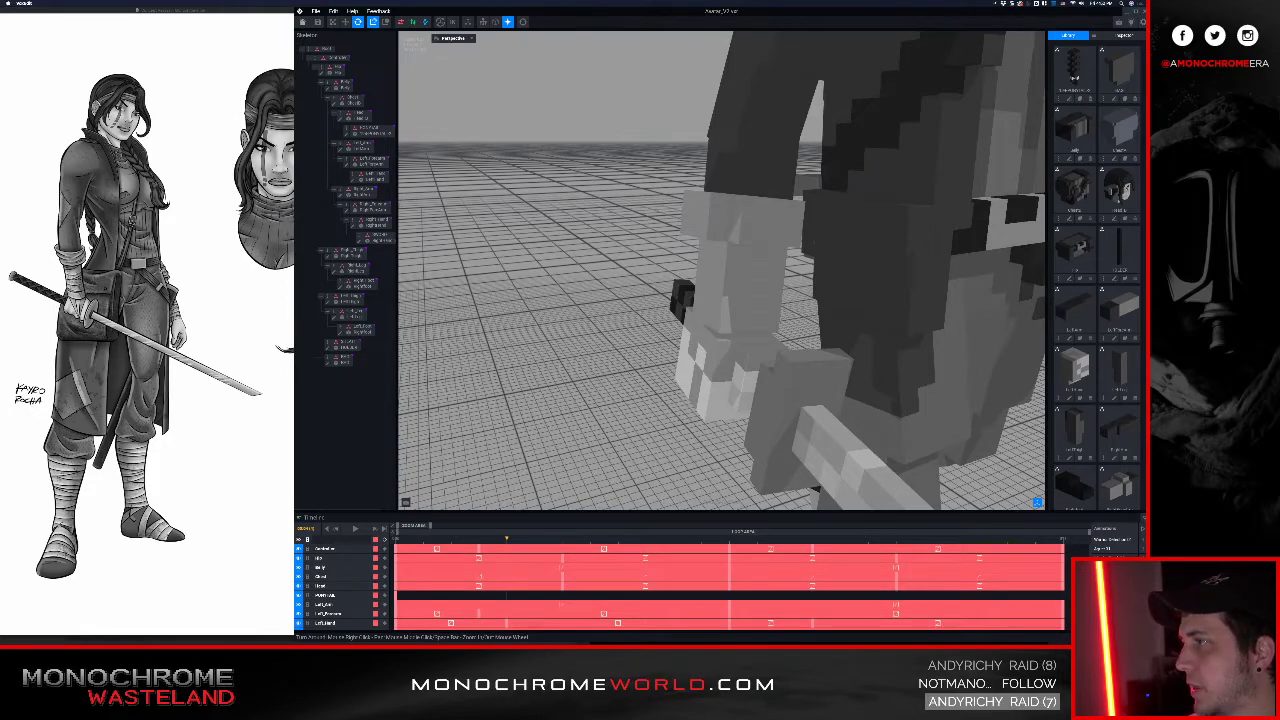
right_drag(627, 232, 740, 215)
scroll(727, 225, down, 5)
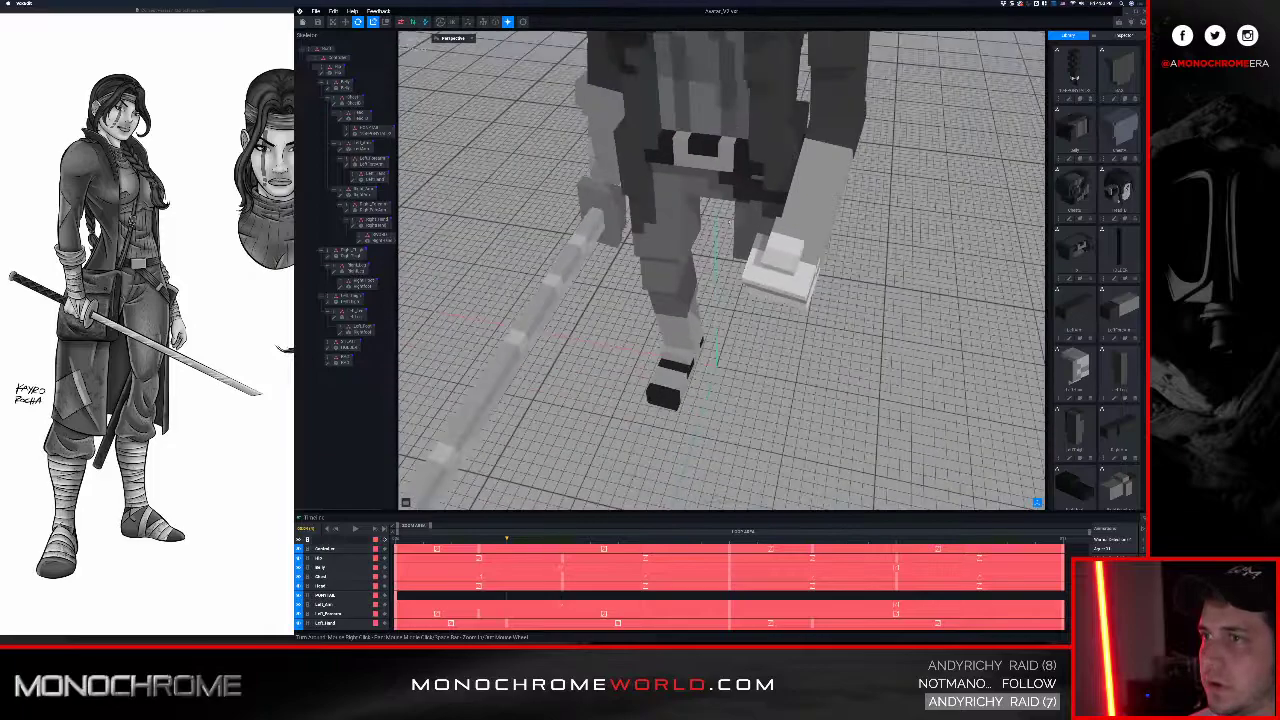
click(793, 205)
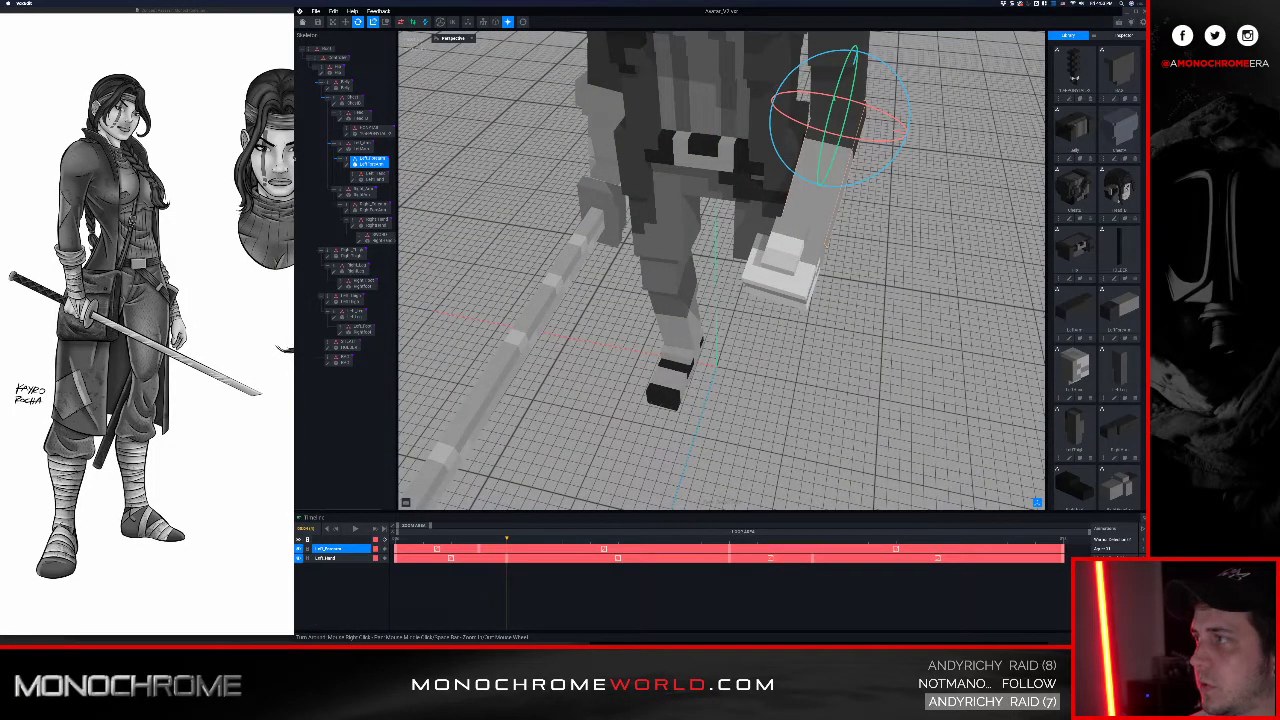
click(346, 166)
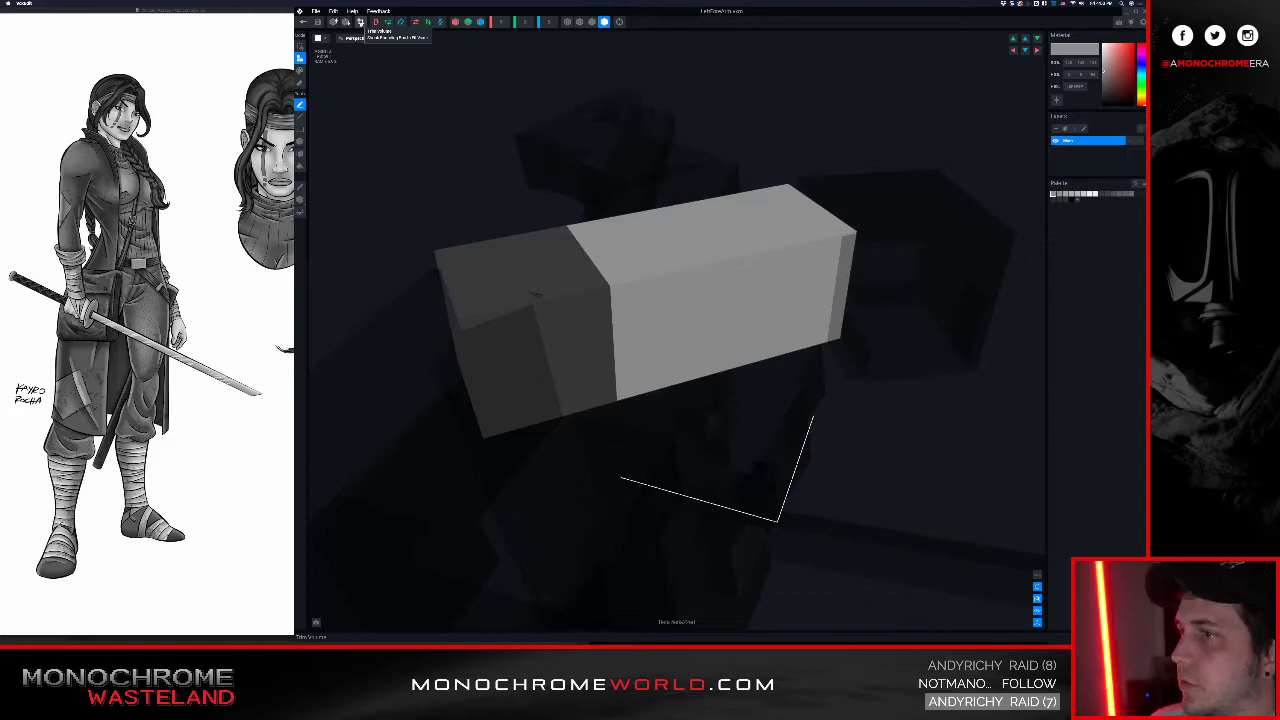
Step: Increase the height of the left forearm model's volume to make room for more voxels
scroll(582, 272, down, 3)
right_drag(583, 276, 593, 298)
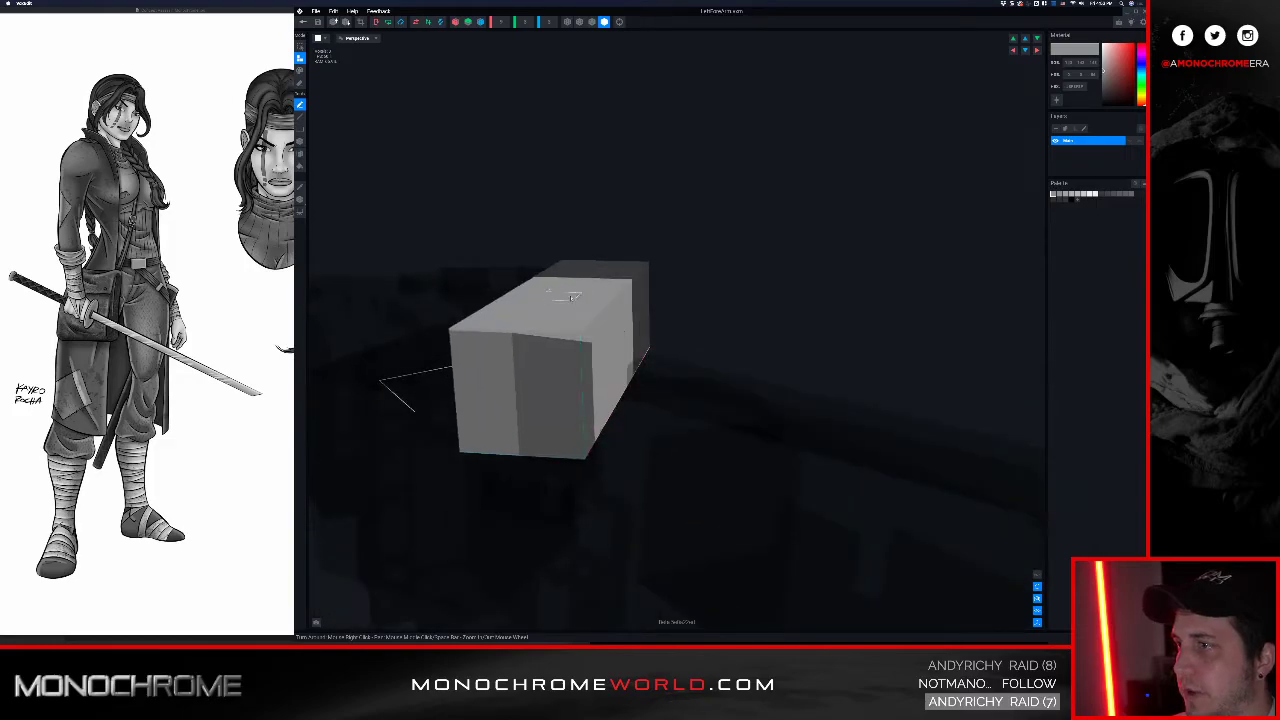
right_drag(533, 357, 699, 356)
right_drag(780, 328, 660, 390)
scroll(768, 343, up, 3)
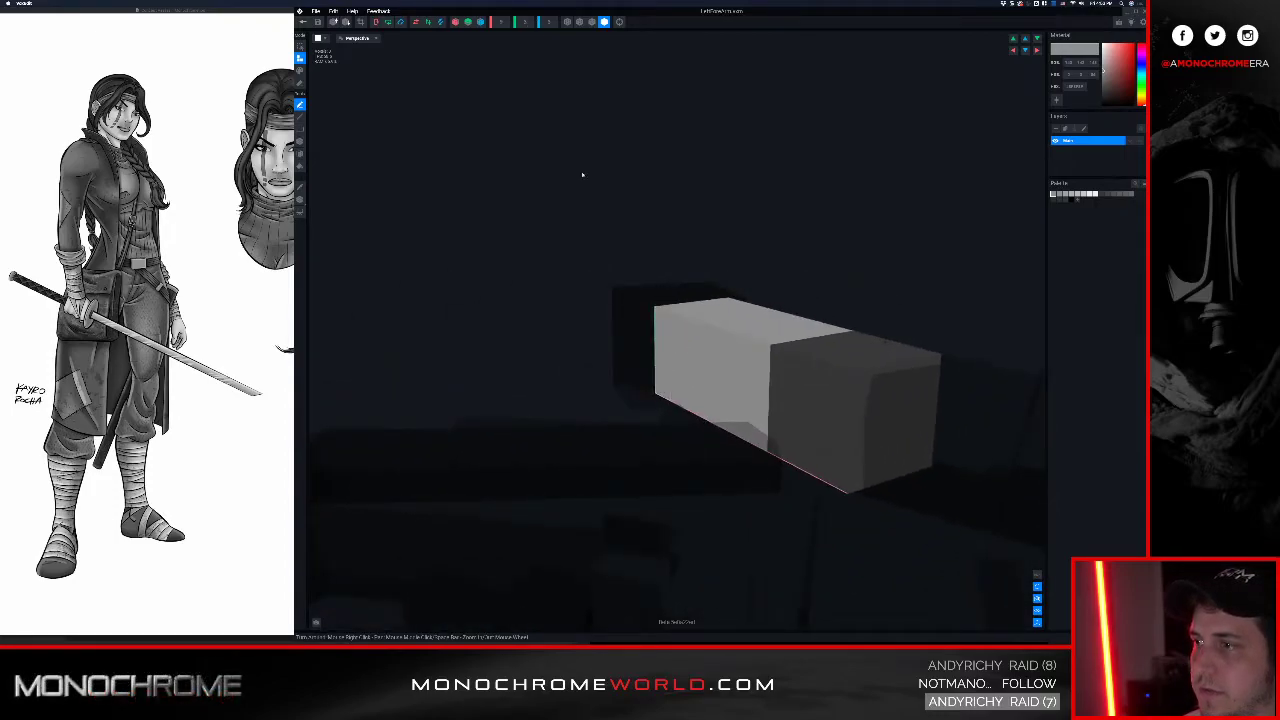
key(Return)
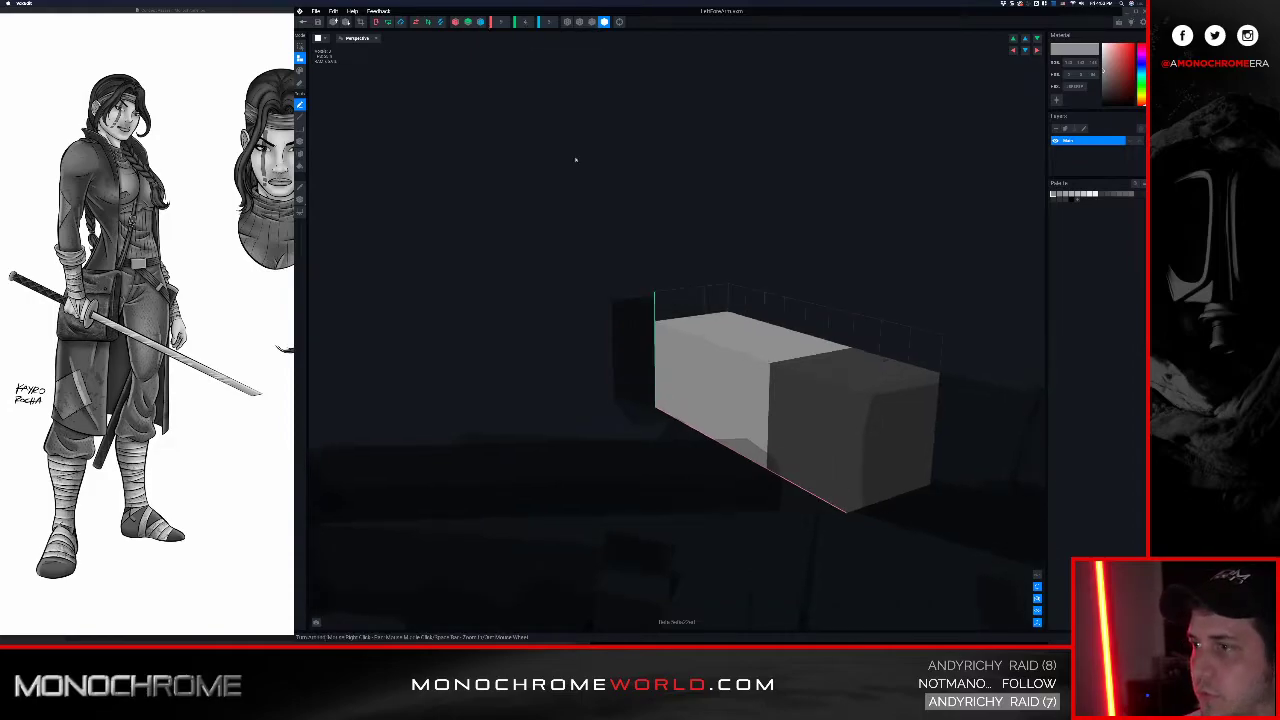
Step: Add a raised band of light grey voxels across the forearm's upper face, next to the dark sleeve
right_drag(699, 313, 709, 314)
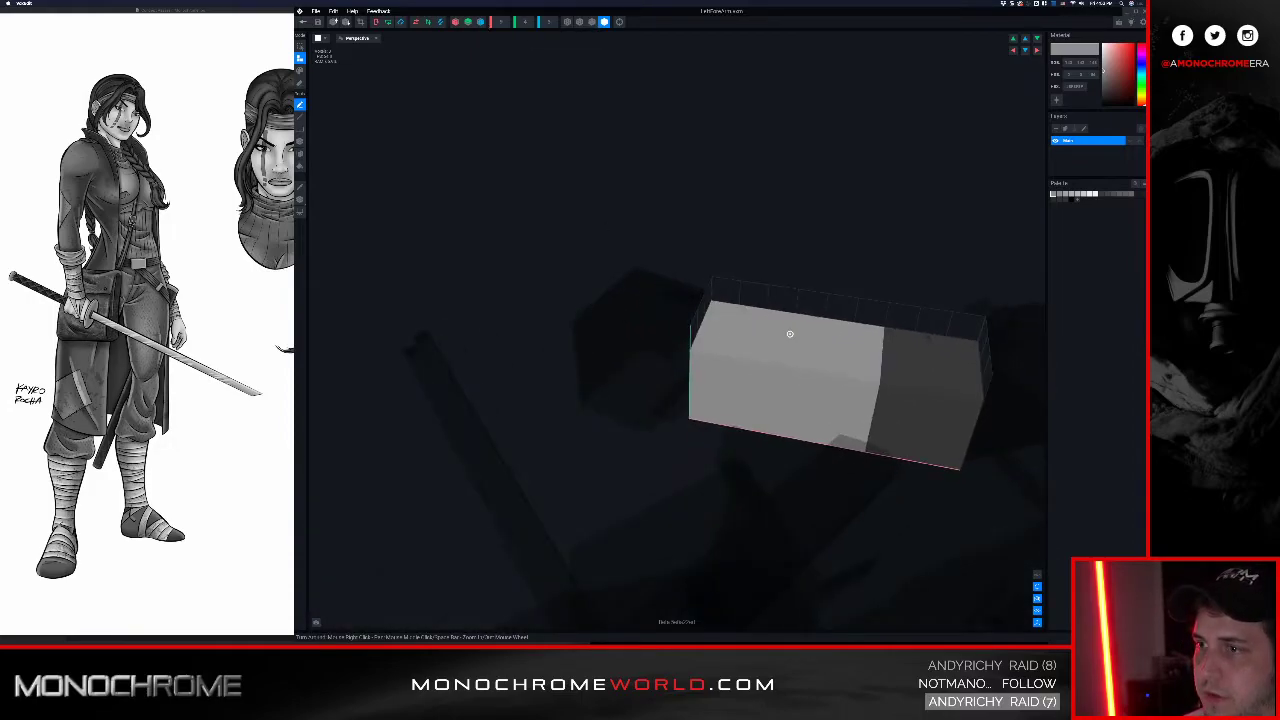
right_drag(775, 337, 807, 312)
drag(873, 348, 831, 428)
right_drag(840, 400, 788, 389)
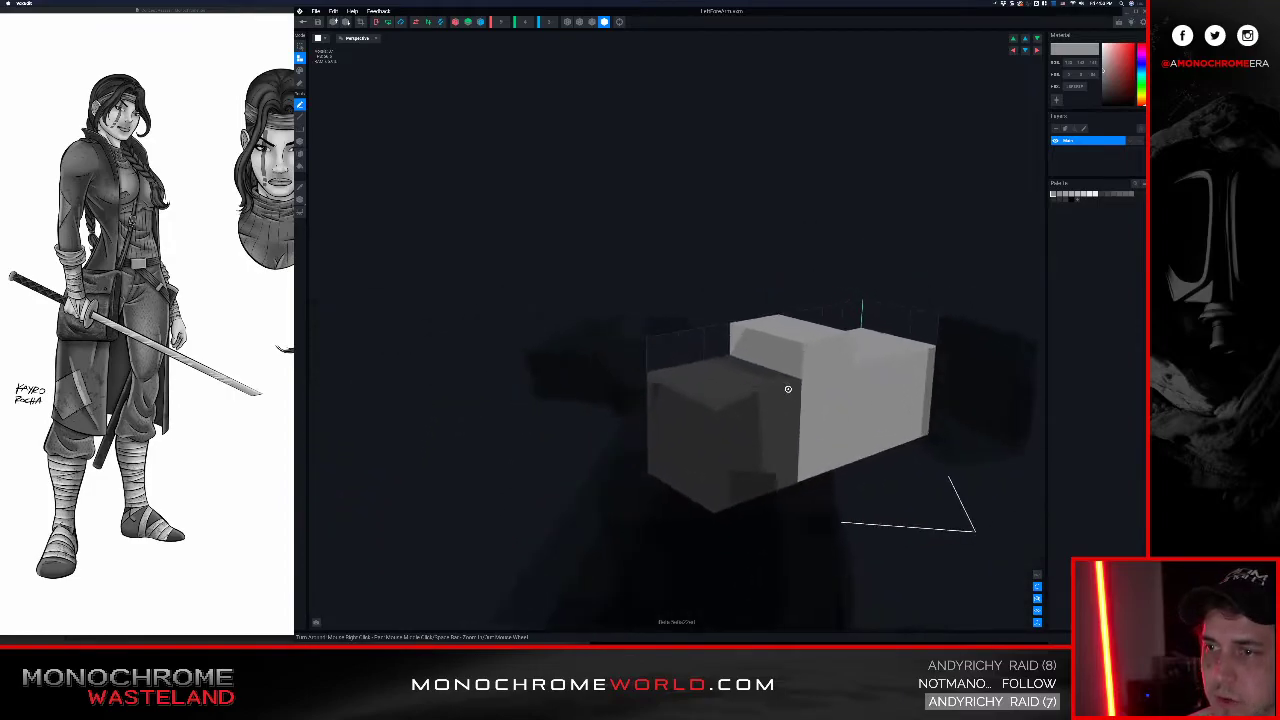
Step: Increase the depth of the left forearm's volume and add a raised light grey band down the side face, beside the dark sleeve
right_drag(843, 420, 842, 415)
right_drag(866, 459, 935, 428)
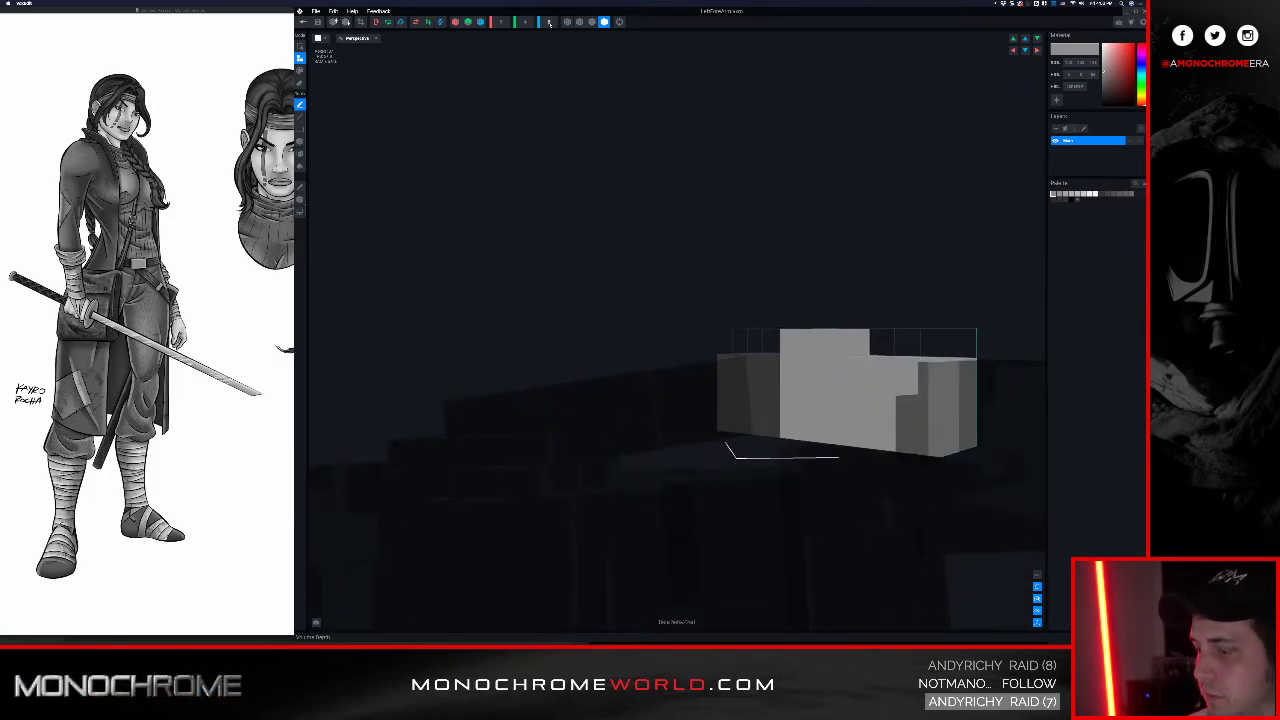
scroll(549, 24, up, 1)
right_drag(769, 365, 815, 380)
scroll(815, 380, up, 3)
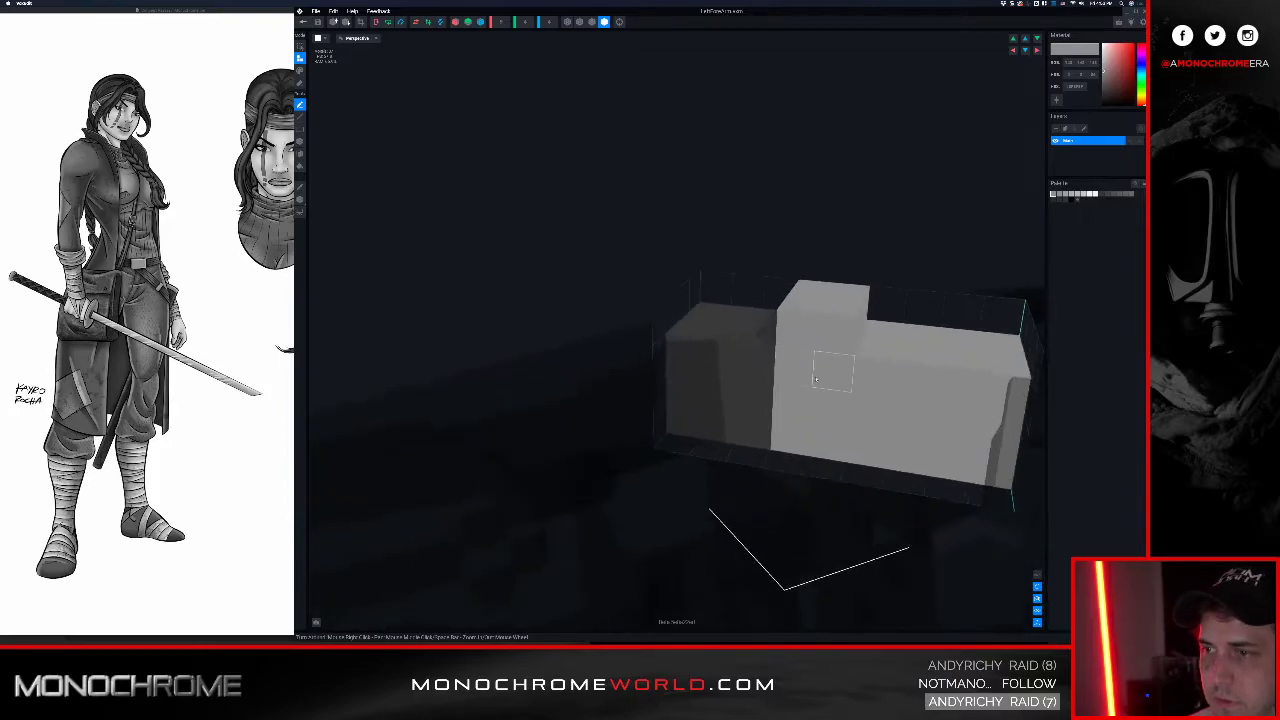
drag(818, 379, 786, 430)
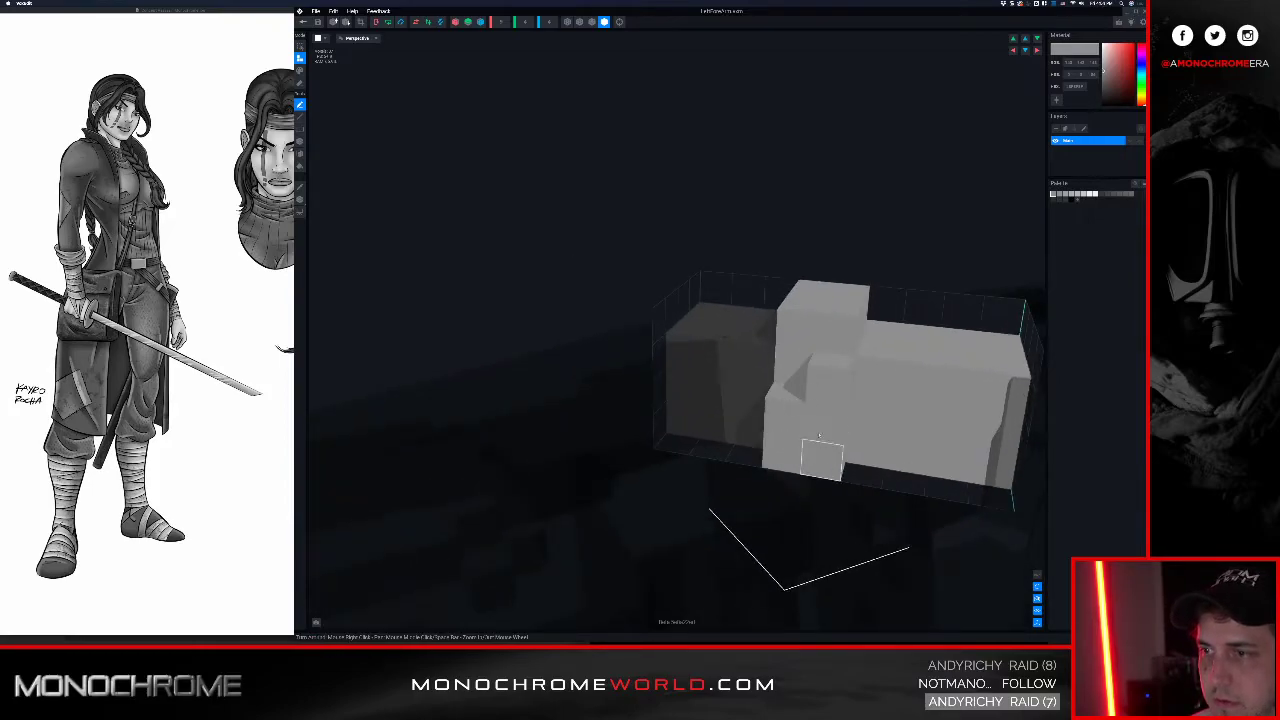
click(795, 370)
Step: Turn on the model's edge outlines and paint the dark strip on the forearm's underside light grey
click(592, 23)
mouse_move(846, 362)
right_down()
mouse_move(850, 326)
mouse_move(912, 440)
right_up()
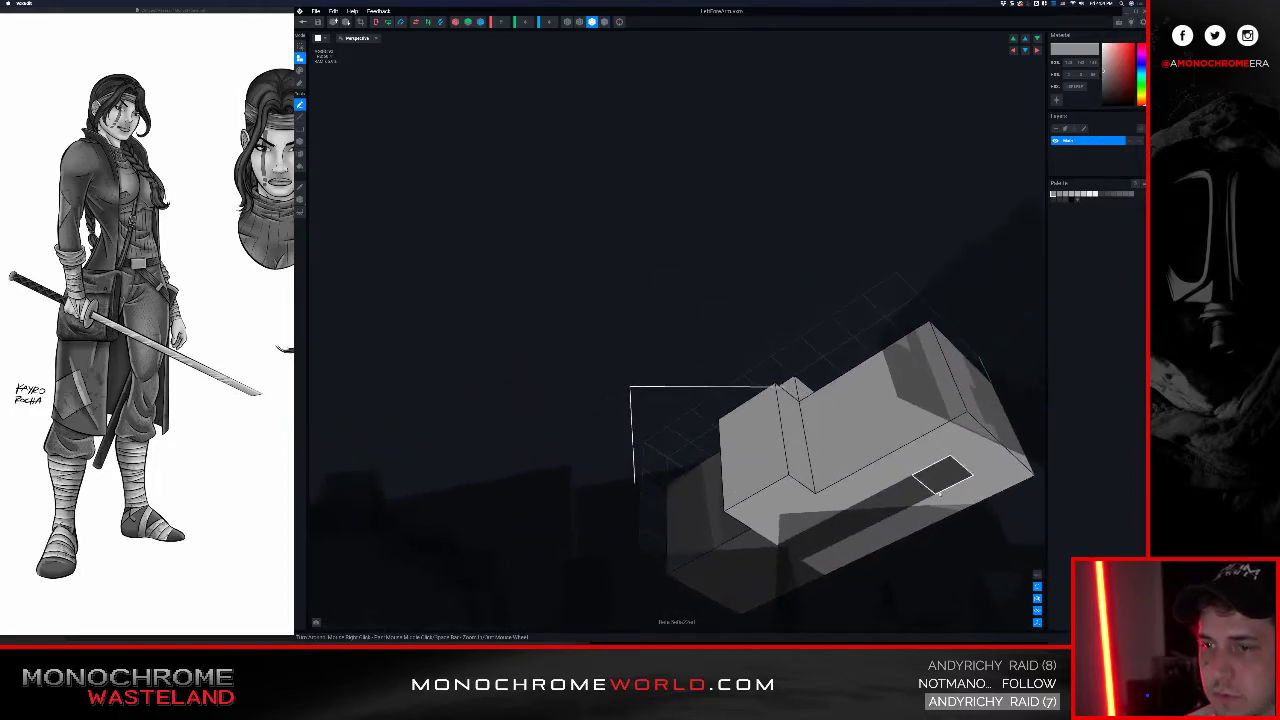
key(4)
key(3)
drag(942, 490, 841, 534)
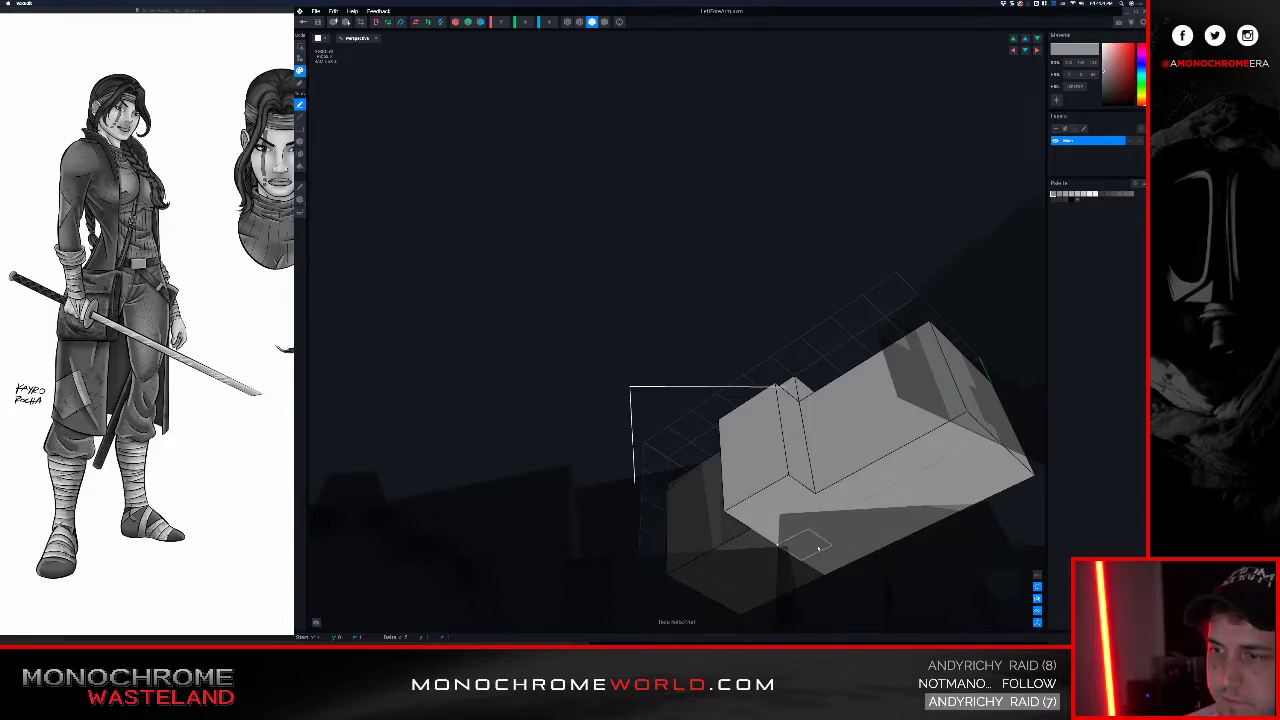
Step: Extend the forearm volume's depth again and shift all voxels along the depth axis to free space on the opposite side
right_drag(857, 443, 983, 379)
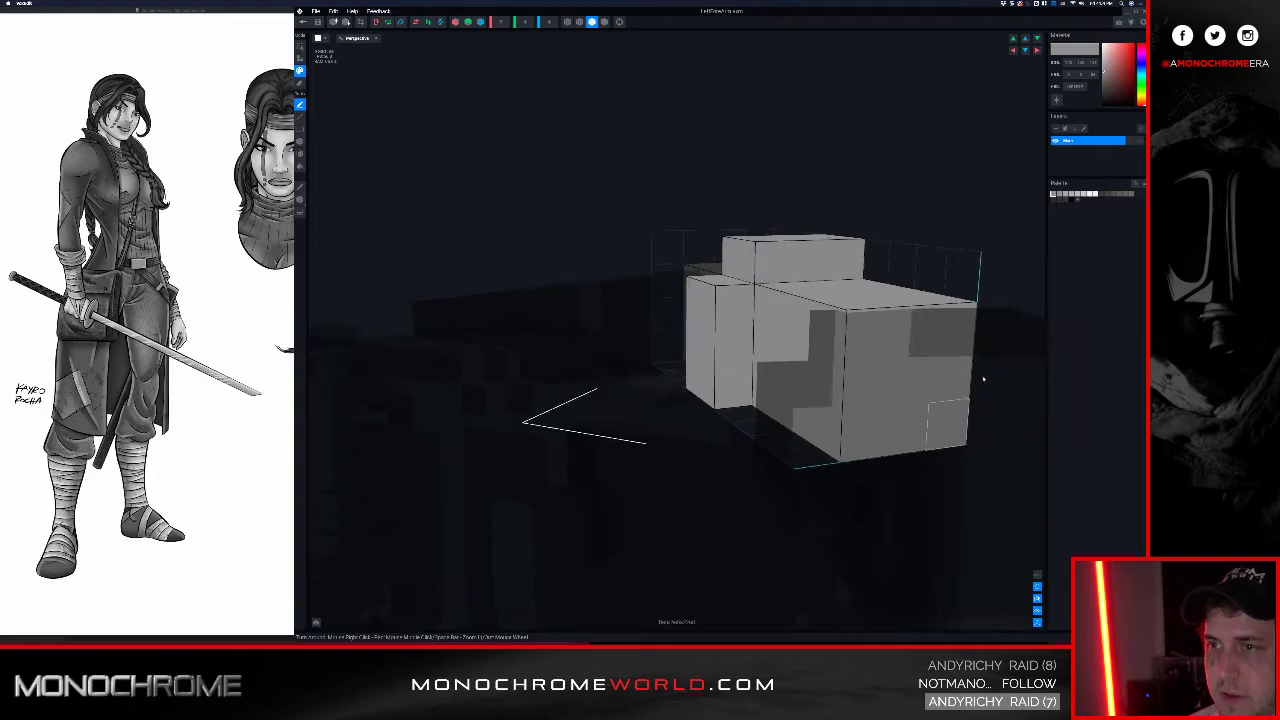
right_drag(890, 380, 586, 517)
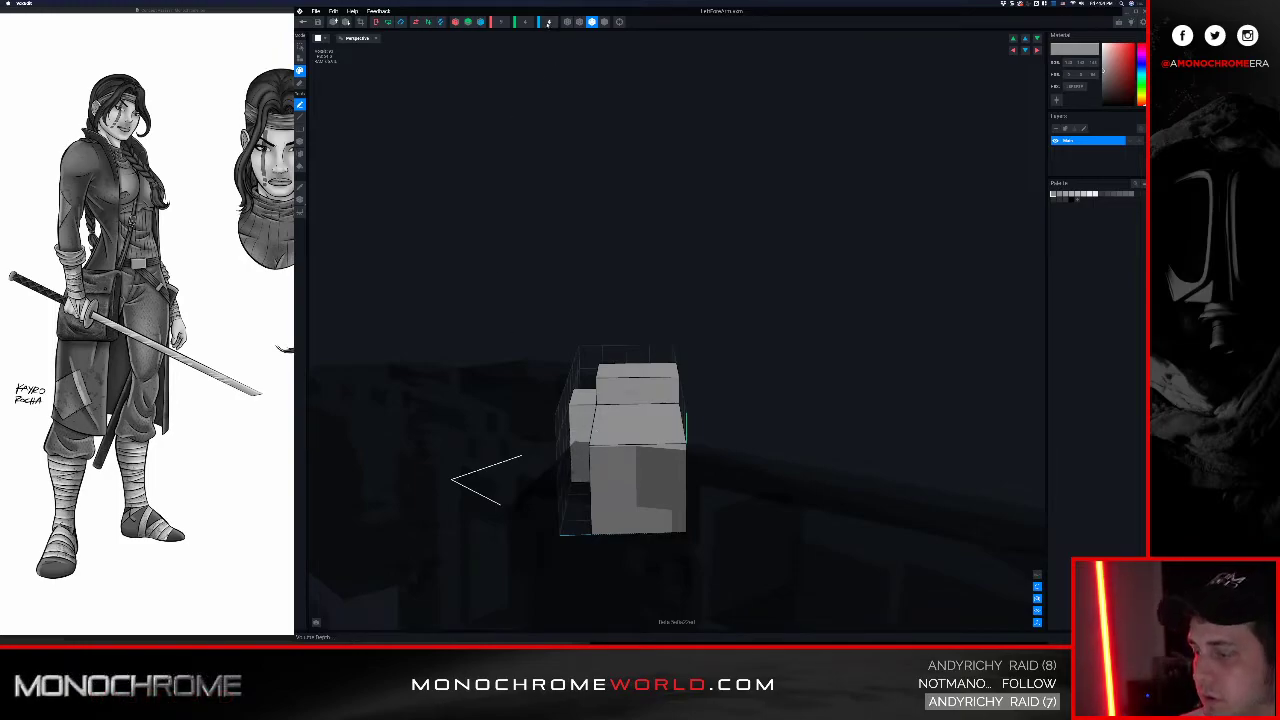
scroll(548, 23, up, 1)
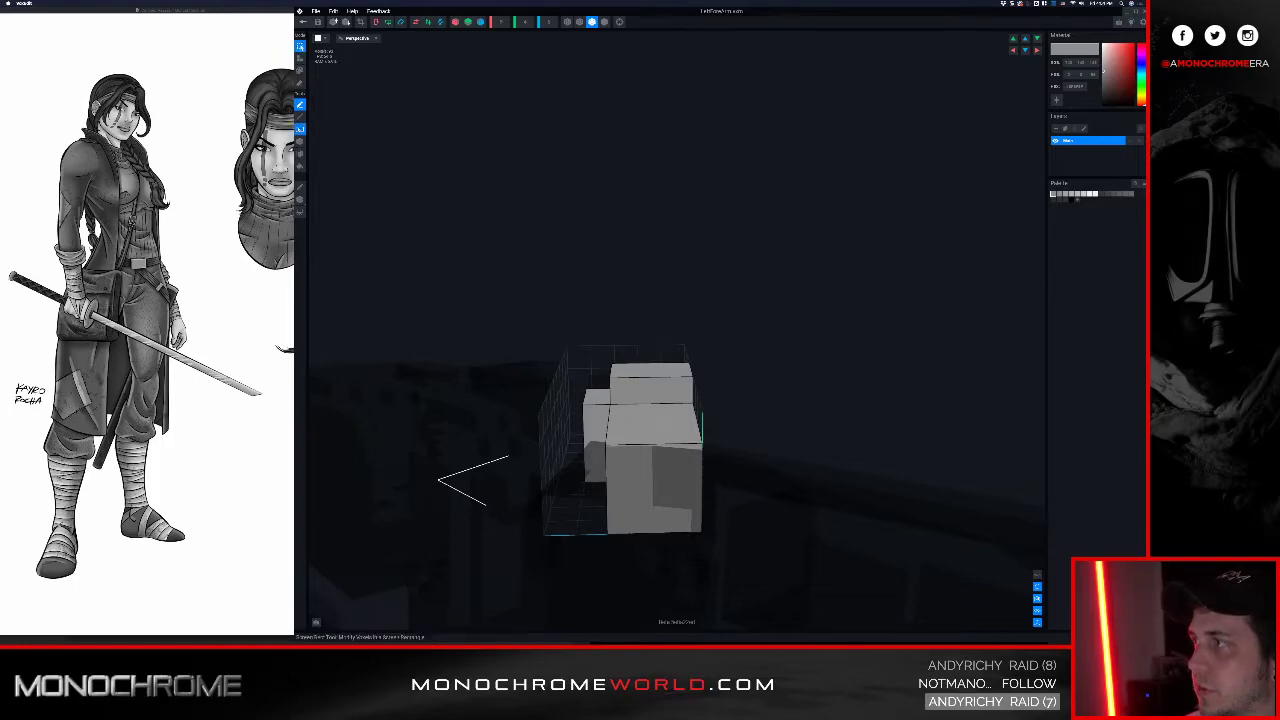
drag(545, 312, 780, 566)
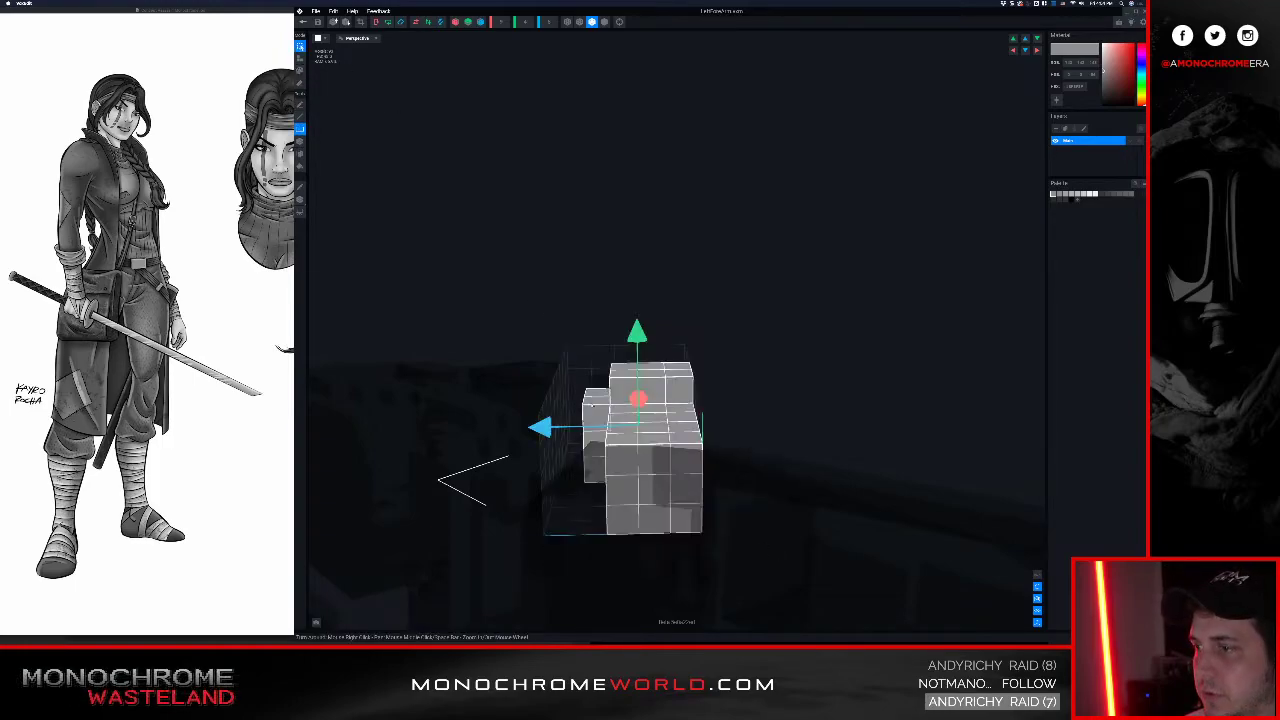
drag(505, 430, 464, 428)
click(718, 345)
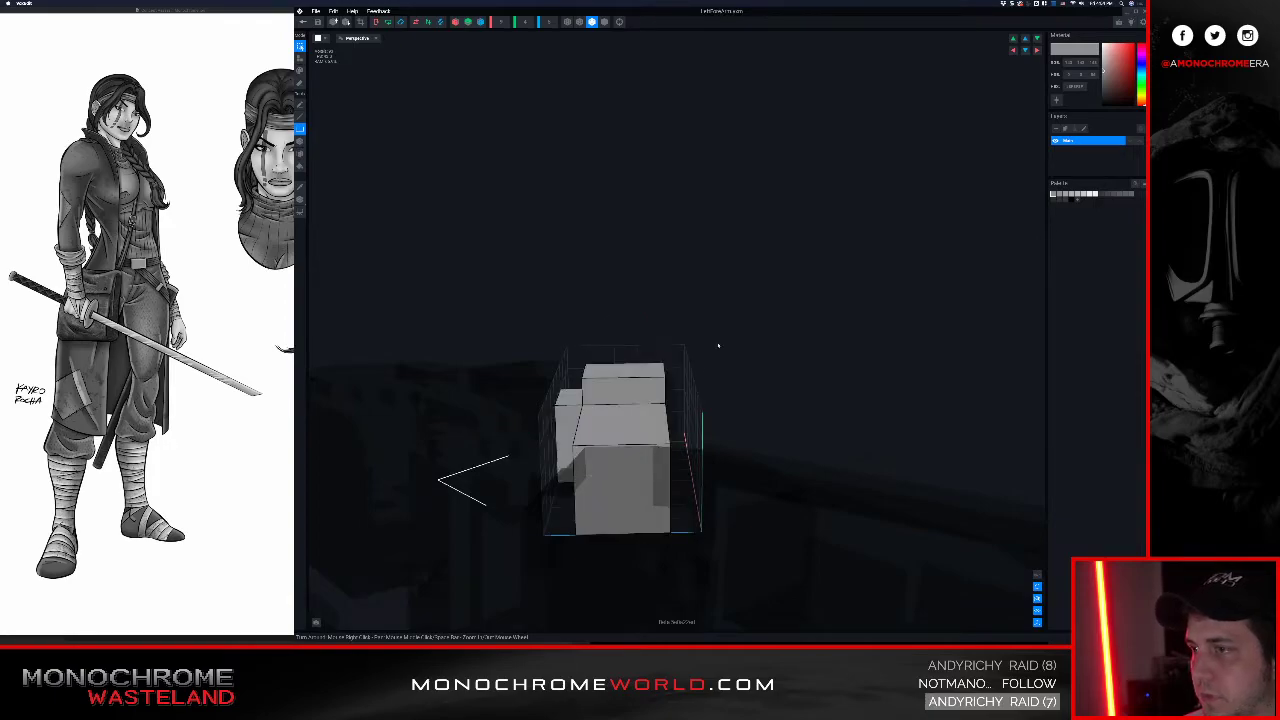
Step: Add a matching raised light grey band on the opposite side of the forearm, level with the upper band
click(641, 377)
right_drag(641, 377, 648, 413)
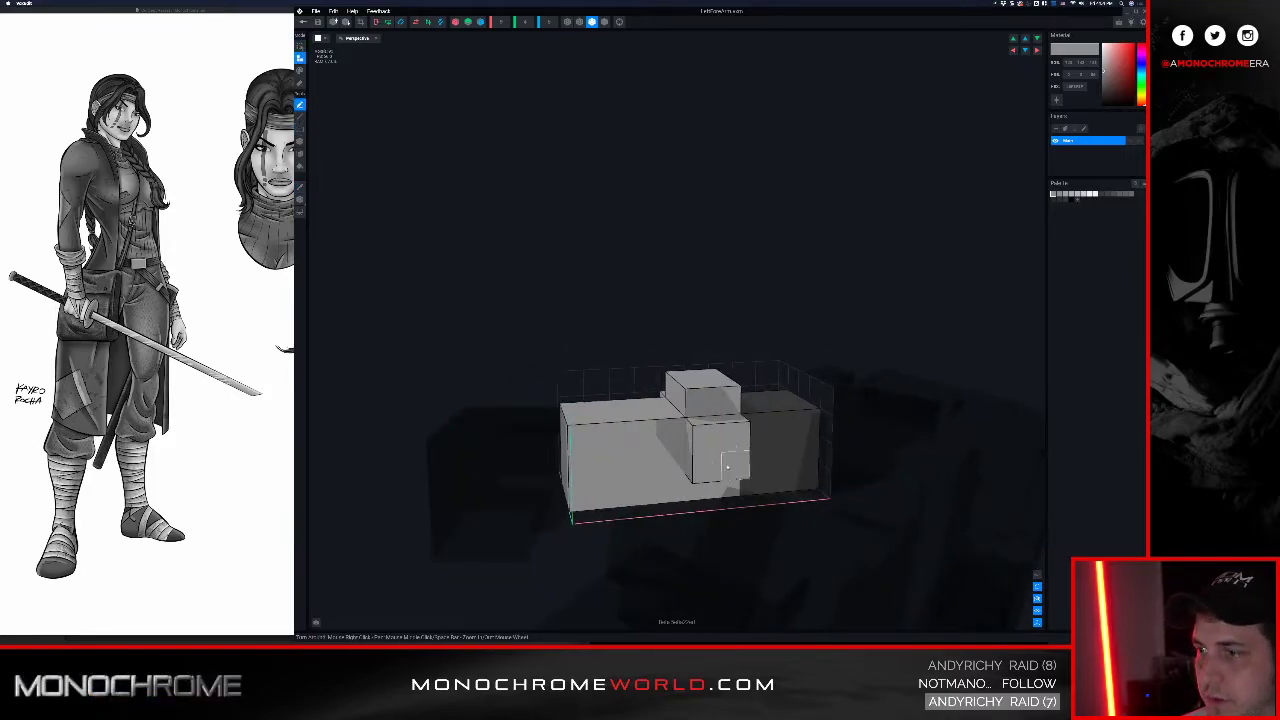
mouse_move(690, 462)
right_down()
mouse_move(684, 488)
mouse_move(676, 446)
right_up()
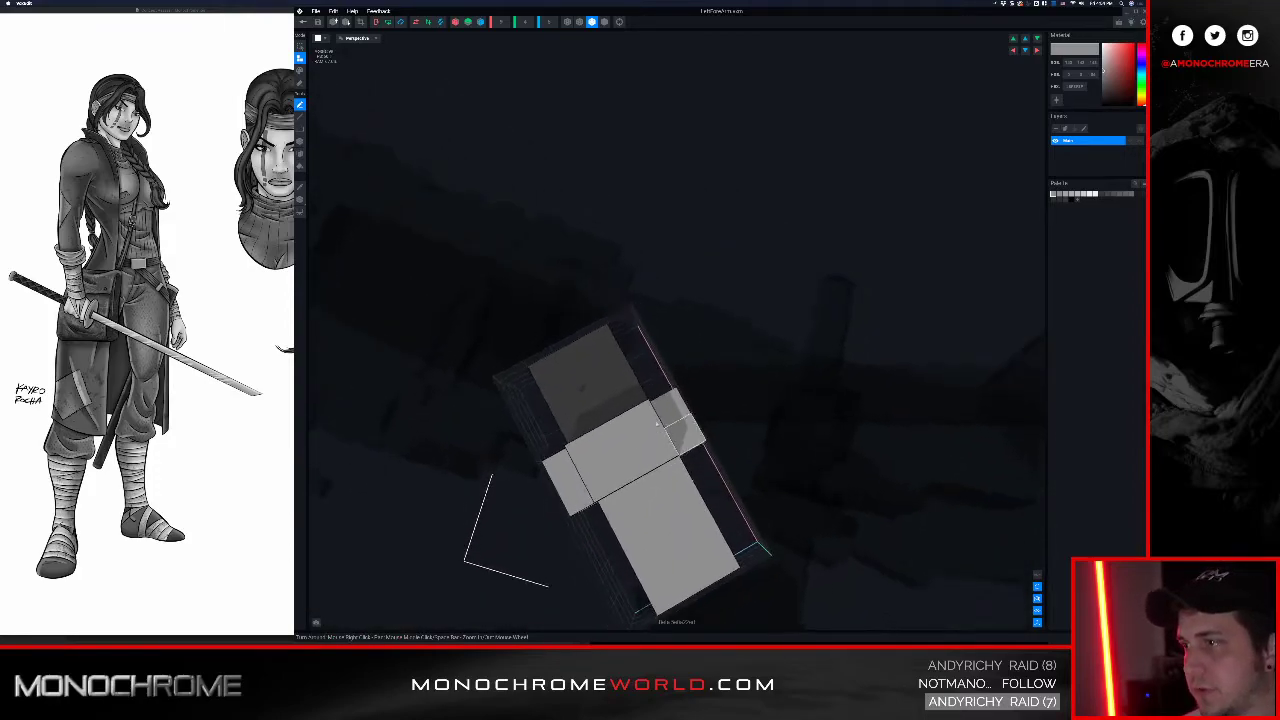
Step: Shift the forearm's pivot along the depth axis to match the model's new position in the widened volume
right_drag(600, 329, 722, 457)
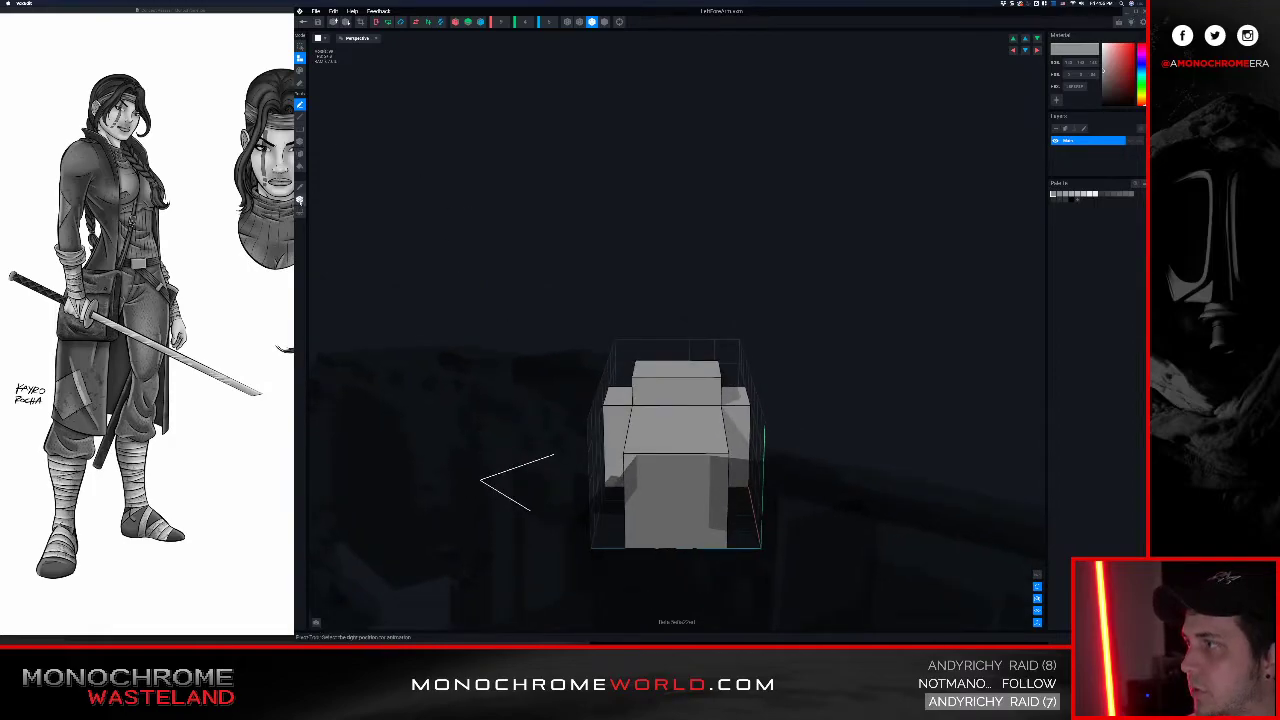
click(299, 201)
drag(607, 409, 633, 422)
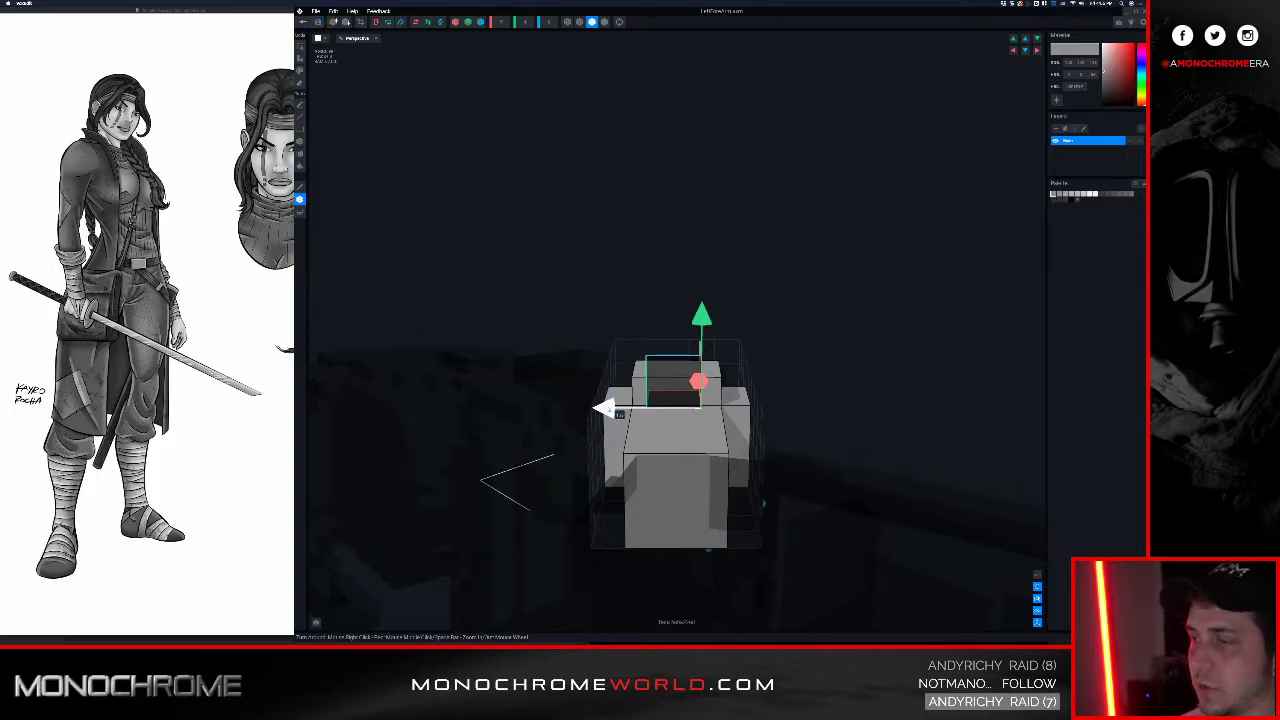
right_drag(630, 431, 630, 372)
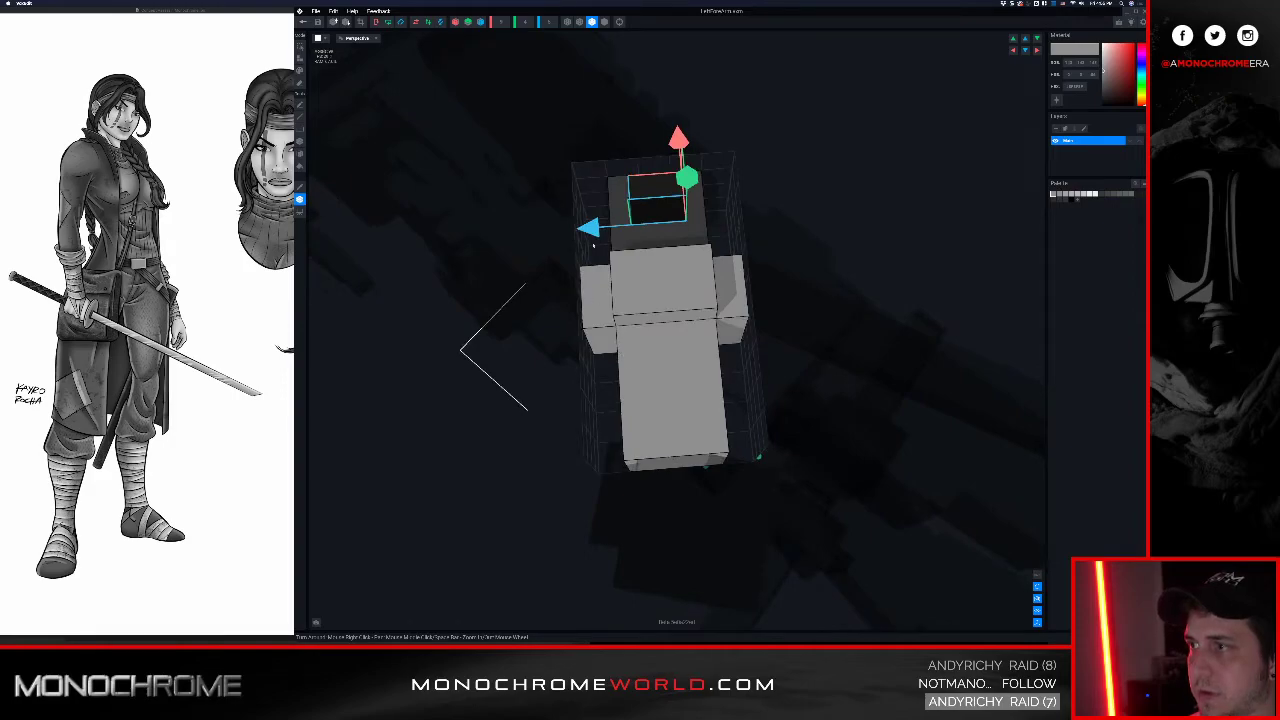
drag(597, 231, 571, 234)
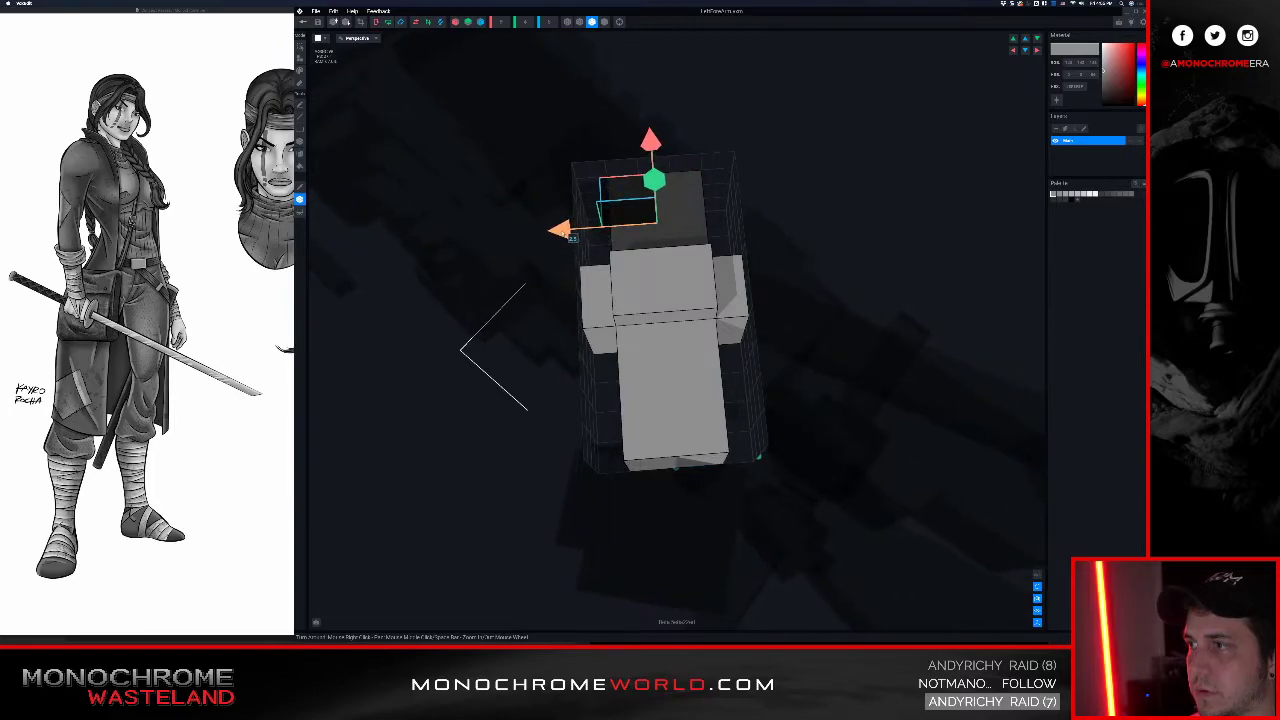
Step: Save the left forearm model and return to the character rig
right_drag(667, 274, 667, 270)
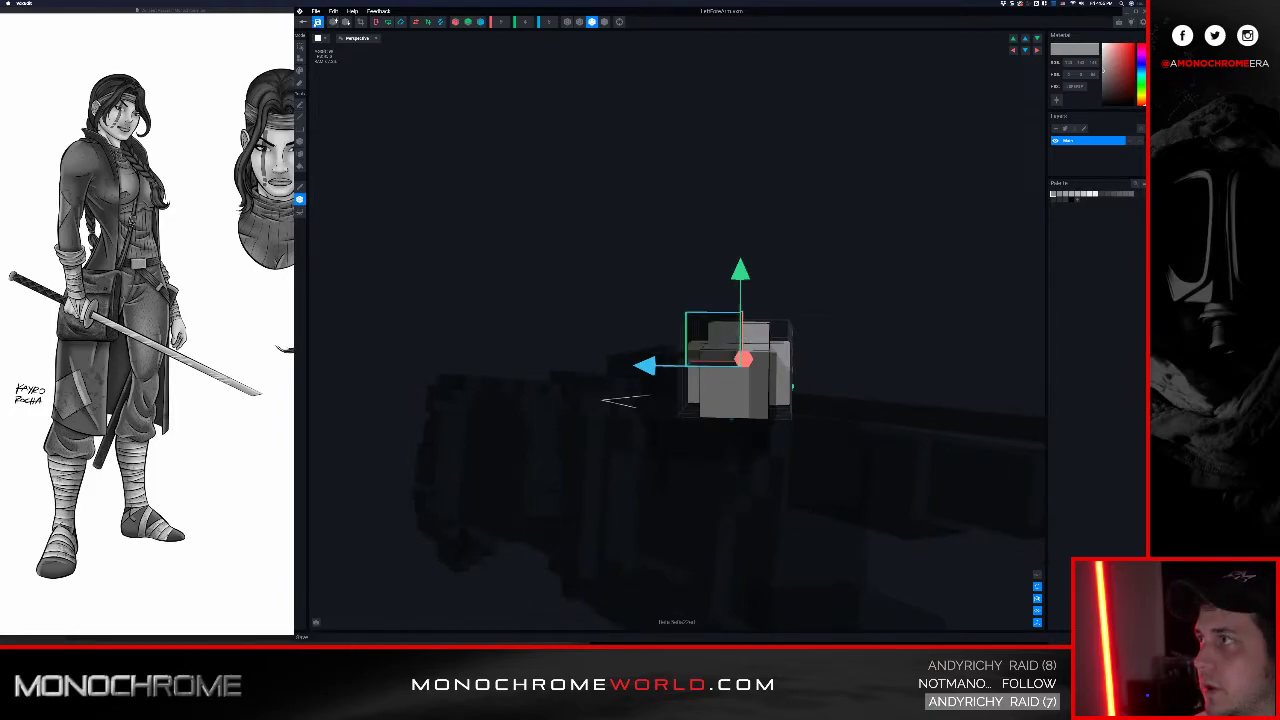
click(305, 23)
click(668, 190)
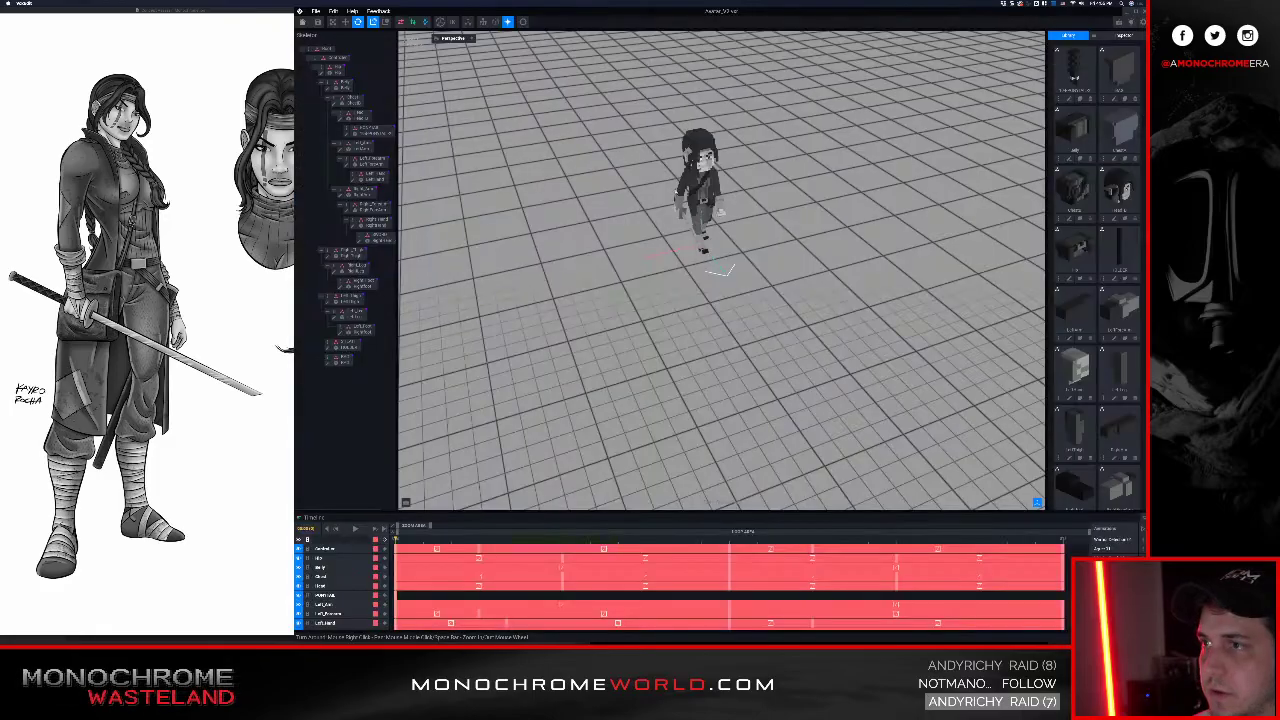
Step: Play the walk animation to examine the raised forearm wraps up close, and stop playback
scroll(823, 278, up, 5)
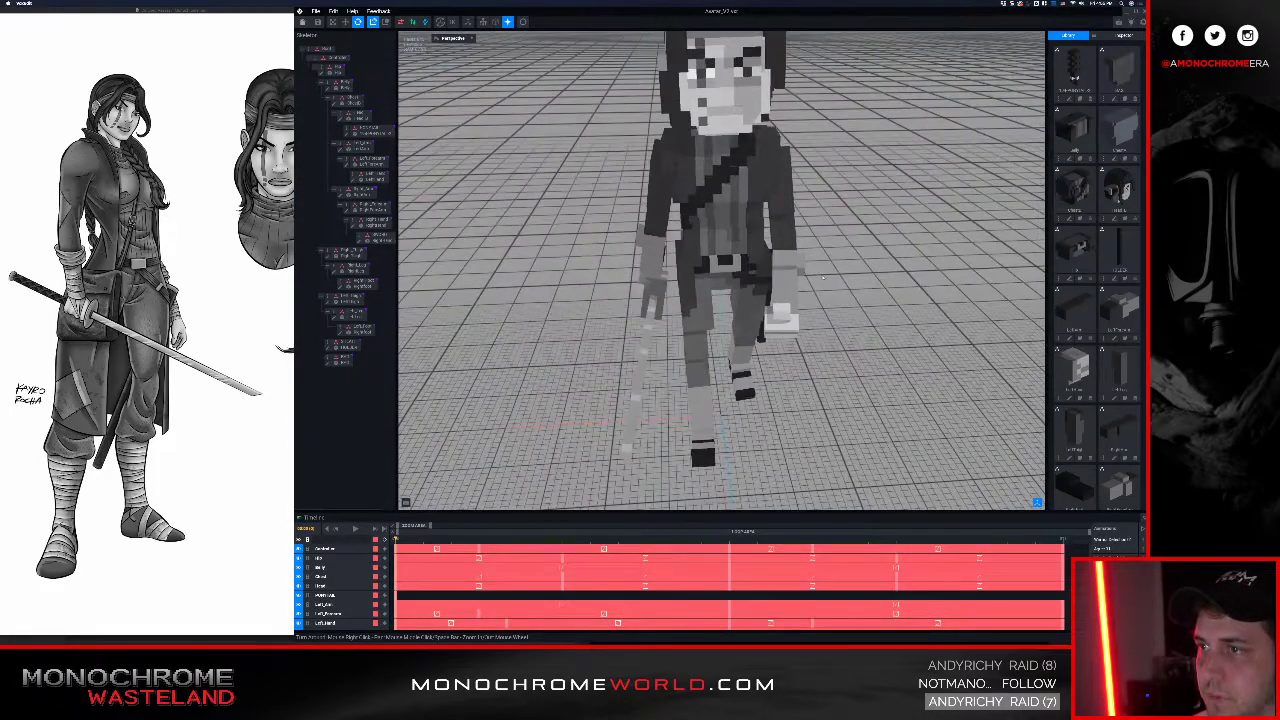
right_drag(760, 258, 615, 287)
scroll(774, 255, up, 6)
scroll(668, 272, down, 5)
key(space)
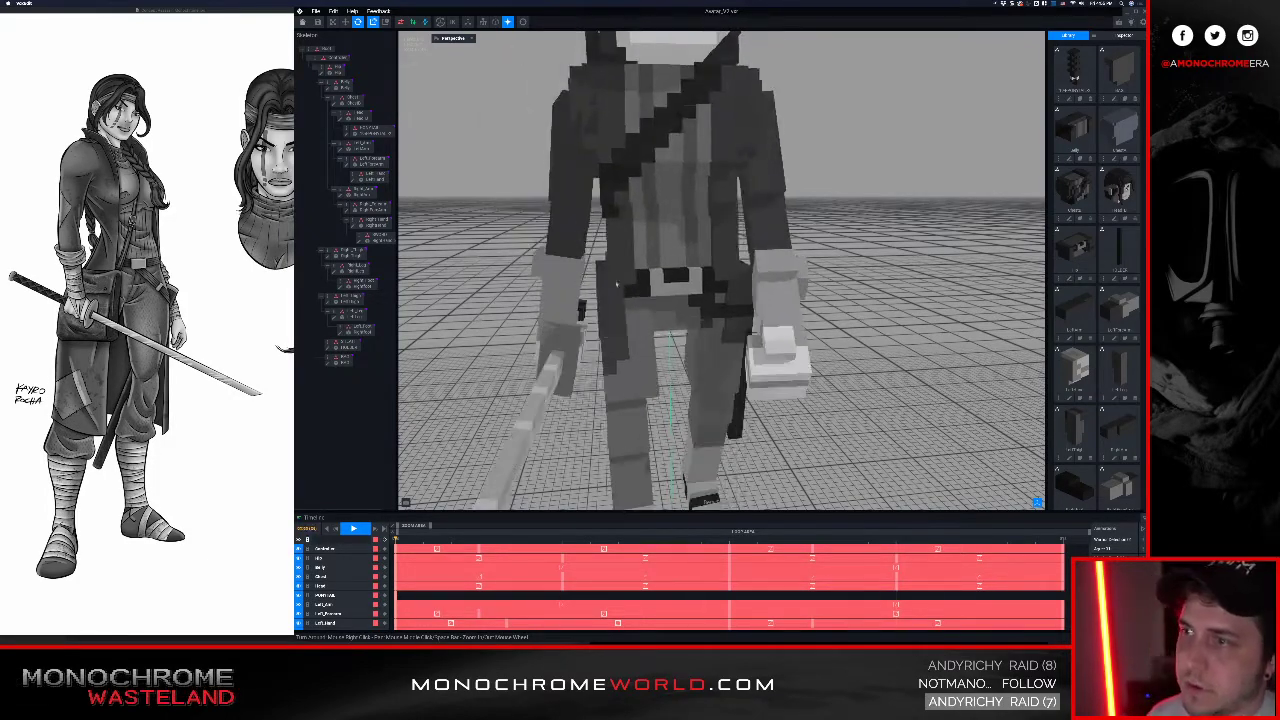
scroll(700, 280, up, 5)
right_drag(690, 275, 786, 309)
key(space)
Step: Examine the whole paused character from the front, comparing the face, strap and forearms with the reference drawing
scroll(738, 290, down, 3)
right_drag(783, 313, 780, 341)
click(523, 21)
scroll(697, 80, up, 4)
middle_drag(697, 60, 708, 142)
scroll(708, 142, up, 3)
right_drag(708, 142, 680, 112)
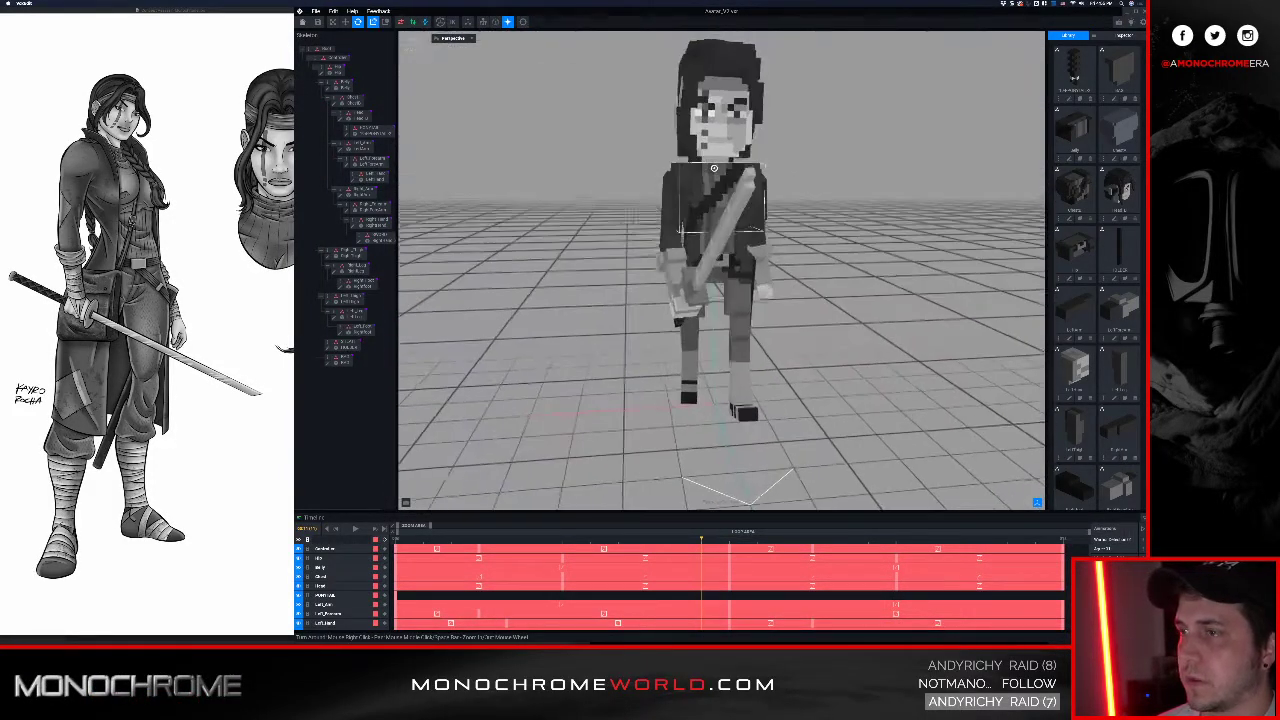
middle_drag(682, 114, 684, 160)
scroll(700, 165, up, 3)
right_drag(772, 172, 738, 224)
scroll(737, 227, down, 3)
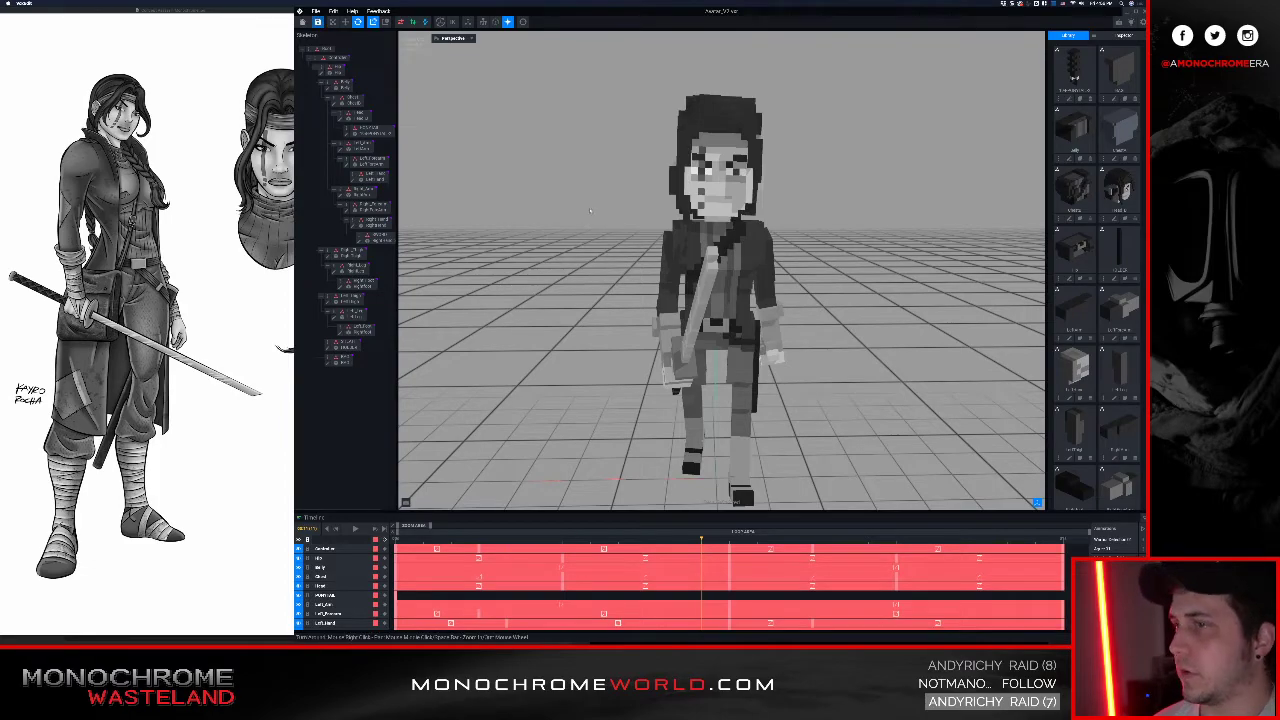
Step: Open the chest model from the rig for editing
right_drag(712, 250, 776, 215)
scroll(740, 270, up, 3)
click(330, 101)
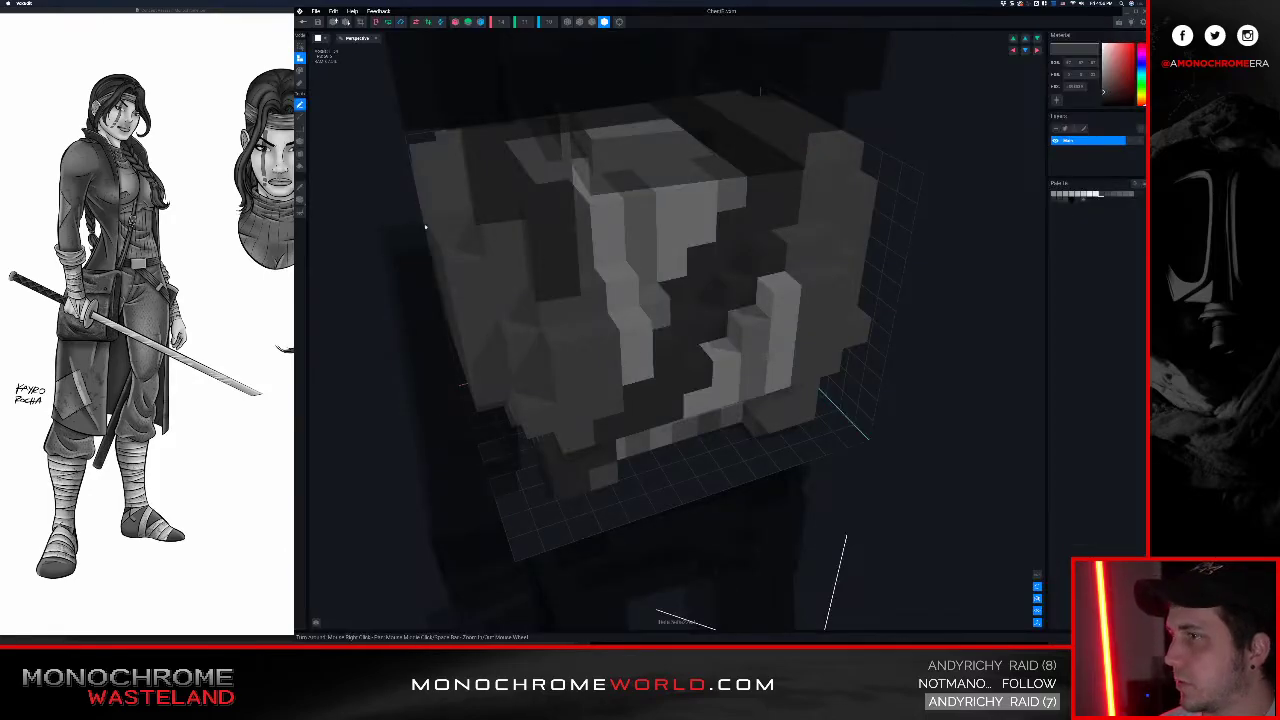
Step: Try painting near-white voxels along the diagonal strap on the chest's front, and undo the strokes
right_drag(665, 270, 671, 265)
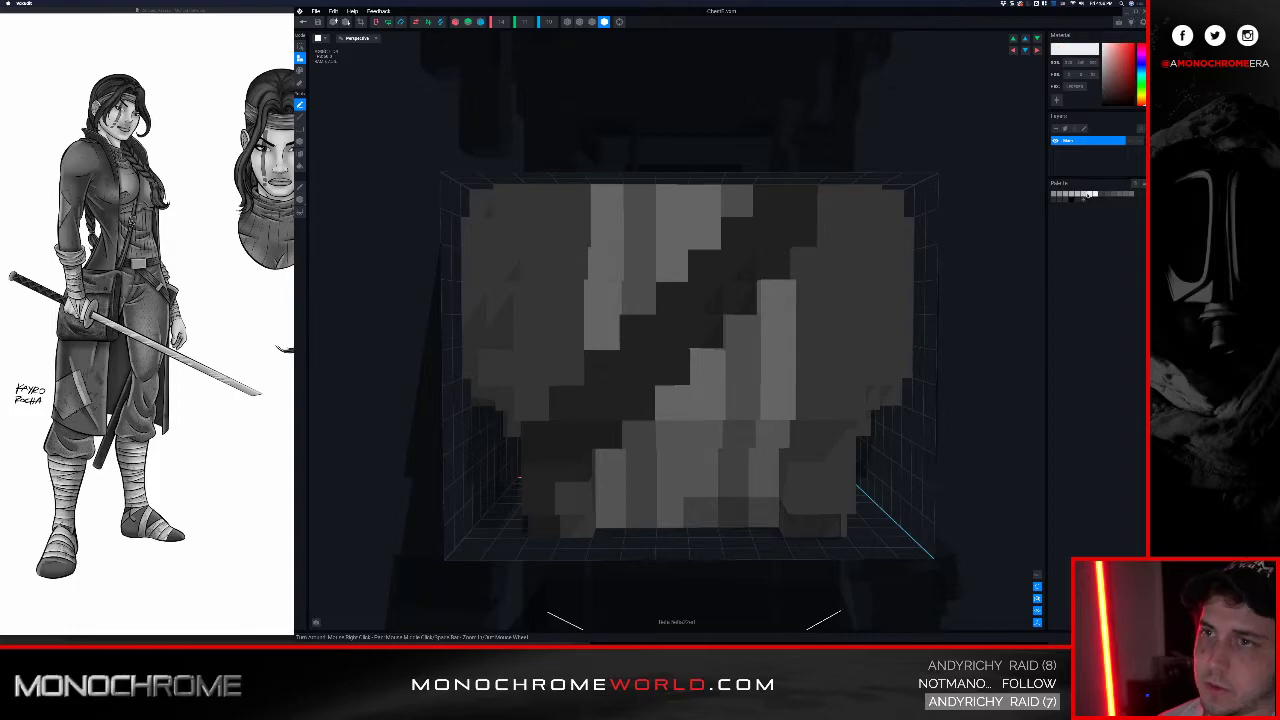
click(641, 345)
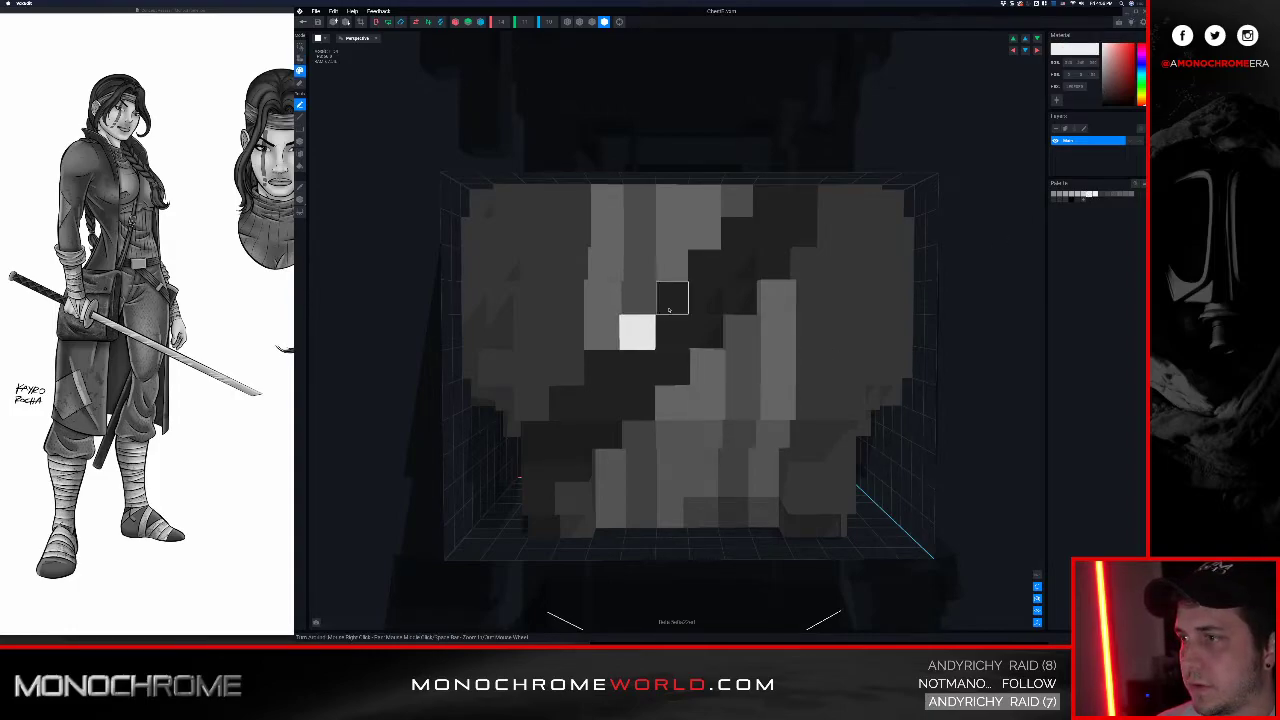
click(694, 328)
right_drag(760, 331, 722, 333)
key(super+z)
key(super+z)
key(super+z)
key(super+z)
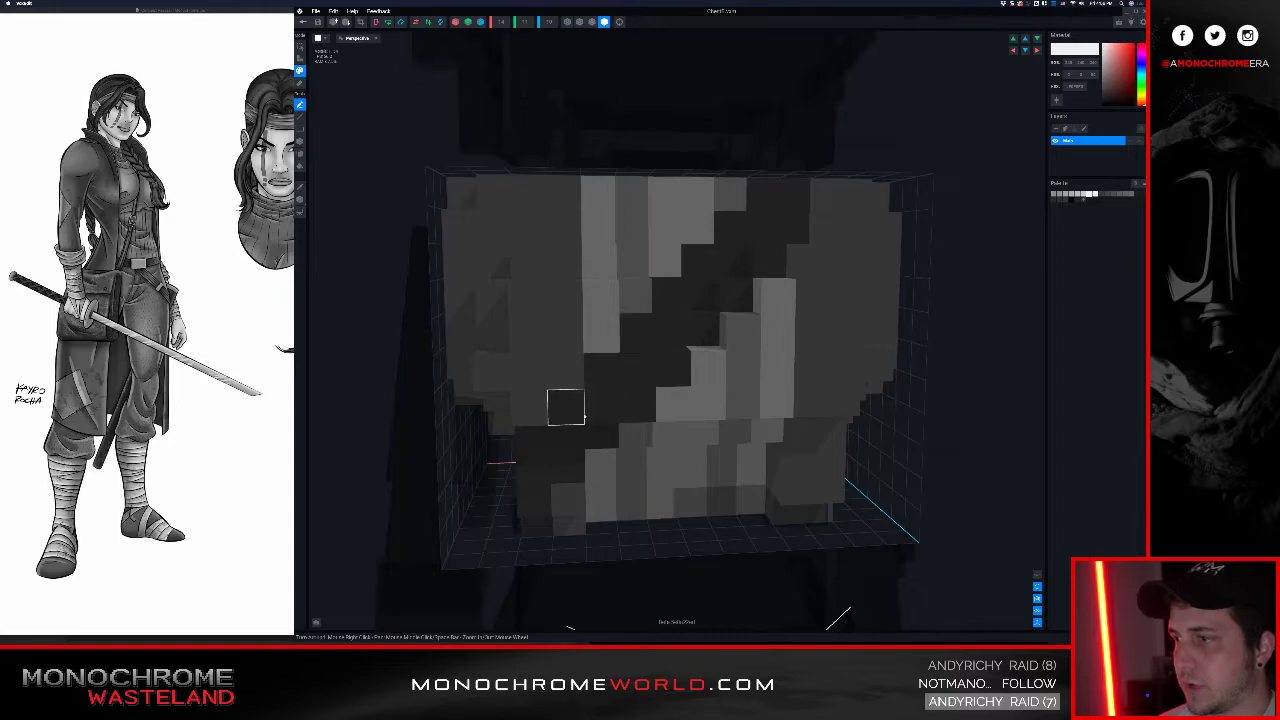
Step: Paint a near-white four-voxel cross around a dark voxel low on the chest strap, save the model and return to the rig
right_drag(659, 378, 657, 374)
right_drag(605, 413, 620, 392)
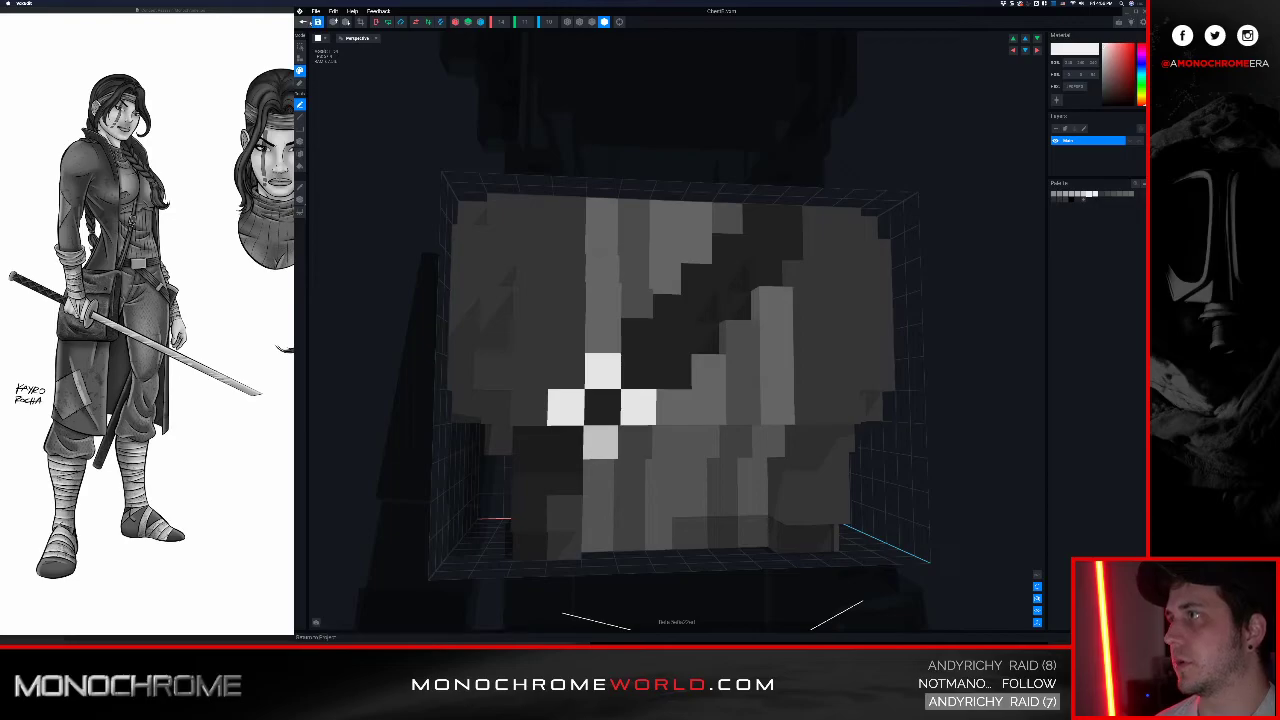
click(307, 22)
click(668, 191)
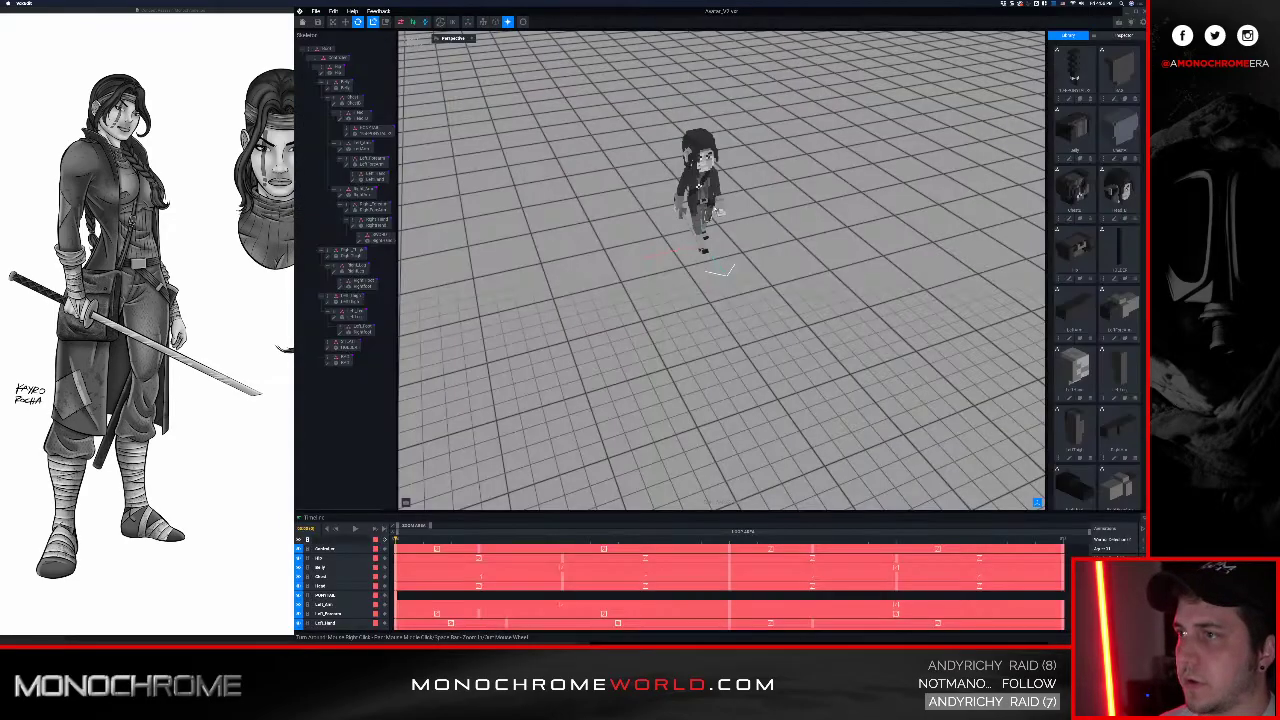
Step: Check the character's back and side in the rig, and reopen the chest model for editing
right_drag(709, 197, 699, 154)
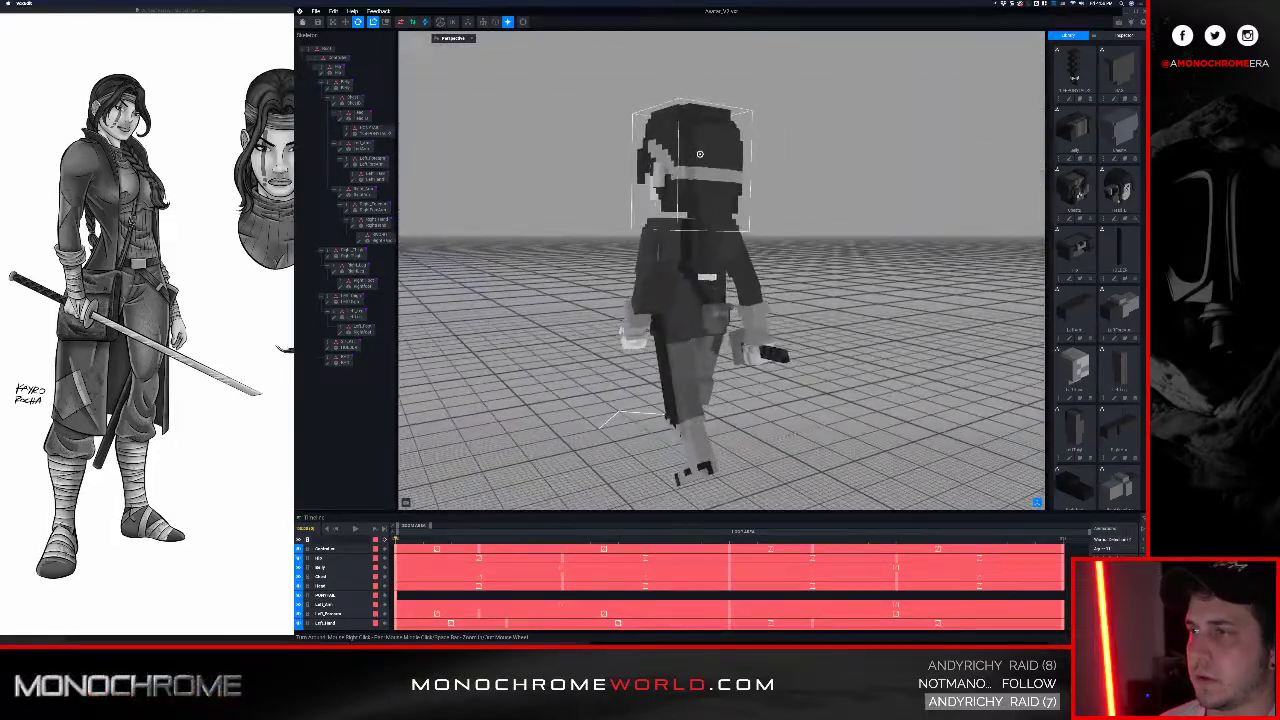
scroll(686, 291, up, 5)
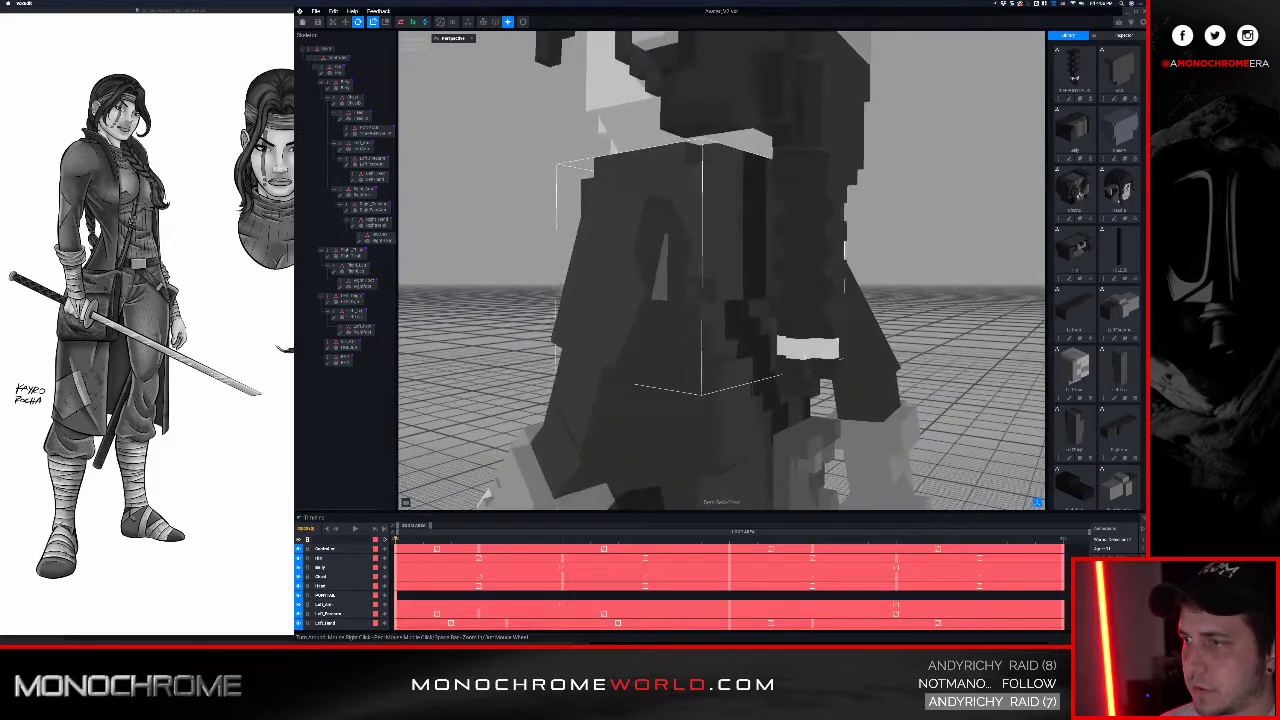
click(668, 260)
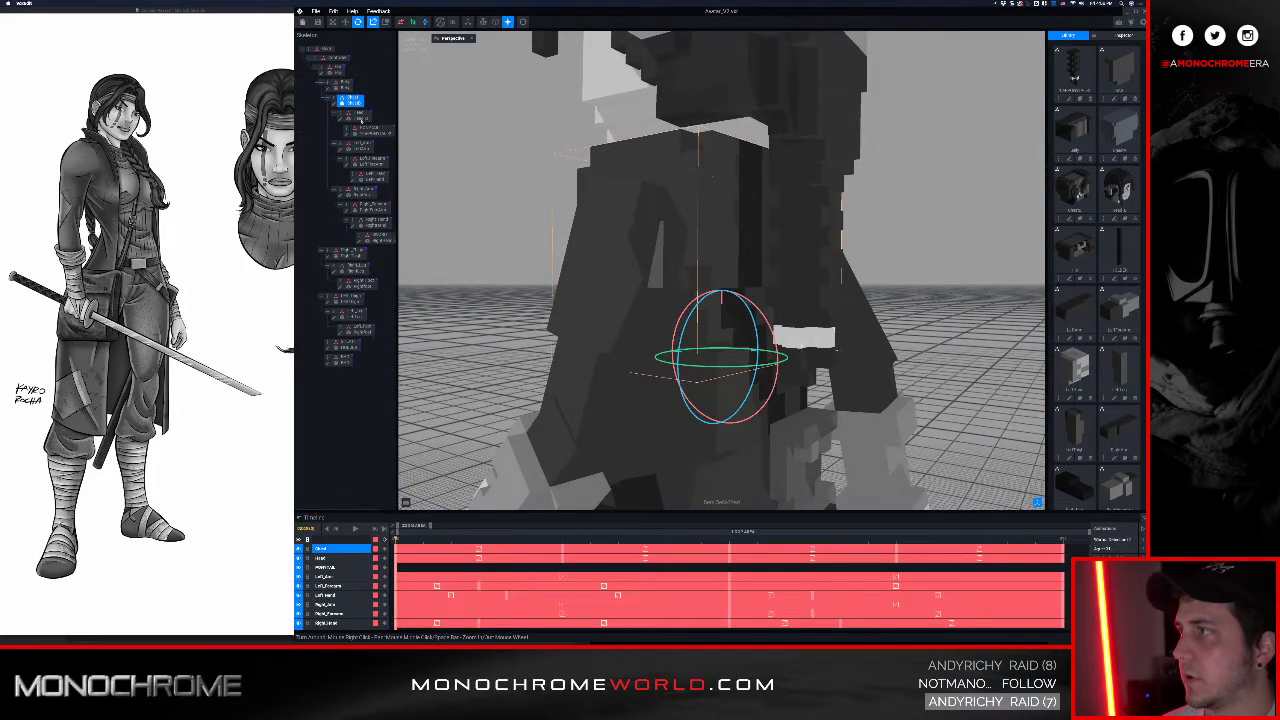
click(335, 104)
Step: Sample the dark grey of the coat and paint a strip of voxels with it on the chest model
right_drag(582, 278, 648, 325)
alt+click(644, 332)
key(p)
mouse_move(717, 292)
mouse_down()
mouse_move(771, 397)
mouse_move(771, 289)
mouse_up()
right_drag(771, 289, 787, 345)
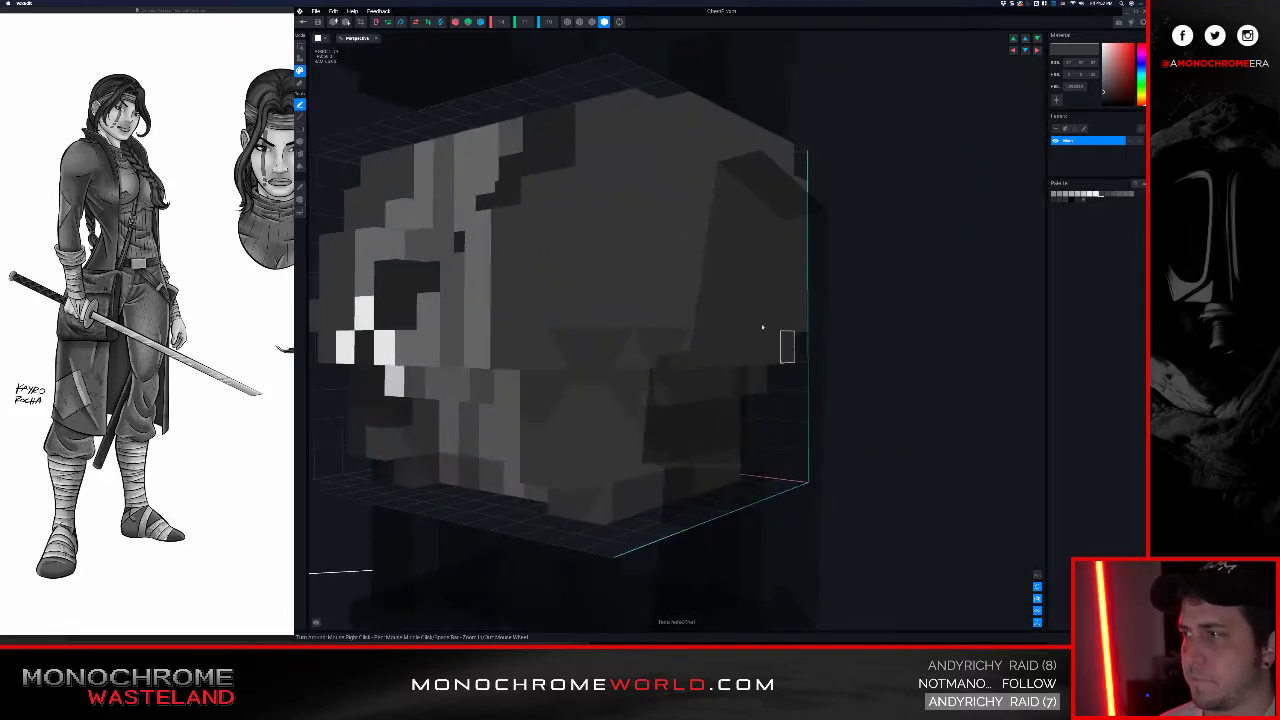
Step: Save the chest model, return to the character rig and inspect the white strap buckle from the front
scroll(787, 345, down, 3)
right_drag(594, 289, 576, 291)
middle_drag(471, 292, 520, 283)
scroll(446, 284, down, 3)
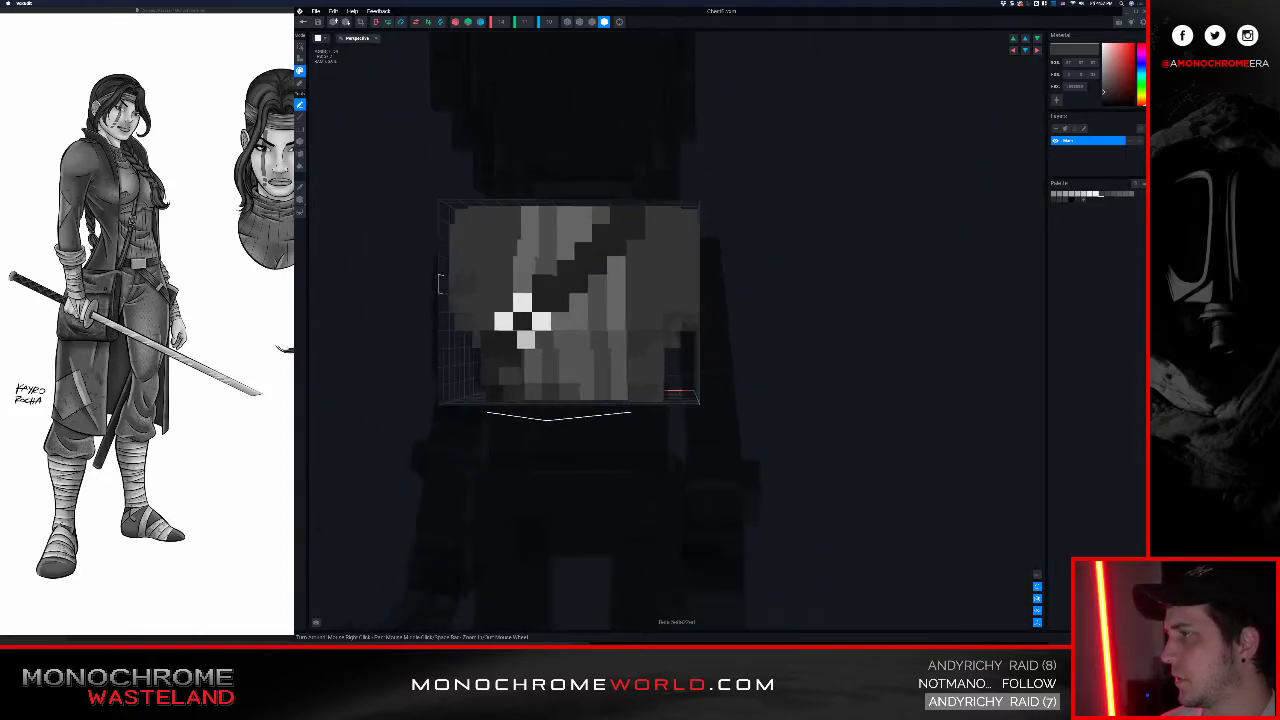
right_drag(443, 284, 450, 298)
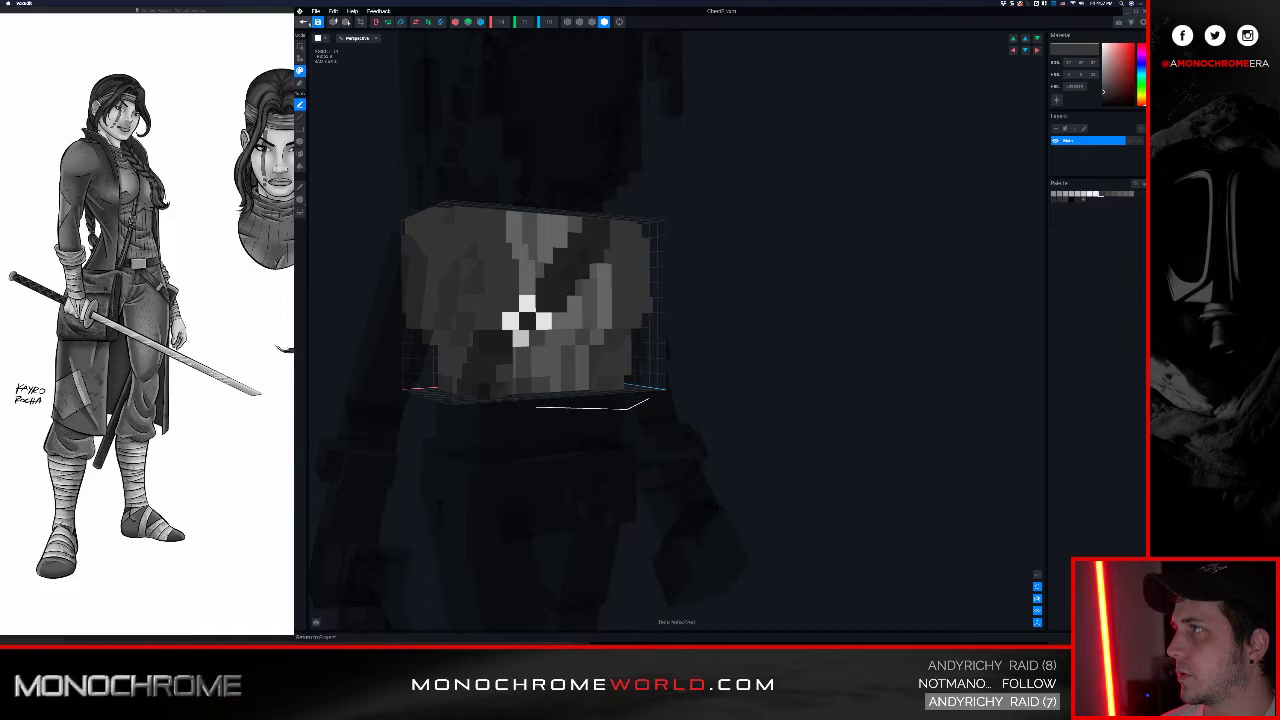
click(304, 22)
click(668, 191)
scroll(700, 180, up, 5)
middle_drag(706, 124, 698, 215)
right_drag(698, 215, 703, 158)
scroll(703, 158, up, 5)
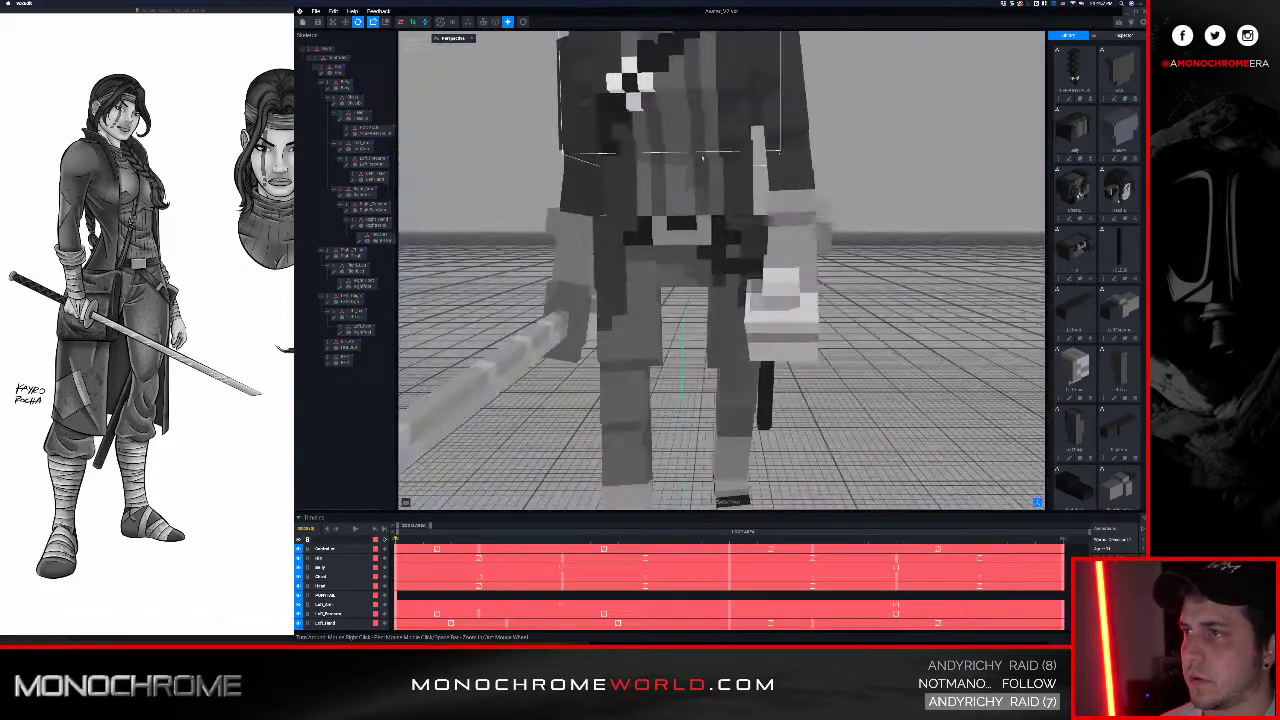
Step: Open the hip model for editing, lighten the U-shaped belt buckle's grey to near-white, and save the model back to the rig
right_drag(684, 108, 701, 157)
click(688, 232)
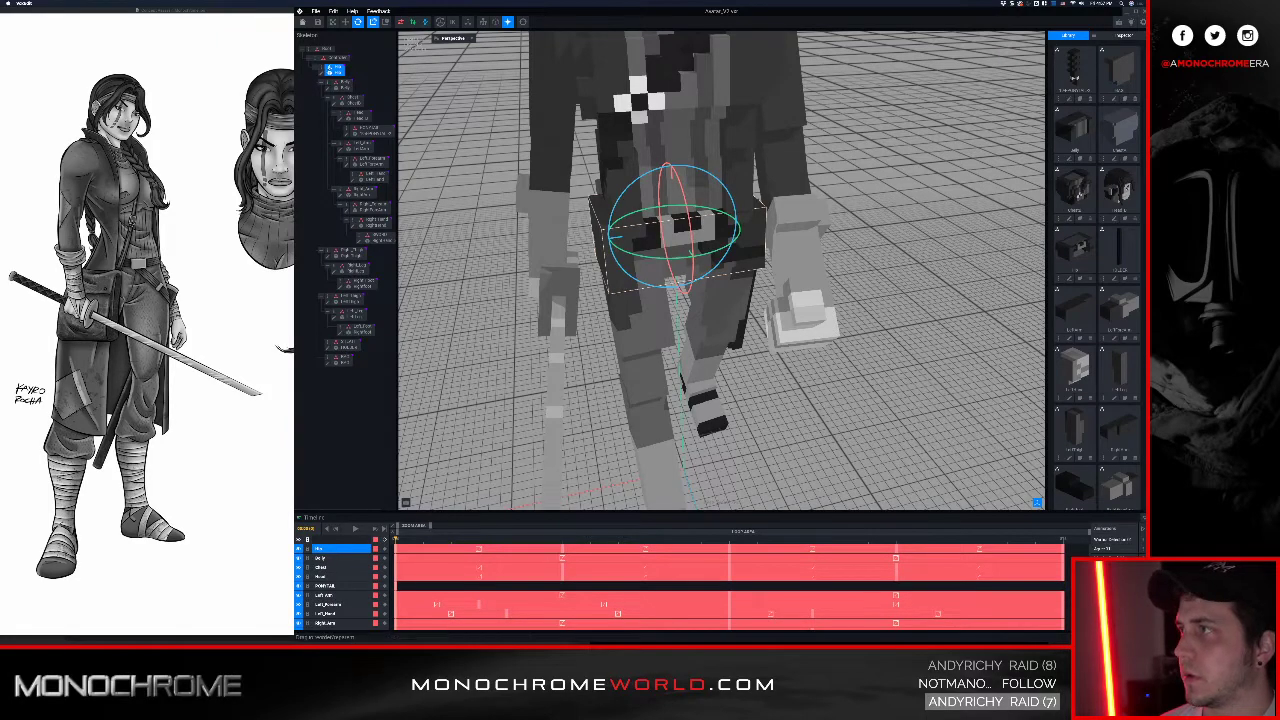
click(322, 74)
right_drag(732, 348, 716, 325)
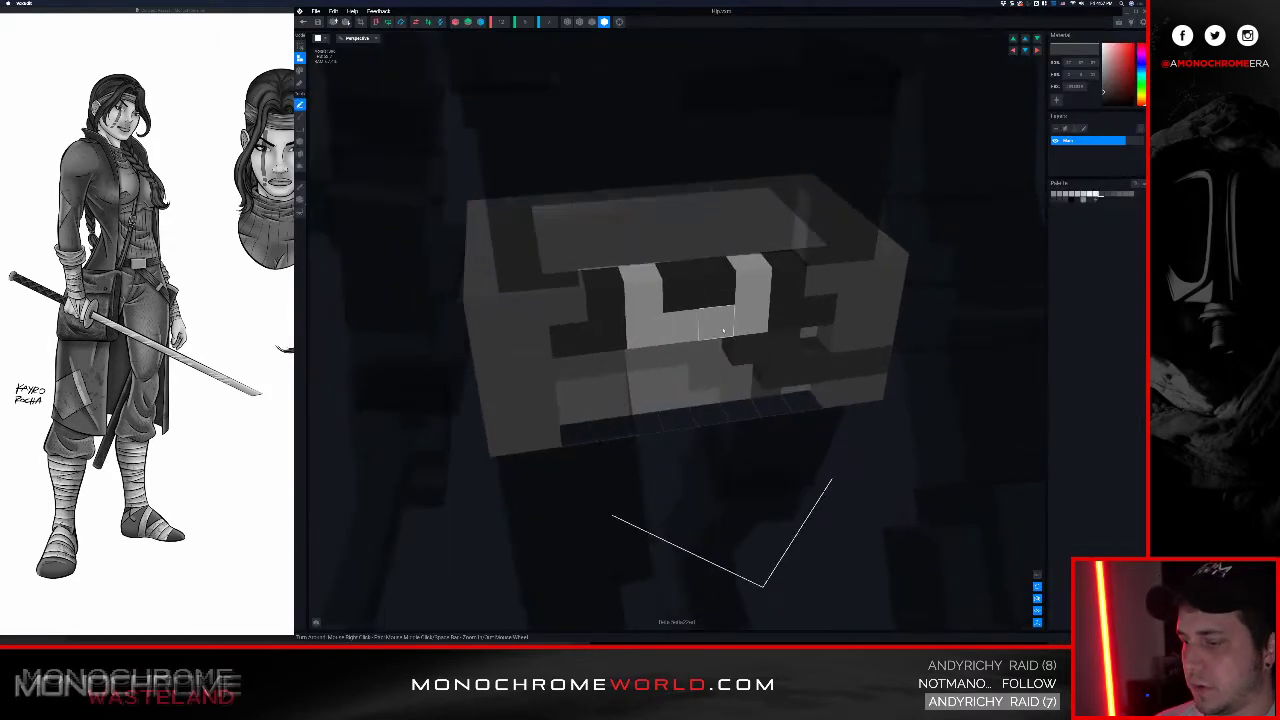
alt+click(717, 323)
drag(1103, 68, 1103, 62)
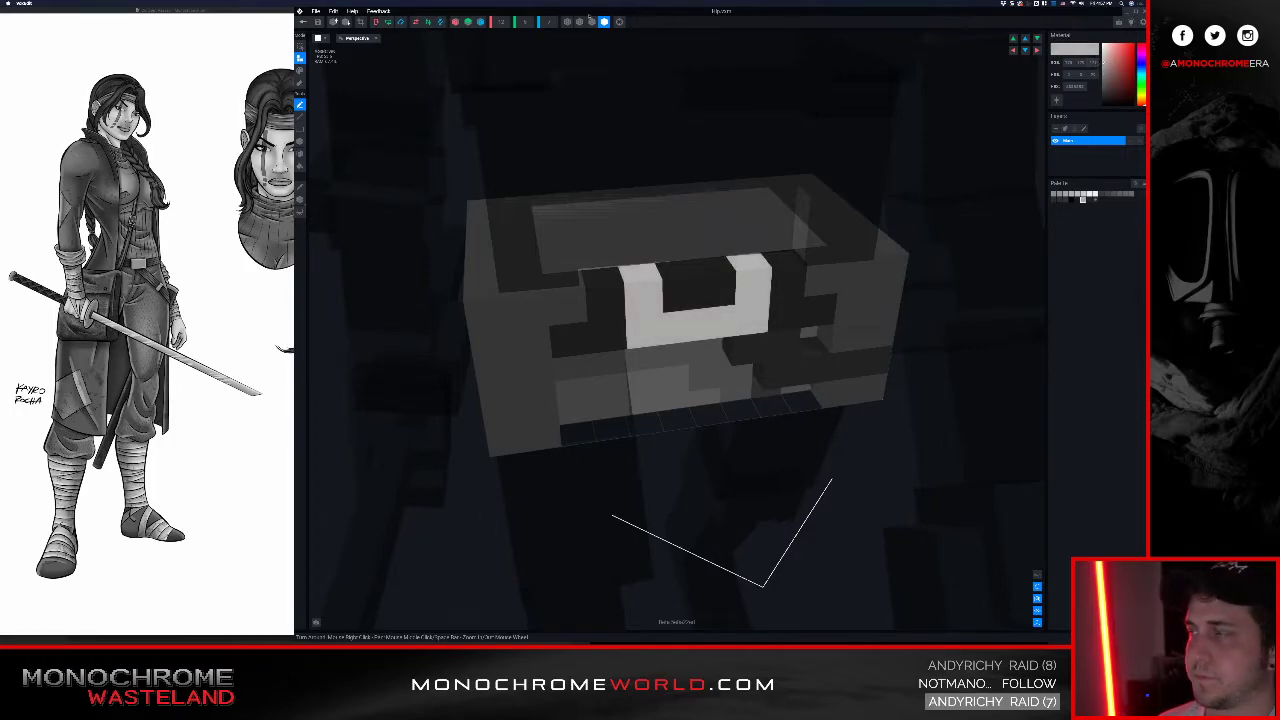
click(305, 23)
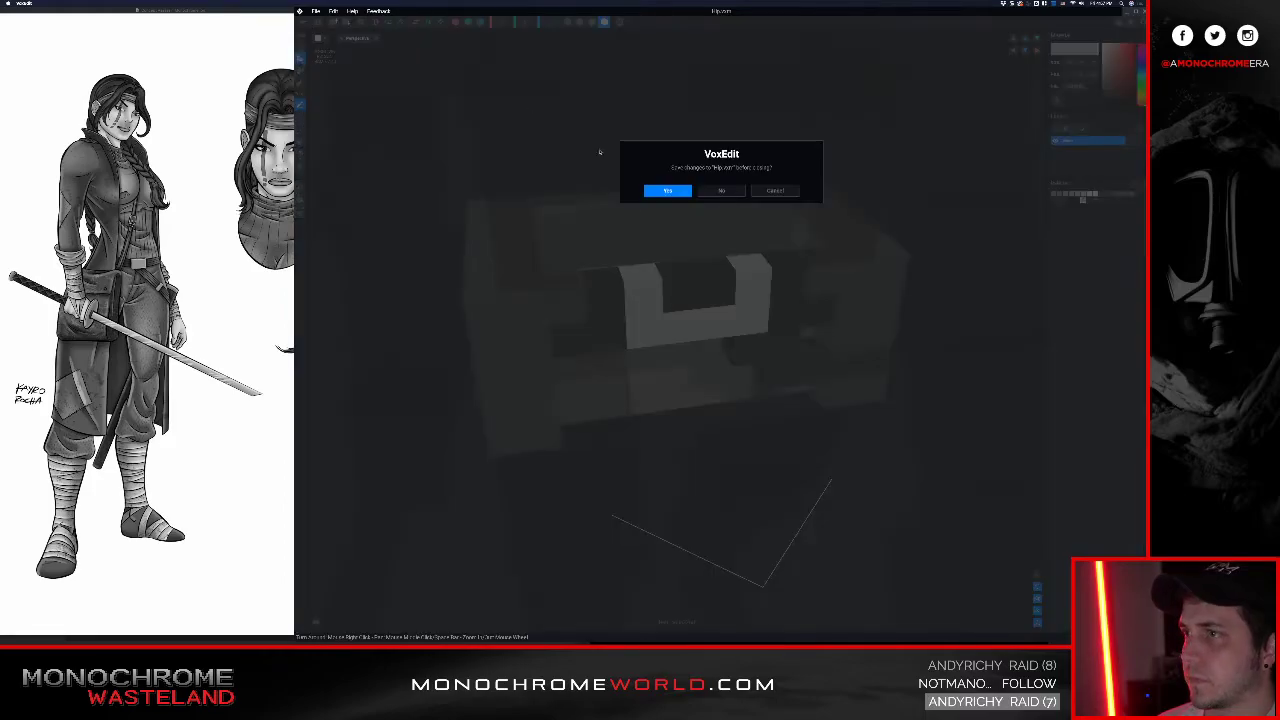
click(672, 191)
Step: Select the dark scabbard hanging at the character's hip and open its model for editing
right_drag(785, 258, 706, 210)
scroll(750, 205, up, 5)
scroll(700, 210, up, 5)
right_drag(773, 316, 773, 316)
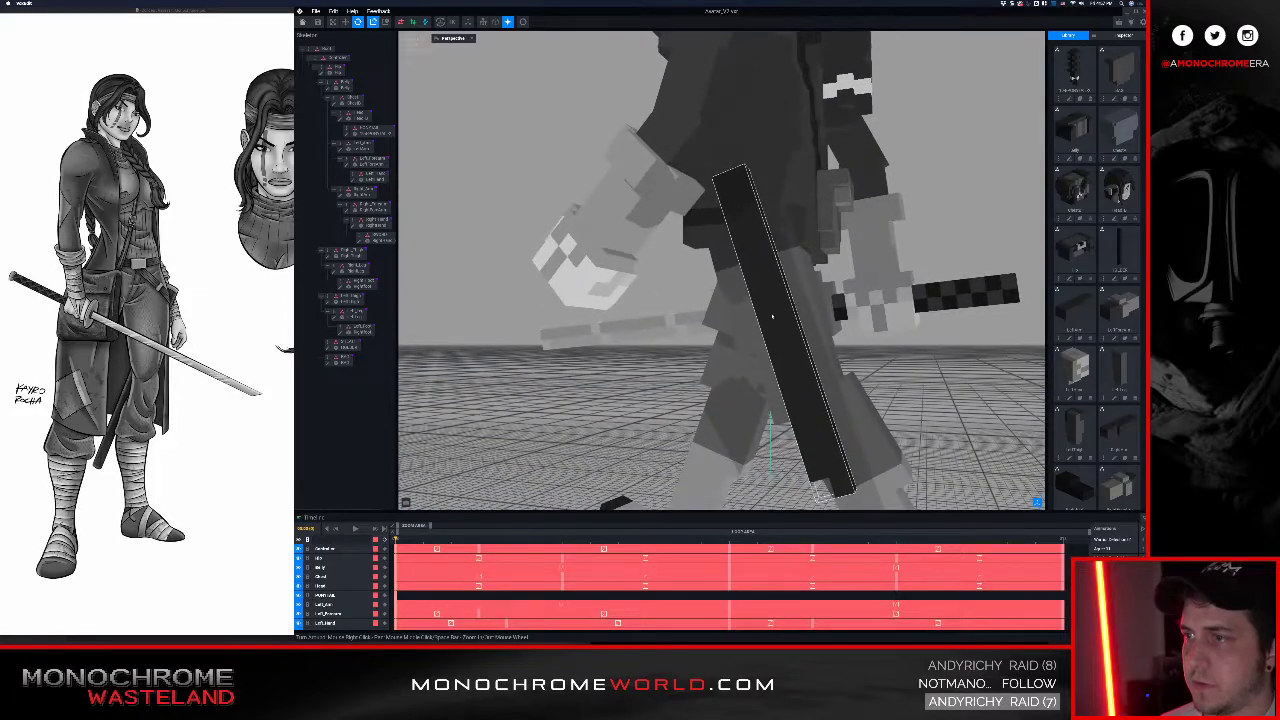
click(773, 316)
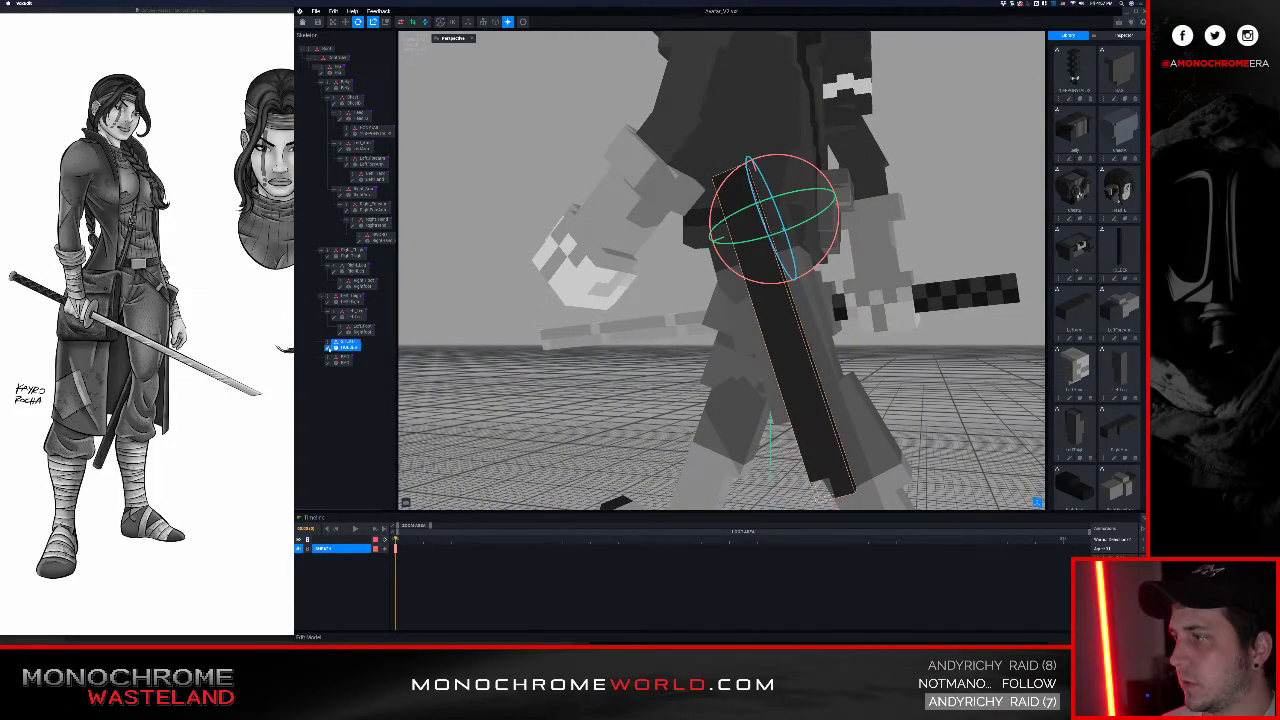
click(329, 349)
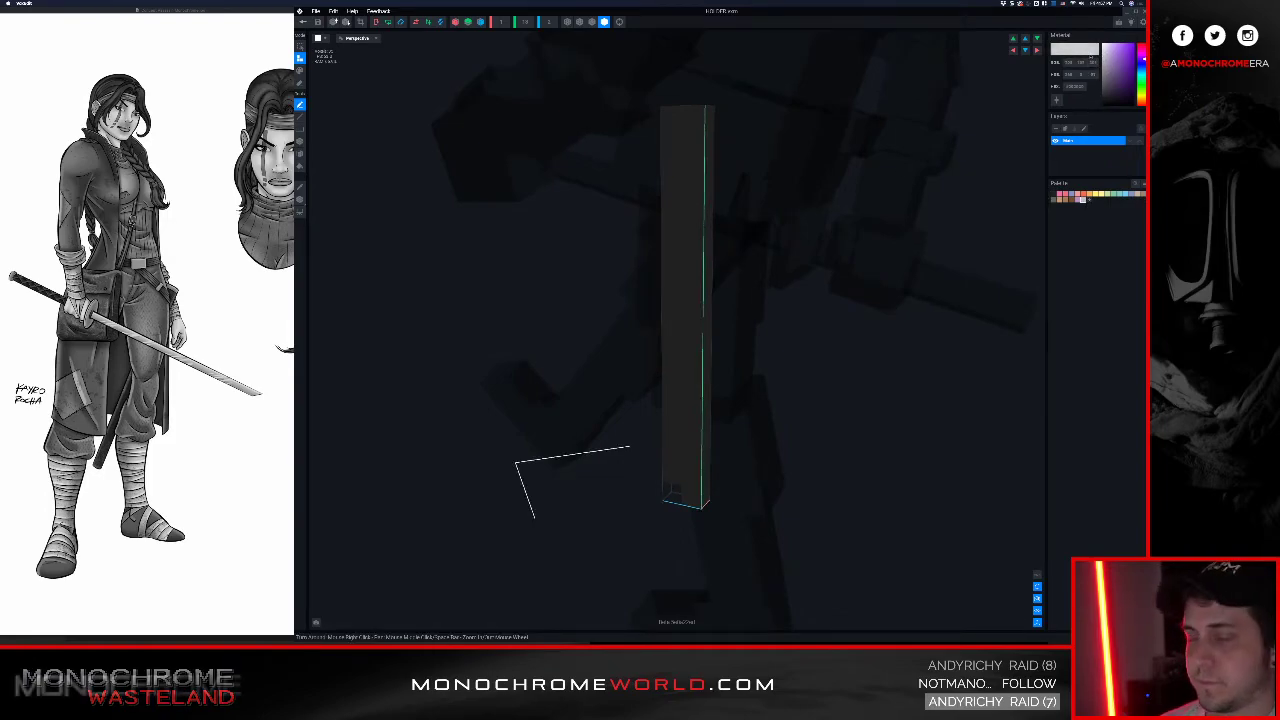
Step: Paint a near-white band around the scabbard near its upper end and stepped near-white voxels at its lower tip
drag(677, 163, 700, 167)
key(super+z)
mouse_move(708, 195)
right_down()
mouse_move(663, 249)
mouse_move(712, 192)
right_up()
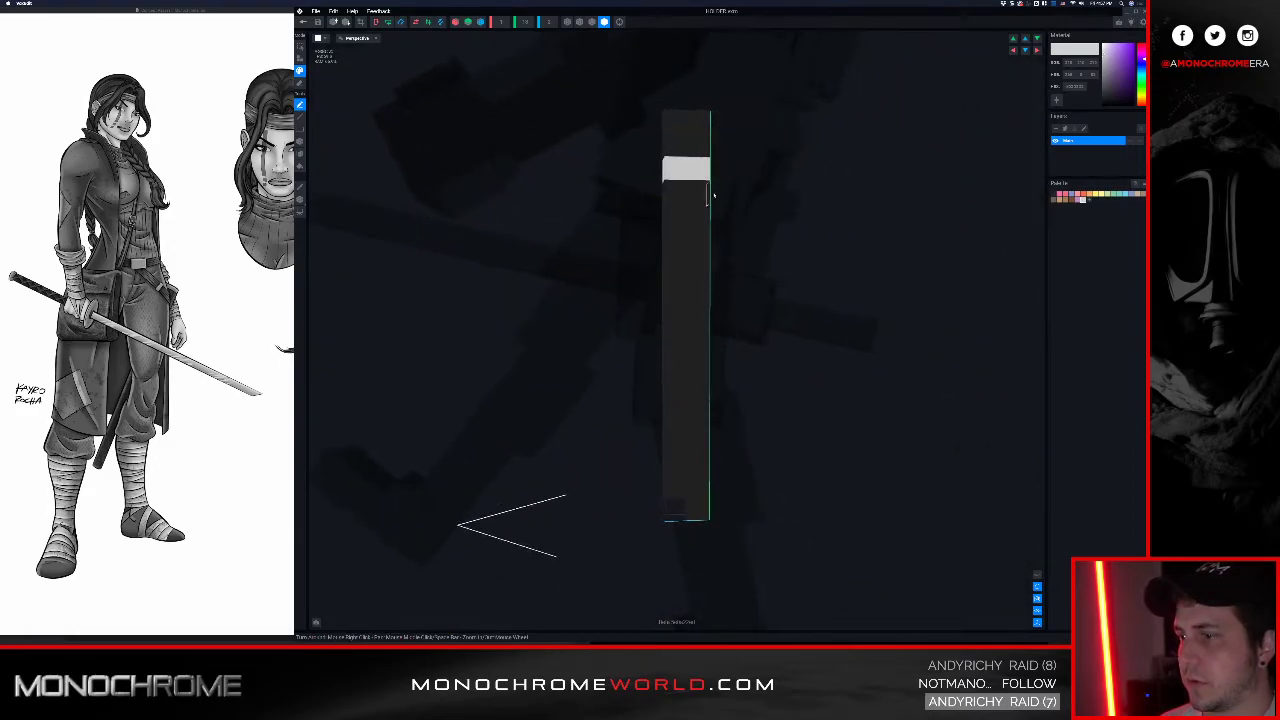
click(673, 487)
click(697, 509)
Step: Paint a lengthwise line down the scabbard between the near-white ends and darken its colour to a subtle dark grey
mouse_move(680, 391)
right_down()
mouse_move(640, 315)
mouse_move(681, 392)
right_up()
scroll(640, 315, down, 5)
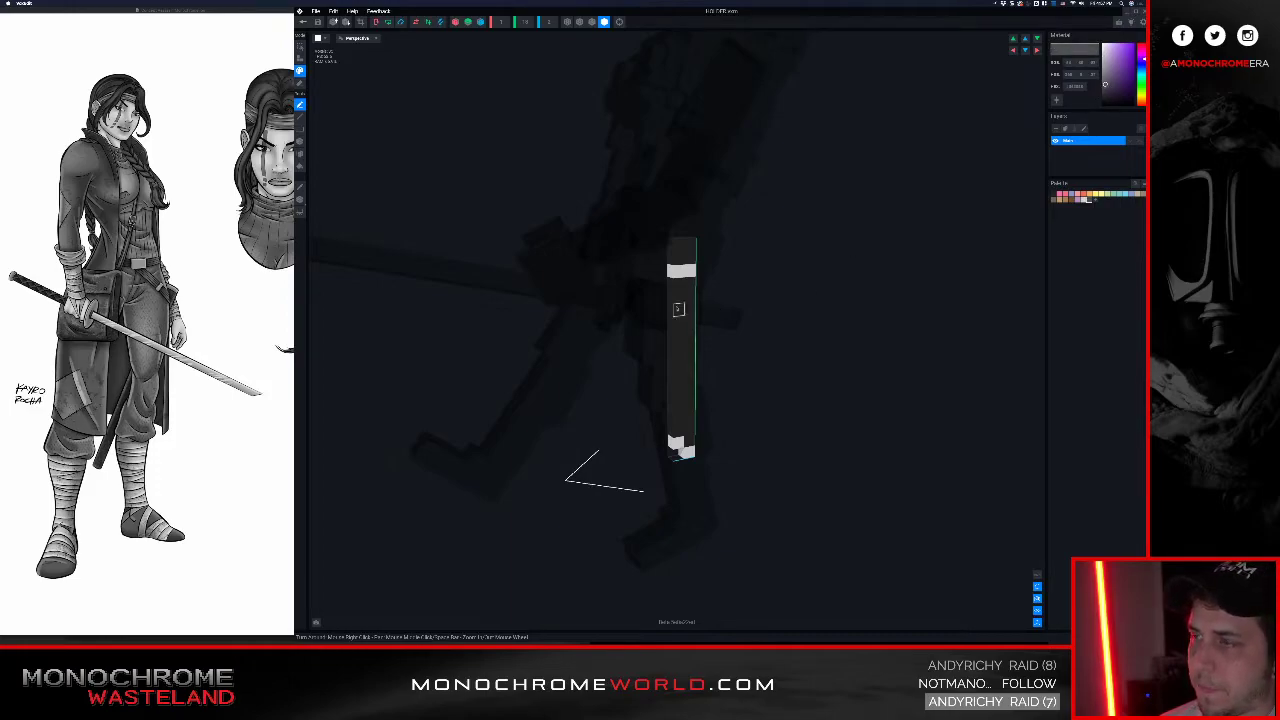
right_drag(677, 309, 678, 307)
key(l)
drag(678, 290, 676, 346)
drag(678, 417, 678, 438)
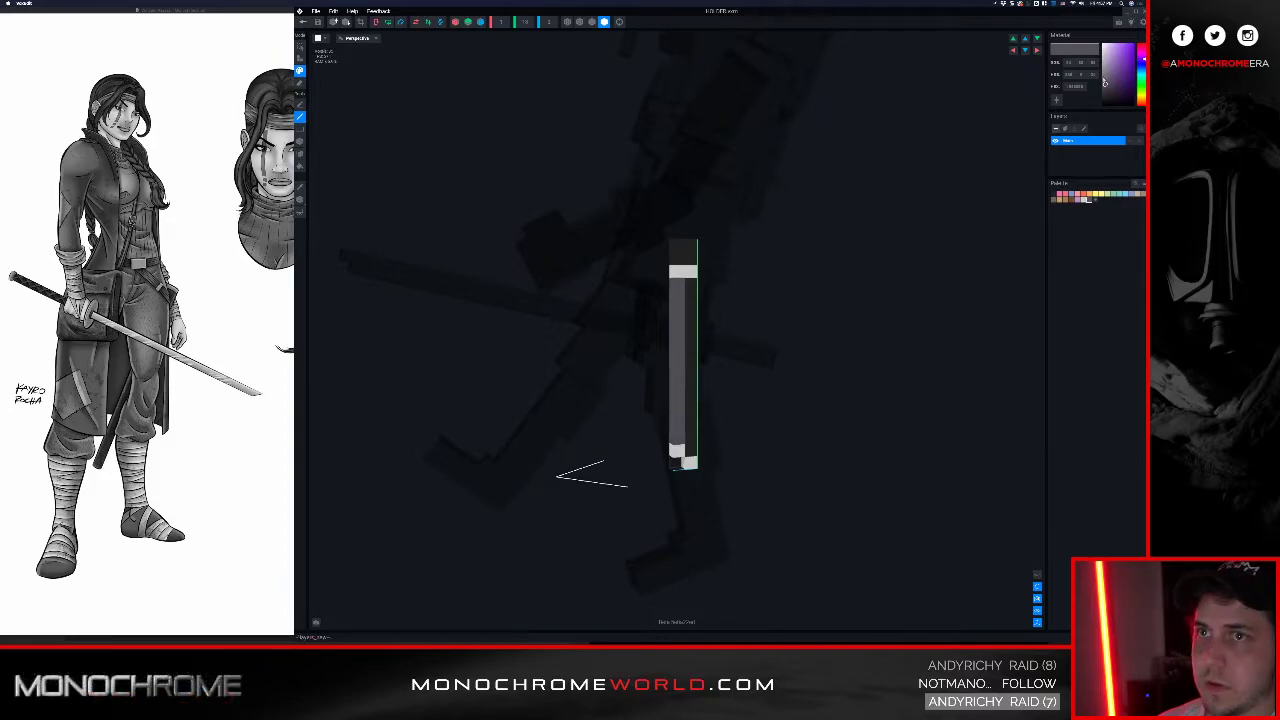
drag(1105, 84, 1087, 97)
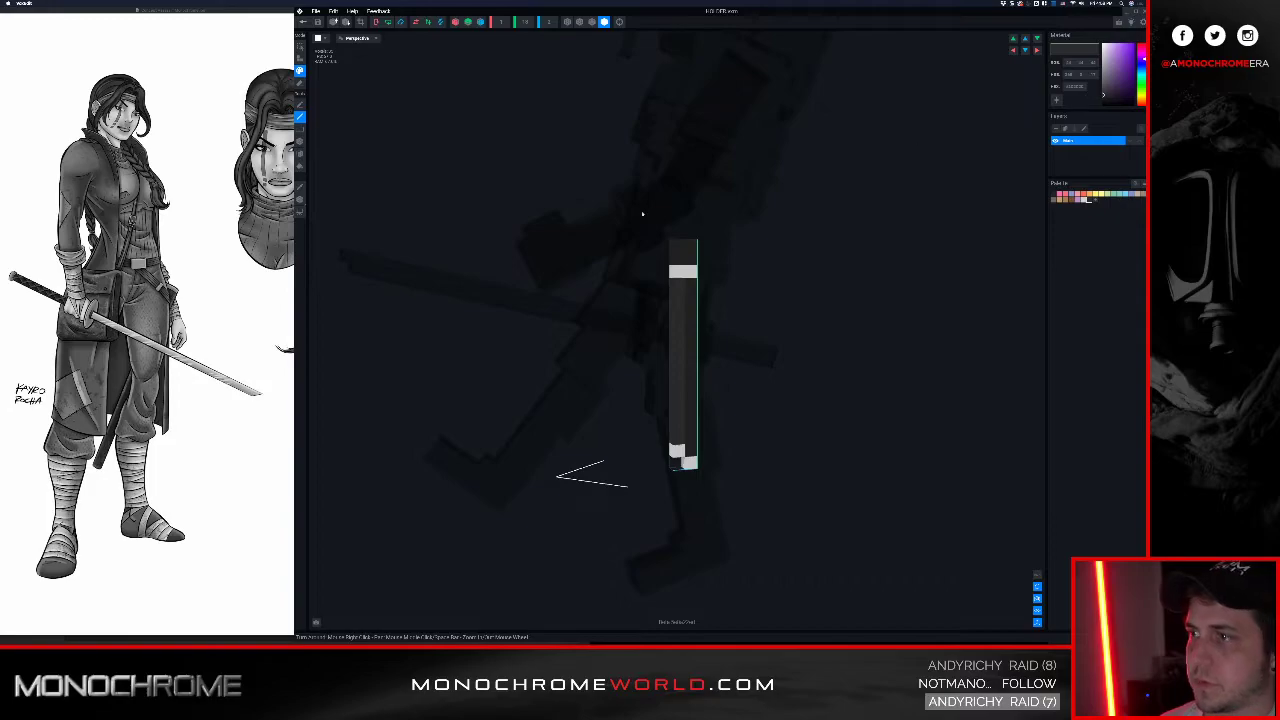
Step: Save the scabbard model and return to the character rig
right_drag(676, 306, 676, 306)
scroll(700, 260, down, 3)
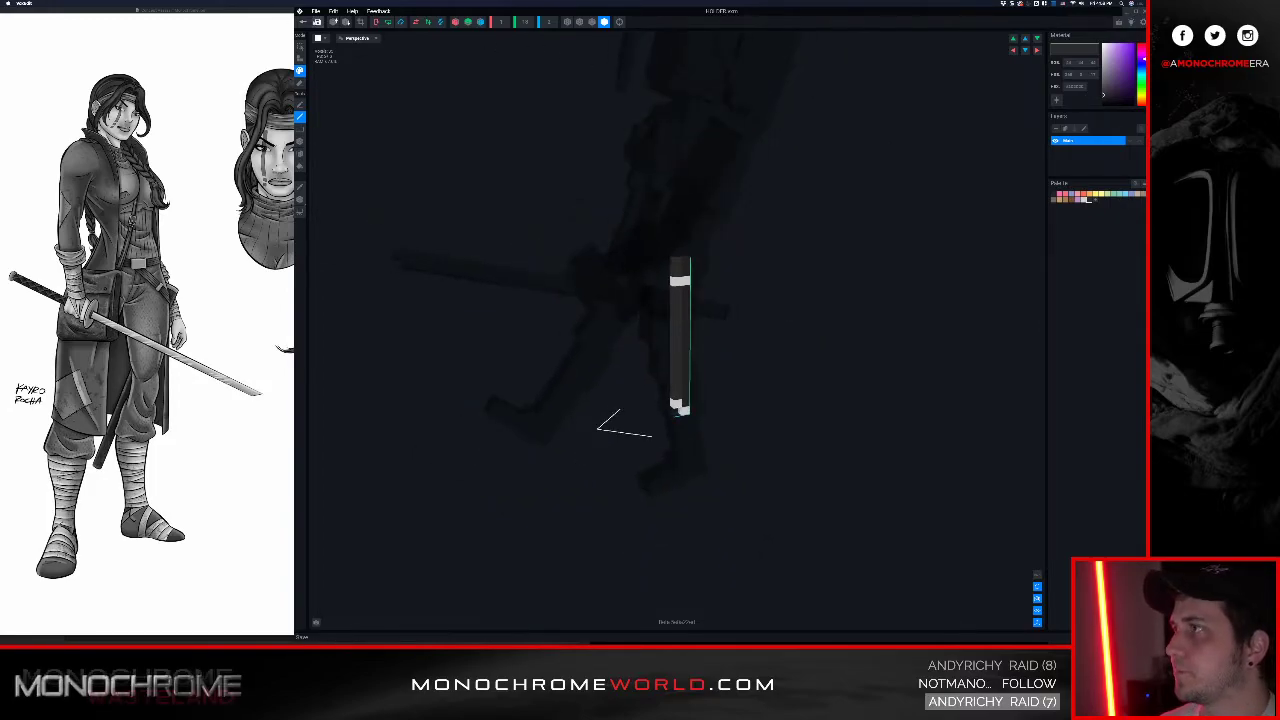
click(304, 22)
click(667, 190)
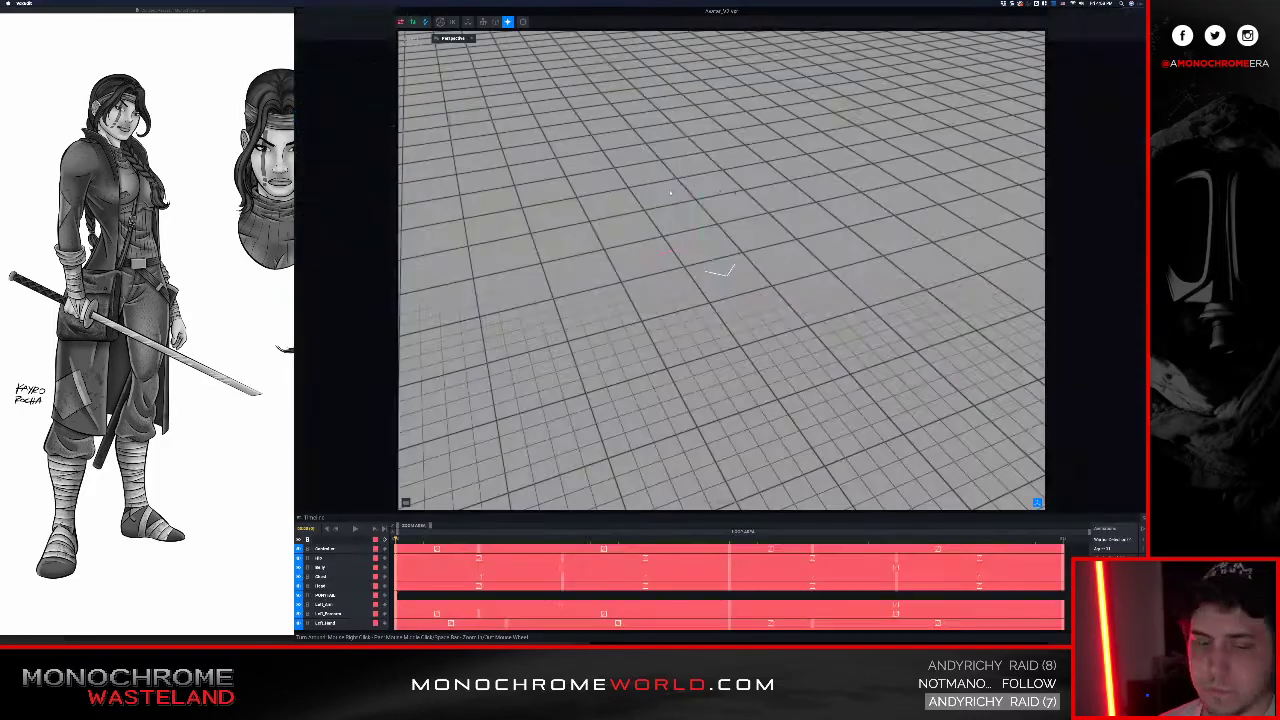
Step: View the whole character from the front and play the current animation to check the finished details
scroll(690, 255, up, 5)
right_drag(690, 255, 721, 273)
middle_drag(739, 315, 714, 238)
scroll(714, 238, up, 2)
right_drag(667, 166, 676, 230)
scroll(662, 204, down, 4)
key(space)
key(space)
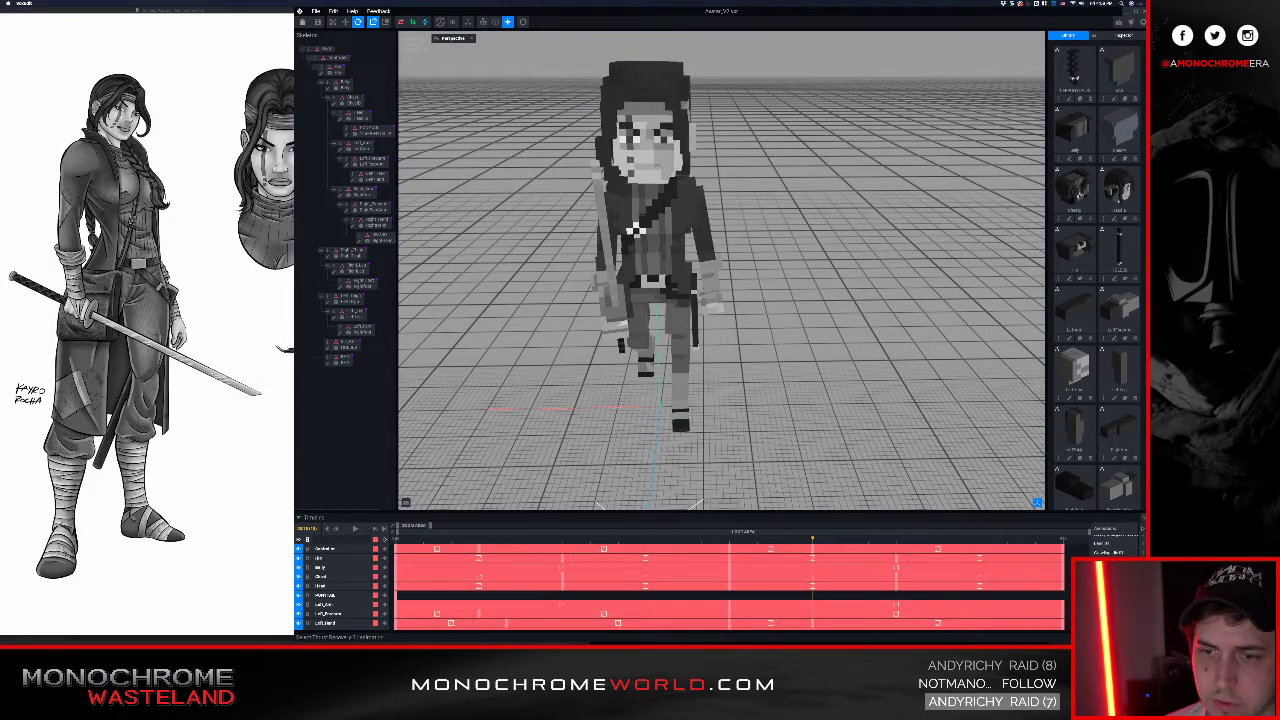
Step: Preview two more animations of the character with the sword raised, viewing the motion from a distance
click(1108, 588)
key(space)
key(space)
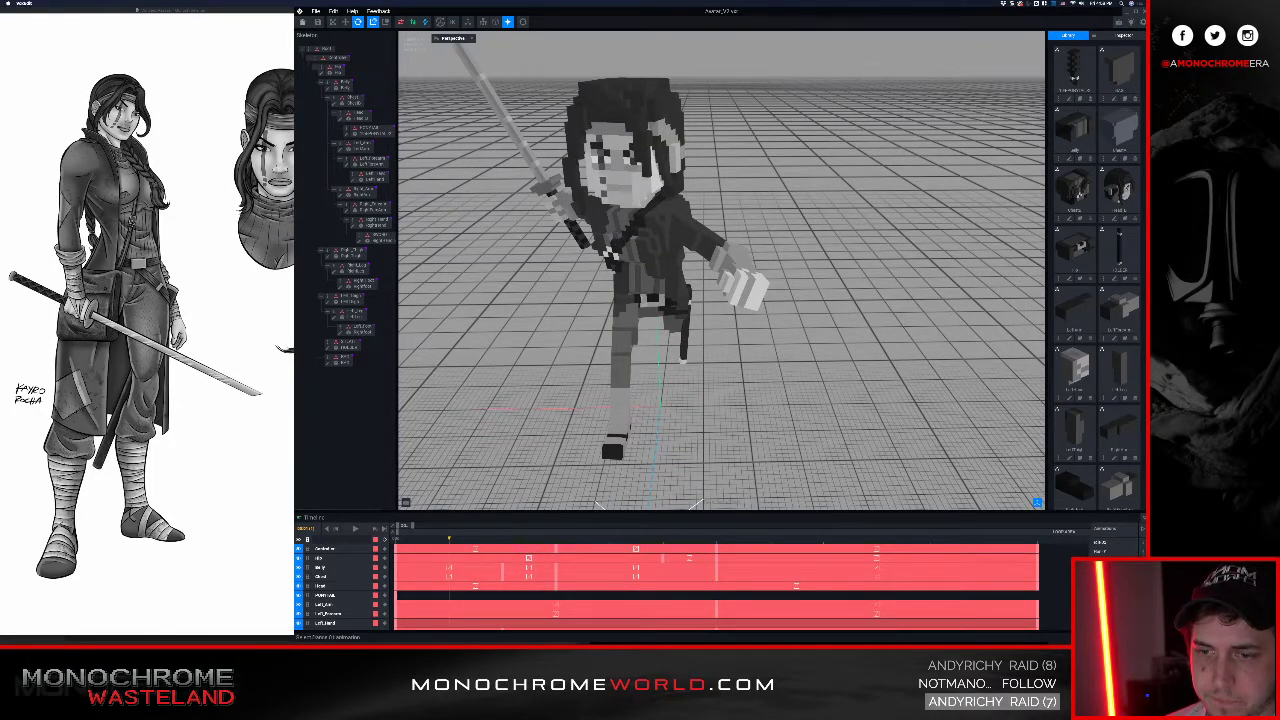
click(1108, 597)
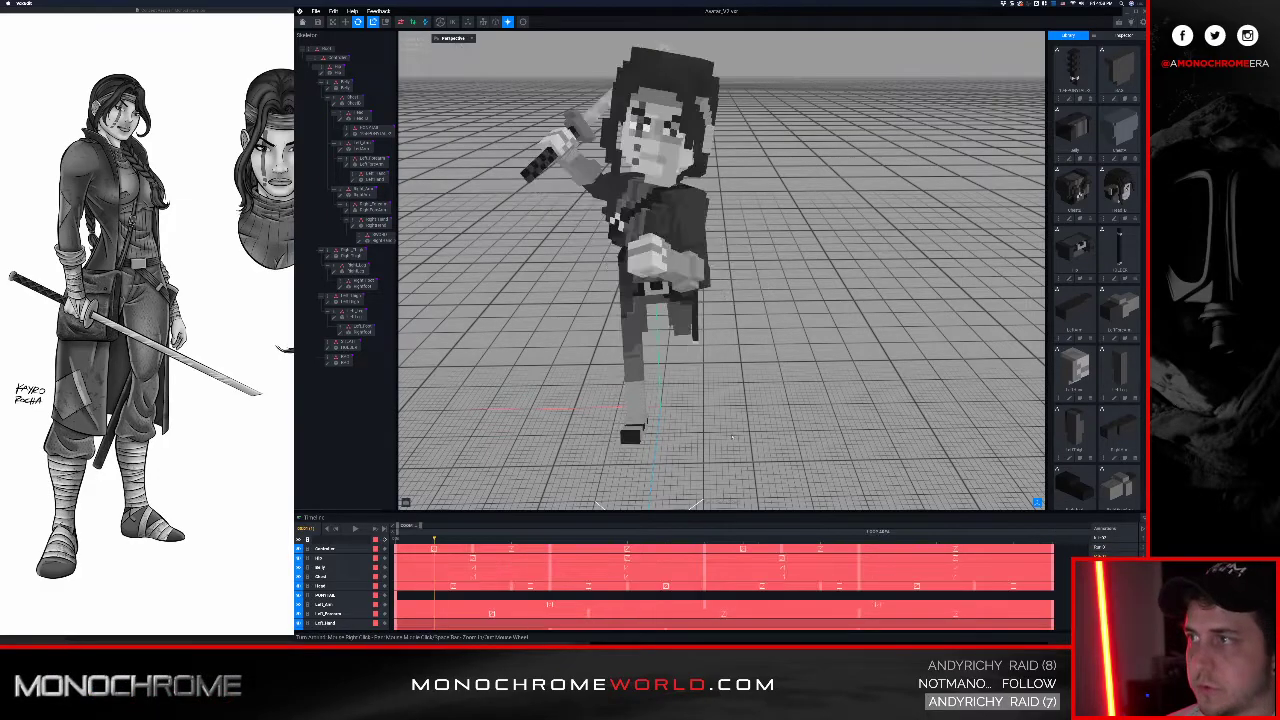
scroll(612, 220, down, 3)
mouse_move(612, 220)
right_down()
mouse_move(675, 257)
mouse_move(610, 220)
mouse_move(530, 212)
mouse_move(600, 195)
mouse_move(570, 187)
mouse_move(634, 185)
mouse_move(580, 215)
mouse_move(609, 234)
right_up()
key(space)
scroll(675, 257, down, 3)
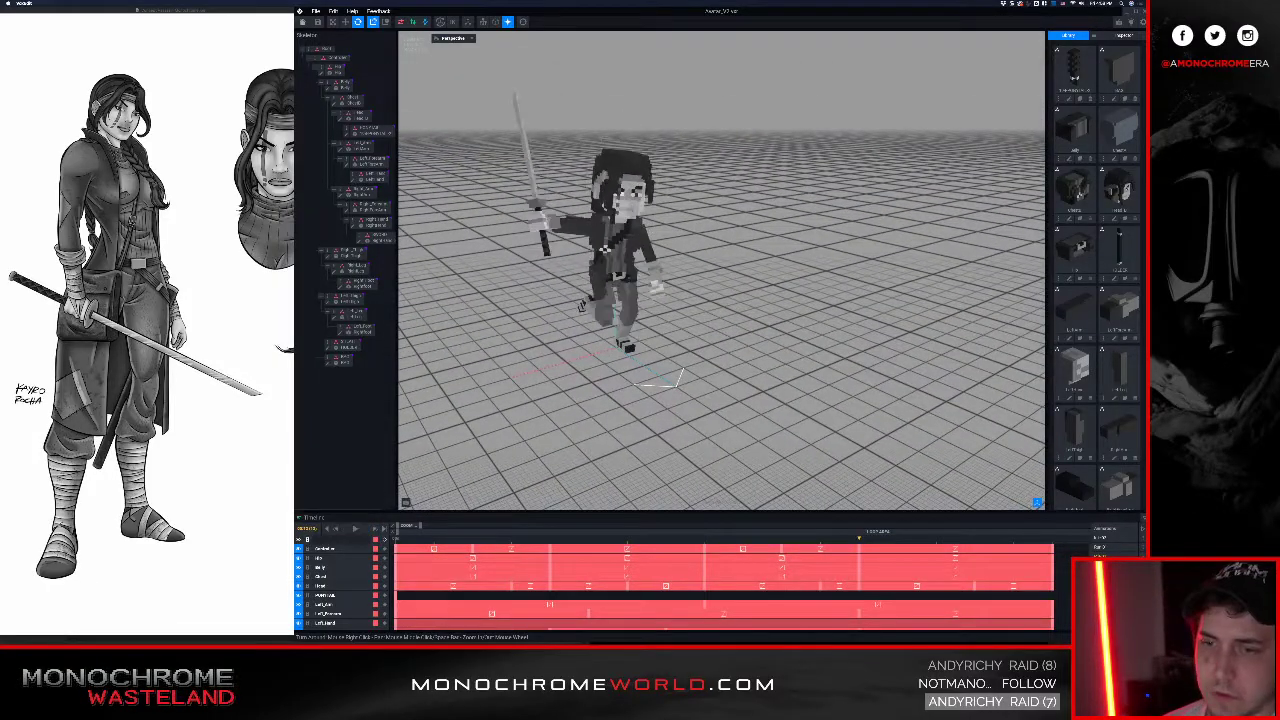
scroll(1115, 546, down, 3)
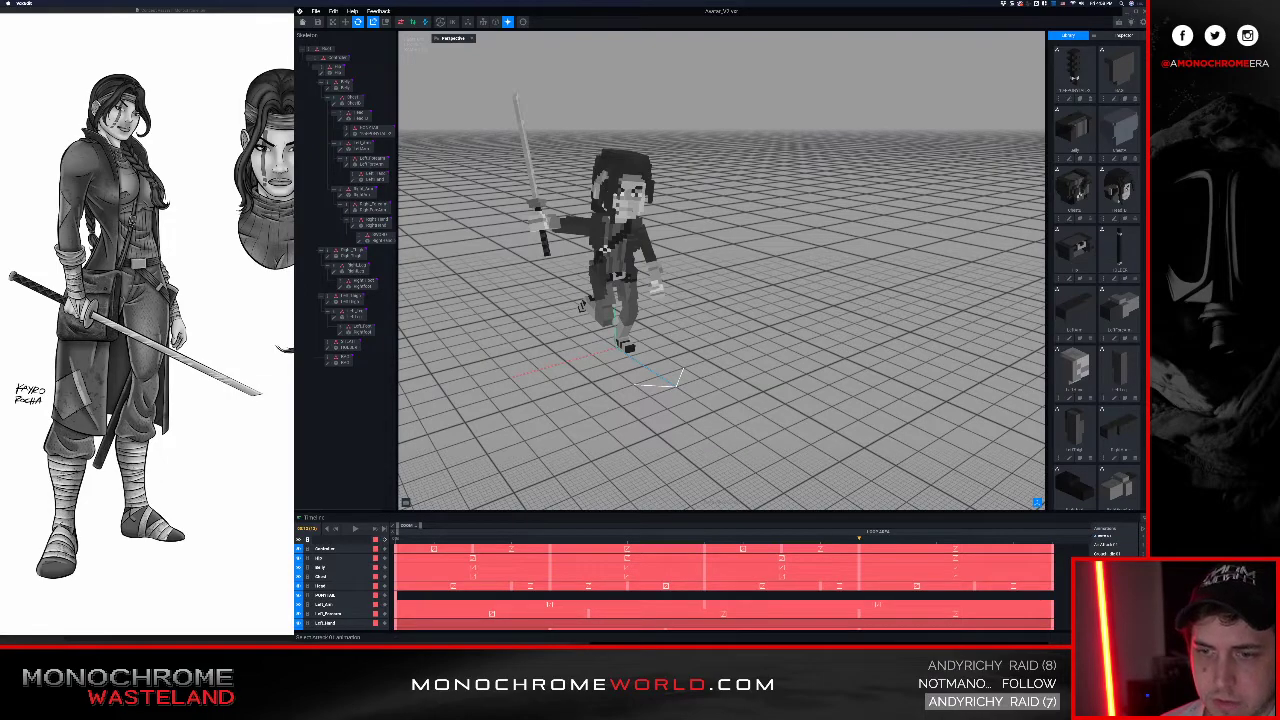
Step: Play a lunging sword attack animation and examine it from the side and front
click(1106, 564)
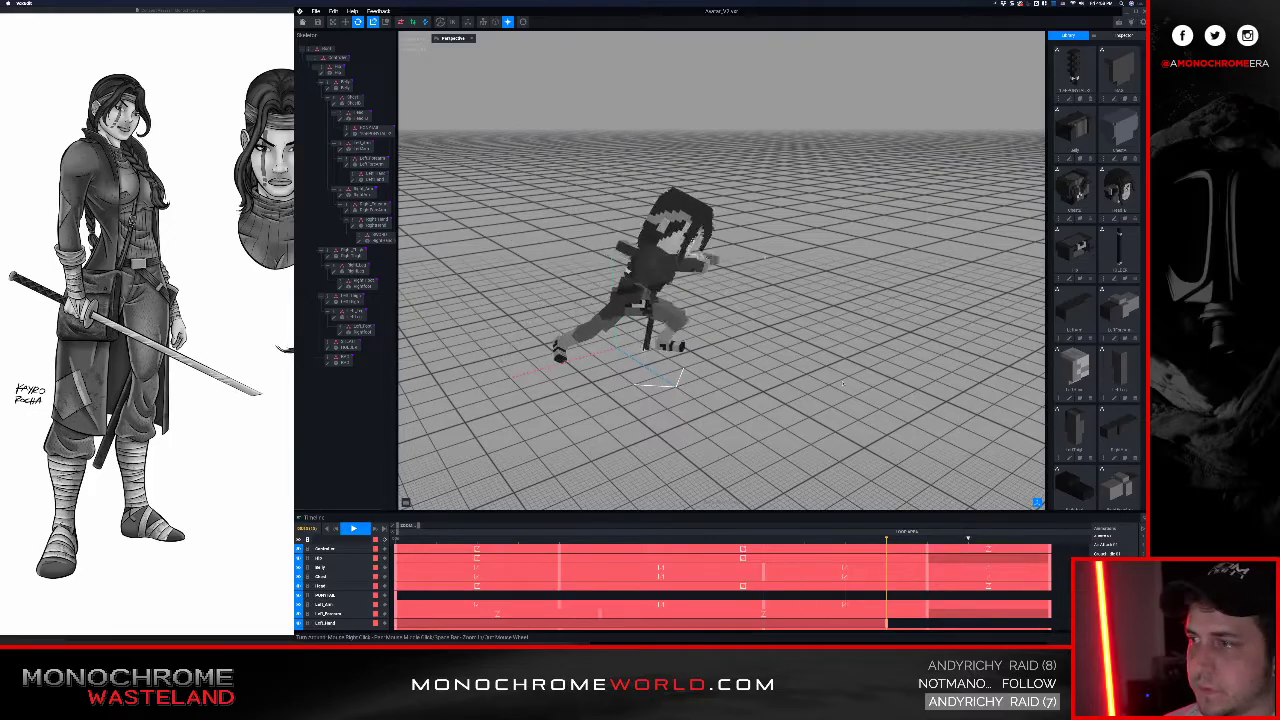
right_drag(851, 395, 732, 343)
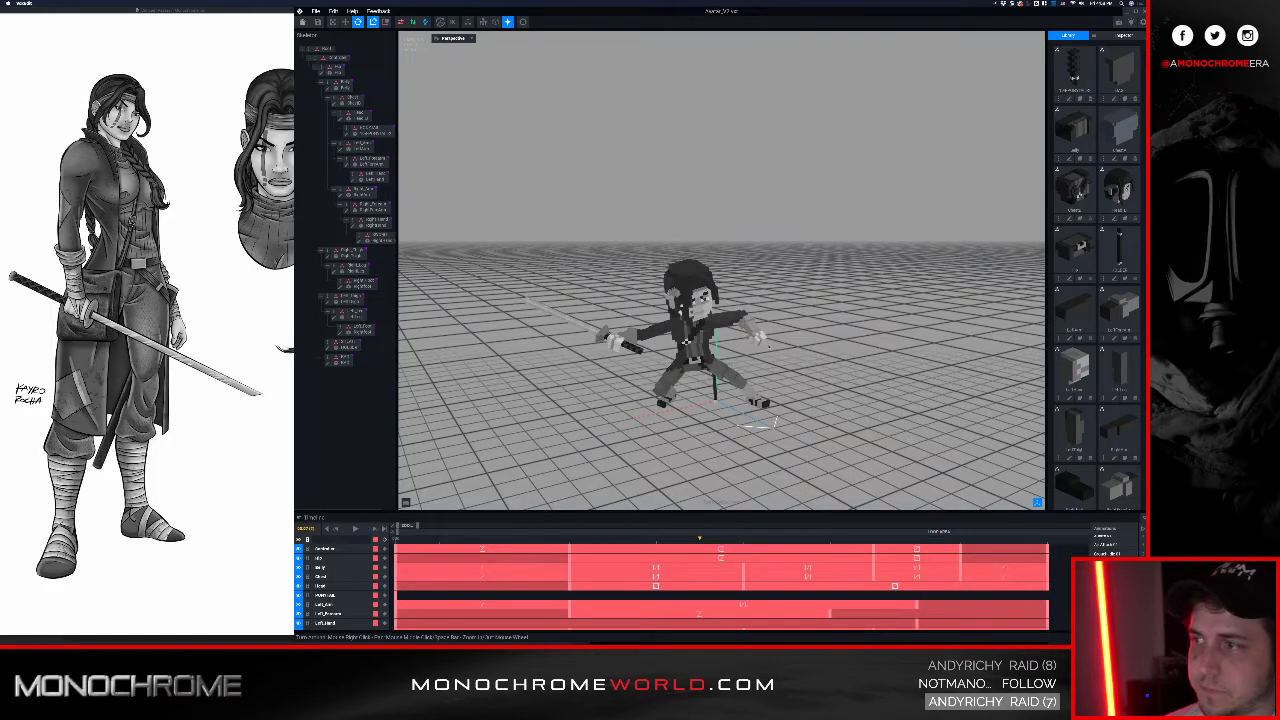
key(space)
right_drag(777, 351, 817, 361)
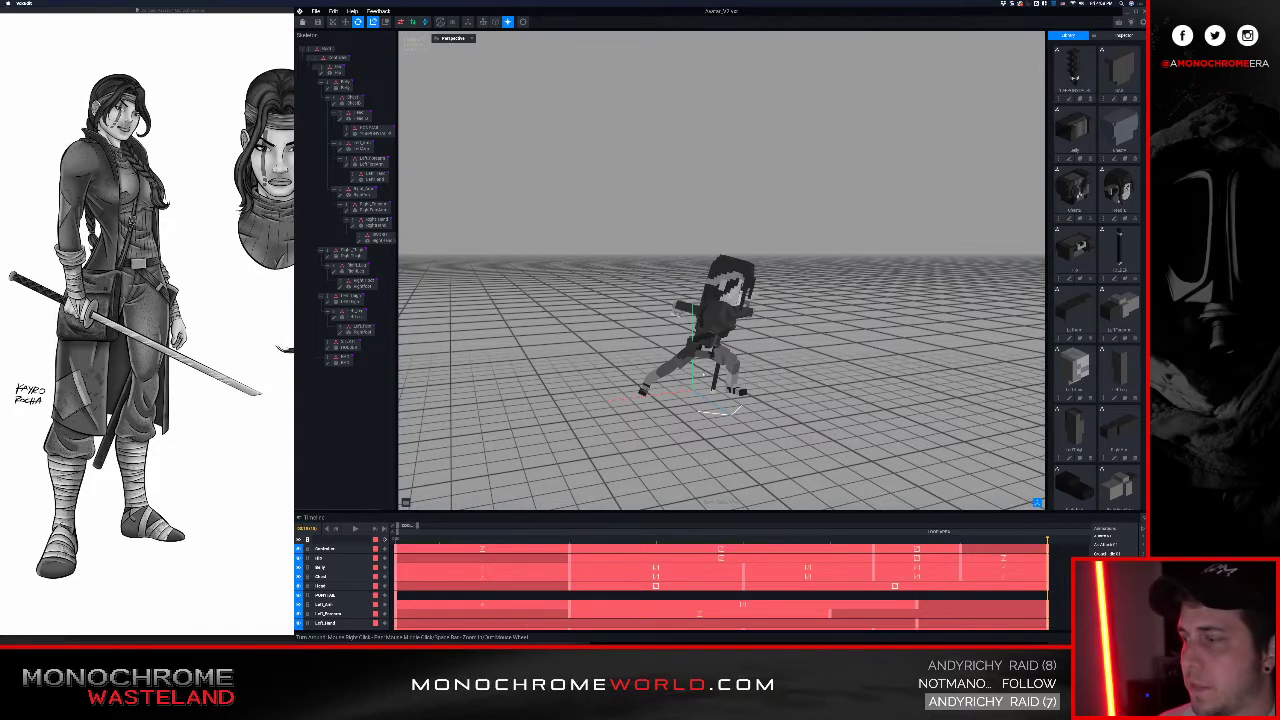
Step: Examine the character in the T-pose animation from the front, and preview another animation with the sword lowered
click(1108, 588)
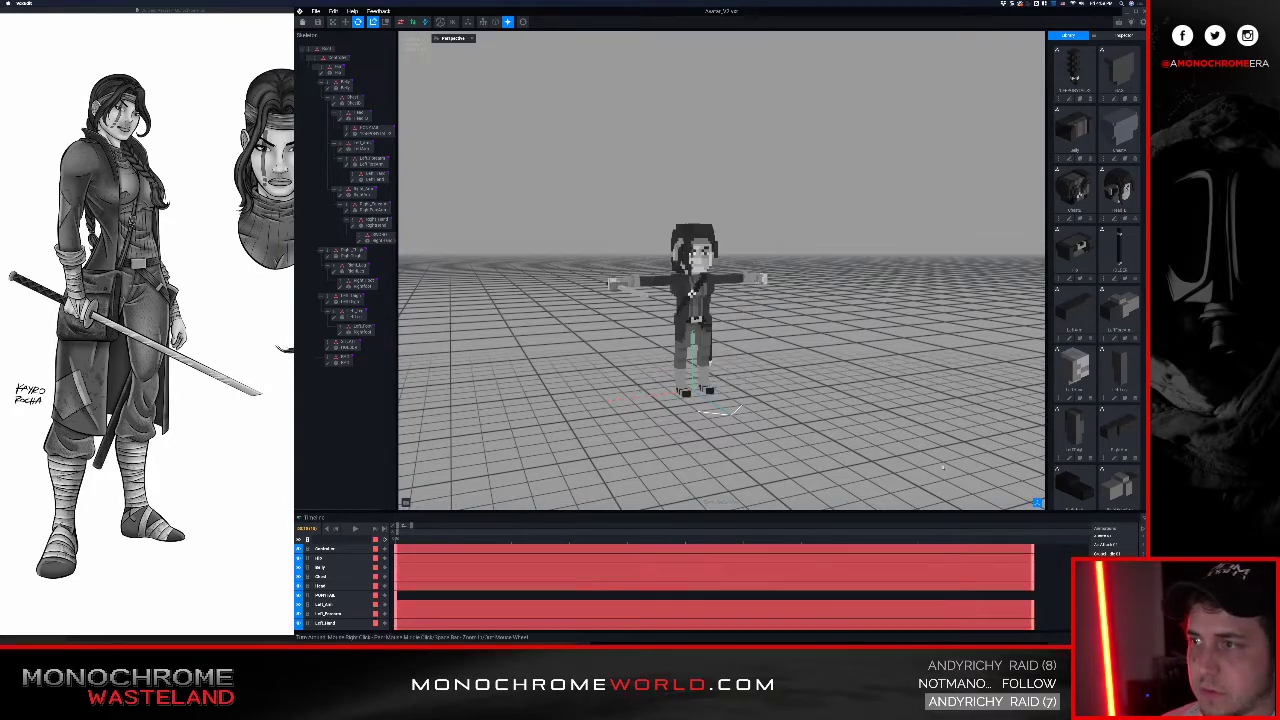
mouse_move(733, 312)
right_down()
mouse_move(701, 308)
mouse_move(850, 338)
mouse_move(862, 314)
mouse_move(820, 297)
mouse_move(713, 297)
mouse_move(745, 298)
mouse_move(752, 330)
mouse_move(713, 297)
mouse_move(735, 298)
right_up()
scroll(692, 299, up, 5)
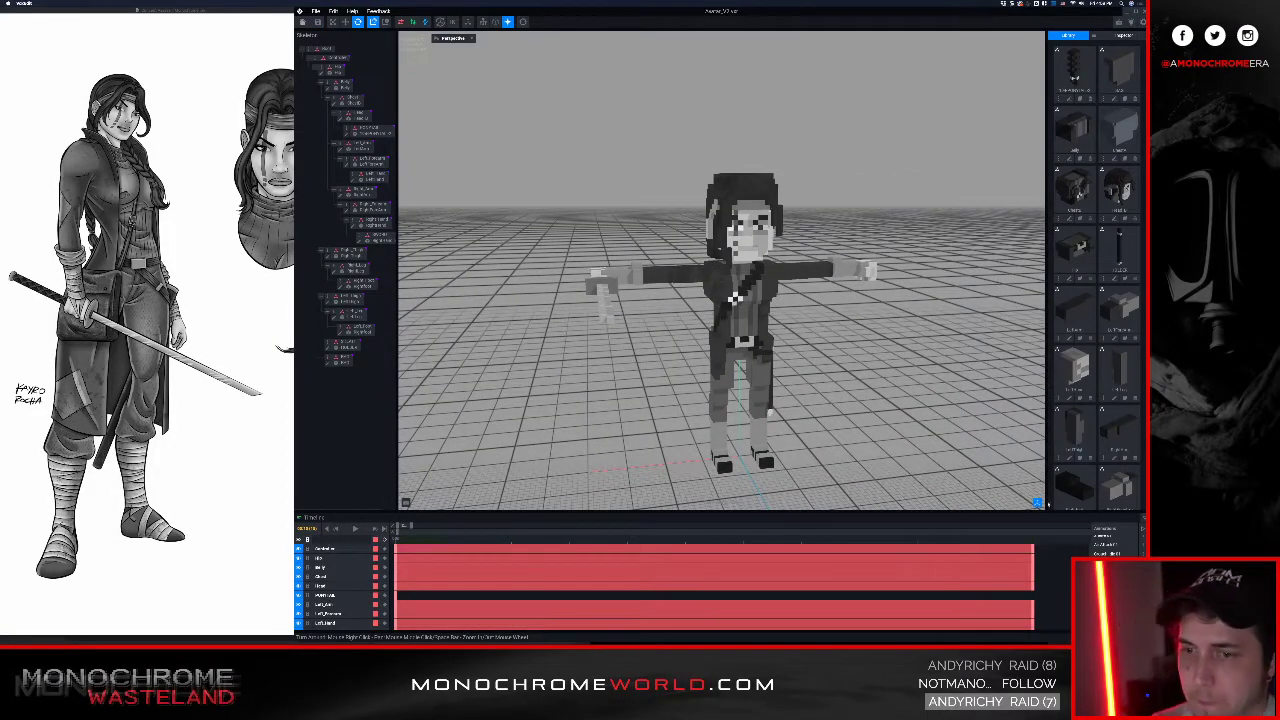
scroll(1110, 558, down, 4)
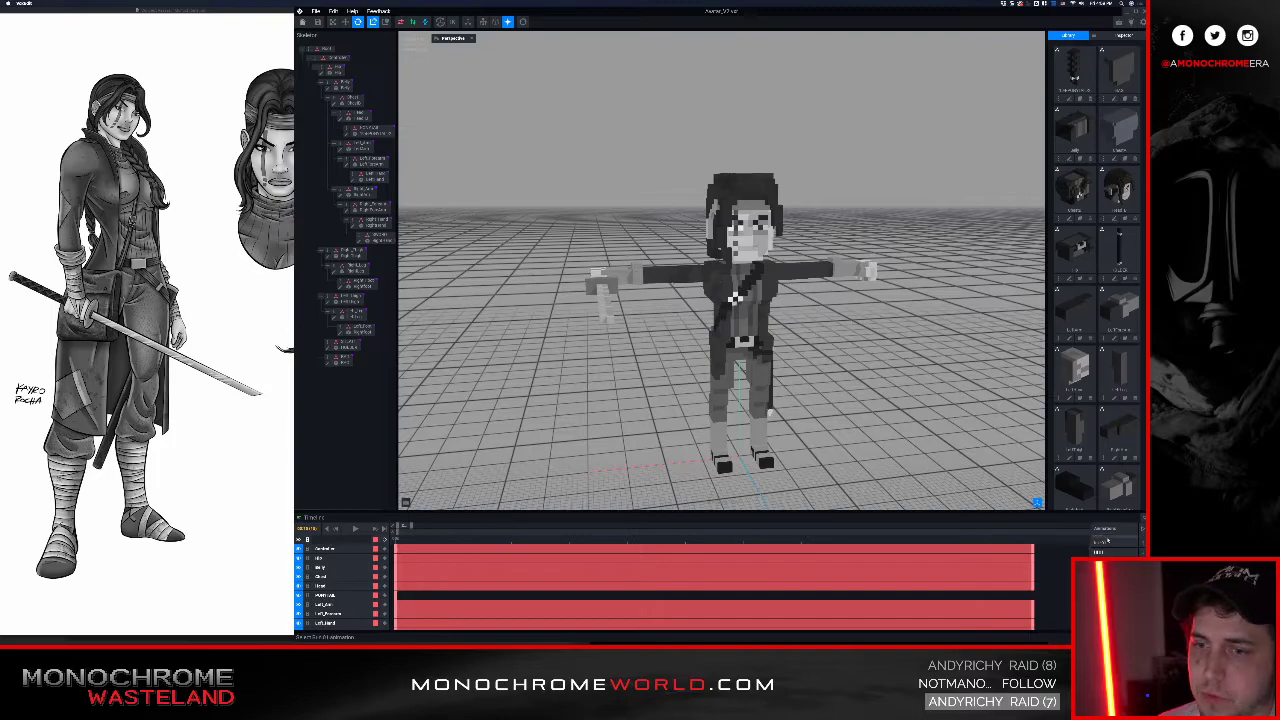
click(1105, 564)
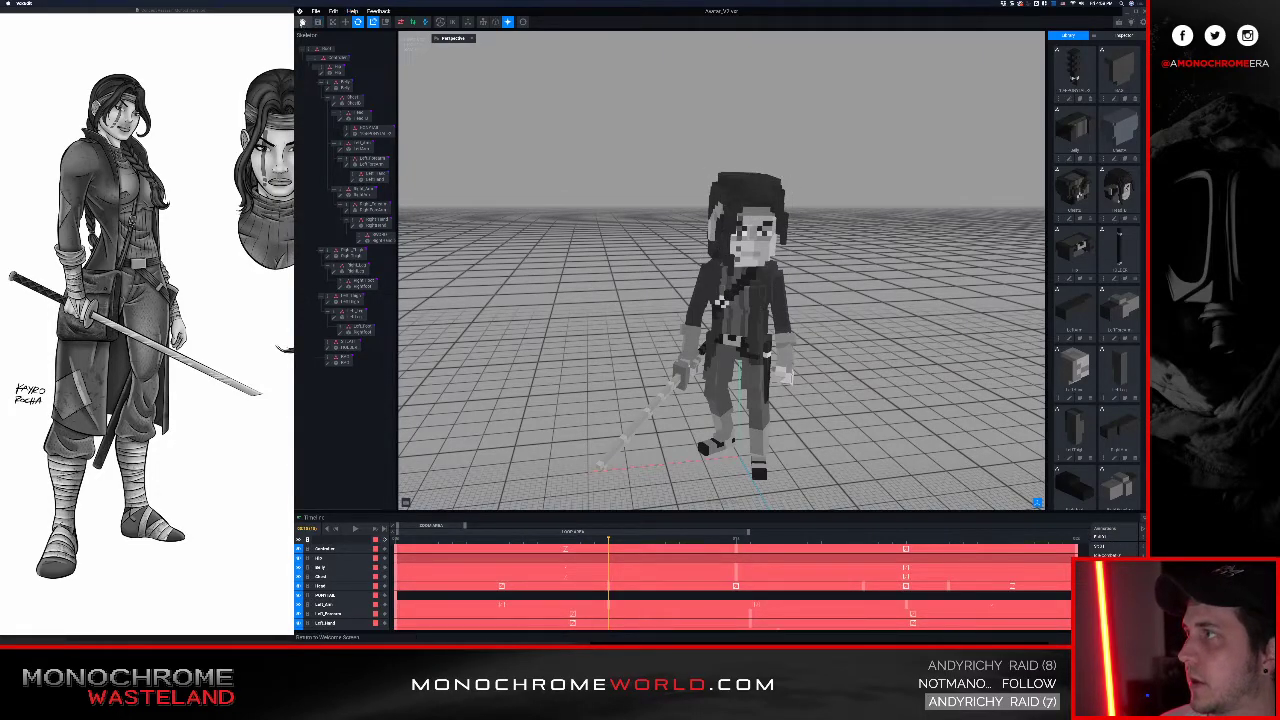
Step: Switch to Finder, go to another character's folder and open the reference drawing of the gas-masked man carrying a hammer
click(268, 122)
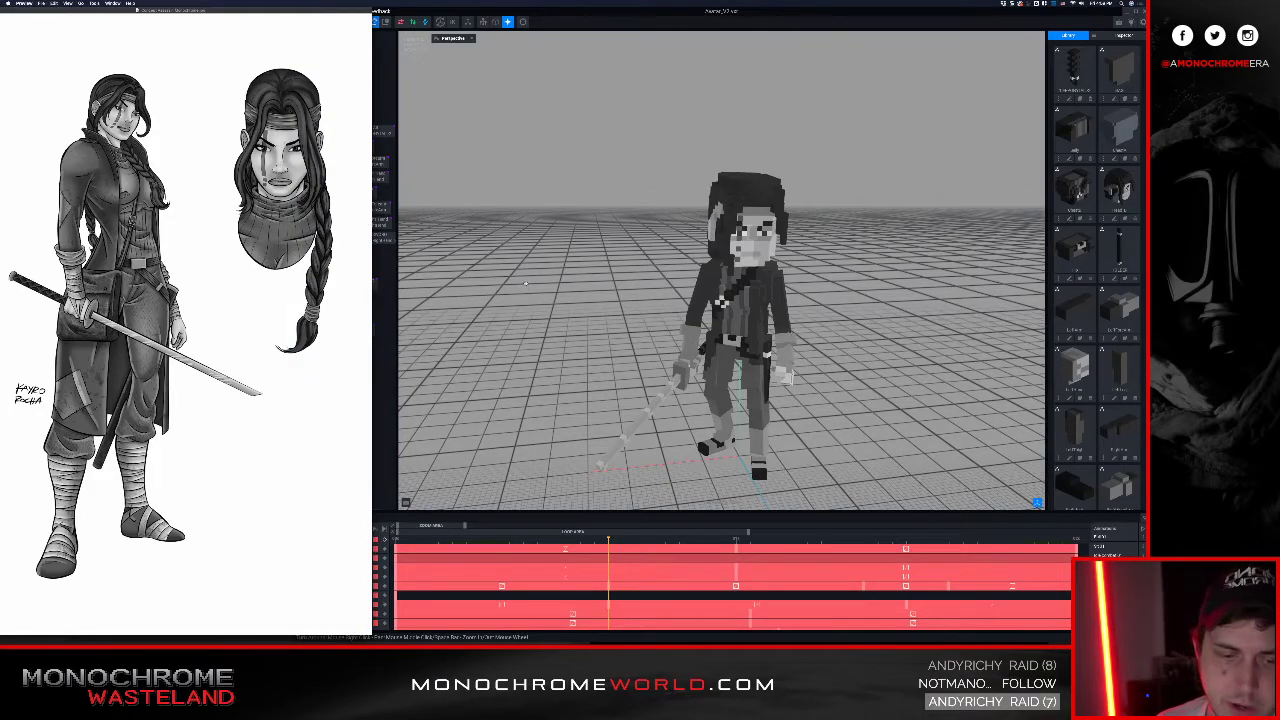
key(super+Tab)
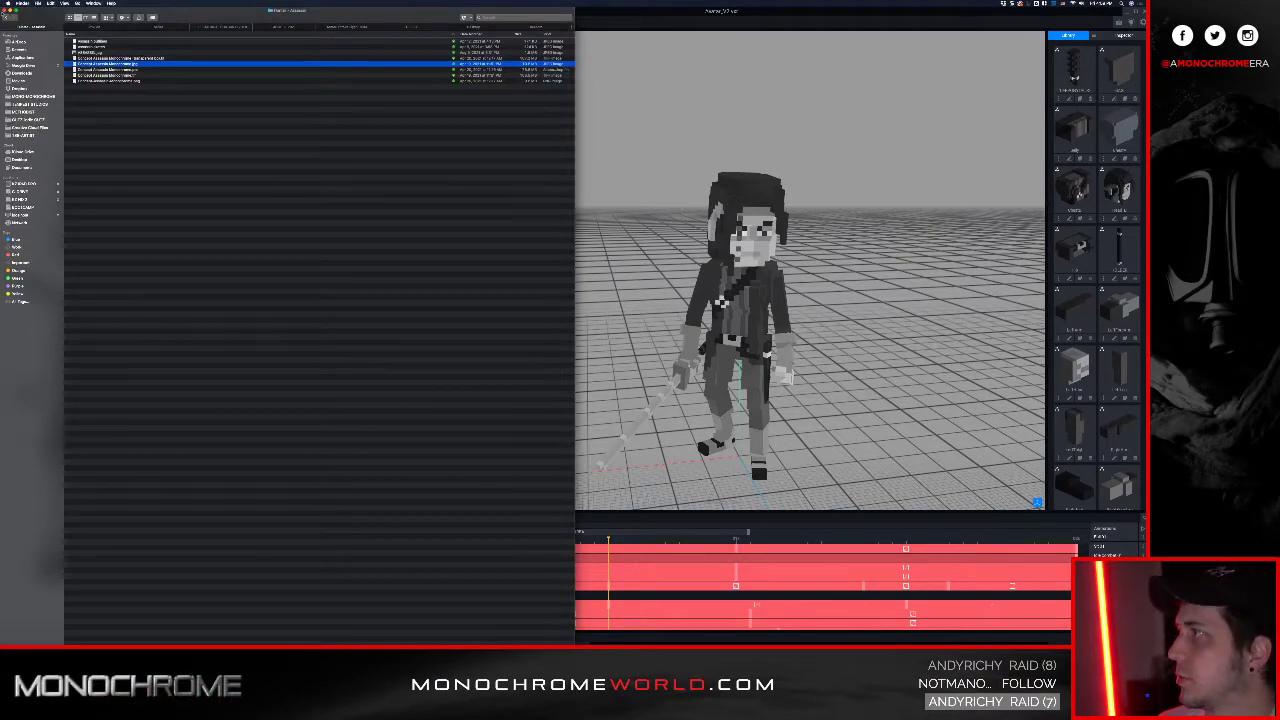
click(6, 18)
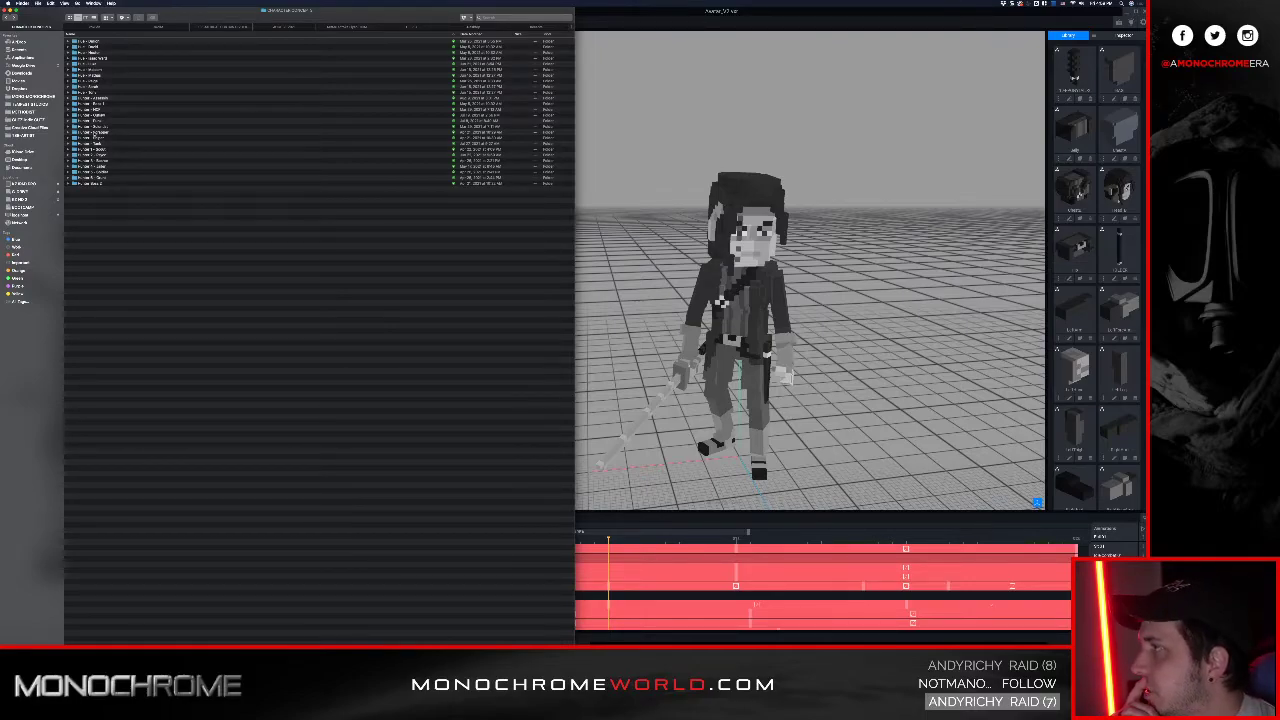
double_click(93, 135)
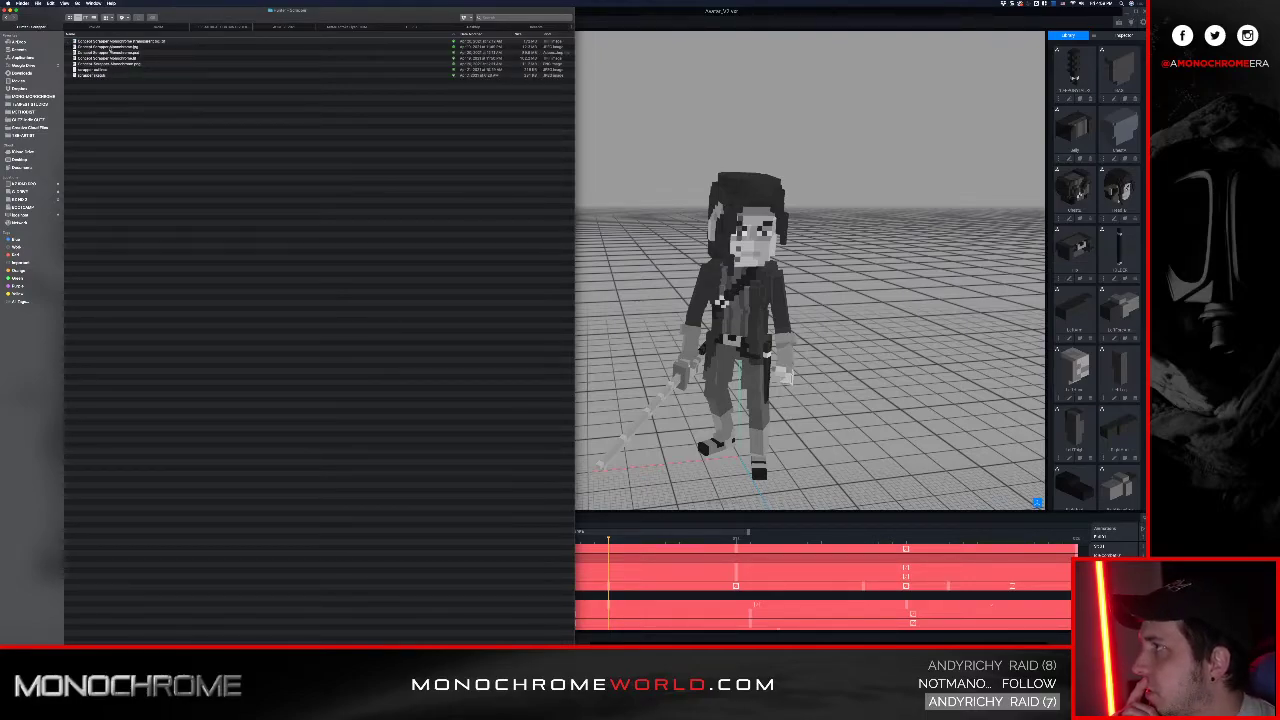
double_click(110, 47)
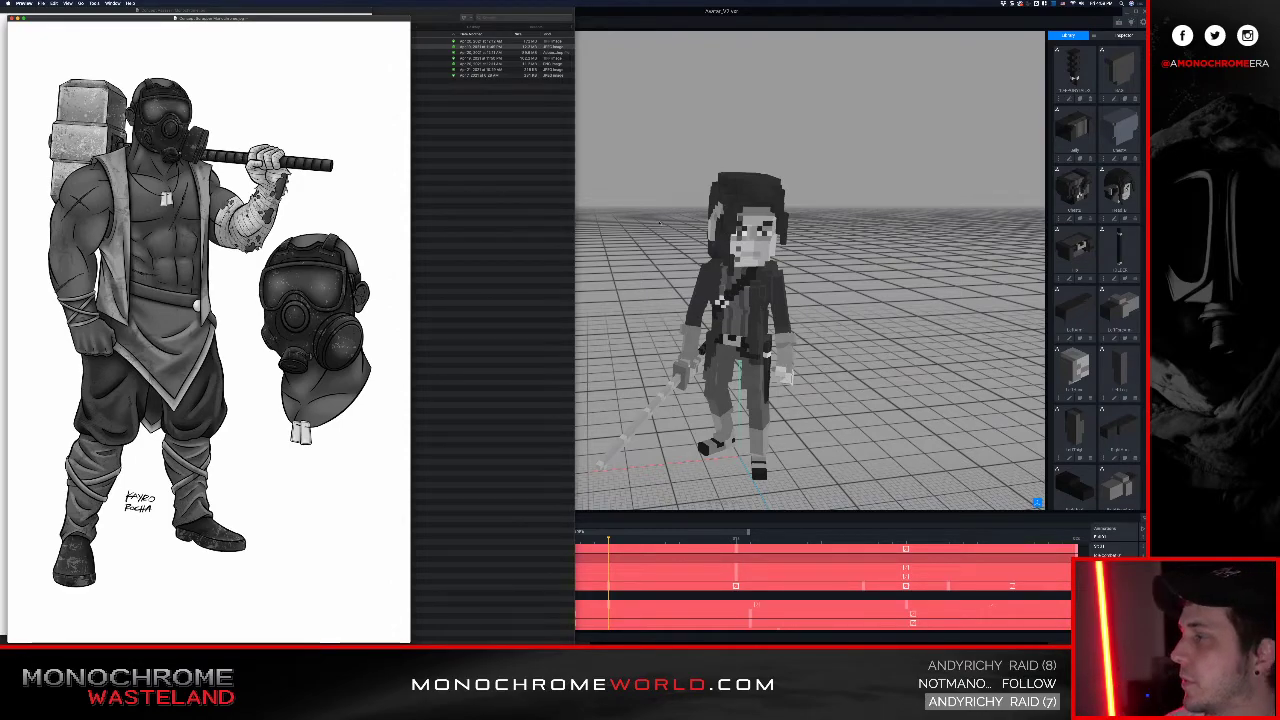
Step: Return to VoxEdit, save the sword character's rig and close it to the welcome screen
click(660, 226)
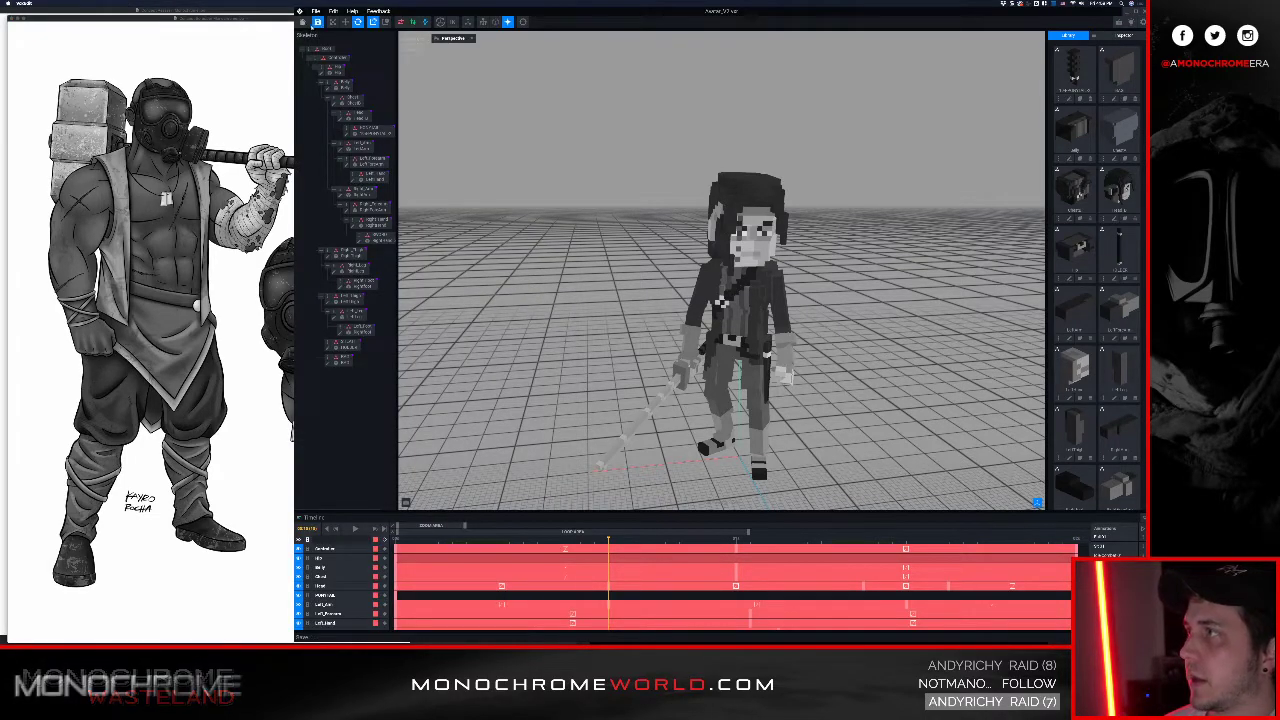
click(303, 22)
click(671, 193)
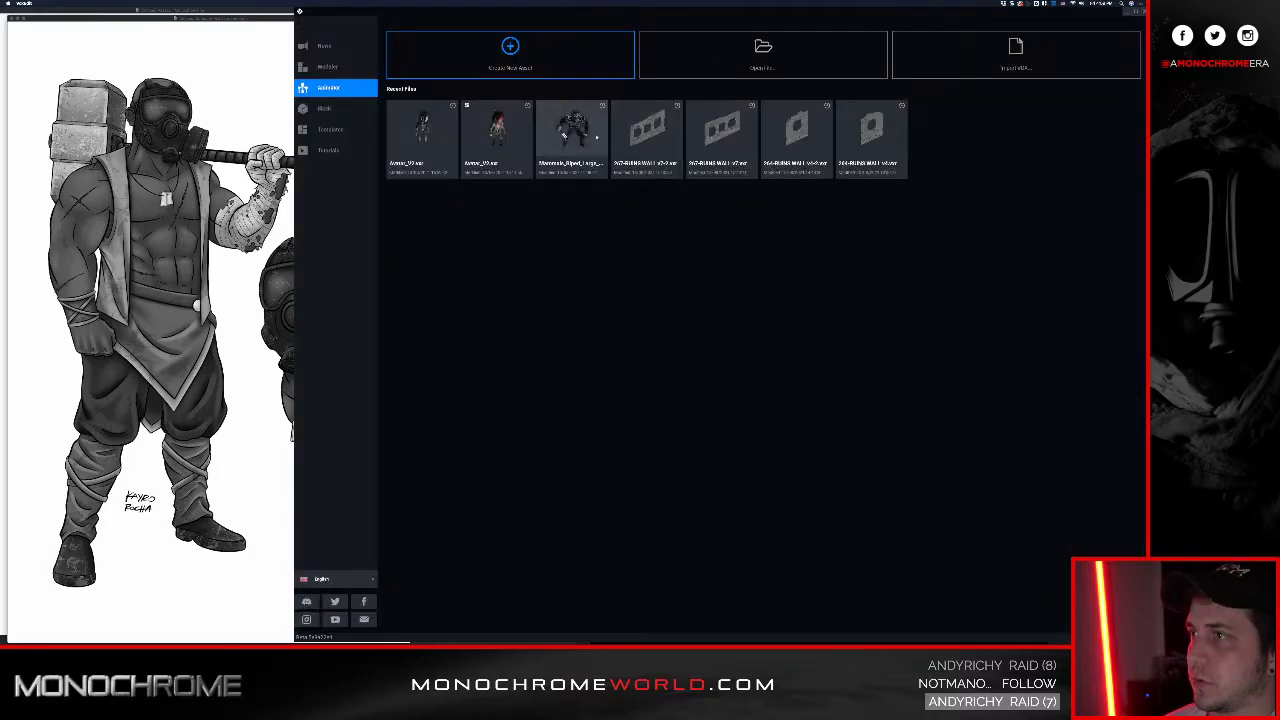
Step: Open the recent large human biped rig and compare it from the front with the hammer carrier's reference drawing
click(592, 136)
middle_drag(718, 119, 734, 198)
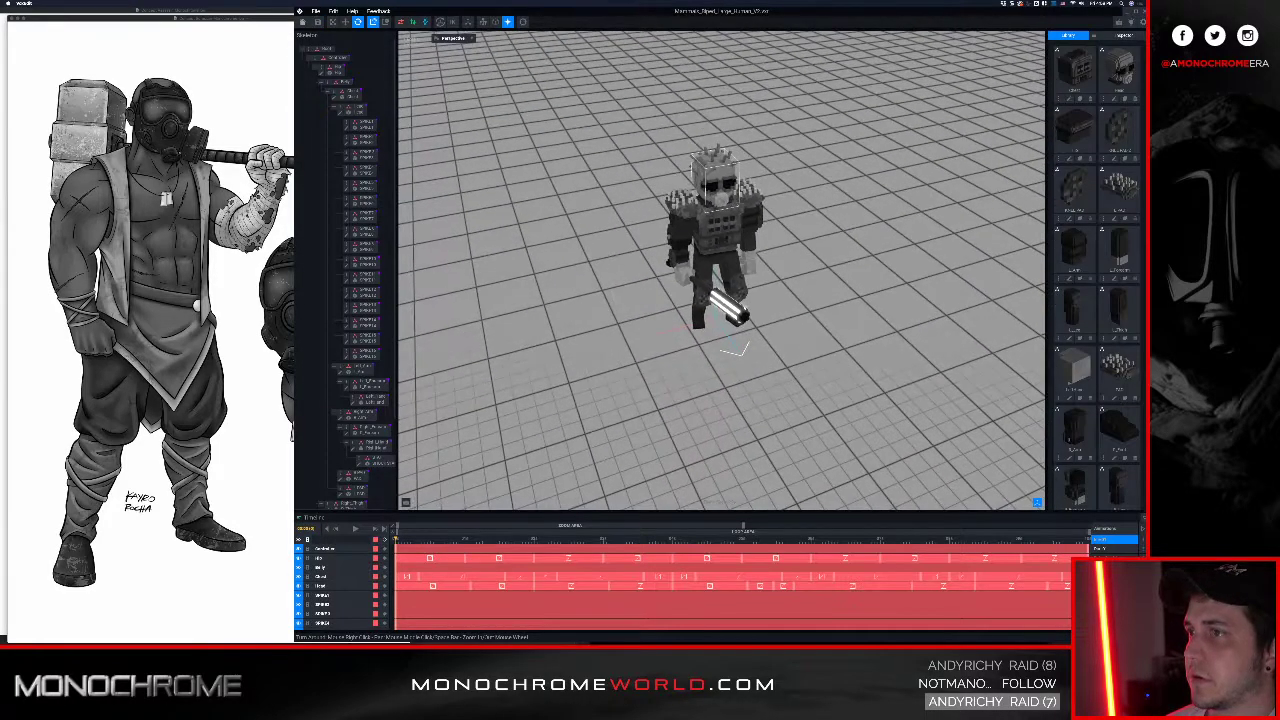
right_drag(714, 198, 705, 188)
scroll(705, 188, up, 3)
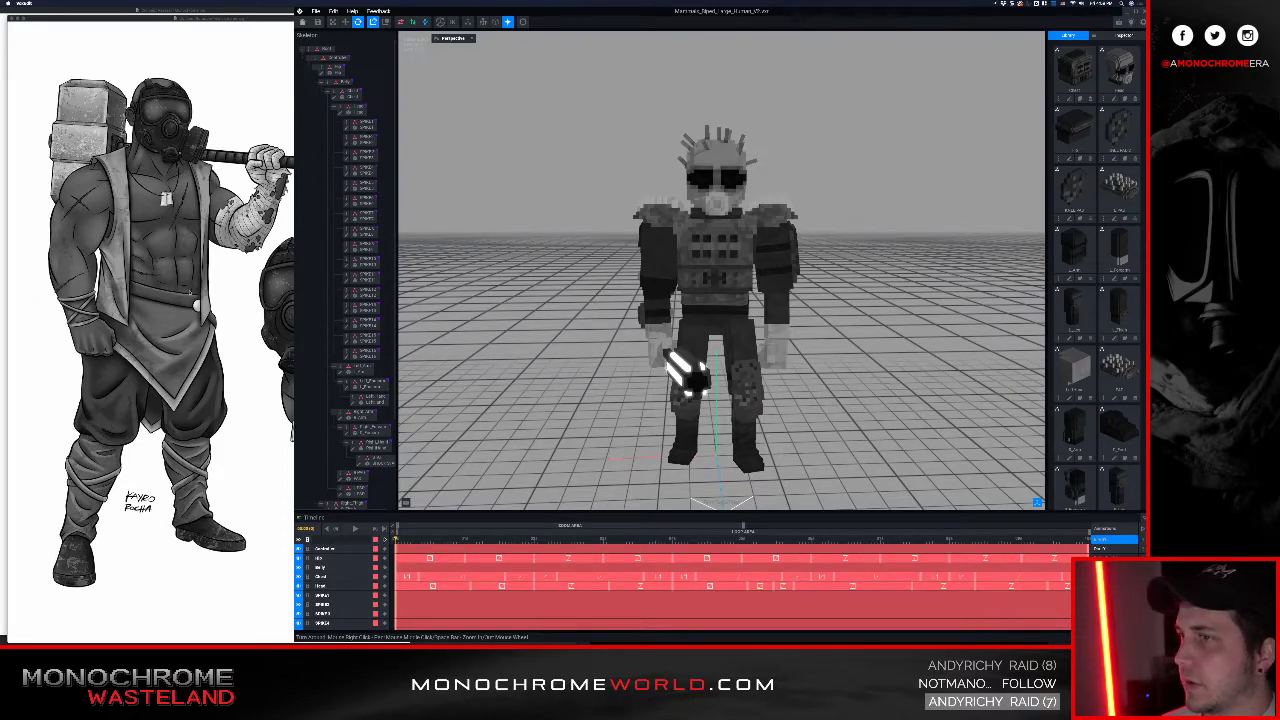
click(202, 288)
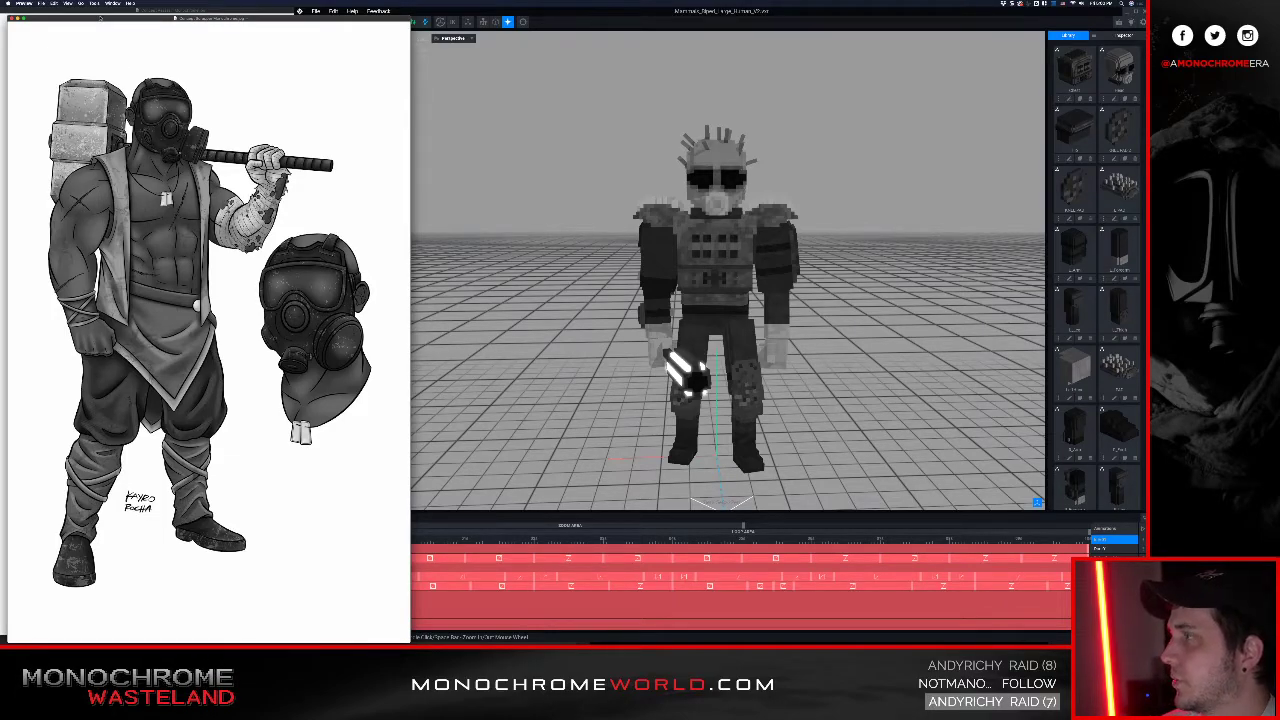
Step: Close the hammer carrier's drawing, go to another character's folder in Finder and open the reference drawing of the hooded, gas-masked archer
key(super+w)
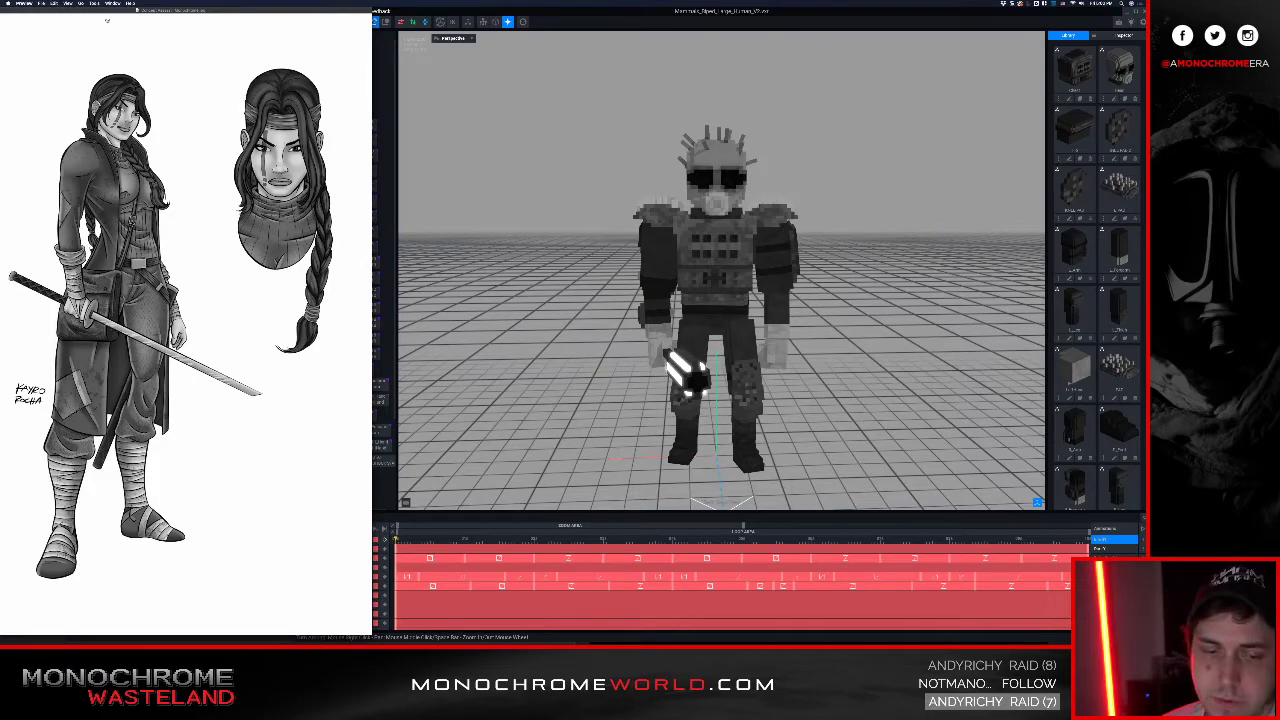
key(super+w)
key(super+Up)
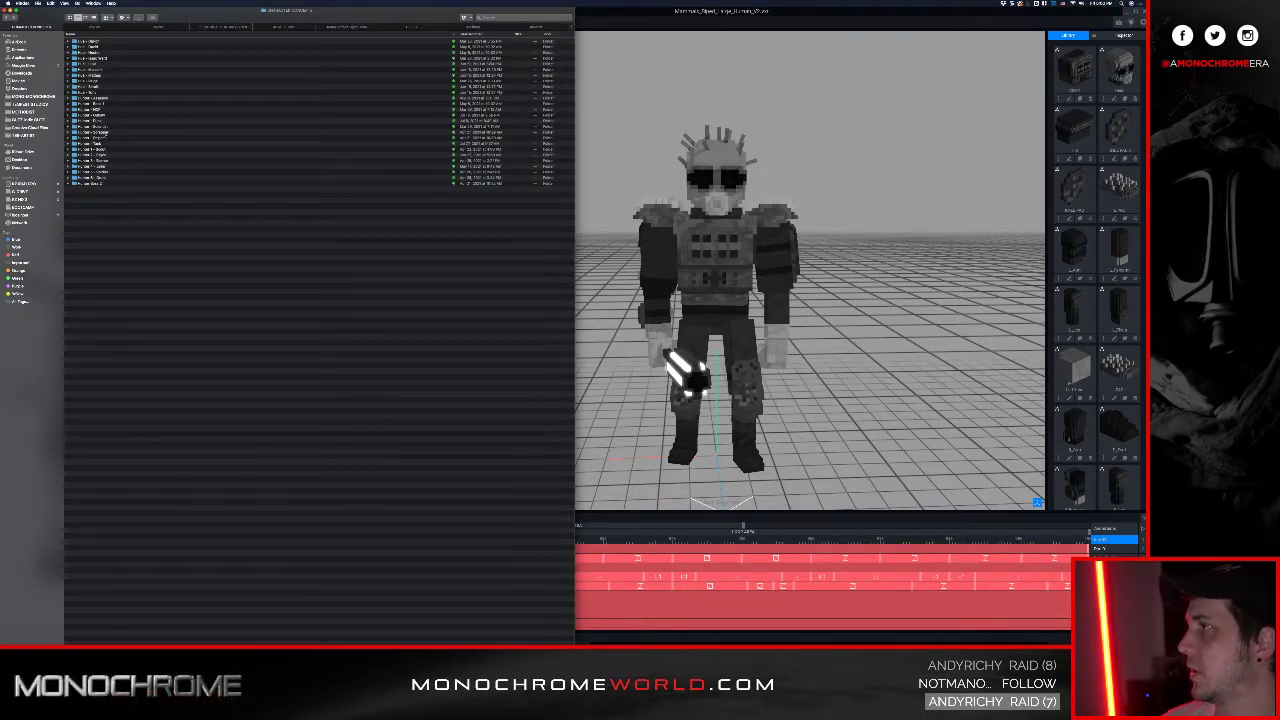
double_click(103, 135)
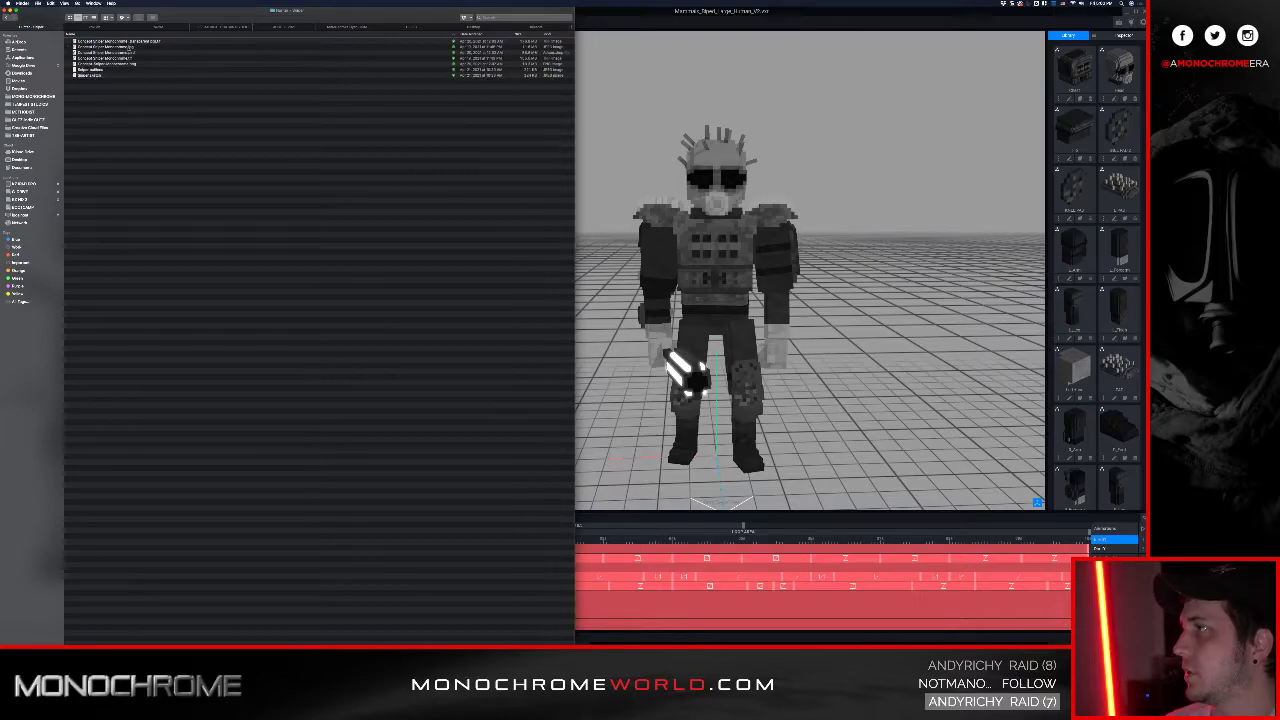
double_click(128, 48)
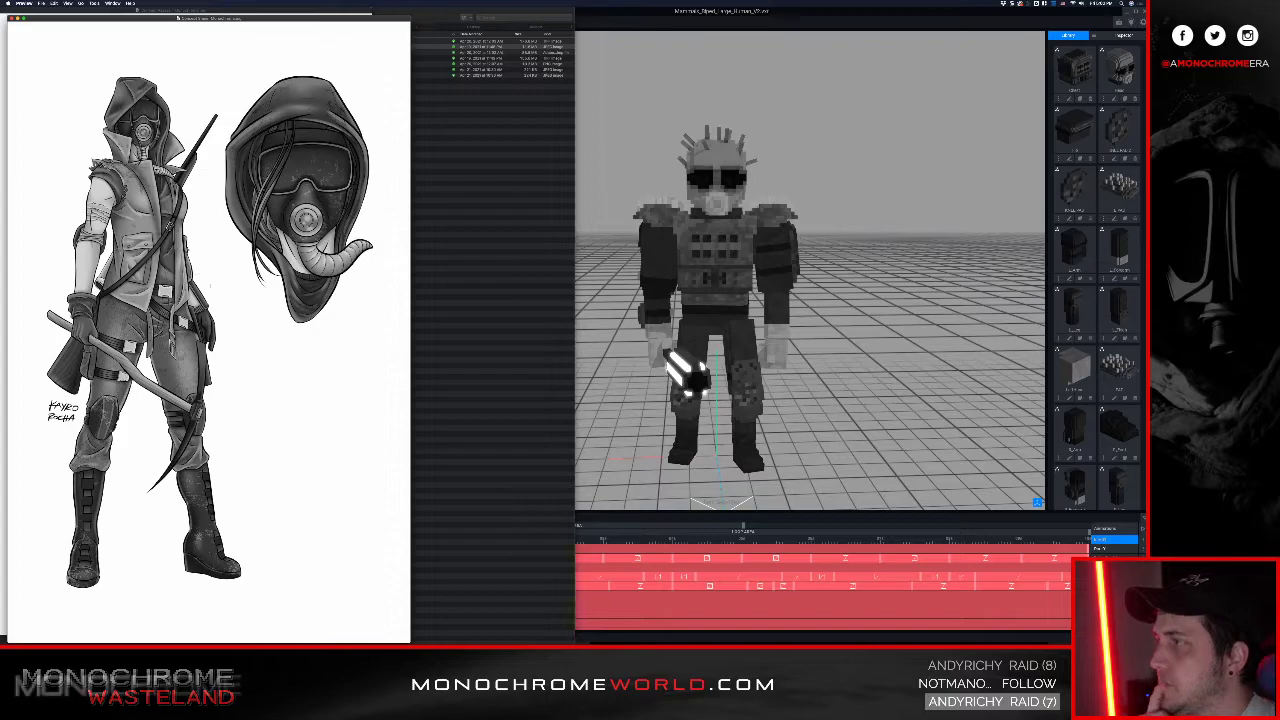
drag(156, 21, 291, 41)
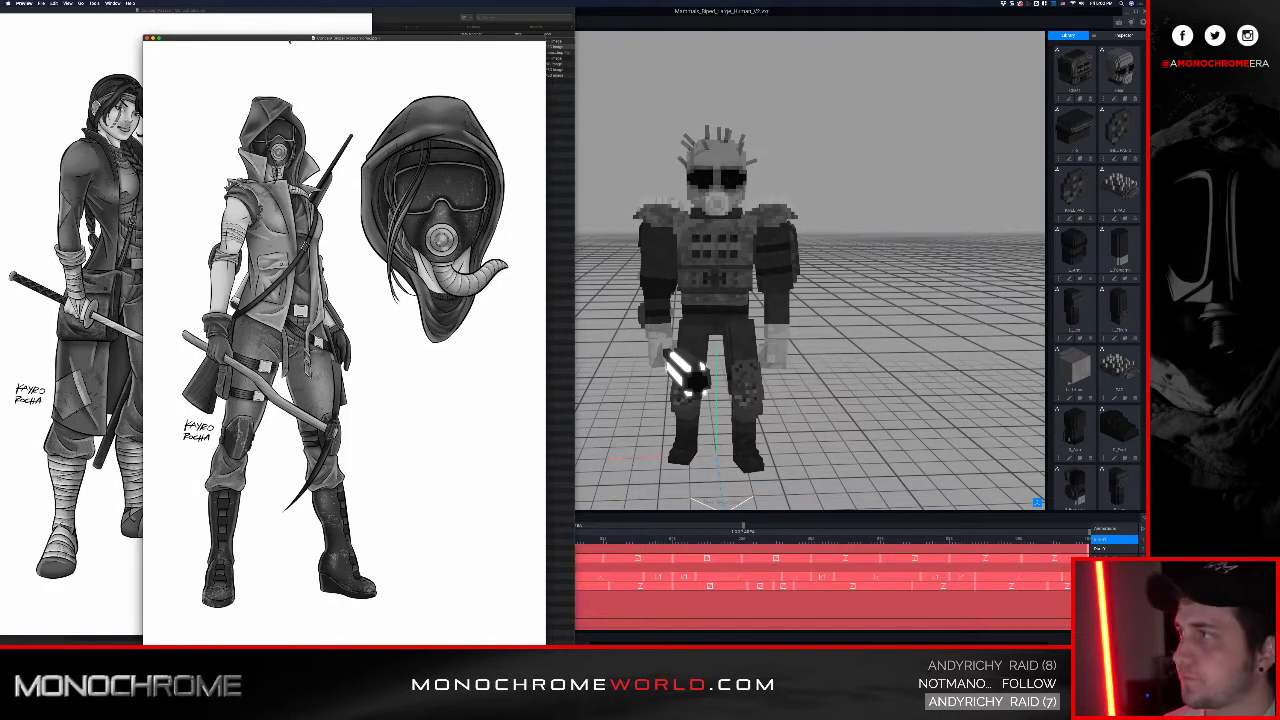
Step: Close the archer's drawing, go to another character's folder and open the reference drawing of the spiky-haired, masked spear carrier
key(super+w)
key(super+w)
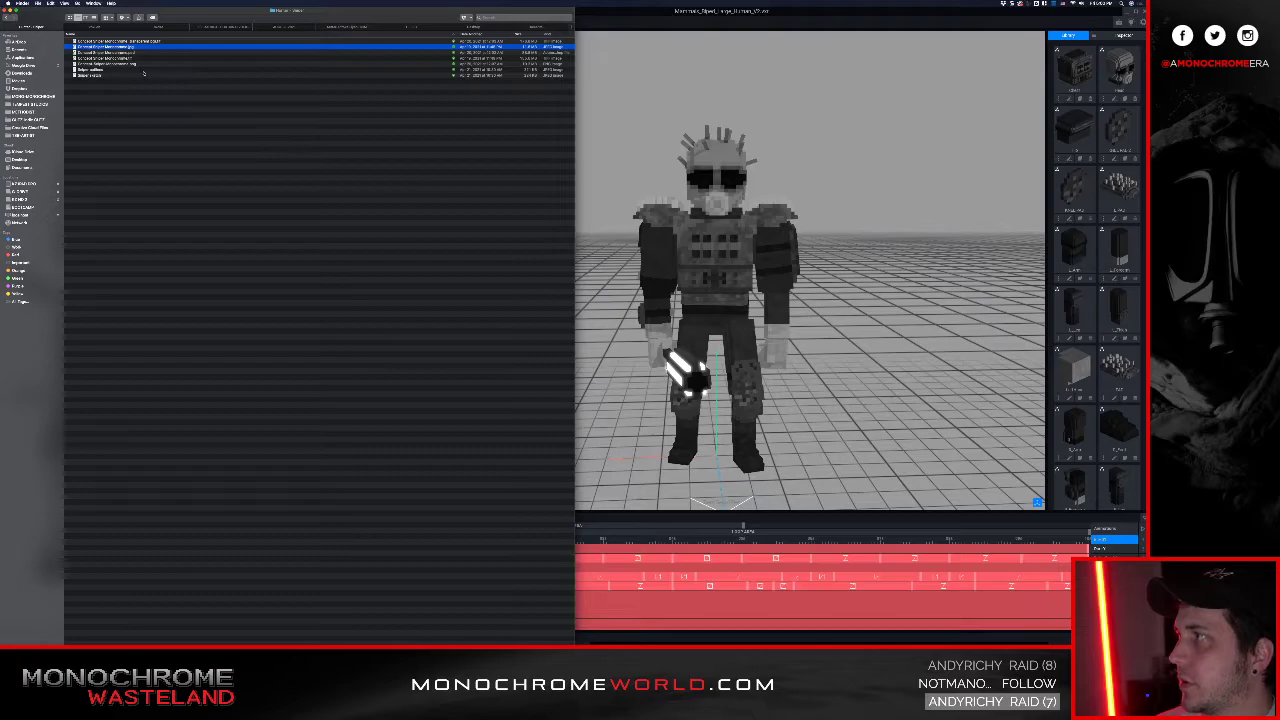
click(7, 18)
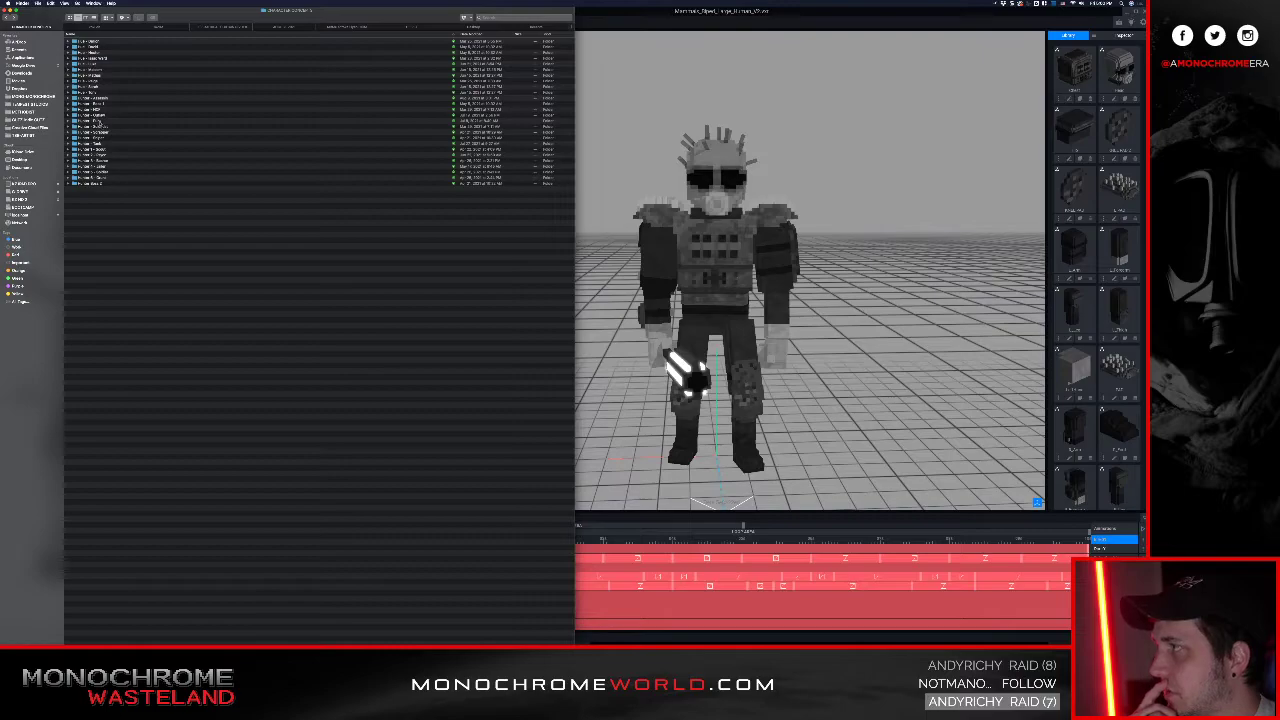
double_click(100, 103)
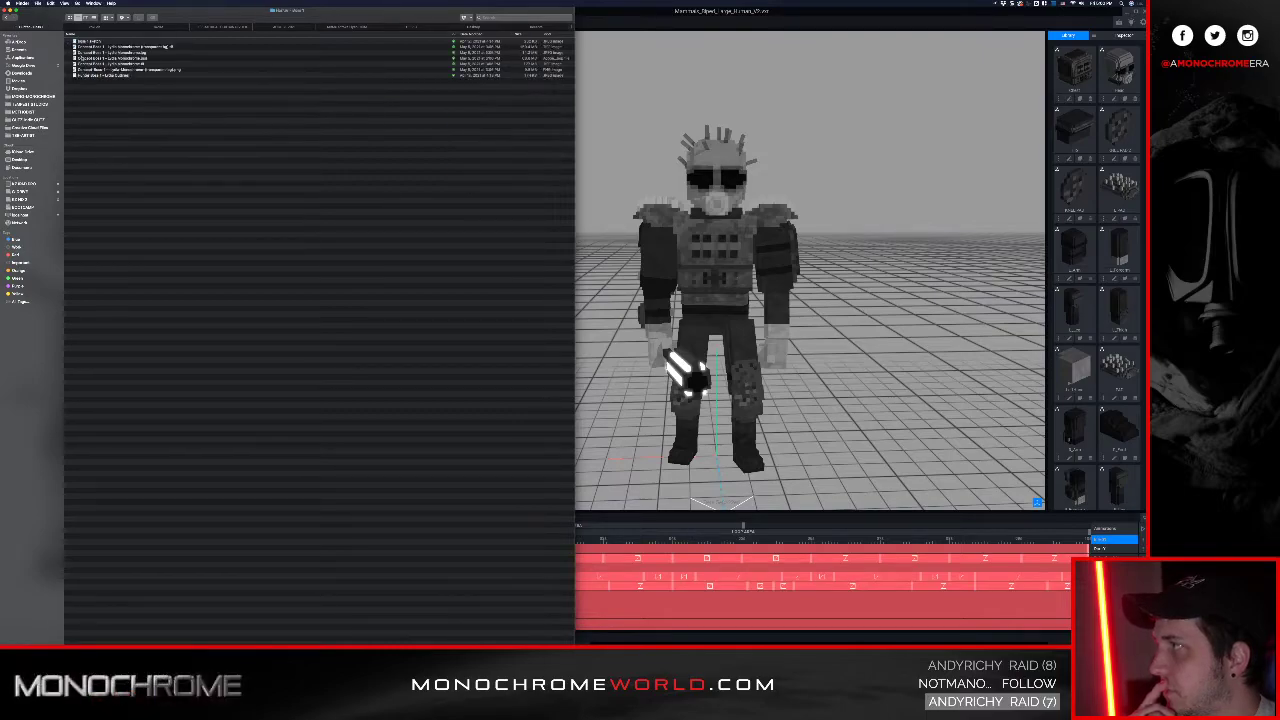
double_click(126, 53)
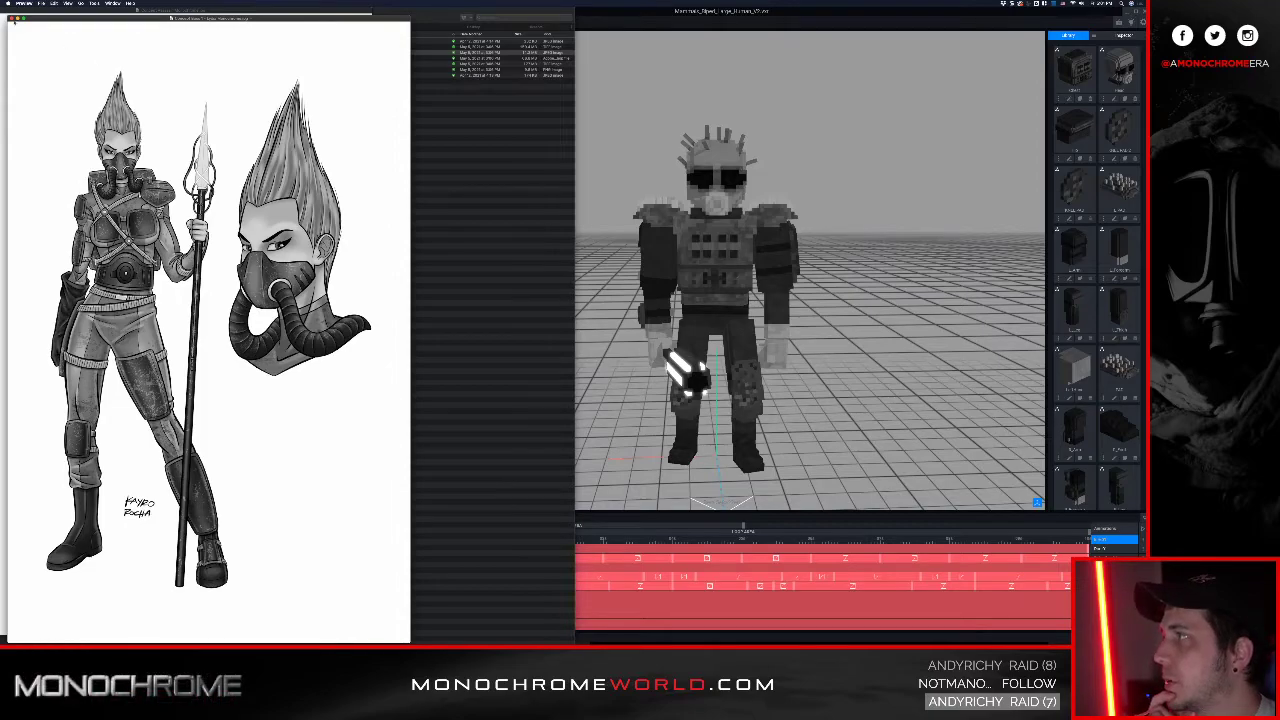
Step: Close the spear carrier's drawing, open the armoured, helmeted swordsman's drawing from the last character folder, and compare it with the large human rig in VoxEdit
key(super+w)
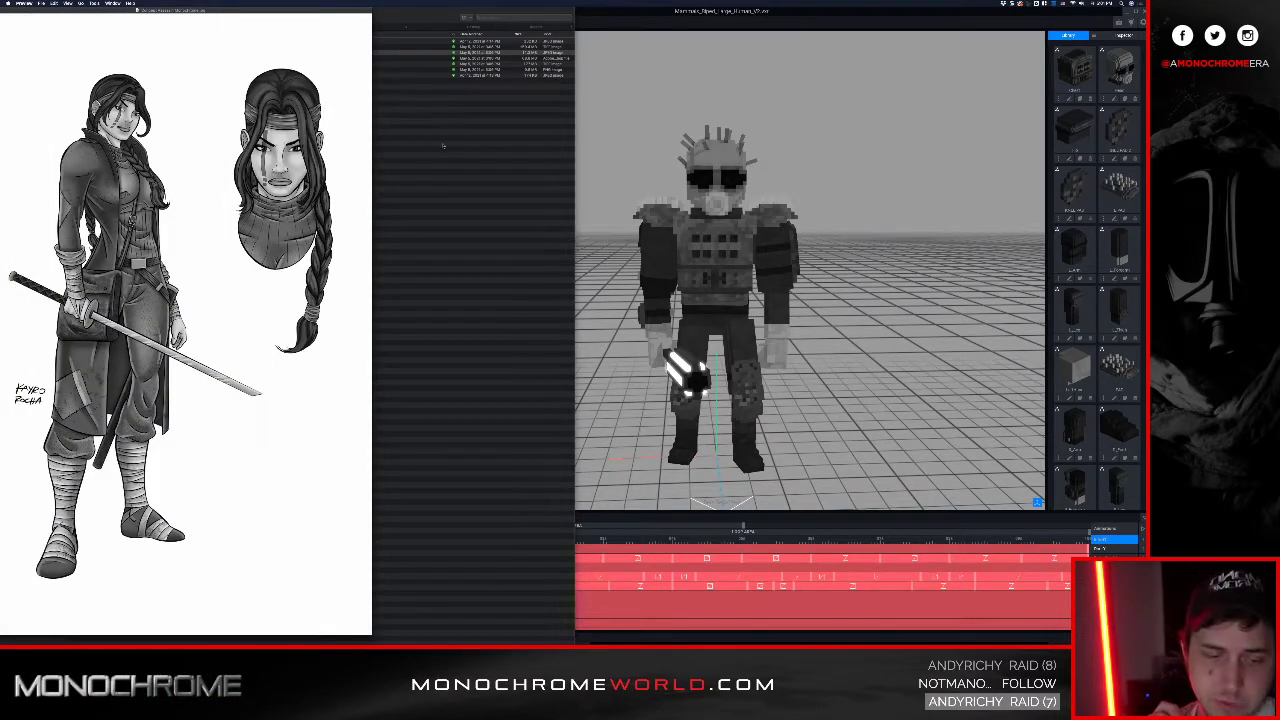
key(super+w)
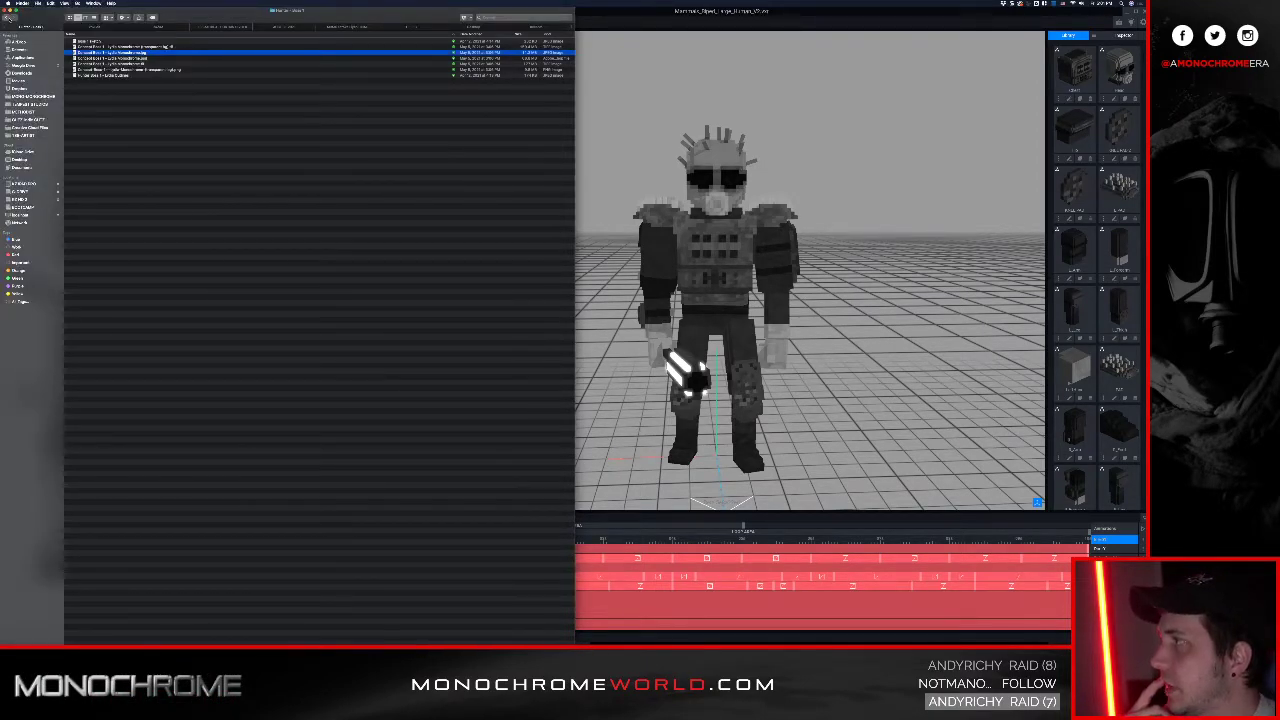
click(7, 18)
double_click(103, 185)
double_click(111, 53)
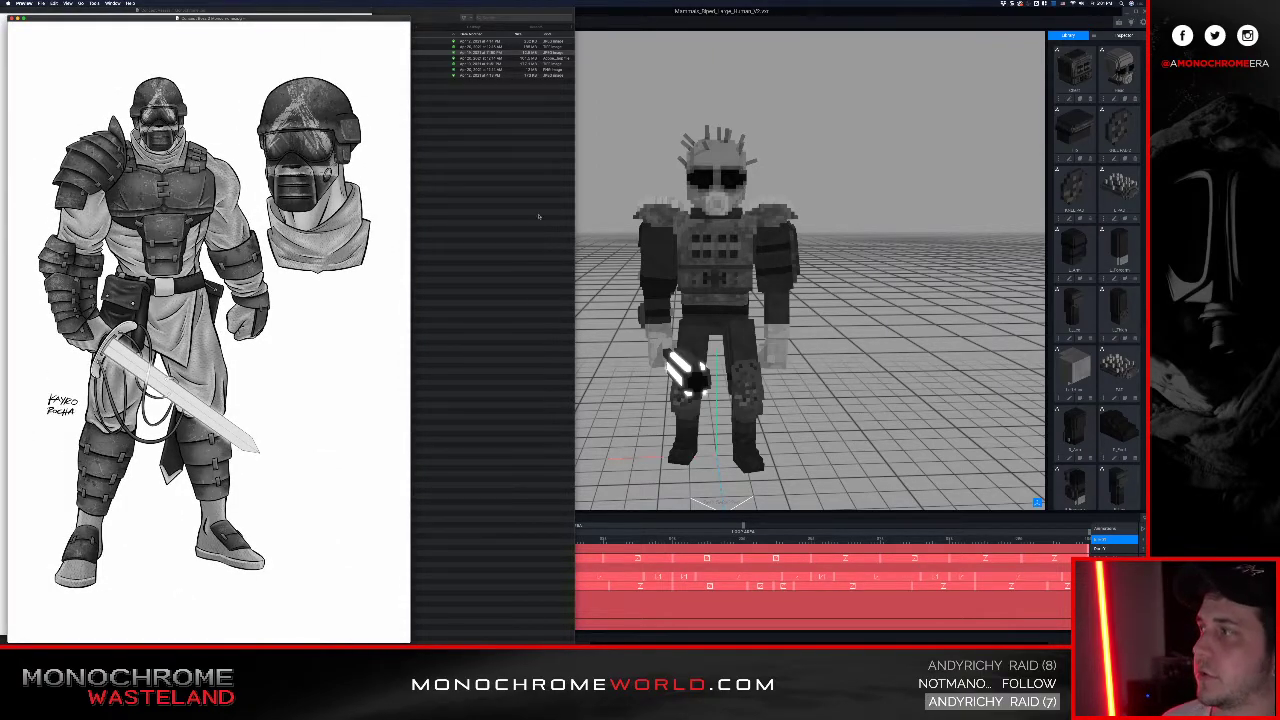
click(866, 213)
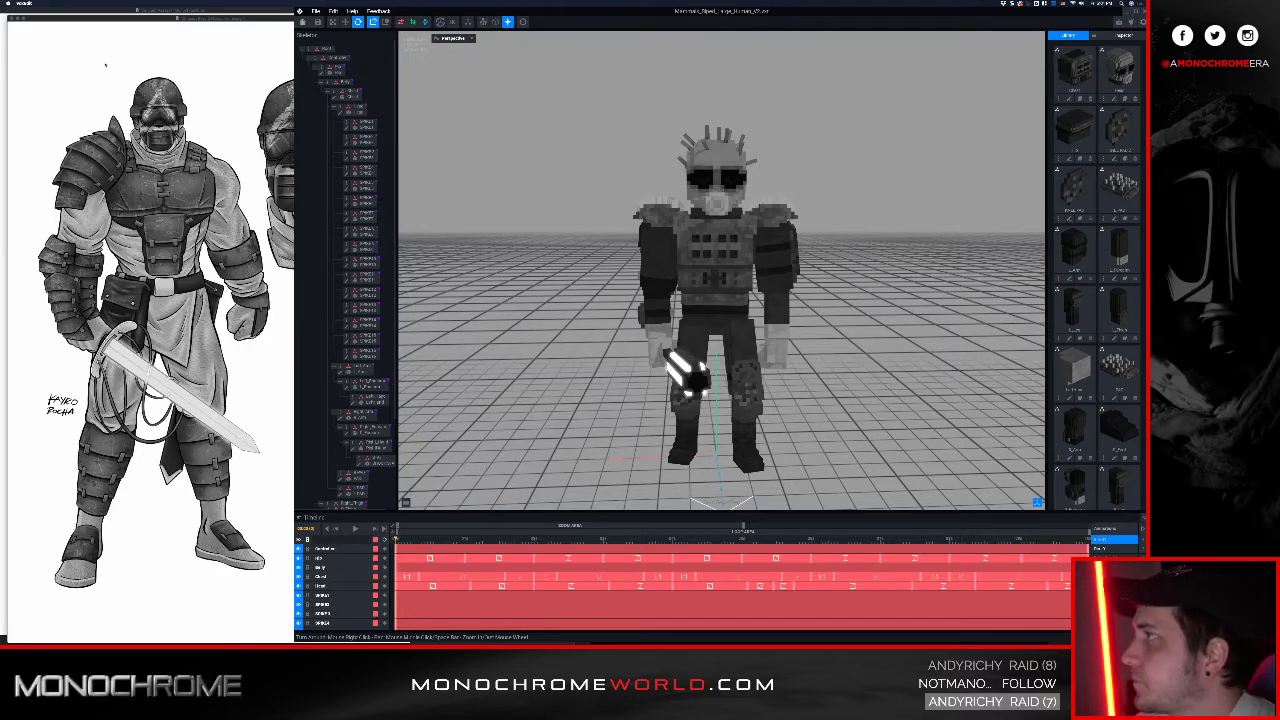
Step: Close the armoured swordsman's drawing, return to VoxEdit and close the large human biped rig to the welcome screen
click(23, 91)
key(super+w)
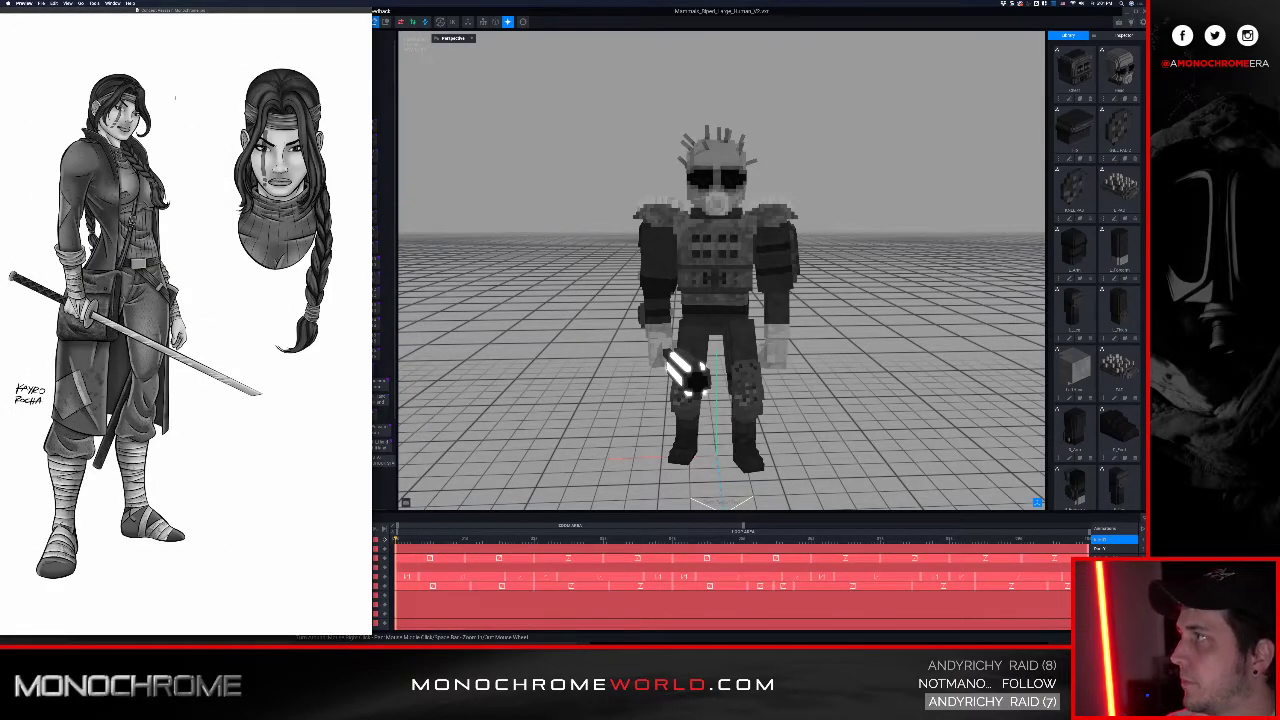
click(466, 154)
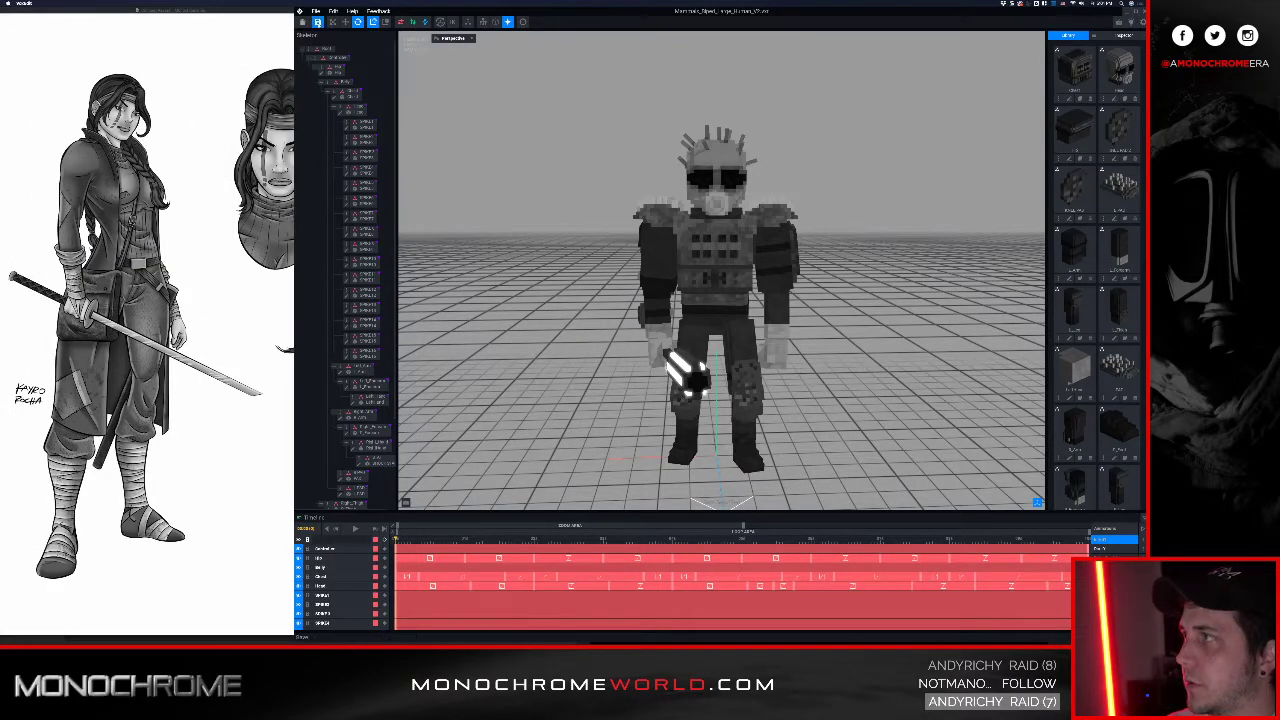
click(303, 22)
click(673, 196)
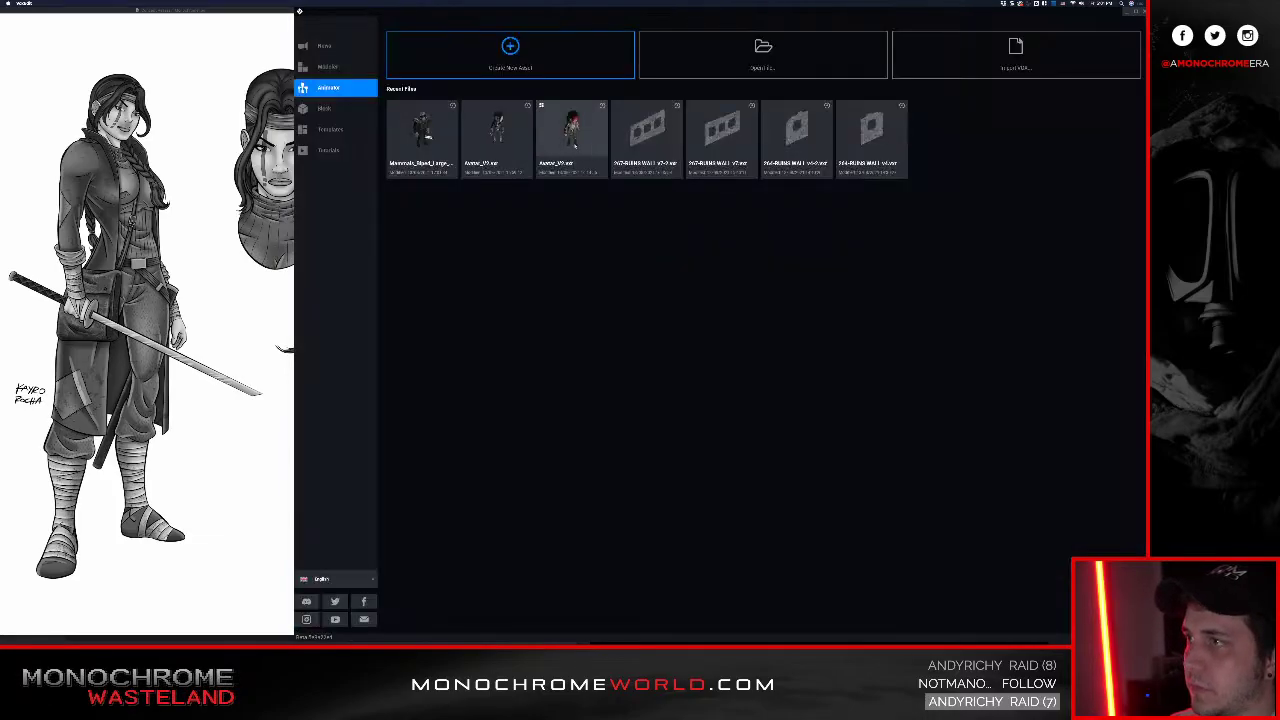
Step: Open the recent avatar rig of the sword character and examine it from the front beside its reference drawing
click(497, 130)
scroll(720, 270, up, 5)
right_drag(720, 270, 560, 155)
scroll(712, 228, up, 5)
right_drag(690, 140, 652, 232)
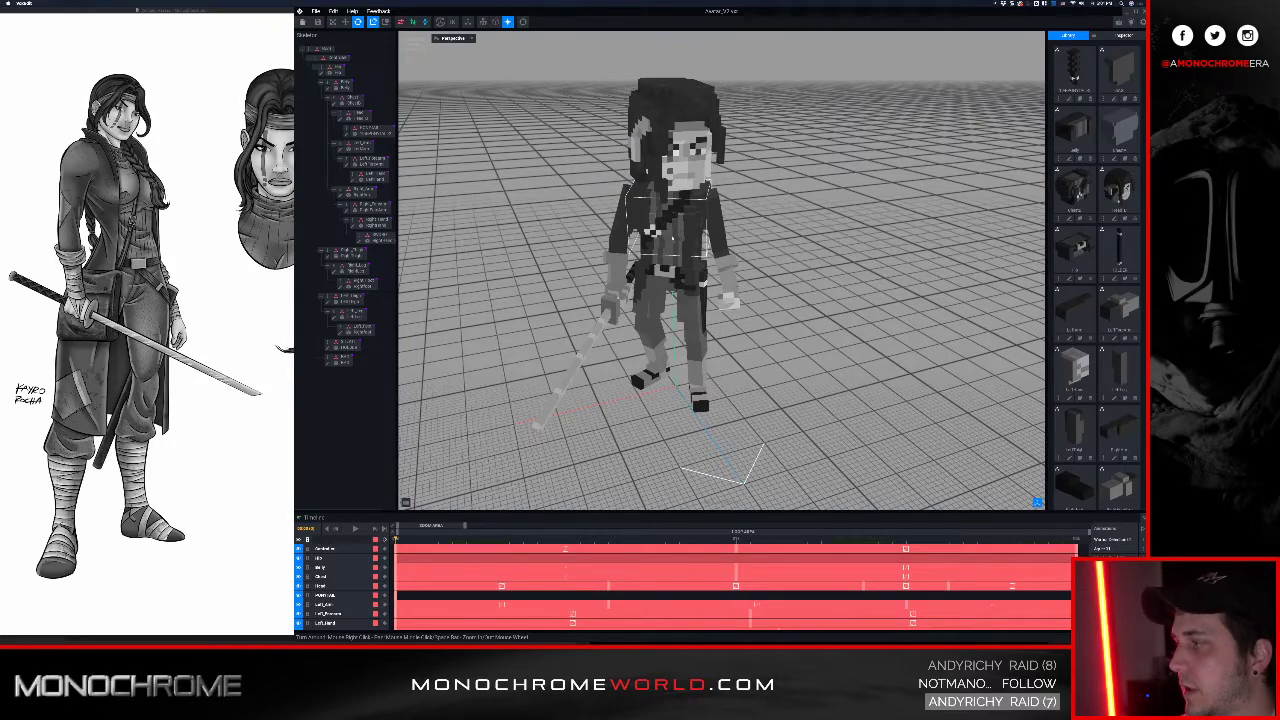
scroll(653, 231, down, 3)
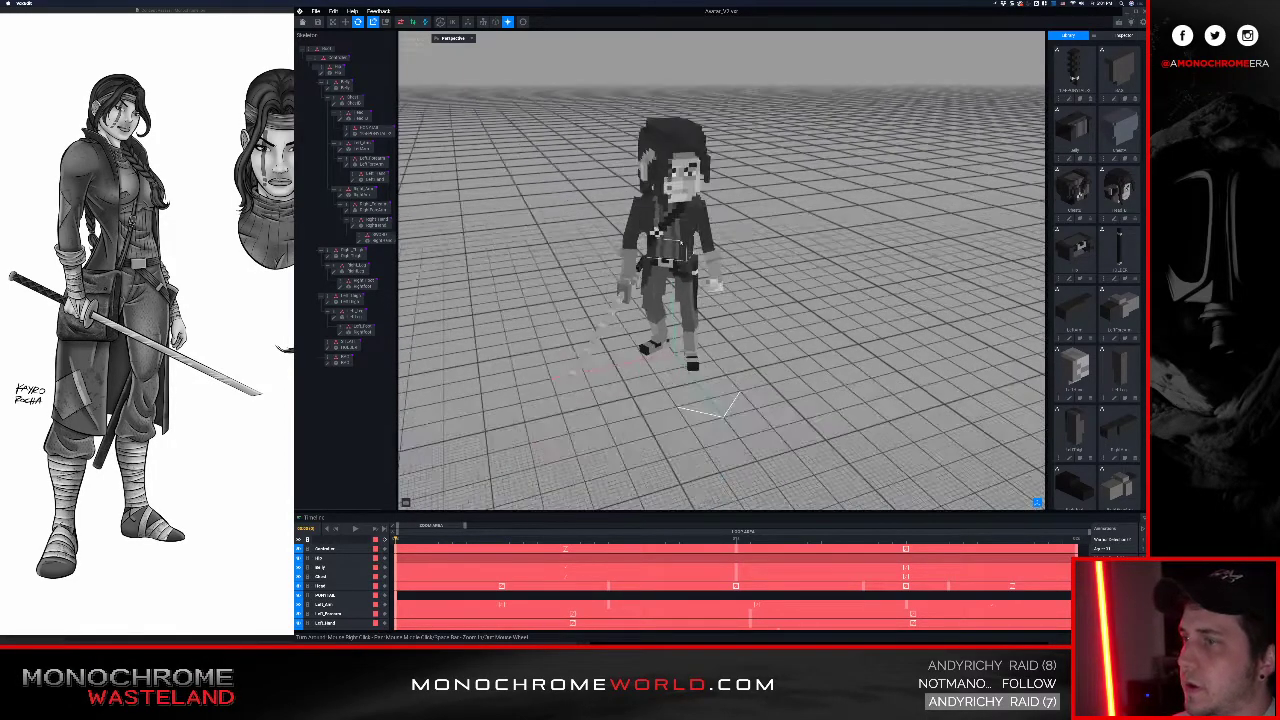
mouse_move(653, 231)
right_down()
mouse_move(672, 226)
mouse_move(657, 231)
right_up()
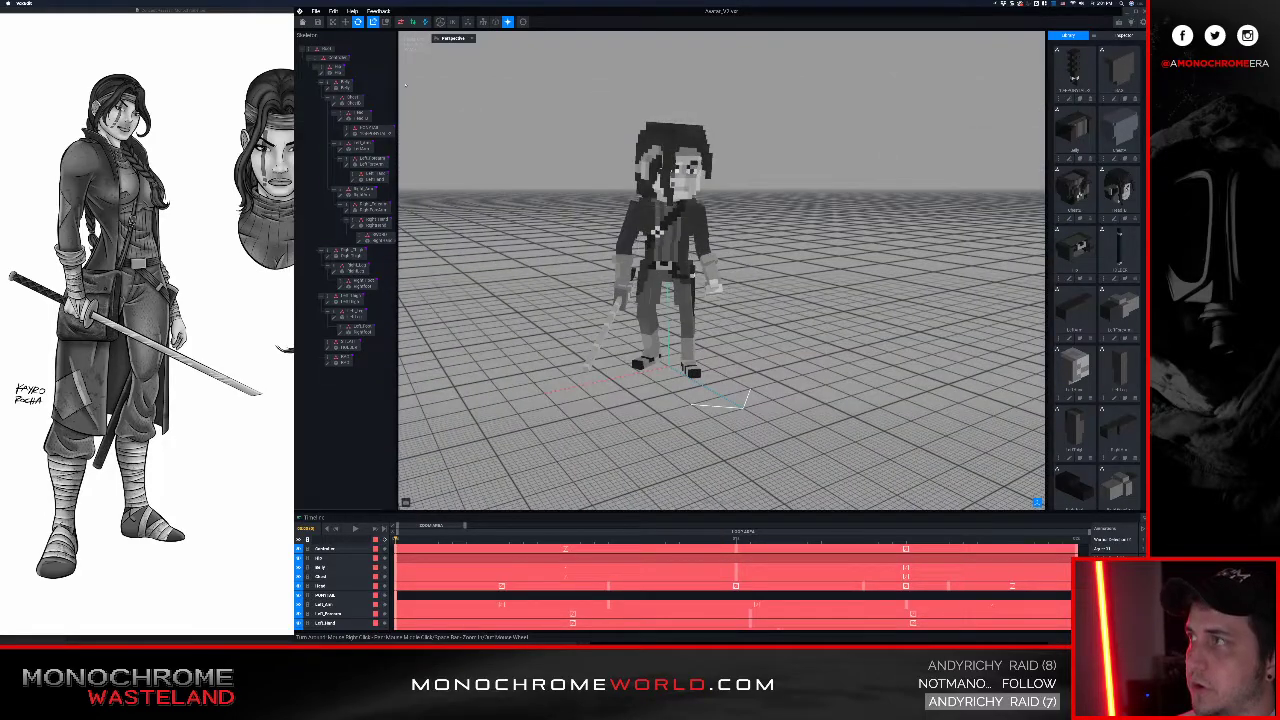